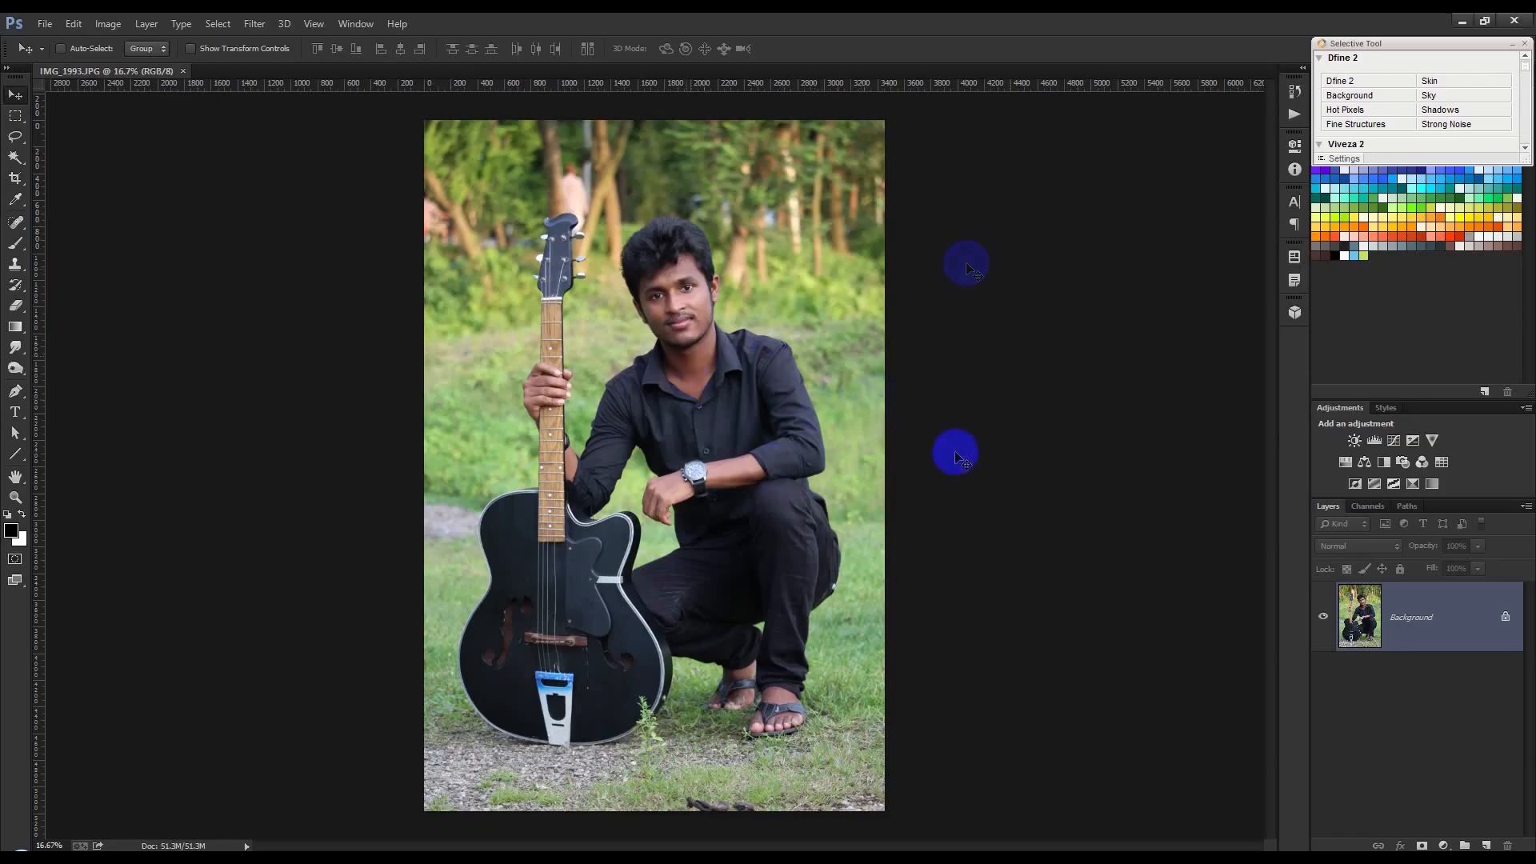
Step: Remove the skin blemishes around the man's mouth, cheek and chin with the Spot Healing Brush at size 25, Content-Aware
{"action": "right_click", "coordinate": [14, 232]}
{"action": "left_click", "coordinate": [84, 224]}
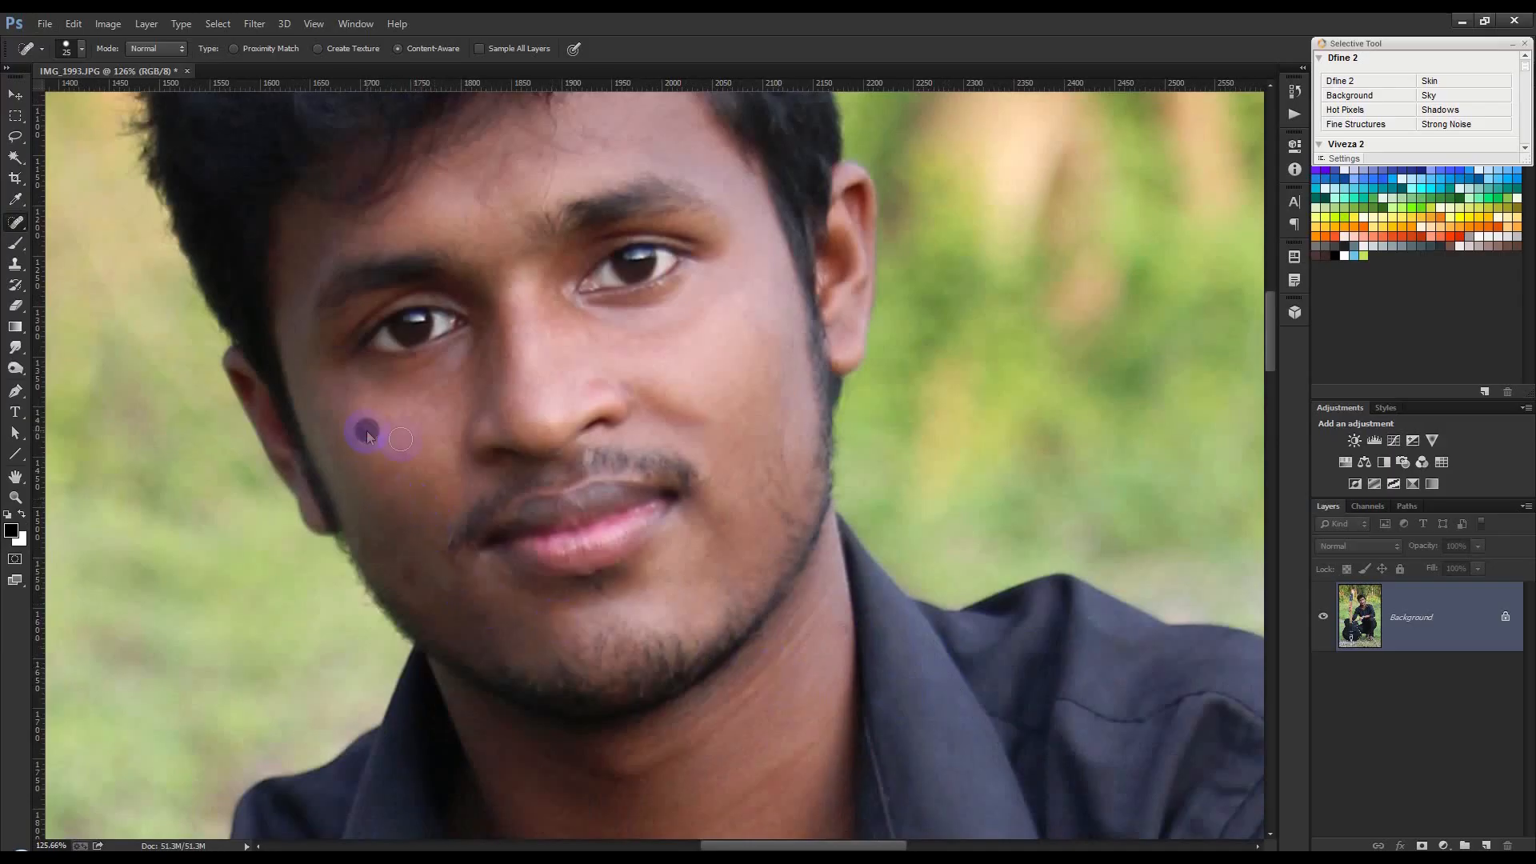
{"action": "left_click", "coordinate": [472, 612]}
{"action": "left_click", "coordinate": [415, 578]}
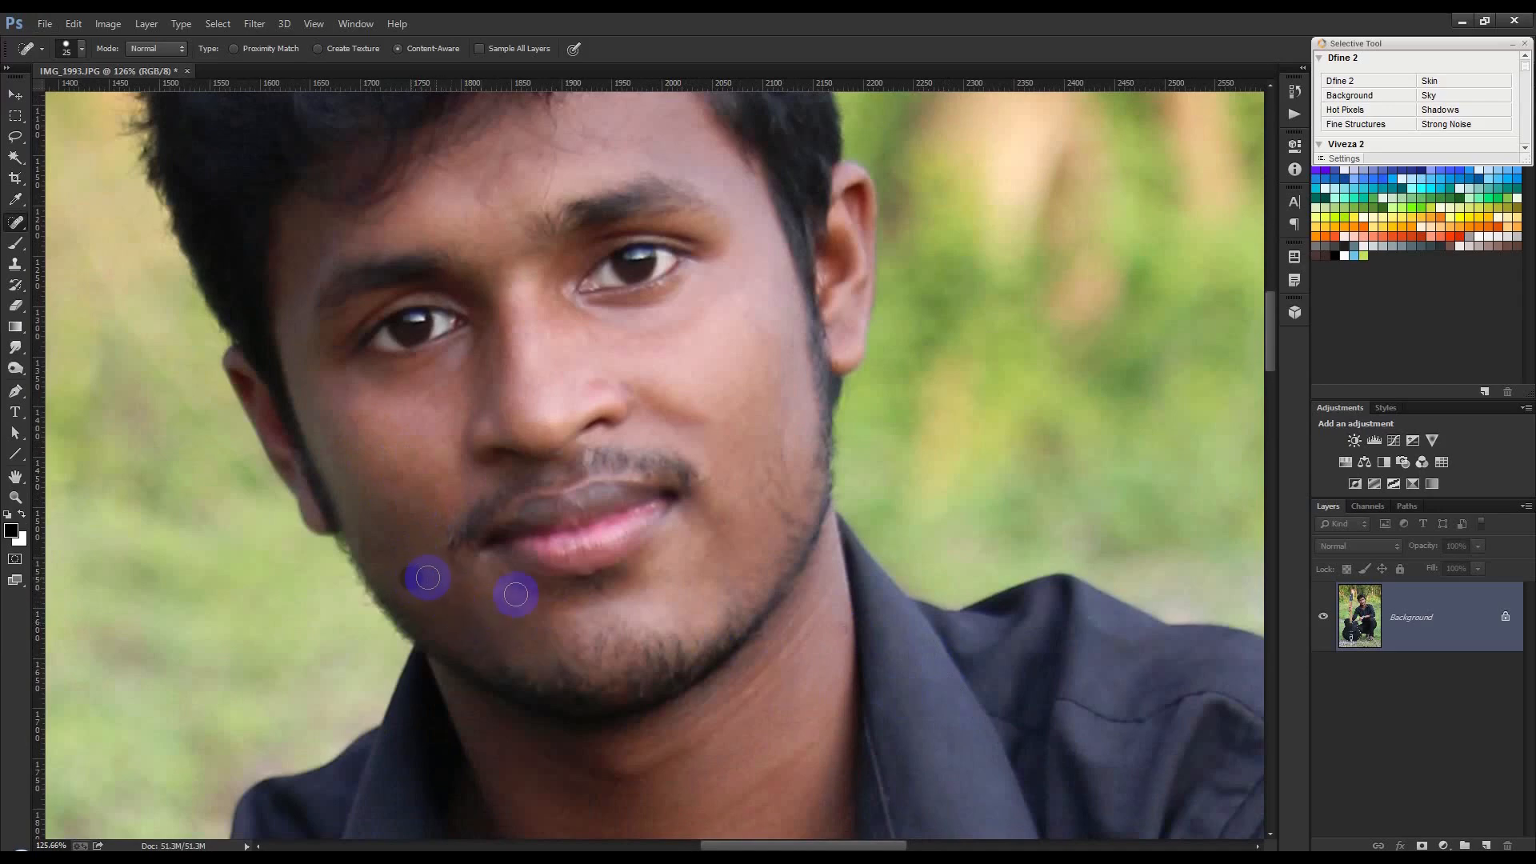
{"action": "left_click", "coordinate": [478, 640]}
{"action": "scroll", "coordinate": [601, 552], "scroll_direction": "up", "scroll_amount": 2}
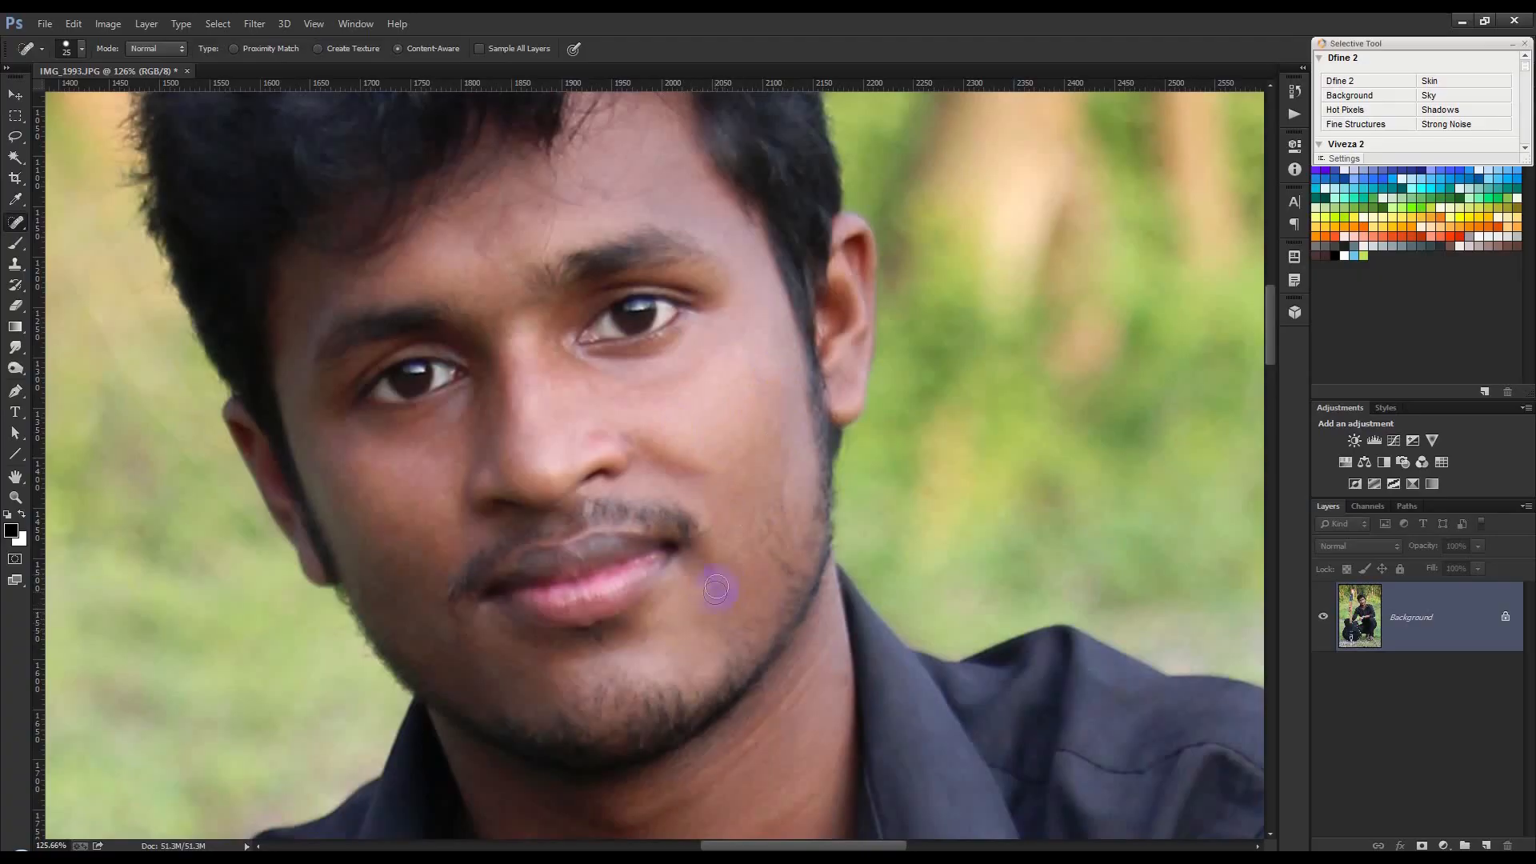
Step: Heal the small specks on the upper body of the black guitar with the Spot Healing Brush
{"action": "scroll", "coordinate": [798, 590], "scroll_direction": "down", "scroll_amount": 3}
{"action": "scroll", "coordinate": [752, 568], "scroll_direction": "down", "scroll_amount": 1}
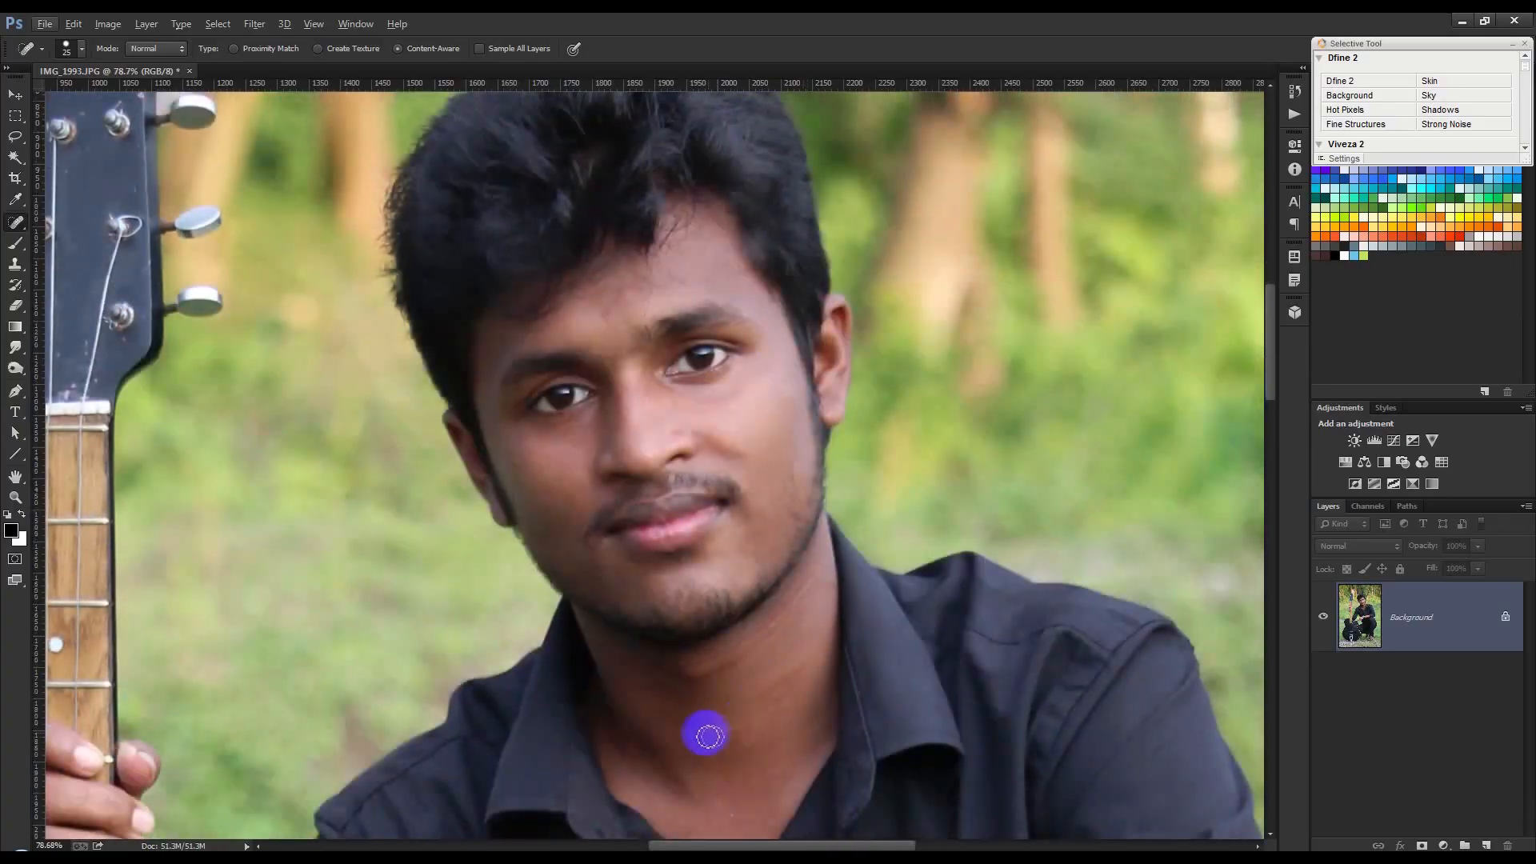
{"action": "scroll", "coordinate": [741, 773], "scroll_direction": "down", "scroll_amount": 1}
{"action": "scroll", "coordinate": [728, 756], "scroll_direction": "down", "scroll_amount": 2}
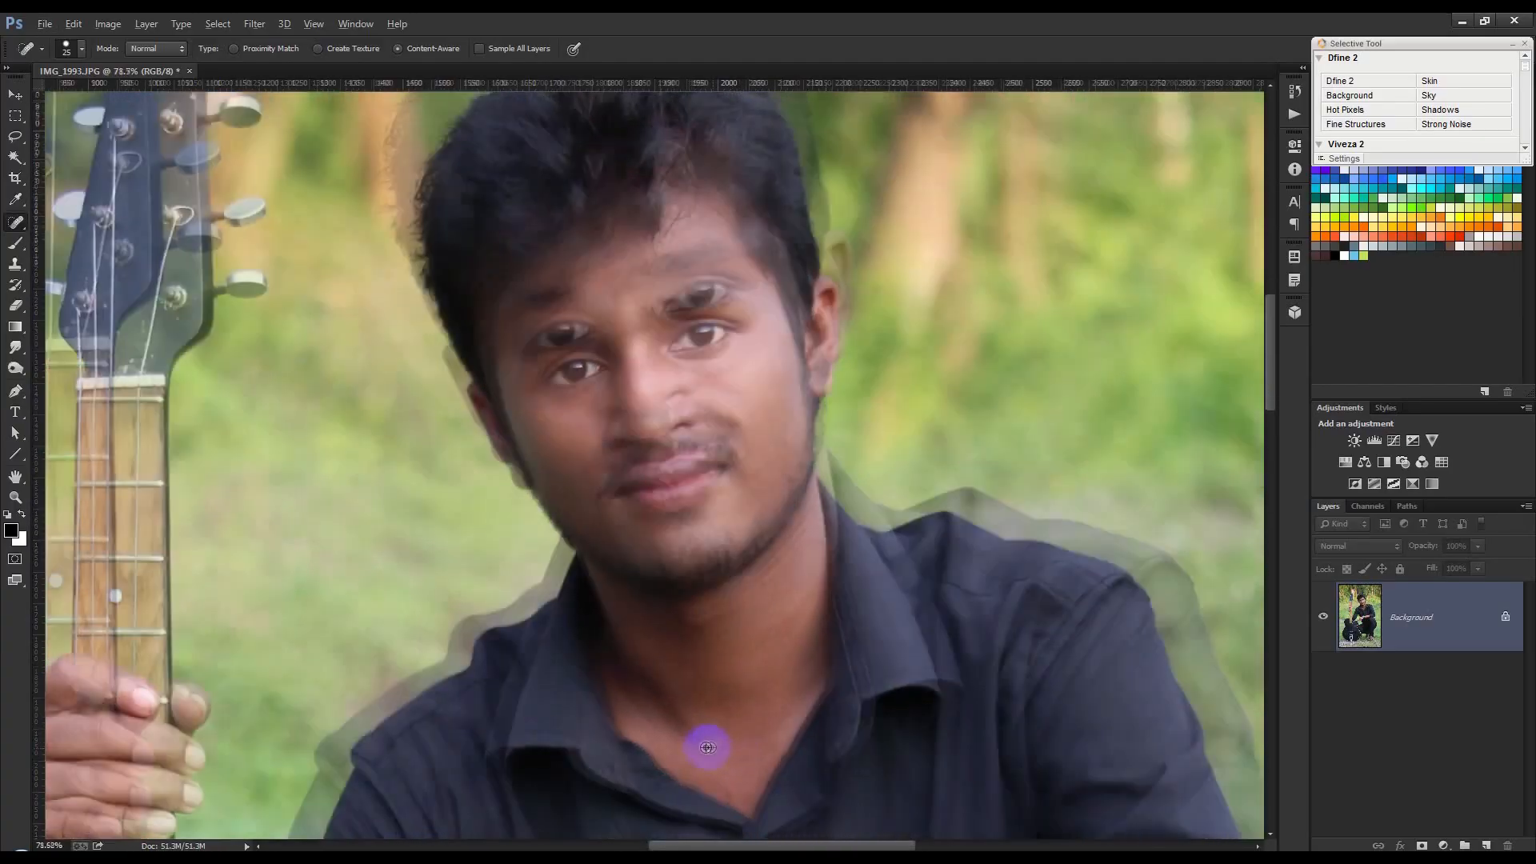
{"action": "scroll", "coordinate": [475, 523], "scroll_direction": "down", "scroll_amount": 2}
{"action": "scroll", "coordinate": [507, 528], "scroll_direction": "down", "scroll_amount": 9}
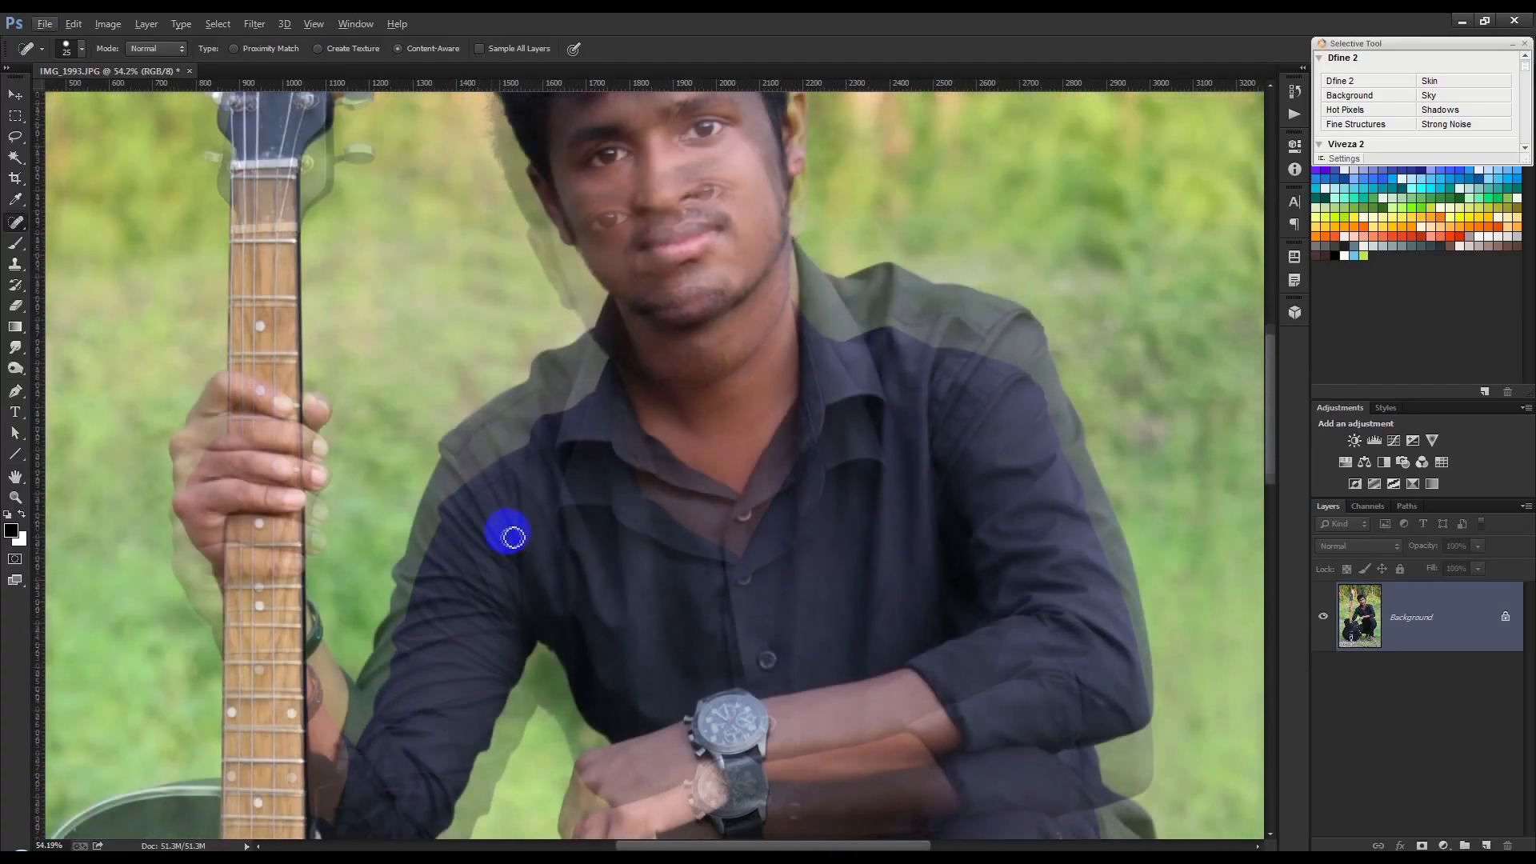
{"action": "scroll", "coordinate": [507, 377], "scroll_direction": "right", "scroll_amount": 2}
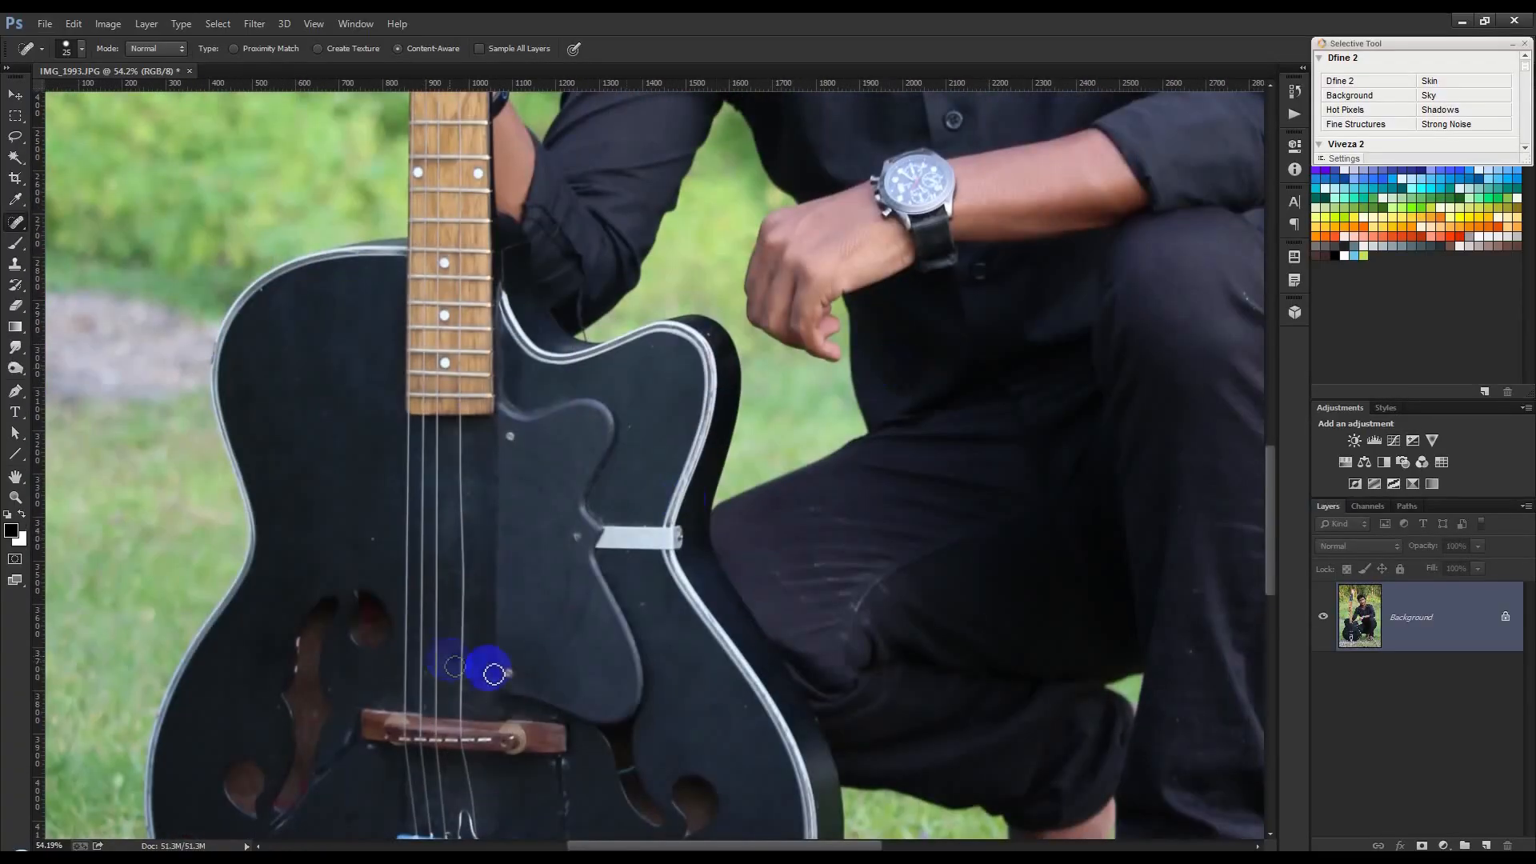
{"action": "left_click", "coordinate": [373, 540]}
{"action": "left_click", "coordinate": [653, 361]}
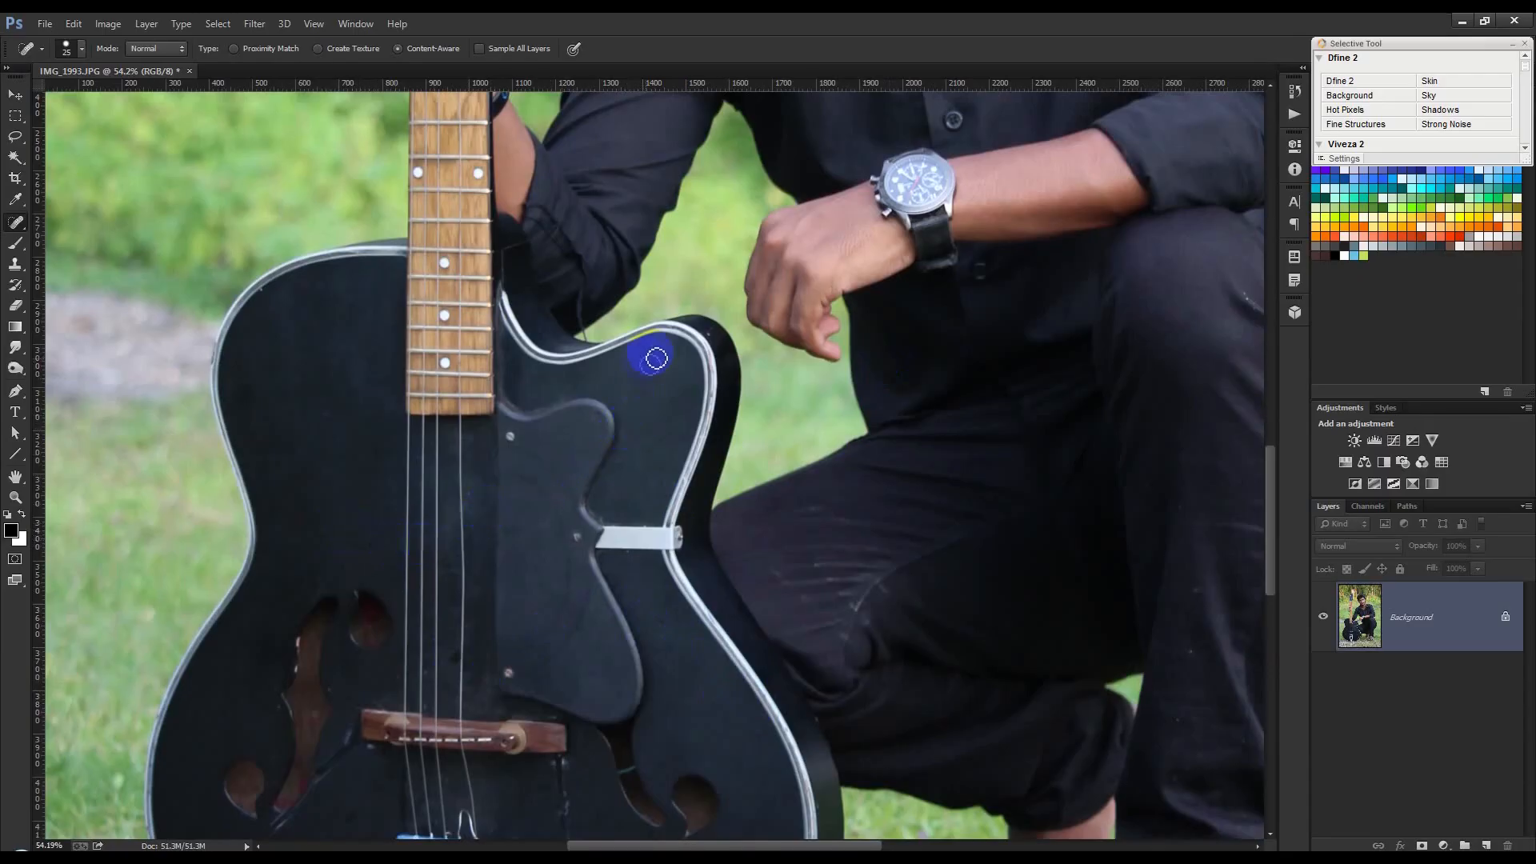
{"action": "left_click", "coordinate": [637, 432]}
{"action": "left_click", "coordinate": [589, 477]}
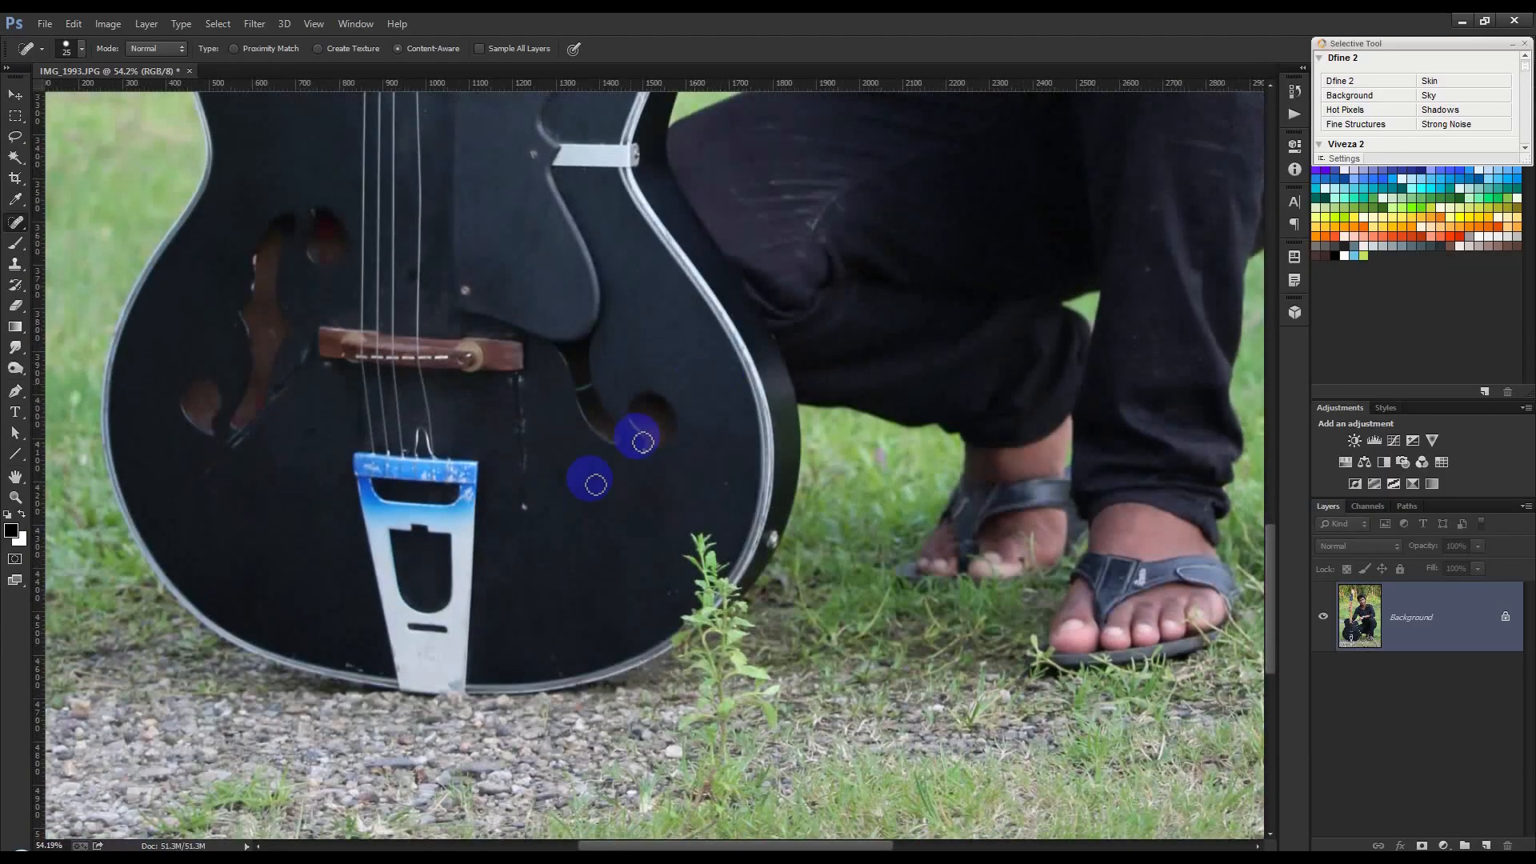
Step: Heal the light scratches and spots below the guitar's bridge, beside the blue tailpiece
{"action": "left_click", "coordinate": [532, 508]}
{"action": "left_click", "coordinate": [534, 480]}
{"action": "left_click_drag", "start_coordinate": [530, 438], "coordinate": [524, 507]}
{"action": "mouse_move", "coordinate": [527, 395]}
{"action": "left_mouse_down"}
{"action": "mouse_move", "coordinate": [525, 452]}
{"action": "mouse_move", "coordinate": [517, 405]}
{"action": "mouse_move", "coordinate": [549, 399]}
{"action": "mouse_move", "coordinate": [521, 390]}
{"action": "left_mouse_up"}
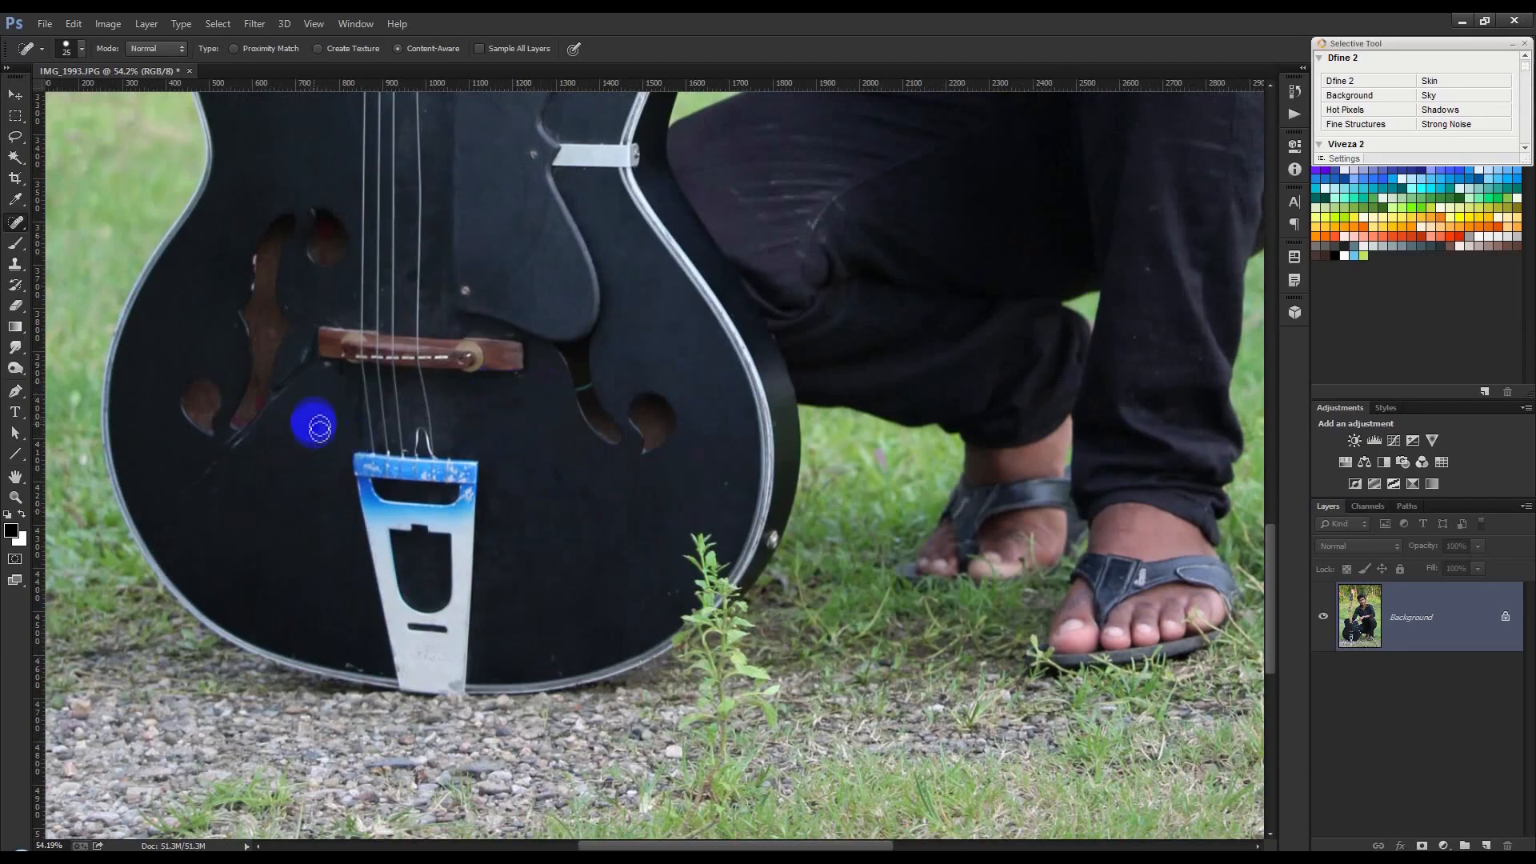
Step: Replace the dark objects at the bottom edge of the photo with nearby grass using the Patch tool in Source mode
{"action": "scroll", "coordinate": [678, 516], "scroll_direction": "down", "scroll_amount": 4}
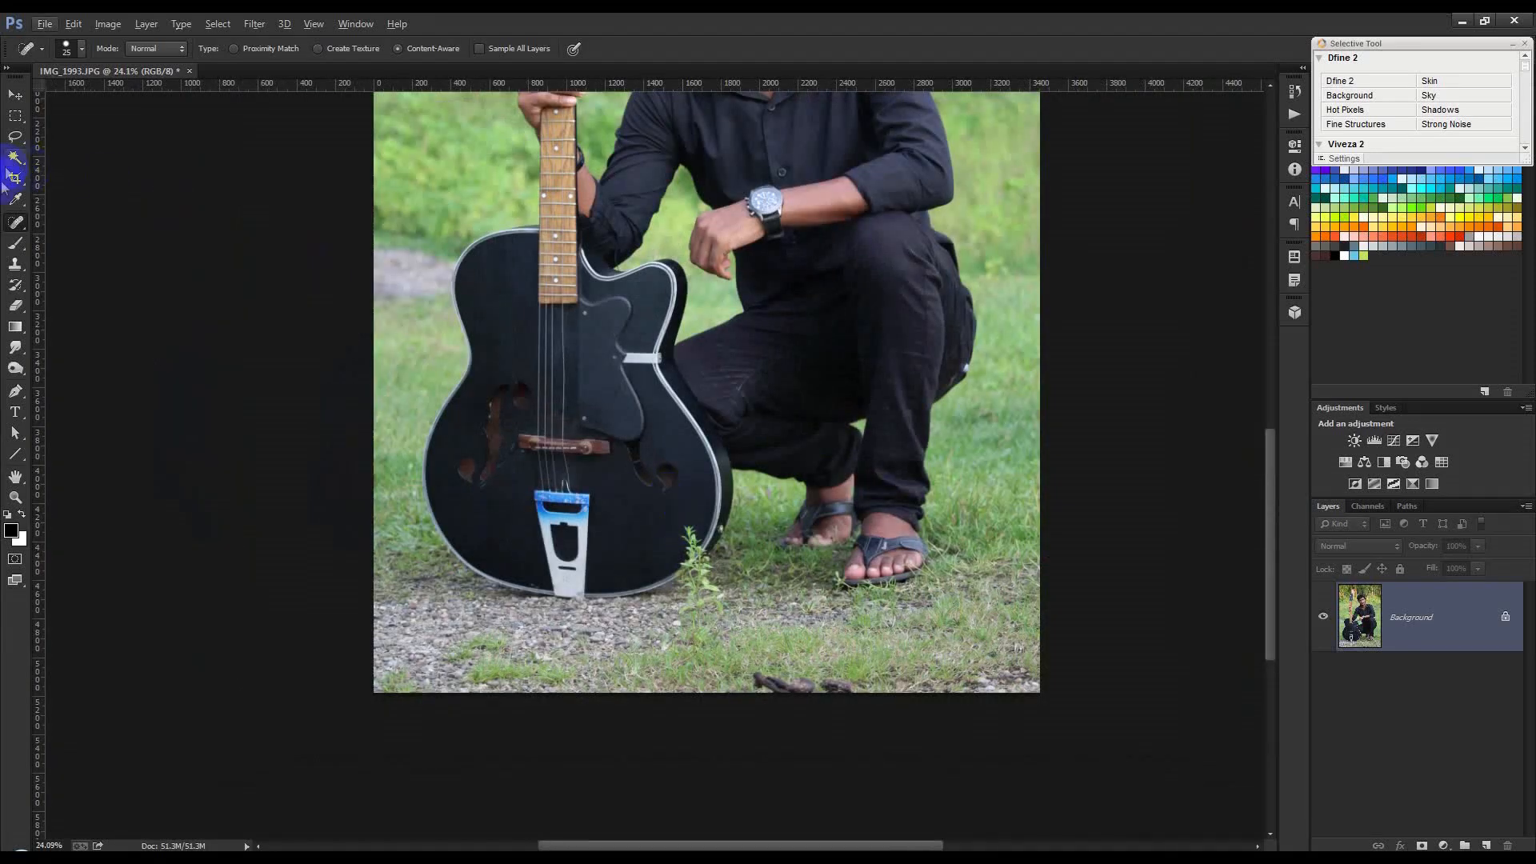
{"action": "right_click", "coordinate": [16, 222]}
{"action": "left_click", "coordinate": [80, 254]}
{"action": "mouse_move", "coordinate": [828, 662]}
{"action": "left_mouse_down"}
{"action": "mouse_move", "coordinate": [724, 675]}
{"action": "mouse_move", "coordinate": [836, 684]}
{"action": "mouse_move", "coordinate": [910, 656]}
{"action": "mouse_move", "coordinate": [939, 627]}
{"action": "left_mouse_up"}
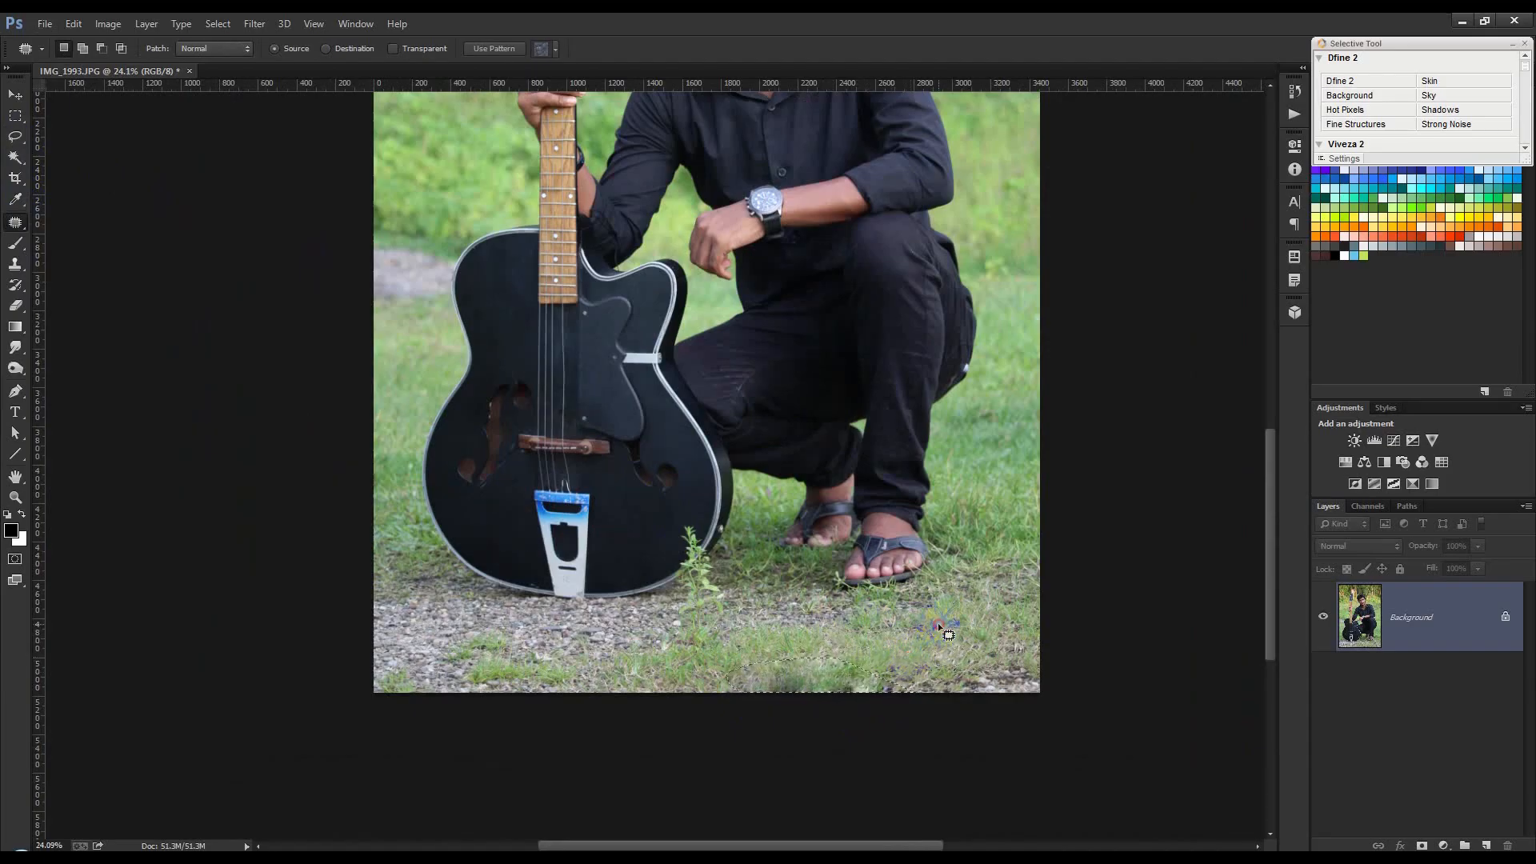
{"action": "mouse_move", "coordinate": [878, 692]}
{"action": "left_mouse_down"}
{"action": "mouse_move", "coordinate": [706, 701]}
{"action": "mouse_move", "coordinate": [959, 705]}
{"action": "left_mouse_up"}
{"action": "left_click", "coordinate": [136, 415]}
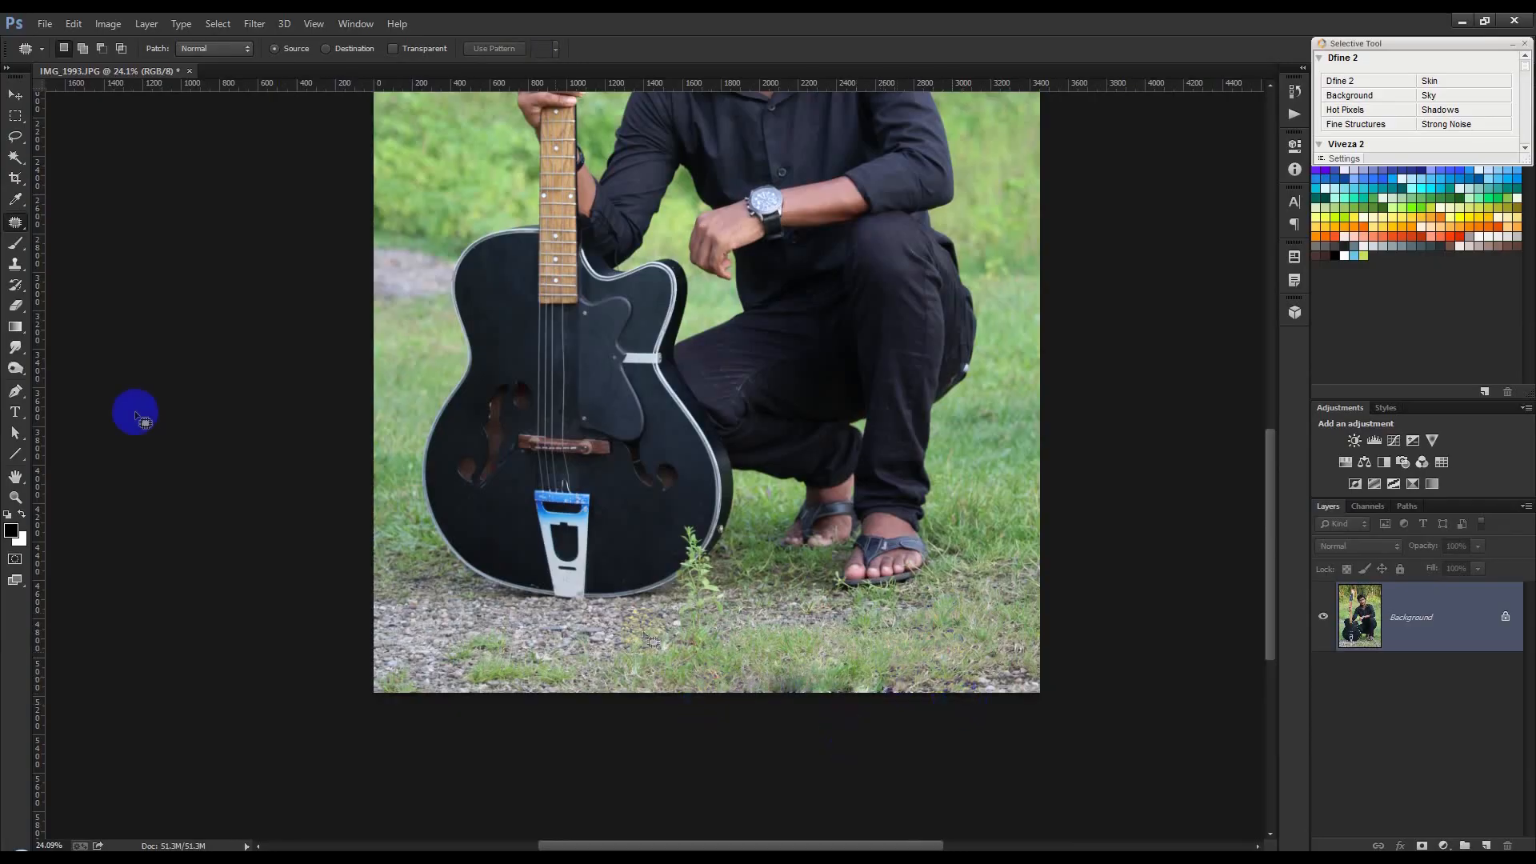
Step: Clone grass over the leftover marks along the photo's bottom edge using a Clone Stamp brush of size 244 and 0% hardness
{"action": "left_click_drag", "start_coordinate": [10, 252], "coordinate": [85, 260]}
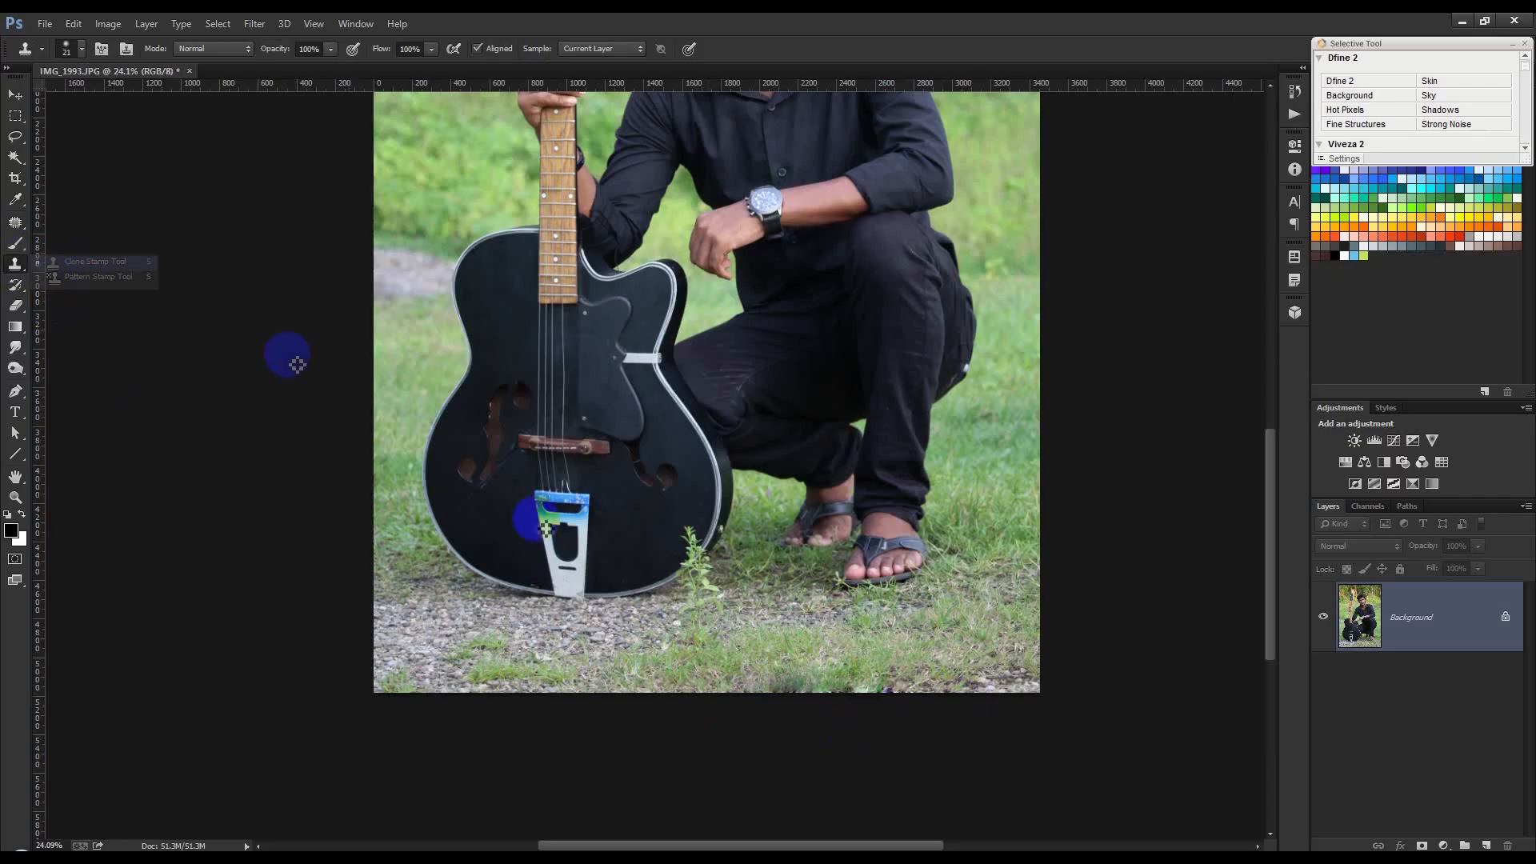
{"action": "right_click", "coordinate": [836, 592]}
{"action": "left_click_drag", "start_coordinate": [910, 445], "coordinate": [946, 444]}
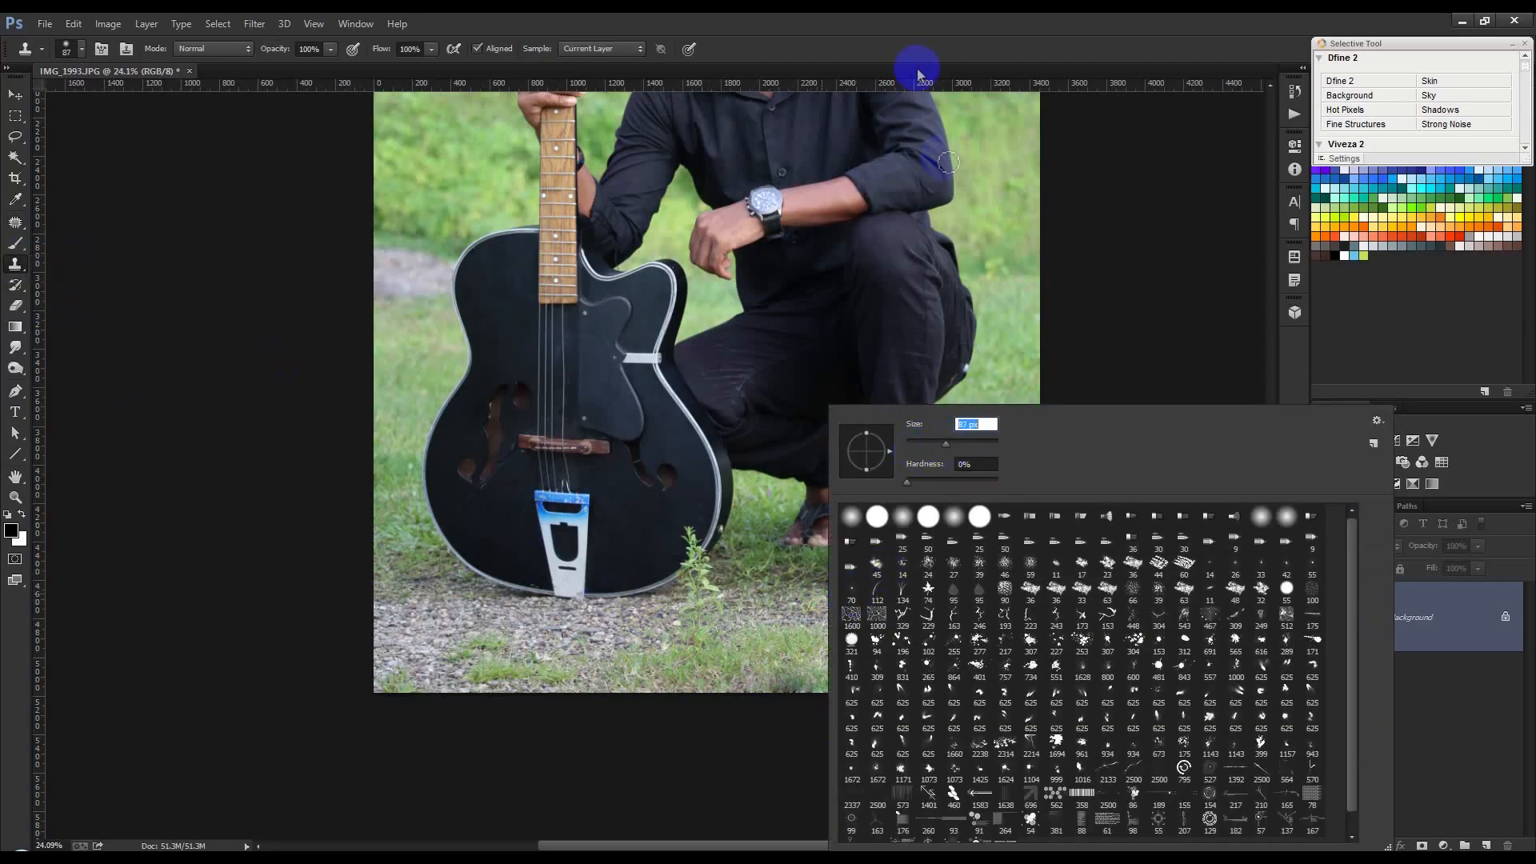
{"action": "left_click", "coordinate": [984, 36]}
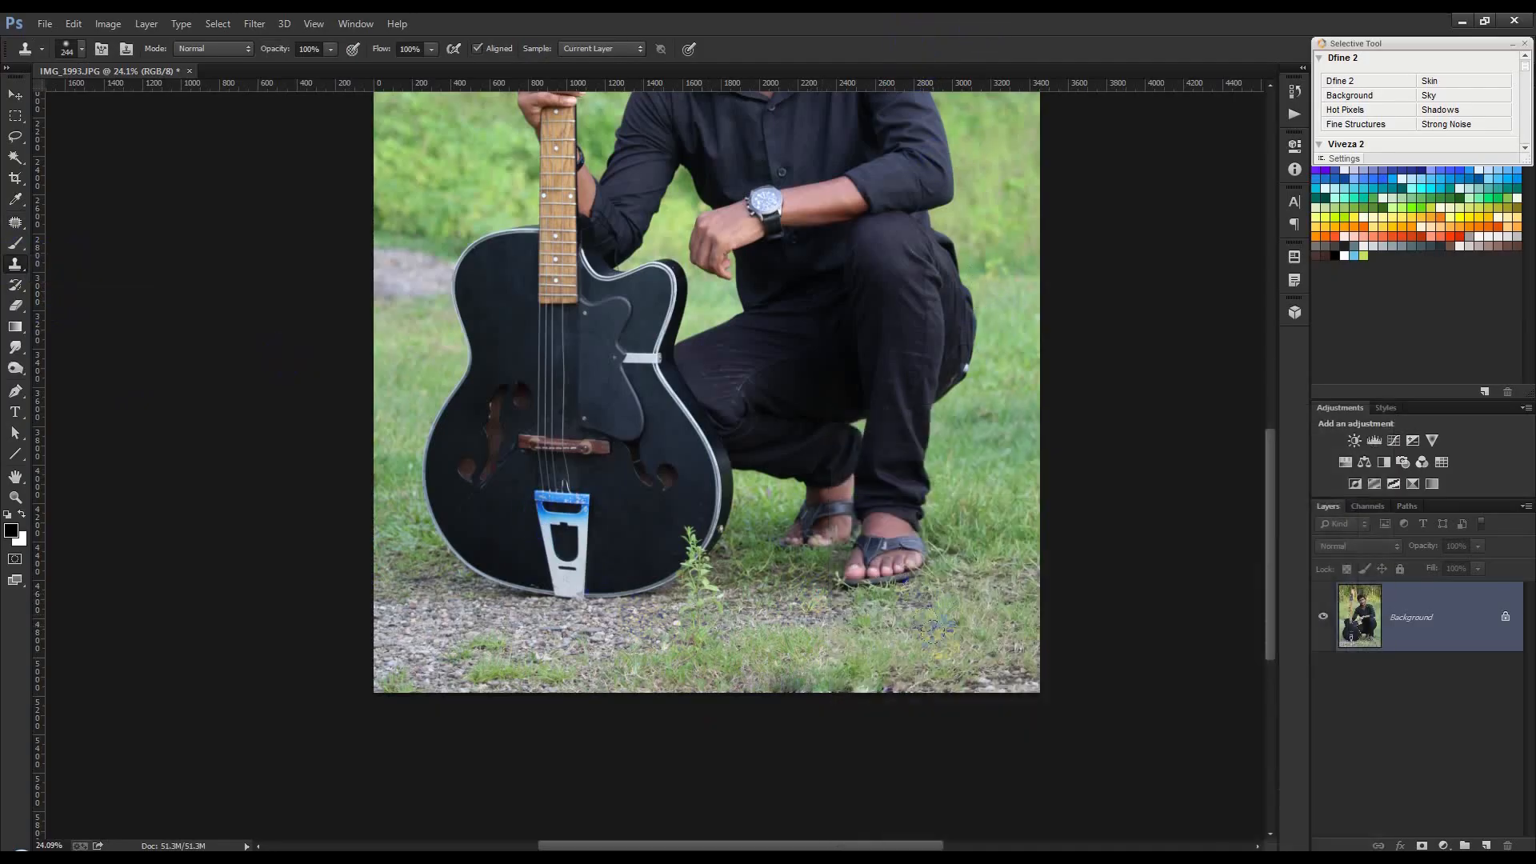
{"action": "mouse_move", "coordinate": [948, 678]}
{"action": "left_mouse_down"}
{"action": "mouse_move", "coordinate": [761, 689]}
{"action": "mouse_move", "coordinate": [902, 655]}
{"action": "mouse_move", "coordinate": [741, 680]}
{"action": "mouse_move", "coordinate": [1142, 718]}
{"action": "mouse_move", "coordinate": [1095, 682]}
{"action": "left_mouse_up"}
Step: Apply Shadows/Highlights with a reduced shadows amount and highlights at 0%, comparing the photo with and without the preview
{"action": "key", "text": "ctrl+0"}
{"action": "left_click", "coordinate": [16, 96]}
{"action": "scroll", "coordinate": [850, 448], "scroll_direction": "up", "scroll_amount": 2}
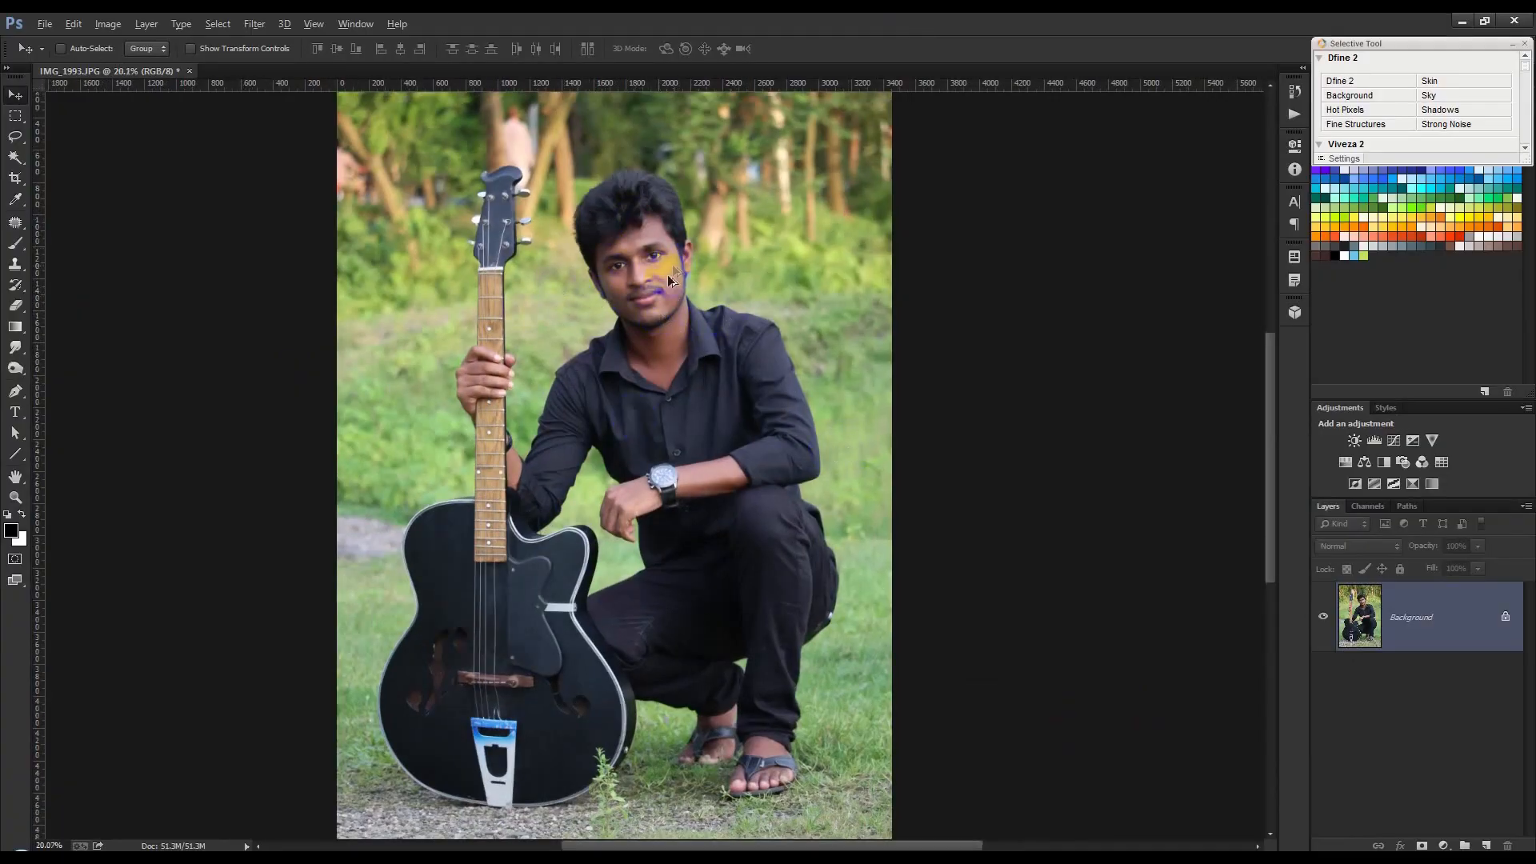
{"action": "scroll", "coordinate": [649, 268], "scroll_direction": "down", "scroll_amount": 2}
{"action": "left_click", "coordinate": [107, 24]}
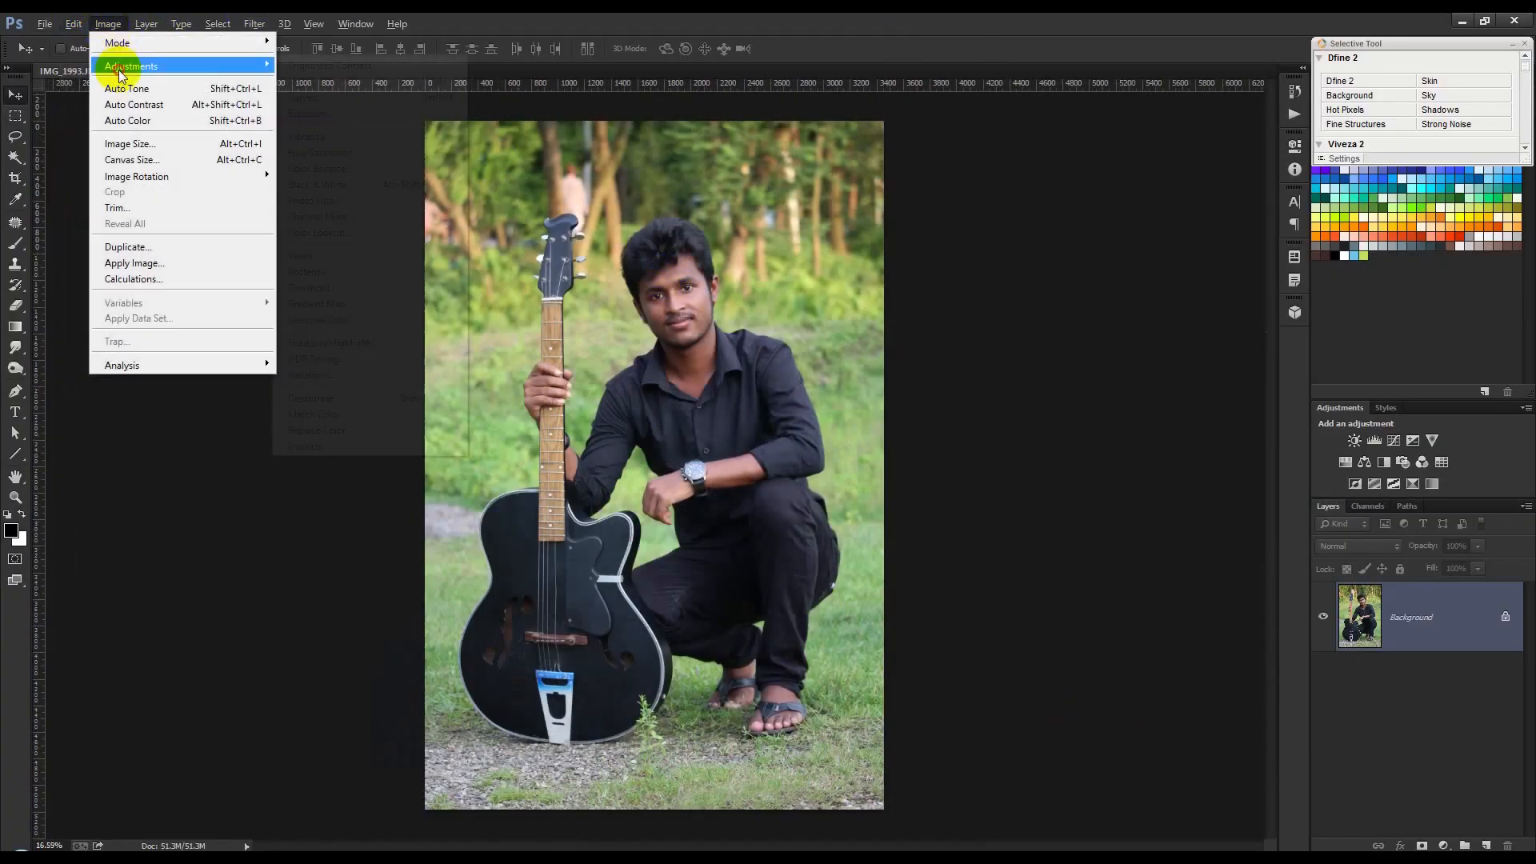
{"action": "mouse_move", "coordinate": [128, 66]}
{"action": "left_click", "coordinate": [342, 344]}
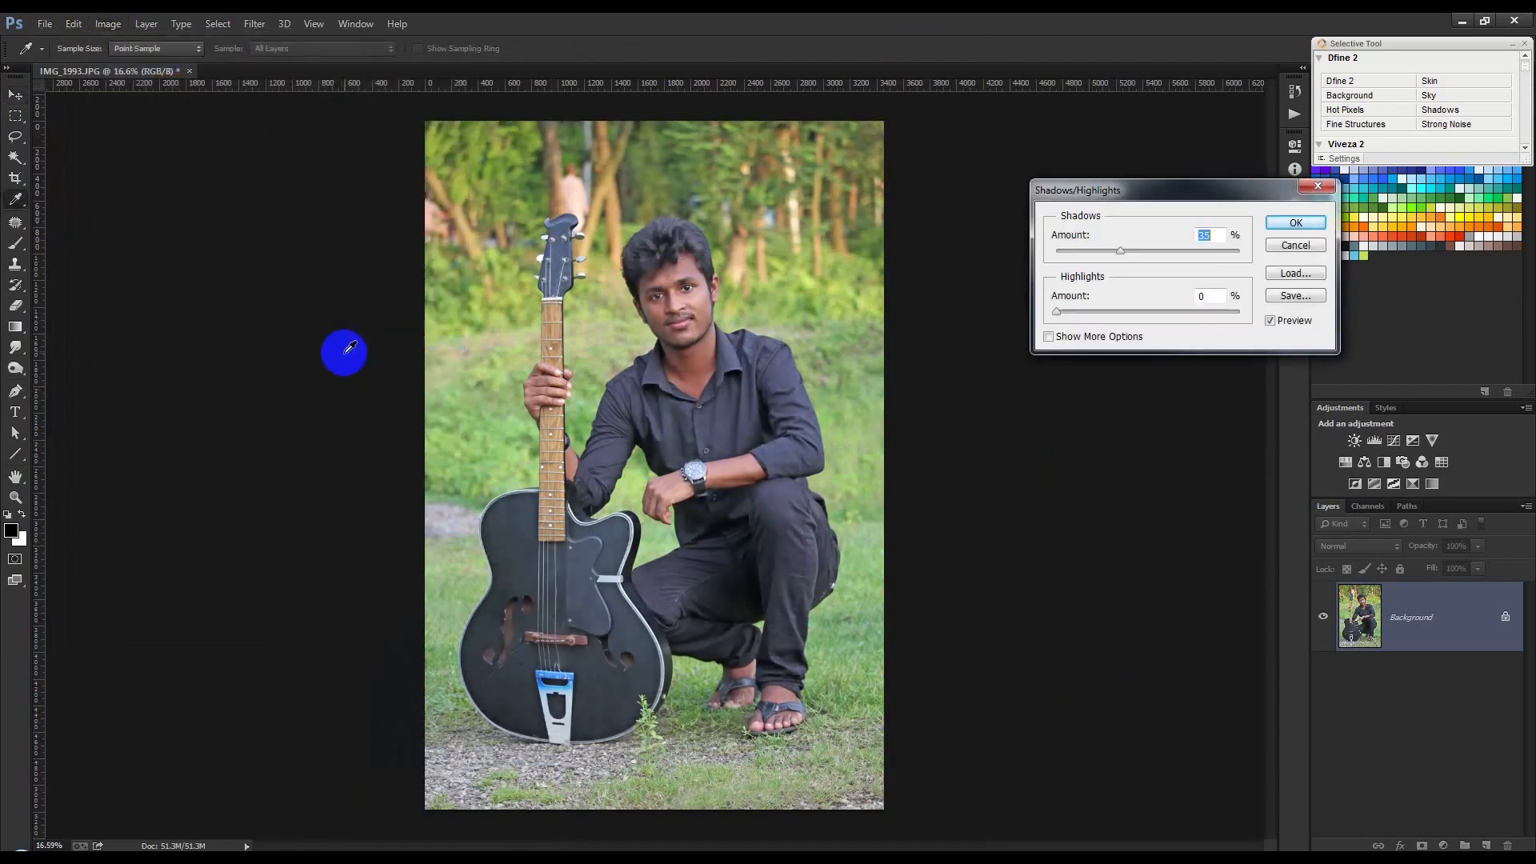
{"action": "left_click", "coordinate": [1272, 320]}
{"action": "left_click", "coordinate": [1272, 320]}
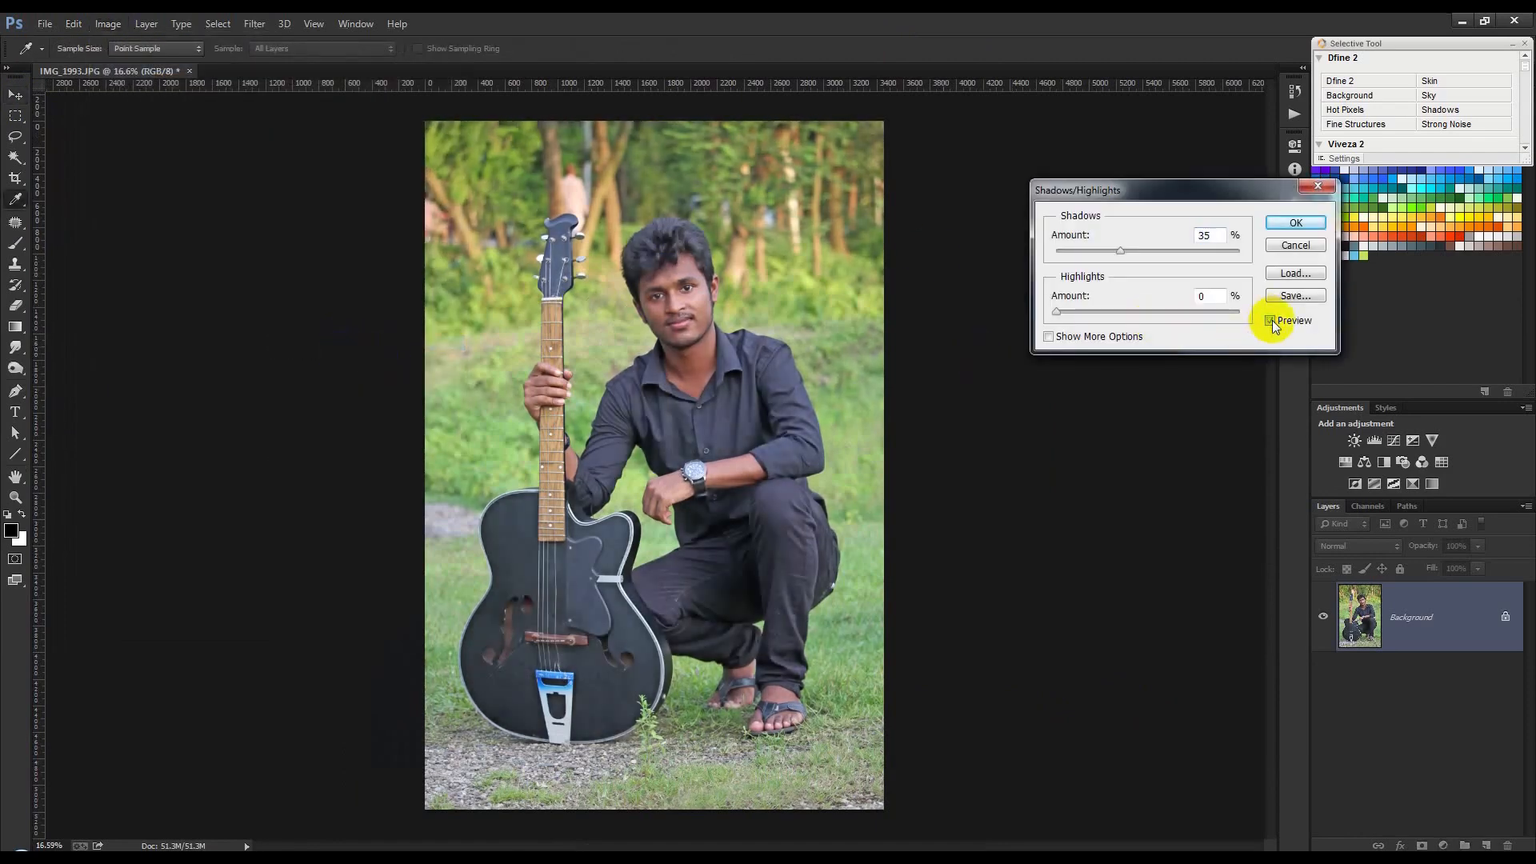
{"action": "left_click", "coordinate": [1272, 320]}
{"action": "left_click", "coordinate": [1272, 320]}
{"action": "left_click", "coordinate": [1272, 320]}
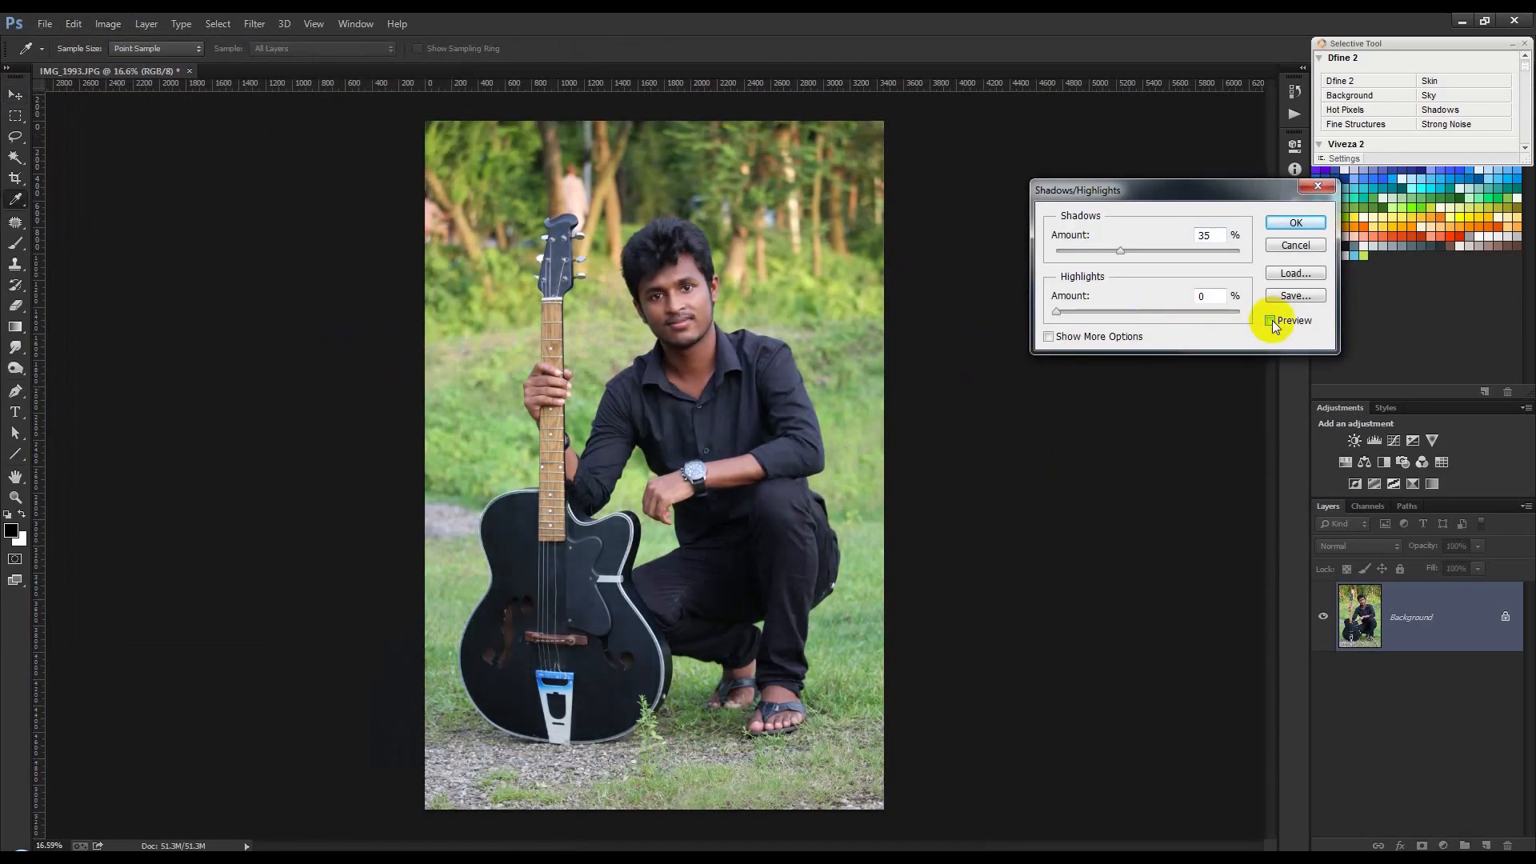
{"action": "left_click", "coordinate": [1272, 320]}
{"action": "left_click_drag", "start_coordinate": [1120, 250], "coordinate": [1092, 255]}
{"action": "left_click", "coordinate": [1296, 224]}
{"action": "key", "text": "v"}
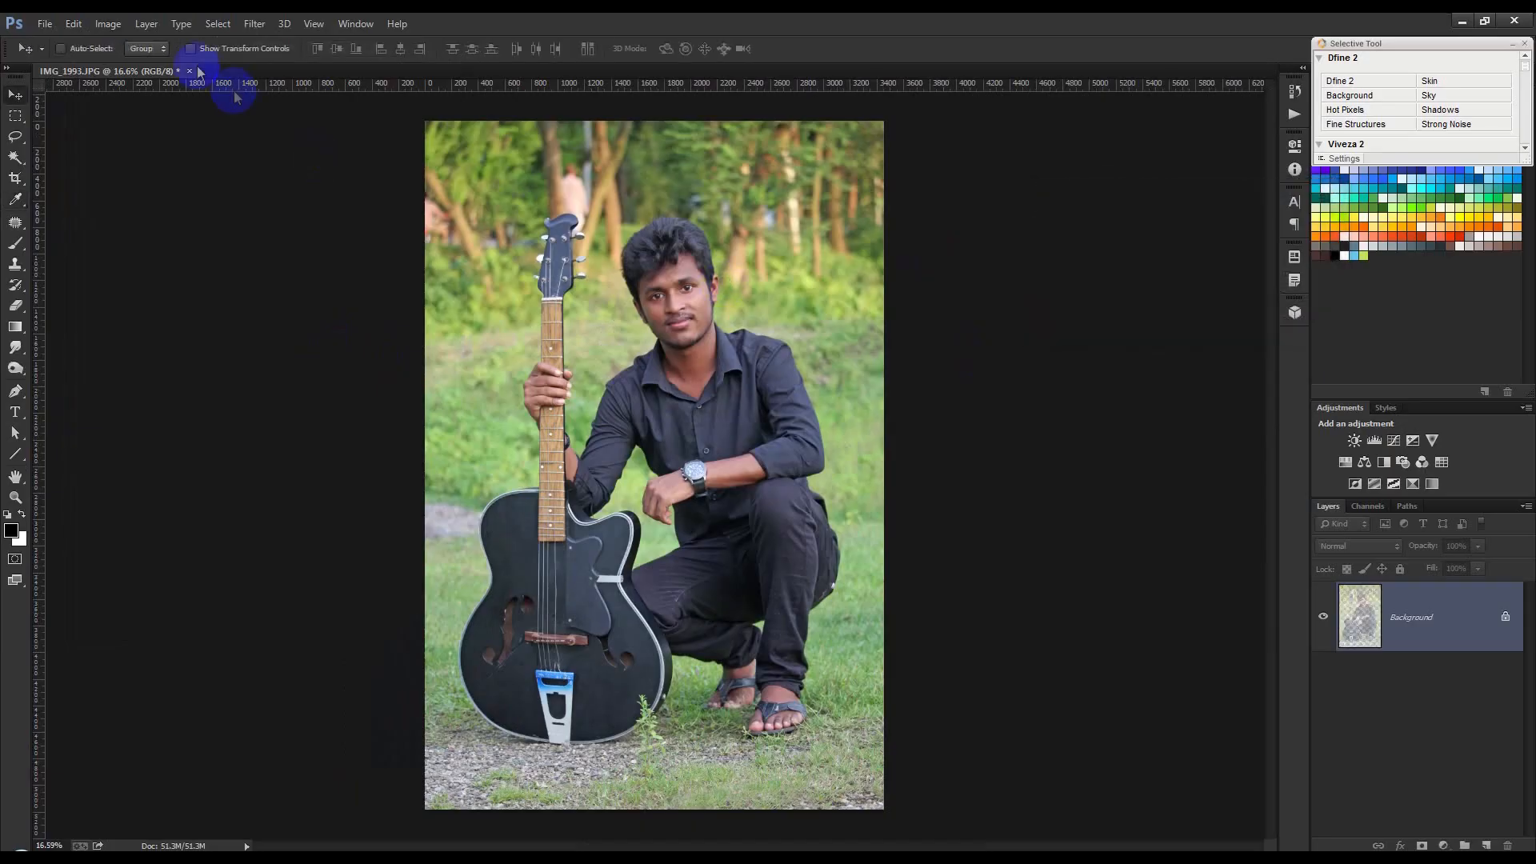
Step: Apply Auto Contrast to the photo and duplicate the Background layer
{"action": "left_click", "coordinate": [107, 24]}
{"action": "left_click", "coordinate": [143, 106]}
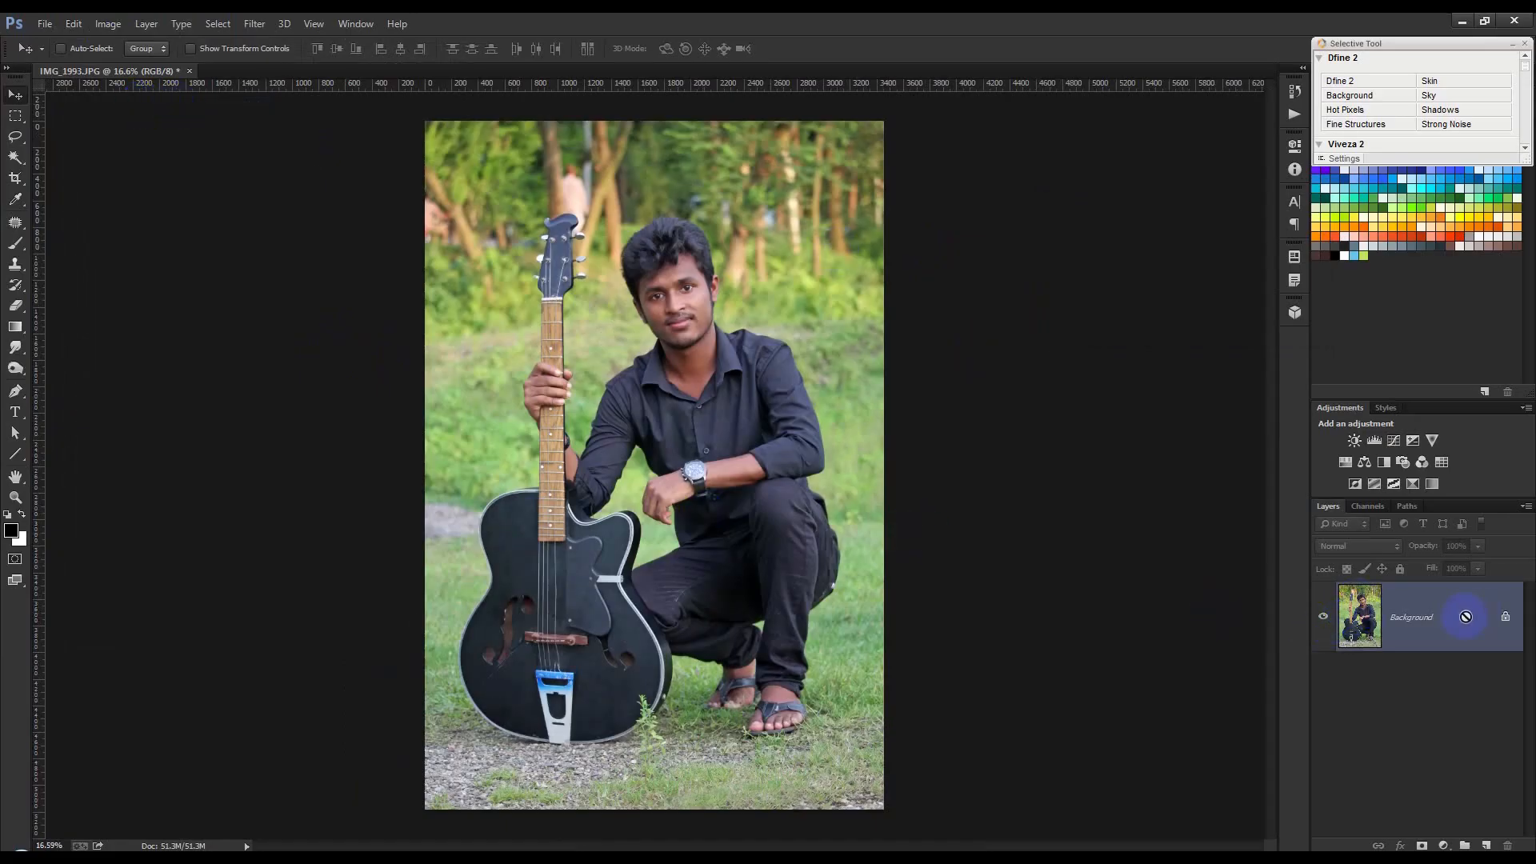
{"action": "key", "text": "ctrl+j"}
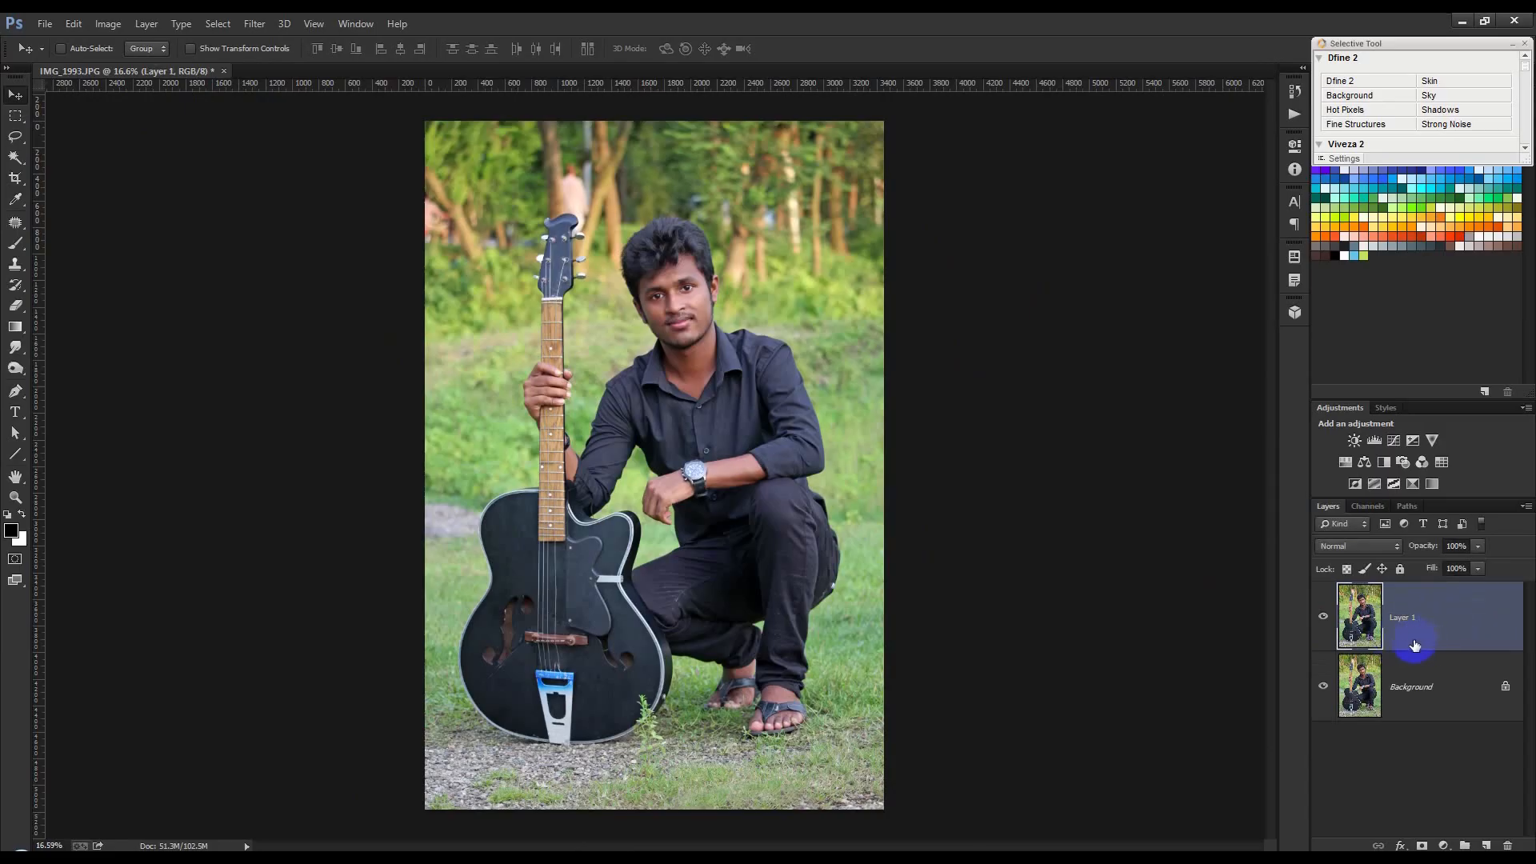
Step: Save the document as the Photoshop file IMG_1993.psd
{"action": "key", "text": "ctrl+shift+s"}
{"action": "left_click", "coordinate": [1402, 823]}
{"action": "left_click", "coordinate": [516, 636]}
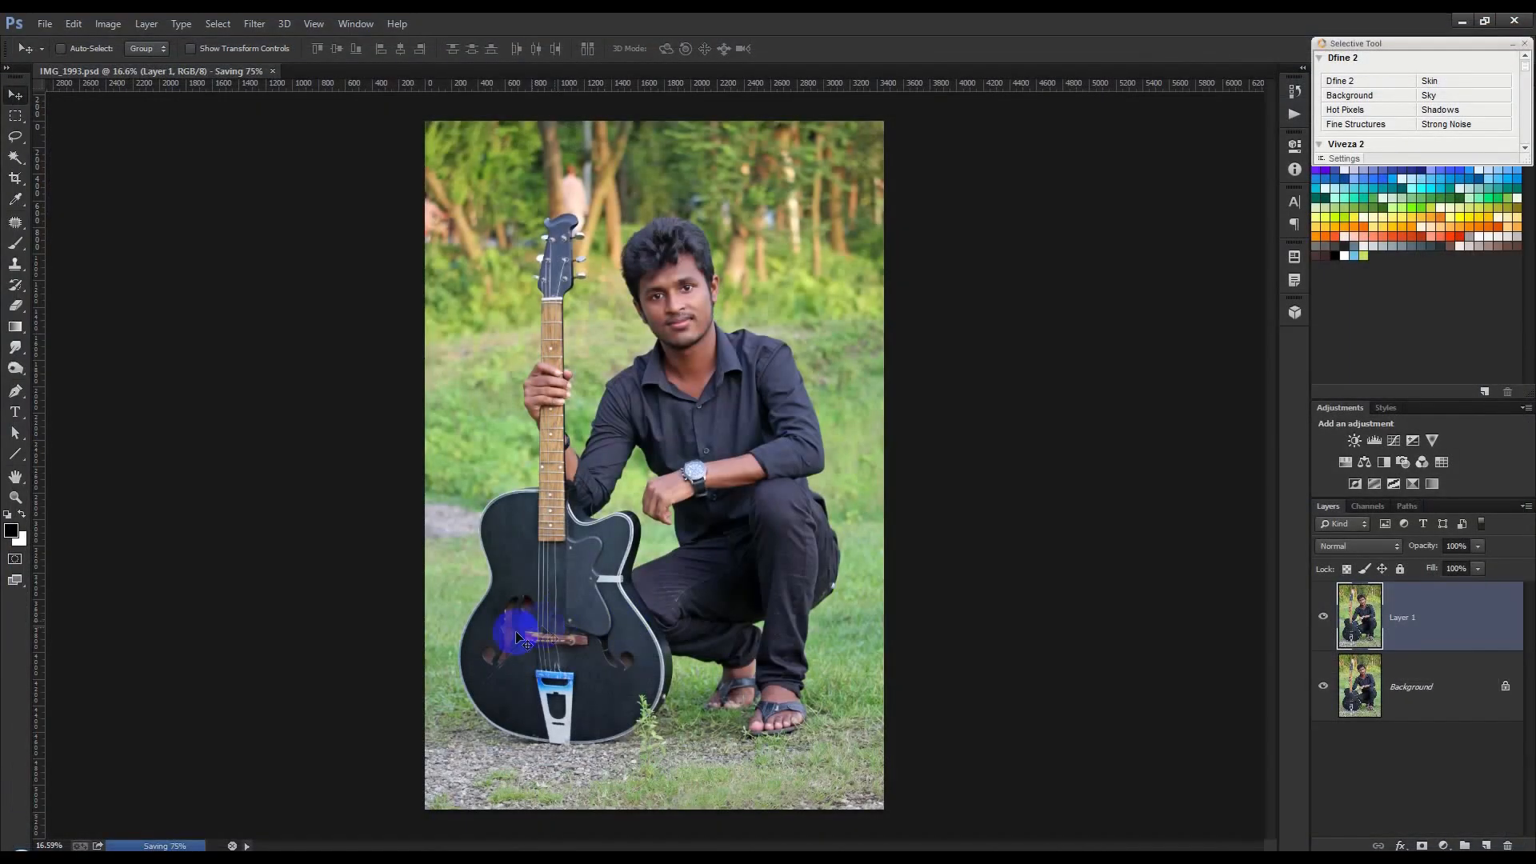
Step: Start a Pen tool path outside the photo's left edge and lead it in to the guitar's lower edge
{"action": "left_click", "coordinate": [16, 394]}
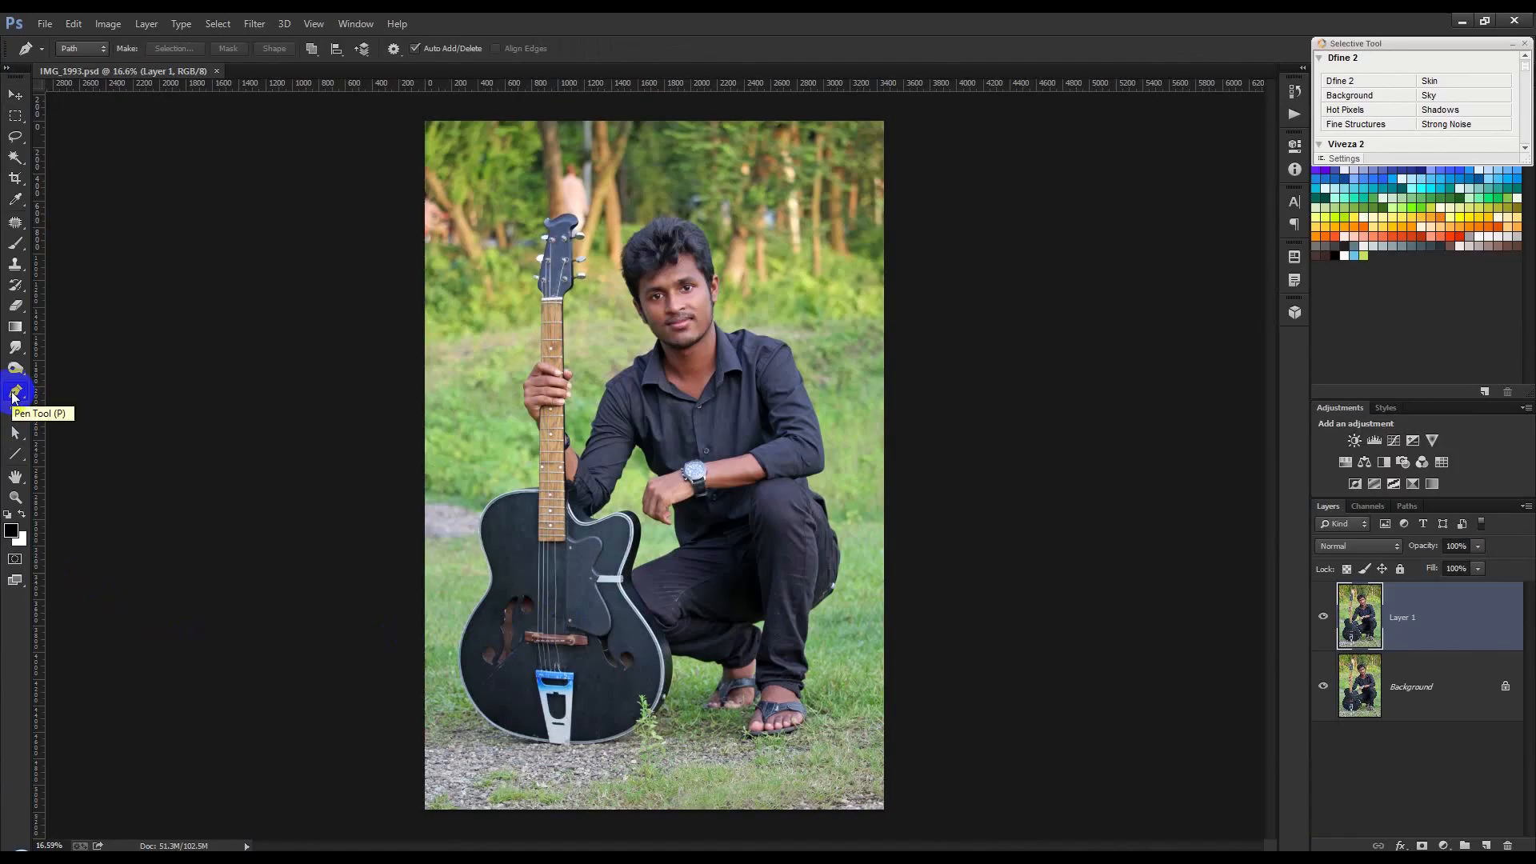
{"action": "scroll", "coordinate": [324, 669], "scroll_direction": "up", "scroll_amount": 5}
{"action": "scroll", "coordinate": [552, 672], "scroll_direction": "up", "scroll_amount": 3}
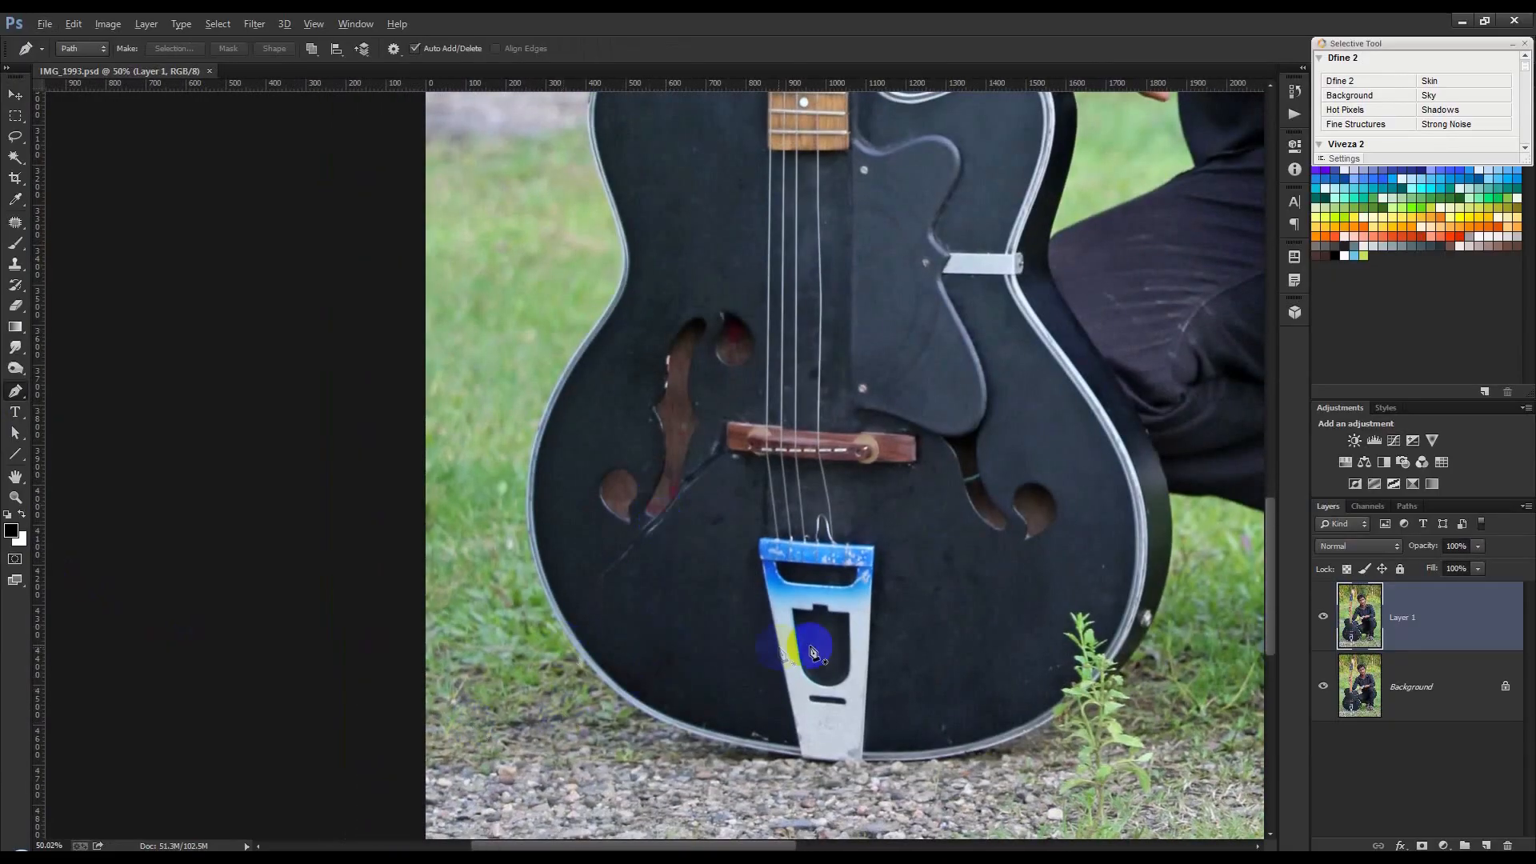
{"action": "scroll", "coordinate": [816, 656], "scroll_direction": "down", "scroll_amount": 4}
{"action": "scroll", "coordinate": [680, 688], "scroll_direction": "up", "scroll_amount": 3}
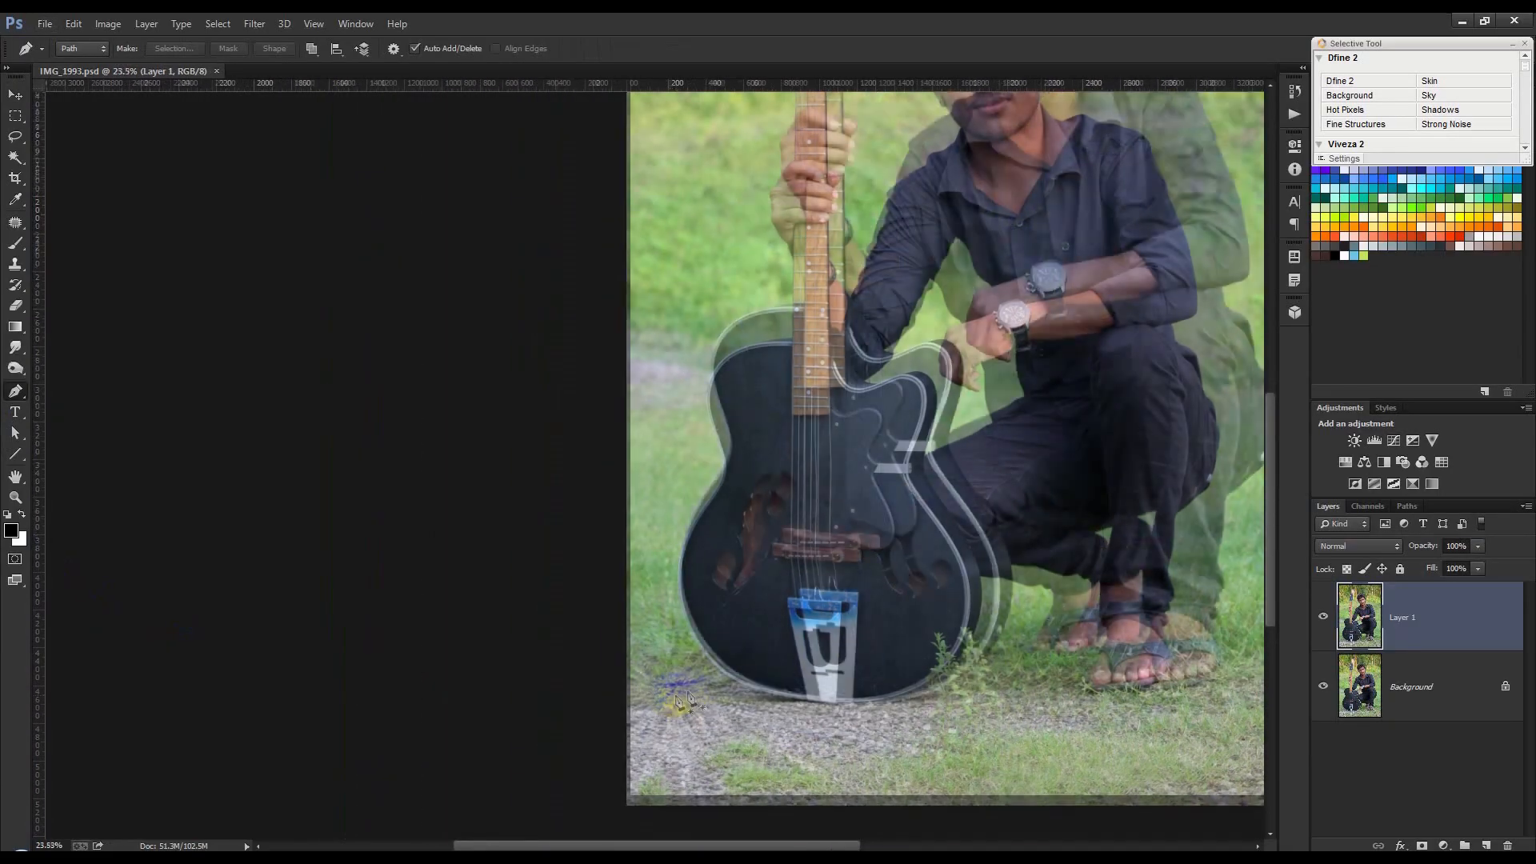
{"action": "left_click", "coordinate": [532, 659]}
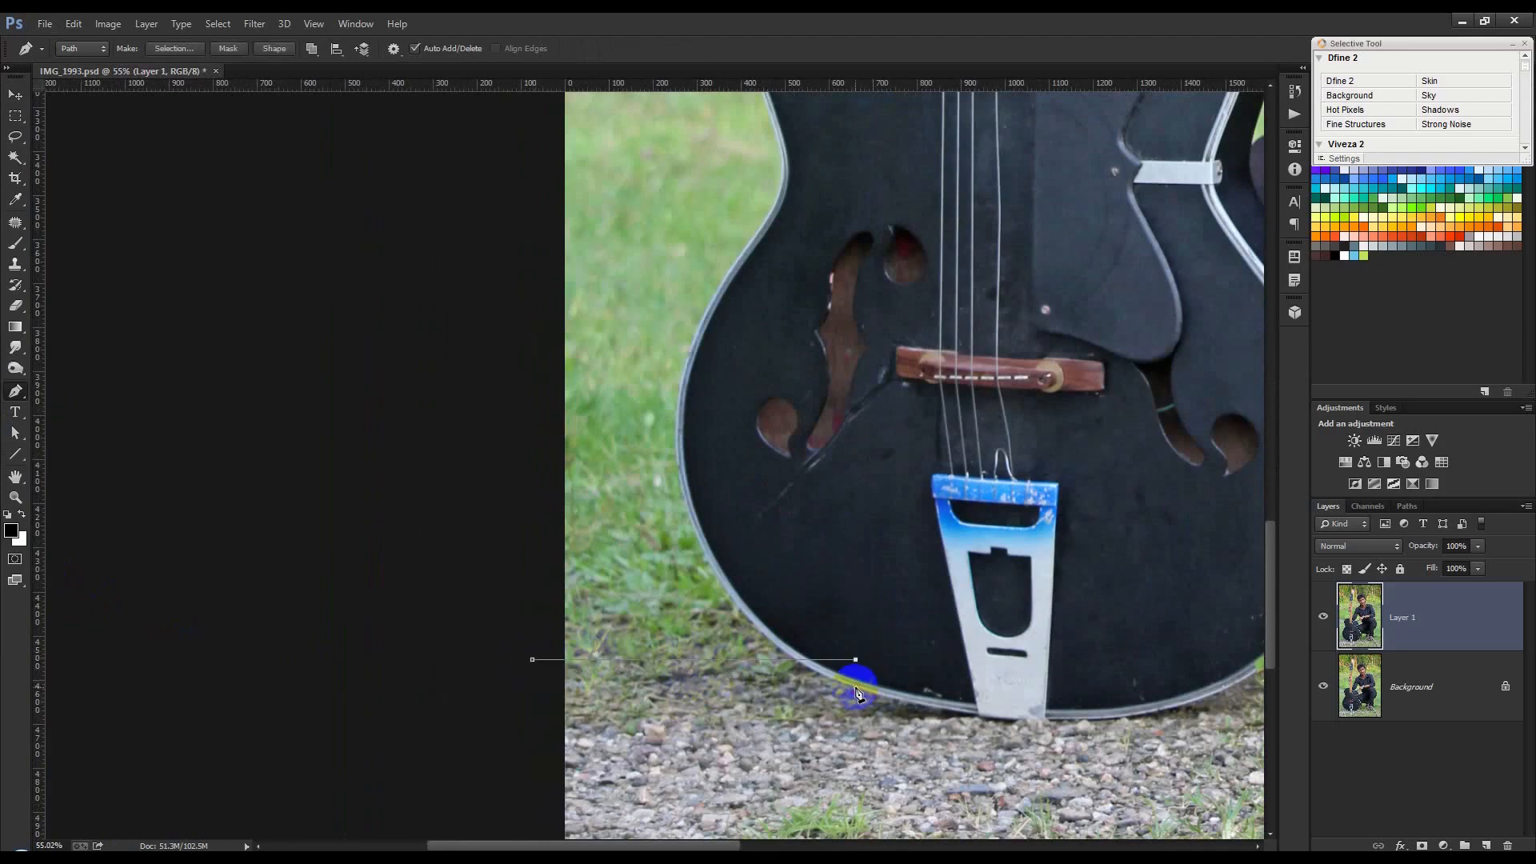
{"action": "scroll", "coordinate": [856, 672], "scroll_direction": "up", "scroll_amount": 3}
{"action": "left_click_drag", "start_coordinate": [834, 649], "coordinate": [731, 650]}
{"action": "left_click", "coordinate": [734, 650]}
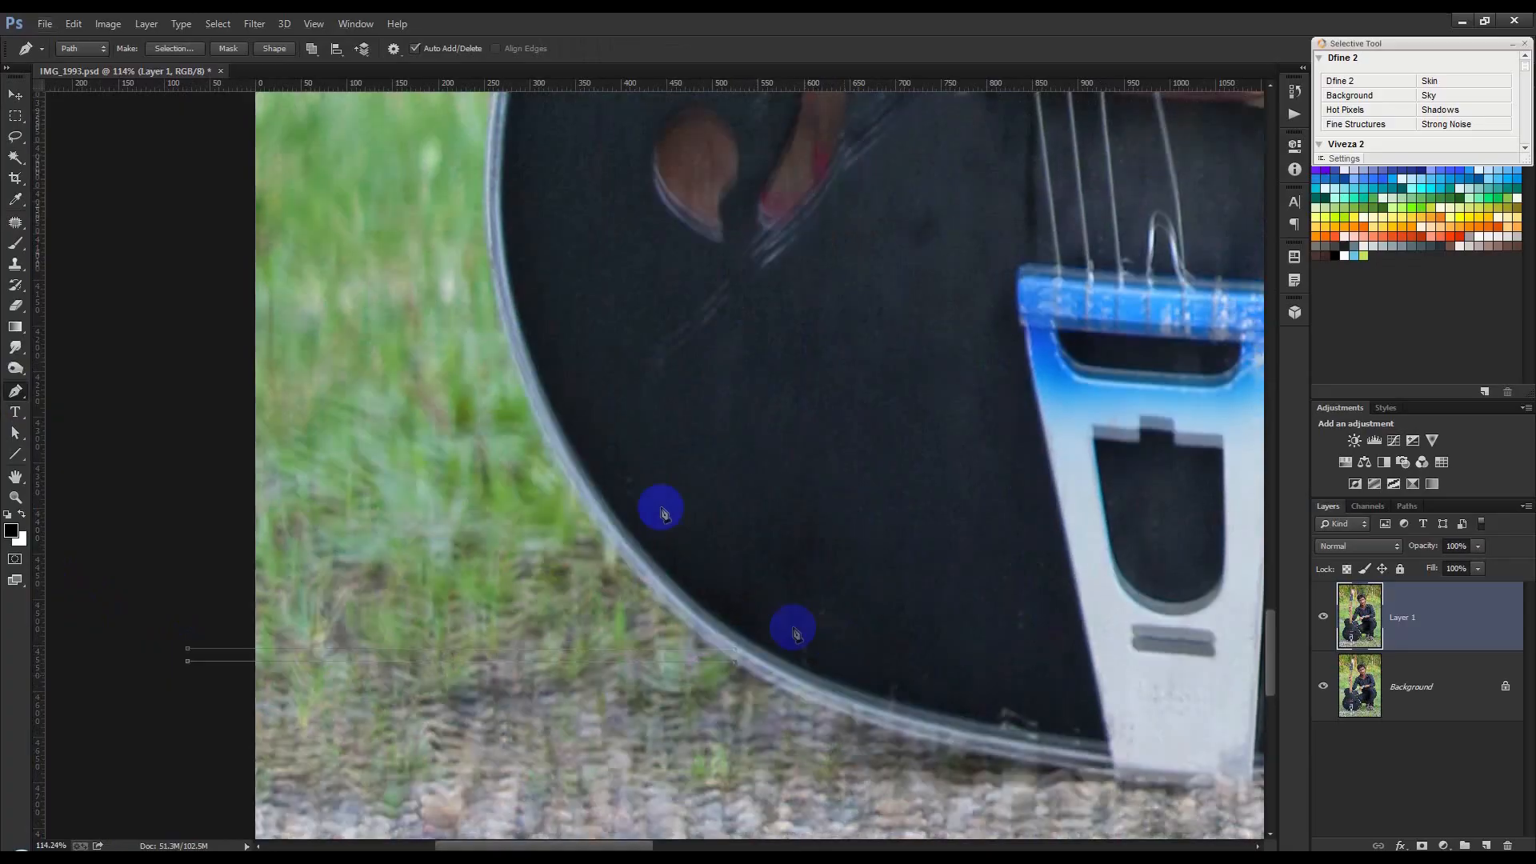
Step: Trace the left outline of the guitar body upward with curved path segments, past its narrow waist
{"action": "scroll", "coordinate": [658, 508], "scroll_direction": "up", "scroll_amount": 2}
{"action": "left_click_drag", "start_coordinate": [511, 378], "coordinate": [456, 168]}
{"action": "scroll", "coordinate": [572, 256], "scroll_direction": "up", "scroll_amount": 6}
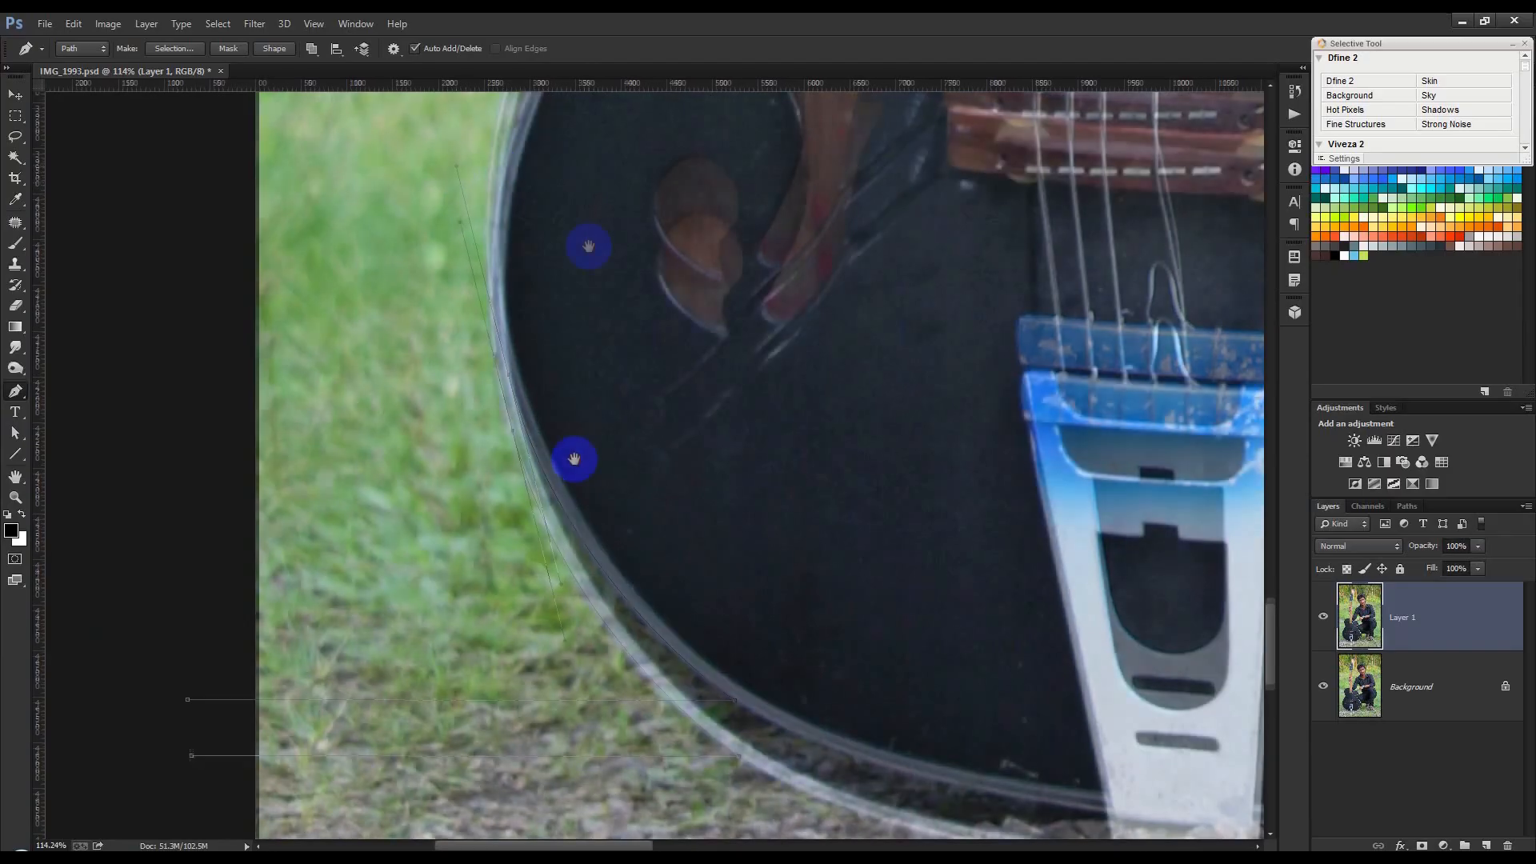
{"action": "left_click_drag", "start_coordinate": [595, 205], "coordinate": [629, 144]}
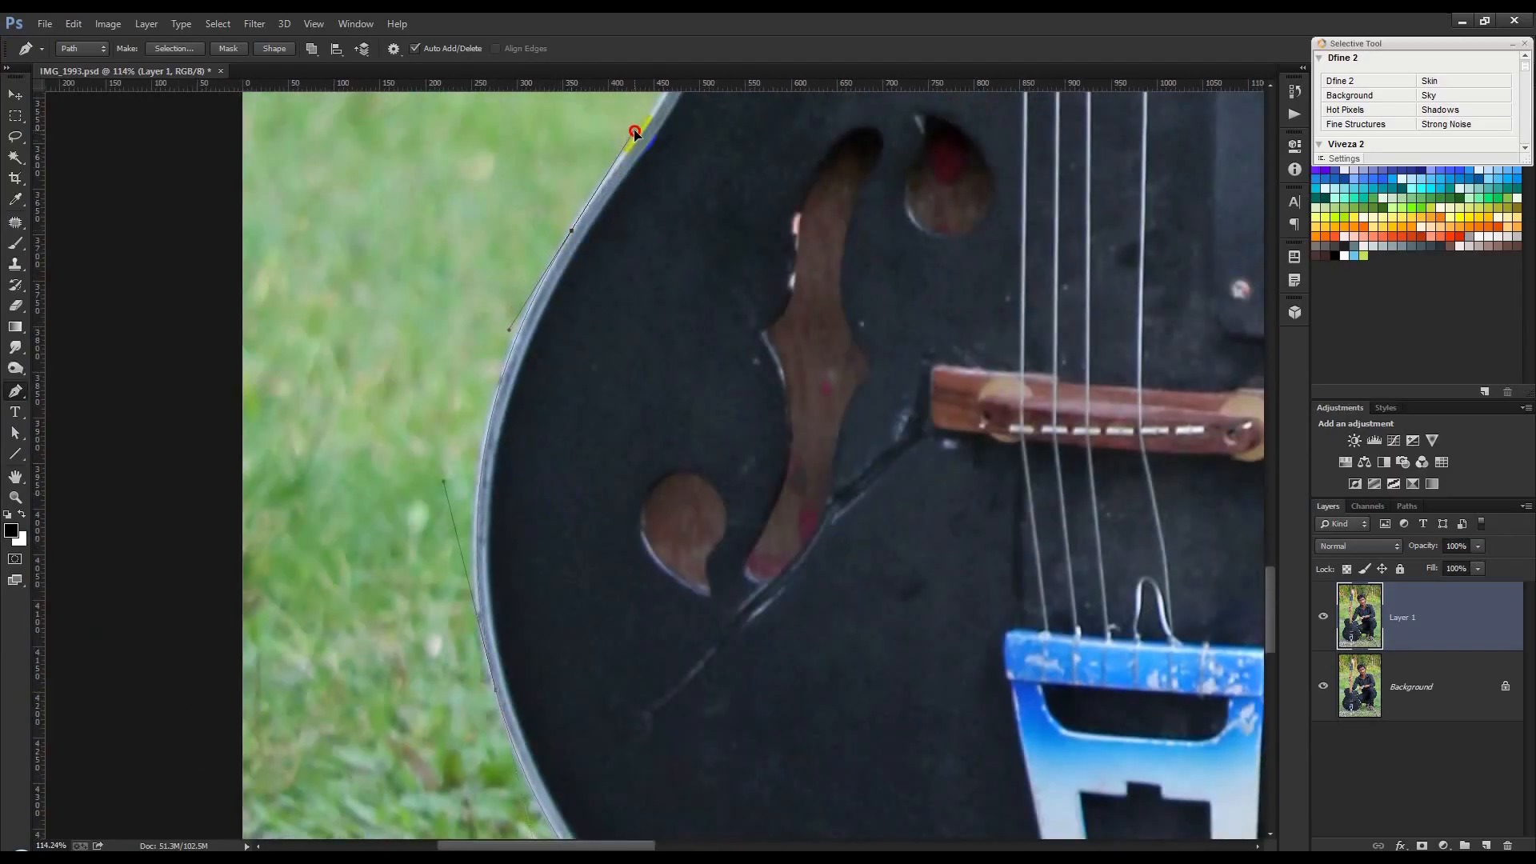
{"action": "scroll", "coordinate": [572, 507], "scroll_direction": "up", "scroll_amount": 6}
{"action": "left_click_drag", "start_coordinate": [576, 288], "coordinate": [528, 187]}
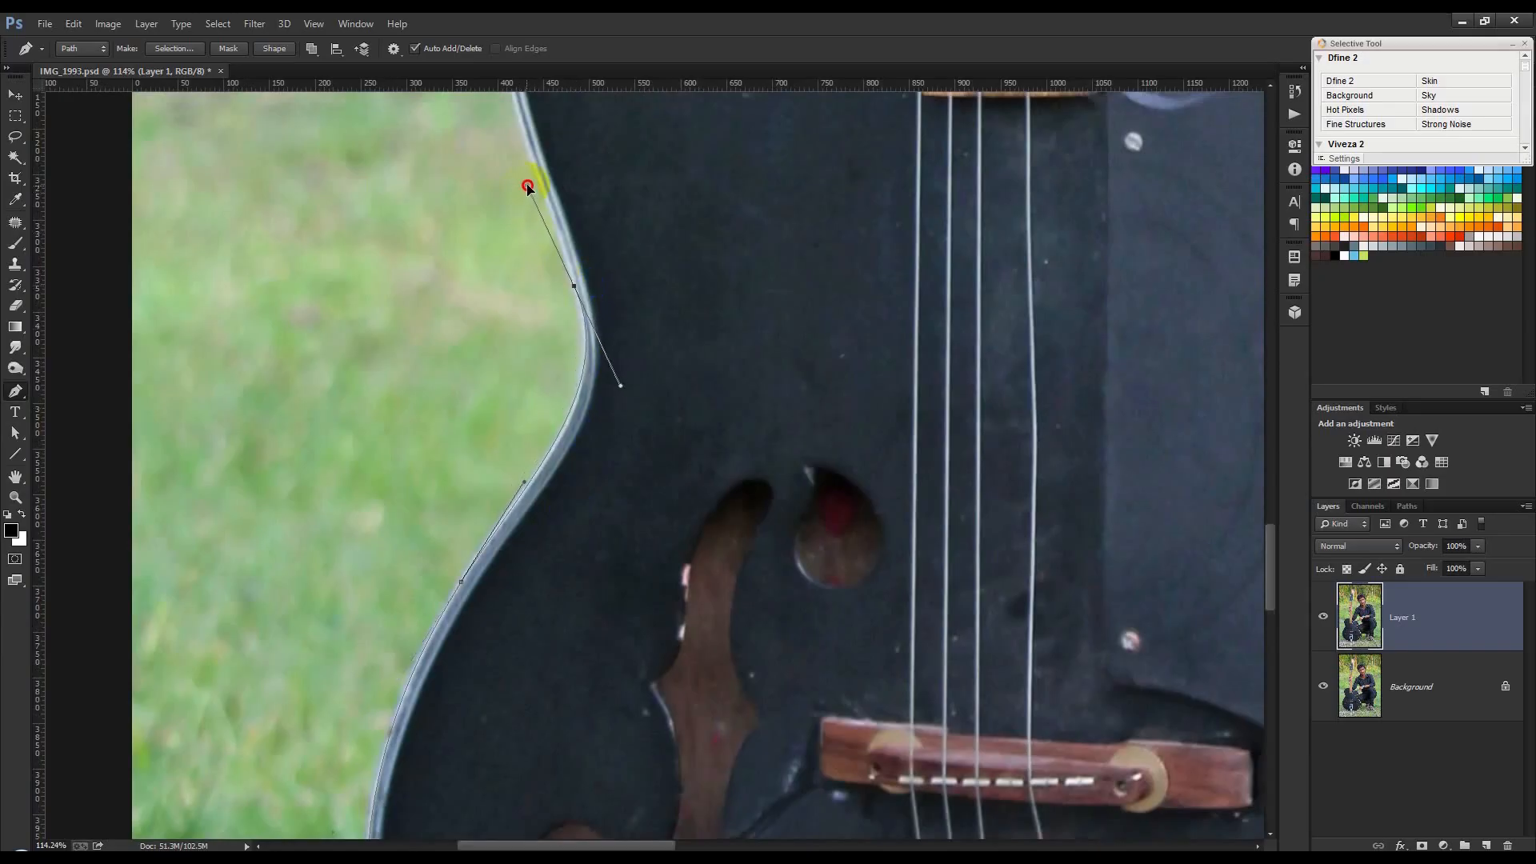
{"action": "left_click", "coordinate": [575, 287], "text": "alt"}
Step: Complete the path around the man and guitar, close it outside the photo's bottom edge, and hide the Background layer
{"action": "scroll", "coordinate": [621, 389], "scroll_direction": "down", "scroll_amount": 8}
{"action": "left_click", "coordinate": [1106, 655]}
{"action": "left_click", "coordinate": [477, 652]}
{"action": "left_click", "coordinate": [521, 520]}
{"action": "scroll", "coordinate": [988, 576], "scroll_direction": "down", "scroll_amount": 1}
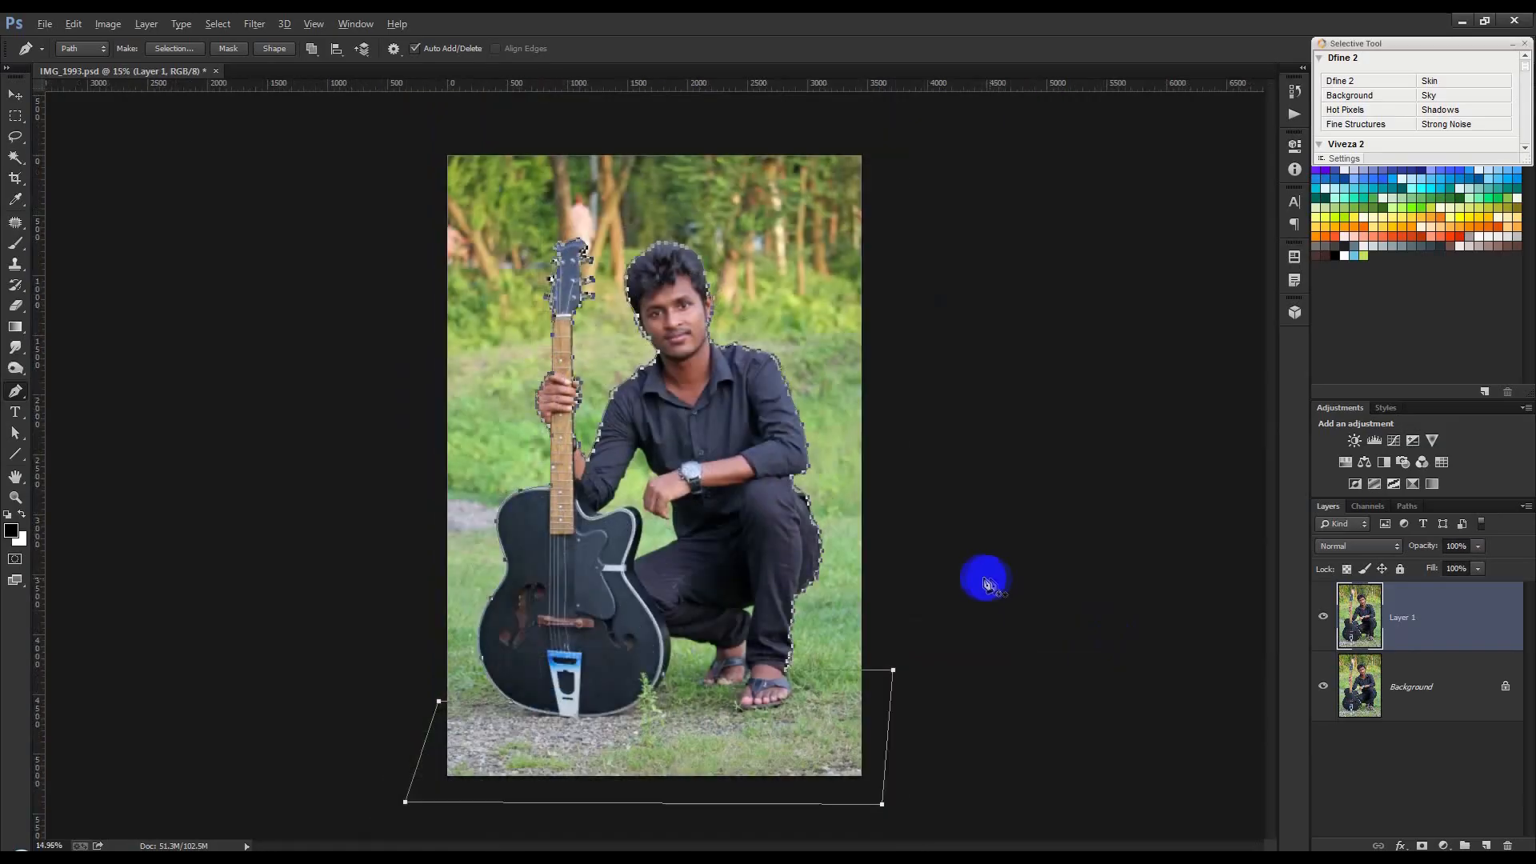
{"action": "left_click", "coordinate": [1323, 686]}
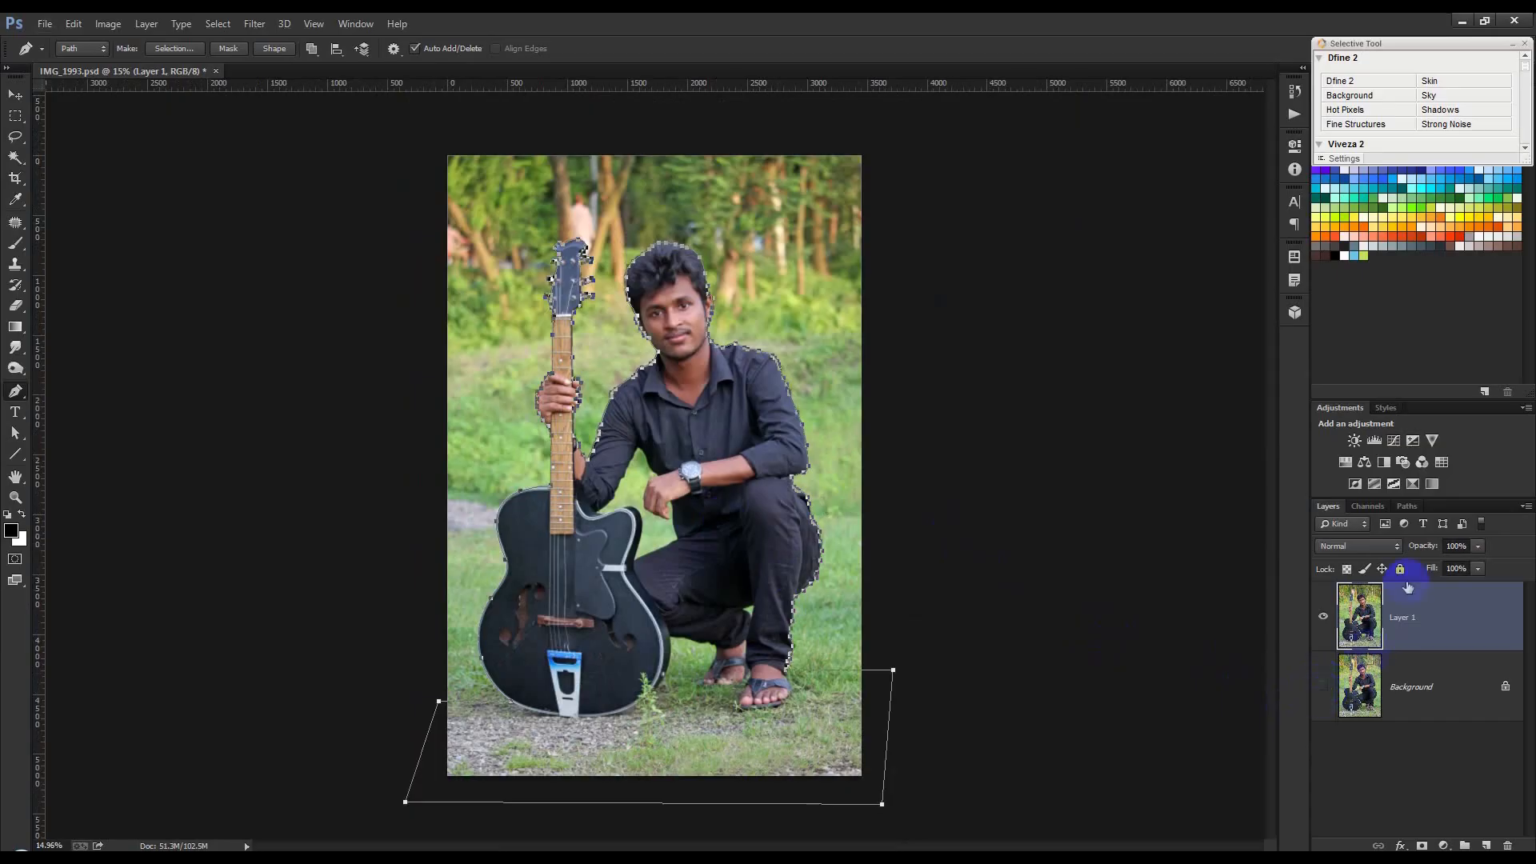
Step: Convert the path around the man and guitar into a selection and apply it as a layer mask on Layer 1
{"action": "right_click", "coordinate": [686, 381]}
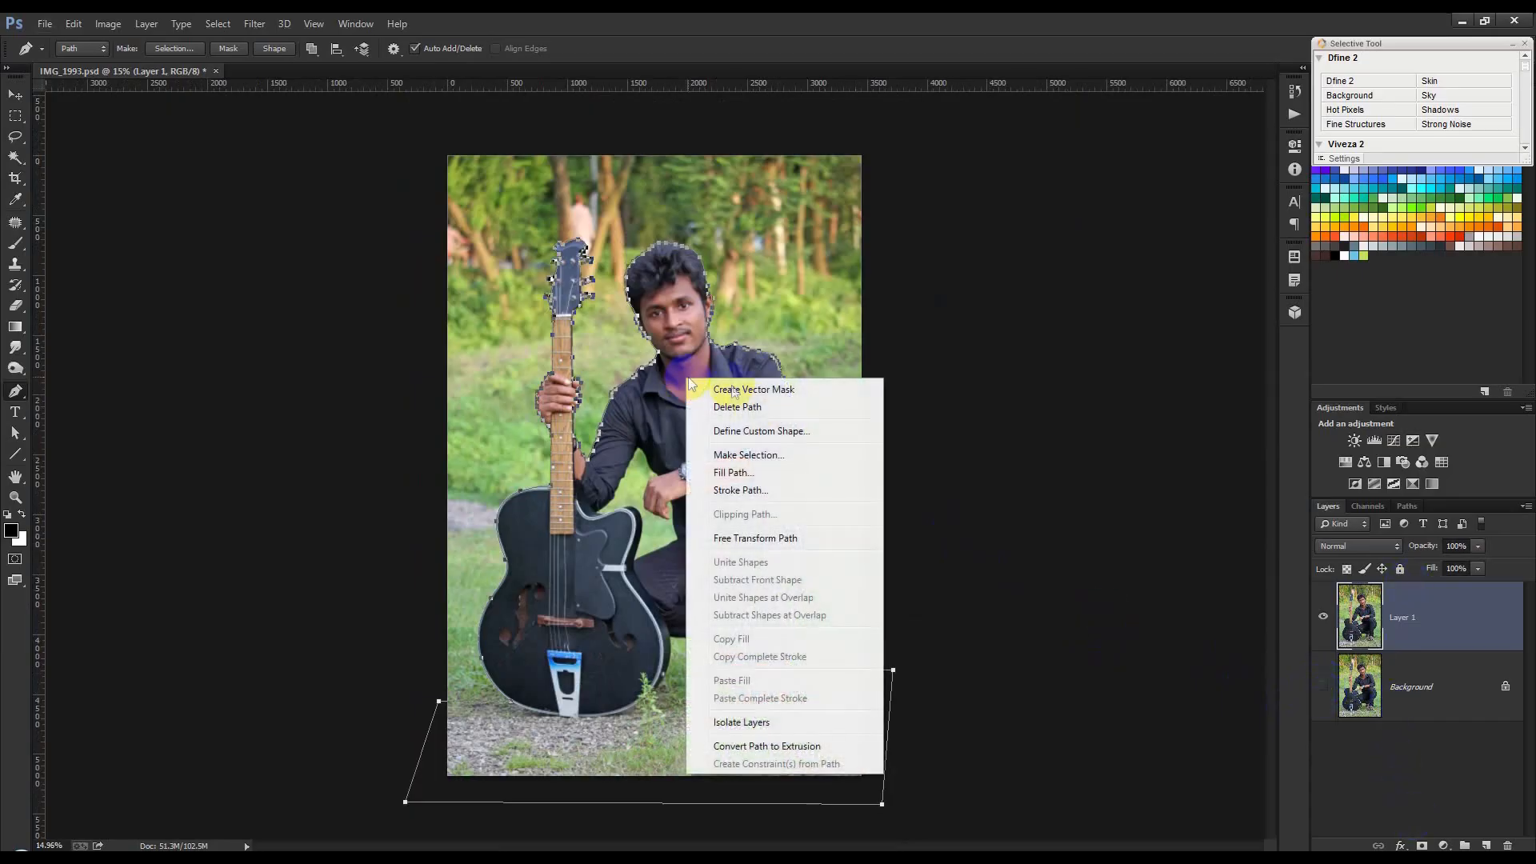
{"action": "left_click", "coordinate": [737, 445]}
{"action": "left_click", "coordinate": [849, 267]}
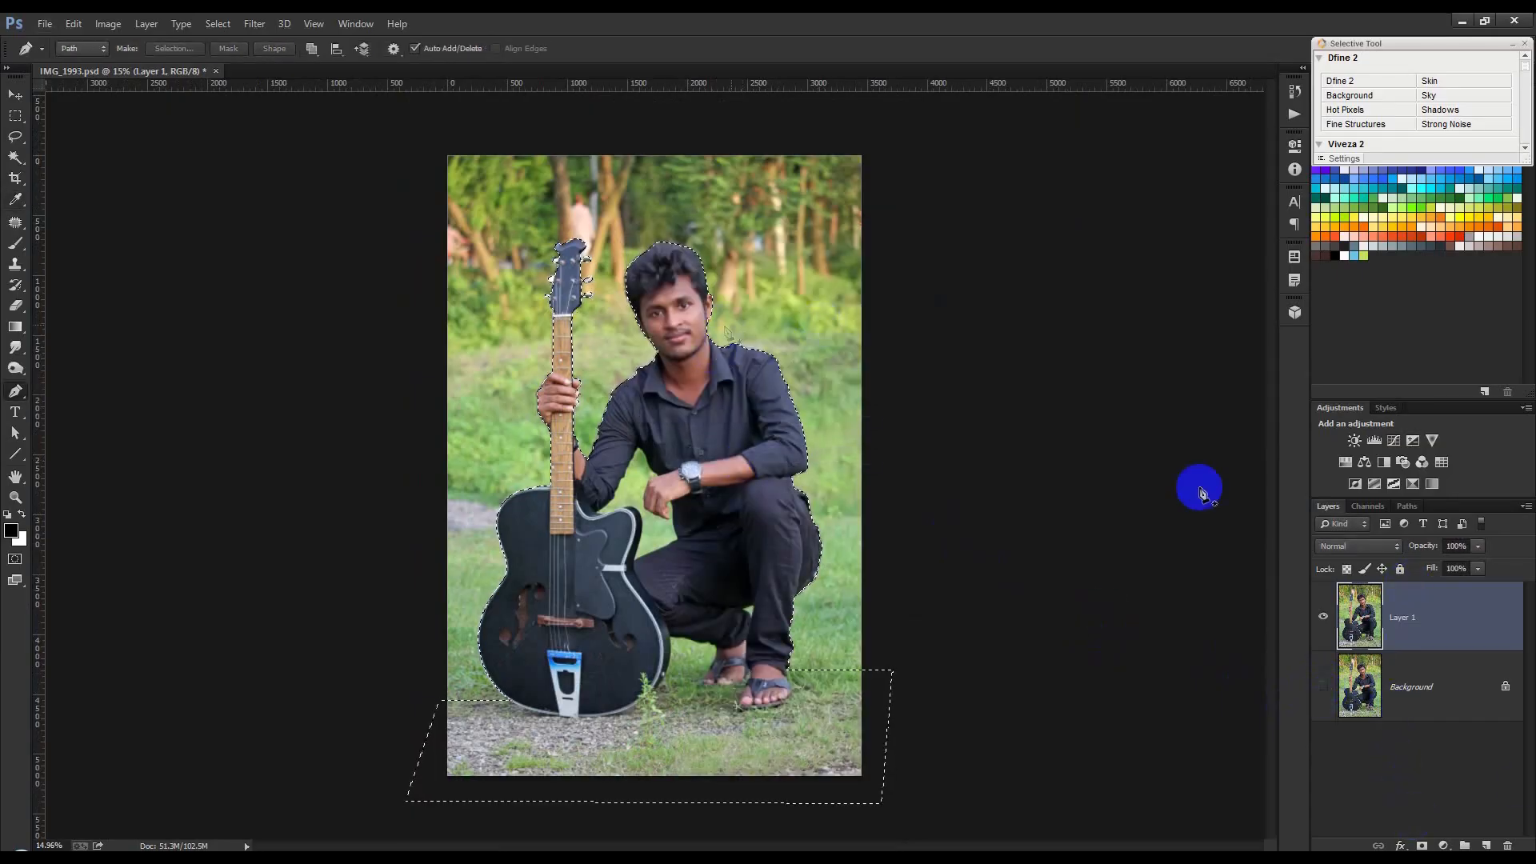
{"action": "left_click", "coordinate": [1421, 845]}
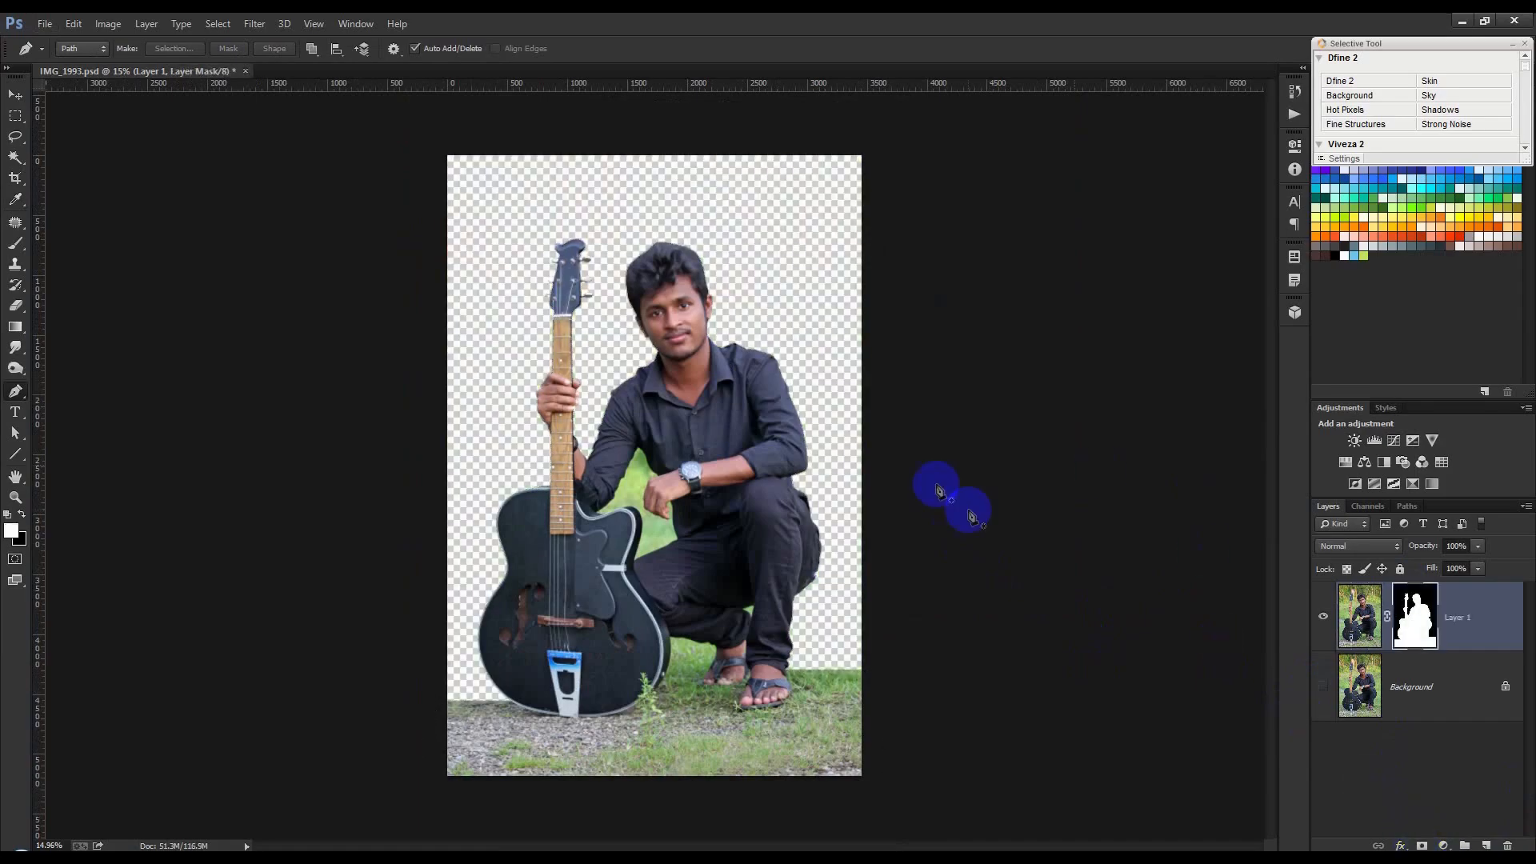
Step: Refine the Layer 1 mask by brushing around the hair's edges, outputting the result to the layer mask
{"action": "scroll", "coordinate": [663, 222], "scroll_direction": "up", "scroll_amount": 3}
{"action": "scroll", "coordinate": [662, 223], "scroll_direction": "up", "scroll_amount": 4}
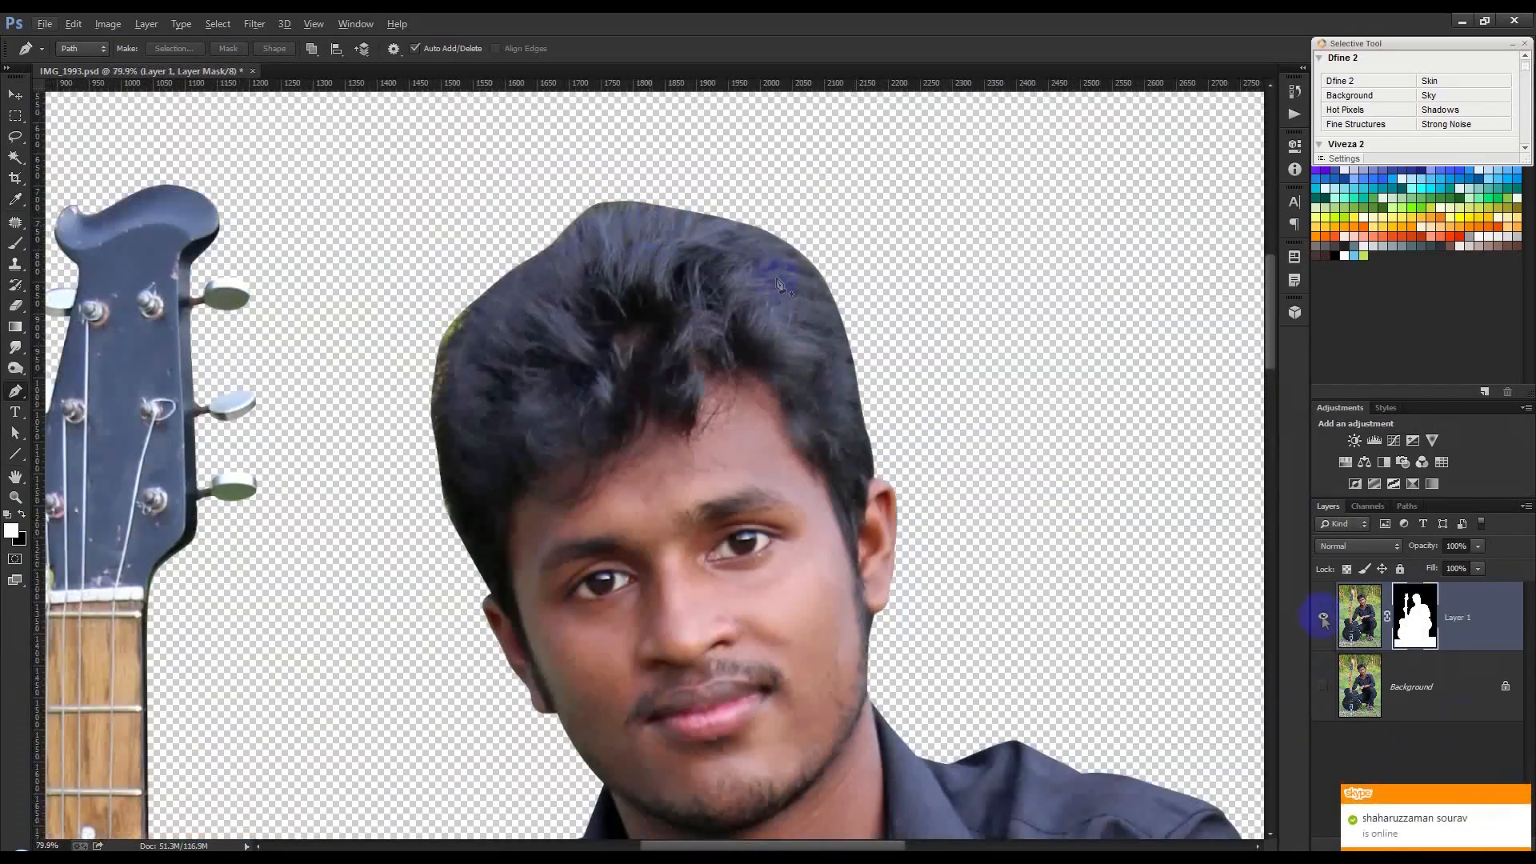
{"action": "right_click", "coordinate": [1418, 630]}
{"action": "left_click", "coordinate": [1396, 754]}
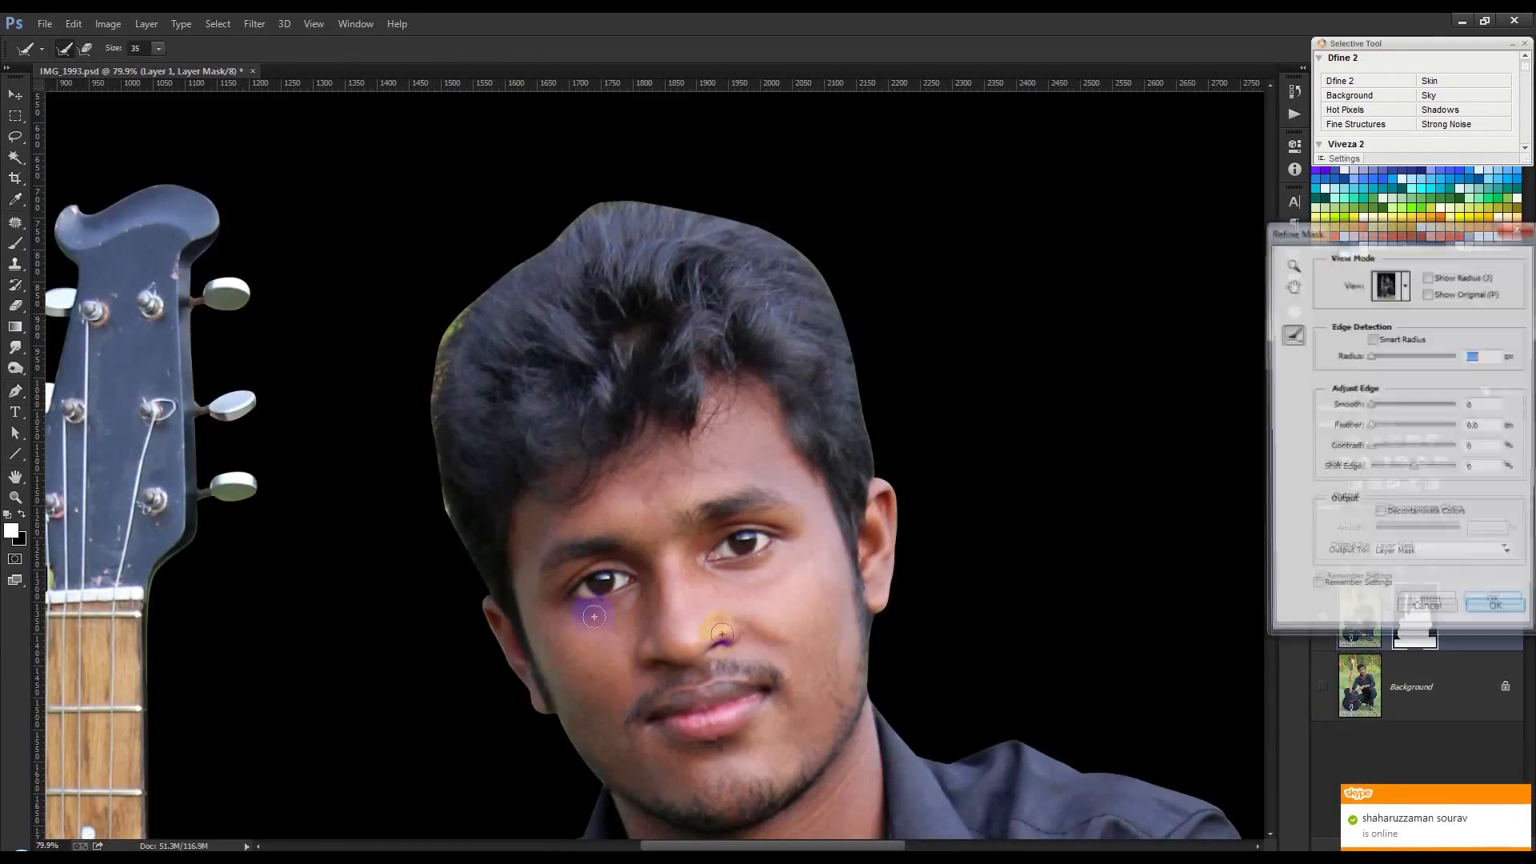
{"action": "mouse_move", "coordinate": [479, 592]}
{"action": "left_mouse_down"}
{"action": "mouse_move", "coordinate": [441, 508]}
{"action": "mouse_move", "coordinate": [432, 384]}
{"action": "mouse_move", "coordinate": [424, 451]}
{"action": "mouse_move", "coordinate": [425, 382]}
{"action": "mouse_move", "coordinate": [463, 313]}
{"action": "mouse_move", "coordinate": [441, 327]}
{"action": "mouse_move", "coordinate": [509, 262]}
{"action": "mouse_move", "coordinate": [620, 202]}
{"action": "mouse_move", "coordinate": [697, 204]}
{"action": "mouse_move", "coordinate": [803, 254]}
{"action": "mouse_move", "coordinate": [850, 323]}
{"action": "mouse_move", "coordinate": [888, 480]}
{"action": "left_mouse_up"}
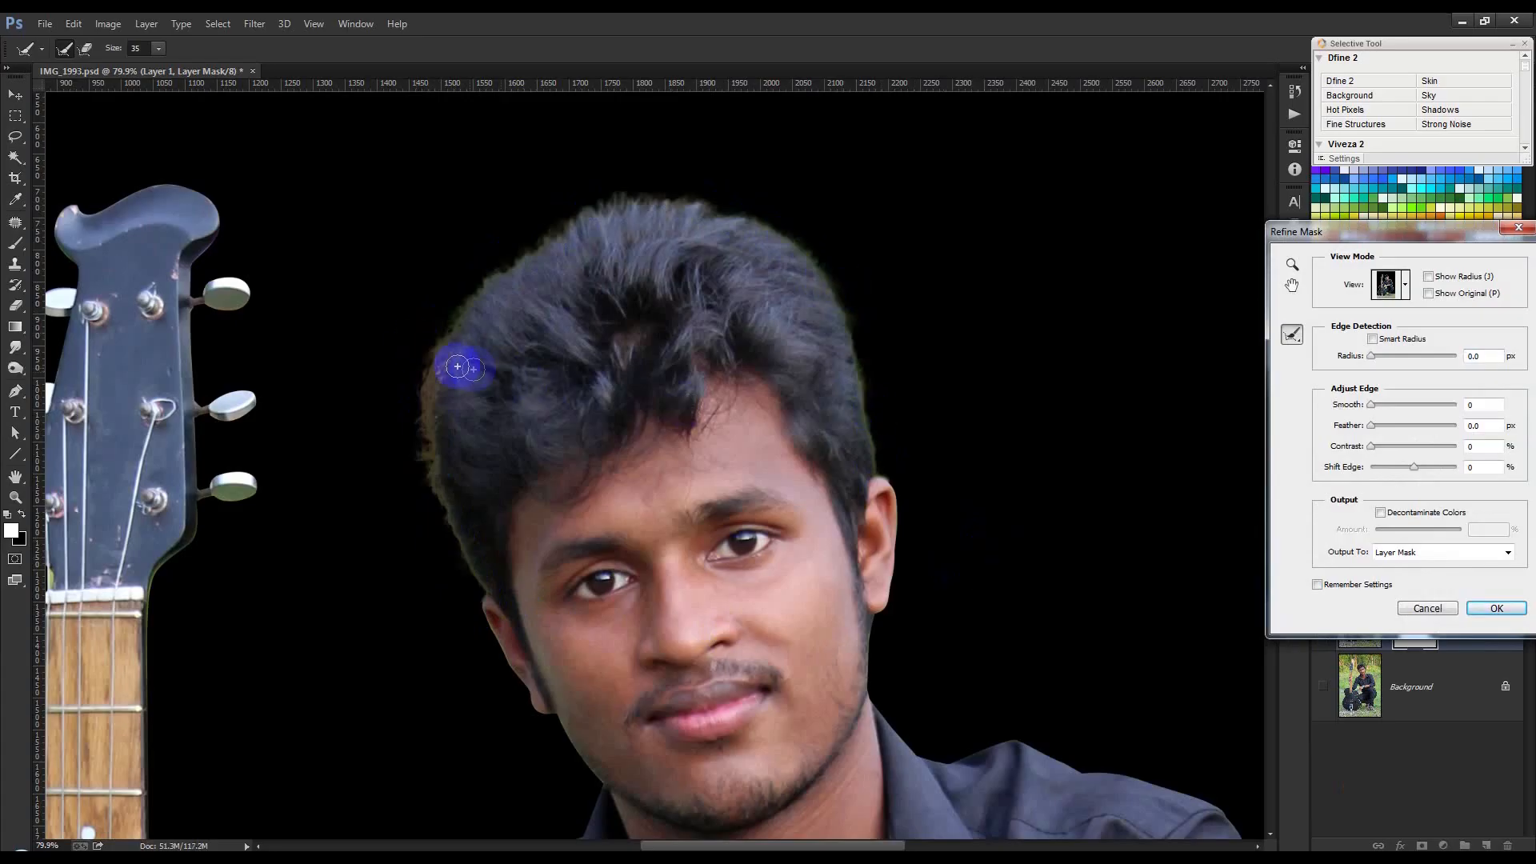
{"action": "left_click_drag", "start_coordinate": [444, 361], "coordinate": [436, 387]}
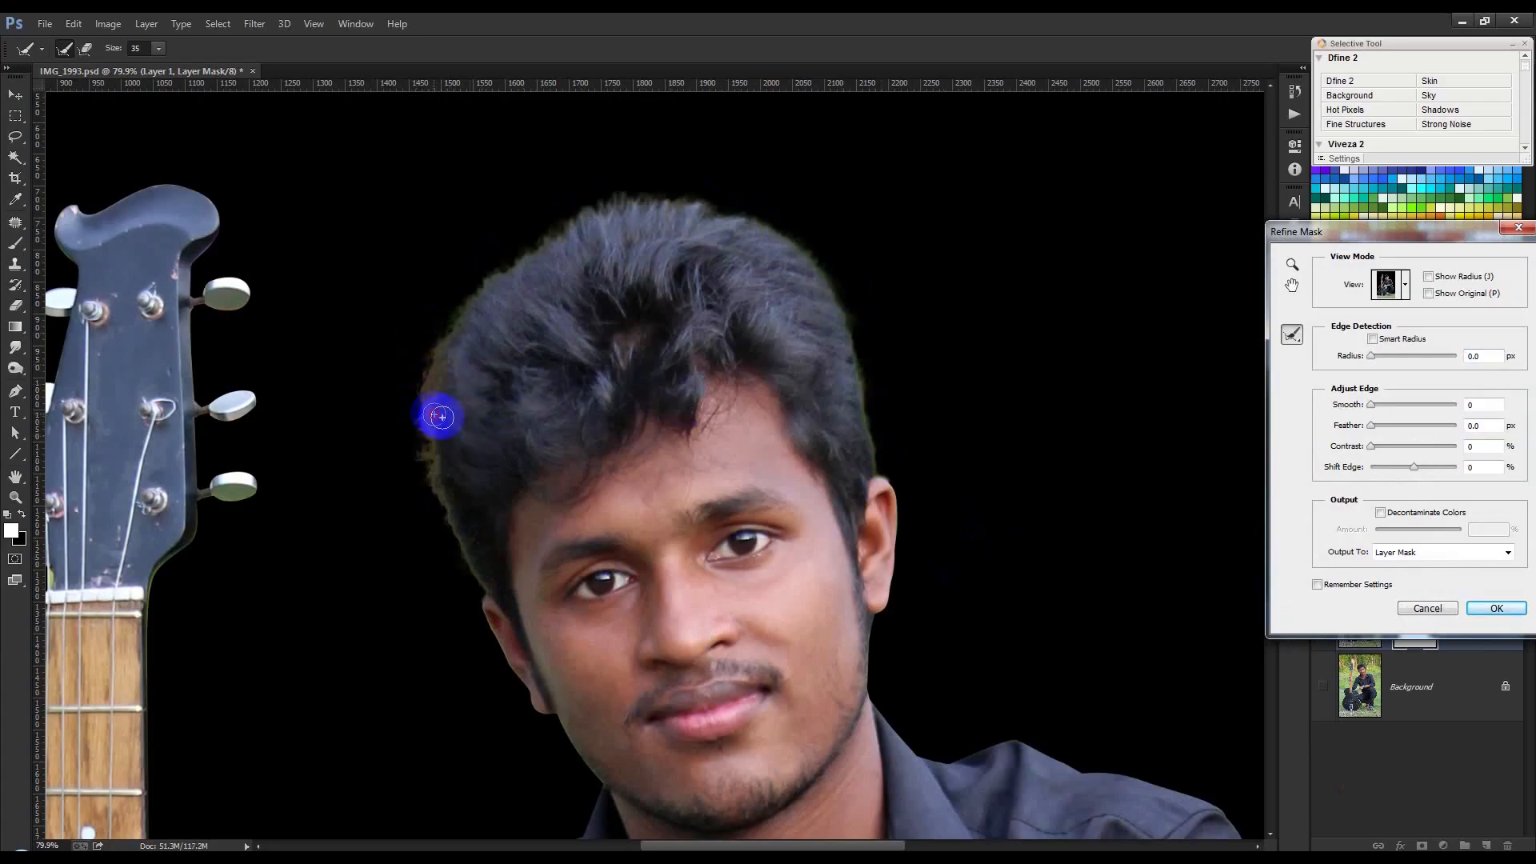
{"action": "left_click", "coordinate": [1491, 610]}
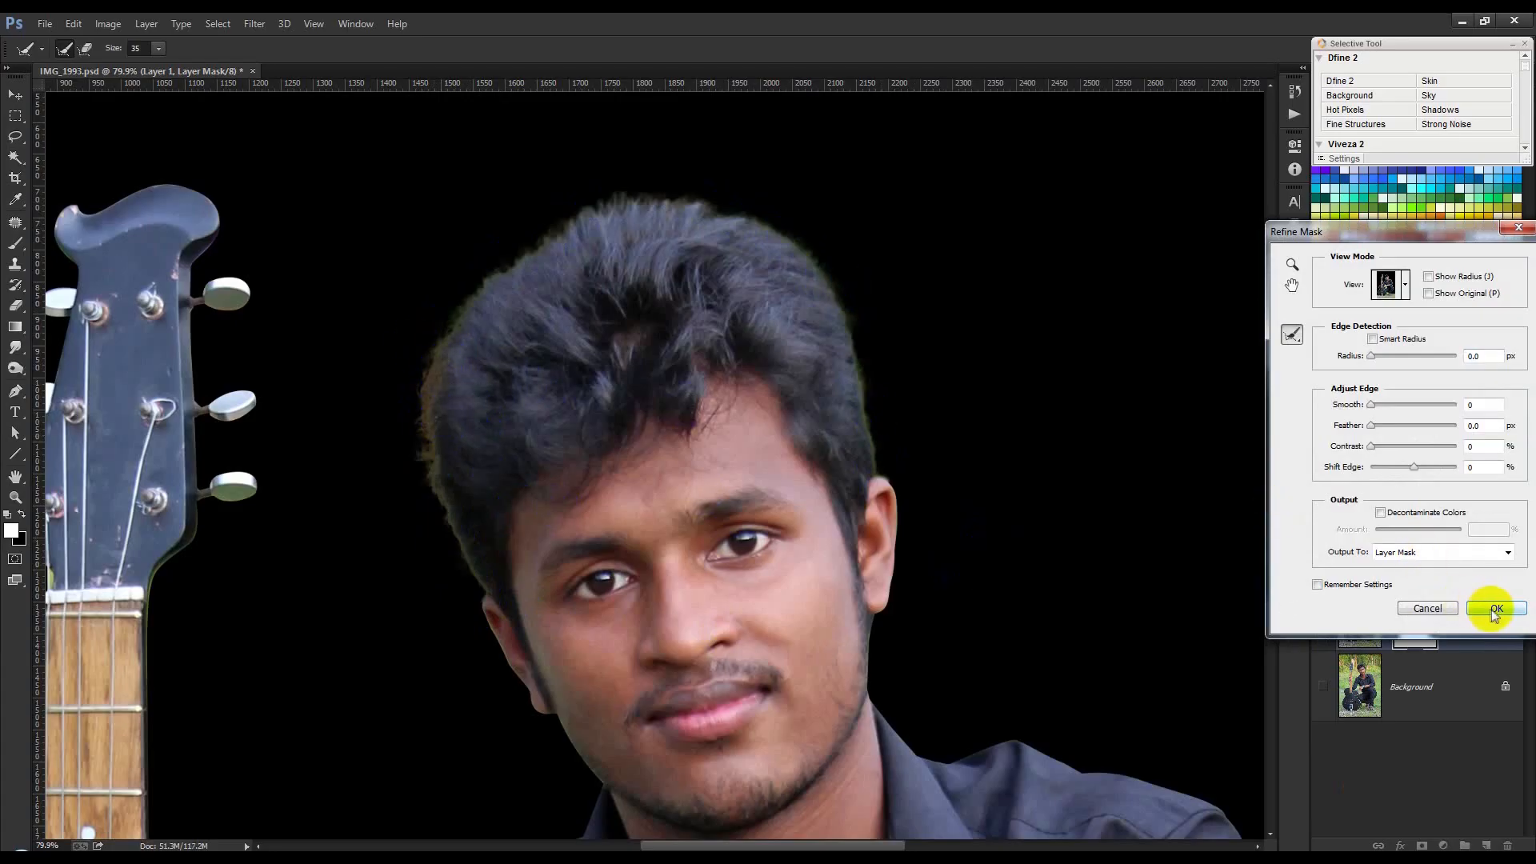
Step: Trace the green gap enclosed by the man's arm, body and guitar and mask it out of Layer 1
{"action": "scroll", "coordinate": [640, 412], "scroll_direction": "down", "scroll_amount": 5}
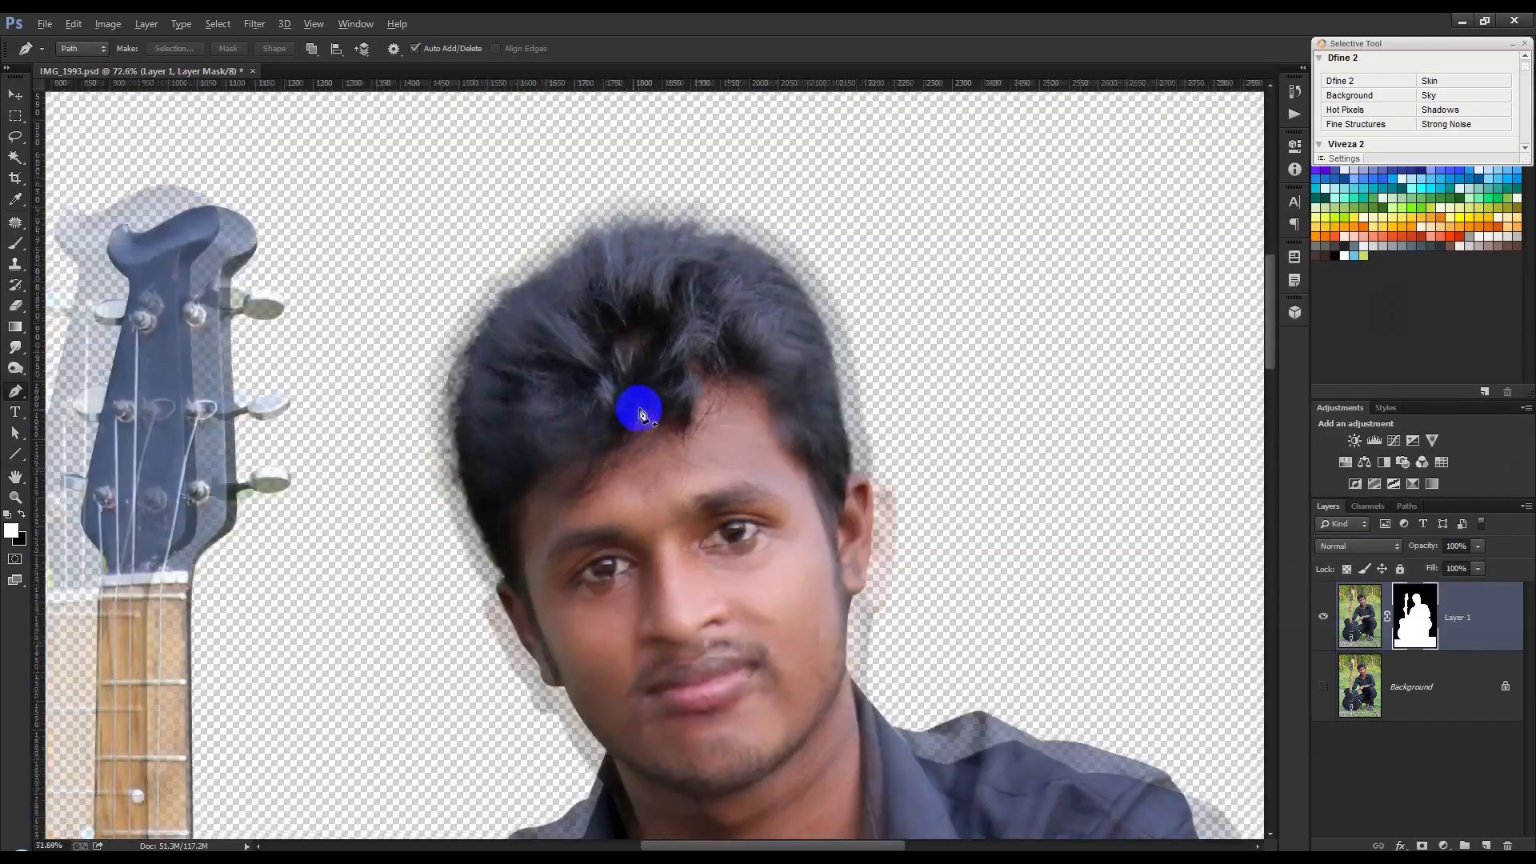
{"action": "scroll", "coordinate": [620, 320], "scroll_direction": "up", "scroll_amount": 3}
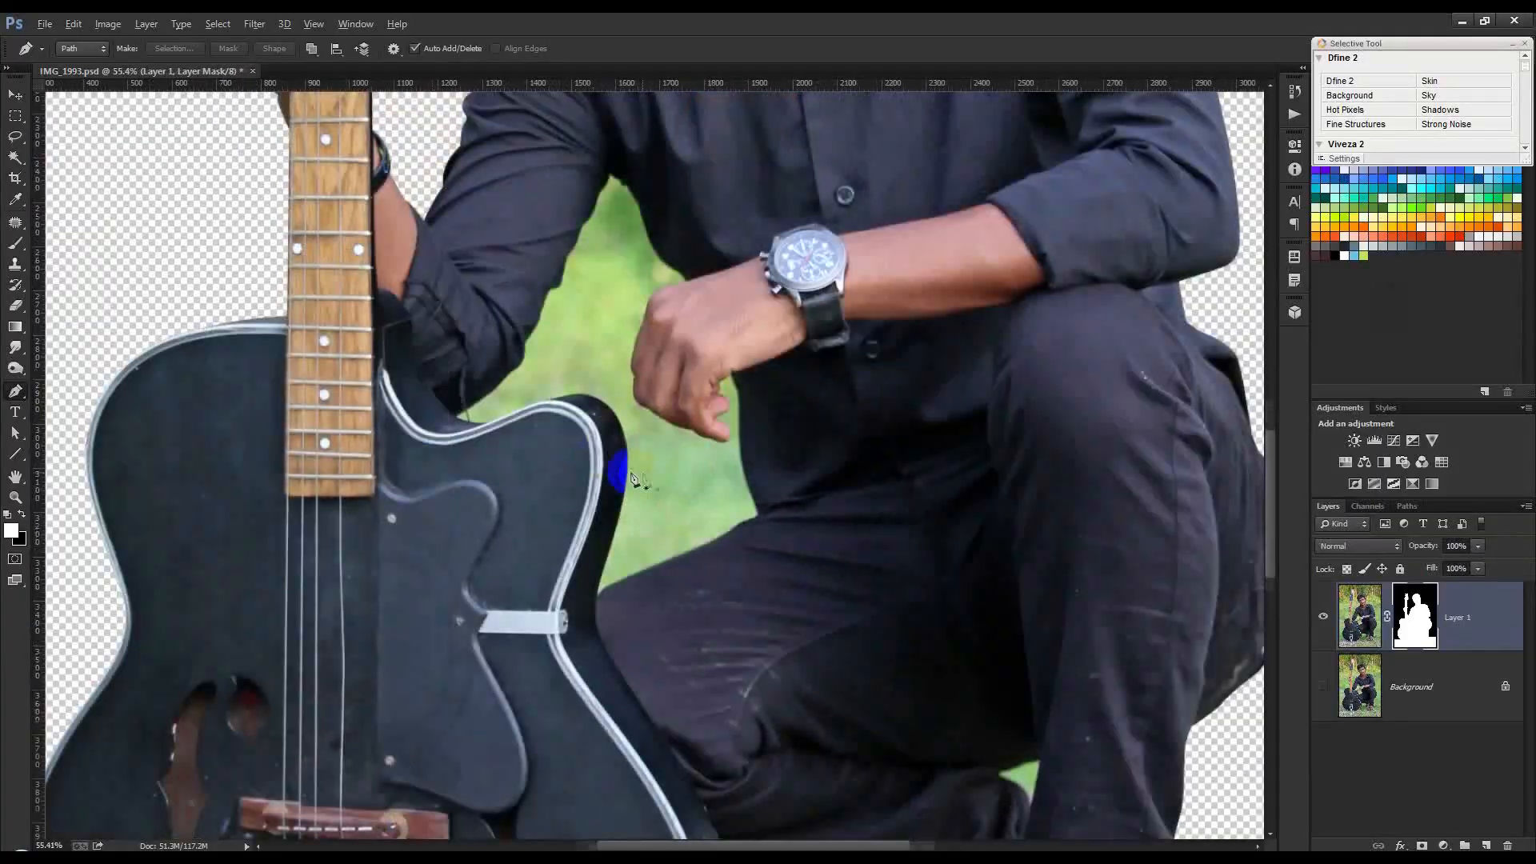
{"action": "scroll", "coordinate": [628, 324], "scroll_direction": "up", "scroll_amount": 2}
{"action": "left_click_drag", "start_coordinate": [849, 559], "coordinate": [799, 336]}
{"action": "left_click", "coordinate": [614, 686]}
{"action": "left_click_drag", "start_coordinate": [1101, 469], "coordinate": [680, 816]}
{"action": "left_click_drag", "start_coordinate": [645, 267], "coordinate": [1026, 627]}
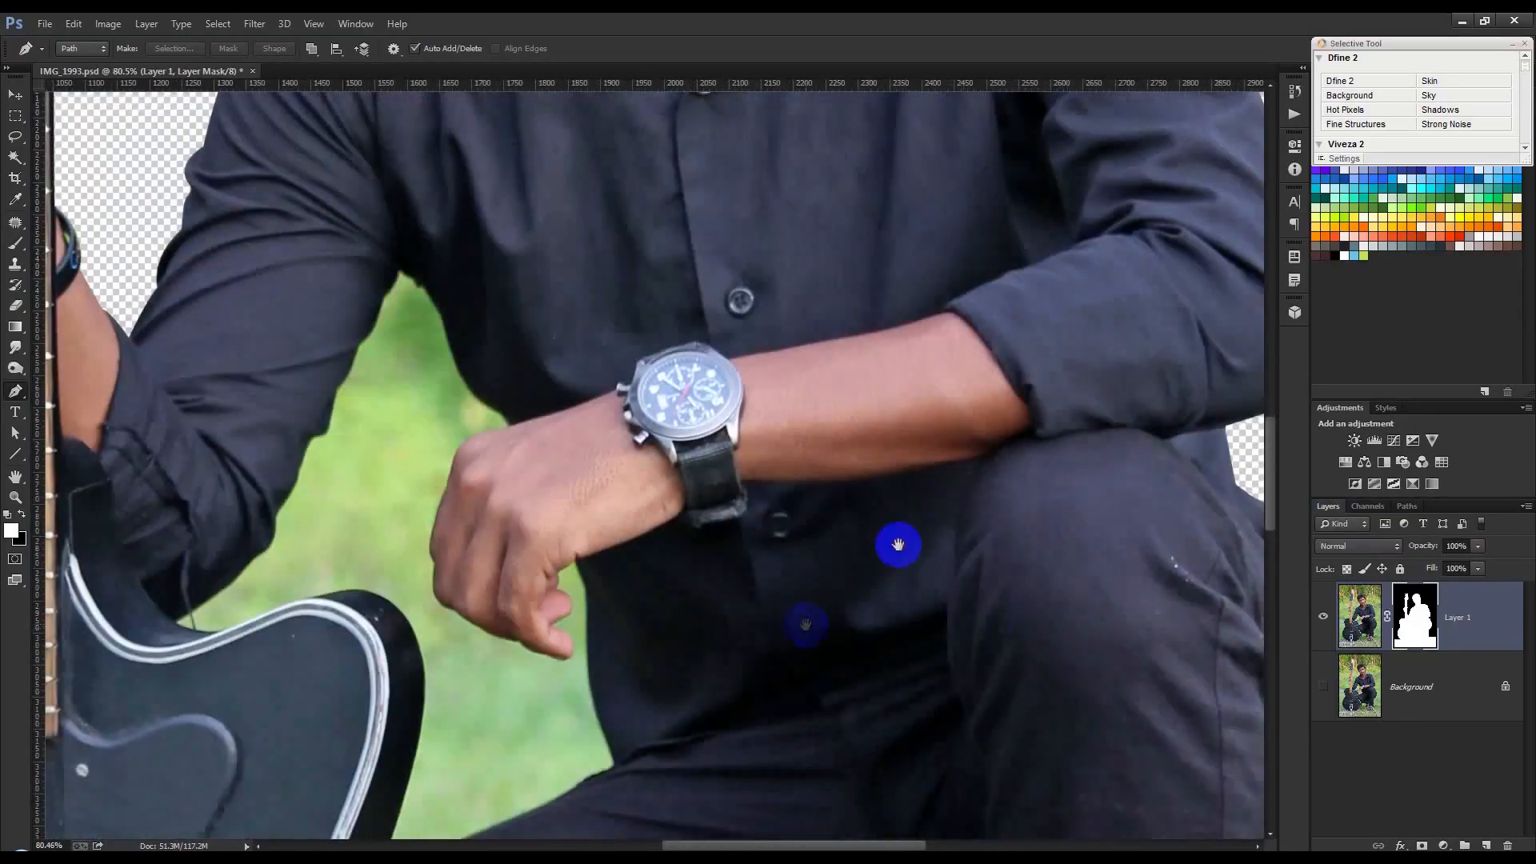
{"action": "left_click_drag", "start_coordinate": [806, 624], "coordinate": [946, 500]}
{"action": "scroll", "coordinate": [326, 513], "scroll_direction": "up", "scroll_amount": 1}
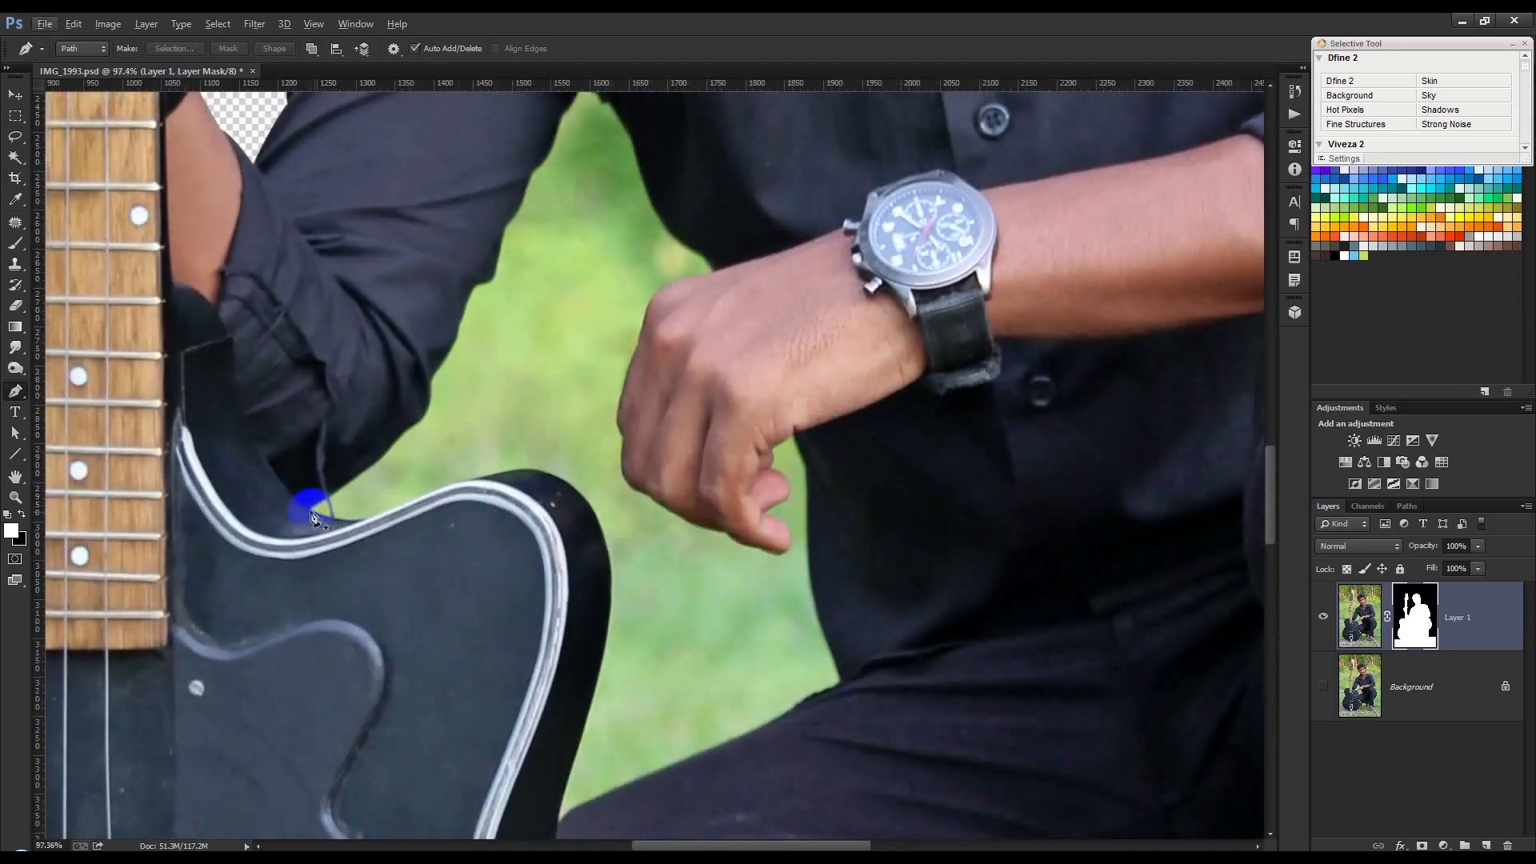
{"action": "left_click", "coordinate": [311, 509]}
{"action": "left_click_drag", "start_coordinate": [398, 436], "coordinate": [430, 349]}
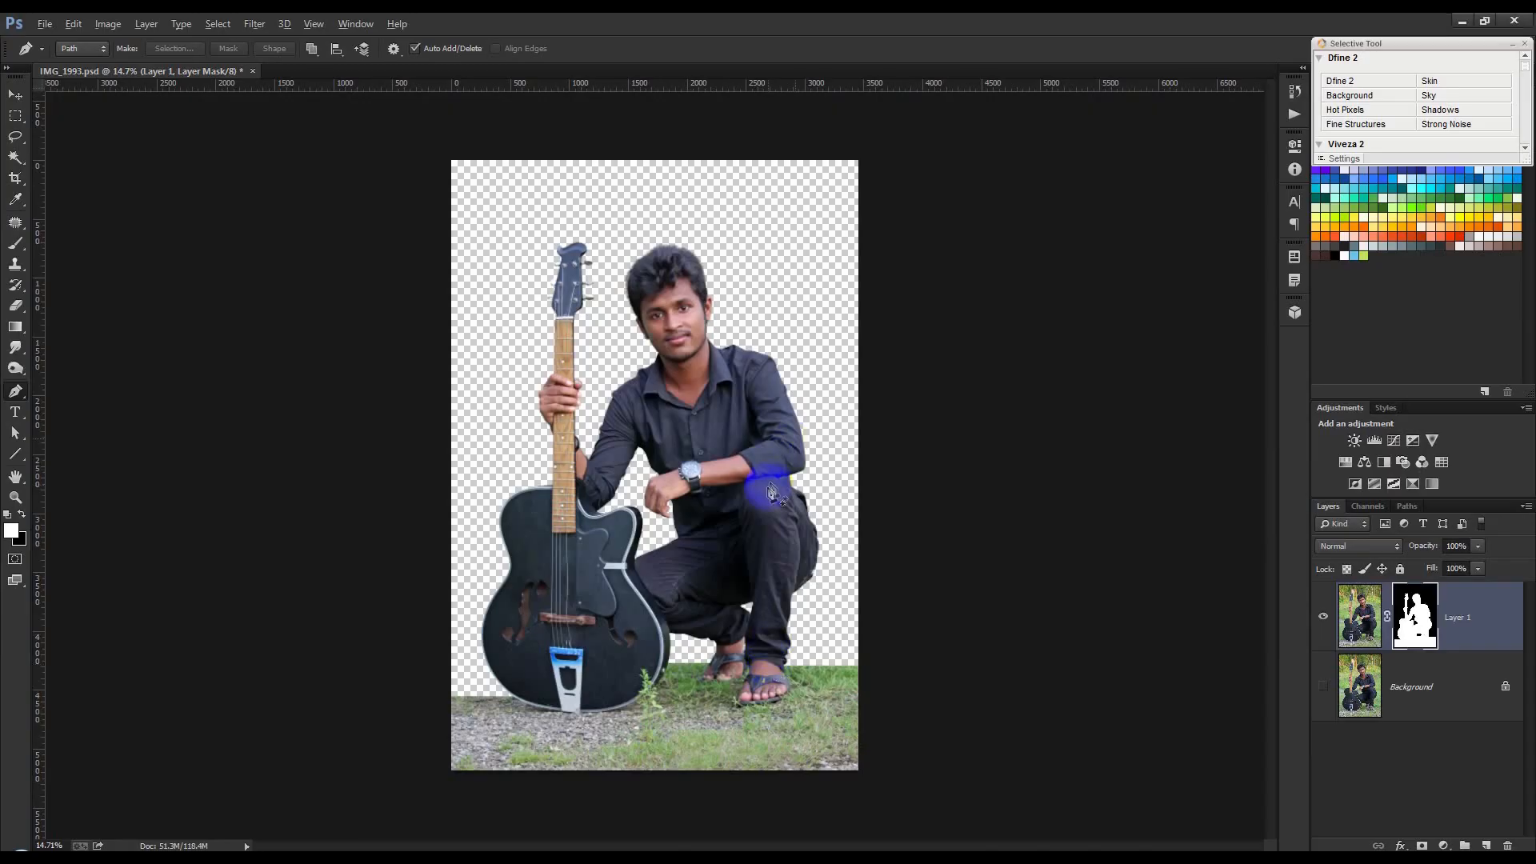
Step: Hide Layer 1, show the Background layer and make it the active layer
{"action": "scroll", "coordinate": [770, 492], "scroll_direction": "up", "scroll_amount": 1}
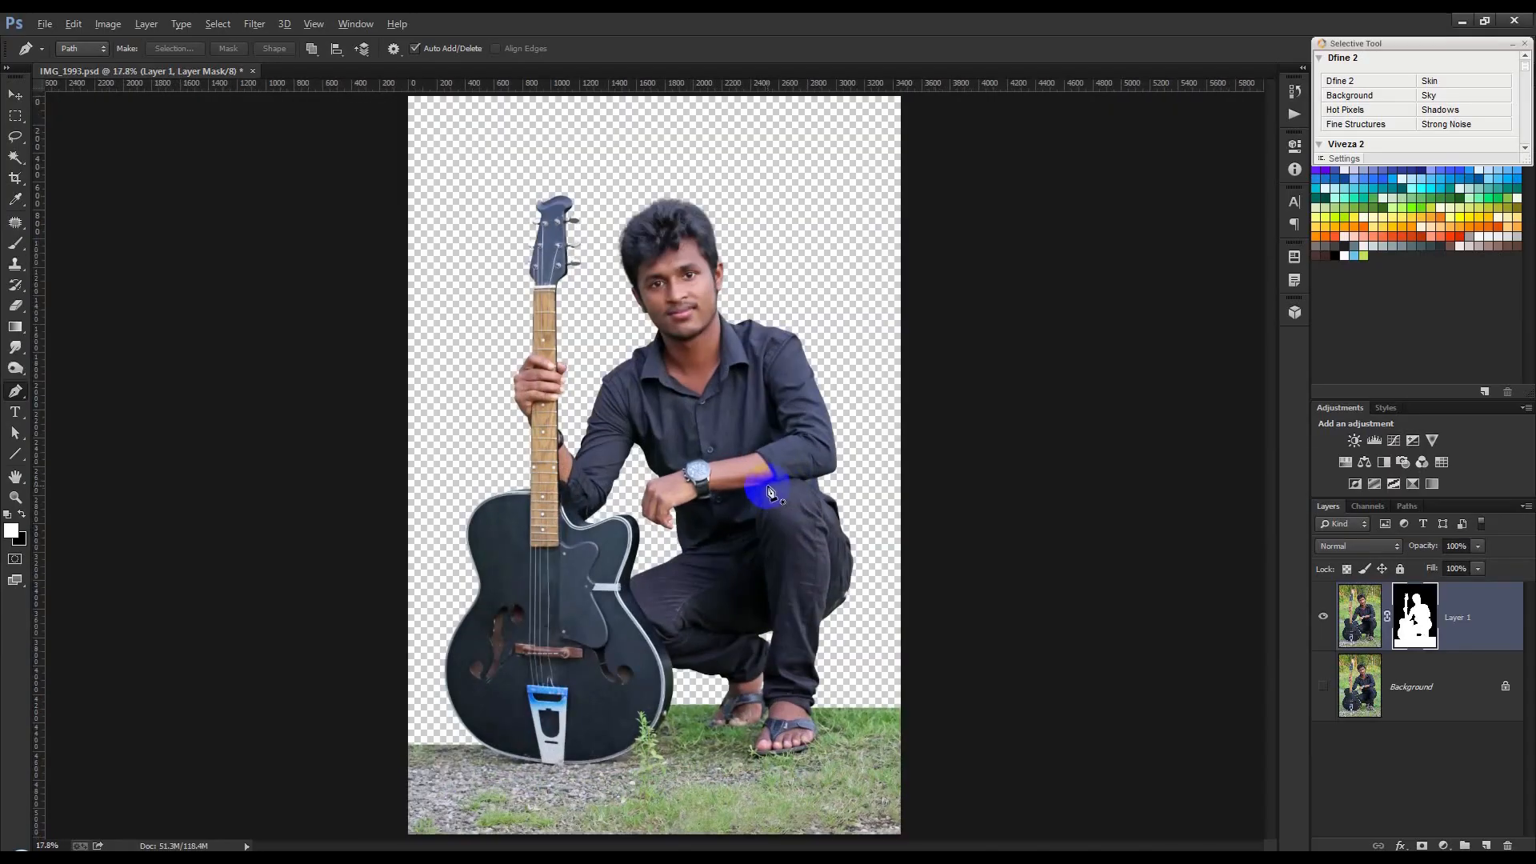
{"action": "key", "text": "alt"}
{"action": "left_click", "coordinate": [1324, 618]}
{"action": "left_click", "coordinate": [1327, 690]}
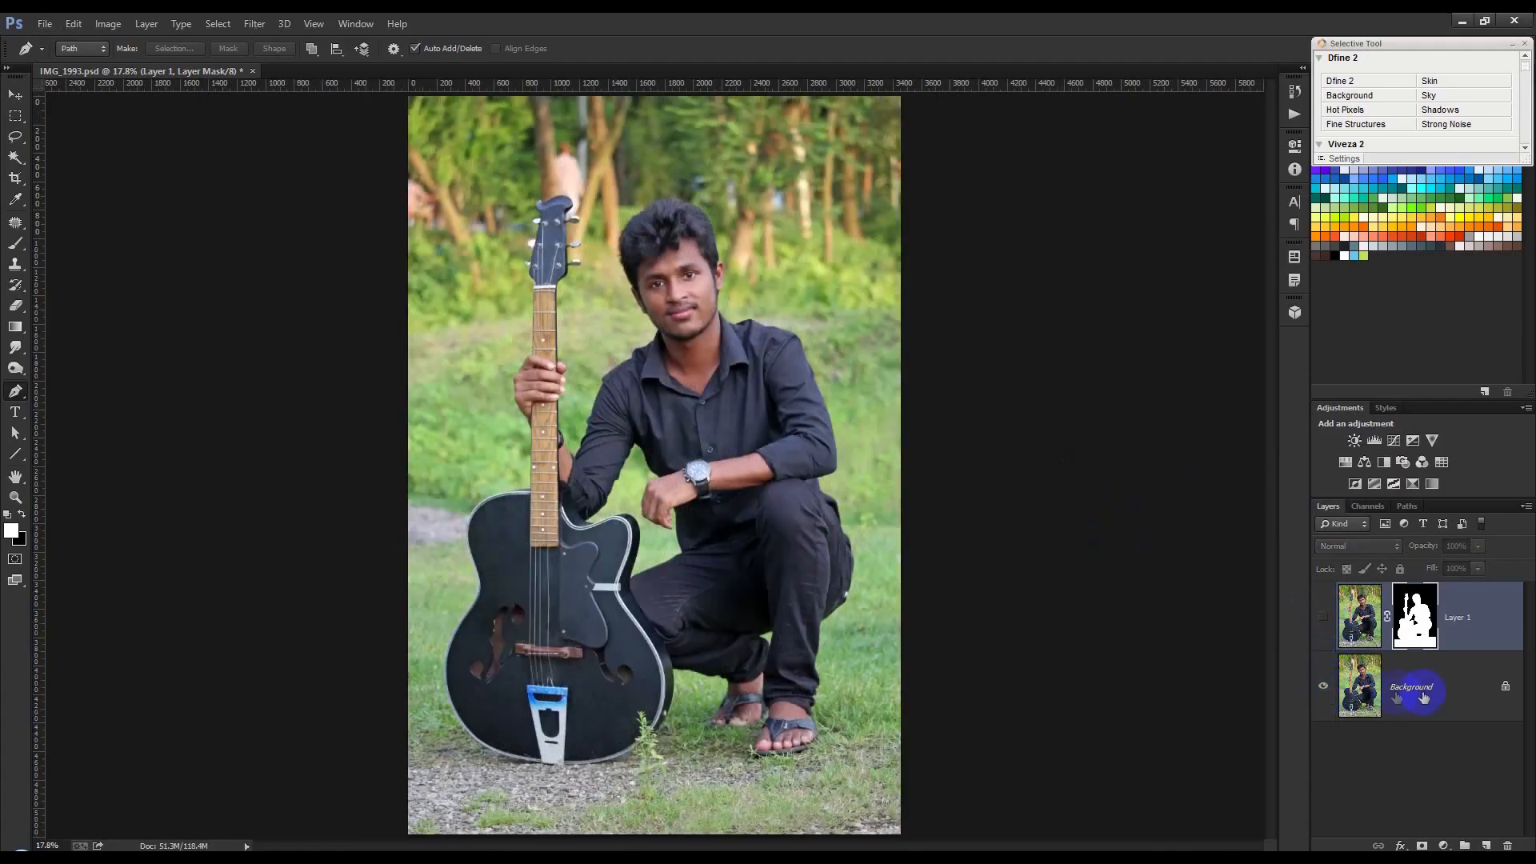
{"action": "left_click", "coordinate": [1424, 696]}
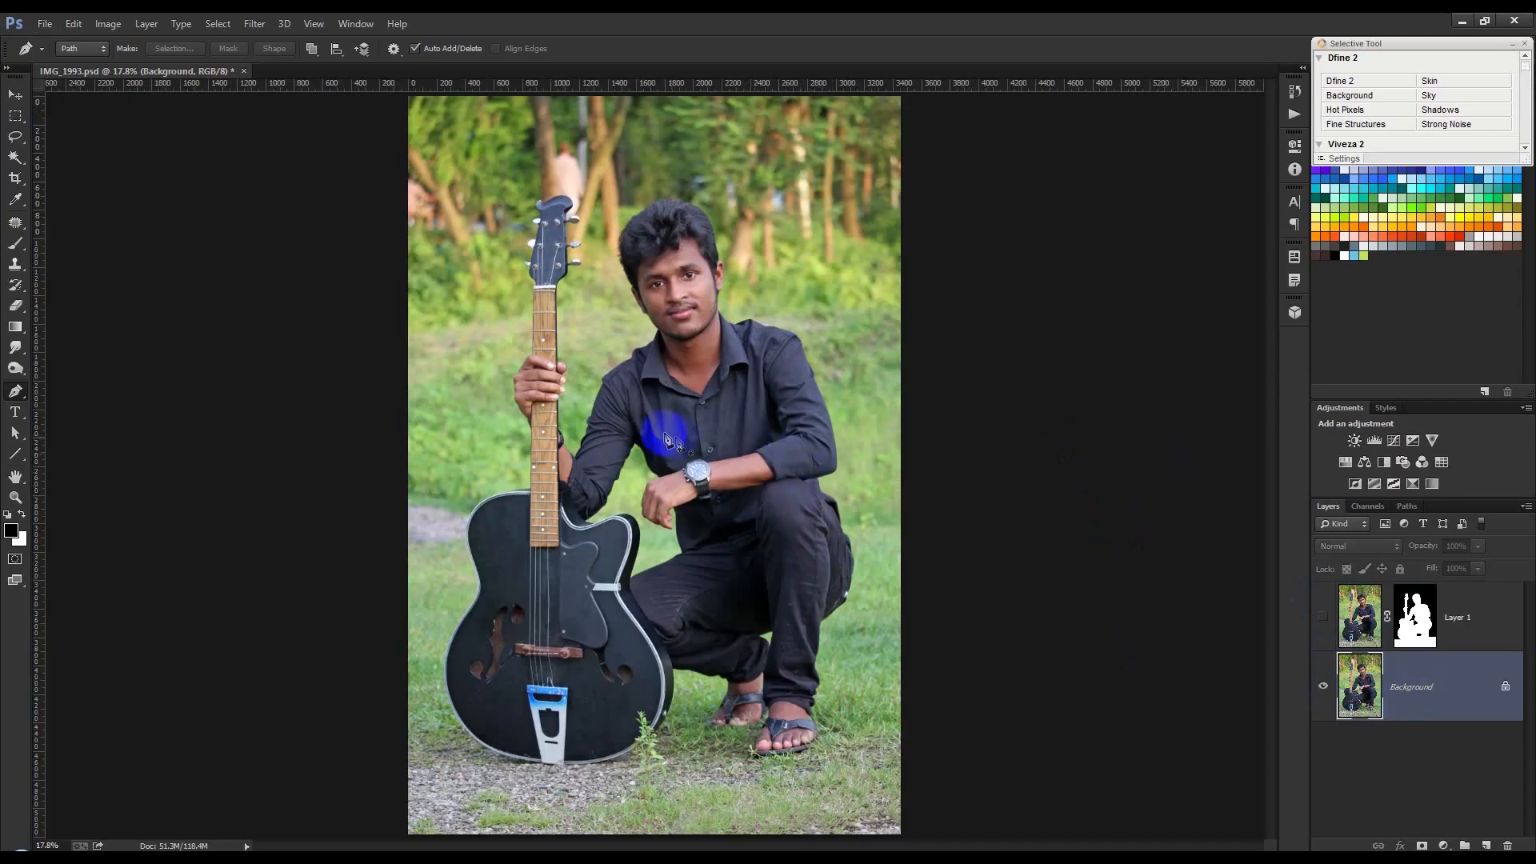
Step: Clone greenery over the guitar's headstock, neck and the gripping hand using a soft 384 px Clone Stamp brush
{"action": "left_click", "coordinate": [15, 264]}
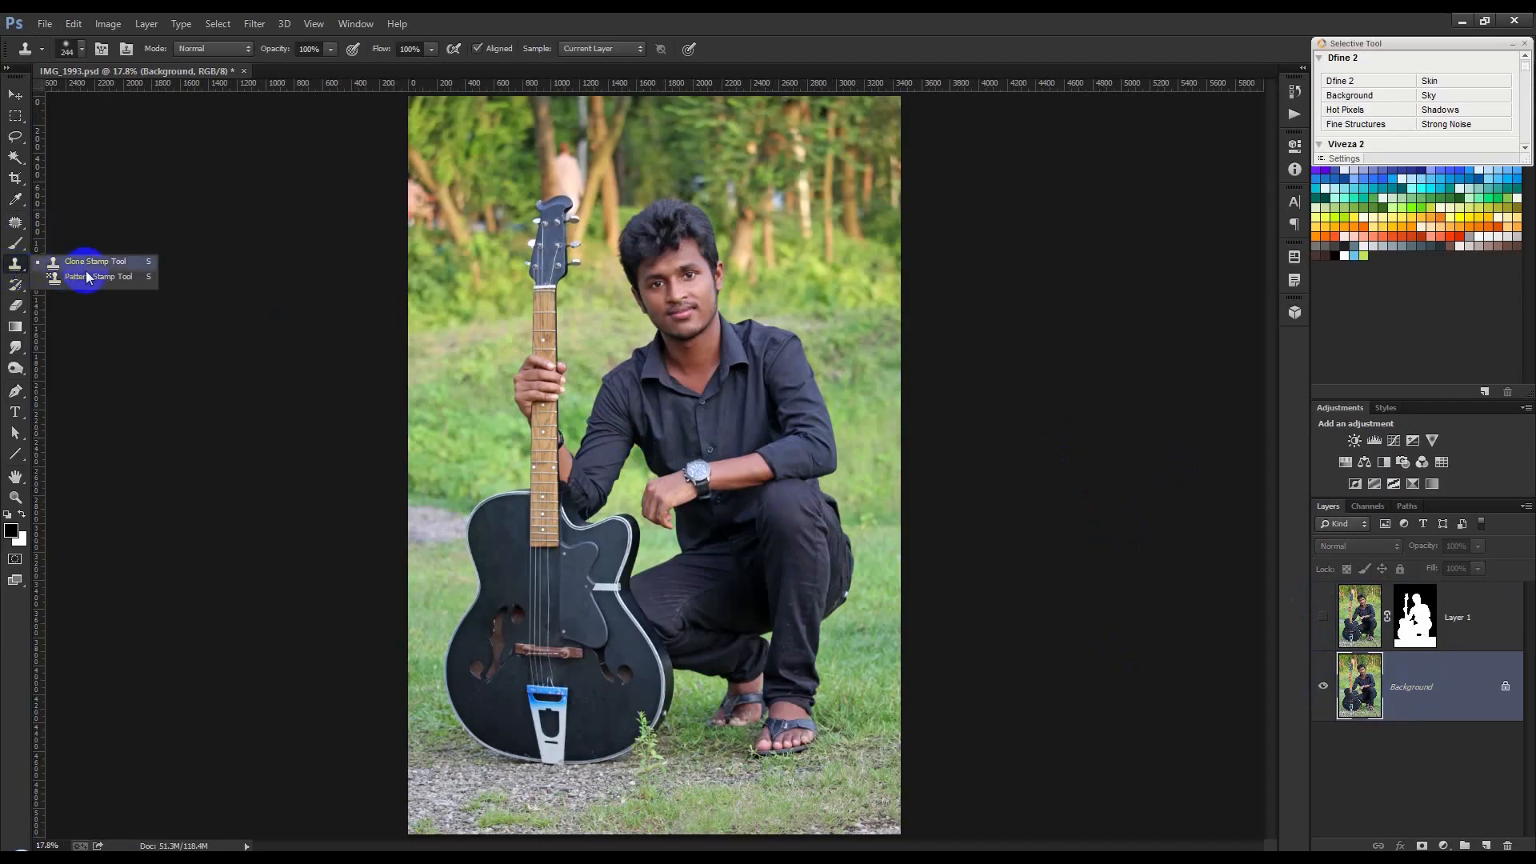
{"action": "left_click", "coordinate": [90, 270]}
{"action": "right_click", "coordinate": [571, 267]}
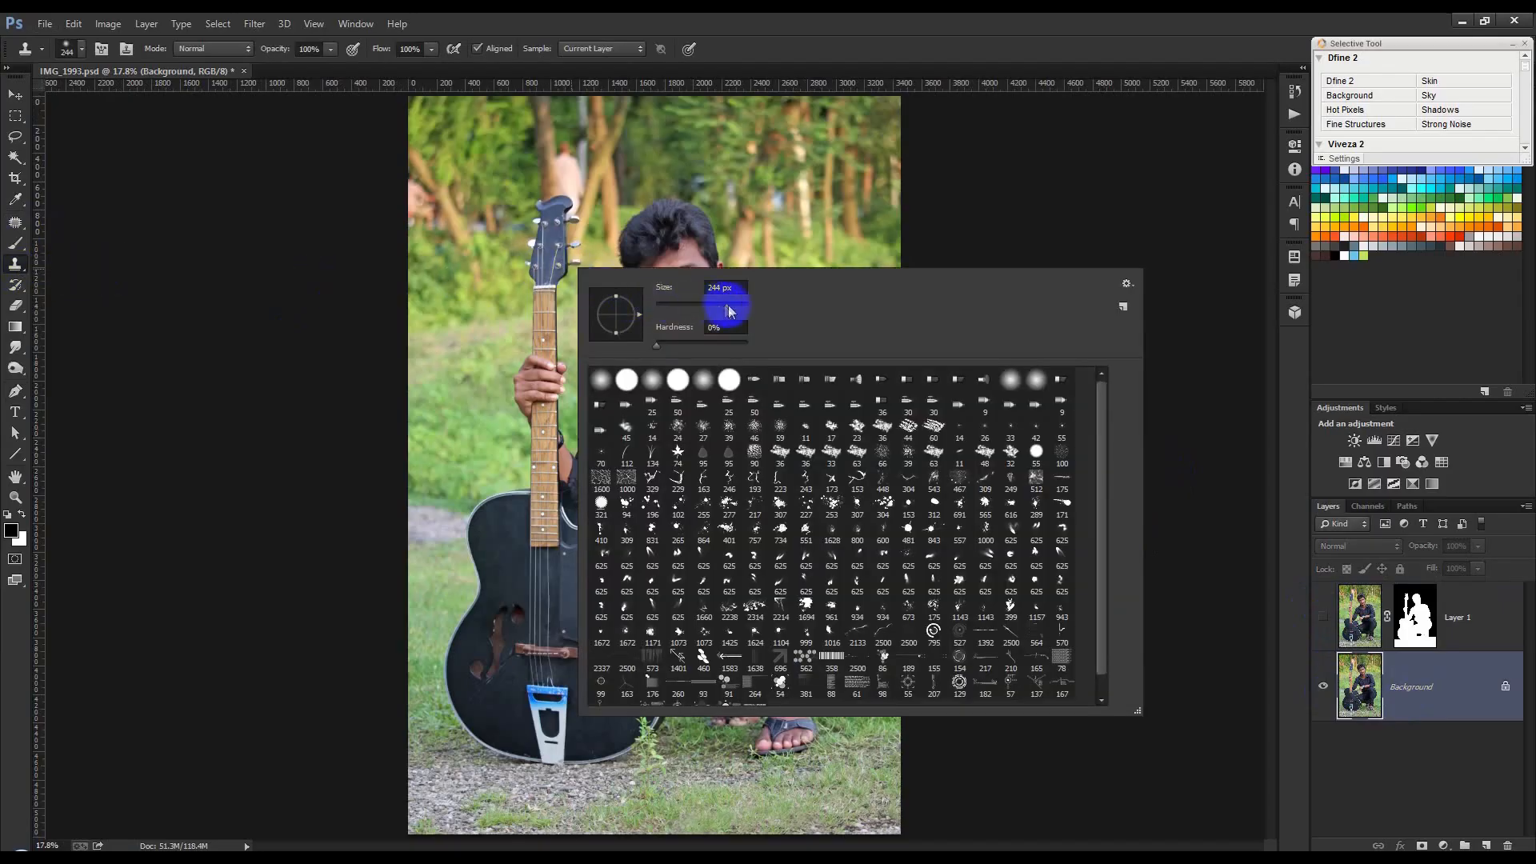
{"action": "key", "text": "Return"}
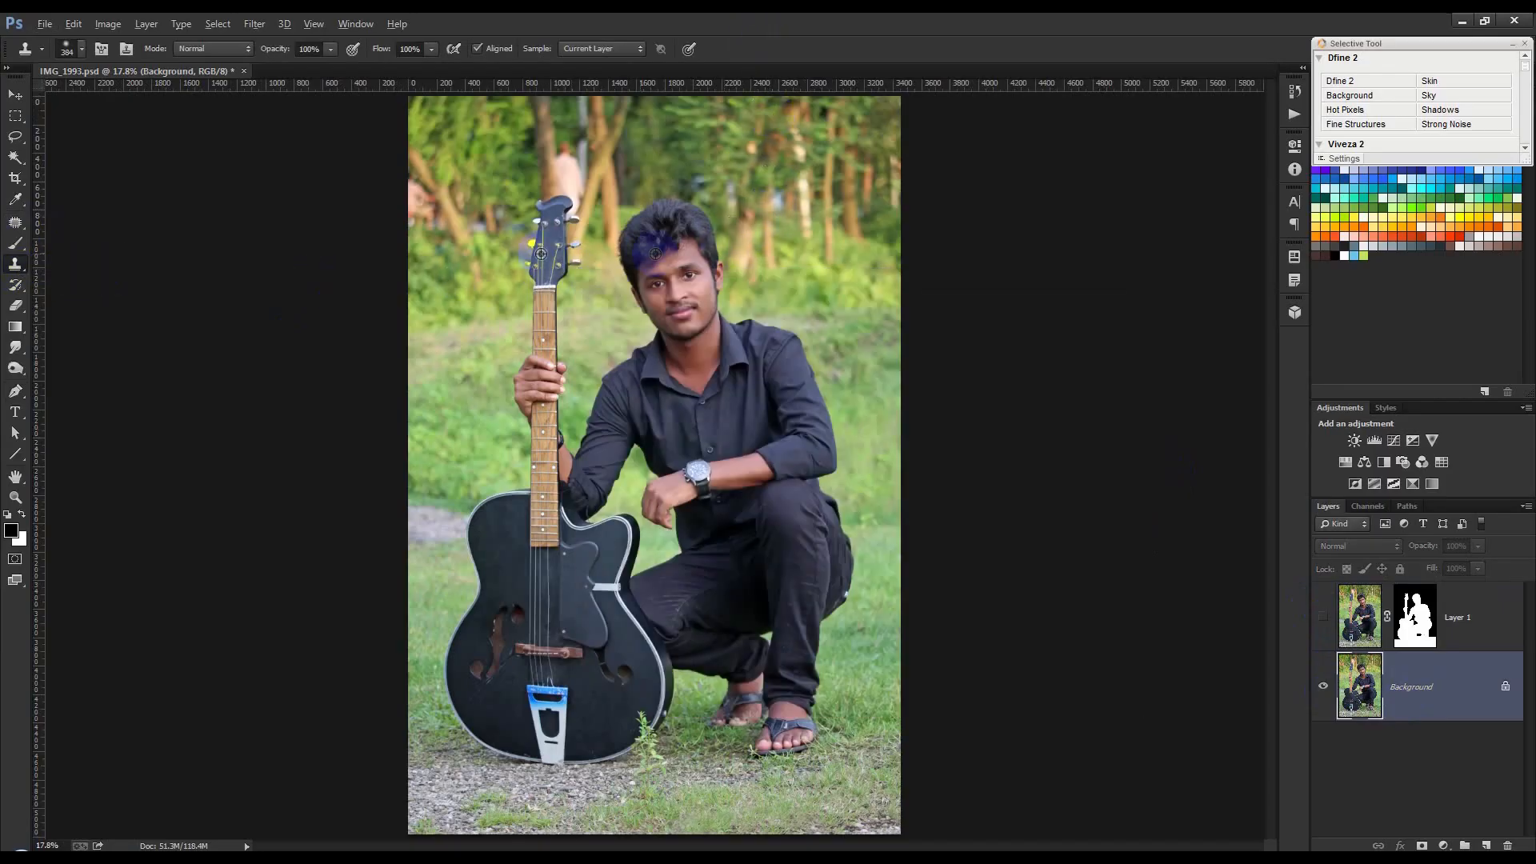
{"action": "mouse_move", "coordinate": [458, 236]}
{"action": "left_mouse_down"}
{"action": "mouse_move", "coordinate": [554, 203]}
{"action": "mouse_move", "coordinate": [524, 235]}
{"action": "mouse_move", "coordinate": [541, 255]}
{"action": "mouse_move", "coordinate": [553, 246]}
{"action": "mouse_move", "coordinate": [535, 251]}
{"action": "mouse_move", "coordinate": [516, 372]}
{"action": "mouse_move", "coordinate": [551, 361]}
{"action": "mouse_move", "coordinate": [503, 396]}
{"action": "mouse_move", "coordinate": [530, 406]}
{"action": "mouse_move", "coordinate": [551, 452]}
{"action": "left_mouse_up"}
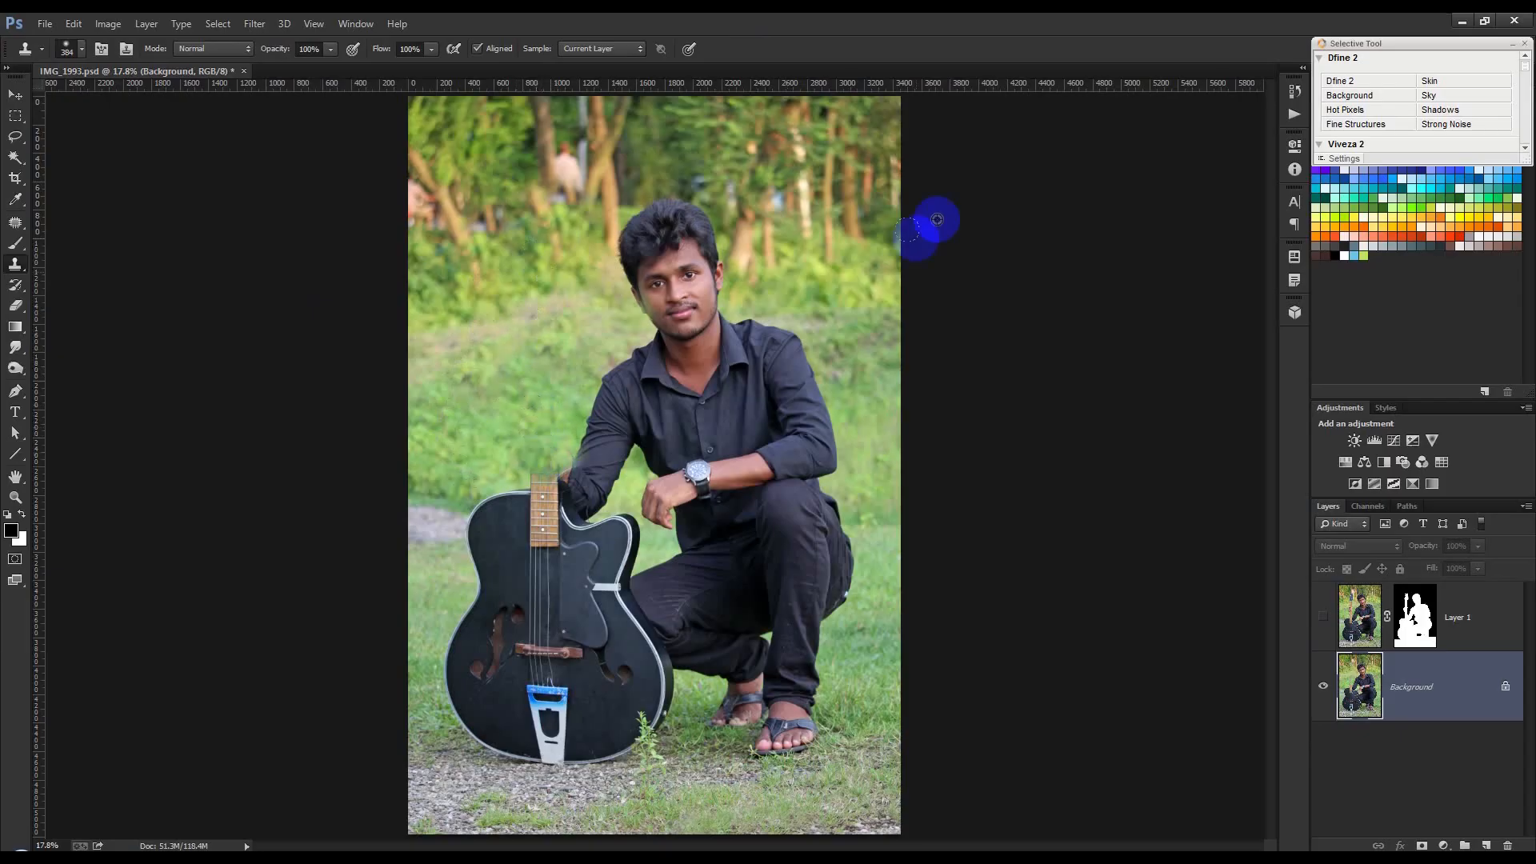
Step: Clone trees and foliage over the man's head and near shoulder on the Background layer
{"action": "left_click", "coordinate": [846, 222], "text": "alt"}
{"action": "mouse_move", "coordinate": [744, 206]}
{"action": "left_mouse_down"}
{"action": "mouse_move", "coordinate": [654, 197]}
{"action": "mouse_move", "coordinate": [639, 211]}
{"action": "mouse_move", "coordinate": [648, 238]}
{"action": "mouse_move", "coordinate": [704, 234]}
{"action": "mouse_move", "coordinate": [643, 232]}
{"action": "mouse_move", "coordinate": [610, 276]}
{"action": "mouse_move", "coordinate": [660, 284]}
{"action": "mouse_move", "coordinate": [647, 300]}
{"action": "mouse_move", "coordinate": [697, 279]}
{"action": "mouse_move", "coordinate": [660, 295]}
{"action": "left_mouse_up"}
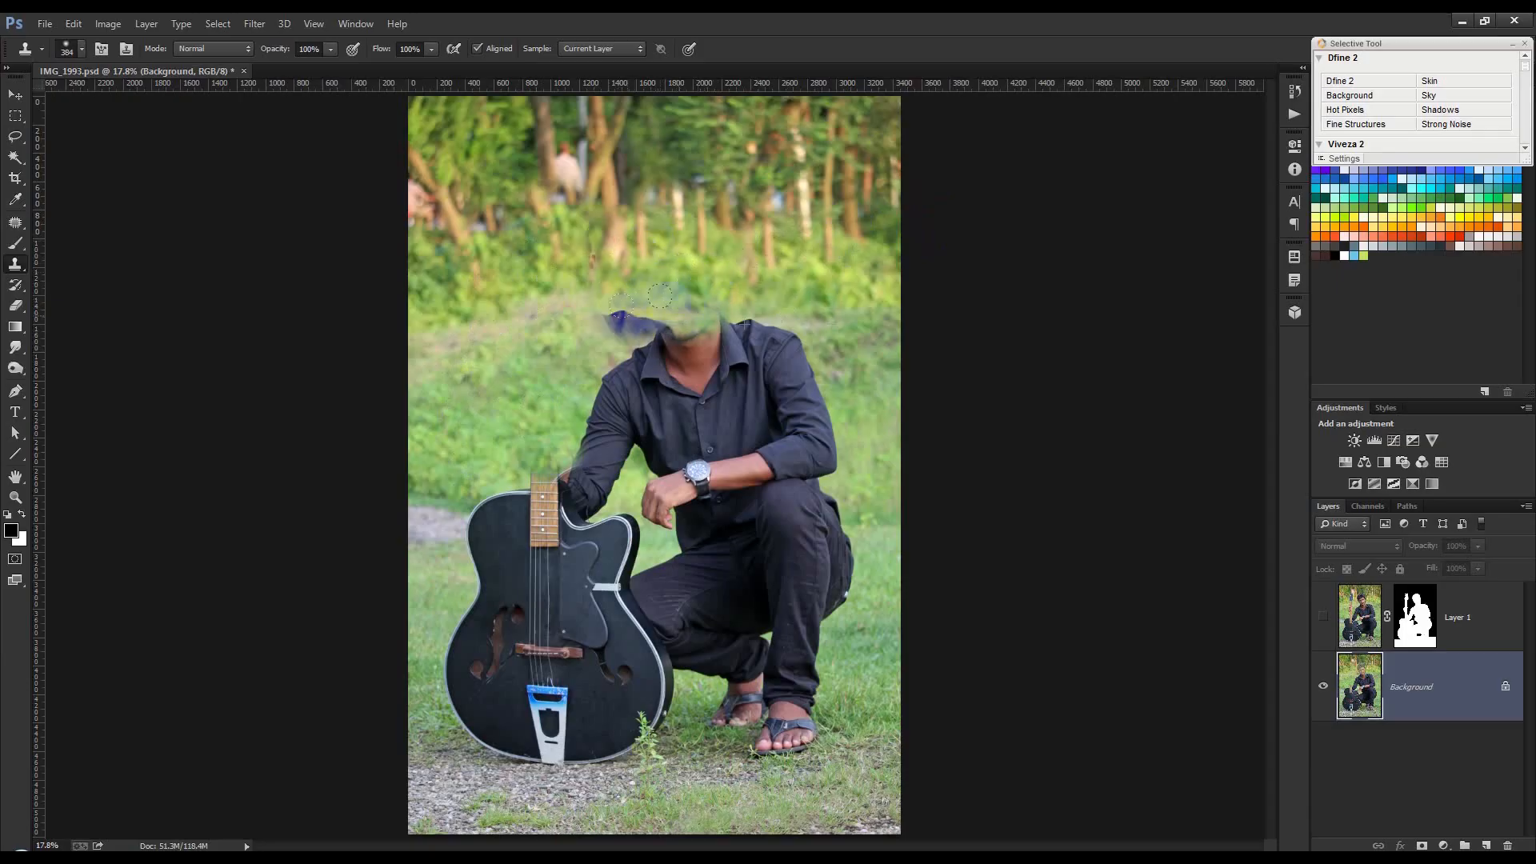
{"action": "mouse_move", "coordinate": [592, 258]}
{"action": "left_mouse_down"}
{"action": "mouse_move", "coordinate": [616, 316]}
{"action": "mouse_move", "coordinate": [644, 336]}
{"action": "mouse_move", "coordinate": [744, 326]}
{"action": "left_mouse_up"}
{"action": "left_click", "coordinate": [475, 320], "text": "alt"}
{"action": "mouse_move", "coordinate": [584, 323]}
{"action": "left_mouse_down"}
{"action": "mouse_move", "coordinate": [720, 348]}
{"action": "mouse_move", "coordinate": [646, 383]}
{"action": "mouse_move", "coordinate": [673, 369]}
{"action": "mouse_move", "coordinate": [669, 350]}
{"action": "left_mouse_up"}
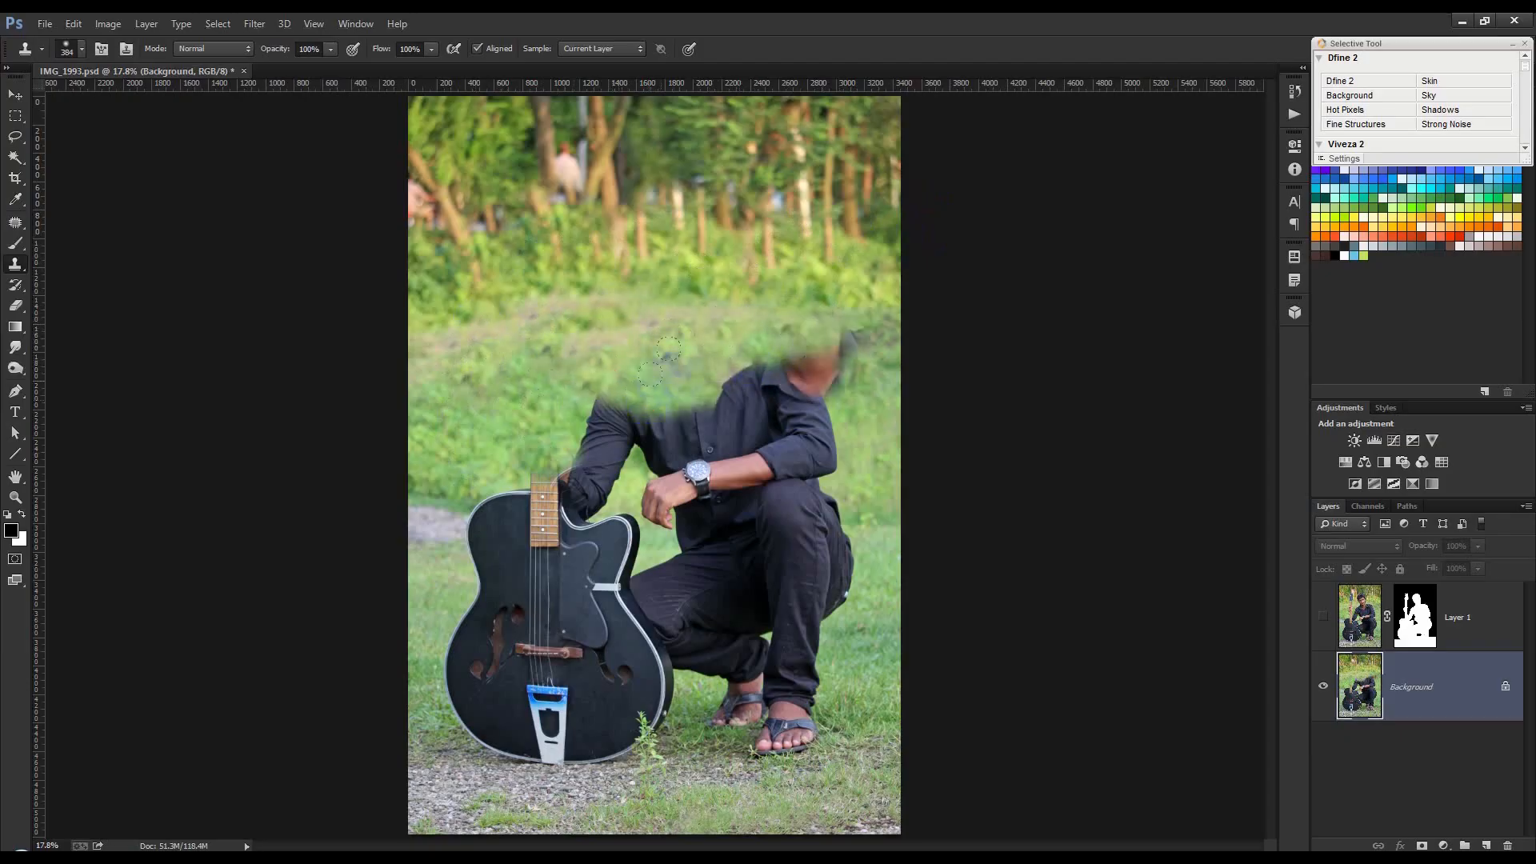
{"action": "left_click_drag", "start_coordinate": [875, 322], "coordinate": [860, 331]}
Step: Clone grass over the leftover face patch, the shirt's shoulders and the torso
{"action": "left_click", "coordinate": [880, 450], "text": "alt"}
{"action": "mouse_move", "coordinate": [881, 386]}
{"action": "left_mouse_down"}
{"action": "mouse_move", "coordinate": [862, 344]}
{"action": "mouse_move", "coordinate": [878, 329]}
{"action": "mouse_move", "coordinate": [844, 336]}
{"action": "mouse_move", "coordinate": [846, 368]}
{"action": "mouse_move", "coordinate": [811, 320]}
{"action": "mouse_move", "coordinate": [836, 340]}
{"action": "left_mouse_up"}
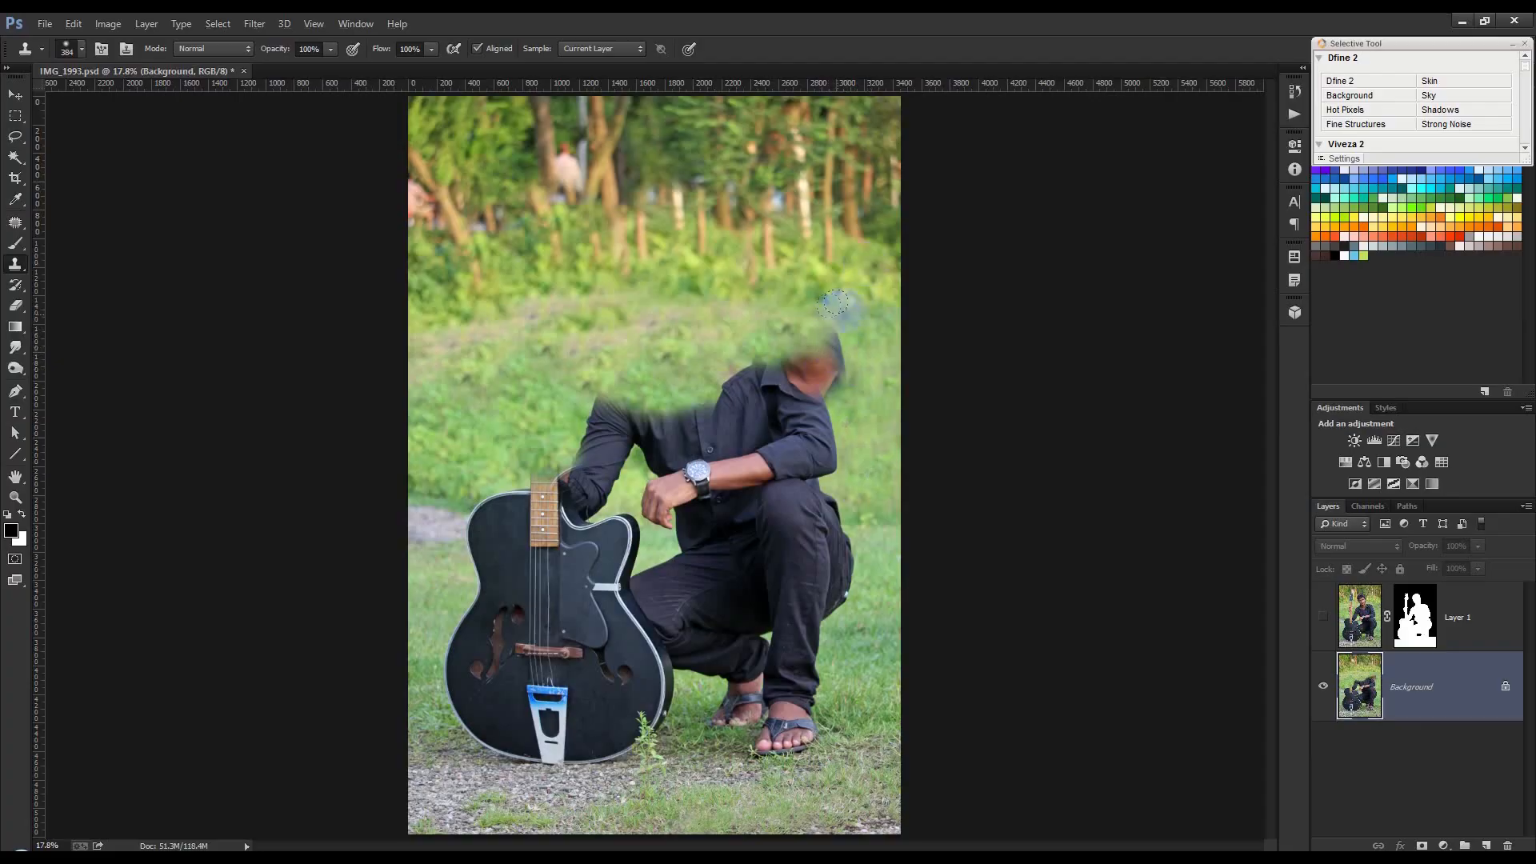
{"action": "mouse_move", "coordinate": [808, 324]}
{"action": "left_mouse_down"}
{"action": "mouse_move", "coordinate": [840, 342]}
{"action": "mouse_move", "coordinate": [724, 375]}
{"action": "left_mouse_up"}
{"action": "mouse_move", "coordinate": [627, 385]}
{"action": "left_mouse_down"}
{"action": "mouse_move", "coordinate": [795, 385]}
{"action": "mouse_move", "coordinate": [812, 405]}
{"action": "mouse_move", "coordinate": [805, 446]}
{"action": "left_mouse_up"}
{"action": "mouse_move", "coordinate": [729, 400]}
{"action": "left_mouse_down"}
{"action": "mouse_move", "coordinate": [680, 424]}
{"action": "mouse_move", "coordinate": [824, 464]}
{"action": "mouse_move", "coordinate": [793, 466]}
{"action": "mouse_move", "coordinate": [804, 500]}
{"action": "left_mouse_up"}
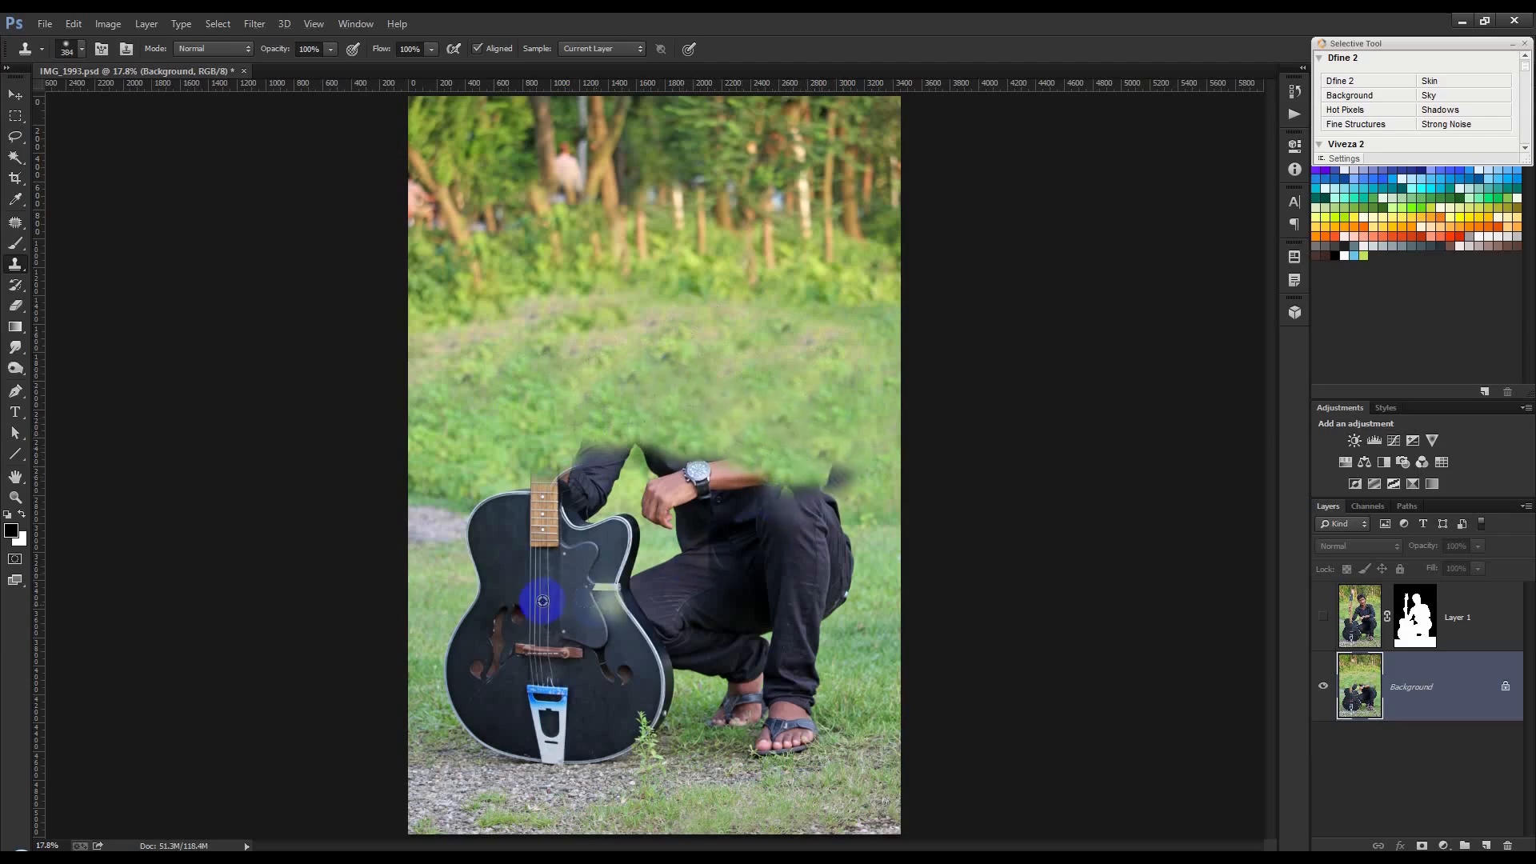
Step: Clone grass over the guitar's upper body, the man's forearm and watch, and the top of his knee
{"action": "mouse_move", "coordinate": [458, 505]}
{"action": "left_mouse_down"}
{"action": "mouse_move", "coordinate": [488, 559]}
{"action": "mouse_move", "coordinate": [507, 501]}
{"action": "mouse_move", "coordinate": [434, 461]}
{"action": "mouse_move", "coordinate": [462, 440]}
{"action": "mouse_move", "coordinate": [442, 469]}
{"action": "mouse_move", "coordinate": [440, 539]}
{"action": "mouse_move", "coordinate": [501, 530]}
{"action": "mouse_move", "coordinate": [562, 469]}
{"action": "mouse_move", "coordinate": [526, 479]}
{"action": "mouse_move", "coordinate": [544, 474]}
{"action": "mouse_move", "coordinate": [530, 517]}
{"action": "mouse_move", "coordinate": [582, 494]}
{"action": "left_mouse_up"}
{"action": "left_click", "coordinate": [425, 467], "text": "alt"}
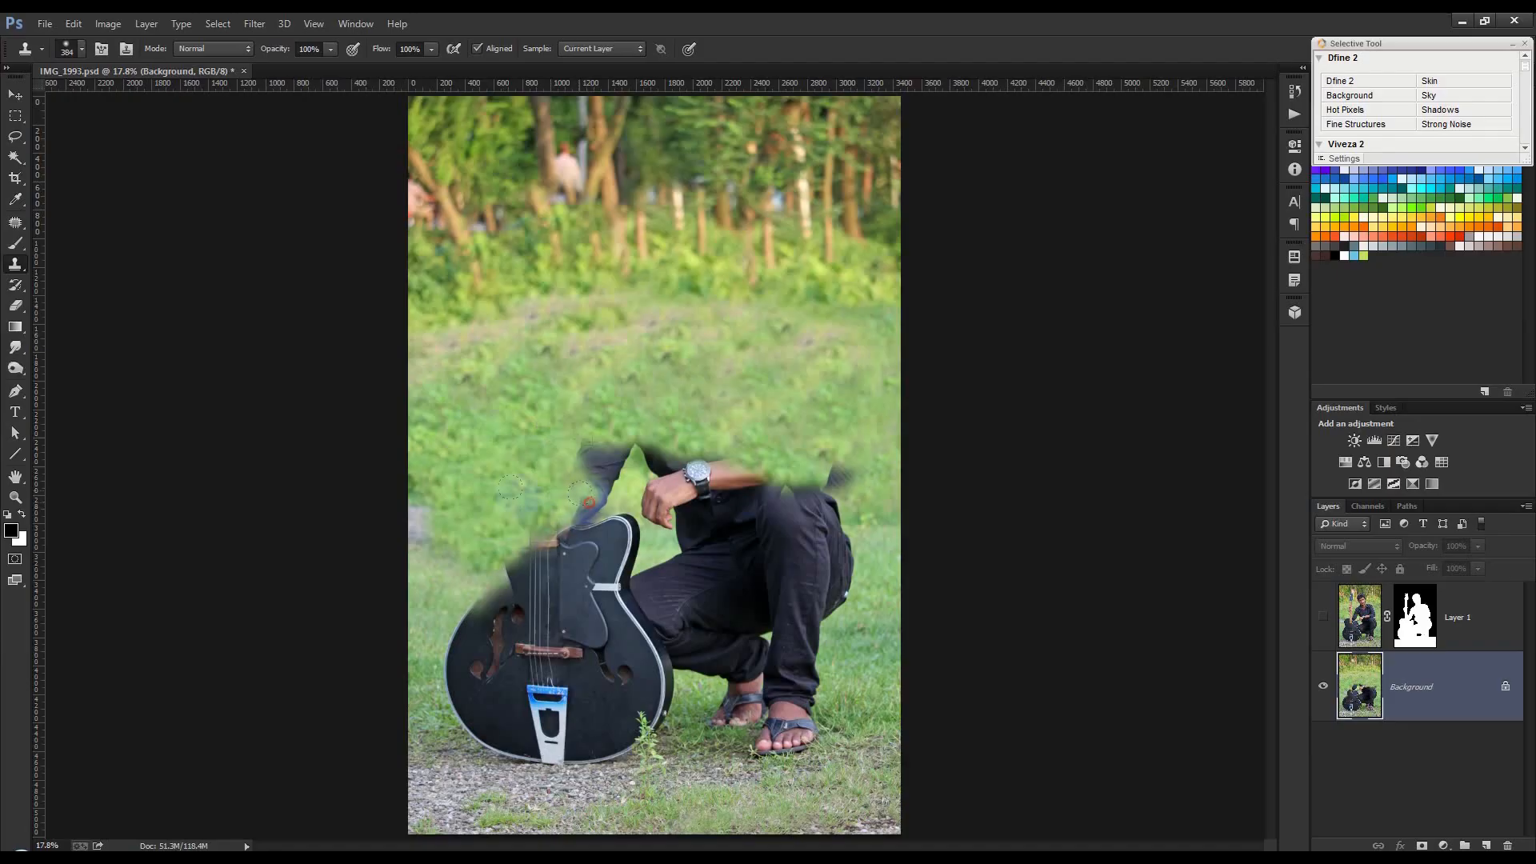
{"action": "mouse_move", "coordinate": [535, 433]}
{"action": "left_mouse_down"}
{"action": "mouse_move", "coordinate": [600, 448]}
{"action": "mouse_move", "coordinate": [632, 476]}
{"action": "mouse_move", "coordinate": [592, 482]}
{"action": "mouse_move", "coordinate": [744, 488]}
{"action": "mouse_move", "coordinate": [828, 478]}
{"action": "mouse_move", "coordinate": [832, 460]}
{"action": "mouse_move", "coordinate": [880, 465]}
{"action": "mouse_move", "coordinate": [788, 507]}
{"action": "mouse_move", "coordinate": [839, 541]}
{"action": "mouse_move", "coordinate": [828, 664]}
{"action": "left_mouse_up"}
Step: Clone grass over the man's feet and outer leg on the Background layer
{"action": "left_click", "coordinate": [842, 440], "text": "alt"}
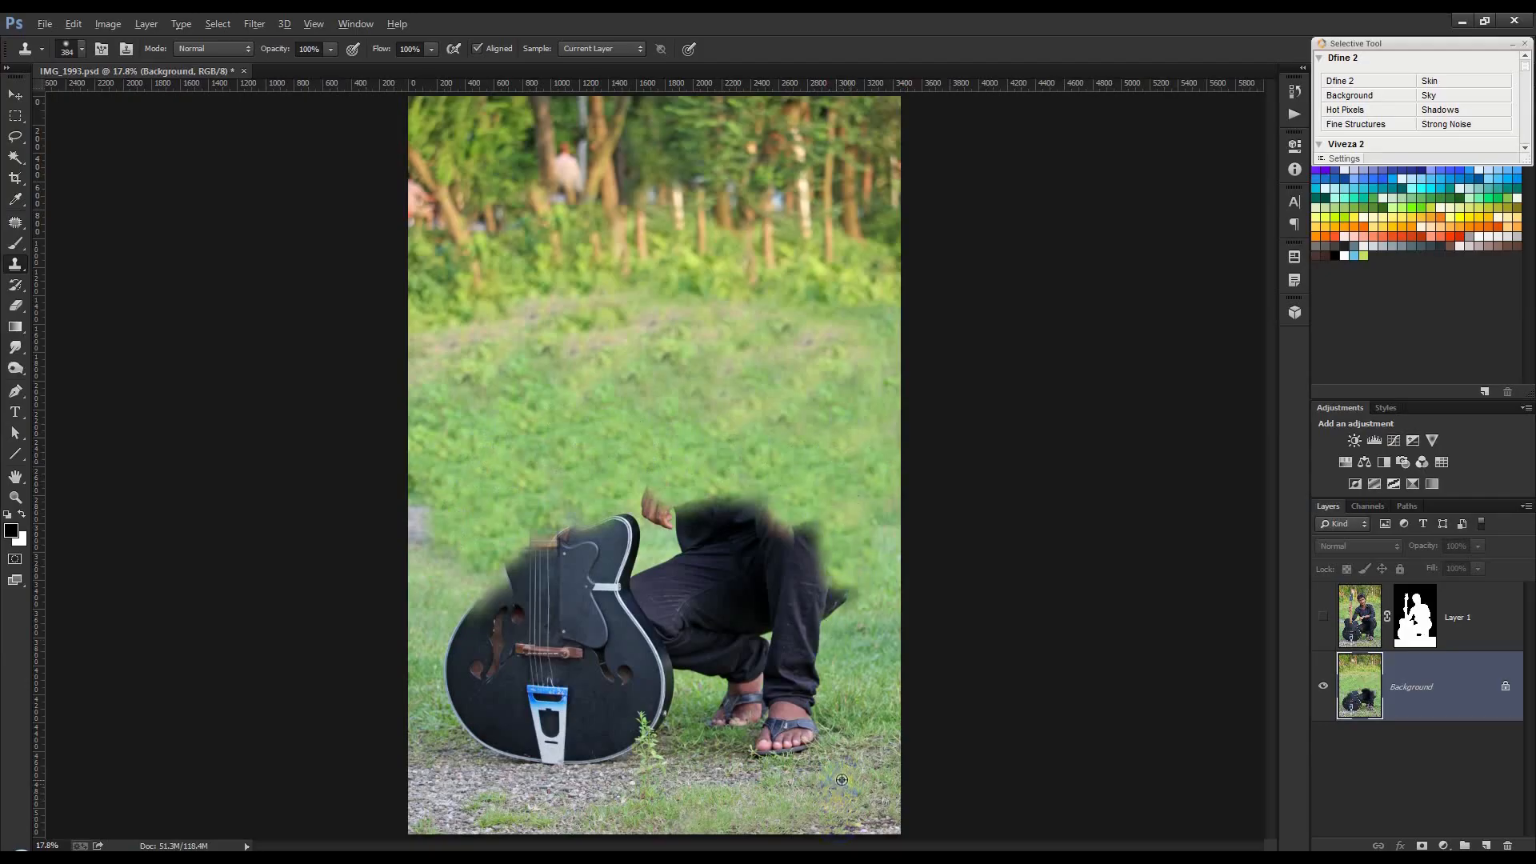
{"action": "mouse_move", "coordinate": [847, 729]}
{"action": "left_mouse_down"}
{"action": "mouse_move", "coordinate": [816, 724]}
{"action": "mouse_move", "coordinate": [803, 746]}
{"action": "mouse_move", "coordinate": [778, 733]}
{"action": "mouse_move", "coordinate": [834, 729]}
{"action": "mouse_move", "coordinate": [771, 742]}
{"action": "left_mouse_up"}
{"action": "mouse_move", "coordinate": [869, 681]}
{"action": "left_mouse_down"}
{"action": "mouse_move", "coordinate": [796, 715]}
{"action": "mouse_move", "coordinate": [829, 671]}
{"action": "mouse_move", "coordinate": [836, 691]}
{"action": "mouse_move", "coordinate": [800, 683]}
{"action": "mouse_move", "coordinate": [761, 718]}
{"action": "mouse_move", "coordinate": [774, 703]}
{"action": "mouse_move", "coordinate": [791, 714]}
{"action": "mouse_move", "coordinate": [728, 723]}
{"action": "mouse_move", "coordinate": [844, 709]}
{"action": "mouse_move", "coordinate": [814, 693]}
{"action": "mouse_move", "coordinate": [762, 704]}
{"action": "mouse_move", "coordinate": [812, 648]}
{"action": "mouse_move", "coordinate": [848, 724]}
{"action": "mouse_move", "coordinate": [862, 652]}
{"action": "mouse_move", "coordinate": [801, 640]}
{"action": "mouse_move", "coordinate": [830, 591]}
{"action": "mouse_move", "coordinate": [814, 538]}
{"action": "mouse_move", "coordinate": [790, 613]}
{"action": "mouse_move", "coordinate": [781, 594]}
{"action": "mouse_move", "coordinate": [809, 610]}
{"action": "mouse_move", "coordinate": [812, 639]}
{"action": "mouse_move", "coordinate": [784, 560]}
{"action": "mouse_move", "coordinate": [780, 636]}
{"action": "mouse_move", "coordinate": [761, 512]}
{"action": "mouse_move", "coordinate": [740, 640]}
{"action": "left_mouse_up"}
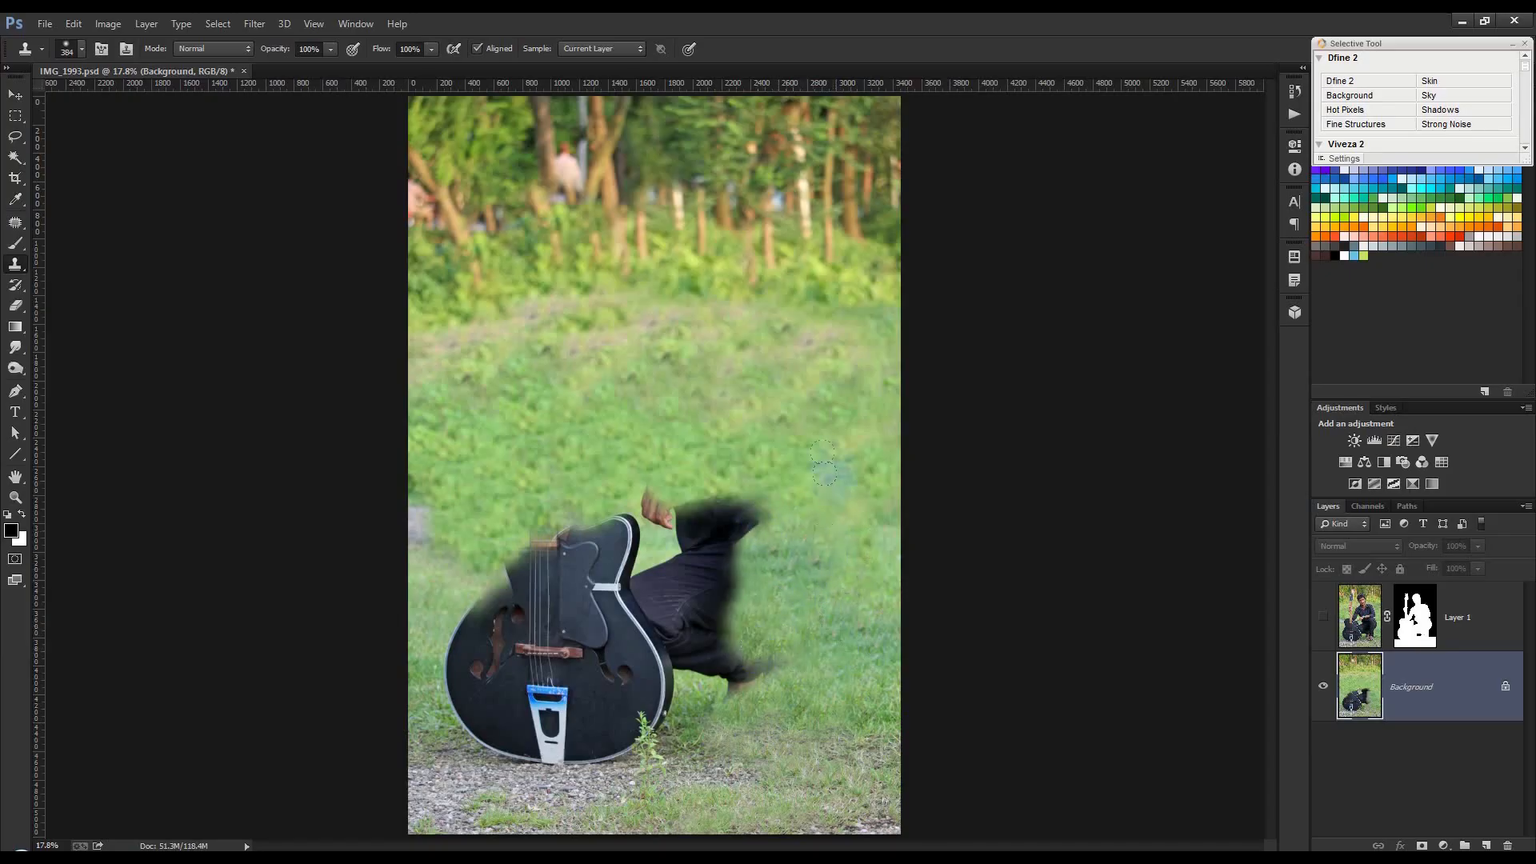
{"action": "mouse_move", "coordinate": [800, 573]}
{"action": "left_mouse_down"}
{"action": "mouse_move", "coordinate": [804, 520]}
{"action": "mouse_move", "coordinate": [756, 512]}
{"action": "mouse_move", "coordinate": [720, 608]}
{"action": "mouse_move", "coordinate": [744, 678]}
{"action": "mouse_move", "coordinate": [756, 568]}
{"action": "mouse_move", "coordinate": [708, 520]}
{"action": "mouse_move", "coordinate": [821, 544]}
{"action": "left_mouse_up"}
Step: Clone grass over the remaining leg, hand and entire guitar body down to the gravel
{"action": "mouse_move", "coordinate": [718, 511]}
{"action": "left_mouse_down"}
{"action": "mouse_move", "coordinate": [706, 626]}
{"action": "mouse_move", "coordinate": [657, 548]}
{"action": "mouse_move", "coordinate": [667, 474]}
{"action": "mouse_move", "coordinate": [663, 495]}
{"action": "mouse_move", "coordinate": [632, 494]}
{"action": "left_mouse_up"}
{"action": "mouse_move", "coordinate": [686, 684]}
{"action": "left_mouse_down"}
{"action": "mouse_move", "coordinate": [650, 738]}
{"action": "mouse_move", "coordinate": [655, 617]}
{"action": "mouse_move", "coordinate": [625, 555]}
{"action": "mouse_move", "coordinate": [608, 702]}
{"action": "mouse_move", "coordinate": [638, 718]}
{"action": "mouse_move", "coordinate": [622, 748]}
{"action": "left_mouse_up"}
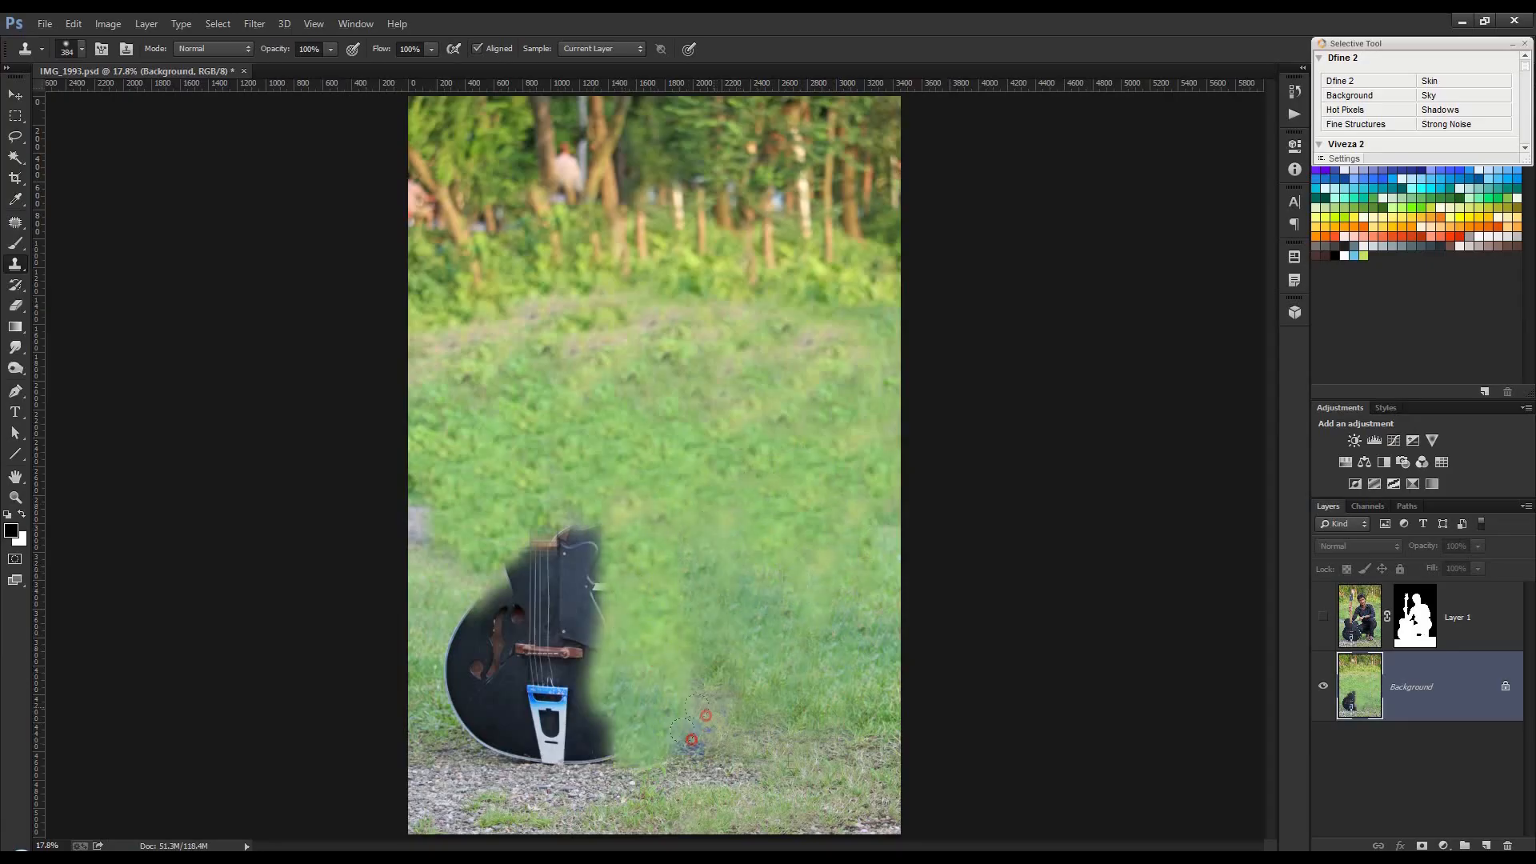
{"action": "mouse_move", "coordinate": [710, 522]}
{"action": "left_mouse_down"}
{"action": "mouse_move", "coordinate": [740, 586]}
{"action": "mouse_move", "coordinate": [698, 684]}
{"action": "mouse_move", "coordinate": [770, 632]}
{"action": "mouse_move", "coordinate": [840, 640]}
{"action": "mouse_move", "coordinate": [856, 672]}
{"action": "mouse_move", "coordinate": [740, 676]}
{"action": "left_mouse_up"}
{"action": "mouse_move", "coordinate": [609, 507]}
{"action": "left_mouse_down"}
{"action": "mouse_move", "coordinate": [616, 747]}
{"action": "mouse_move", "coordinate": [592, 521]}
{"action": "mouse_move", "coordinate": [562, 525]}
{"action": "mouse_move", "coordinate": [516, 574]}
{"action": "mouse_move", "coordinate": [572, 594]}
{"action": "mouse_move", "coordinate": [550, 621]}
{"action": "mouse_move", "coordinate": [596, 741]}
{"action": "mouse_move", "coordinate": [548, 705]}
{"action": "mouse_move", "coordinate": [539, 574]}
{"action": "mouse_move", "coordinate": [467, 634]}
{"action": "left_mouse_up"}
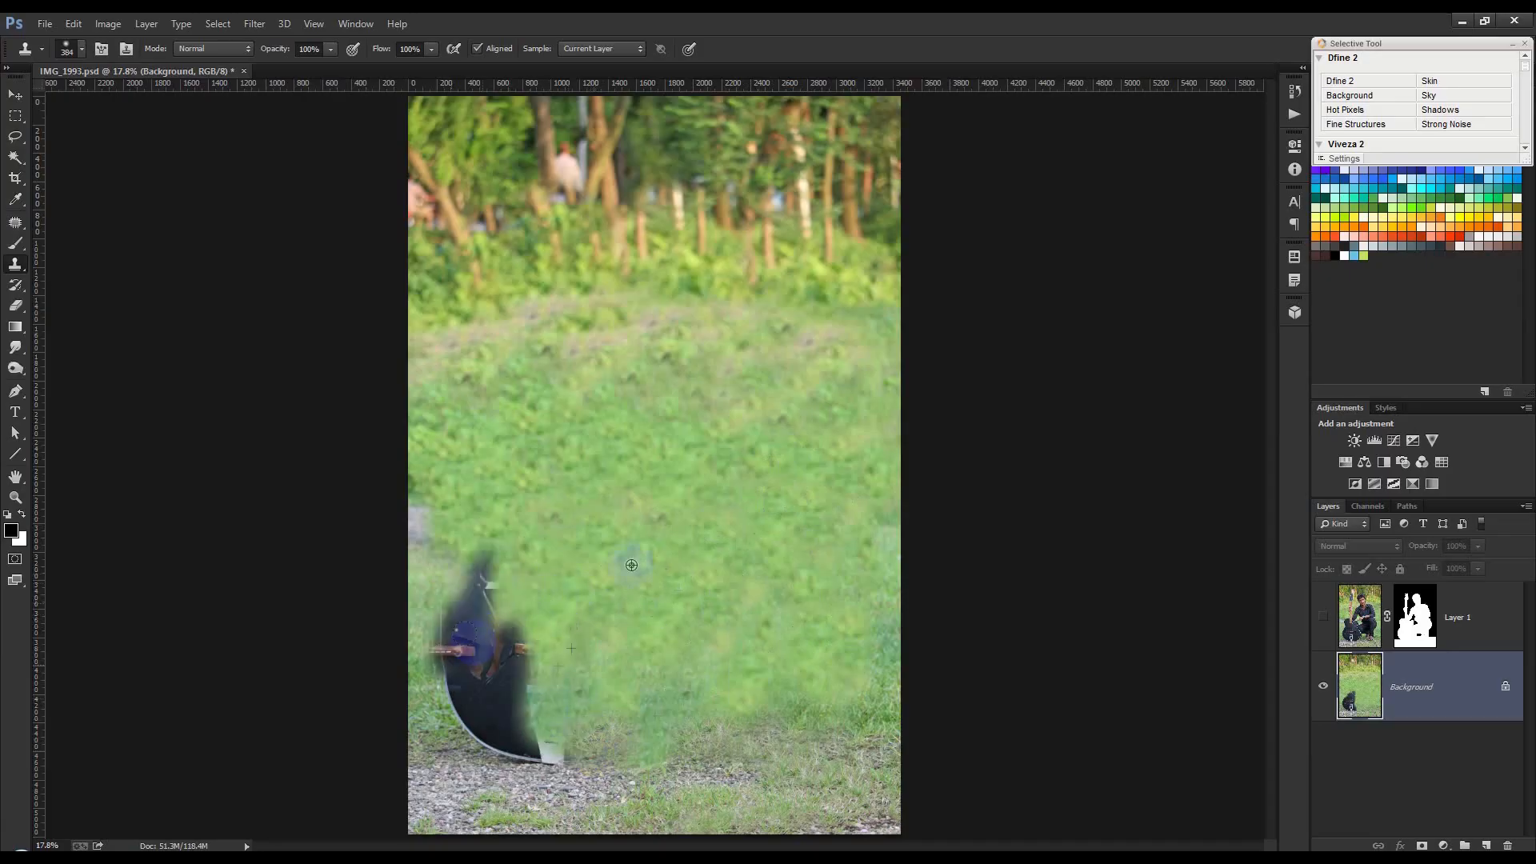
{"action": "mouse_move", "coordinate": [520, 546]}
{"action": "left_mouse_down"}
{"action": "mouse_move", "coordinate": [474, 574]}
{"action": "mouse_move", "coordinate": [478, 558]}
{"action": "mouse_move", "coordinate": [430, 650]}
{"action": "mouse_move", "coordinate": [501, 631]}
{"action": "mouse_move", "coordinate": [467, 639]}
{"action": "mouse_move", "coordinate": [529, 666]}
{"action": "mouse_move", "coordinate": [444, 676]}
{"action": "mouse_move", "coordinate": [544, 753]}
{"action": "mouse_move", "coordinate": [459, 728]}
{"action": "mouse_move", "coordinate": [483, 722]}
{"action": "mouse_move", "coordinate": [620, 783]}
{"action": "mouse_move", "coordinate": [679, 753]}
{"action": "mouse_move", "coordinate": [533, 763]}
{"action": "mouse_move", "coordinate": [457, 731]}
{"action": "left_mouse_up"}
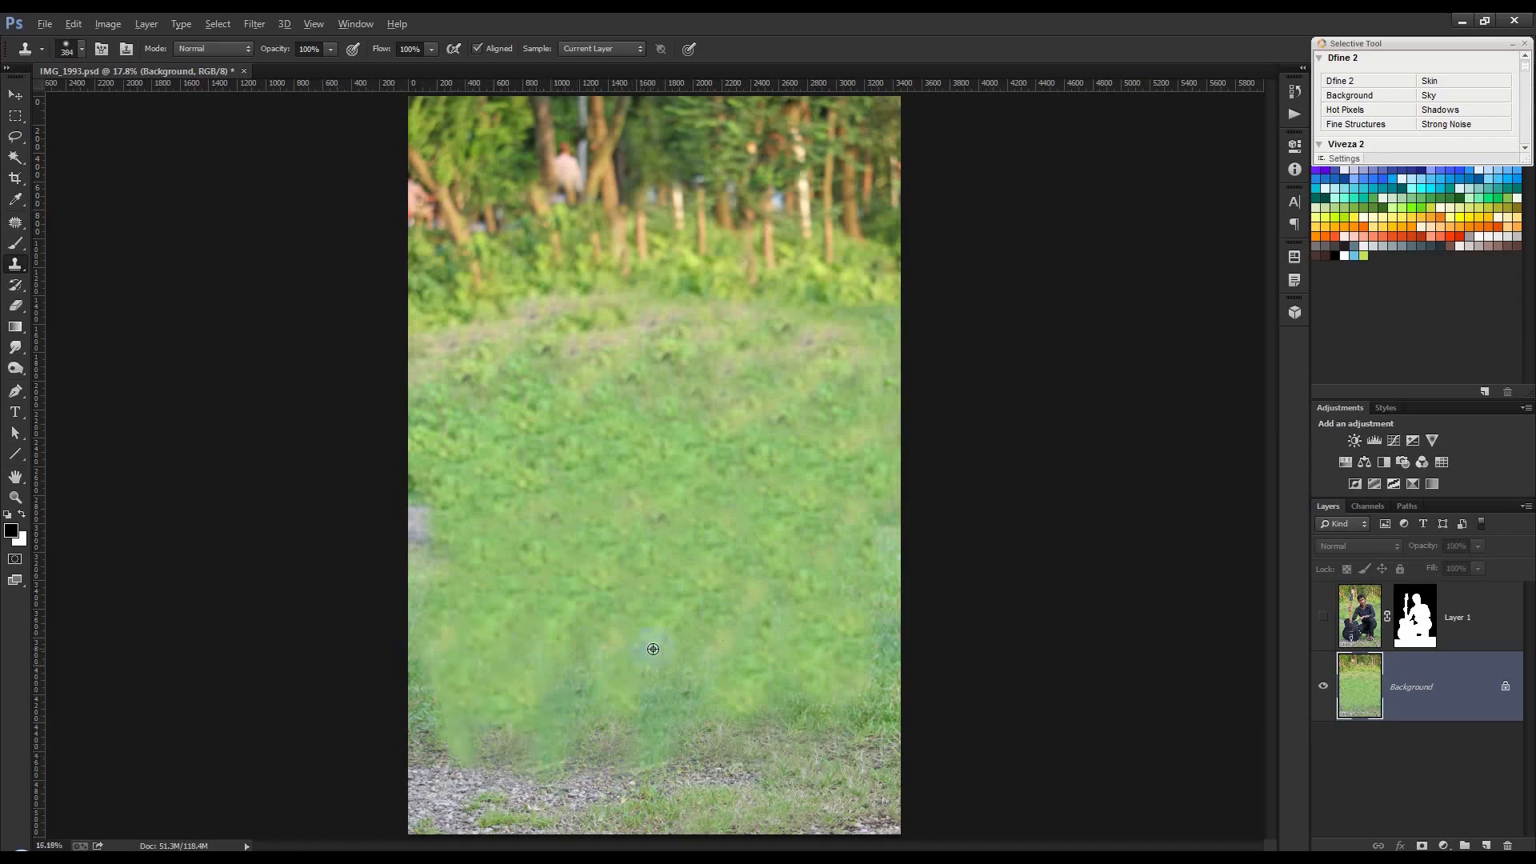
Step: Show the masked Layer 1 again above the cleaned Background layer
{"action": "scroll", "coordinate": [653, 649], "scroll_direction": "down", "scroll_amount": 5}
{"action": "scroll", "coordinate": [652, 648], "scroll_direction": "up", "scroll_amount": 5}
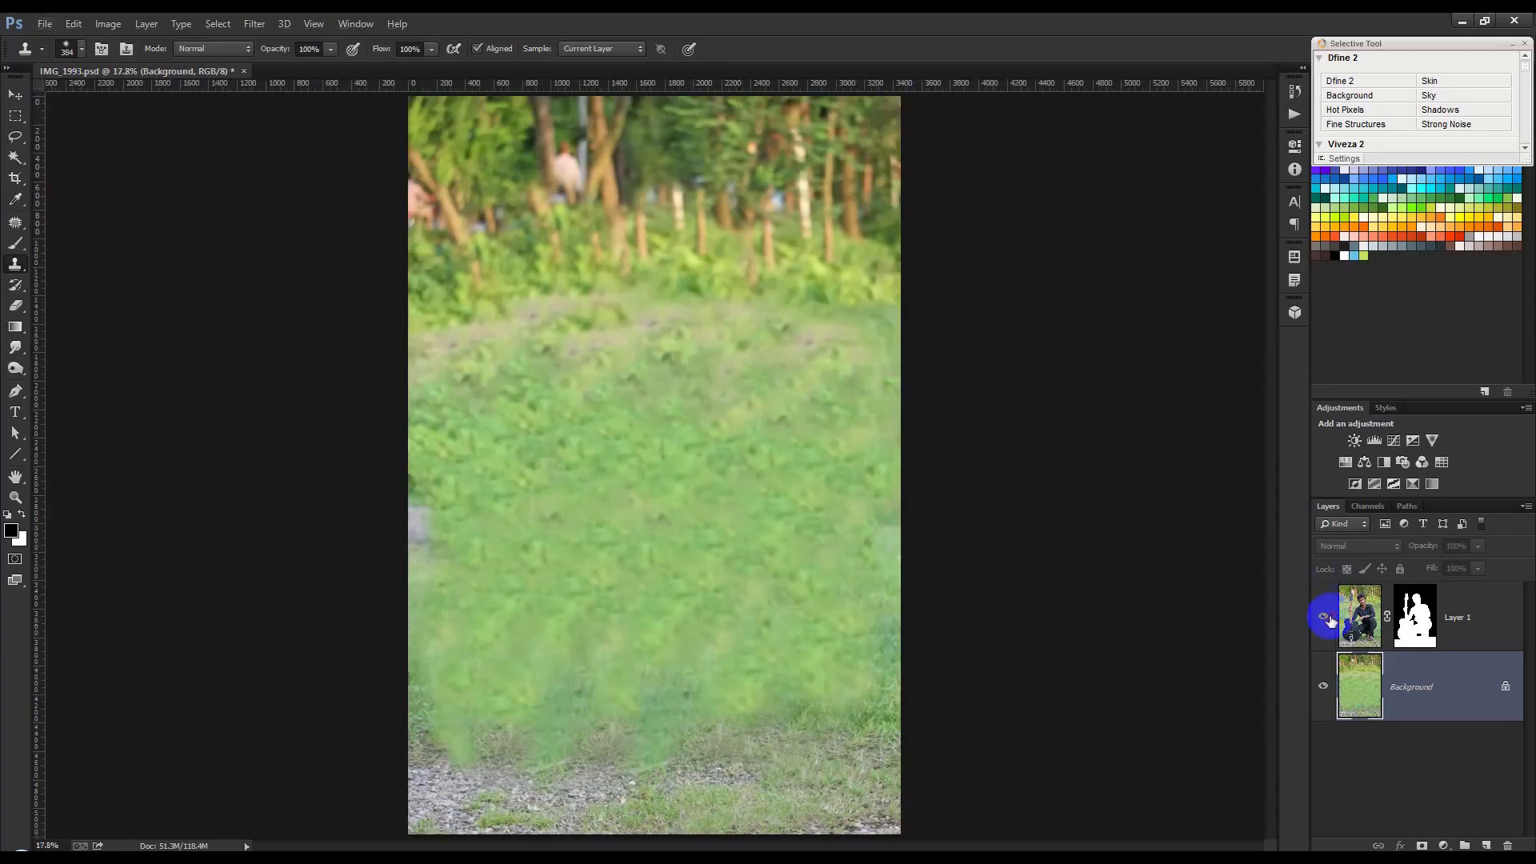
{"action": "left_click", "coordinate": [1324, 617]}
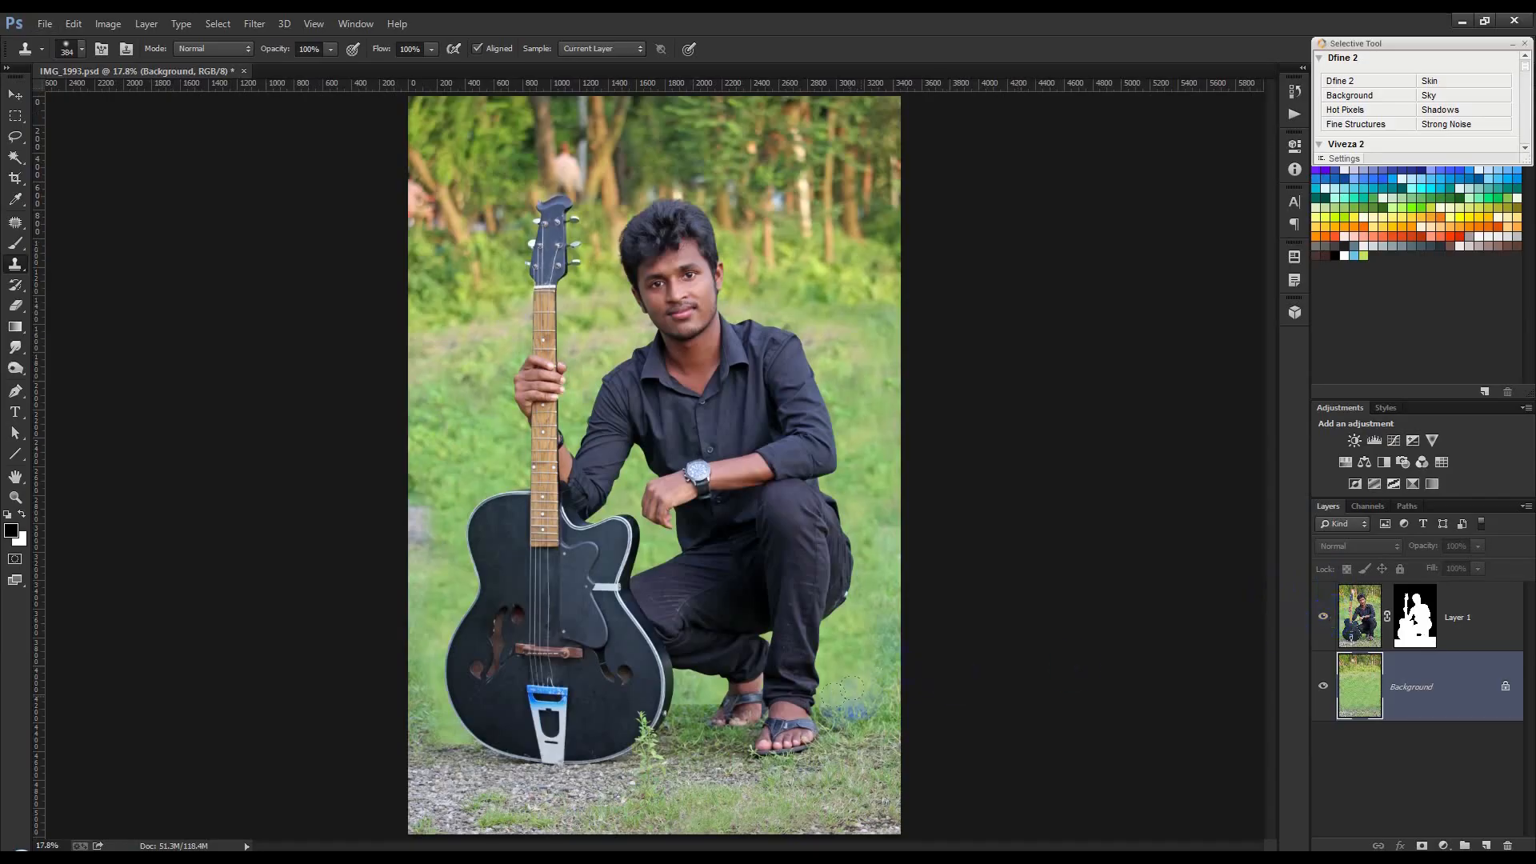
Step: Restore the original ground around the guitar's base and feet and the grey path beside the guitar with a 437 px soft History Brush
{"action": "scroll", "coordinate": [272, 476], "scroll_direction": "up", "scroll_amount": 1}
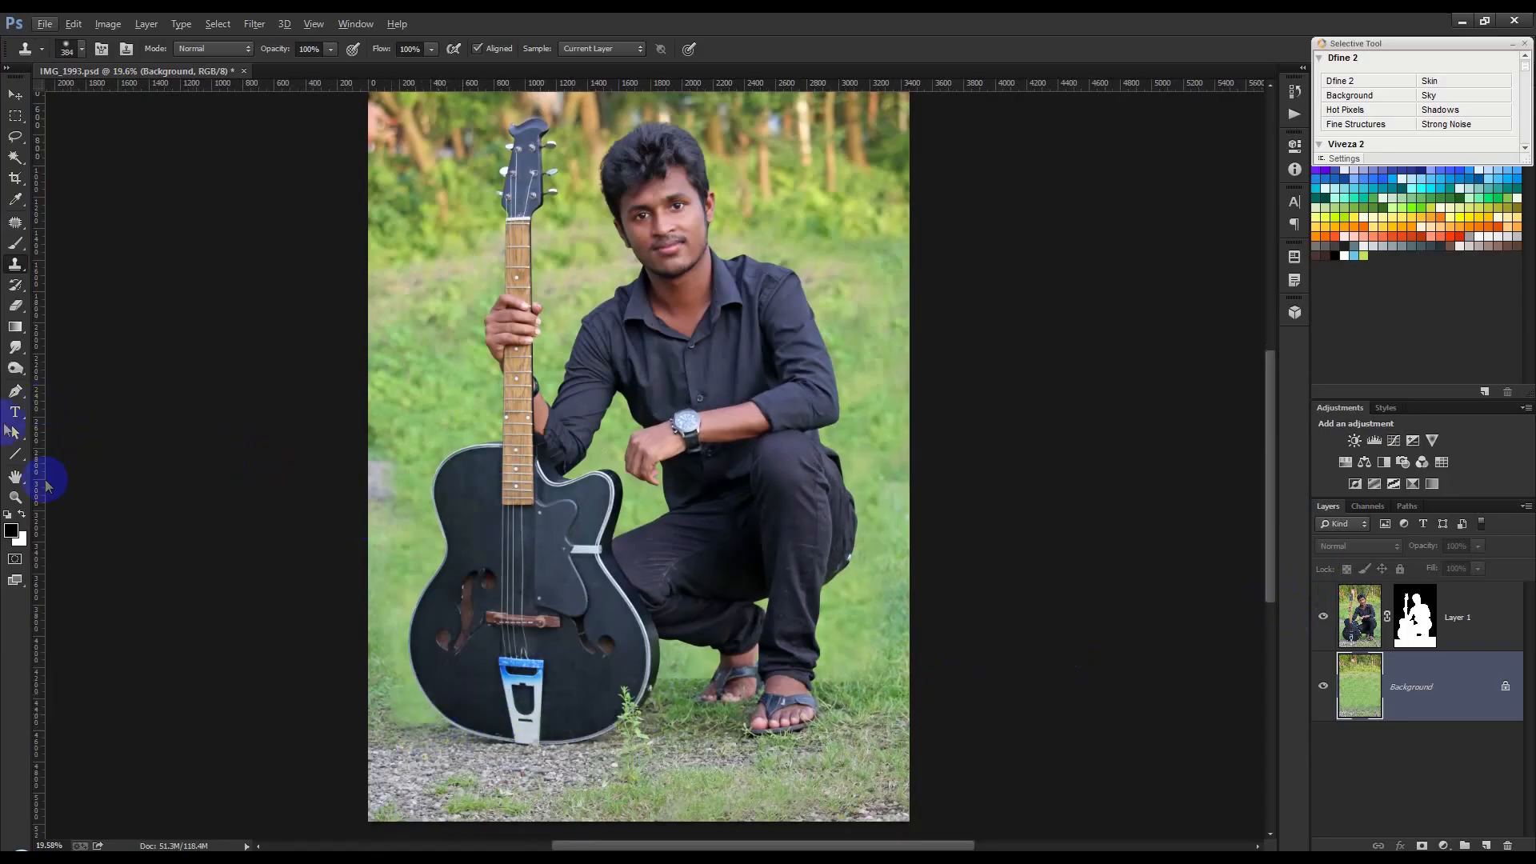
{"action": "right_click", "coordinate": [16, 280]}
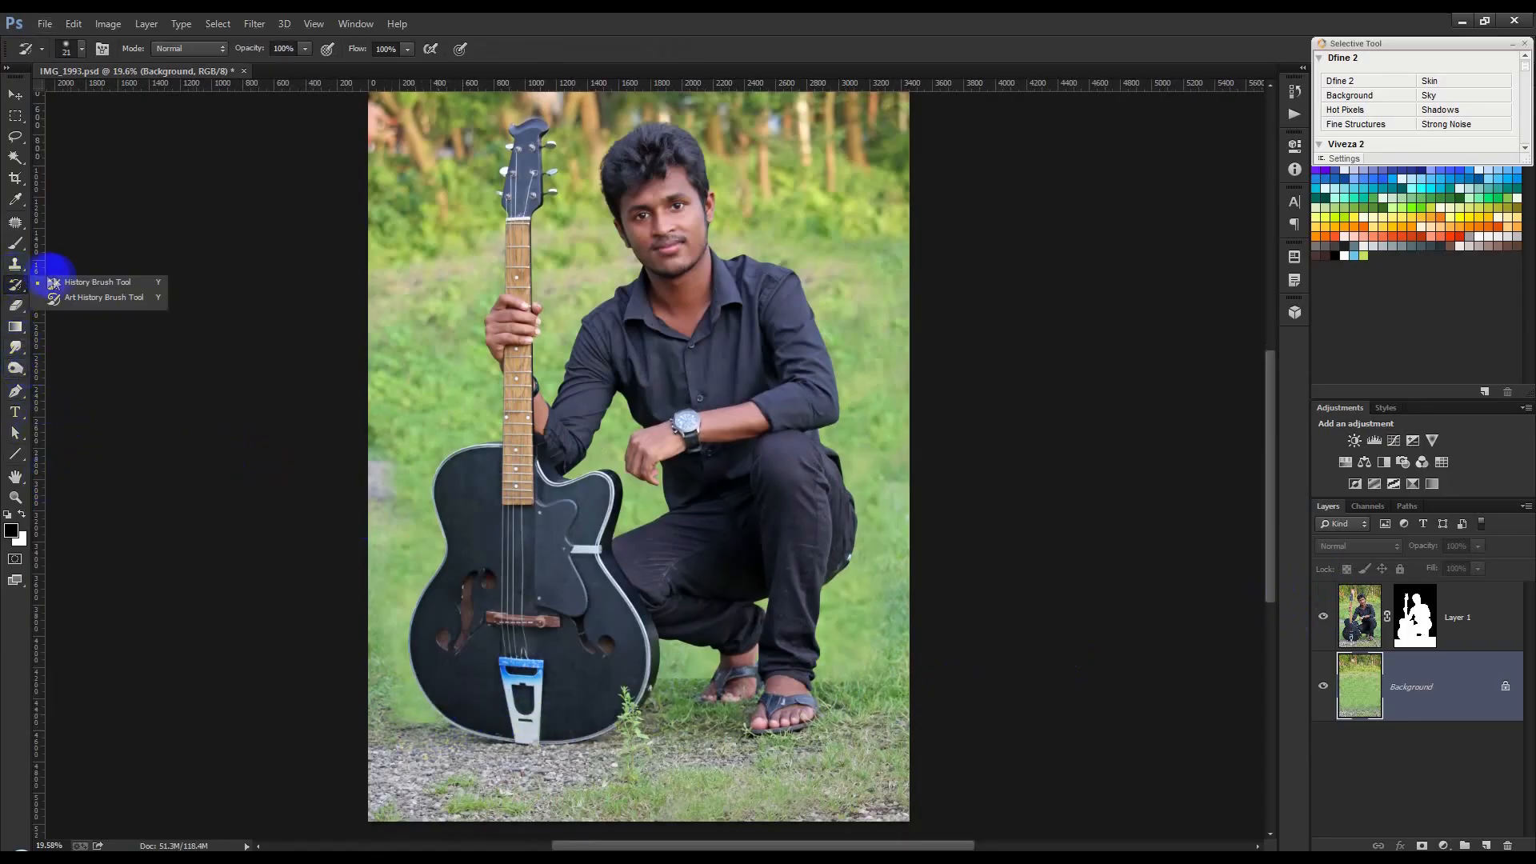
{"action": "left_click", "coordinate": [106, 282]}
{"action": "right_click", "coordinate": [518, 543]}
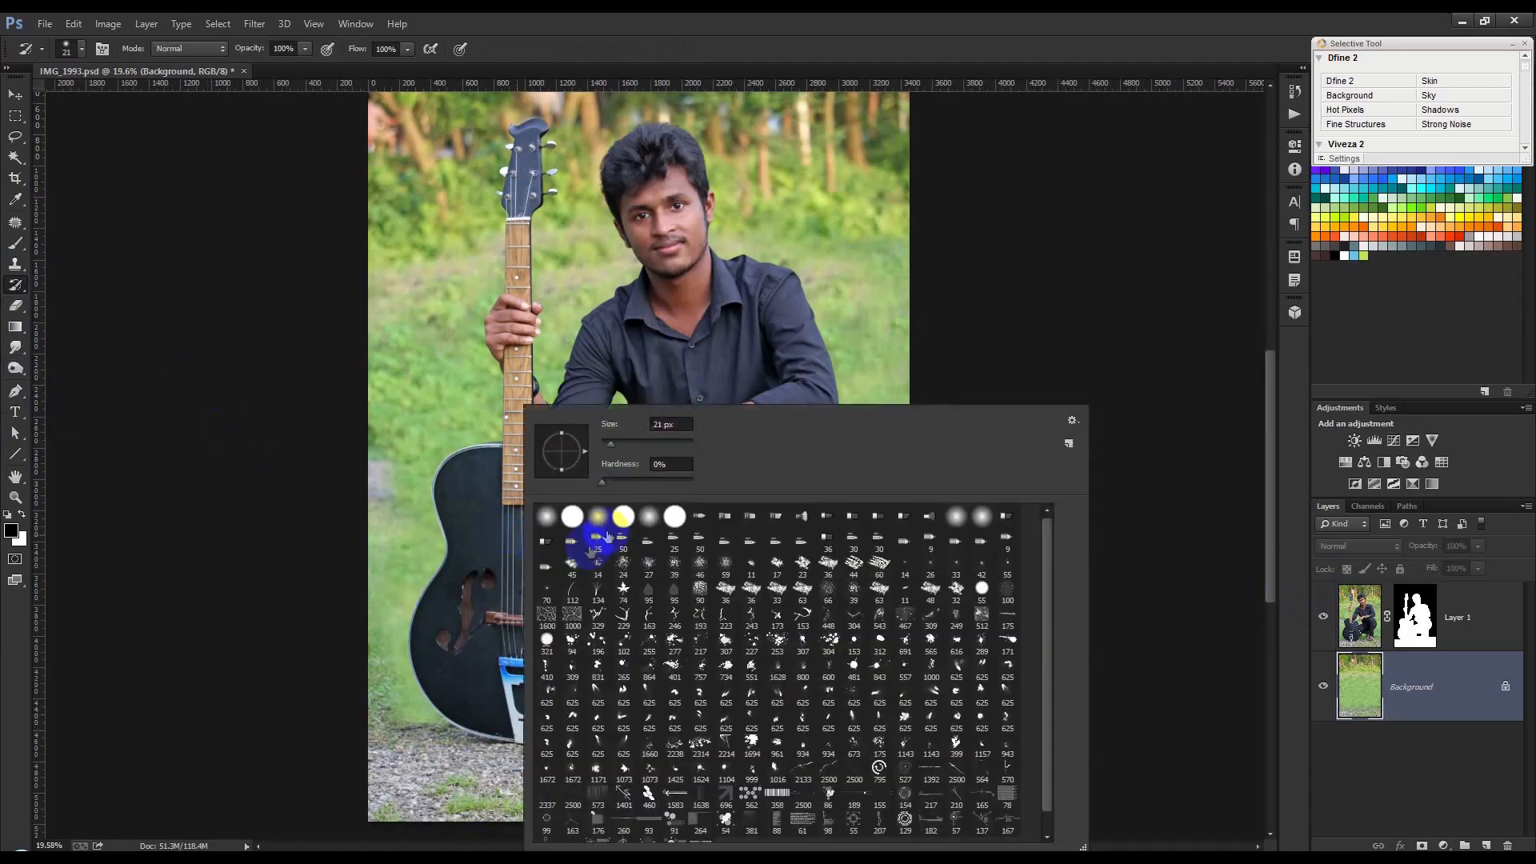
{"action": "left_click_drag", "start_coordinate": [640, 442], "coordinate": [679, 443]}
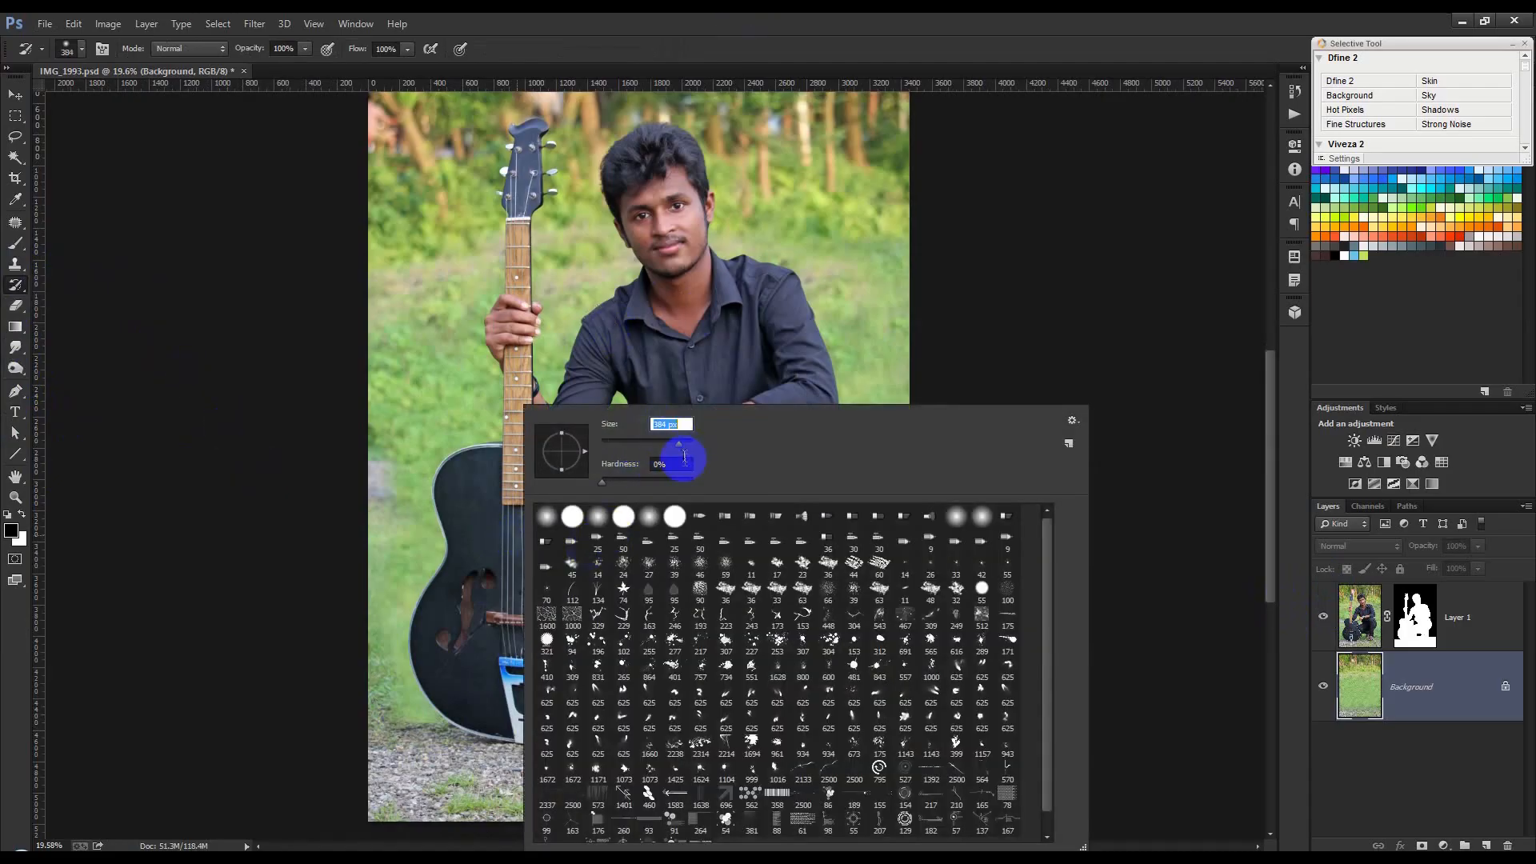
{"action": "left_click_drag", "start_coordinate": [690, 450], "coordinate": [686, 446]}
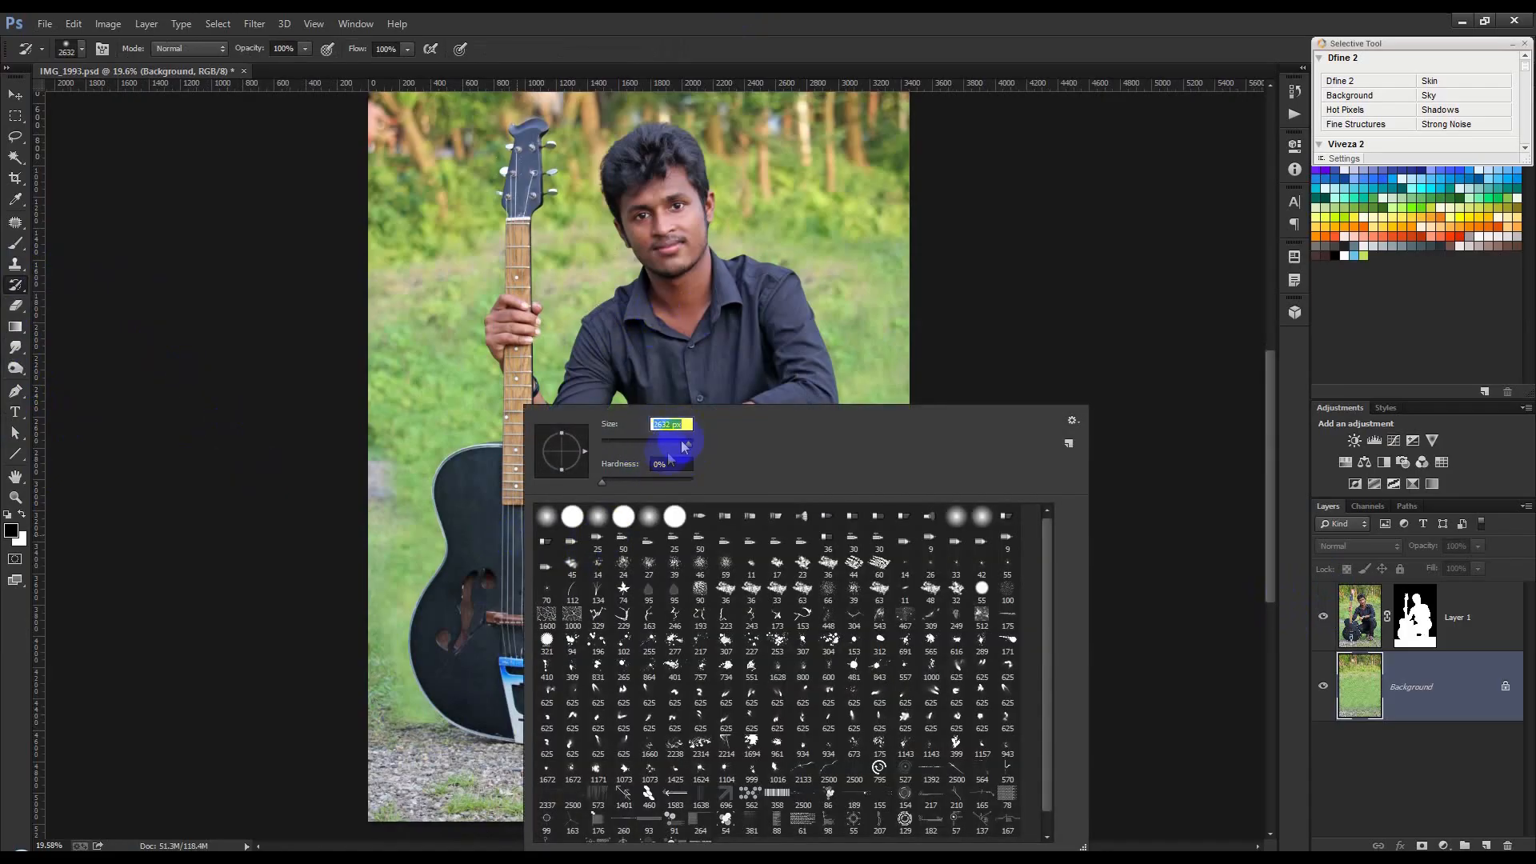
{"action": "left_click", "coordinate": [741, 27]}
{"action": "left_click", "coordinate": [396, 726]}
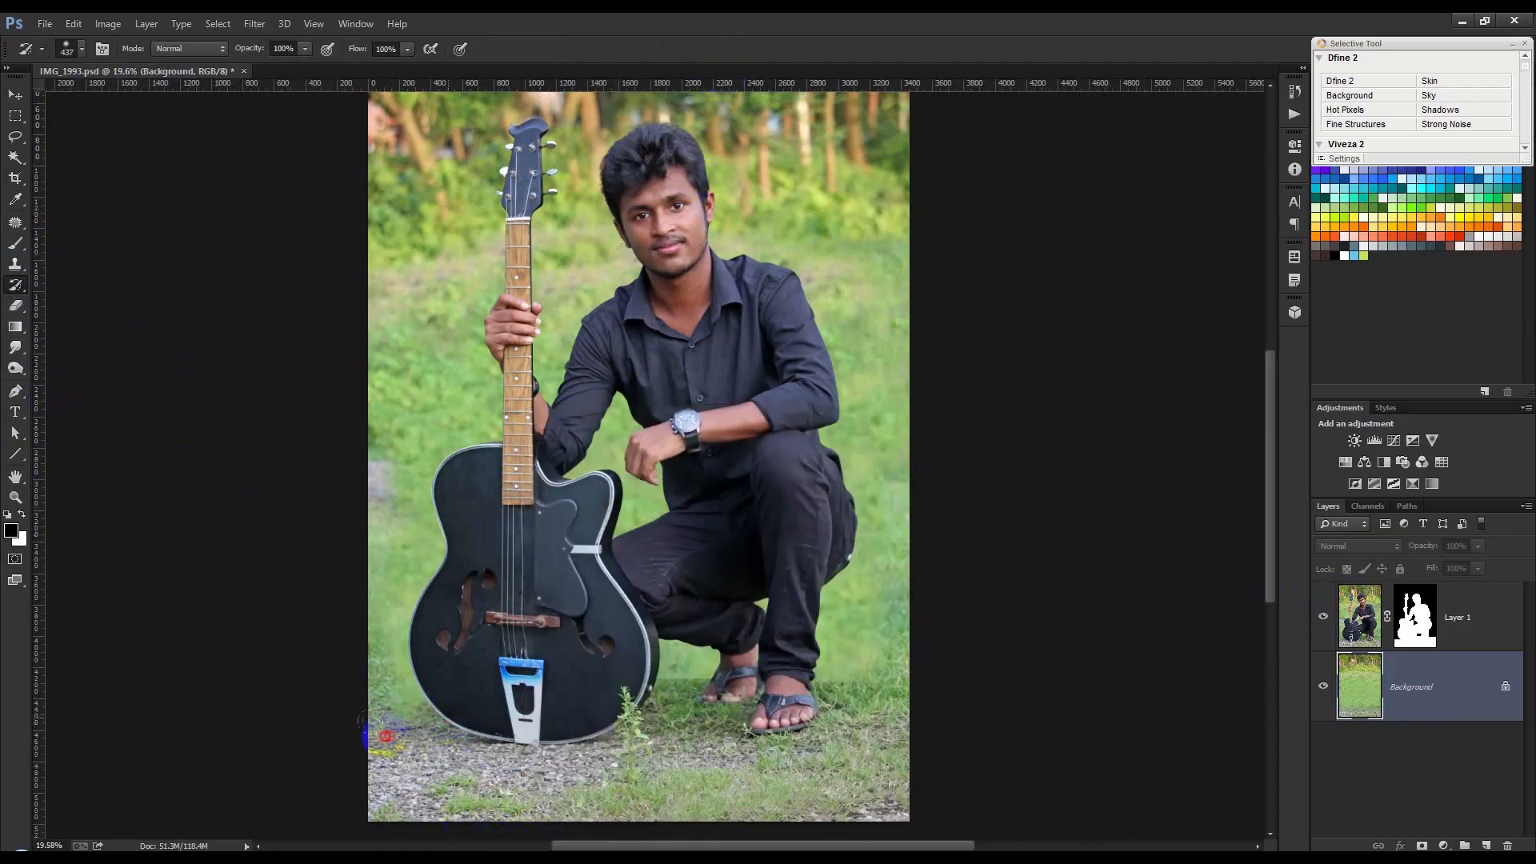
{"action": "left_click", "coordinate": [360, 723]}
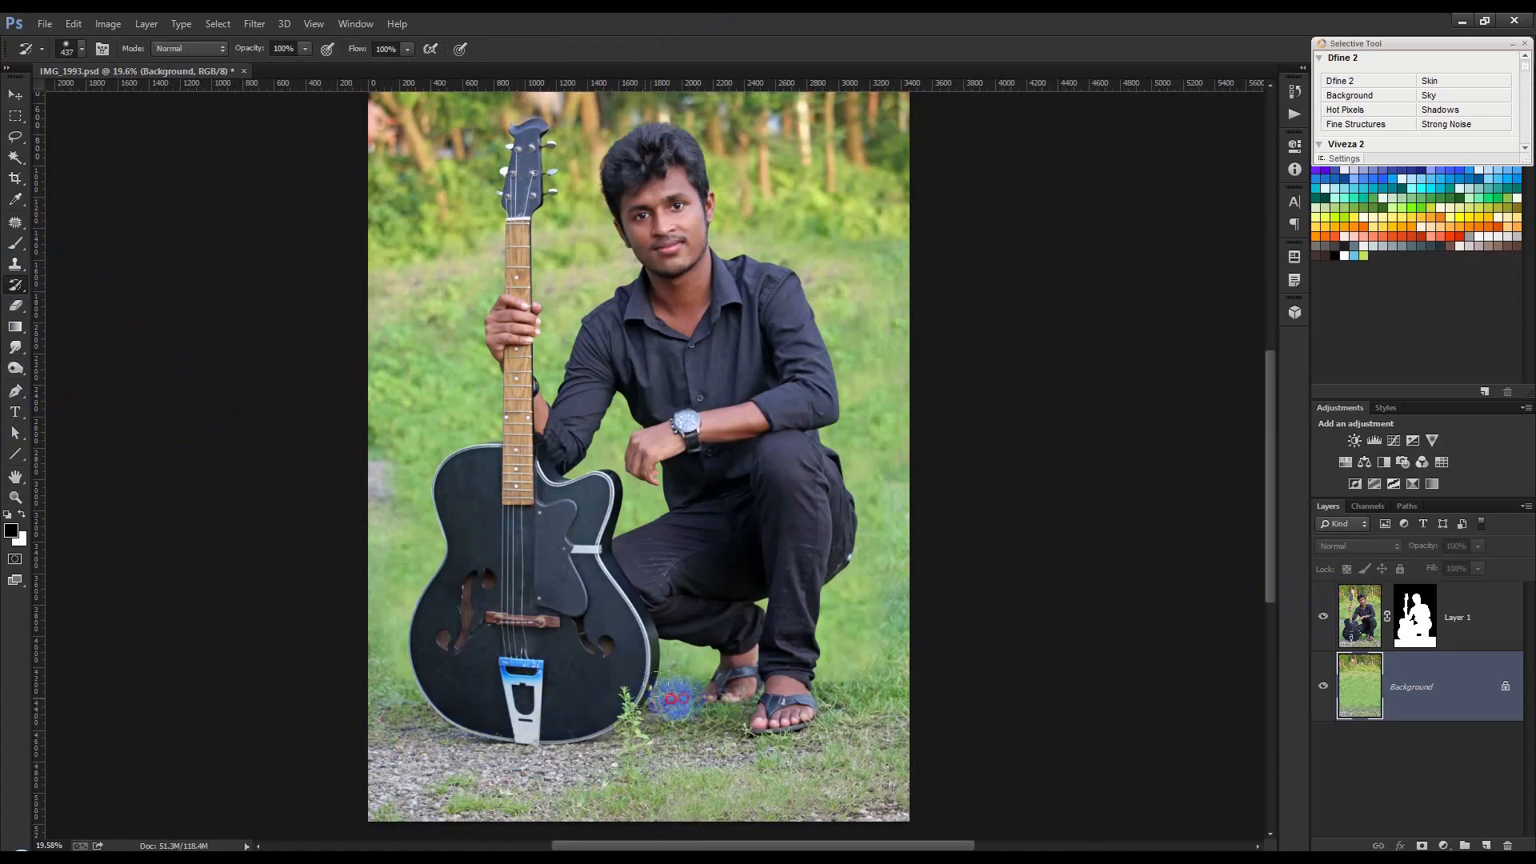
{"action": "mouse_move", "coordinate": [689, 696]}
{"action": "left_mouse_down"}
{"action": "mouse_move", "coordinate": [919, 688]}
{"action": "mouse_move", "coordinate": [736, 686]}
{"action": "mouse_move", "coordinate": [914, 662]}
{"action": "mouse_move", "coordinate": [338, 673]}
{"action": "mouse_move", "coordinate": [324, 659]}
{"action": "mouse_move", "coordinate": [909, 675]}
{"action": "mouse_move", "coordinate": [1124, 652]}
{"action": "left_mouse_up"}
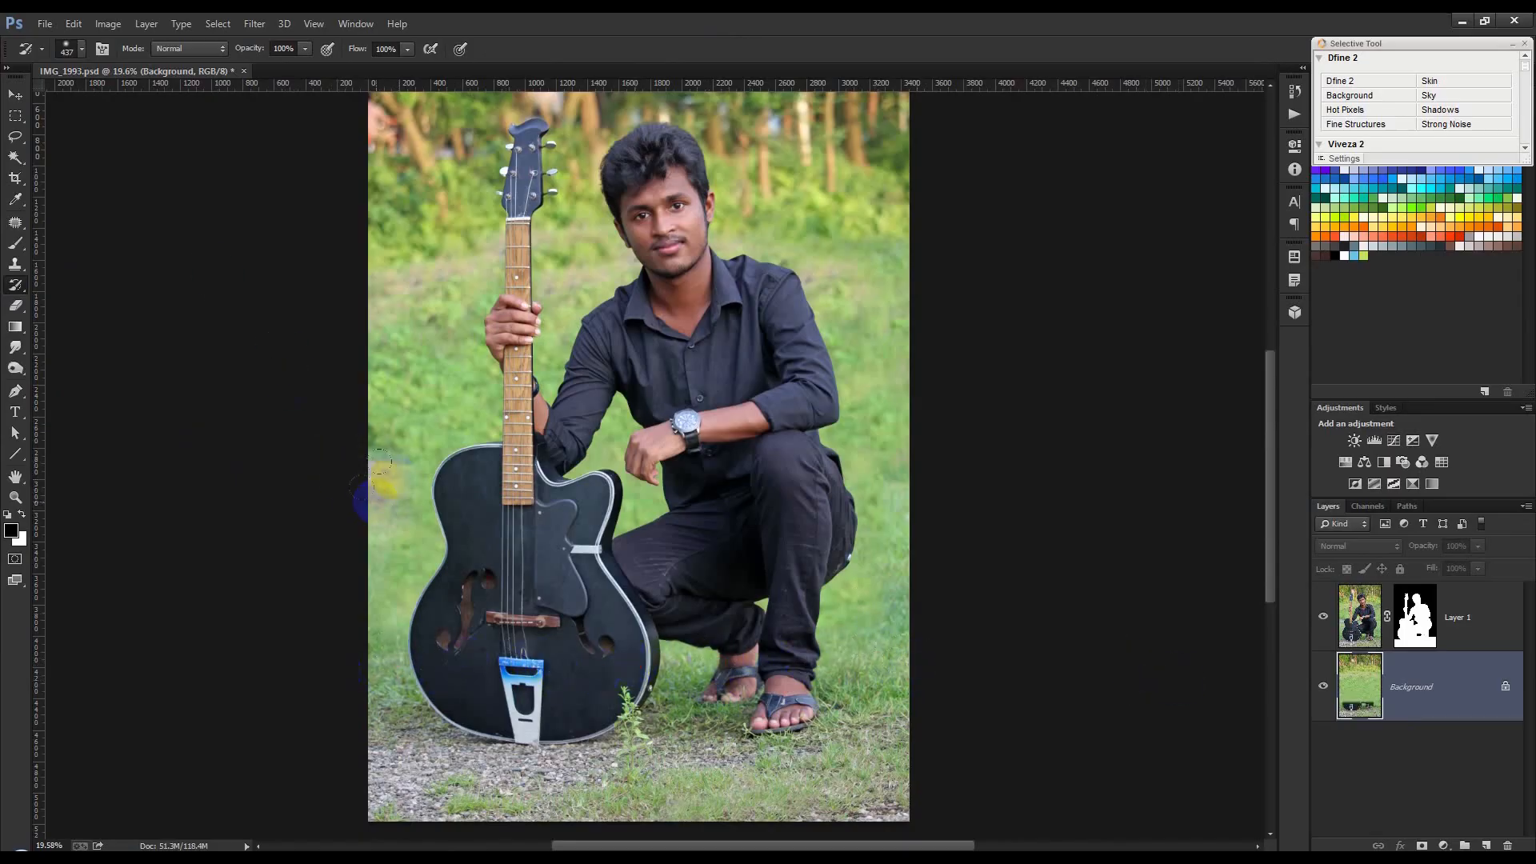
{"action": "left_click_drag", "start_coordinate": [424, 485], "coordinate": [577, 537]}
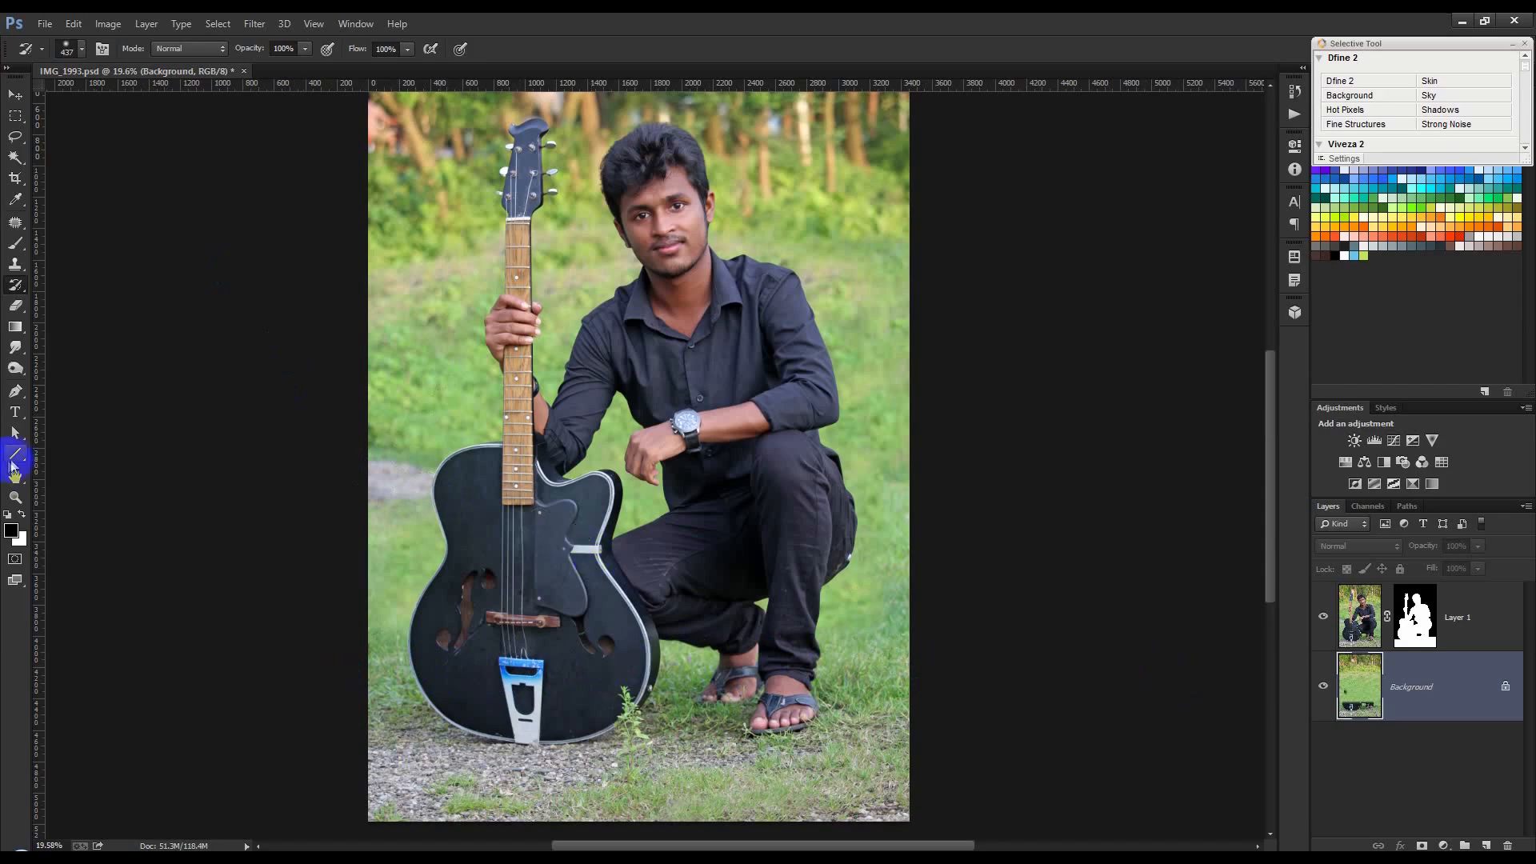
Step: Hide Layer 1 to inspect the restored areas on the Background layer, and show it again
{"action": "left_click", "coordinate": [15, 94]}
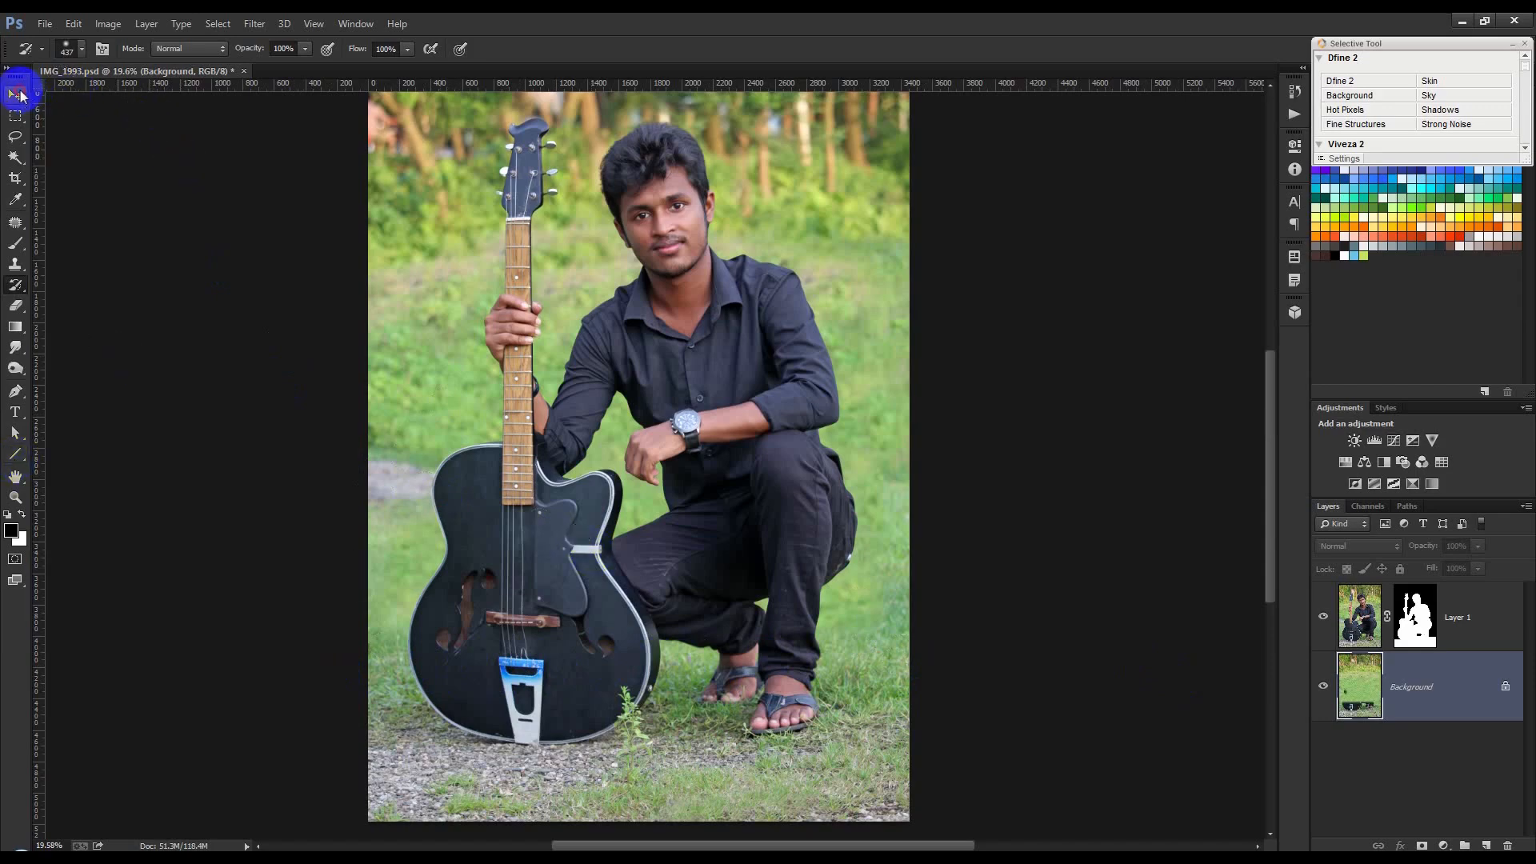
{"action": "left_click", "coordinate": [1323, 616]}
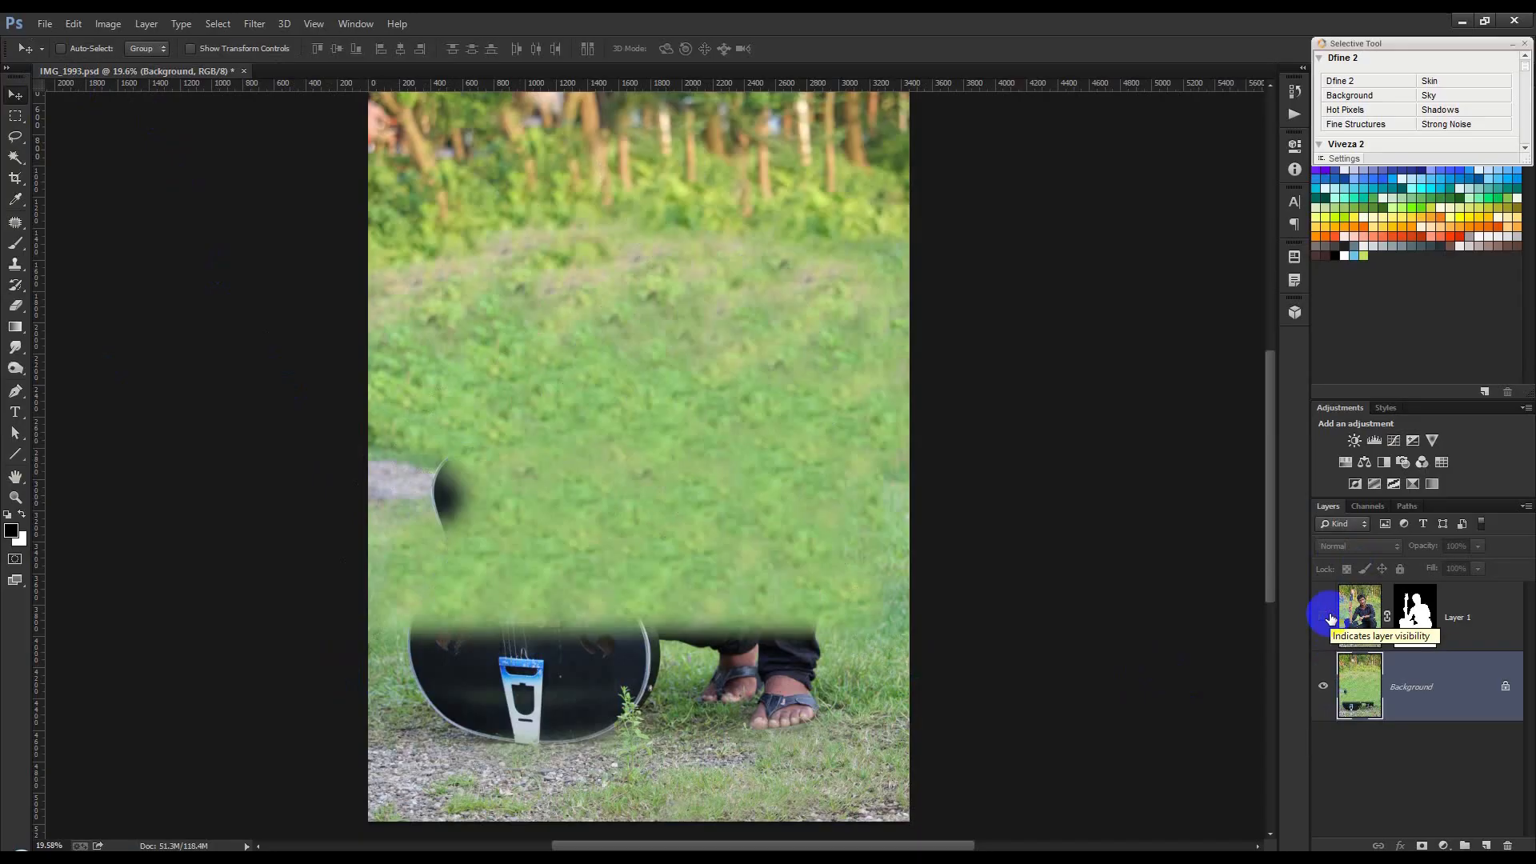
{"action": "left_click", "coordinate": [1324, 616]}
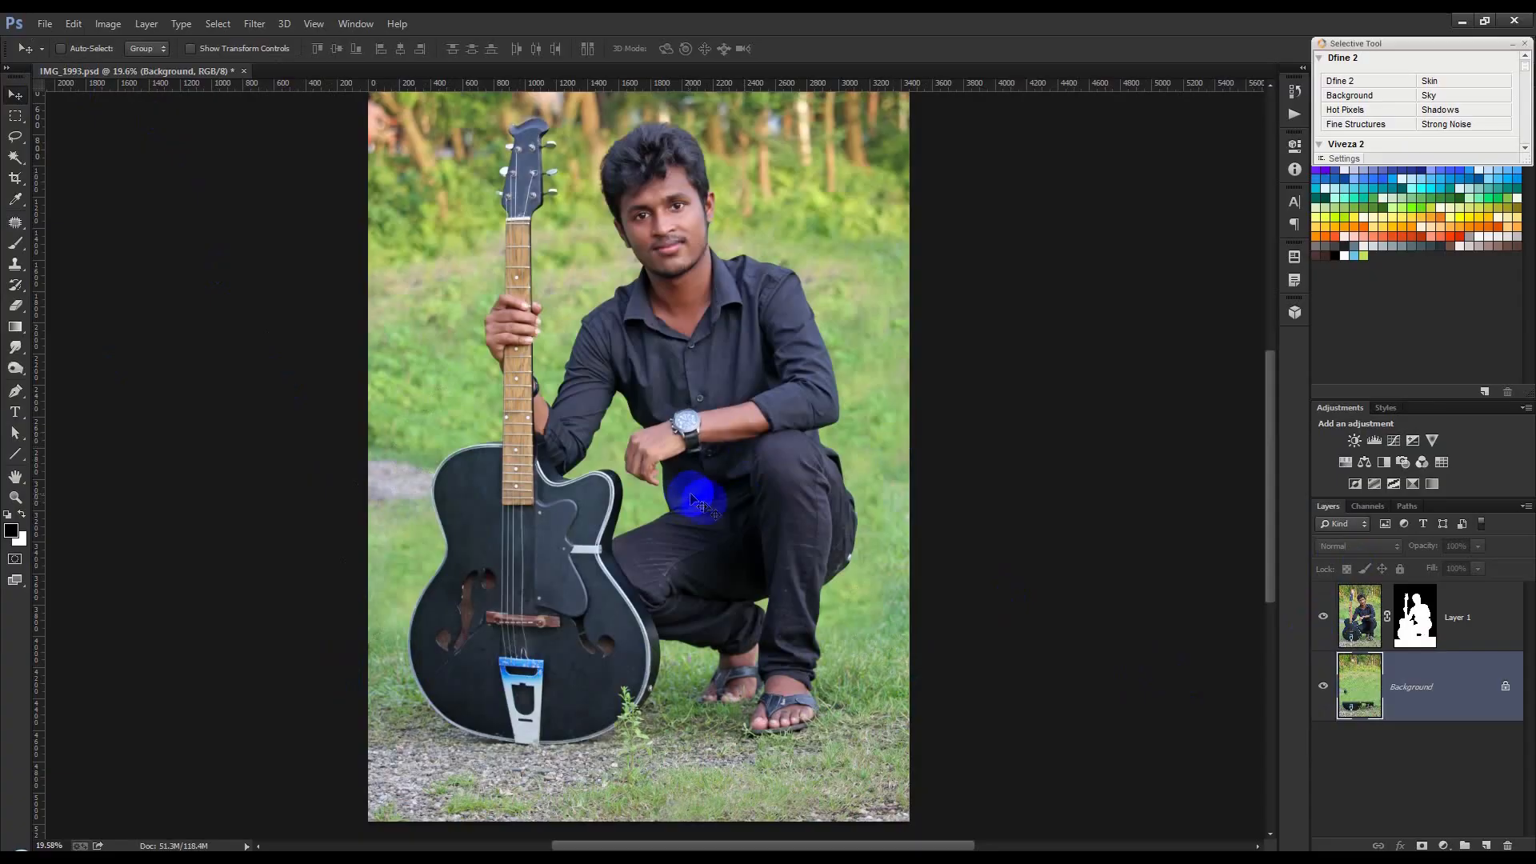
{"action": "scroll", "coordinate": [700, 504], "scroll_direction": "down", "scroll_amount": 1}
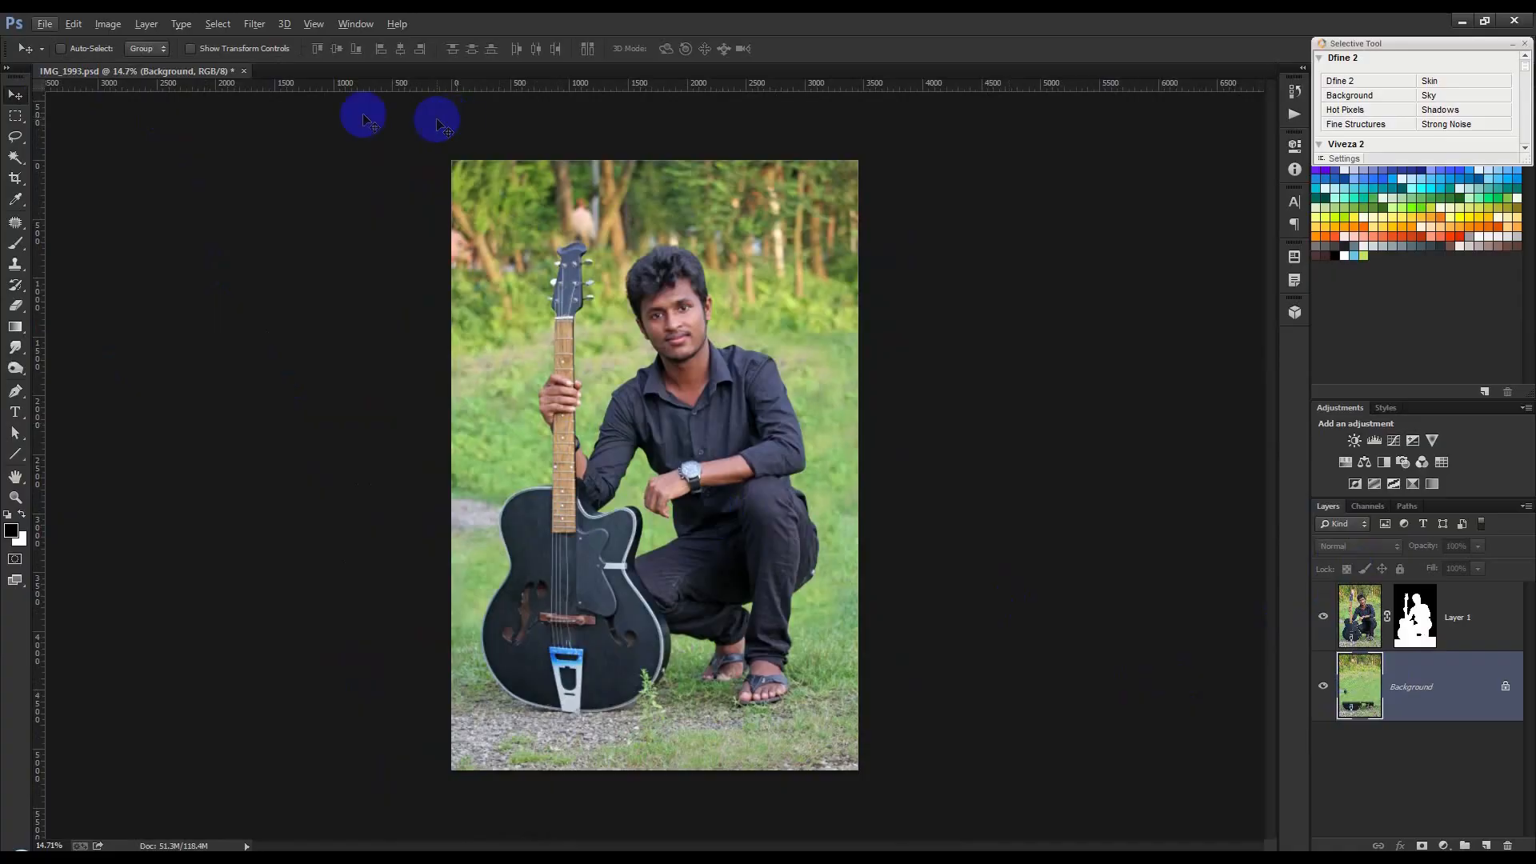
{"action": "left_click", "coordinate": [266, 24]}
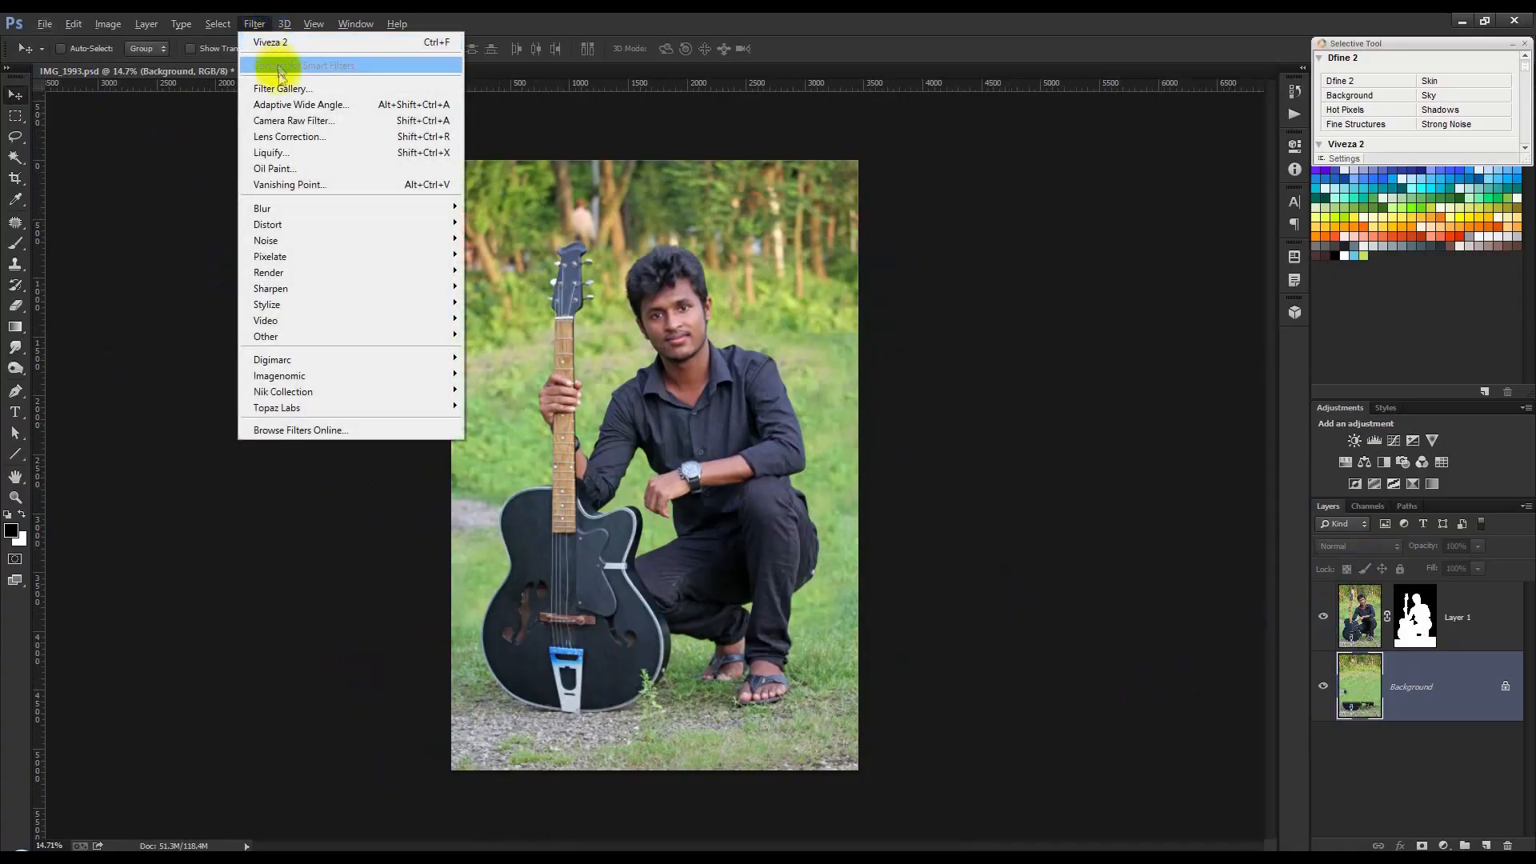
{"action": "mouse_move", "coordinate": [280, 208]}
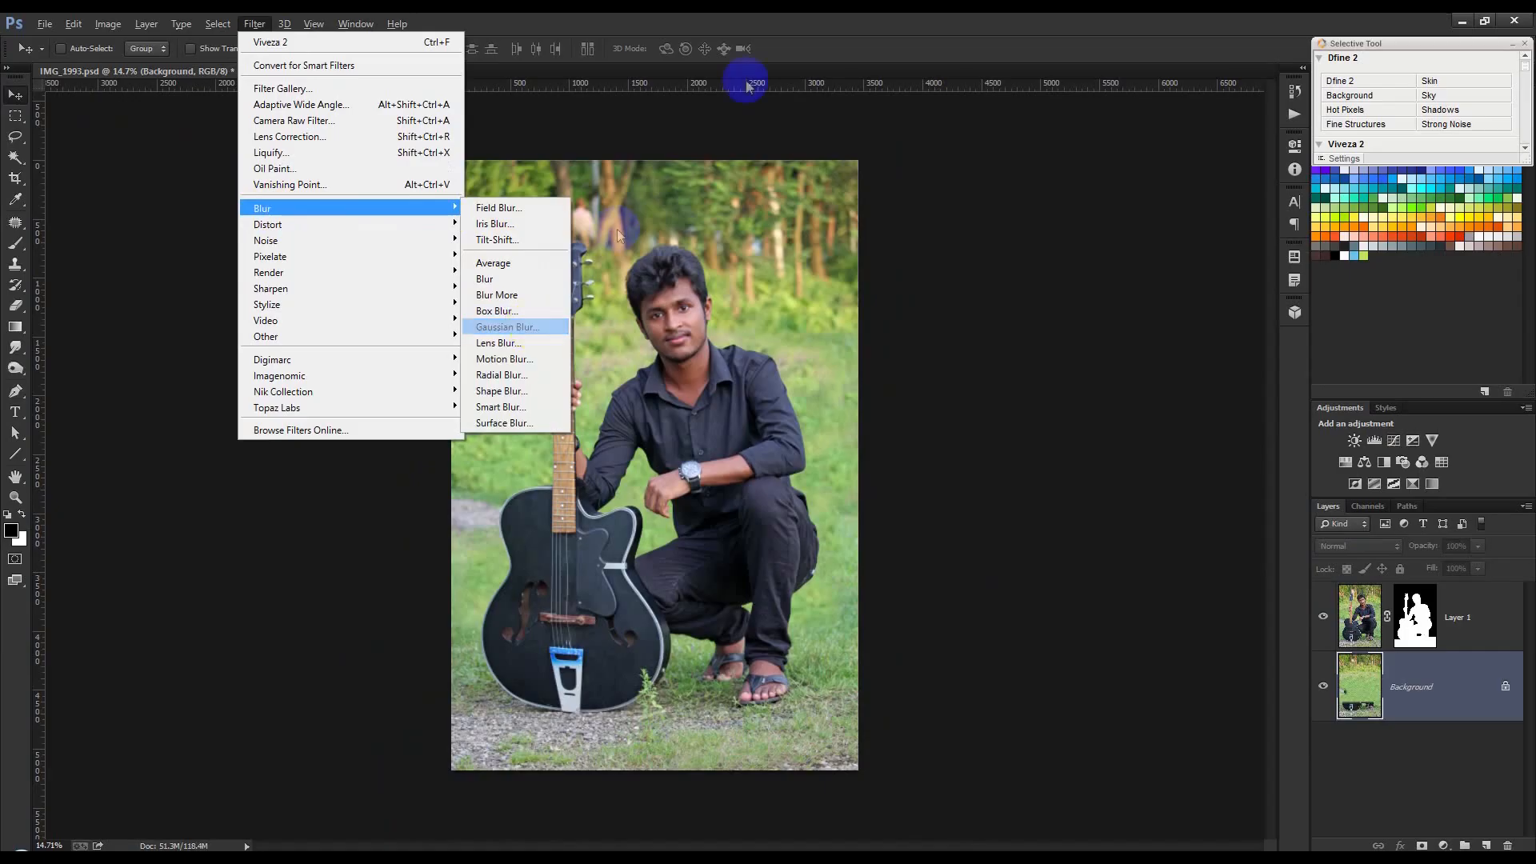
{"action": "left_click", "coordinate": [774, 24]}
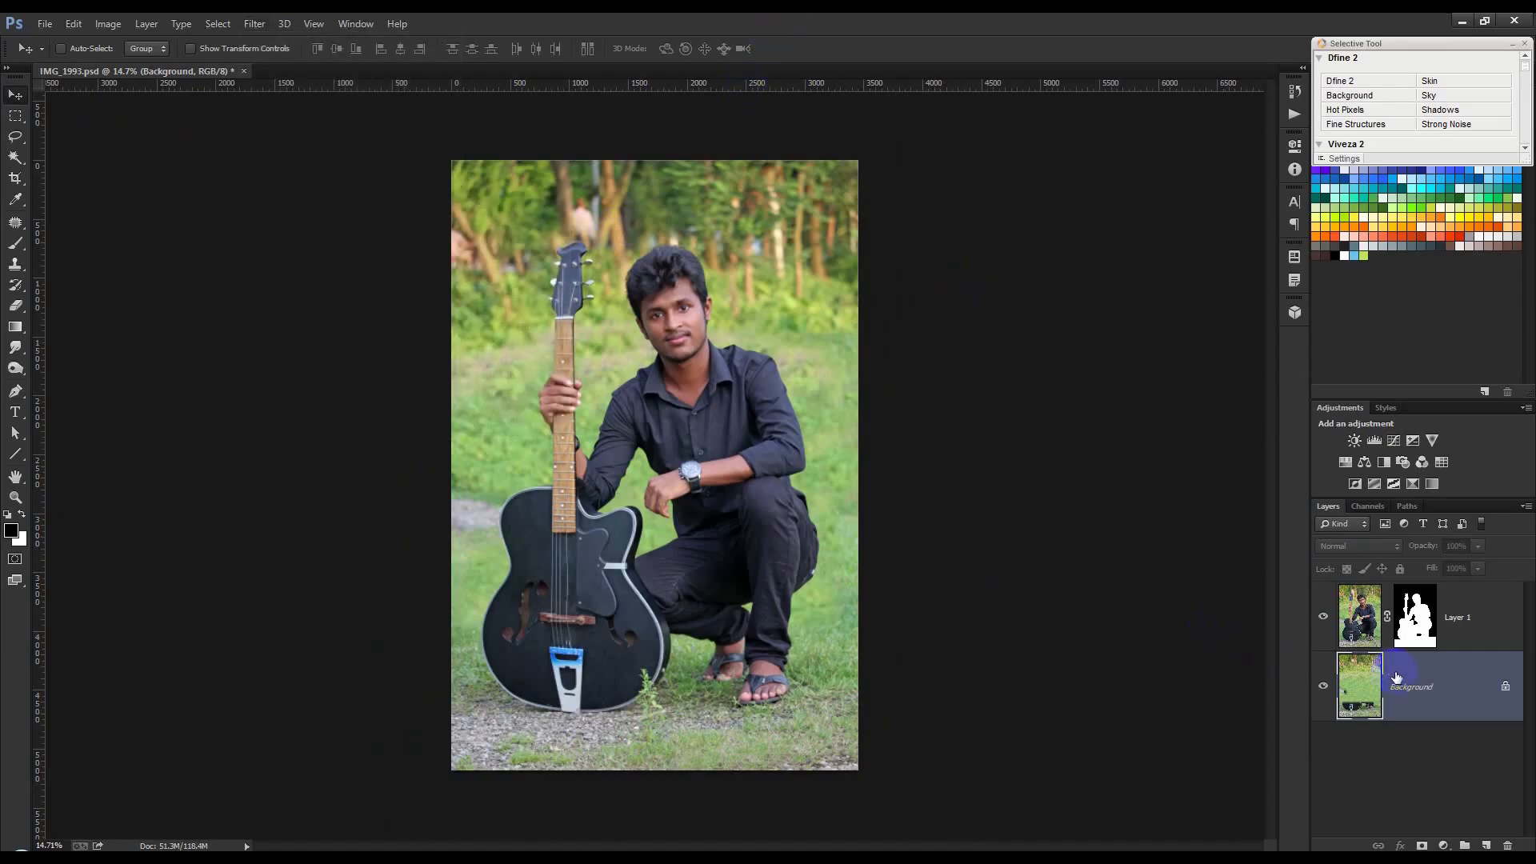
Step: Duplicate the Background layer and apply a strong Gaussian Blur to the copy
{"action": "key", "text": "ctrl+j"}
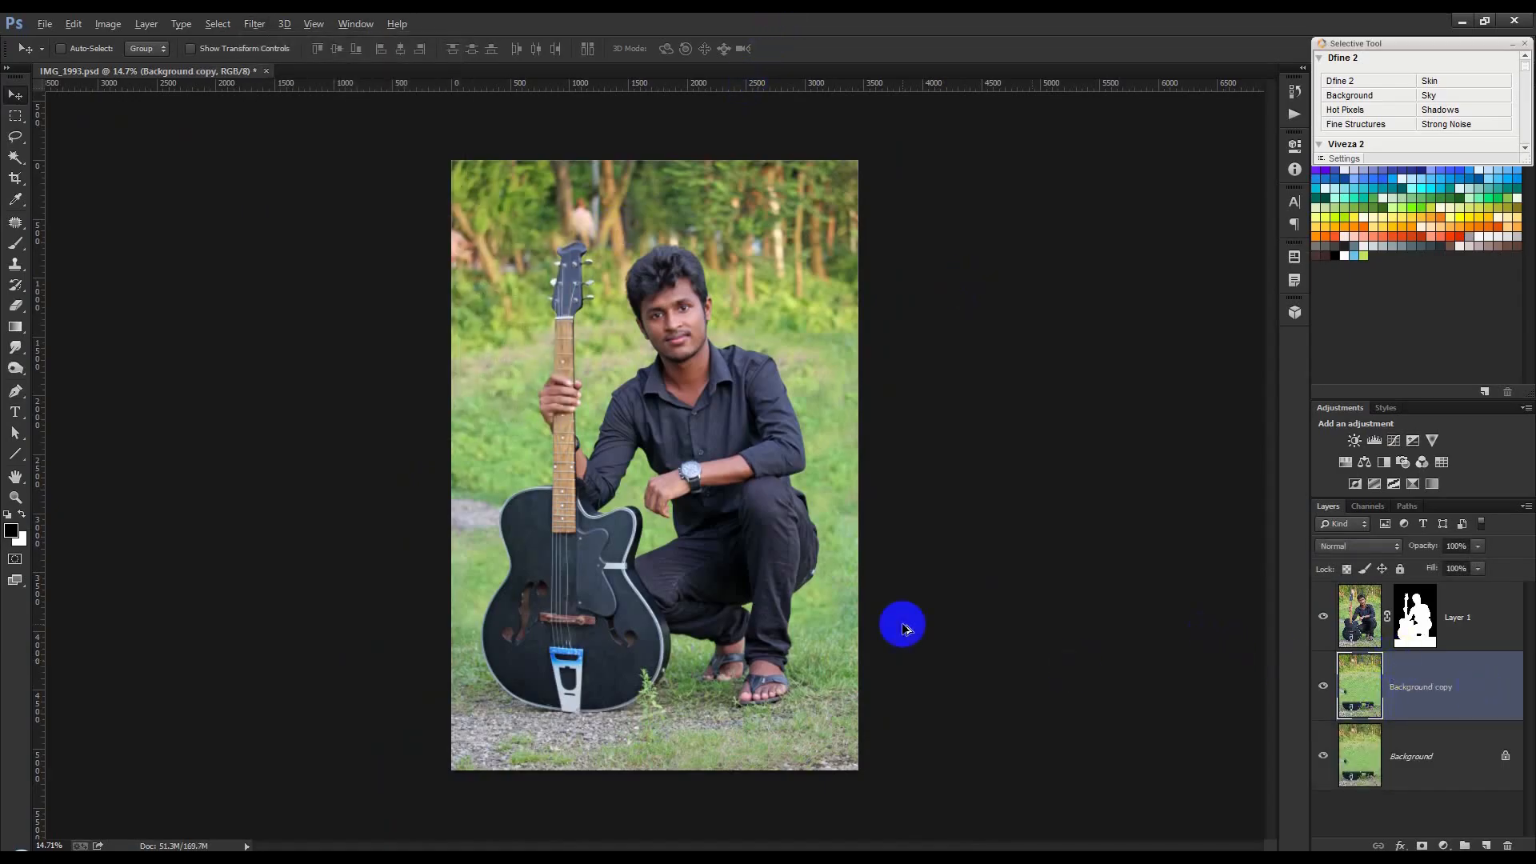
{"action": "key", "text": "ctrl+0"}
{"action": "left_click", "coordinate": [254, 23]}
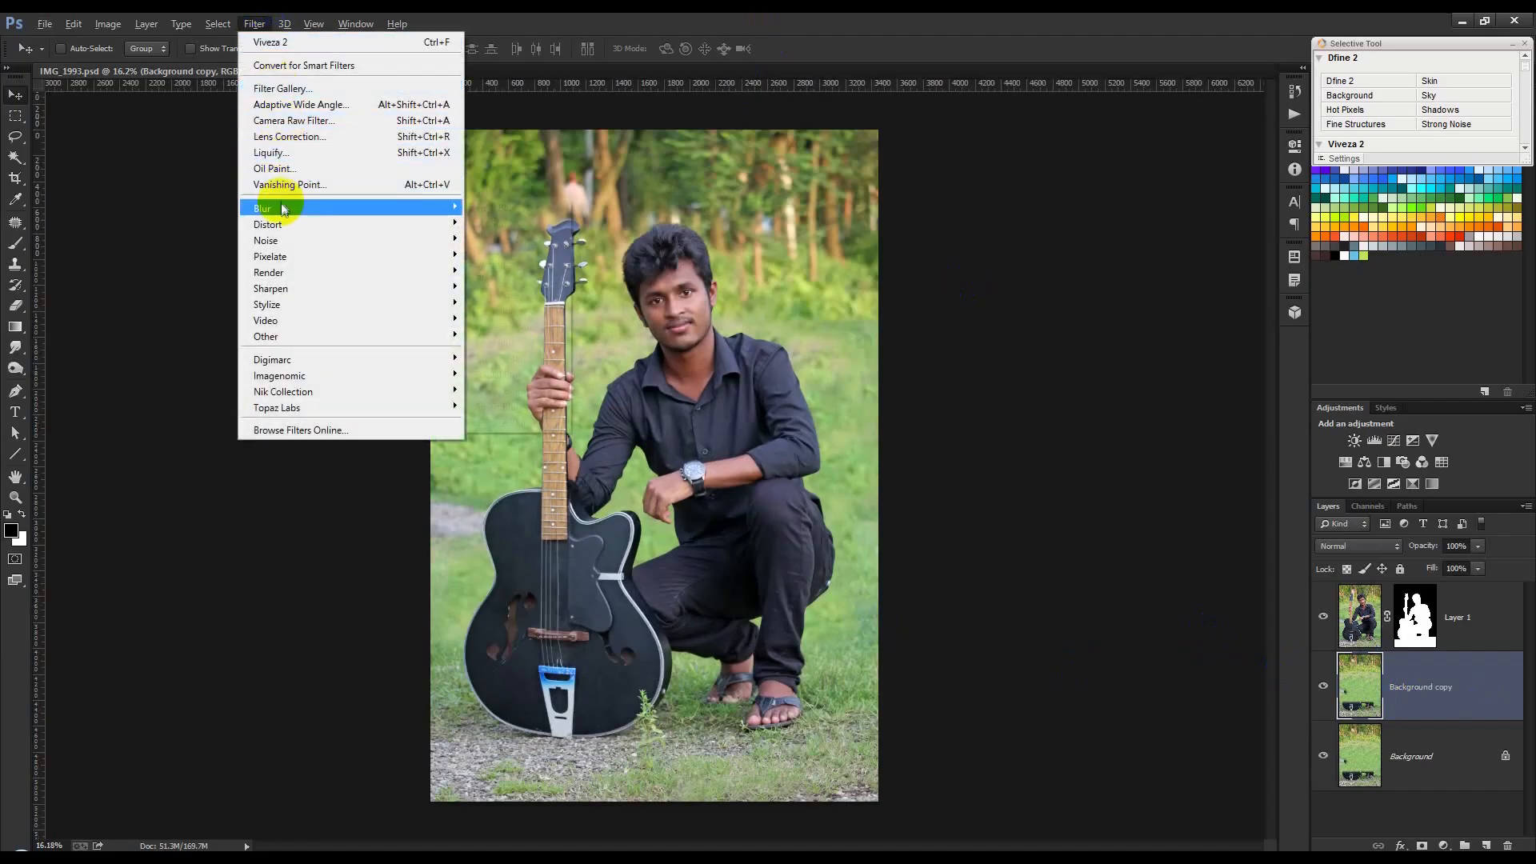
{"action": "mouse_move", "coordinate": [280, 208]}
{"action": "left_click", "coordinate": [552, 326]}
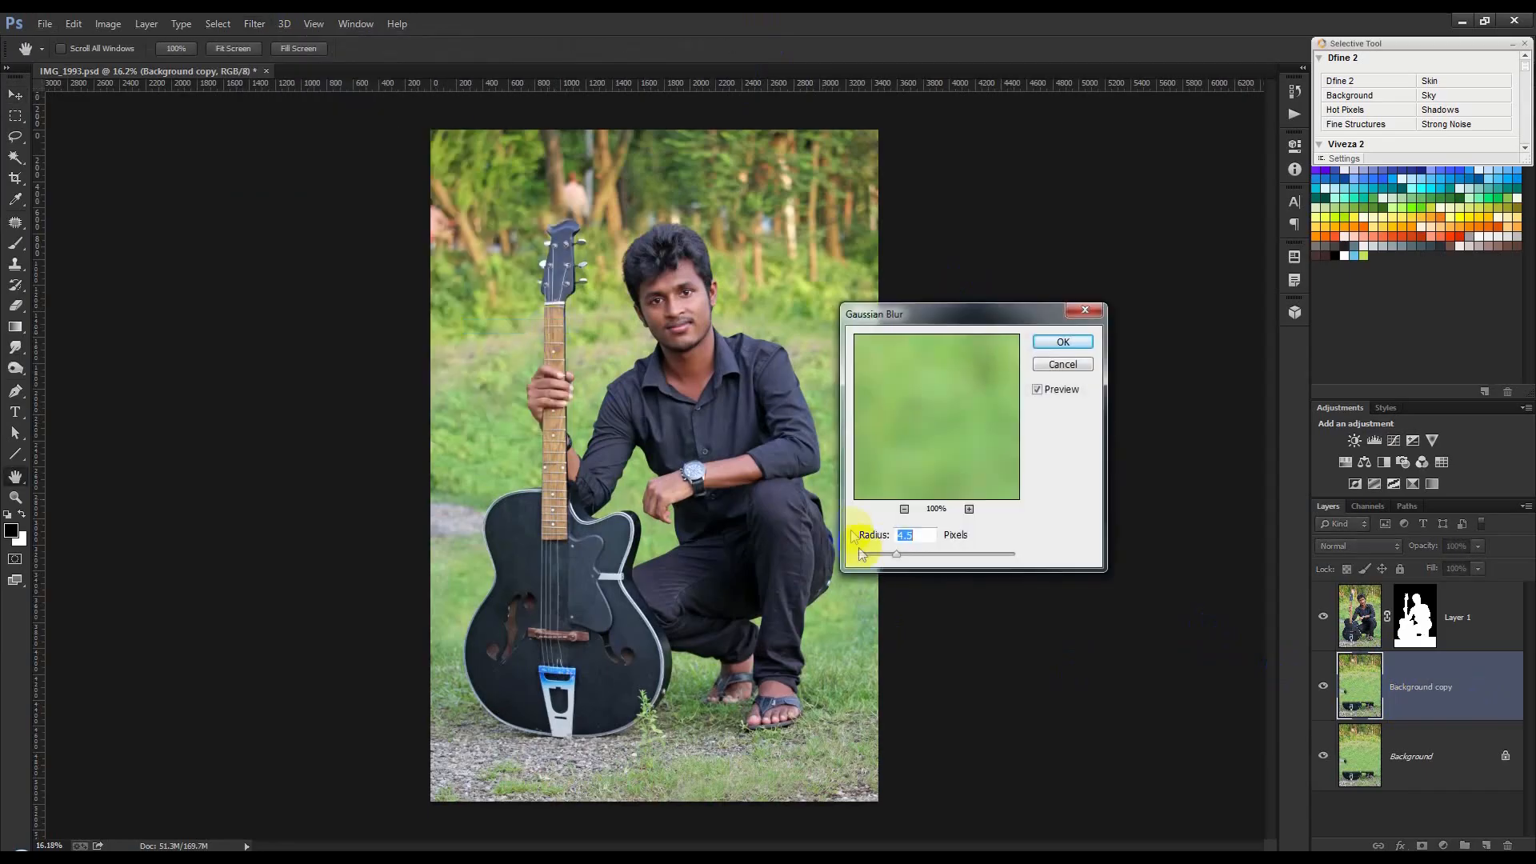
{"action": "left_click_drag", "start_coordinate": [906, 560], "coordinate": [947, 560]}
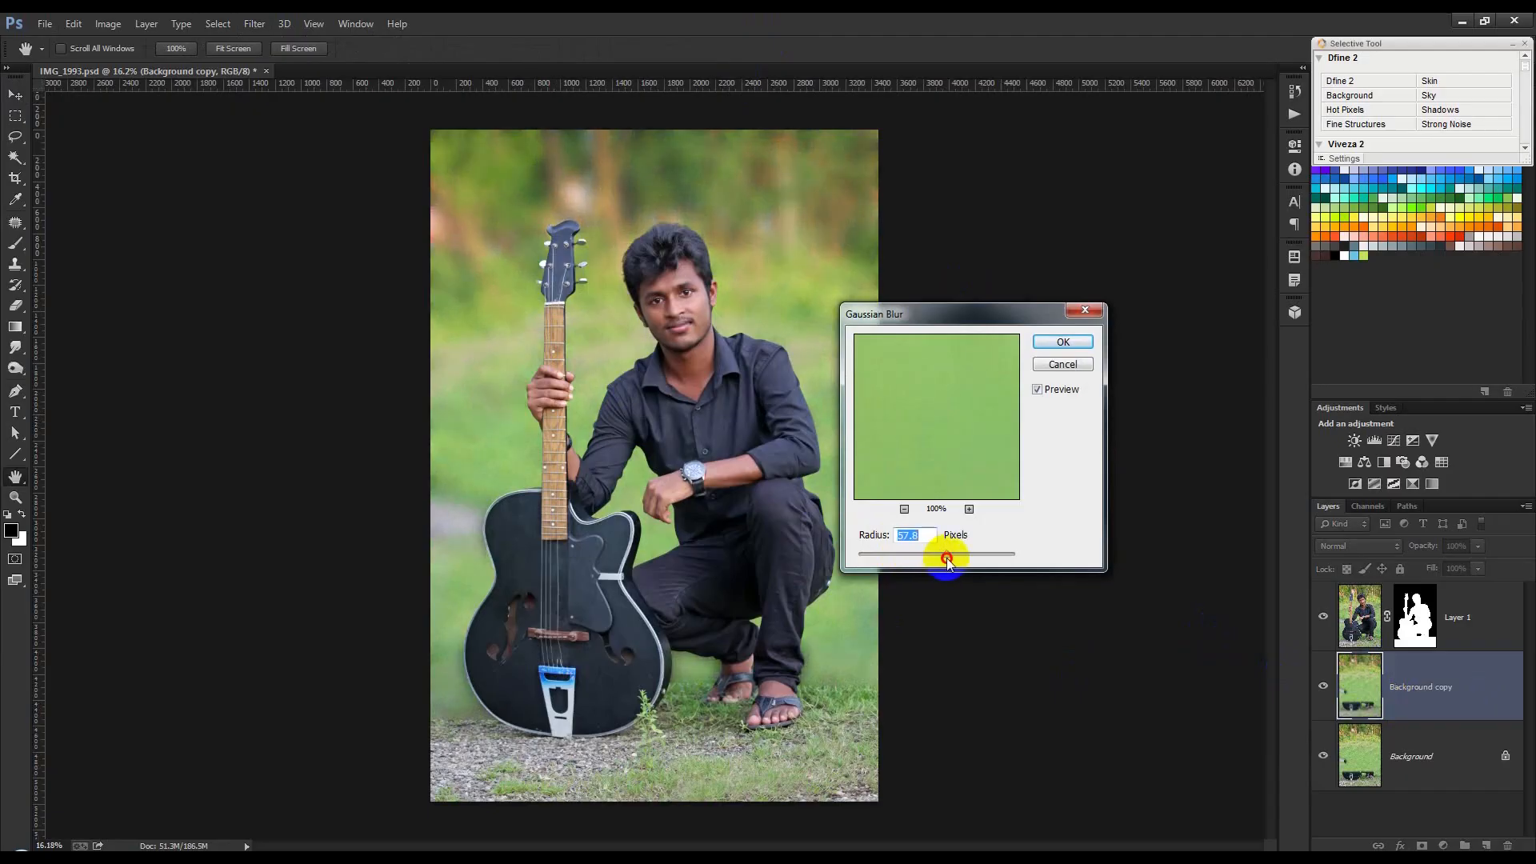
{"action": "left_click_drag", "start_coordinate": [949, 560], "coordinate": [928, 560]}
{"action": "left_click", "coordinate": [1081, 341]}
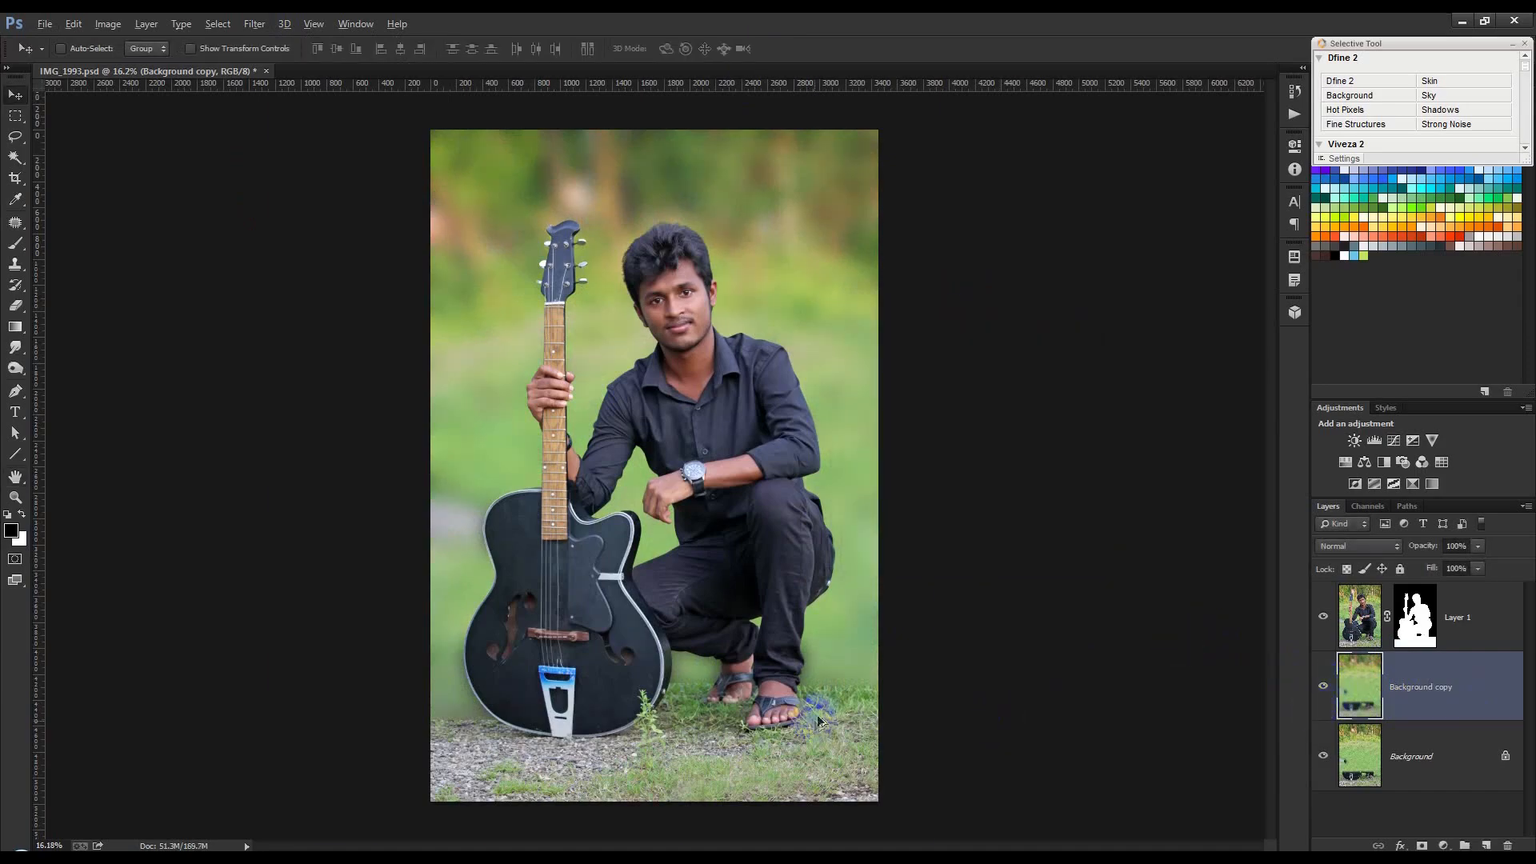
Step: Examine the blurred ground near the feet and compare the image with the Background copy hidden and shown
{"action": "scroll", "coordinate": [815, 719], "scroll_direction": "up", "scroll_amount": 7}
{"action": "scroll", "coordinate": [720, 713], "scroll_direction": "down", "scroll_amount": 3}
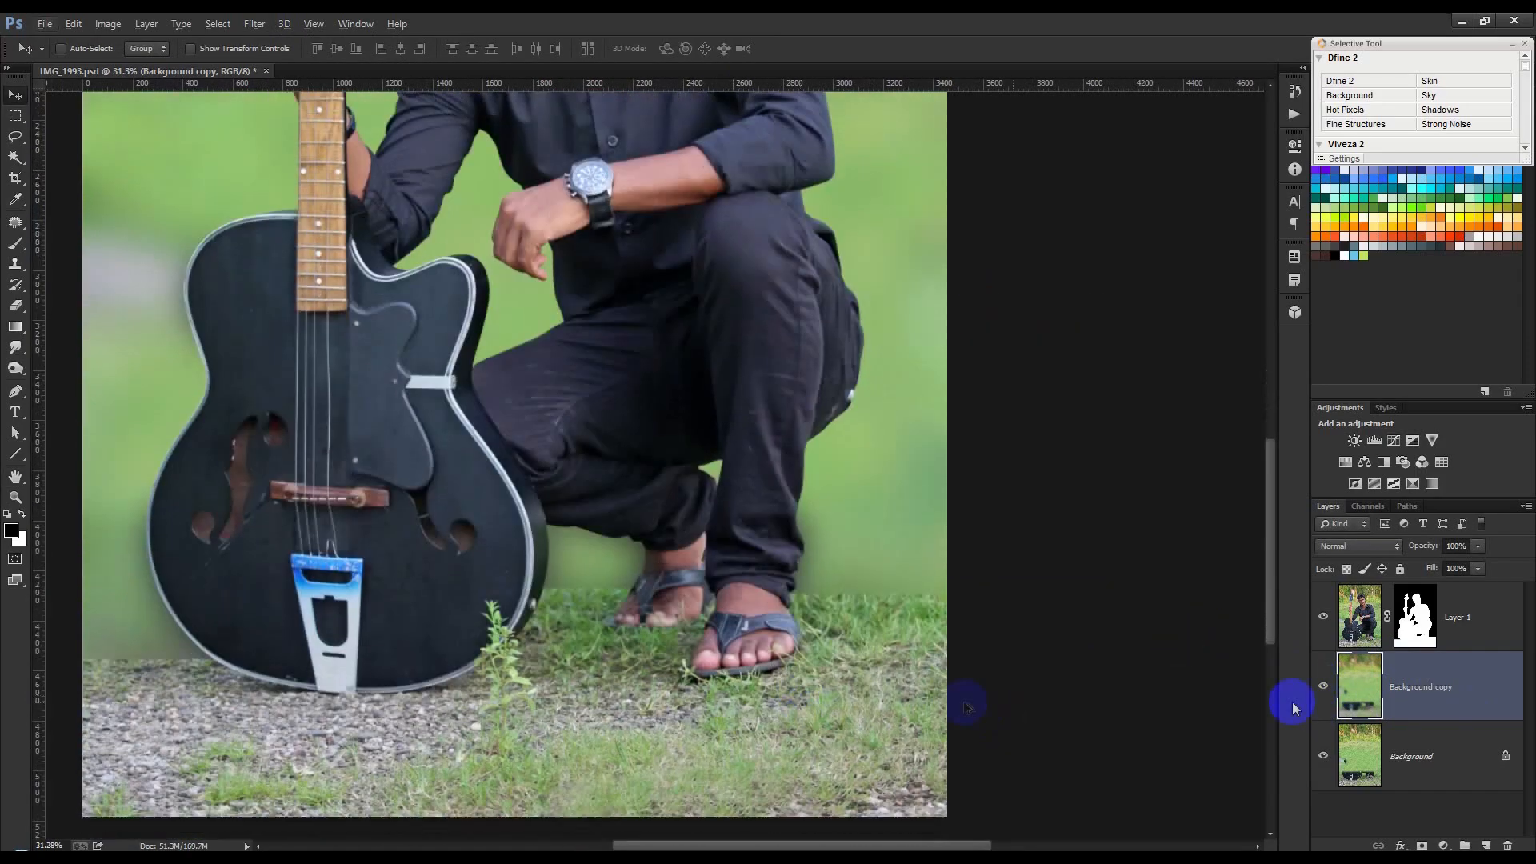
{"action": "scroll", "coordinate": [640, 625], "scroll_direction": "down", "scroll_amount": 6}
{"action": "left_click", "coordinate": [1319, 687]}
{"action": "left_click", "coordinate": [1317, 686]}
{"action": "left_click", "coordinate": [1318, 687]}
{"action": "left_click", "coordinate": [1319, 686]}
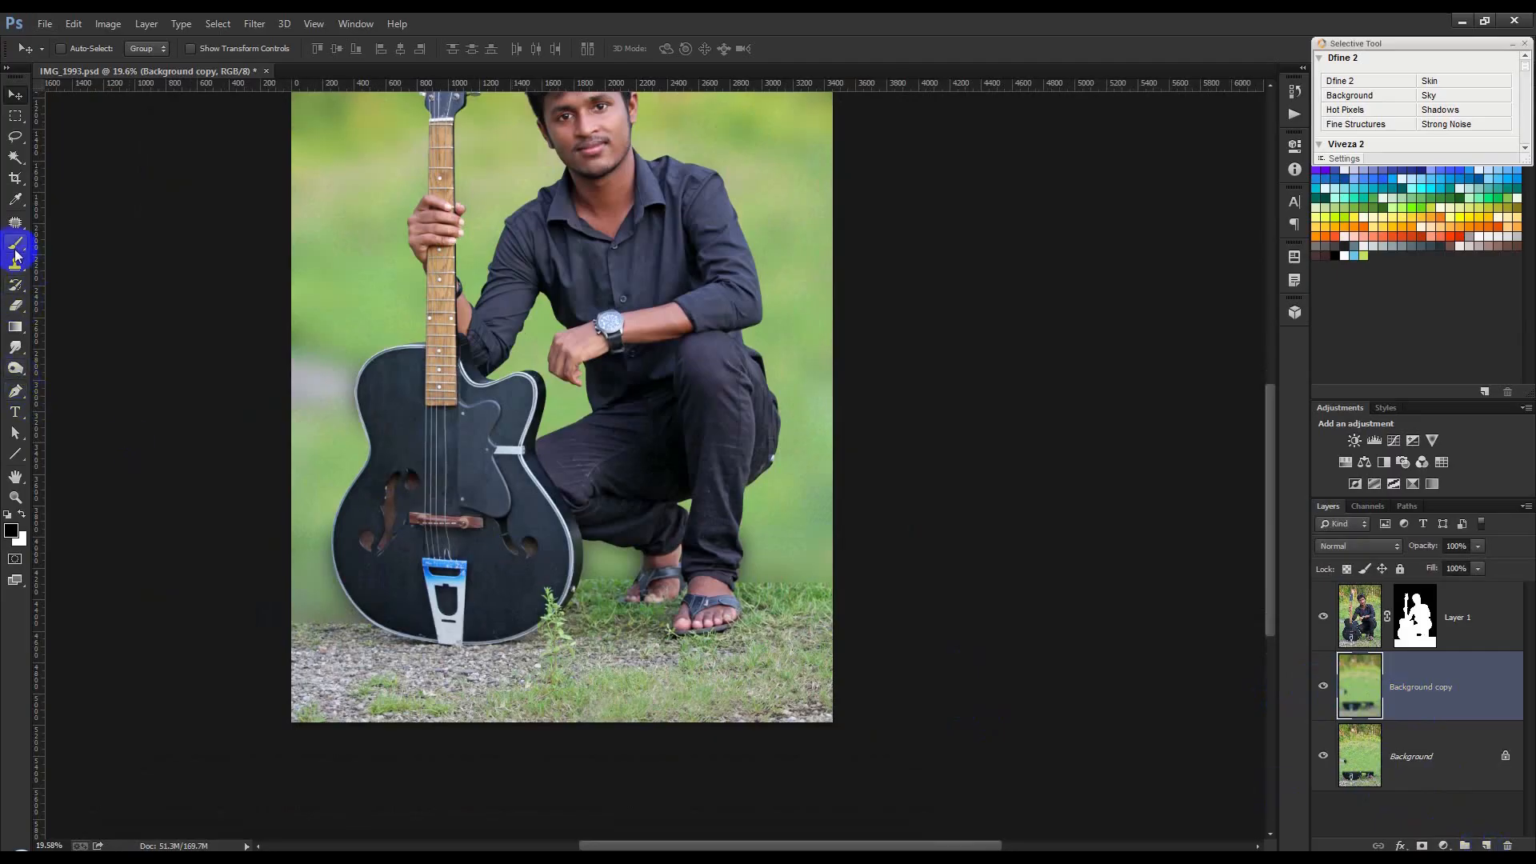
Step: Erase the blurred ground across the lower part of the Background copy with a 1053 px soft Eraser at 0% hardness
{"action": "left_click", "coordinate": [15, 314]}
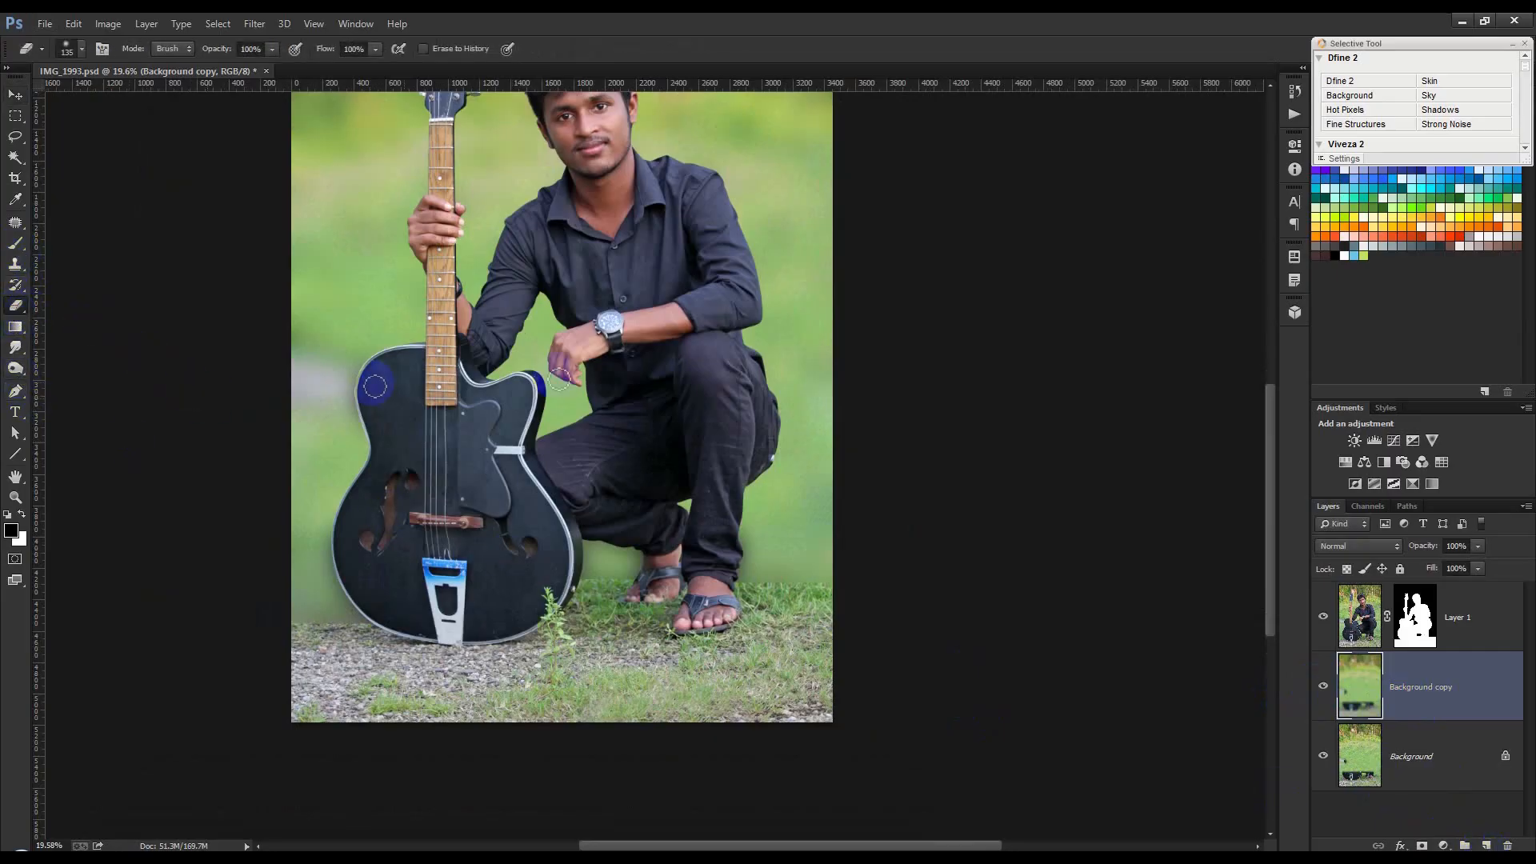
{"action": "right_click", "coordinate": [558, 374]}
{"action": "left_click", "coordinate": [700, 416]}
{"action": "left_click_drag", "start_coordinate": [700, 416], "coordinate": [724, 429]}
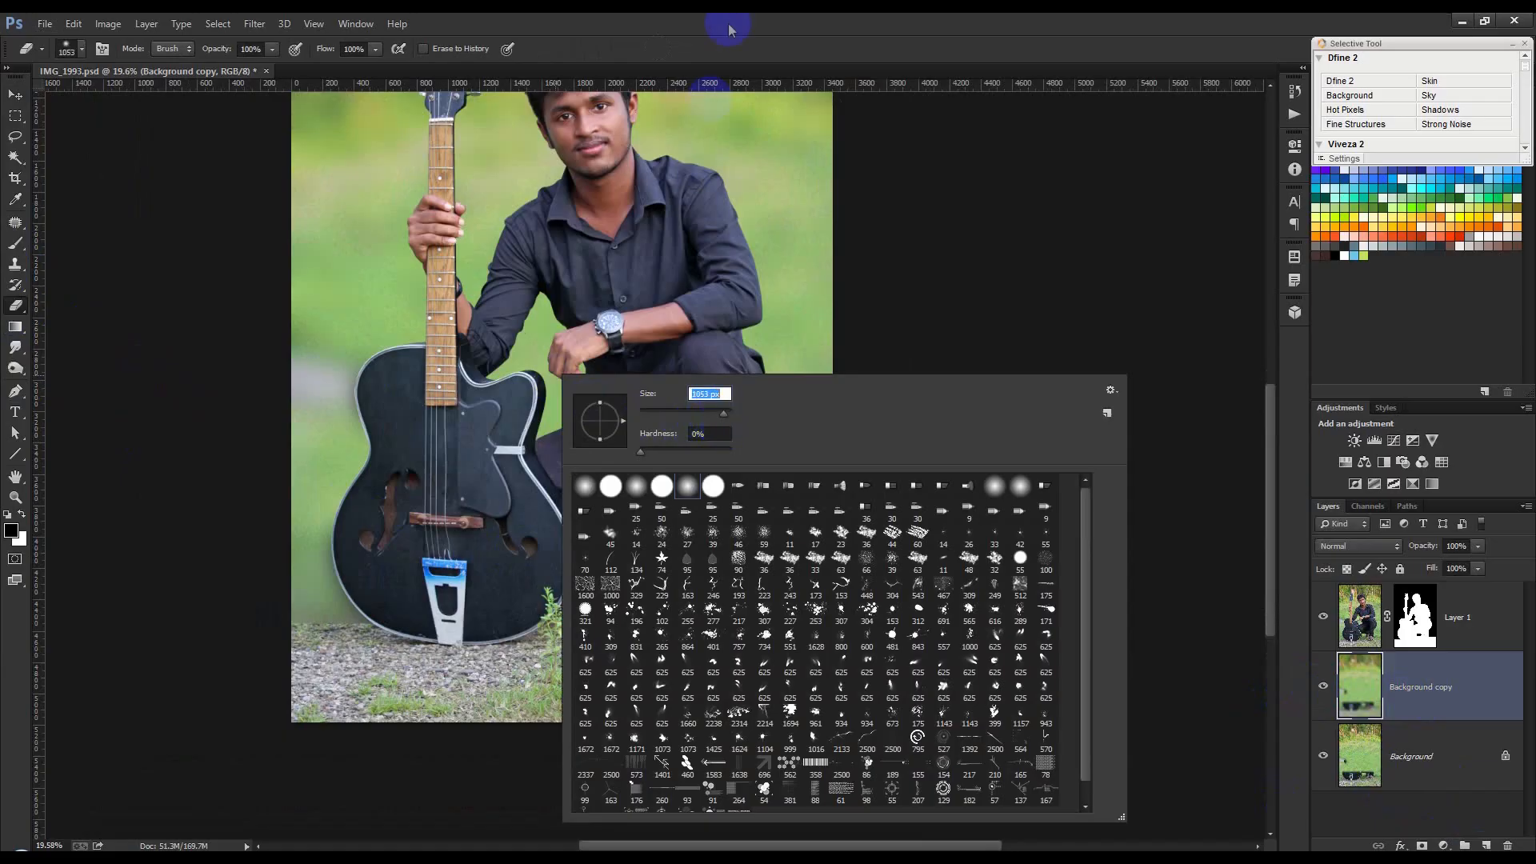
{"action": "left_click", "coordinate": [734, 16]}
{"action": "left_click_drag", "start_coordinate": [891, 624], "coordinate": [137, 617]}
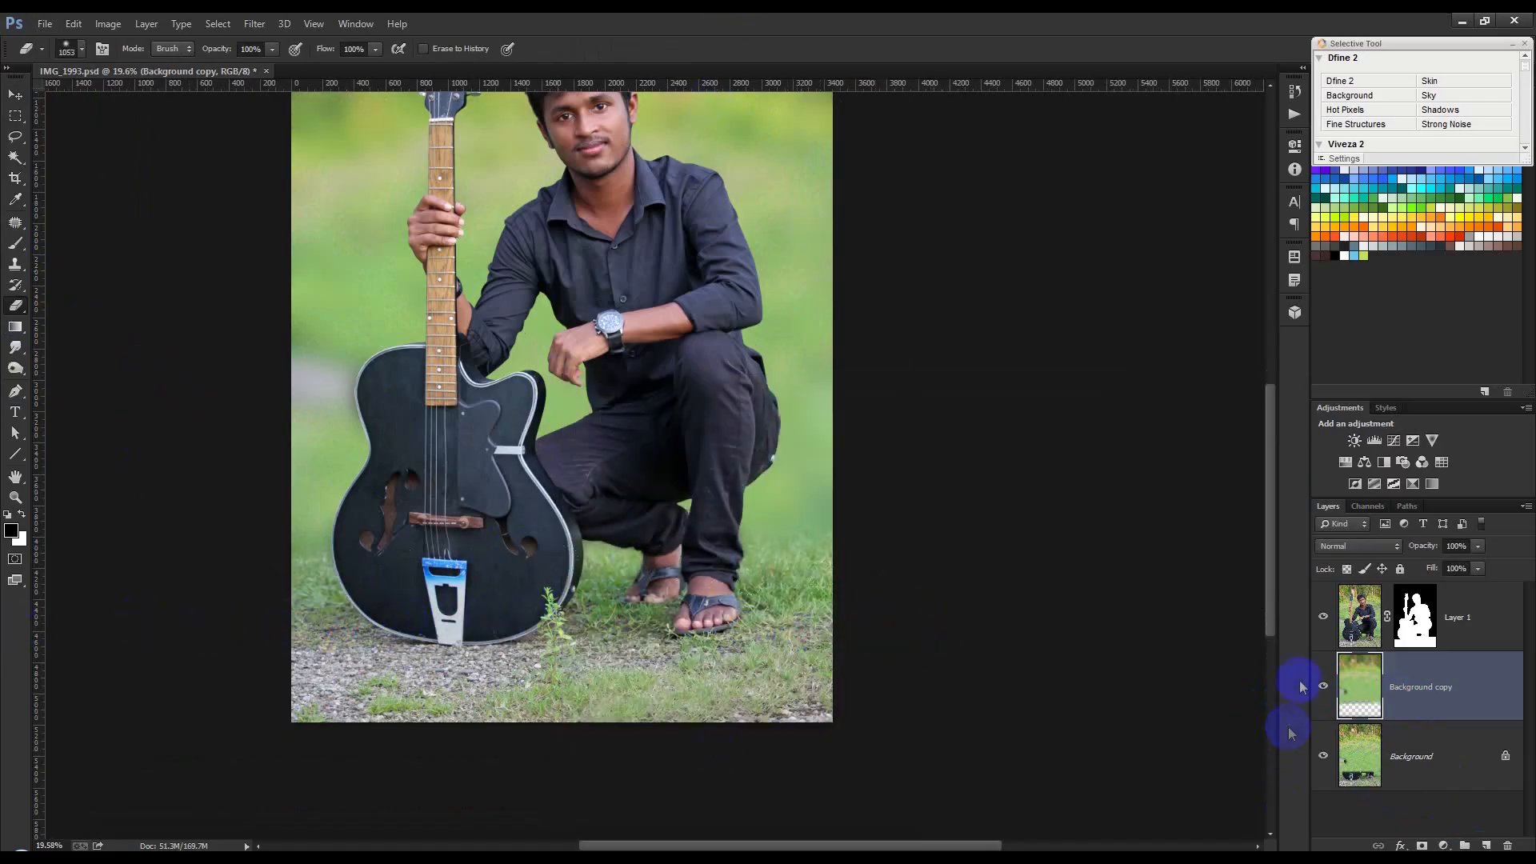
Step: Check the background with Layer 1 and the Background layer each hidden and shown again
{"action": "left_click", "coordinate": [1326, 618]}
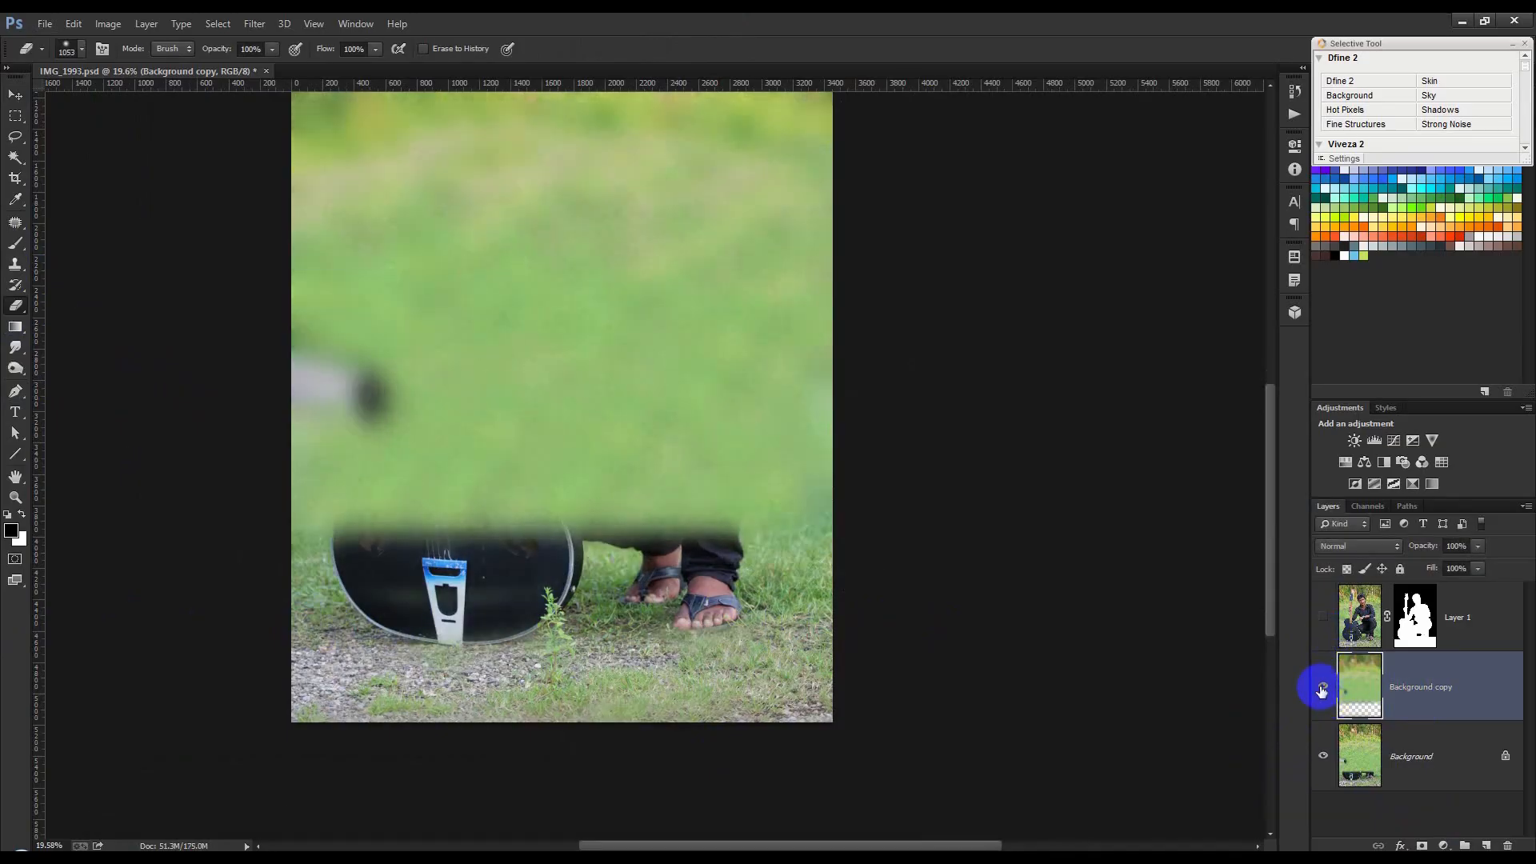
{"action": "left_click", "coordinate": [1324, 754]}
{"action": "left_click", "coordinate": [1324, 755]}
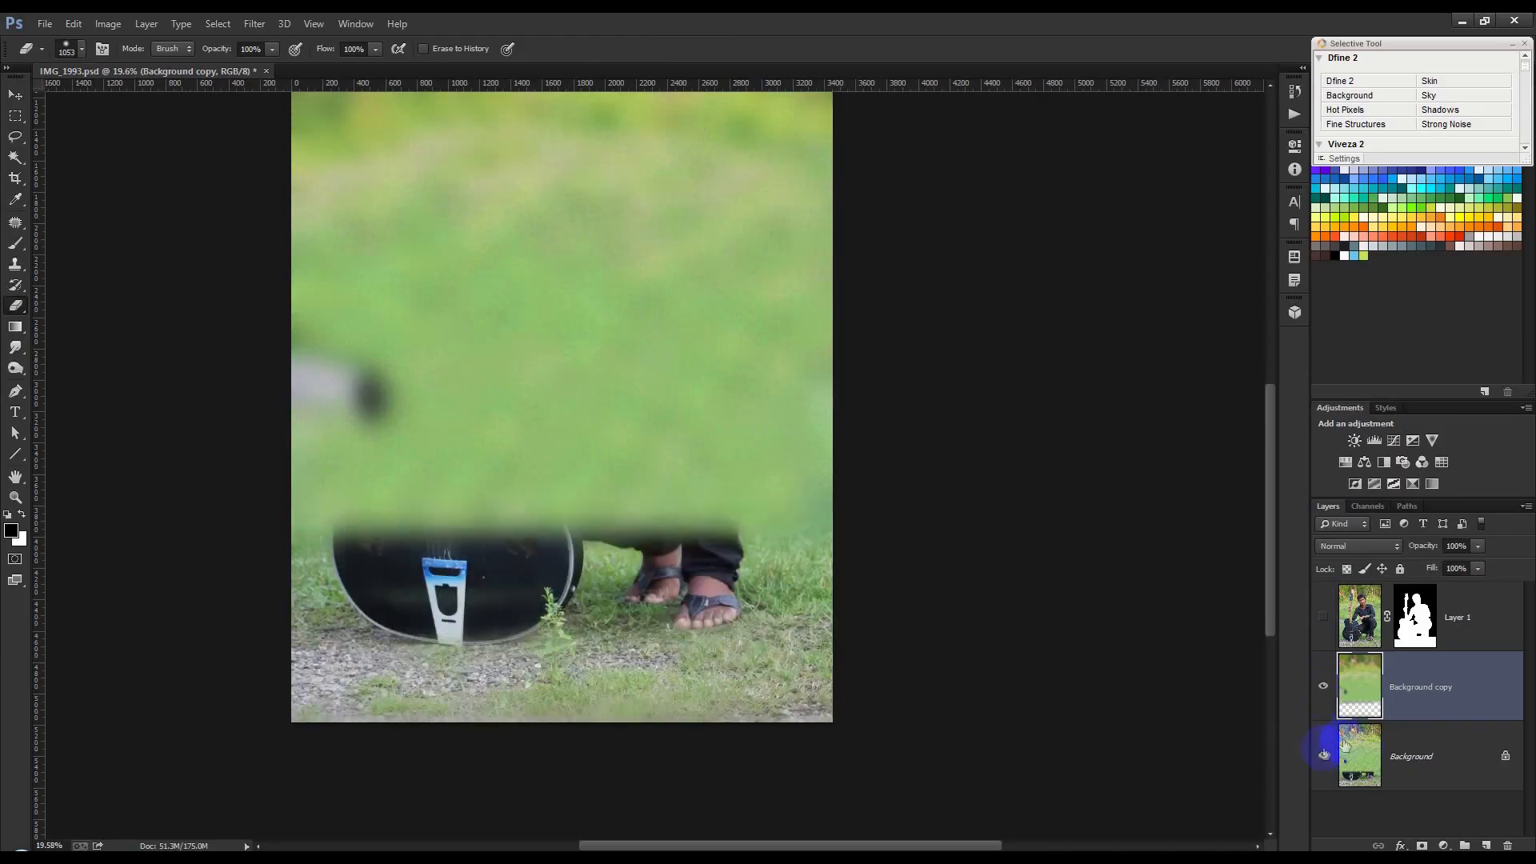
{"action": "left_click", "coordinate": [1324, 617]}
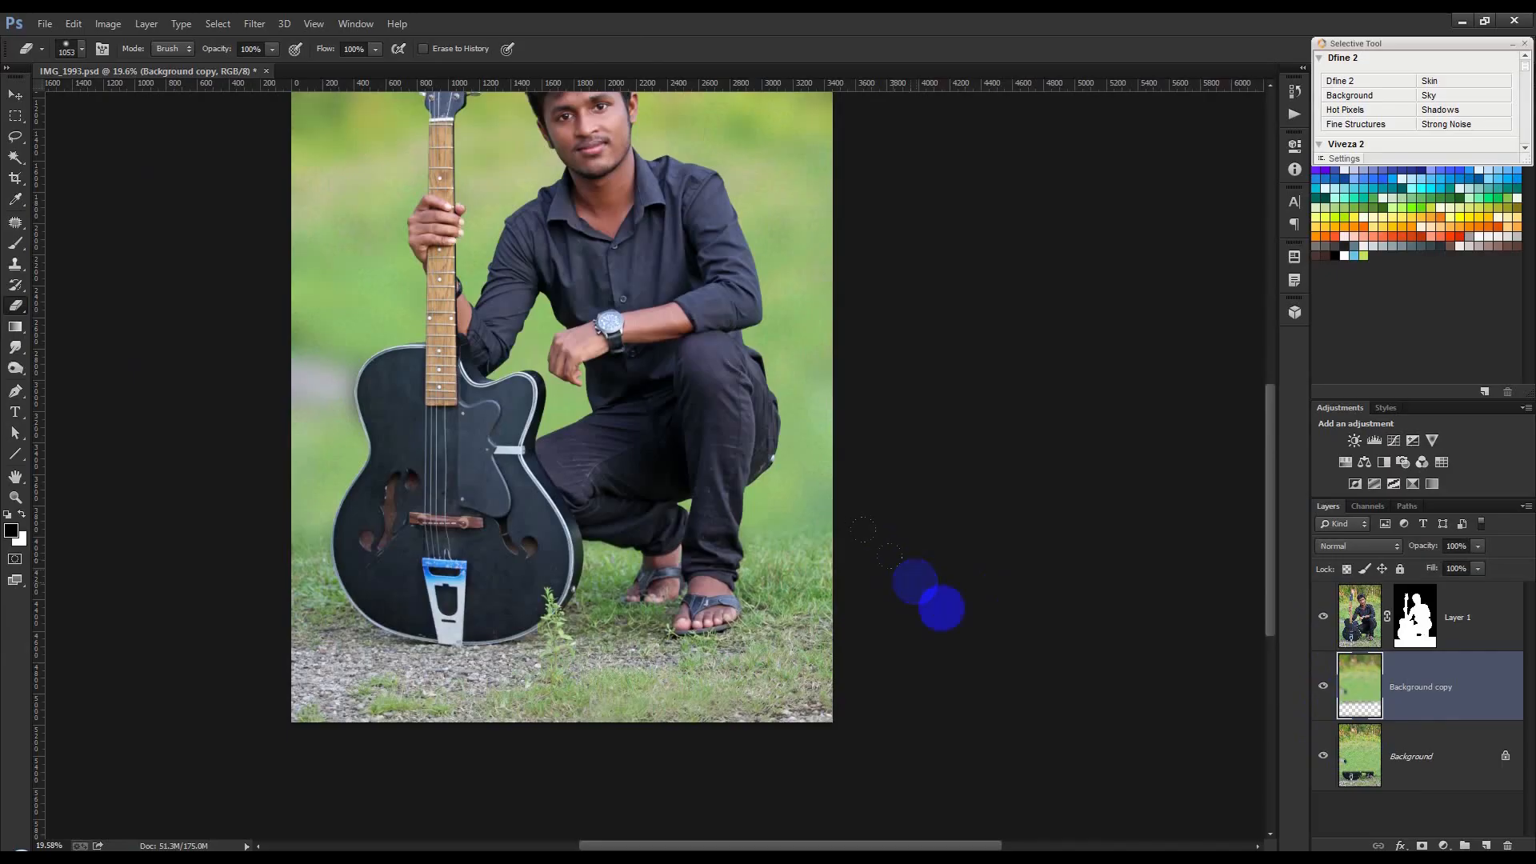
{"action": "scroll", "coordinate": [925, 584], "scroll_direction": "down", "scroll_amount": 2}
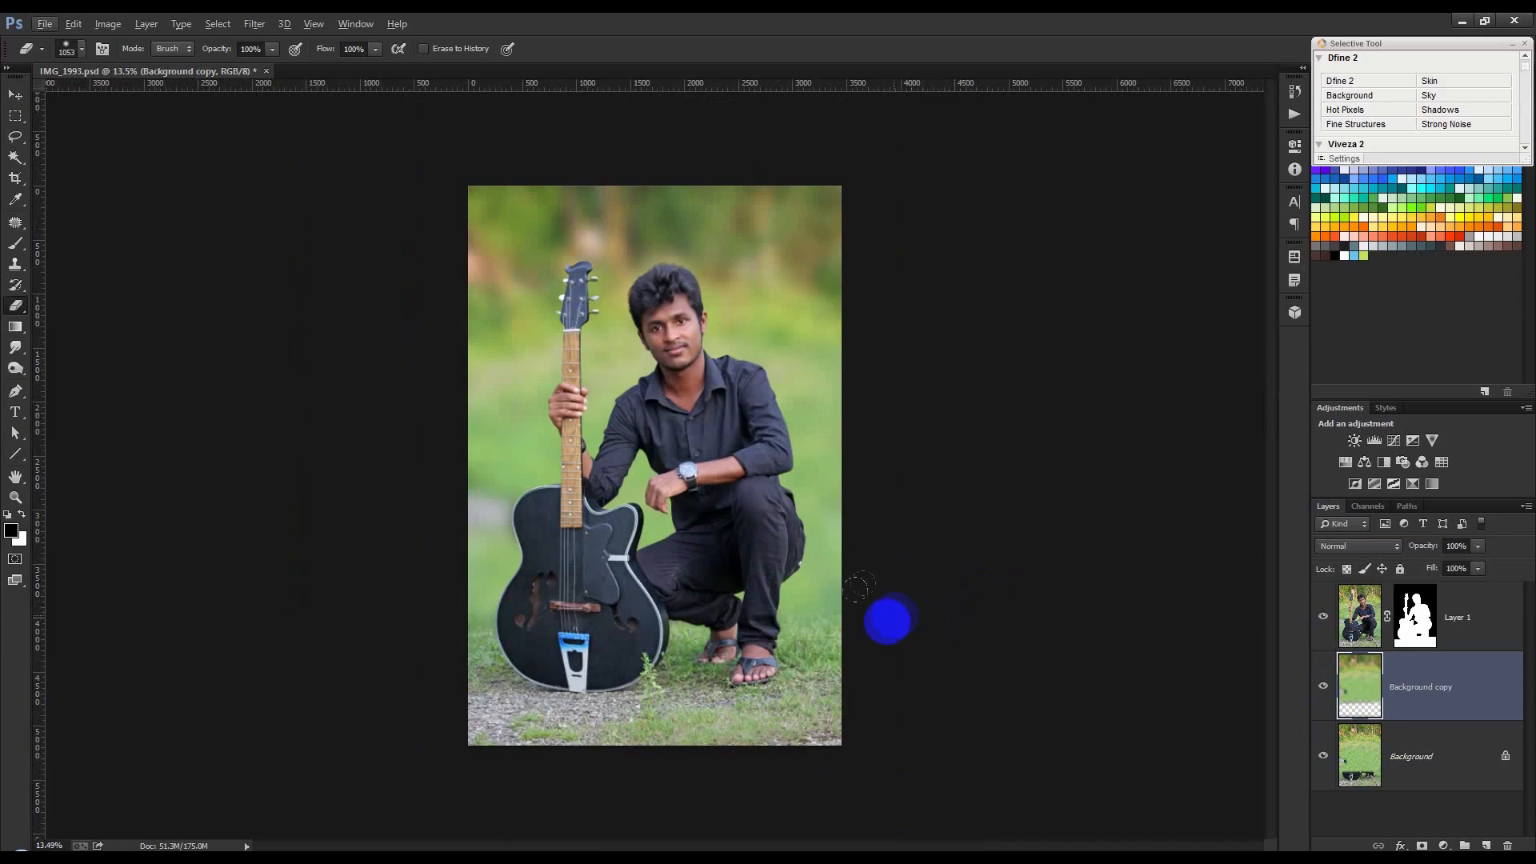
Step: Discard the blurred Background copy and compare the image with Layer 1 hidden and shown
{"action": "key", "text": "Delete"}
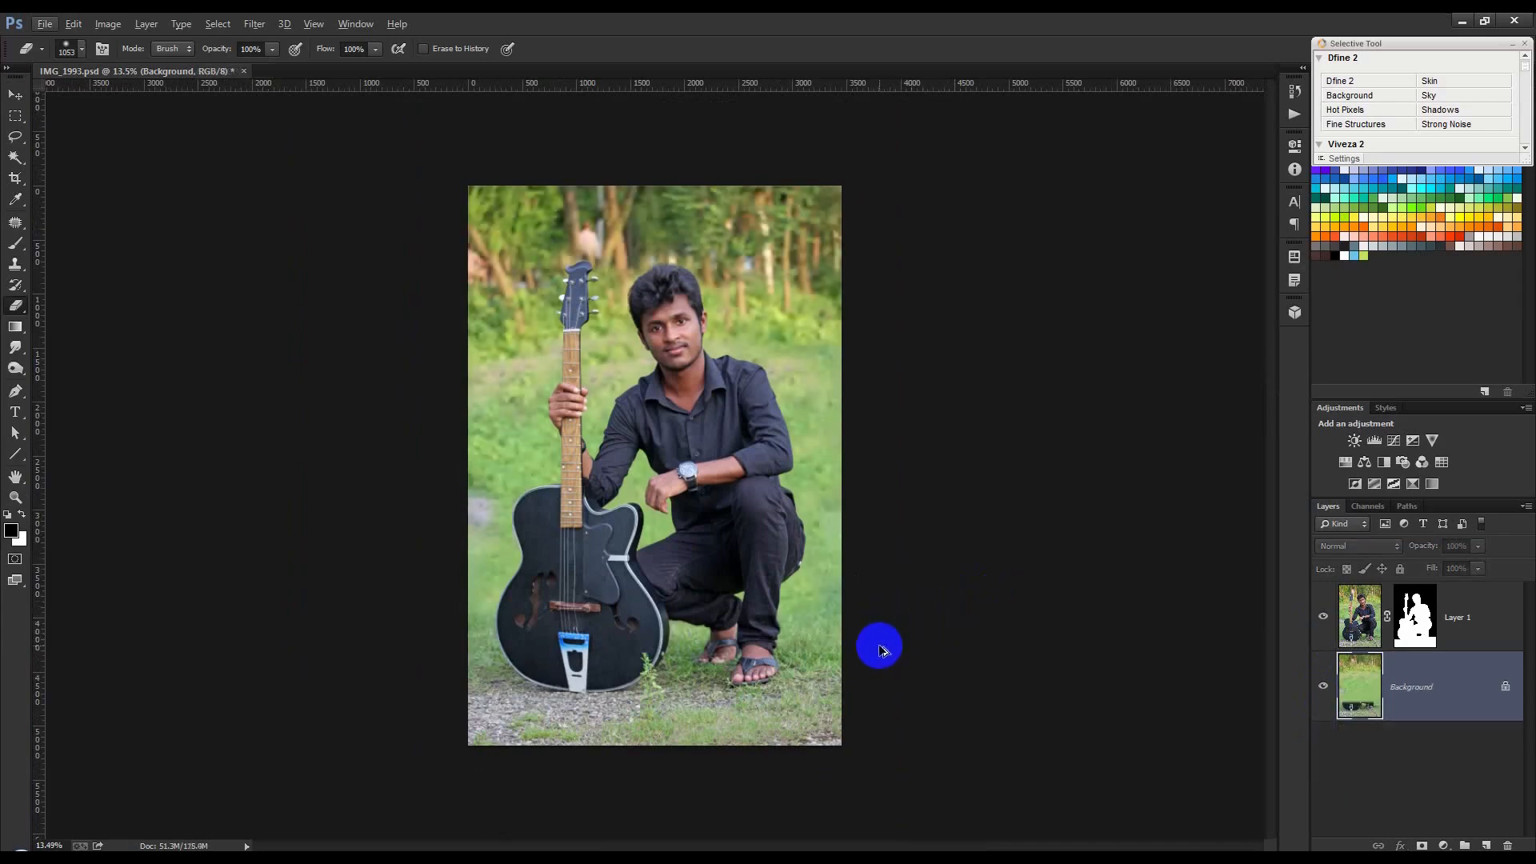
{"action": "left_click", "coordinate": [1322, 617]}
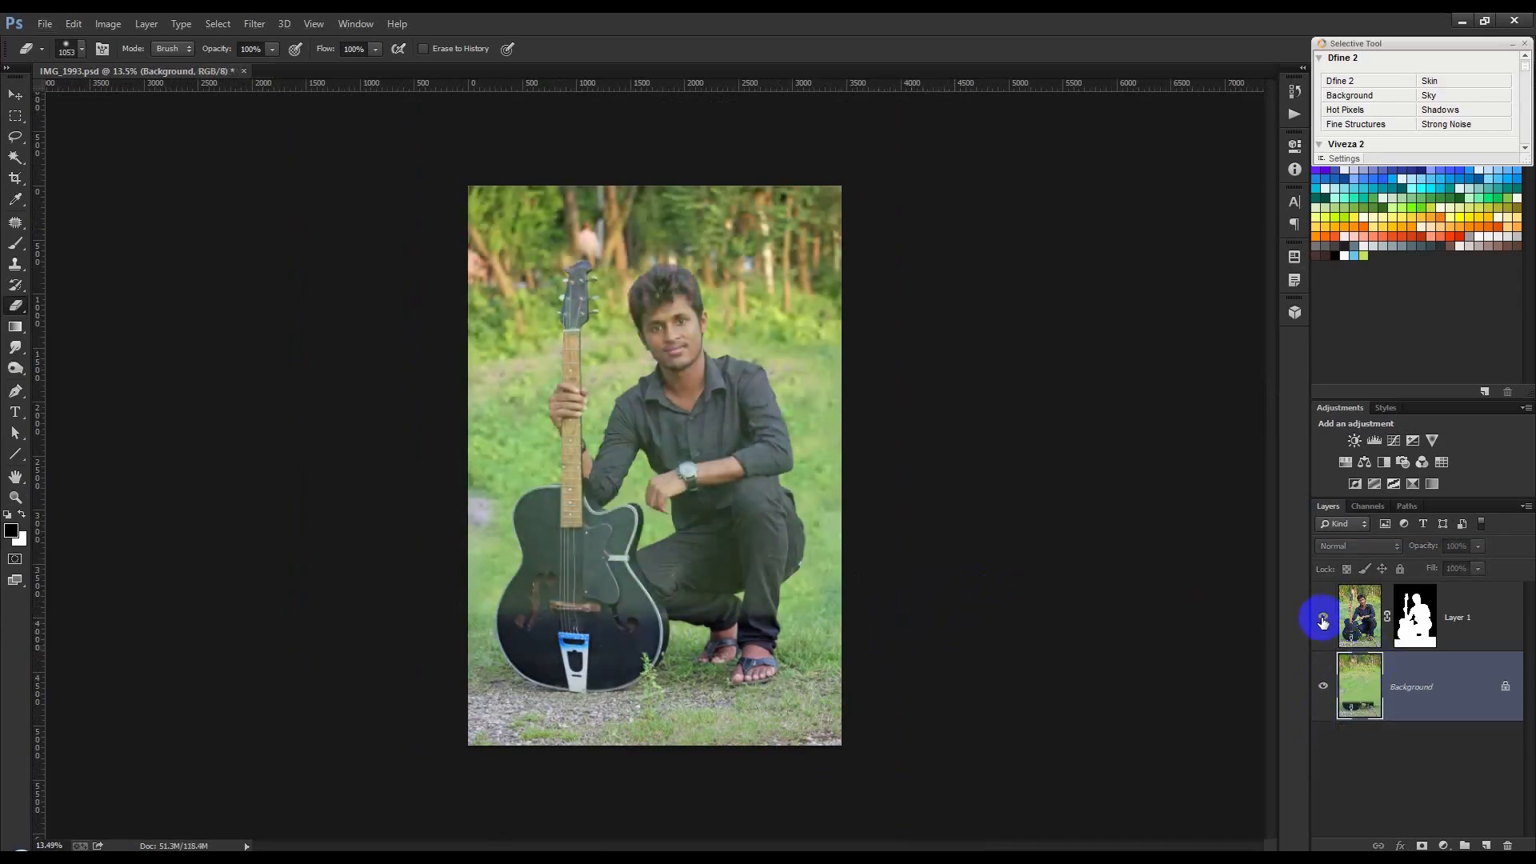
{"action": "left_click", "coordinate": [1328, 632]}
{"action": "left_click", "coordinate": [1328, 632]}
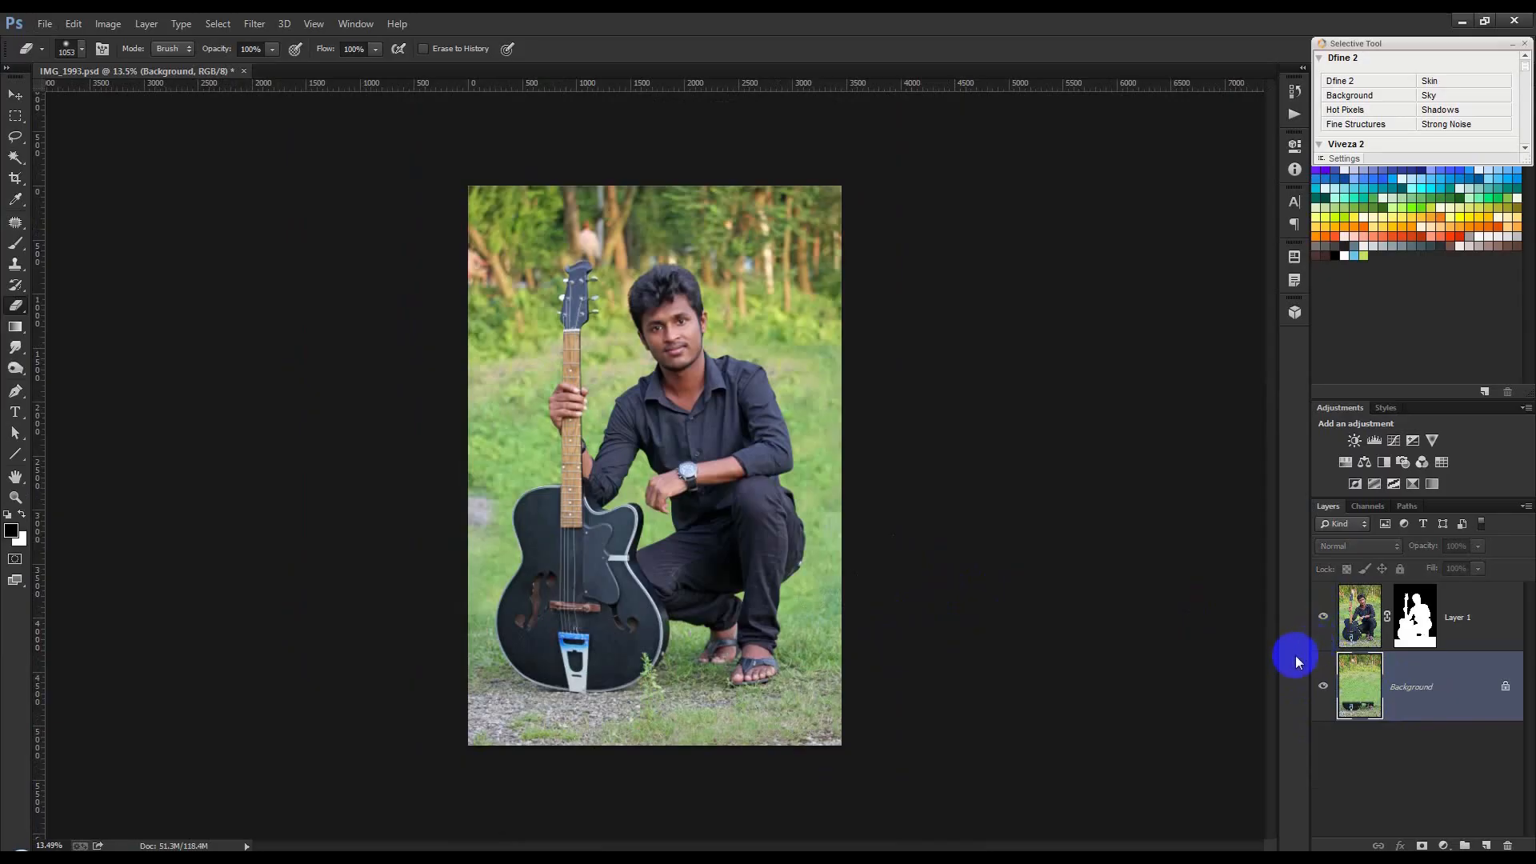
Step: Hide Layer 1 and restore the original photo across the whole Background layer with a 1500 px History Brush
{"action": "left_click", "coordinate": [1324, 617]}
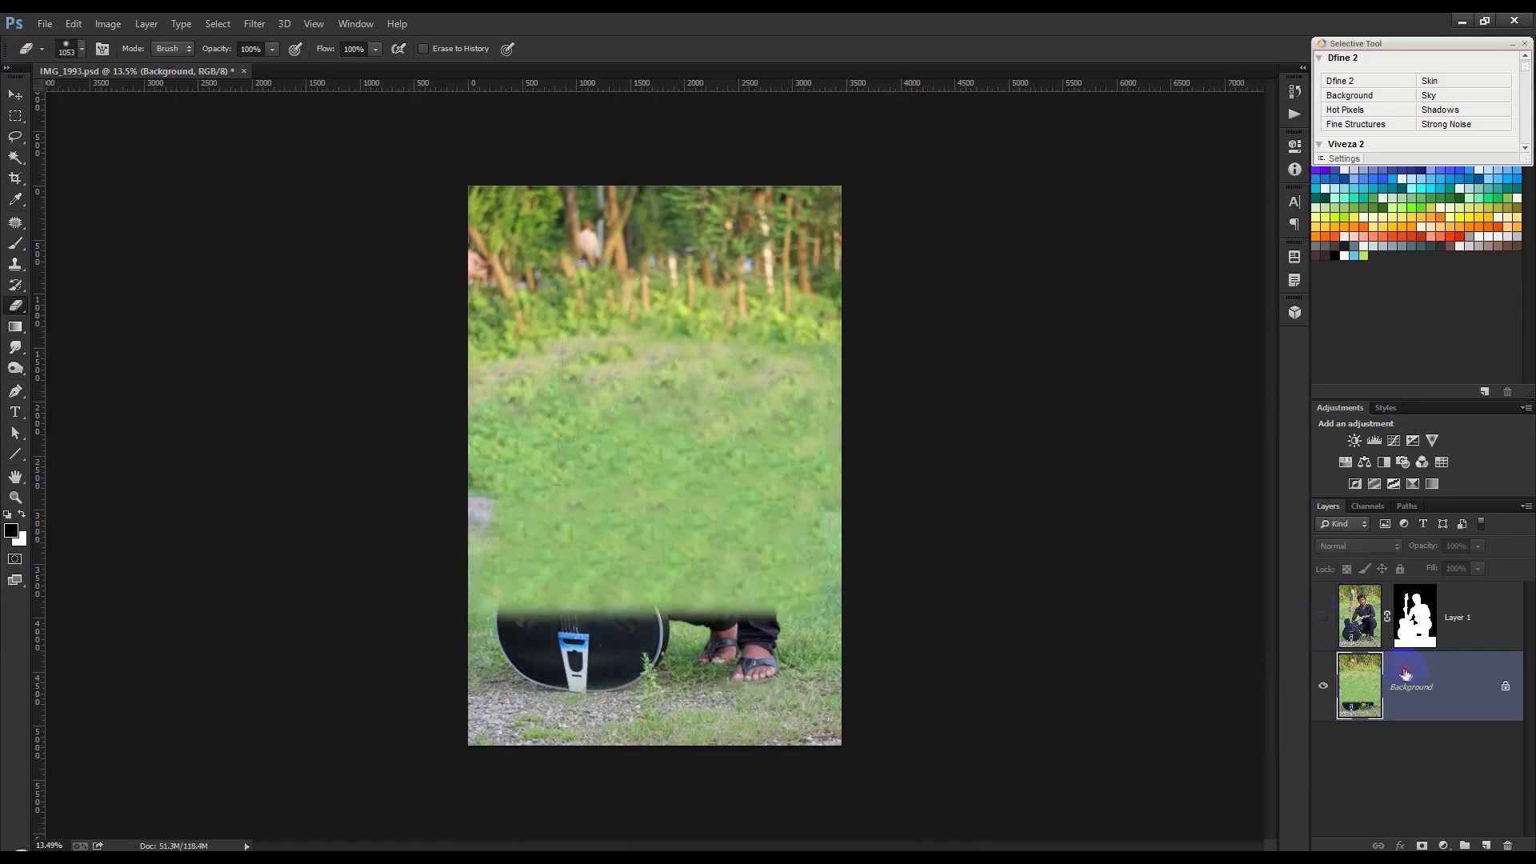
{"action": "left_click", "coordinate": [16, 285]}
{"action": "key", "text": "]"}
{"action": "key", "text": "]"}
{"action": "key", "text": "]"}
{"action": "key", "text": "]"}
{"action": "key", "text": "]"}
{"action": "key", "text": "]"}
{"action": "key", "text": "]"}
{"action": "key", "text": "]"}
{"action": "key", "text": "]"}
{"action": "key", "text": "]"}
{"action": "key", "text": "]"}
{"action": "mouse_move", "coordinate": [398, 244]}
{"action": "left_mouse_down"}
{"action": "mouse_move", "coordinate": [404, 329]}
{"action": "mouse_move", "coordinate": [864, 305]}
{"action": "mouse_move", "coordinate": [417, 569]}
{"action": "mouse_move", "coordinate": [800, 520]}
{"action": "mouse_move", "coordinate": [744, 688]}
{"action": "left_mouse_up"}
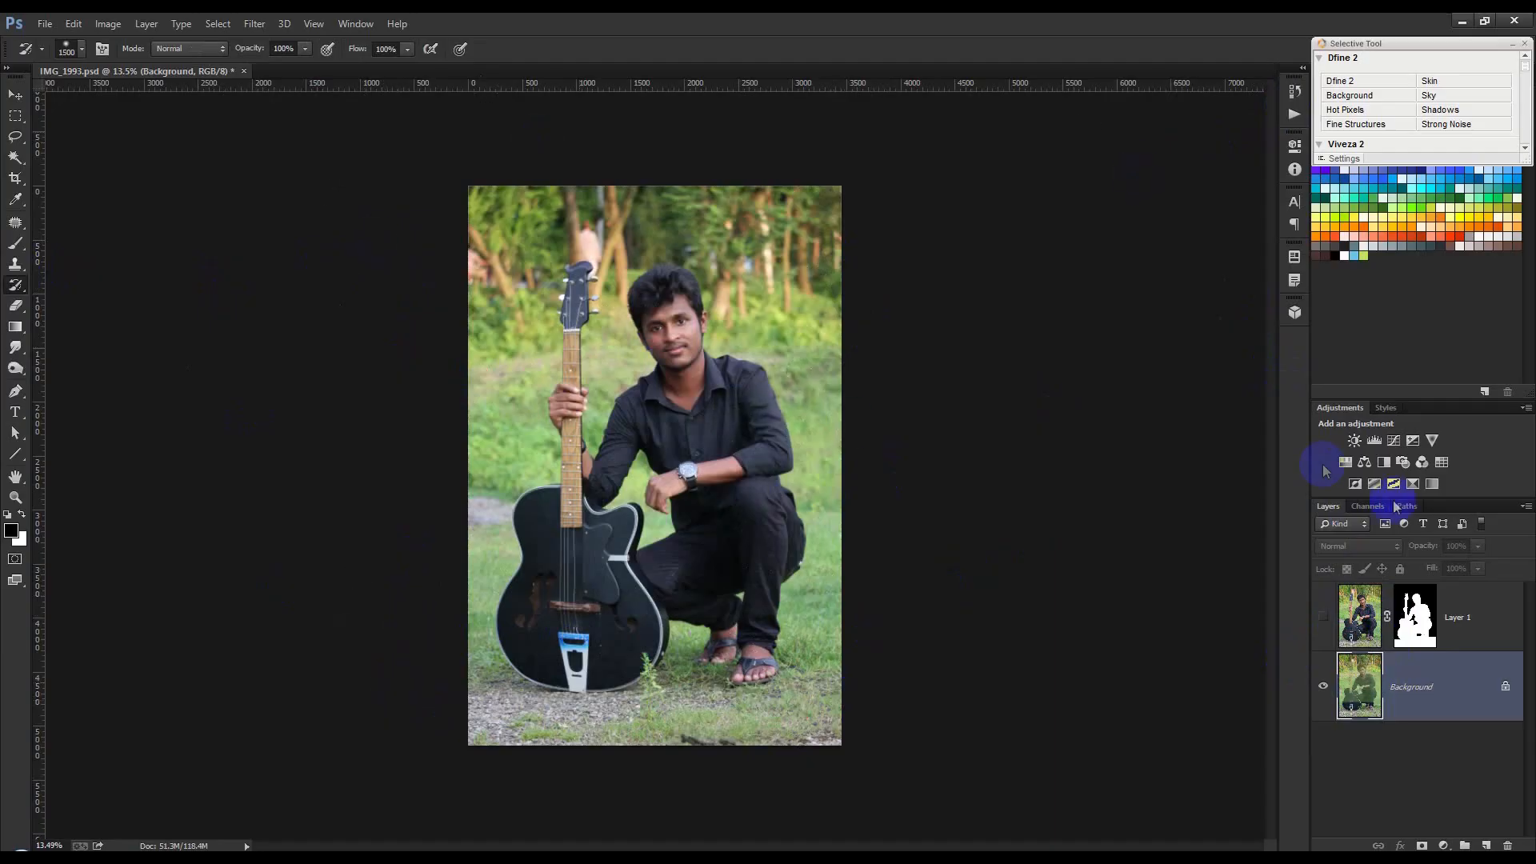
Step: Show Layer 1 and apply a 66.4-pixel Gaussian Blur to the Background layer
{"action": "left_click", "coordinate": [1323, 616]}
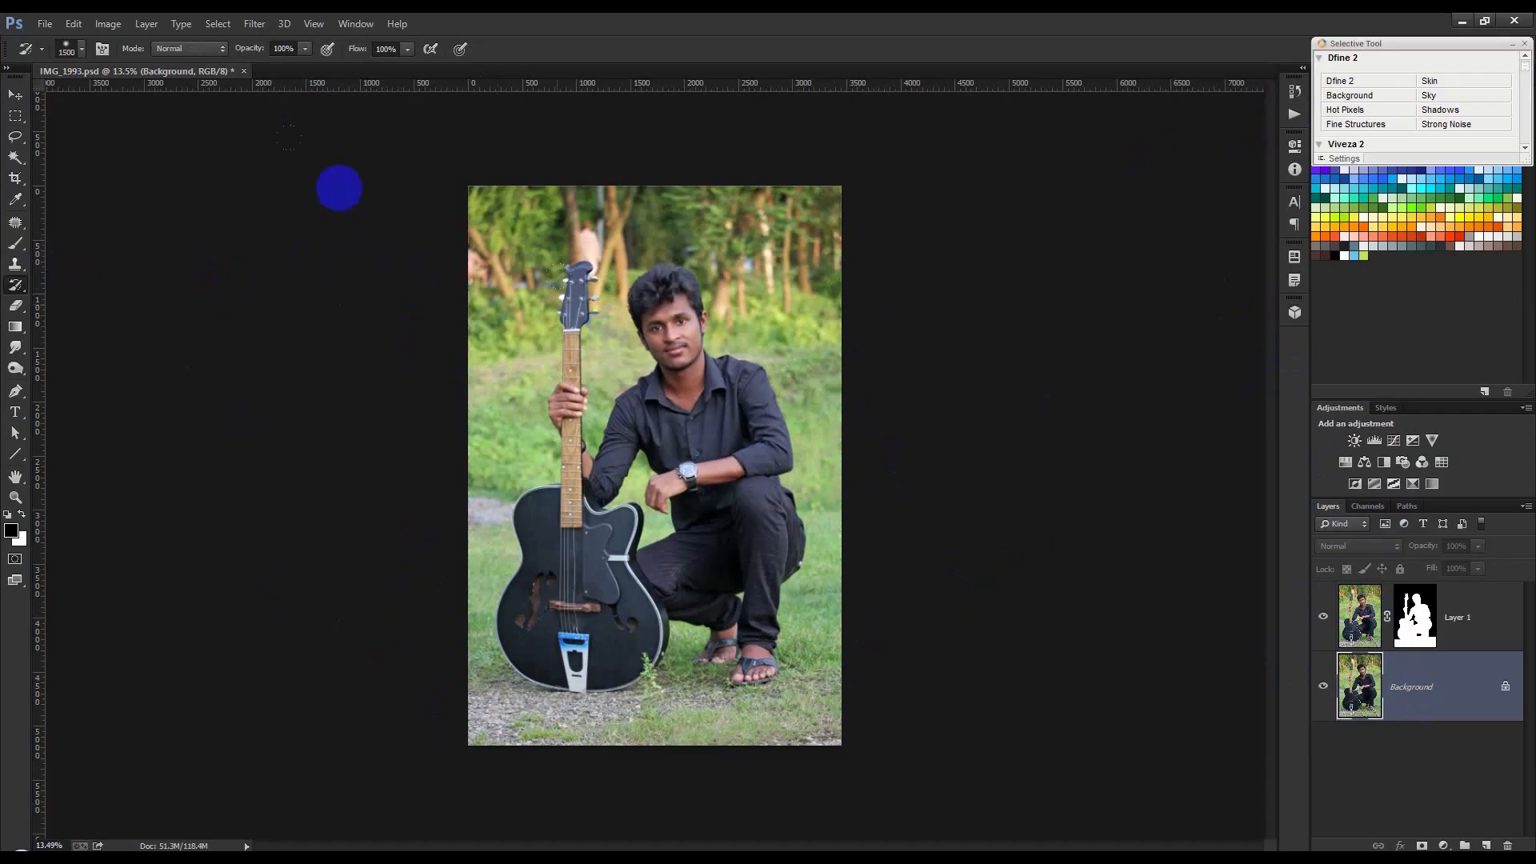
{"action": "left_click", "coordinate": [254, 24]}
{"action": "mouse_move", "coordinate": [280, 208]}
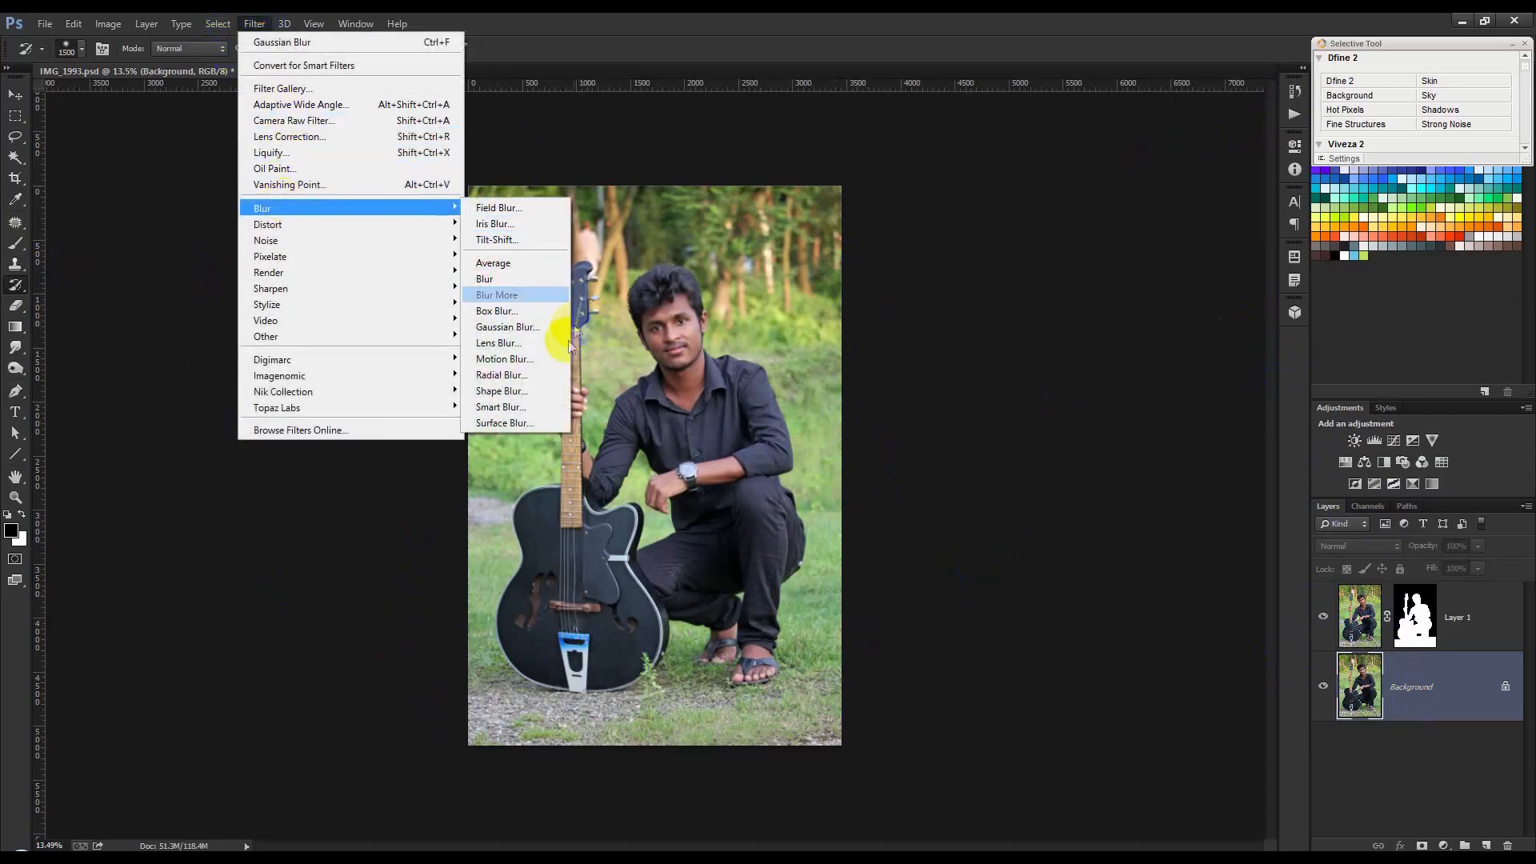
{"action": "left_click", "coordinate": [505, 327]}
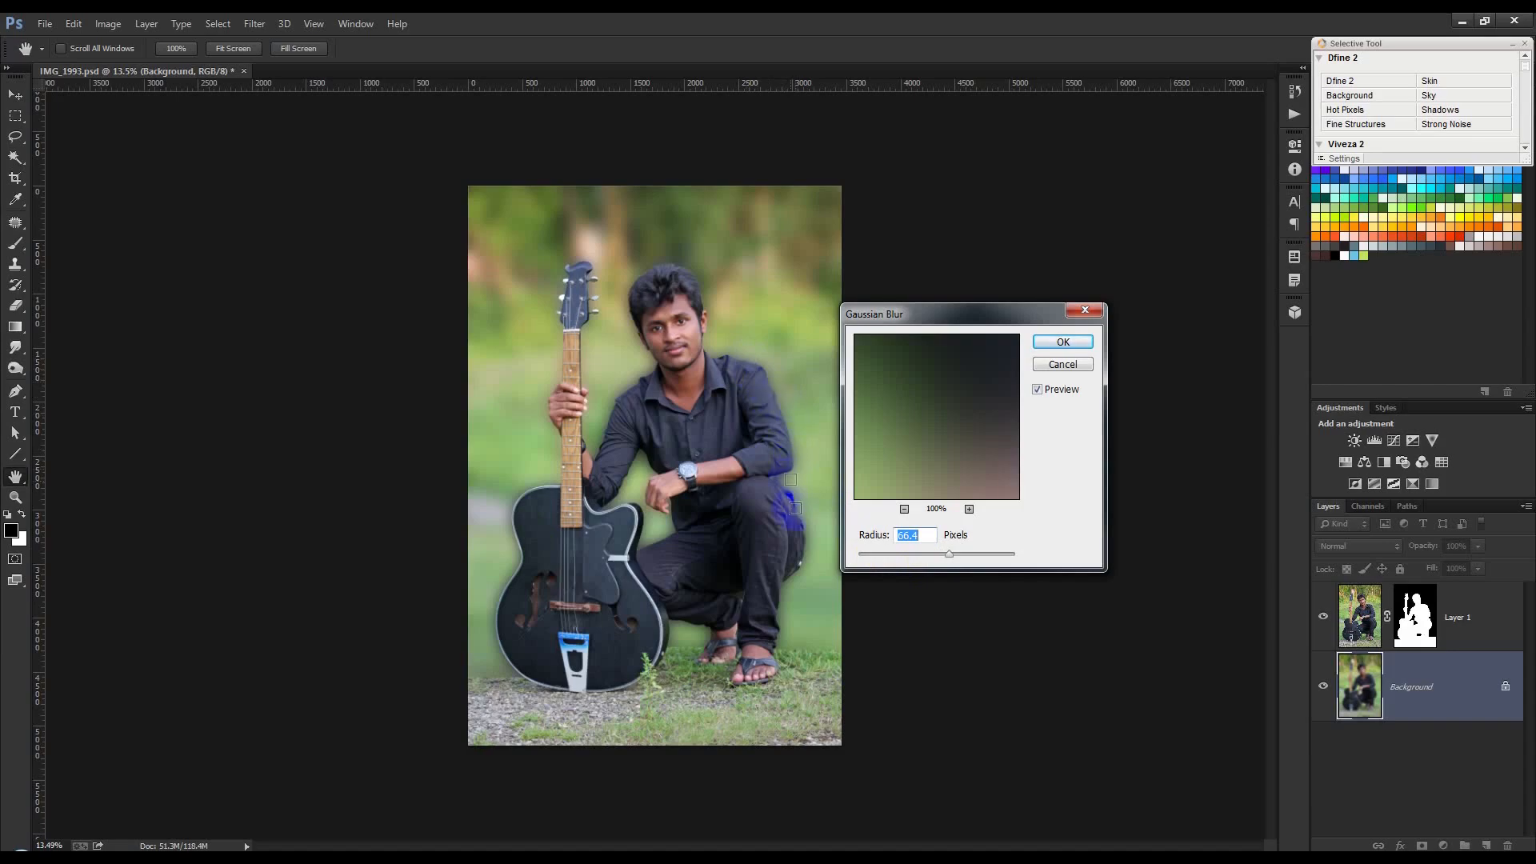
{"action": "left_click", "coordinate": [1060, 341]}
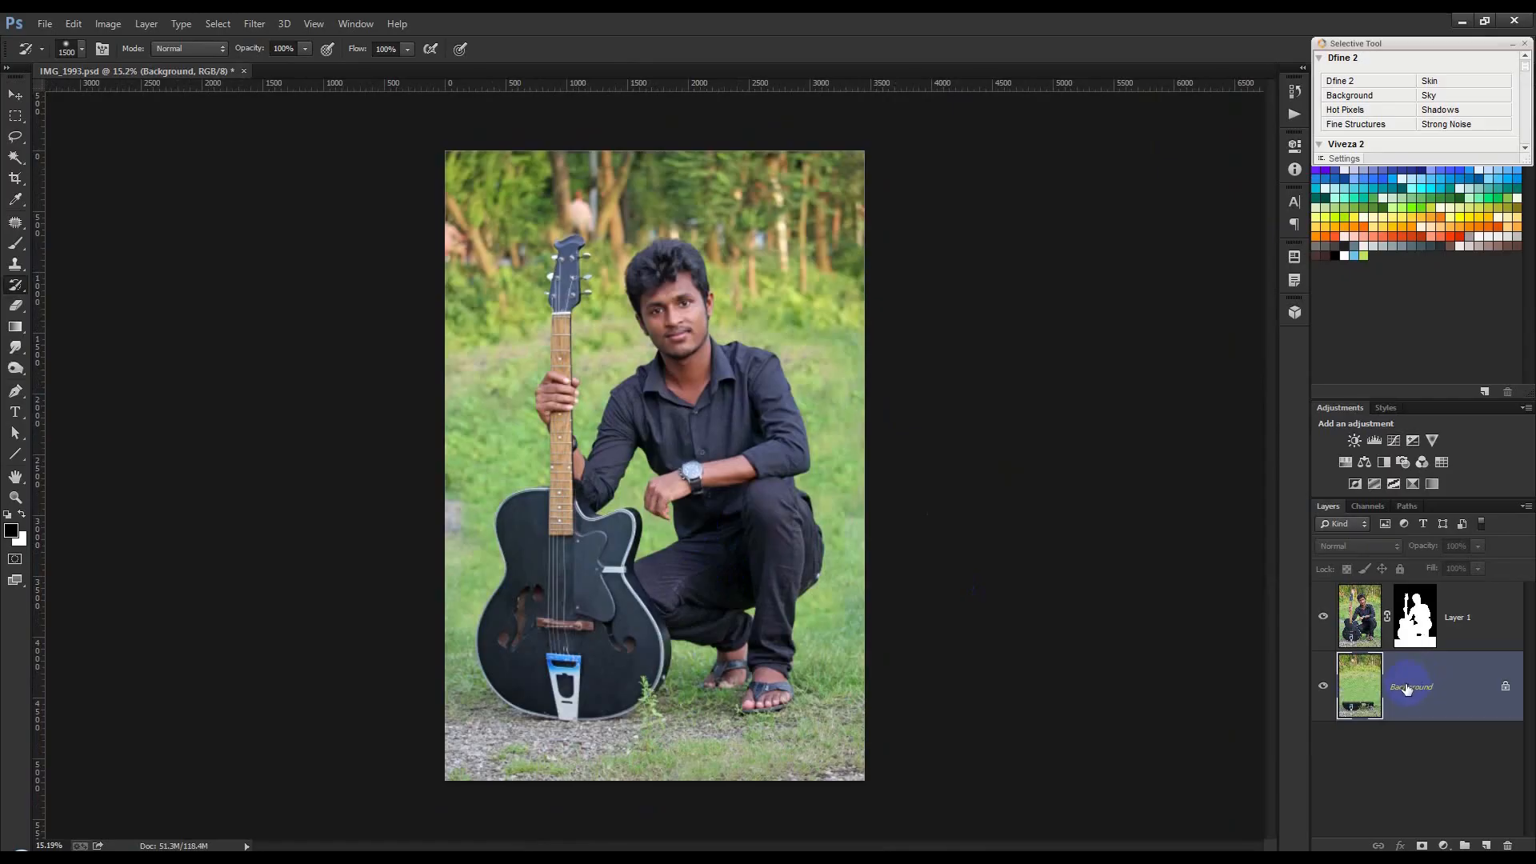
Step: Blur the filled-in Background layer with Gaussian Blur, raising the radius slightly above 66.4 pixels
{"action": "left_click", "coordinate": [1323, 617]}
{"action": "left_click", "coordinate": [1323, 617]}
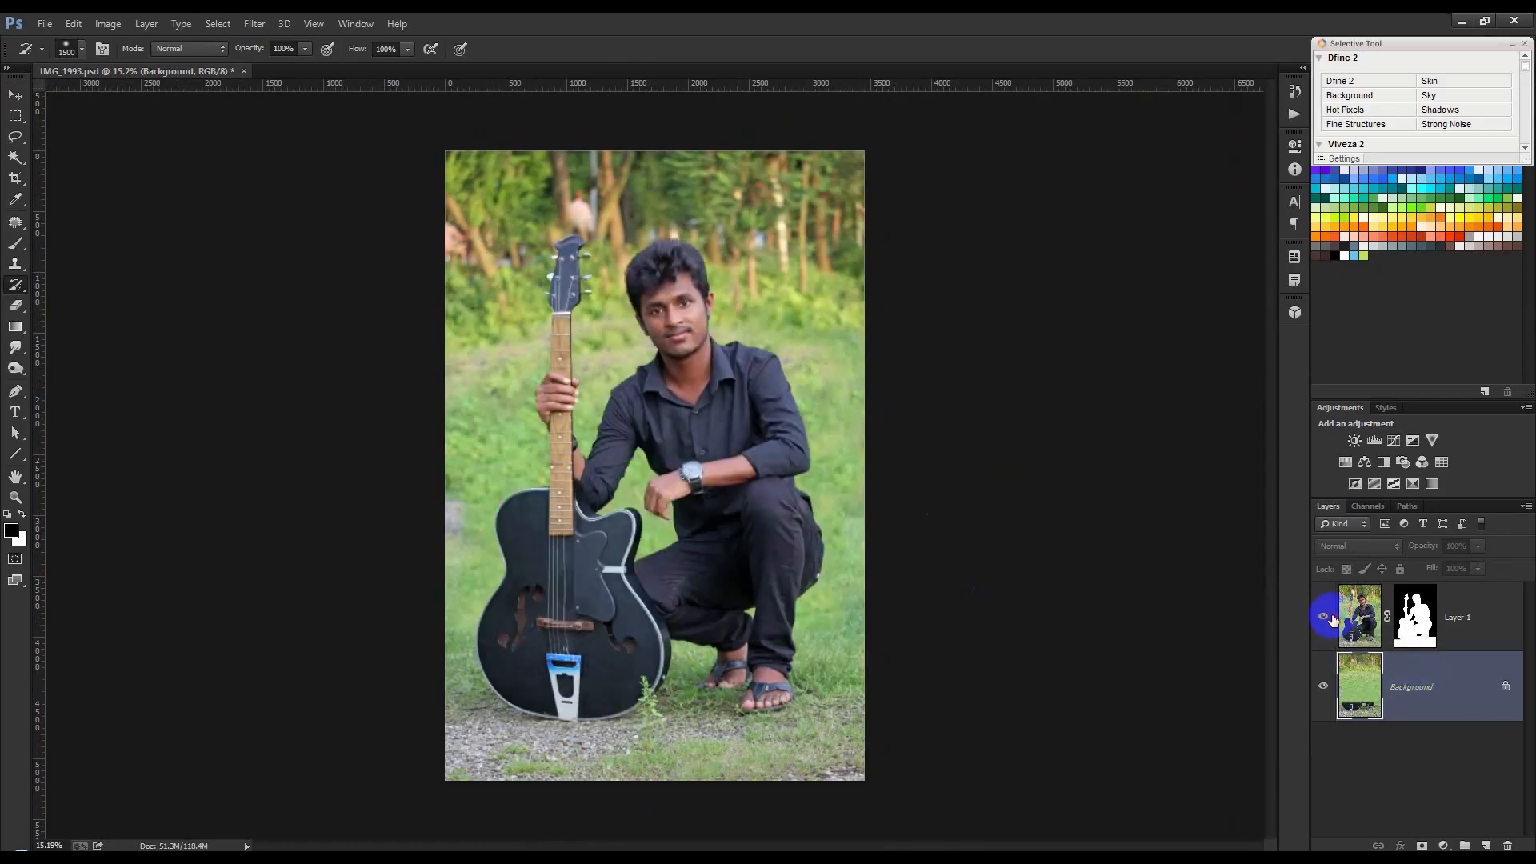
{"action": "left_click", "coordinate": [254, 24]}
{"action": "mouse_move", "coordinate": [274, 211]}
{"action": "left_click", "coordinate": [508, 327]}
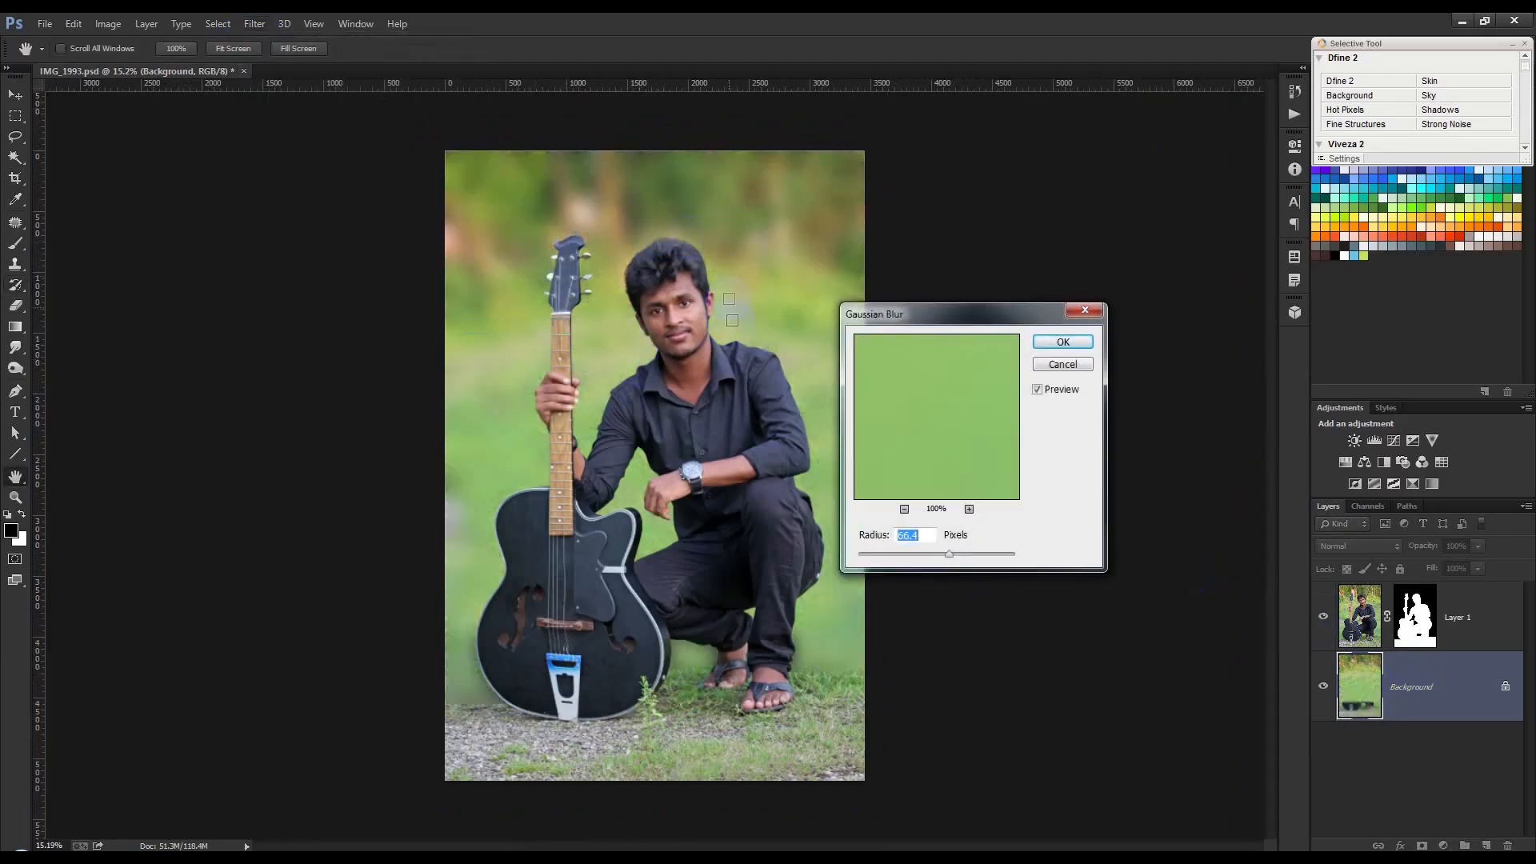
{"action": "left_click_drag", "start_coordinate": [950, 553], "coordinate": [954, 559]}
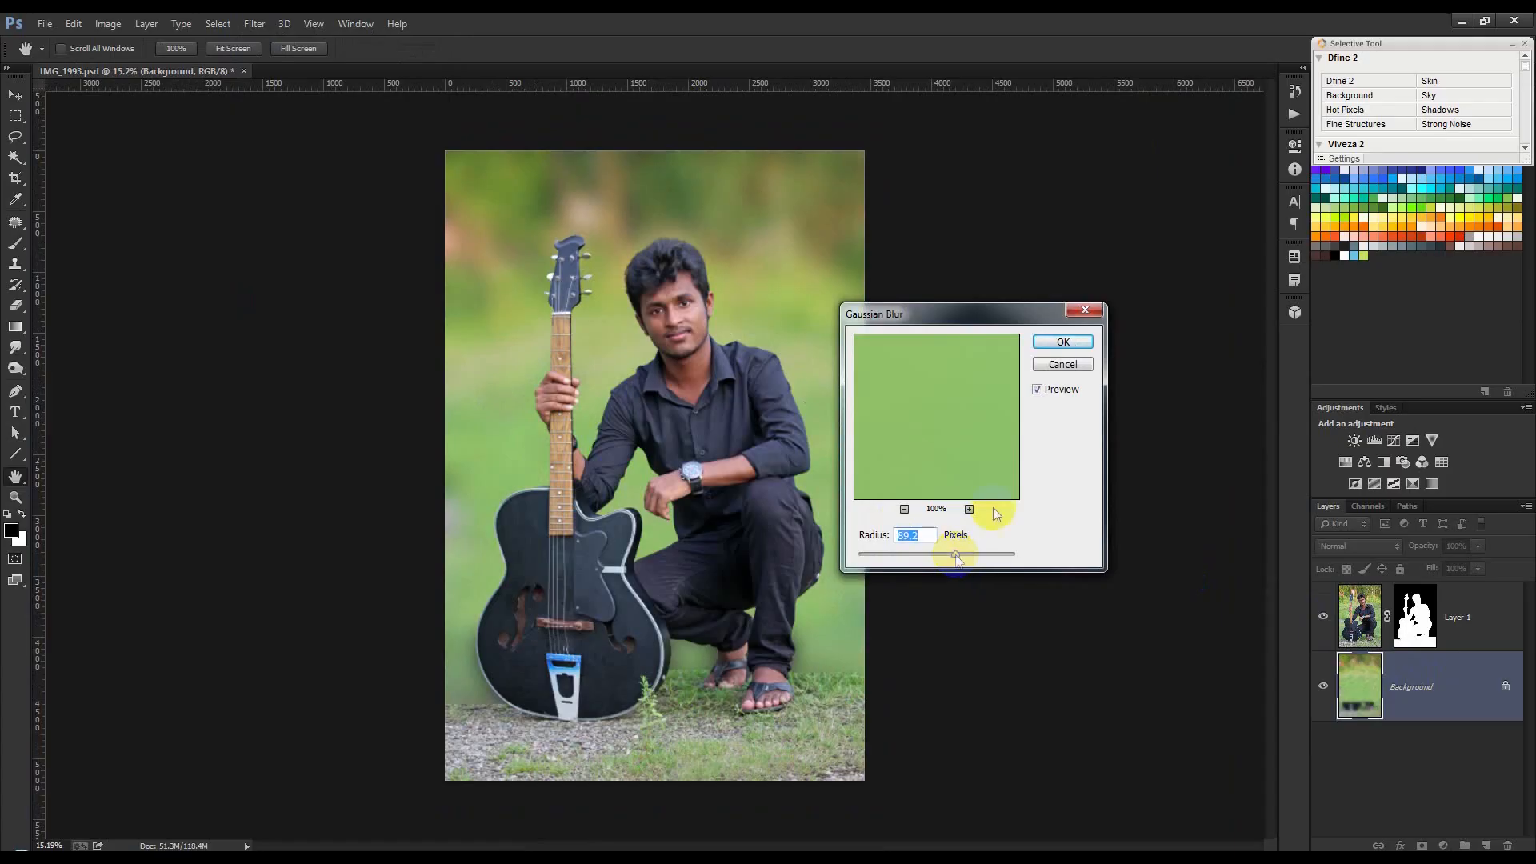
{"action": "left_click", "coordinate": [1063, 341]}
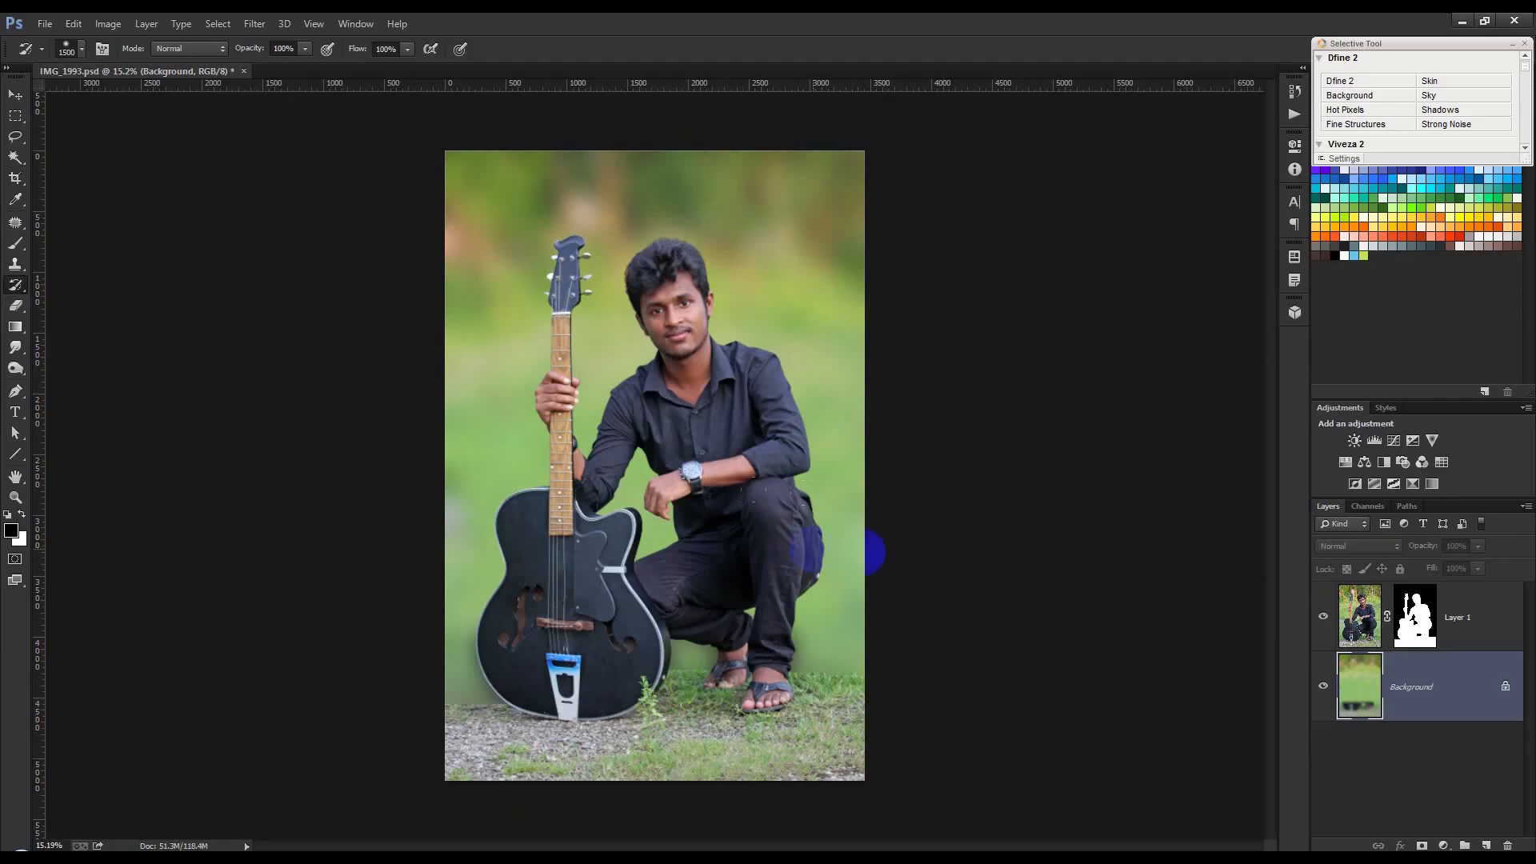
Step: Examine the edge between the sharp ground and the blurred grass around the feet, with Layer 1 hidden and shown
{"action": "left_click_drag", "start_coordinate": [784, 703], "coordinate": [847, 695]}
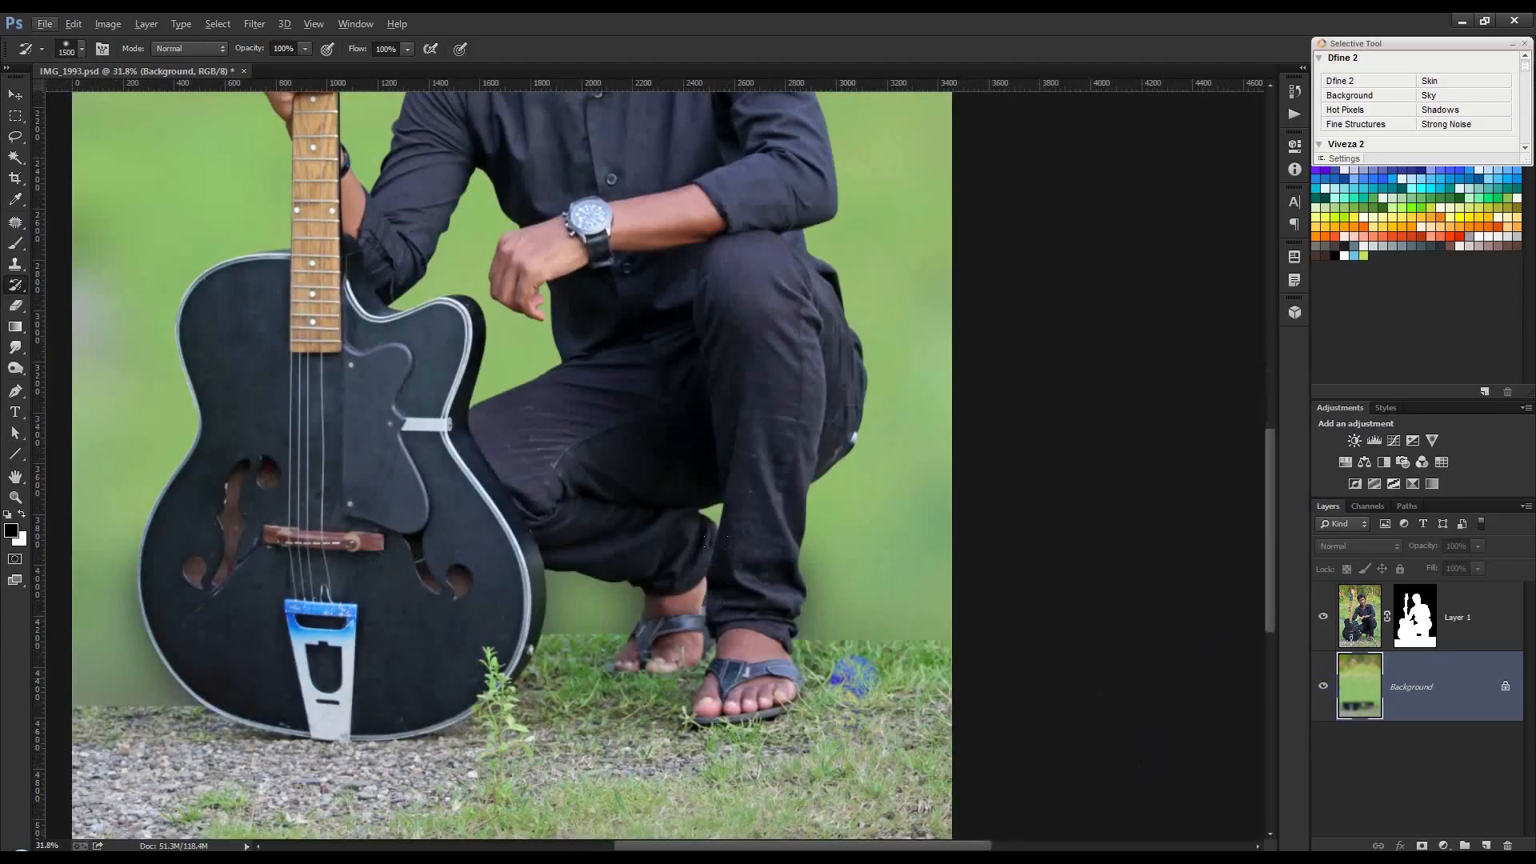
{"action": "scroll", "coordinate": [852, 676], "scroll_direction": "down", "scroll_amount": 2}
{"action": "left_click", "coordinate": [1325, 635]}
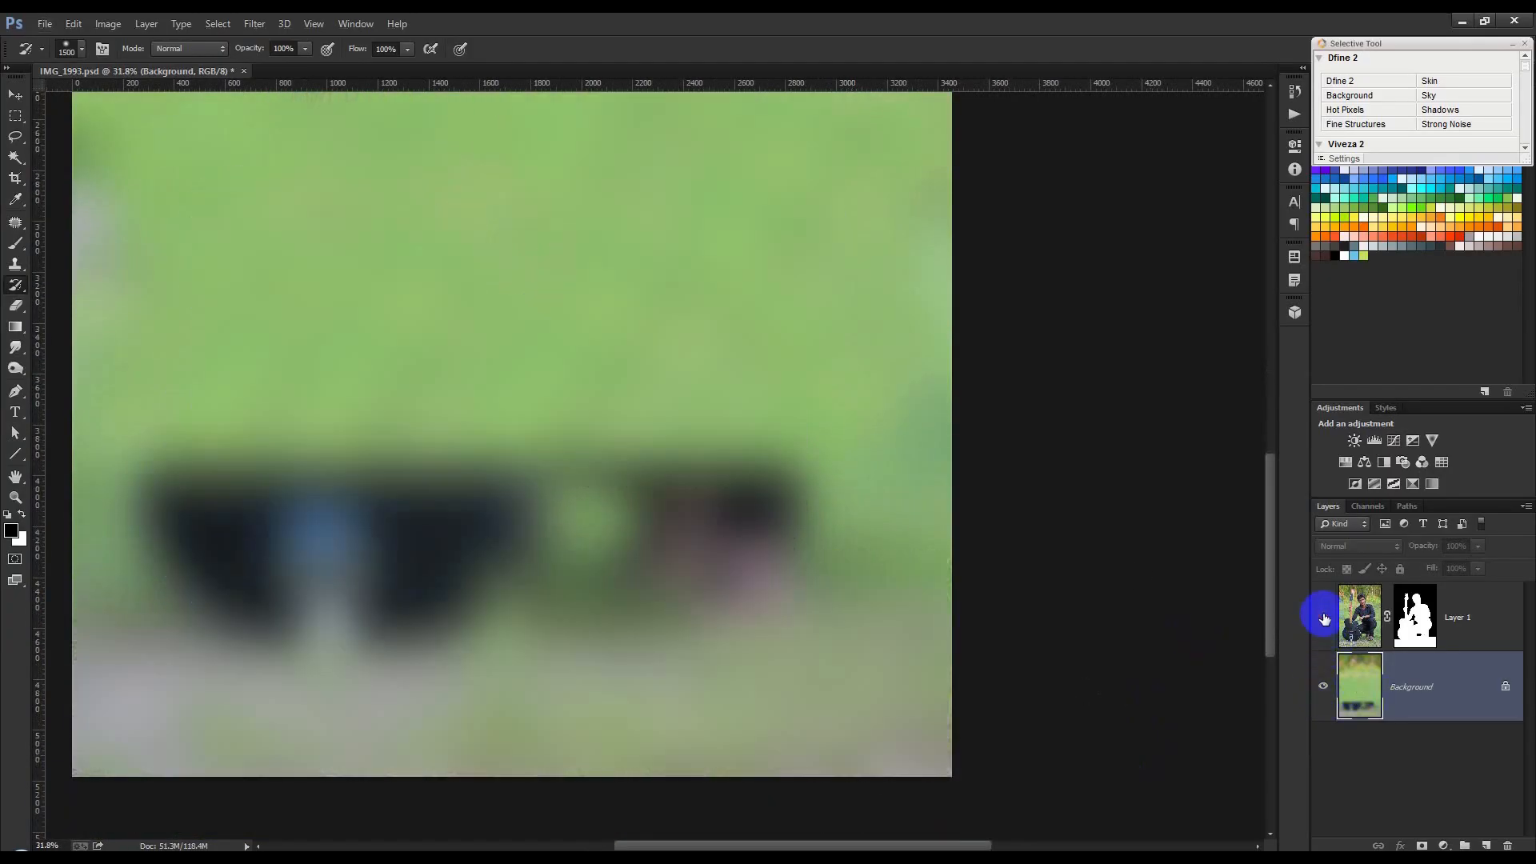
{"action": "left_click", "coordinate": [1323, 617]}
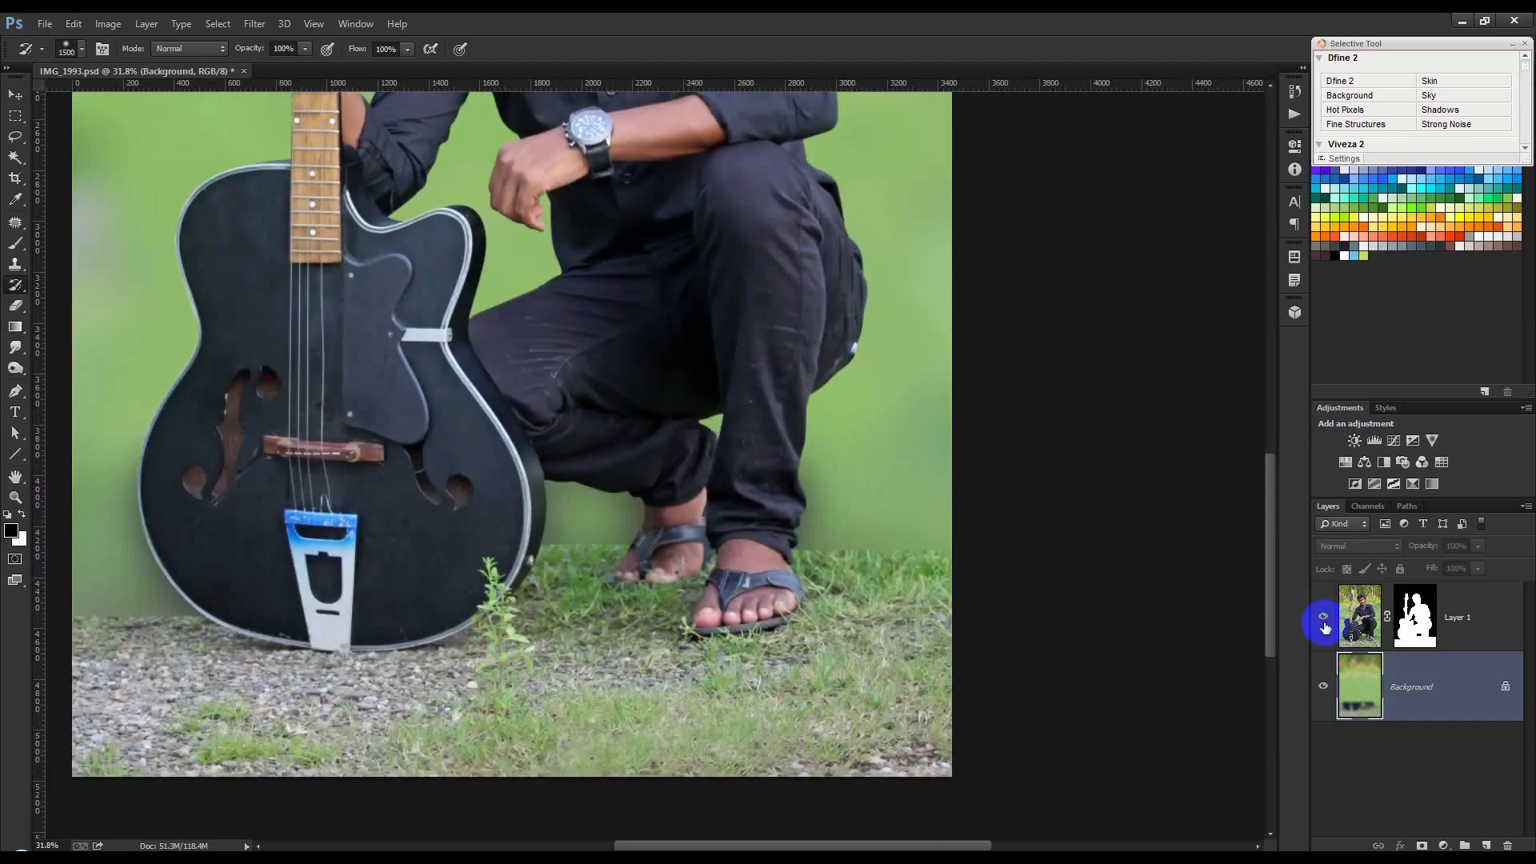
{"action": "key", "text": "ctrl+0"}
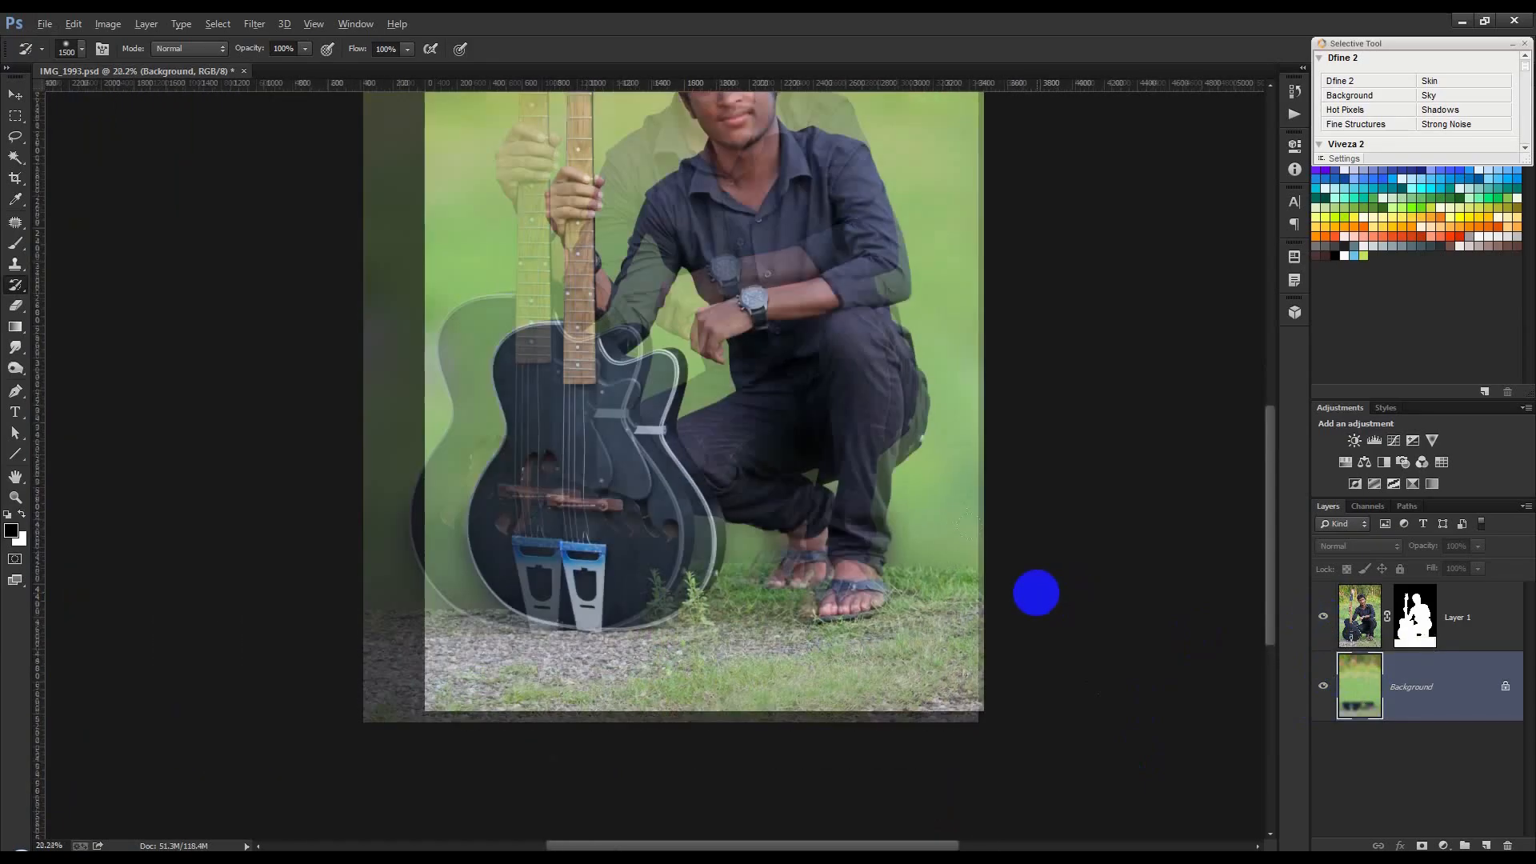
{"action": "left_click", "coordinate": [1457, 621]}
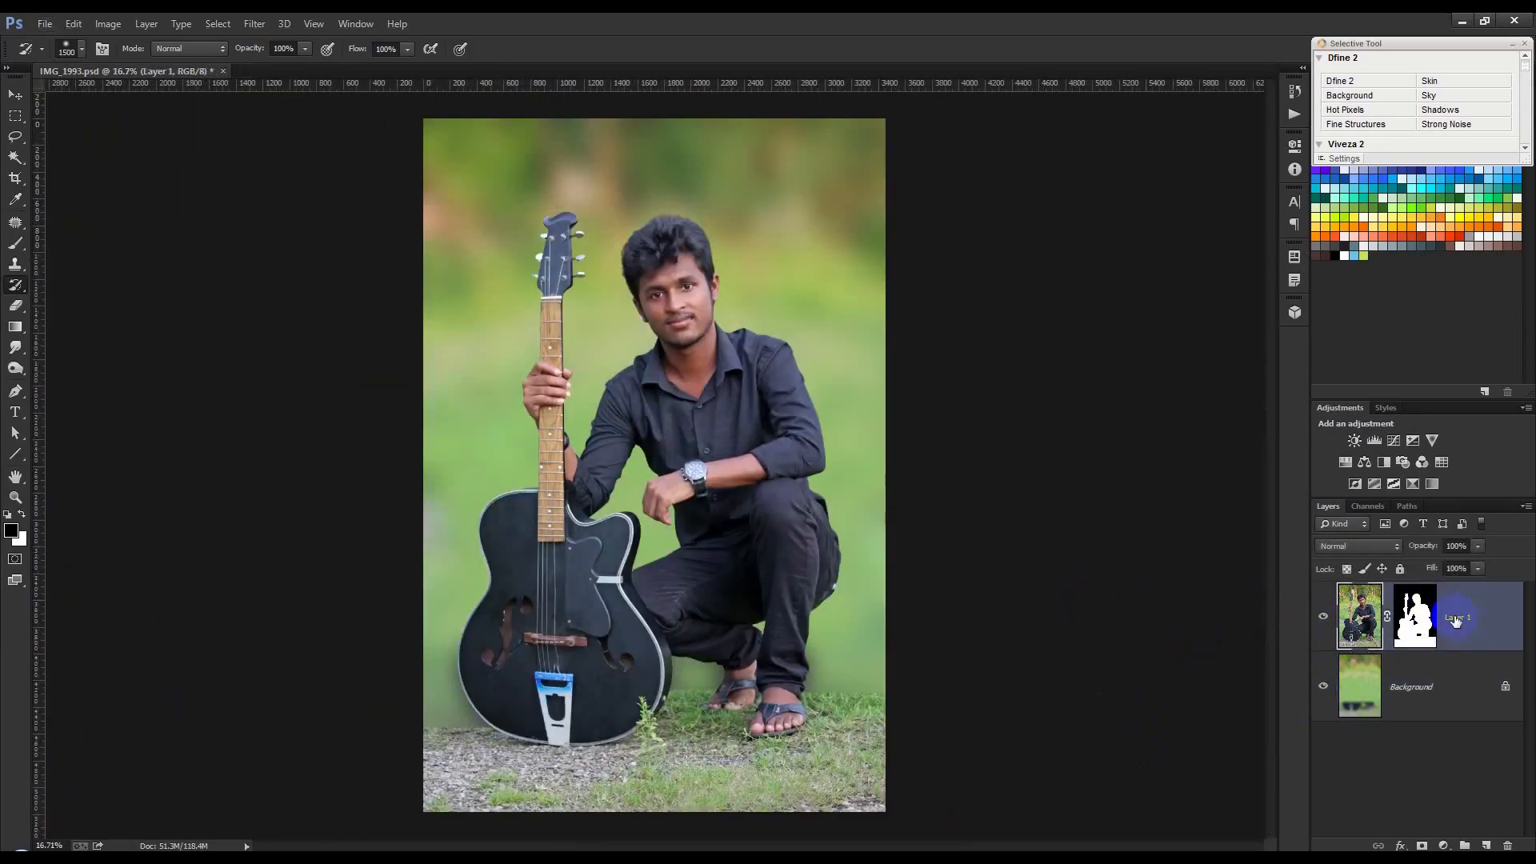
{"action": "left_click", "coordinate": [616, 672]}
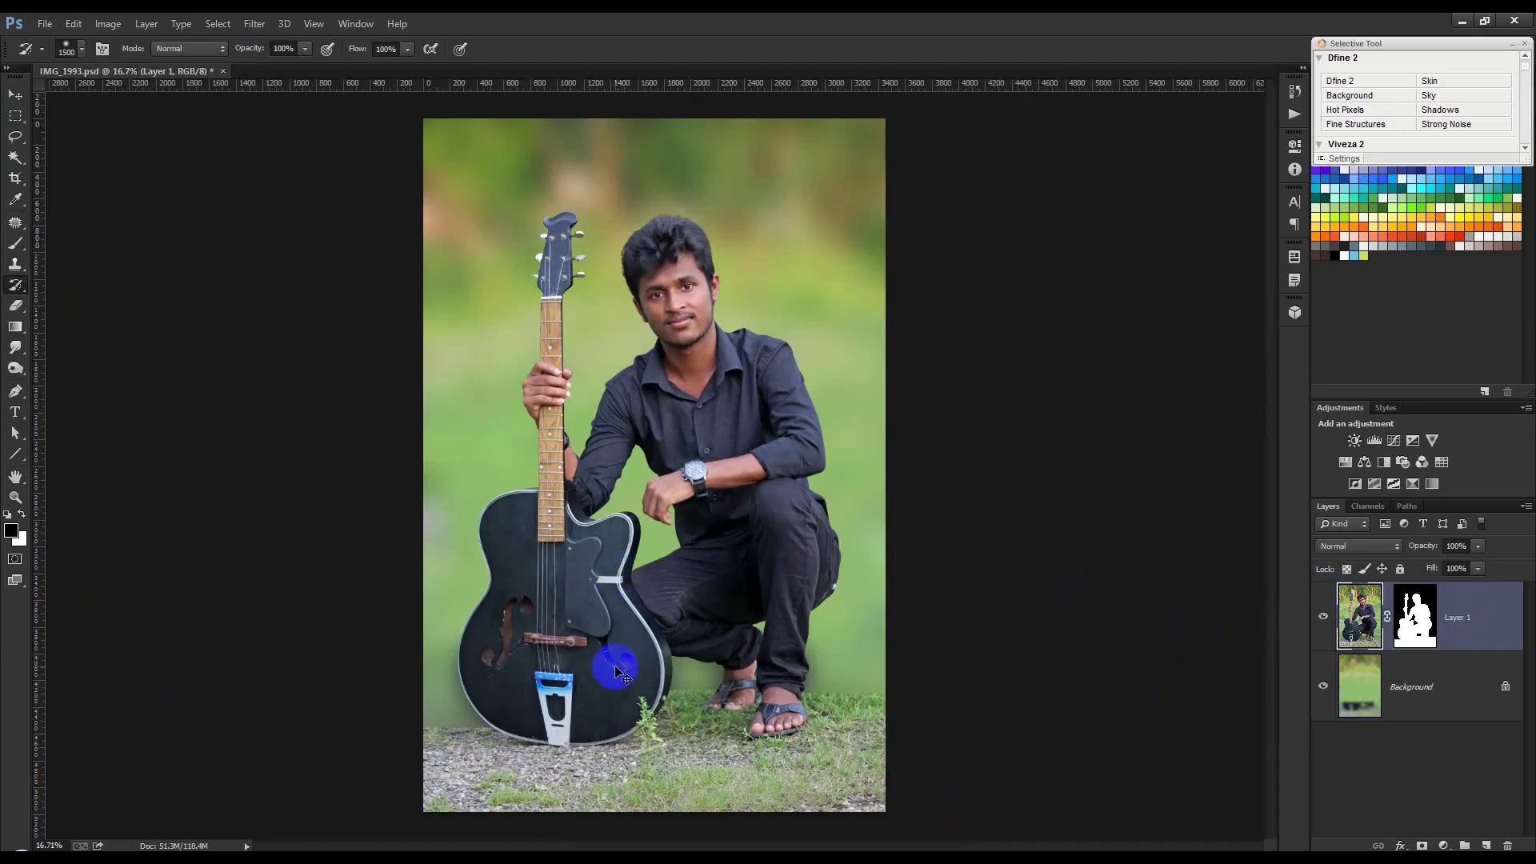
Step: Revert the Background layer to its unblurred state and duplicate it
{"action": "left_click", "coordinate": [1326, 709]}
{"action": "left_click", "coordinate": [1378, 709]}
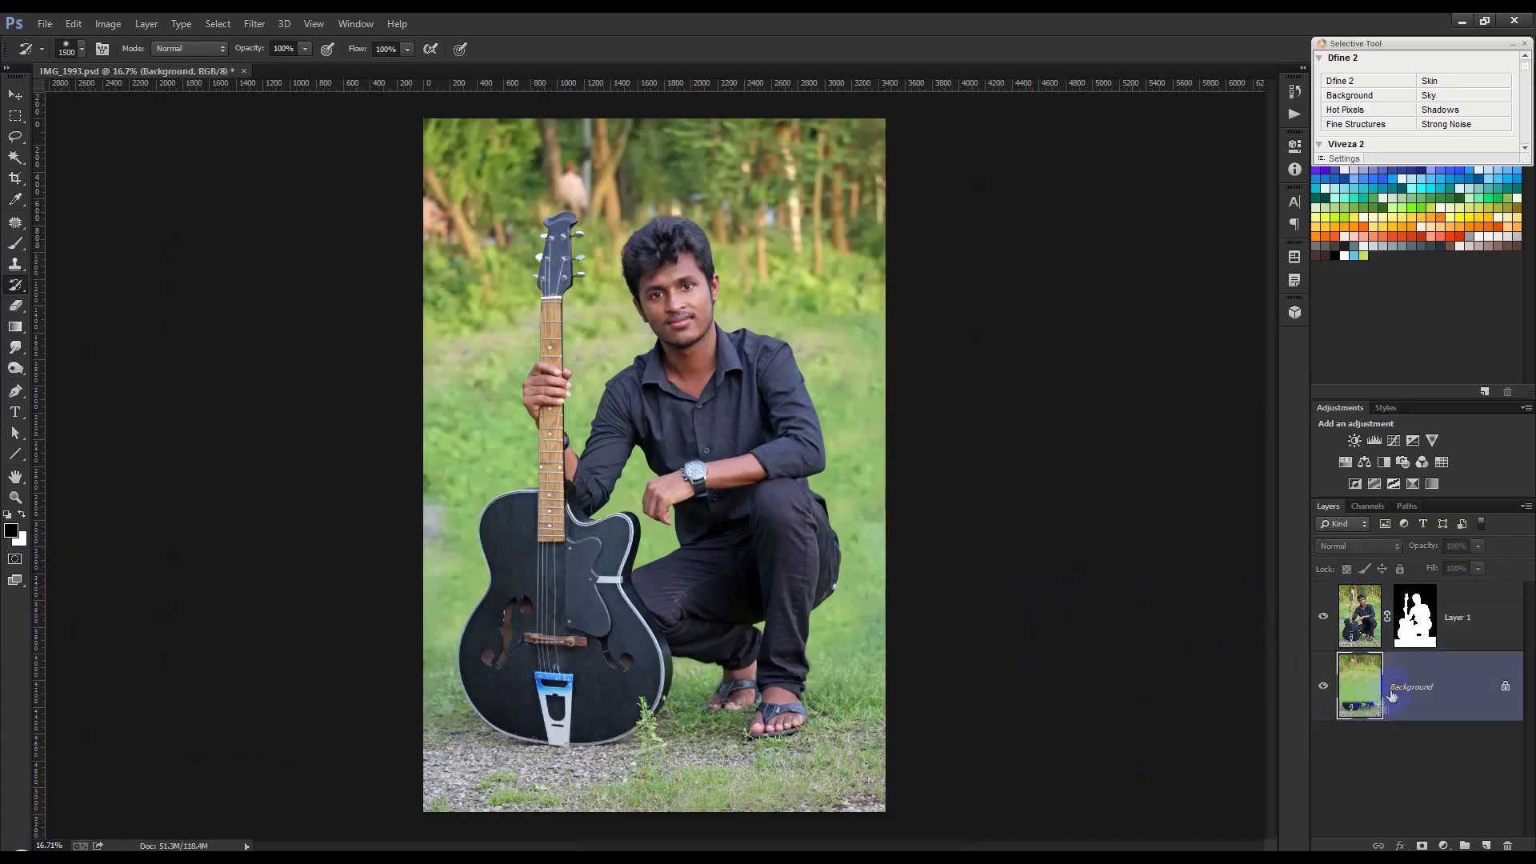
{"action": "key", "text": "ctrl+j"}
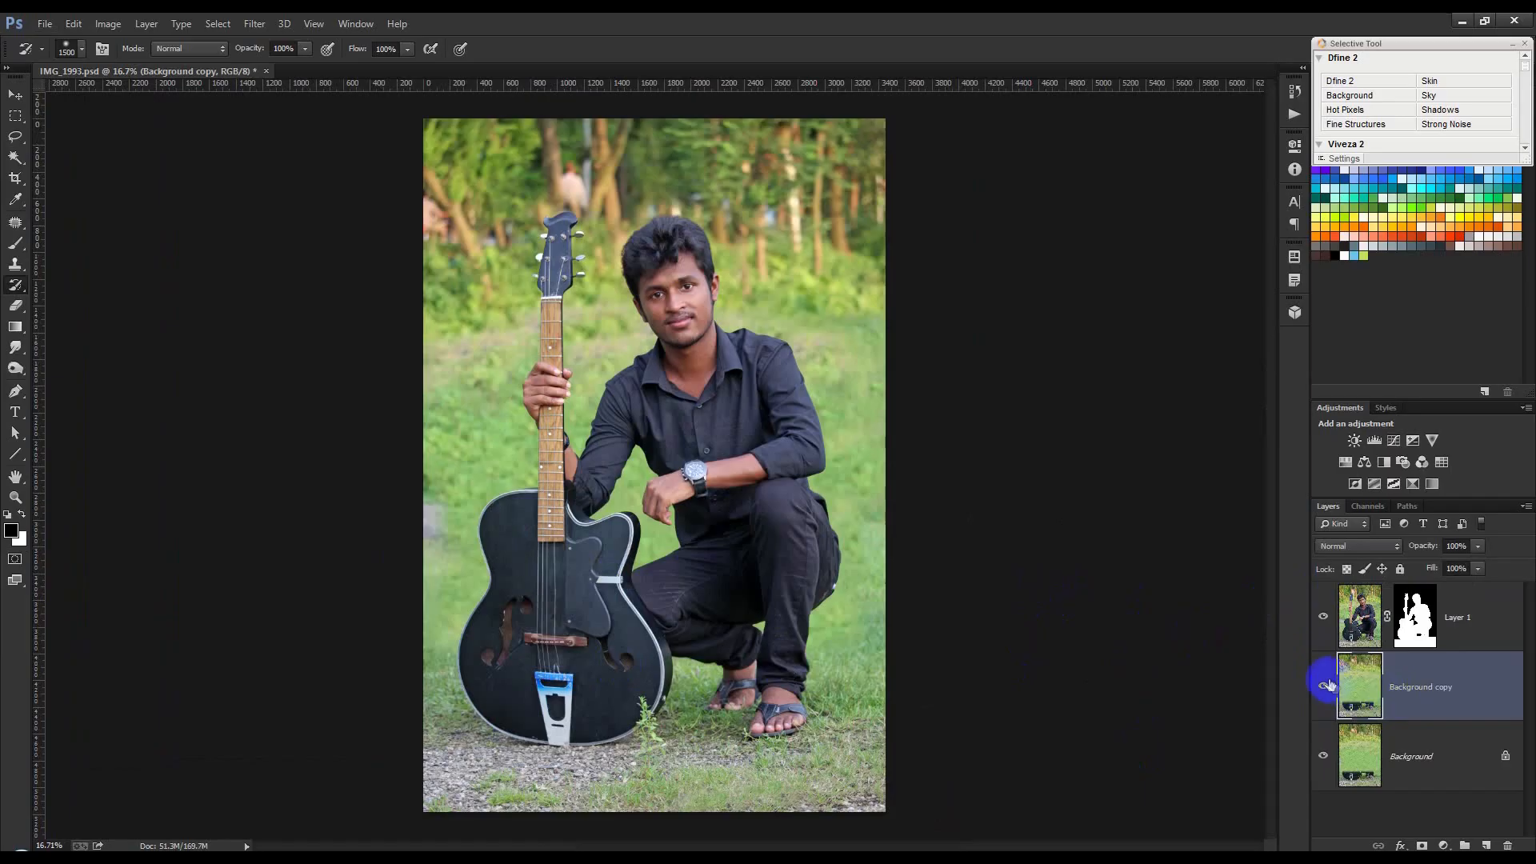
{"action": "left_click", "coordinate": [1325, 687]}
{"action": "left_click", "coordinate": [1323, 754]}
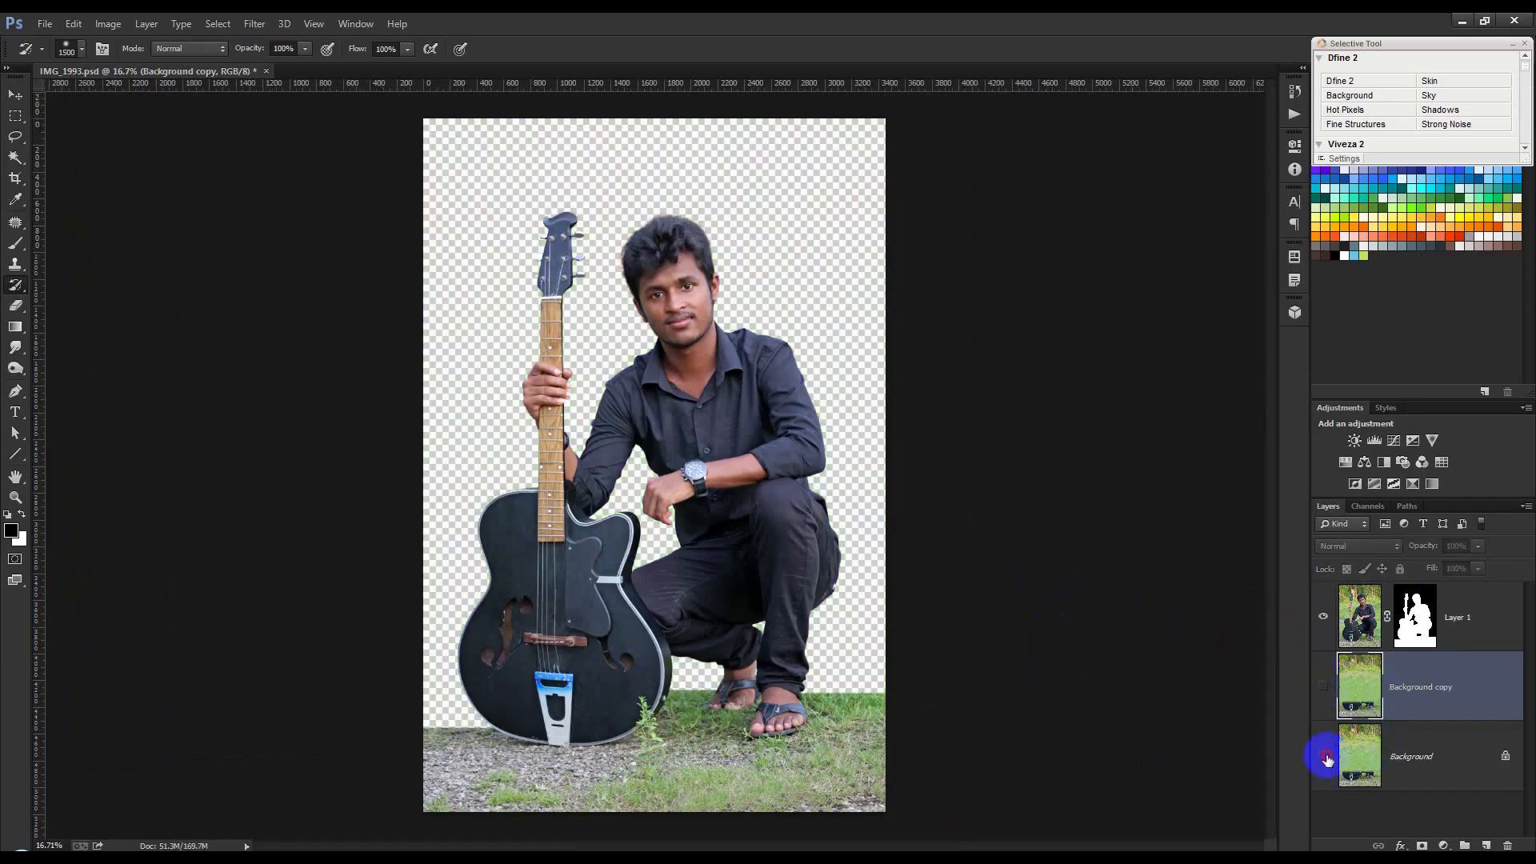
{"action": "left_click", "coordinate": [1323, 755]}
{"action": "left_click", "coordinate": [1435, 698]}
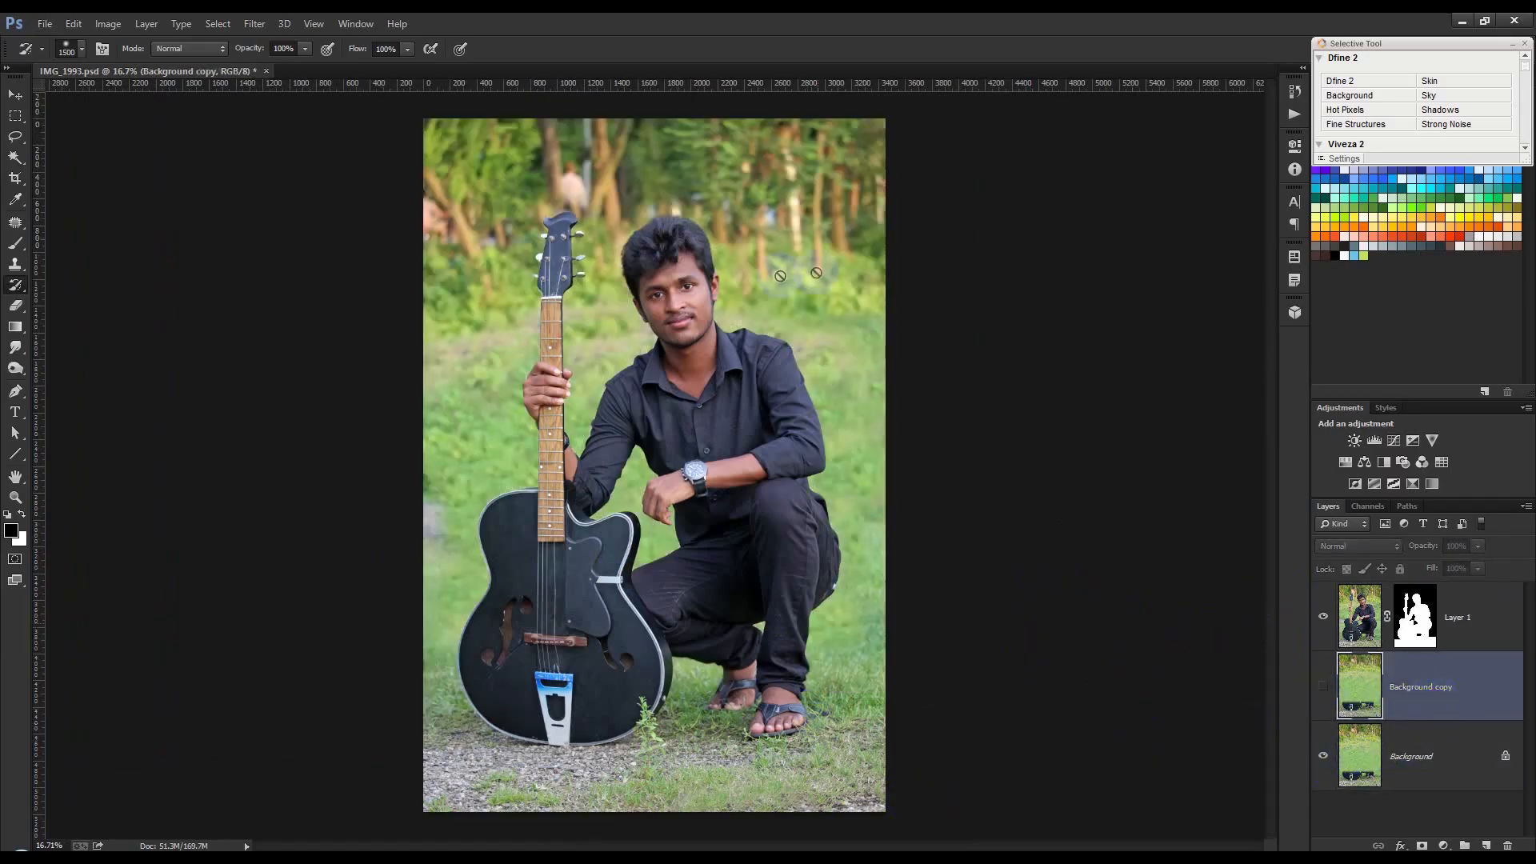
Step: Show the Background copy and blur it with Gaussian Blur
{"action": "left_click", "coordinate": [1323, 685]}
{"action": "left_click", "coordinate": [254, 24]}
{"action": "mouse_move", "coordinate": [288, 208]}
{"action": "left_click", "coordinate": [507, 327]}
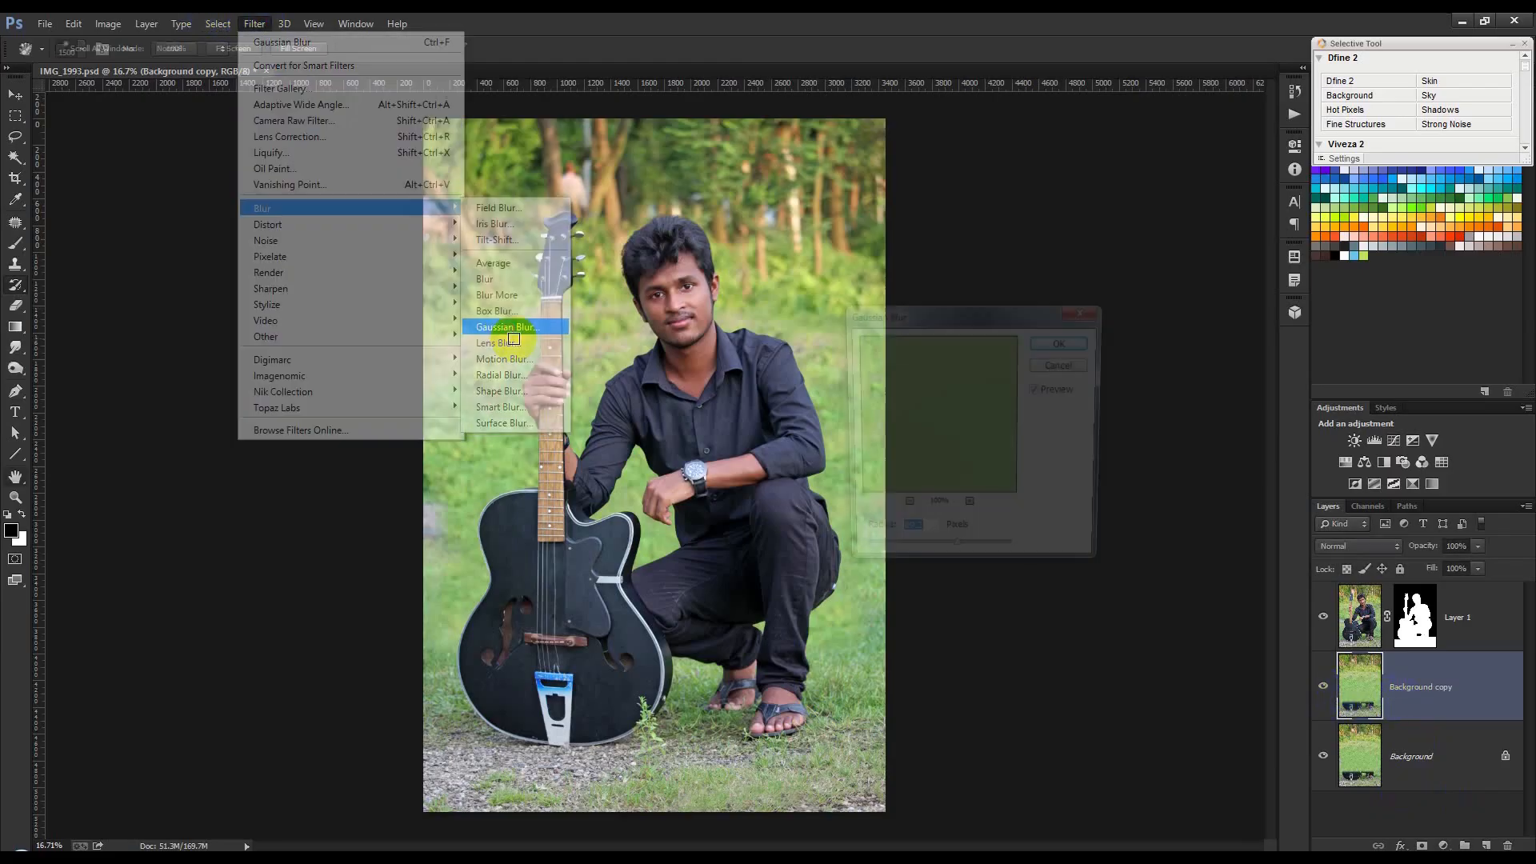
{"action": "left_click", "coordinate": [1064, 343]}
Step: Restore the sharp ground across the lower part of the Background copy with a large, soft History Brush, enlarging it to 2000 px
{"action": "key", "text": "y"}
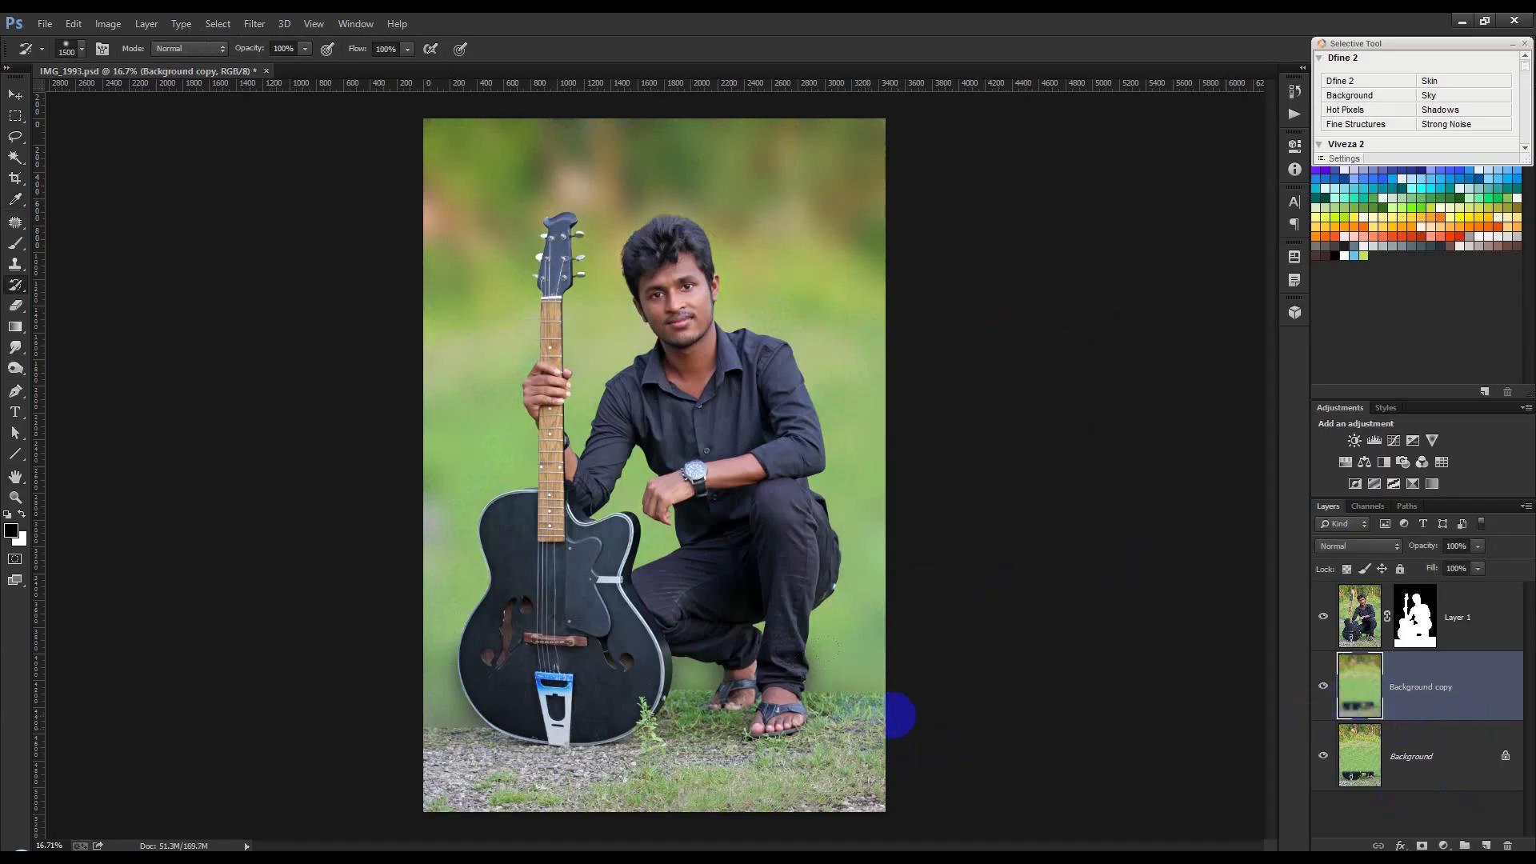
{"action": "left_click", "coordinate": [1321, 685]}
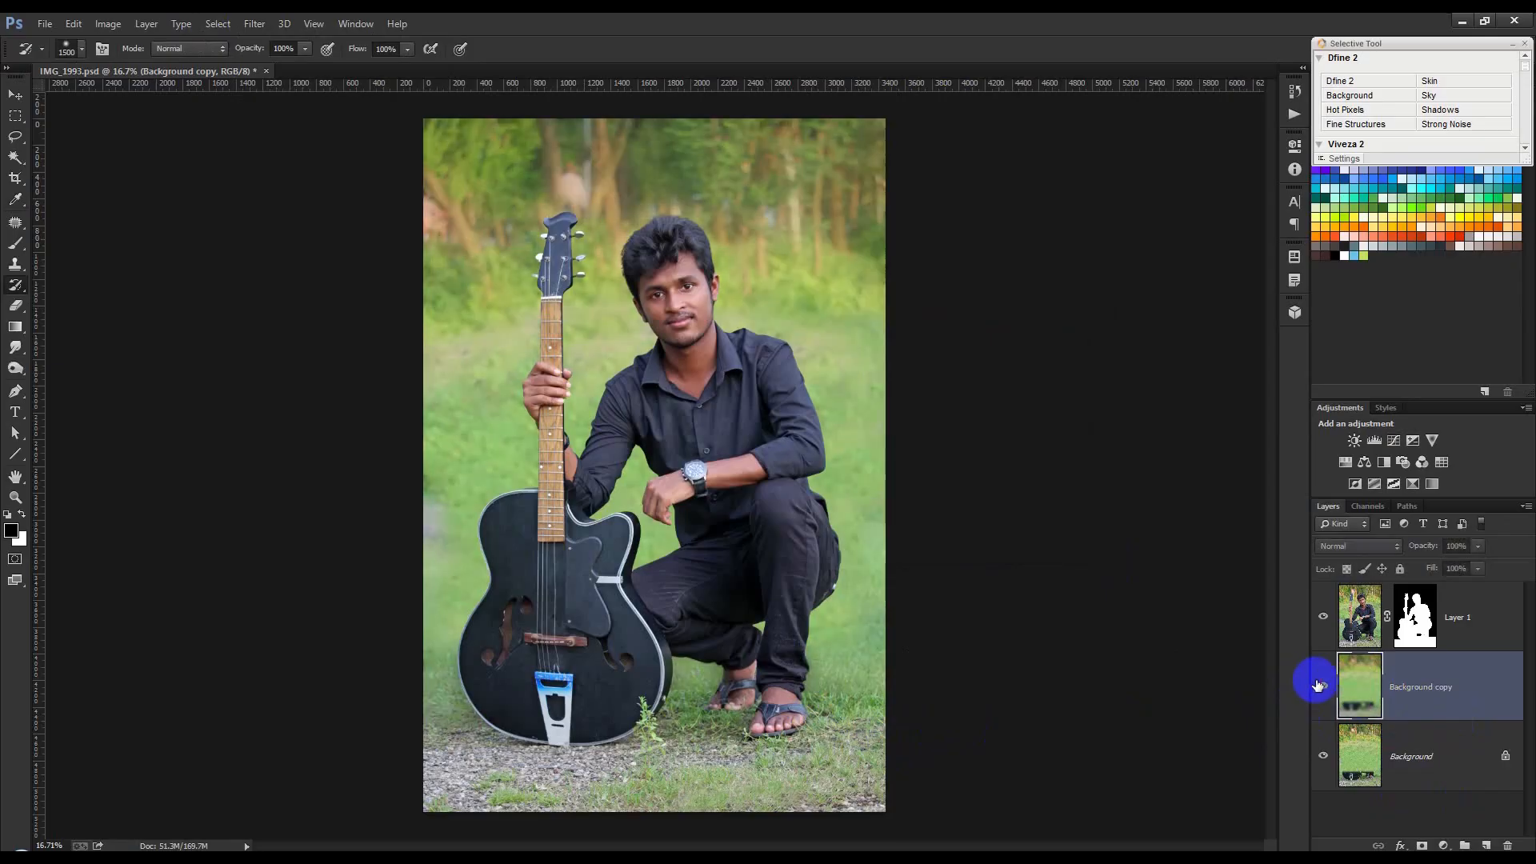
{"action": "left_click", "coordinate": [1320, 686]}
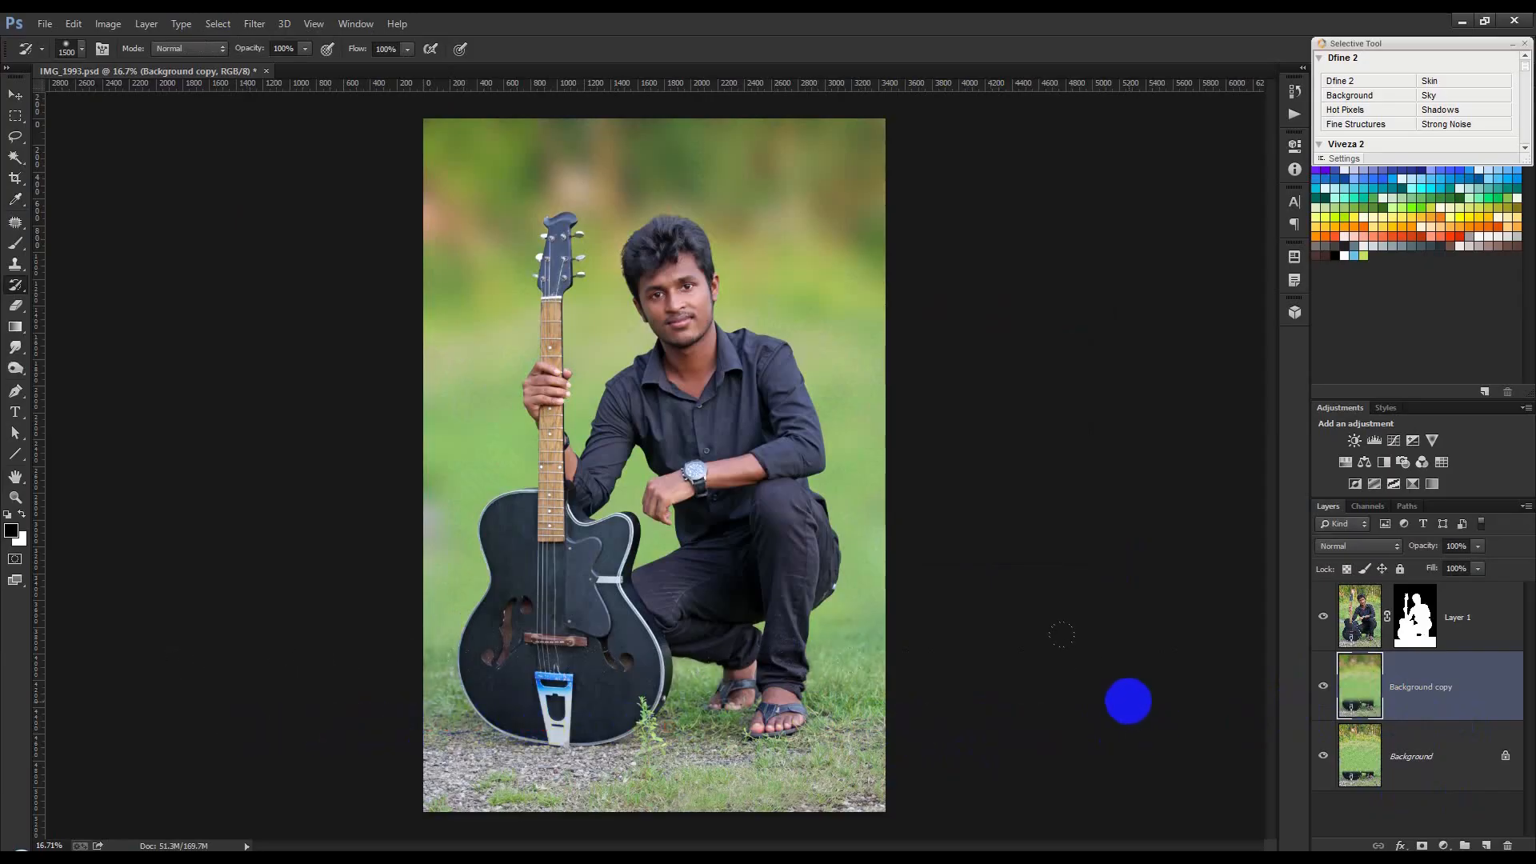
{"action": "key", "text": "bracketright"}
{"action": "key", "text": "bracketright"}
{"action": "key", "text": "bracketright"}
{"action": "key", "text": "bracketright"}
{"action": "key", "text": "bracketright"}
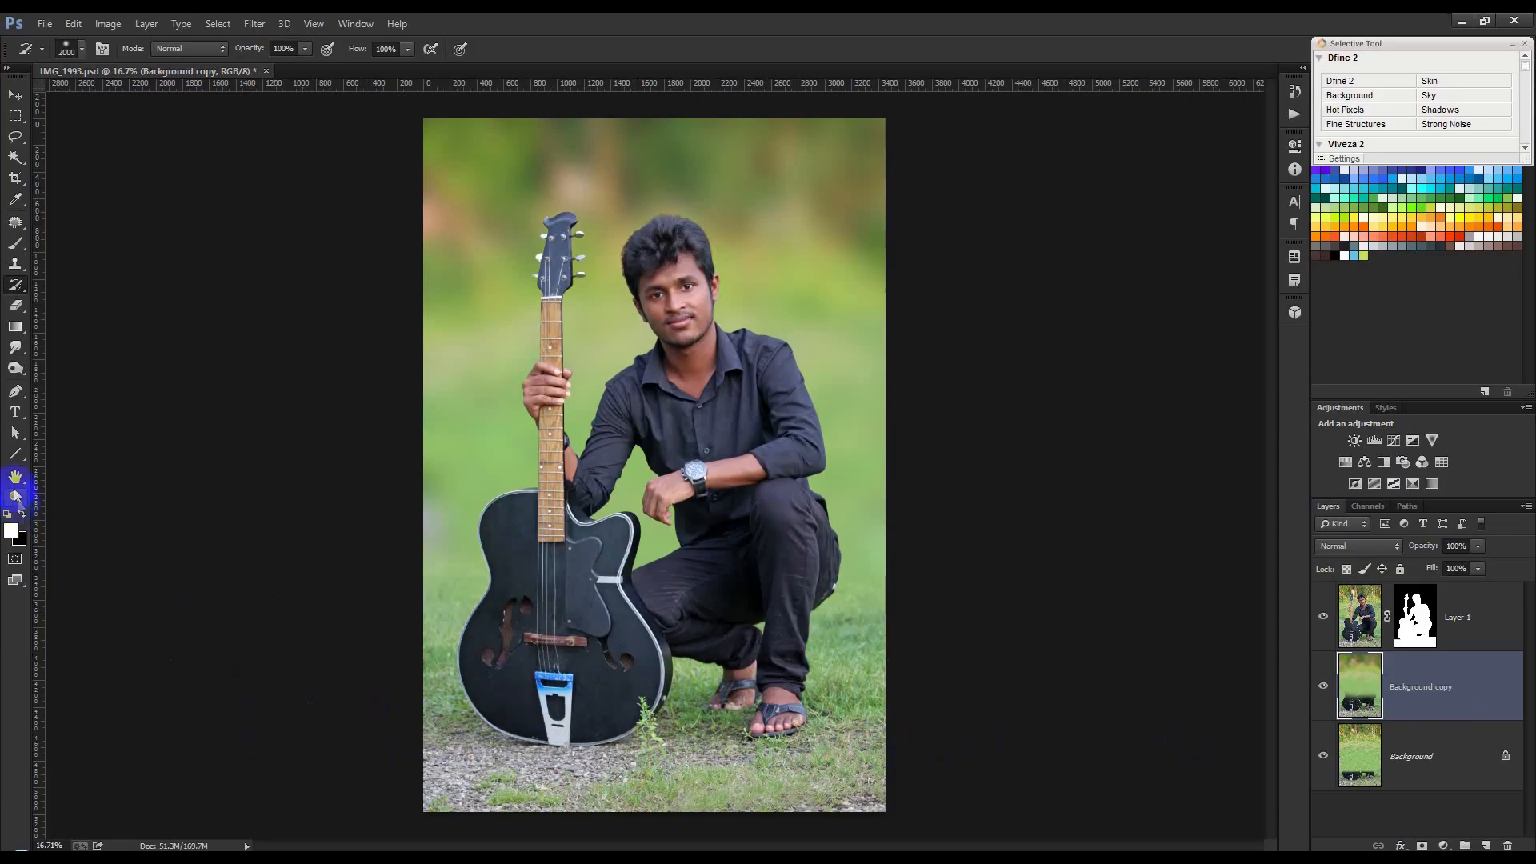
{"action": "scroll", "coordinate": [424, 516], "scroll_direction": "down", "scroll_amount": 2}
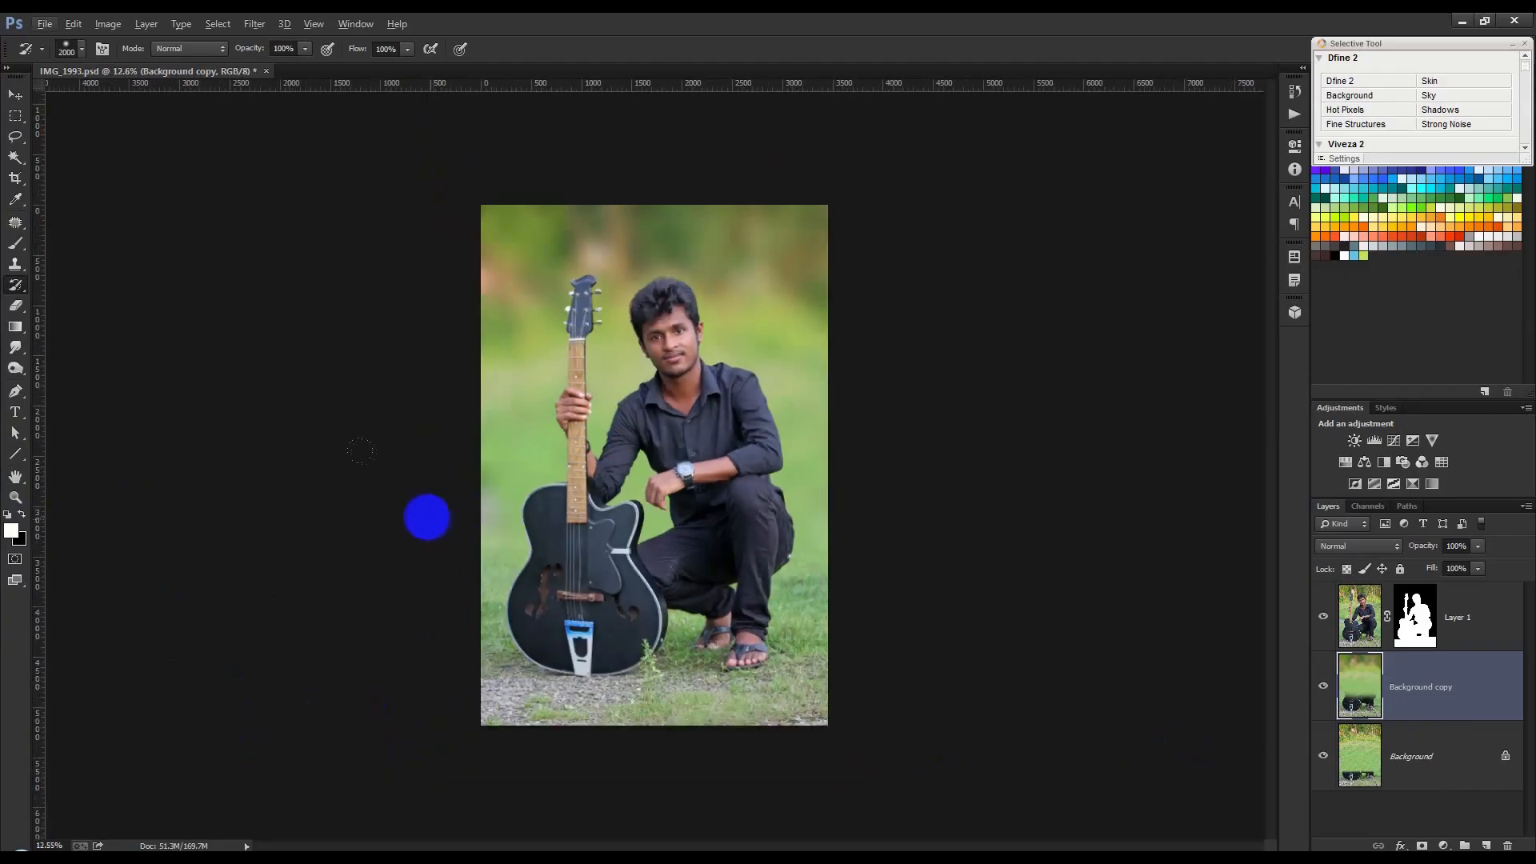
{"action": "key", "text": "ctrl+0"}
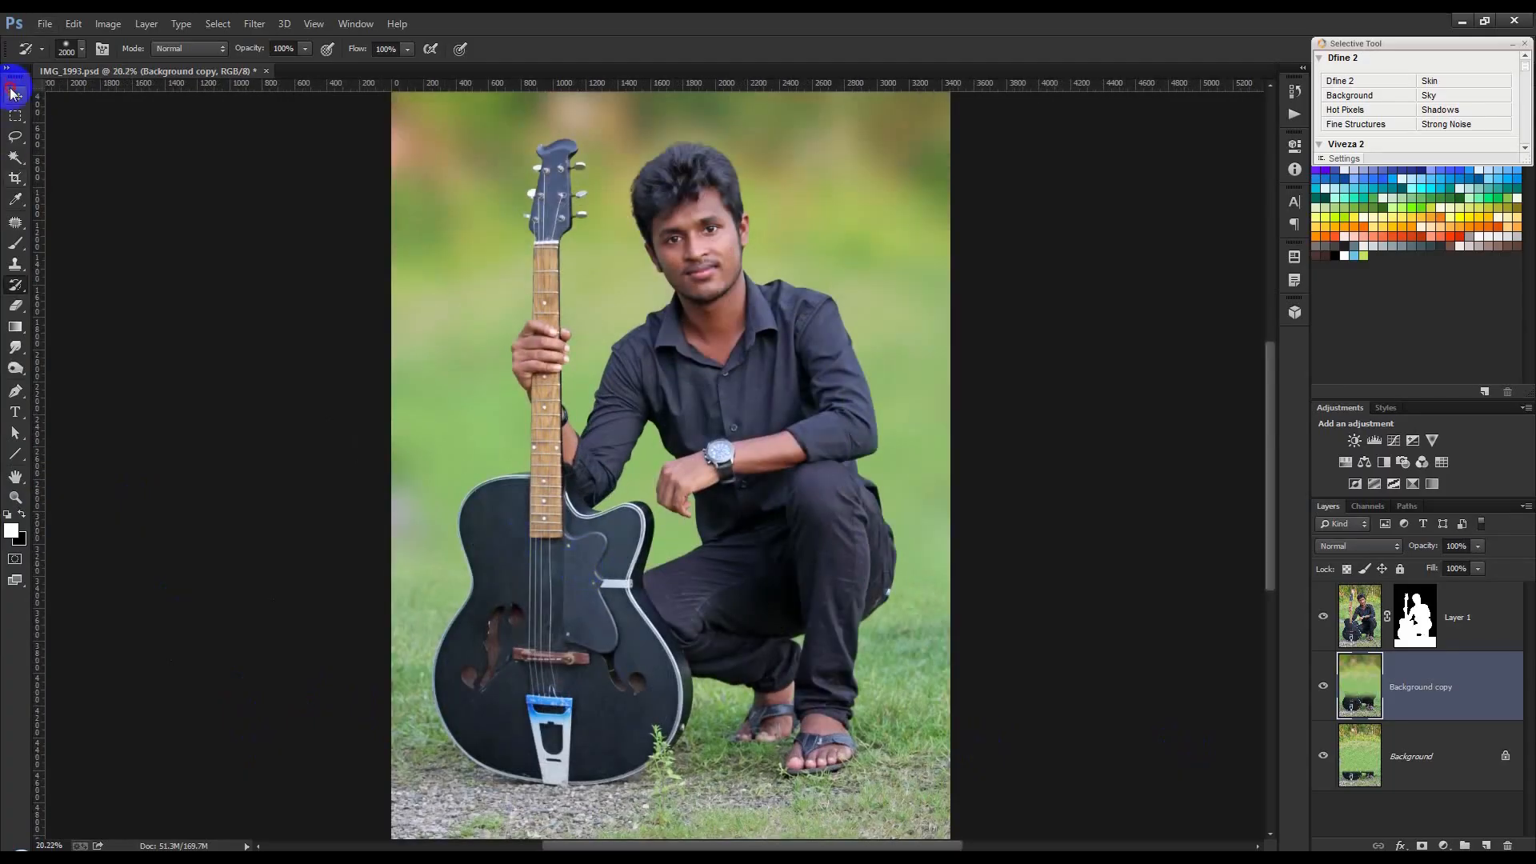
{"action": "left_click", "coordinate": [13, 94]}
Step: Add a new layer above Layer 1 and fill it with the merged RGB image through Apply Image, using Multiply at 100% opacity
{"action": "scroll", "coordinate": [680, 315], "scroll_direction": "down", "scroll_amount": 2}
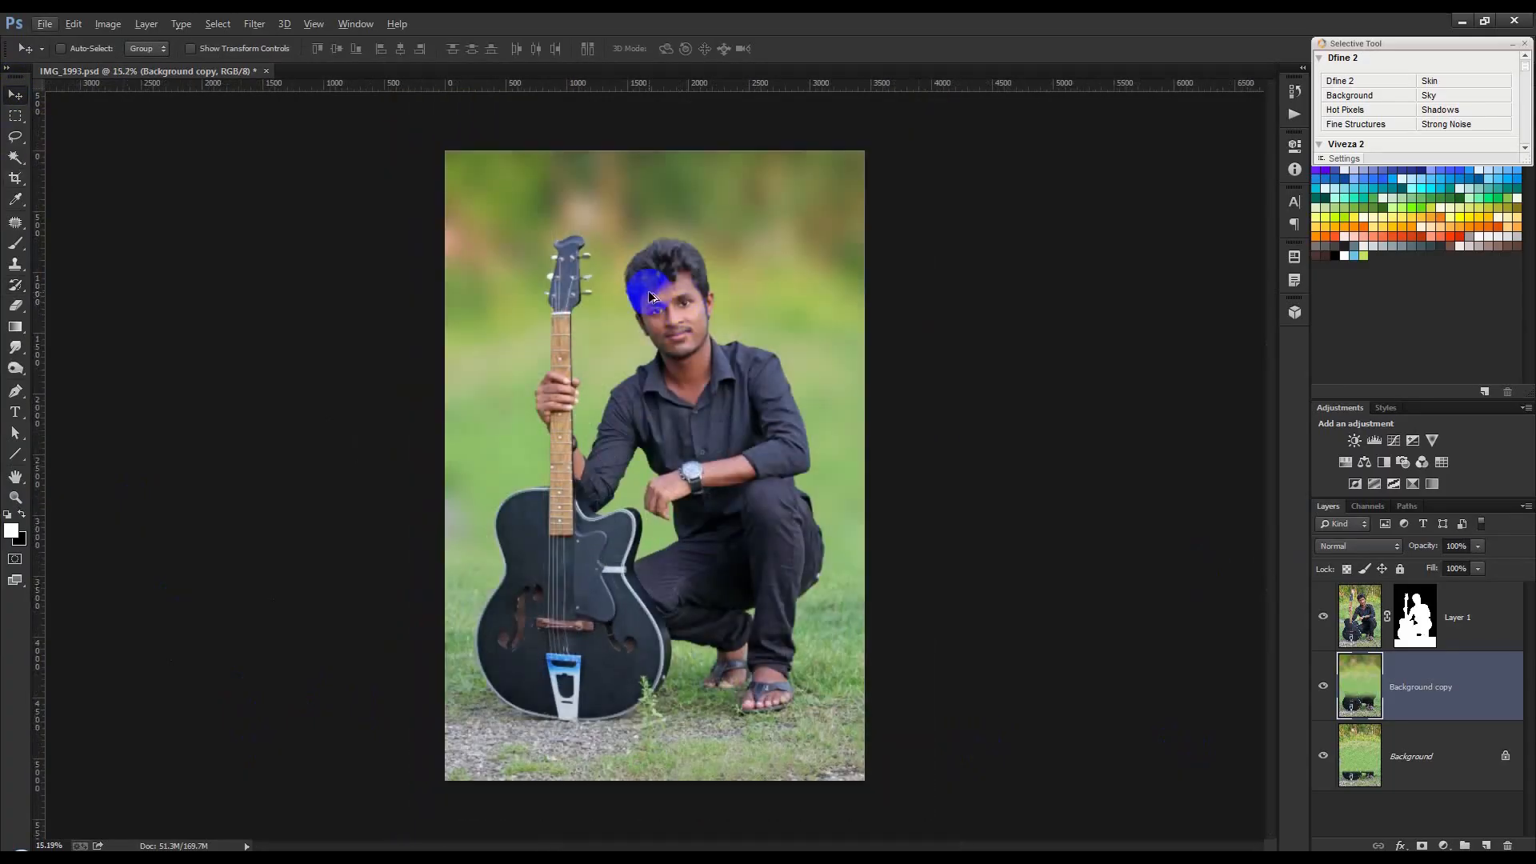
{"action": "scroll", "coordinate": [720, 396], "scroll_direction": "up", "scroll_amount": 1}
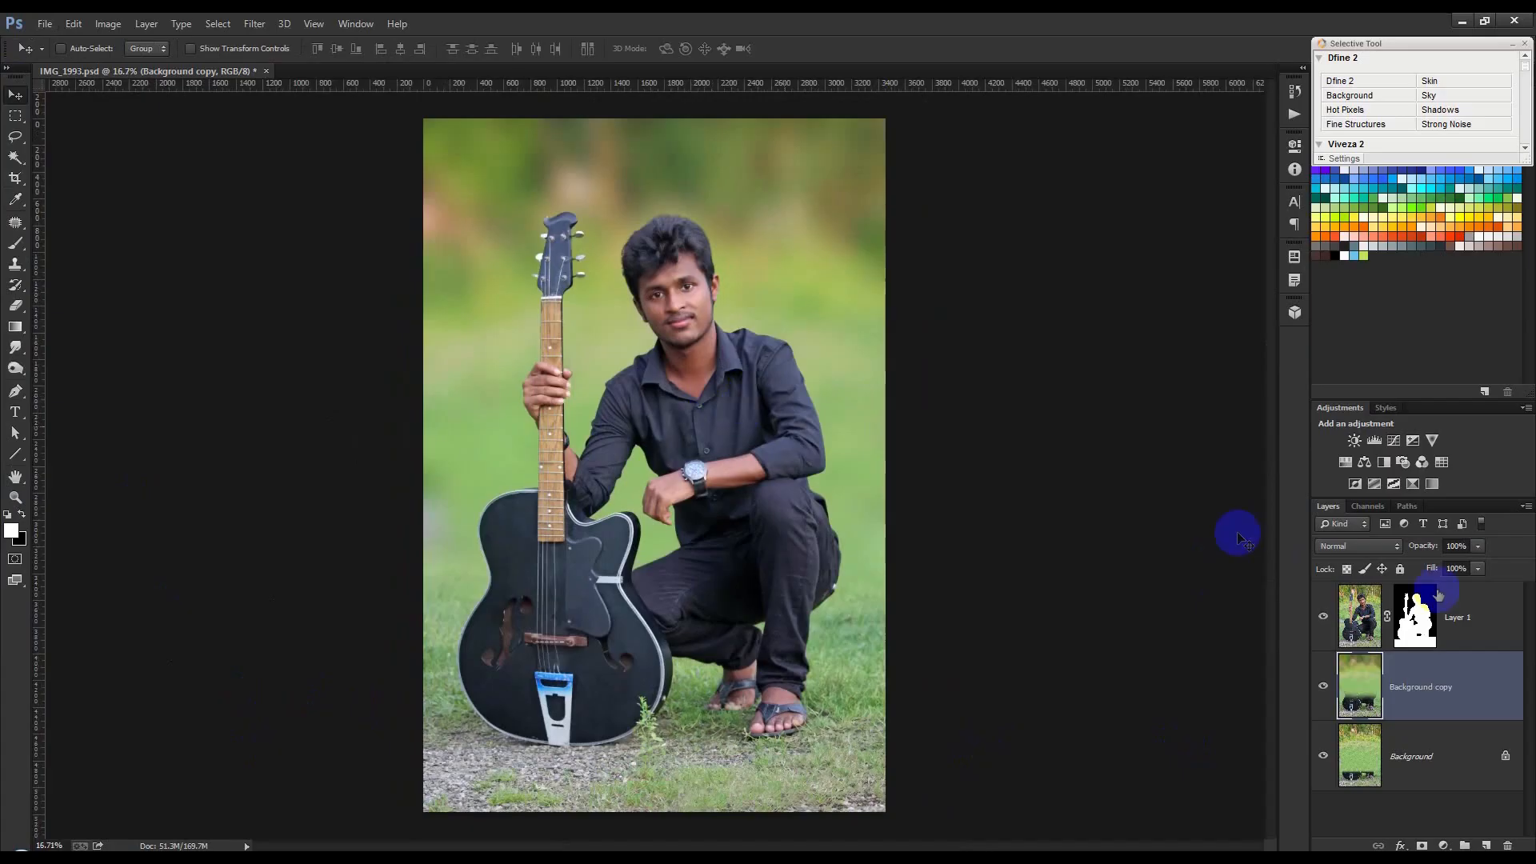
{"action": "left_click", "coordinate": [1480, 601]}
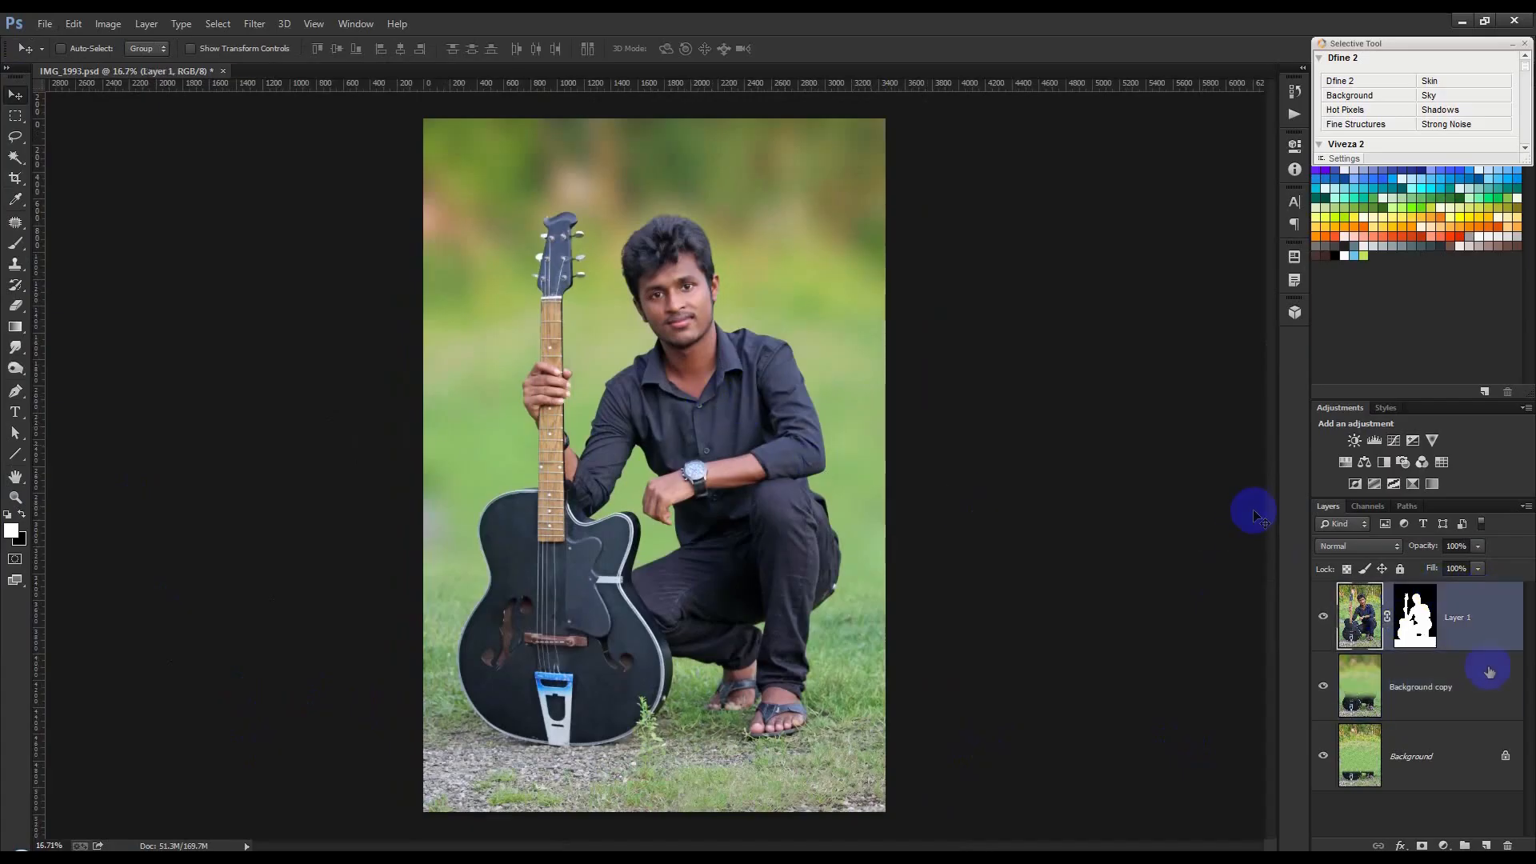
{"action": "left_click", "coordinate": [1485, 846]}
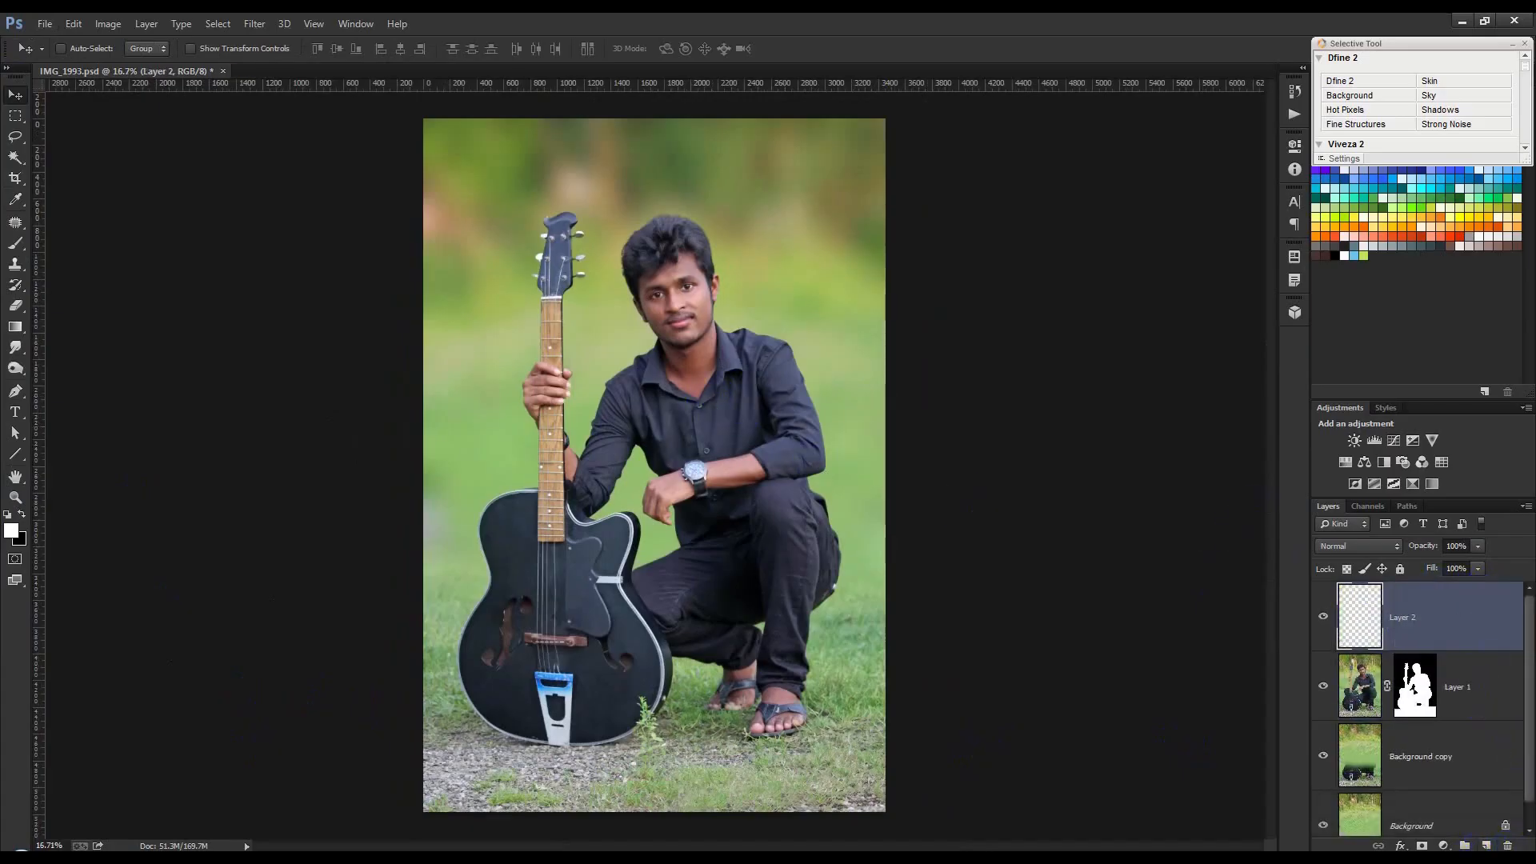
{"action": "left_click", "coordinate": [108, 23]}
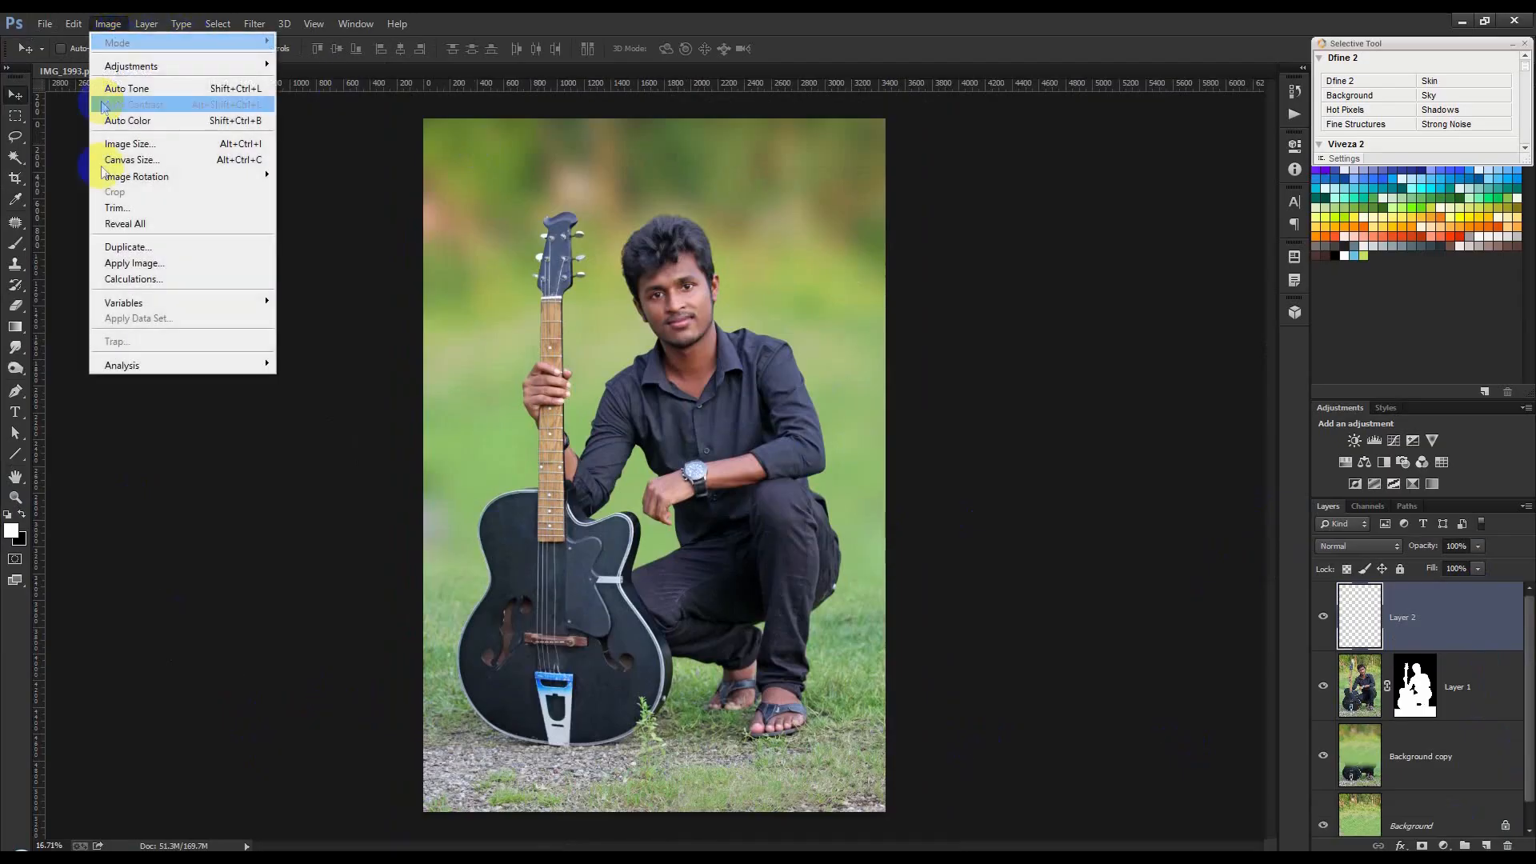
{"action": "left_click", "coordinate": [135, 264]}
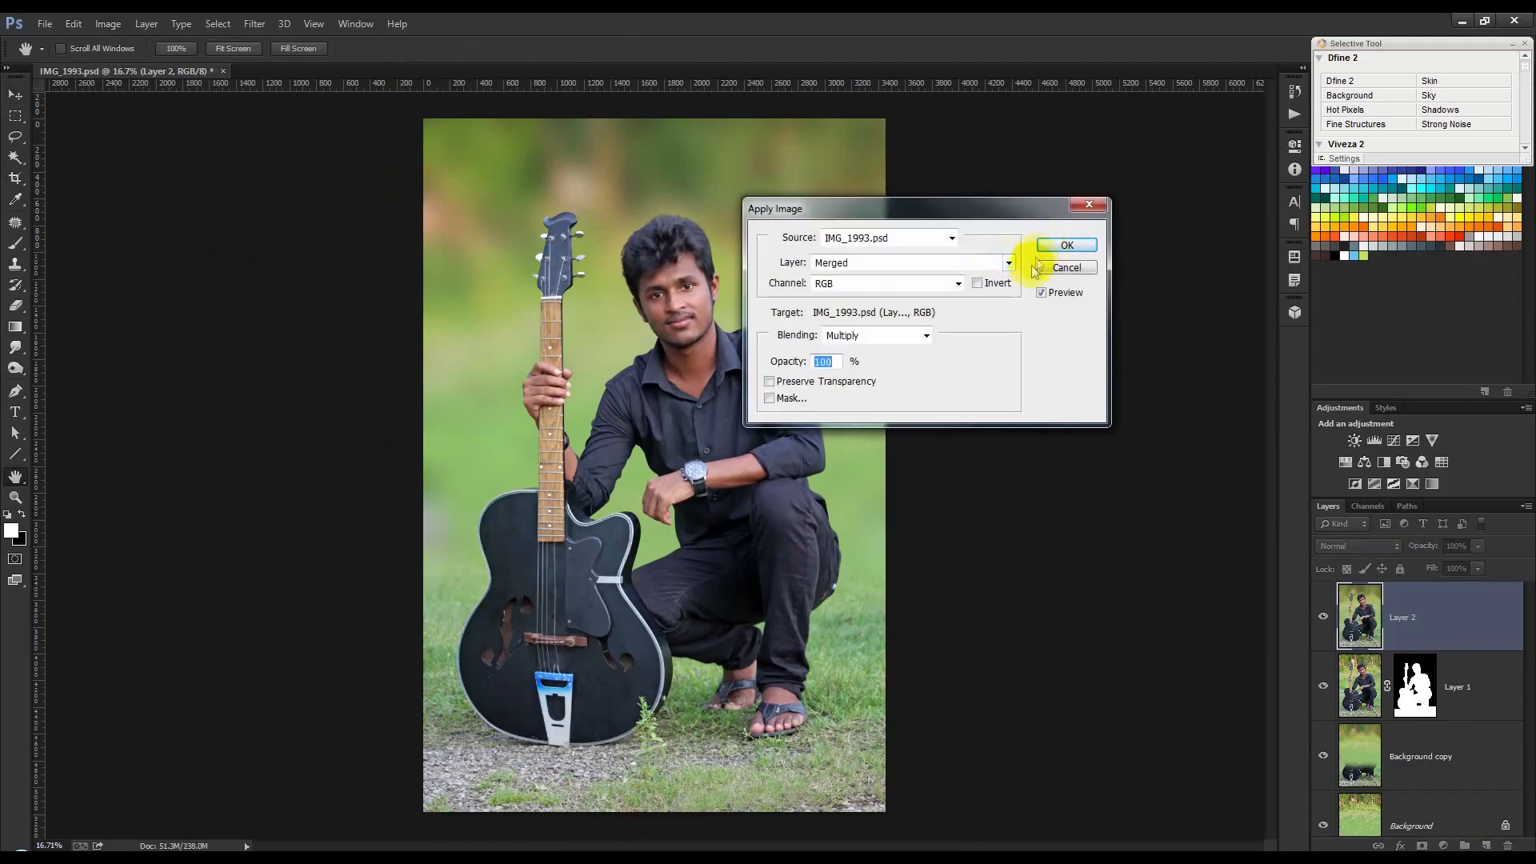
{"action": "left_click", "coordinate": [1052, 251]}
{"action": "key", "text": "v"}
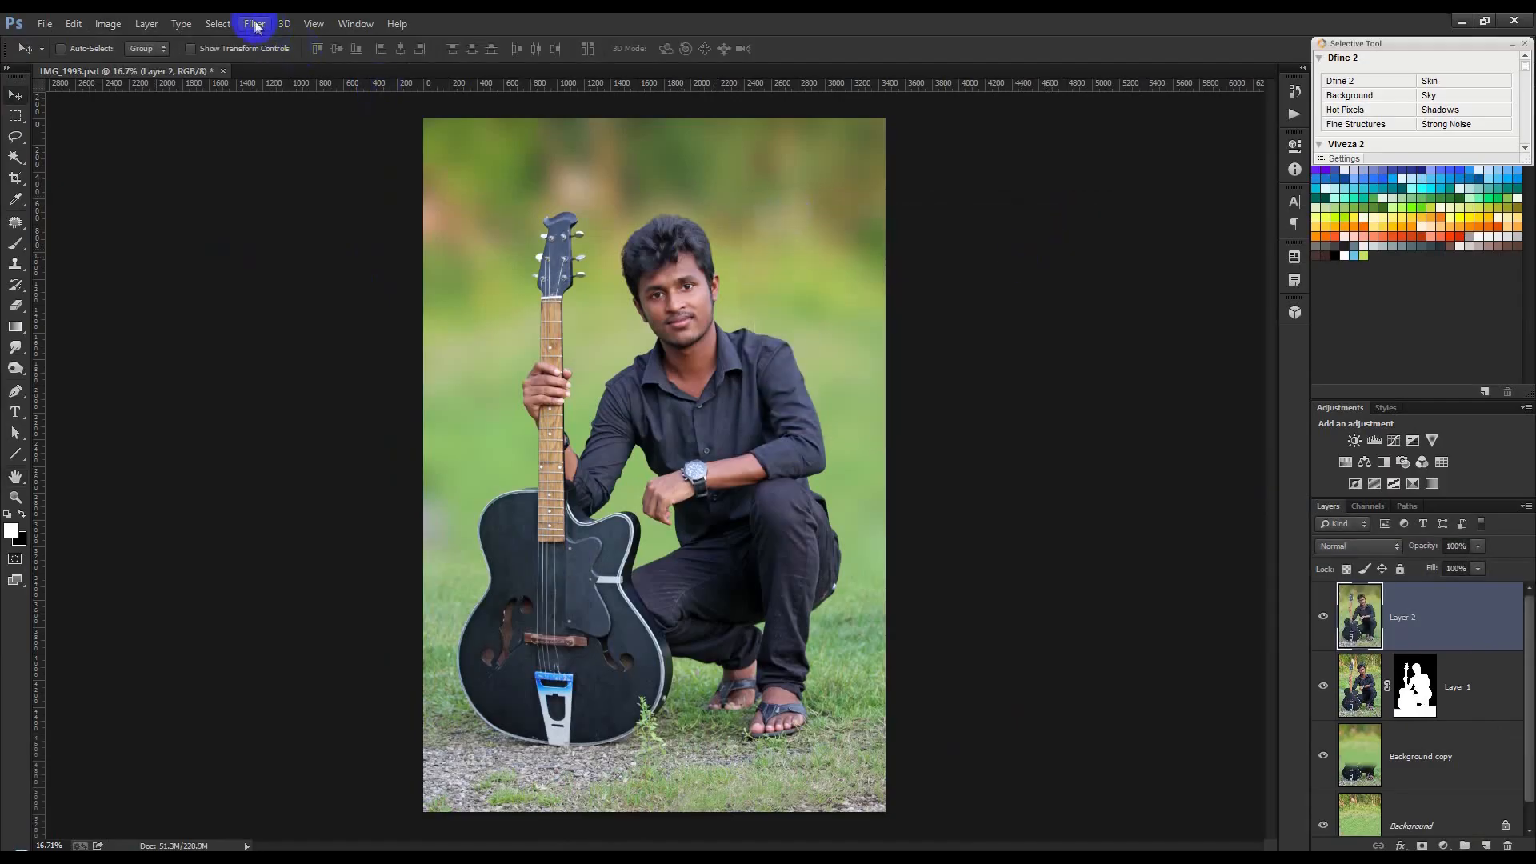
{"action": "left_click", "coordinate": [256, 24]}
{"action": "left_click", "coordinate": [276, 120]}
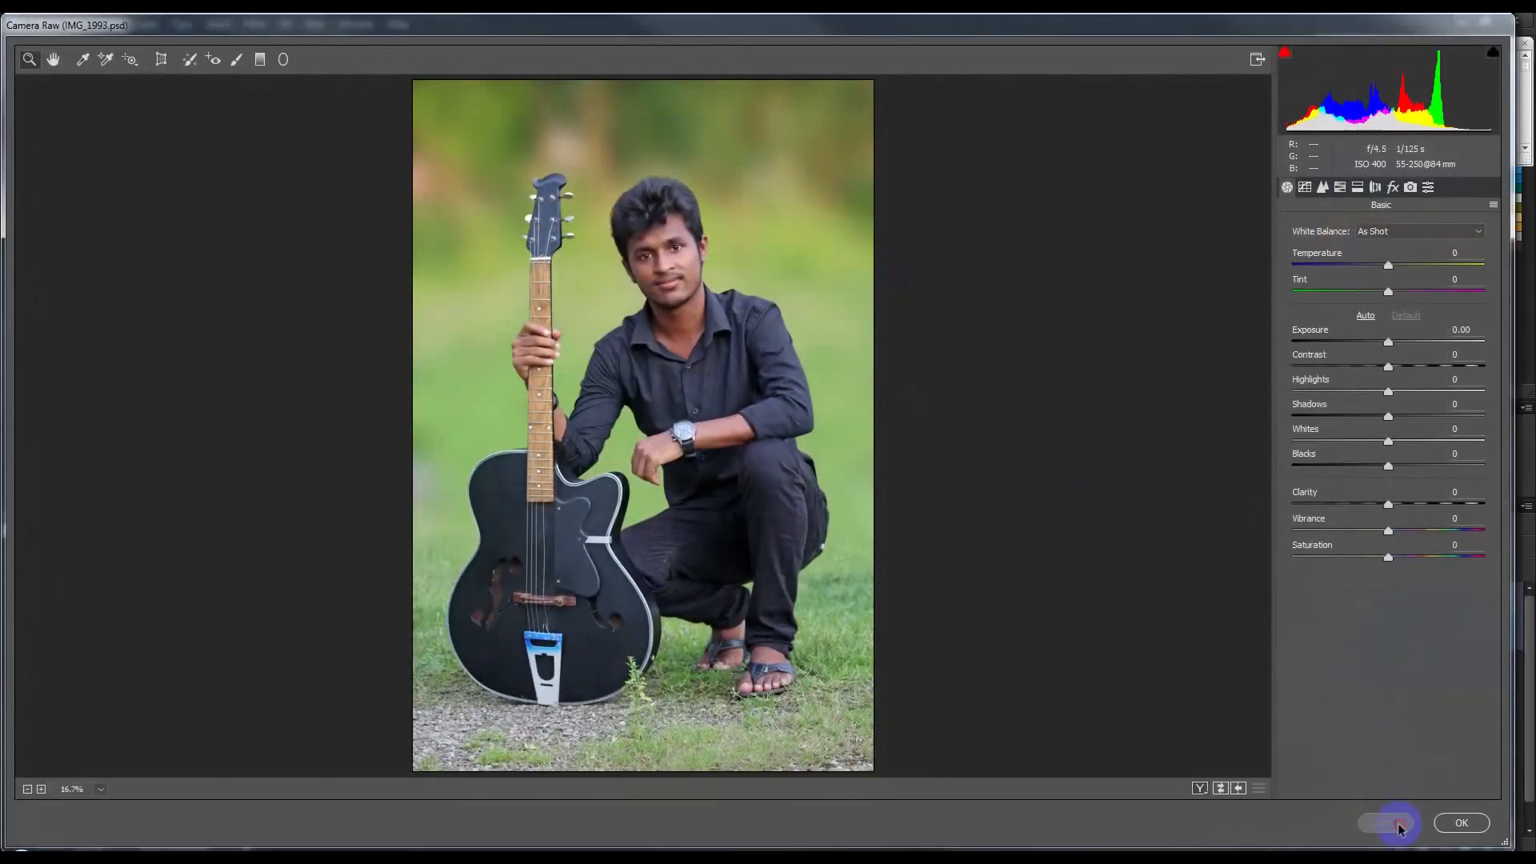
{"action": "left_click", "coordinate": [1408, 823]}
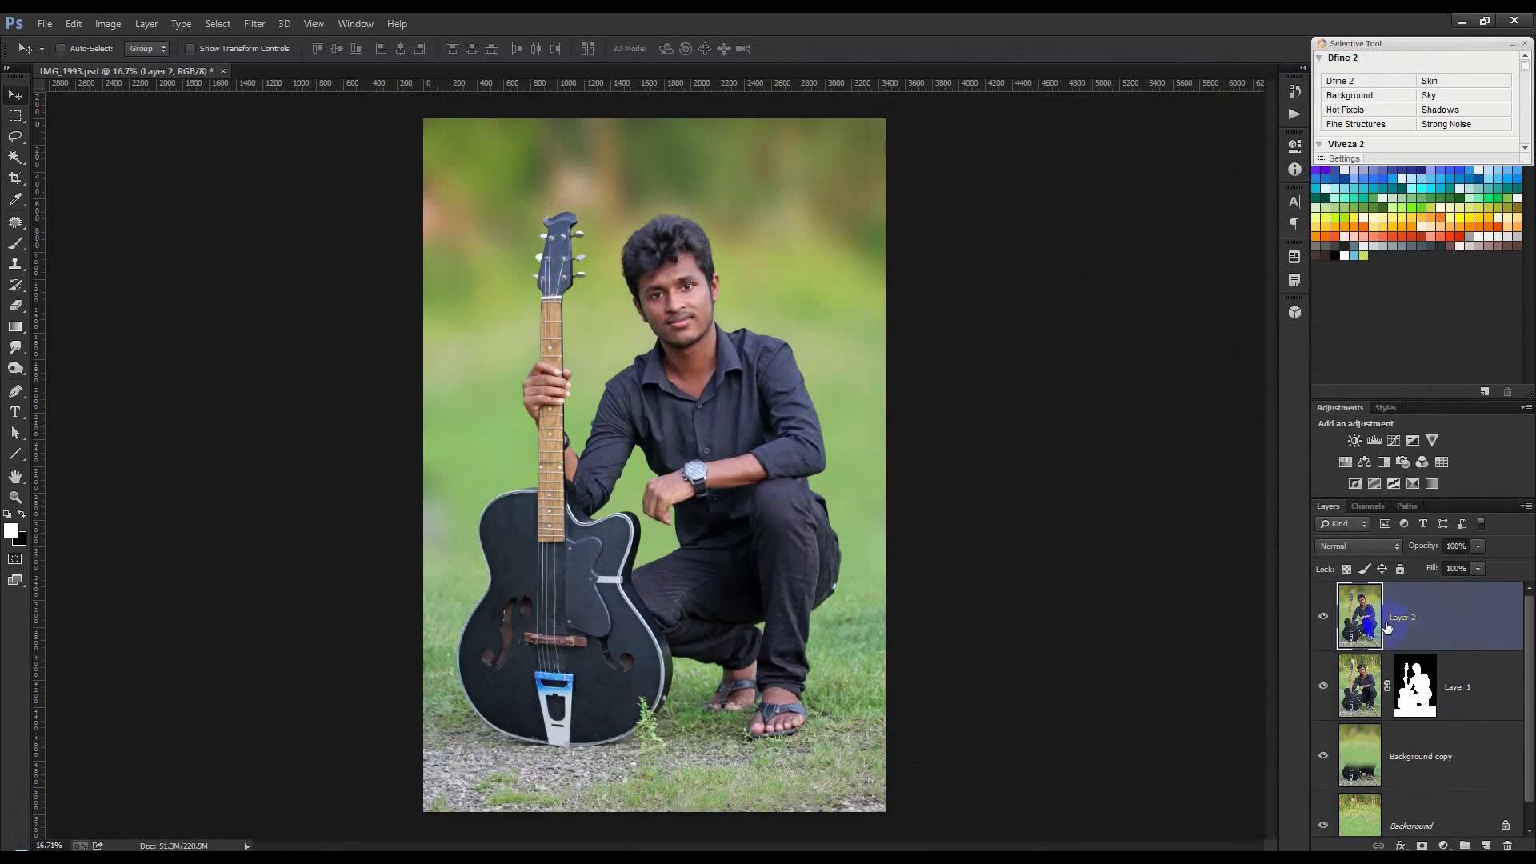
Step: Compare the merged Layer 2 with the layers beneath it by toggling their visibility
{"action": "left_click", "coordinate": [1323, 617]}
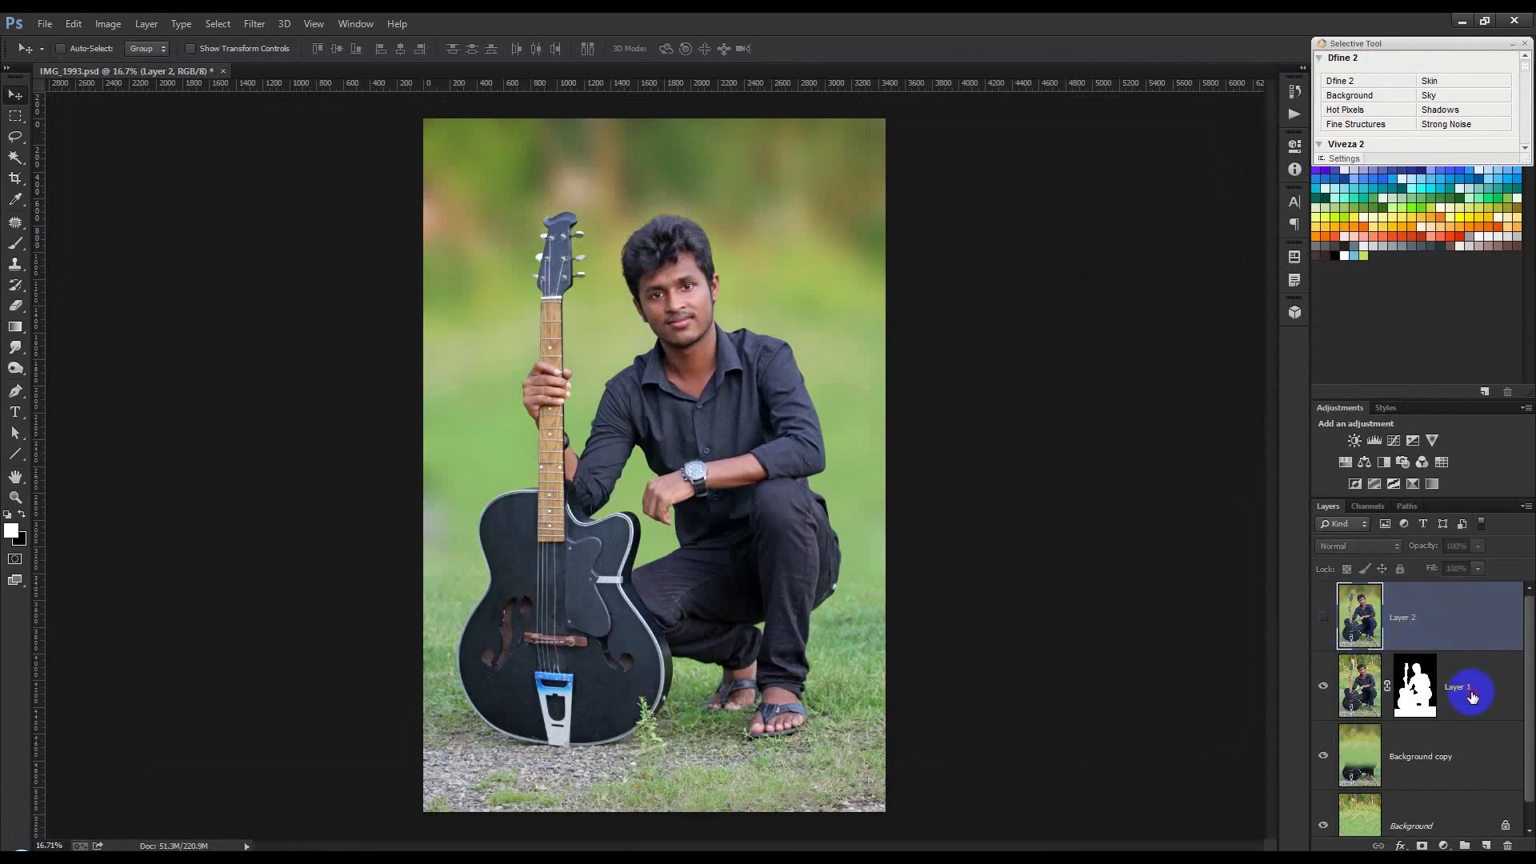
{"action": "left_click", "coordinate": [1475, 686]}
{"action": "left_click", "coordinate": [1324, 687]}
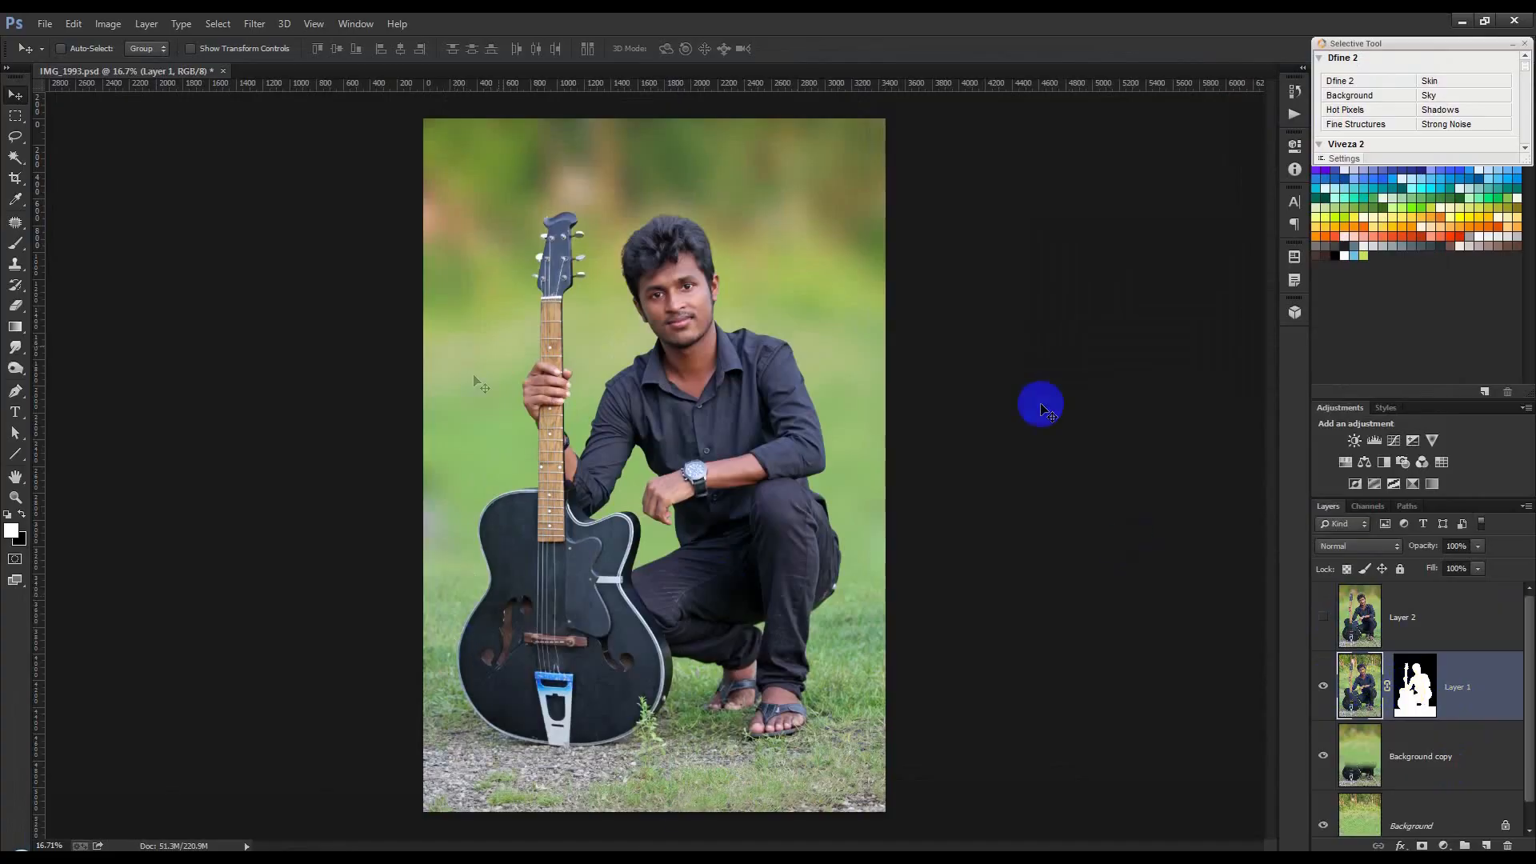
{"action": "left_click", "coordinate": [1352, 616]}
{"action": "left_click", "coordinate": [1324, 616]}
{"action": "left_click_drag", "start_coordinate": [1324, 687], "coordinate": [1324, 825]}
{"action": "left_click_drag", "start_coordinate": [900, 498], "coordinate": [1010, 494]}
{"action": "key", "text": "ctrl+z"}
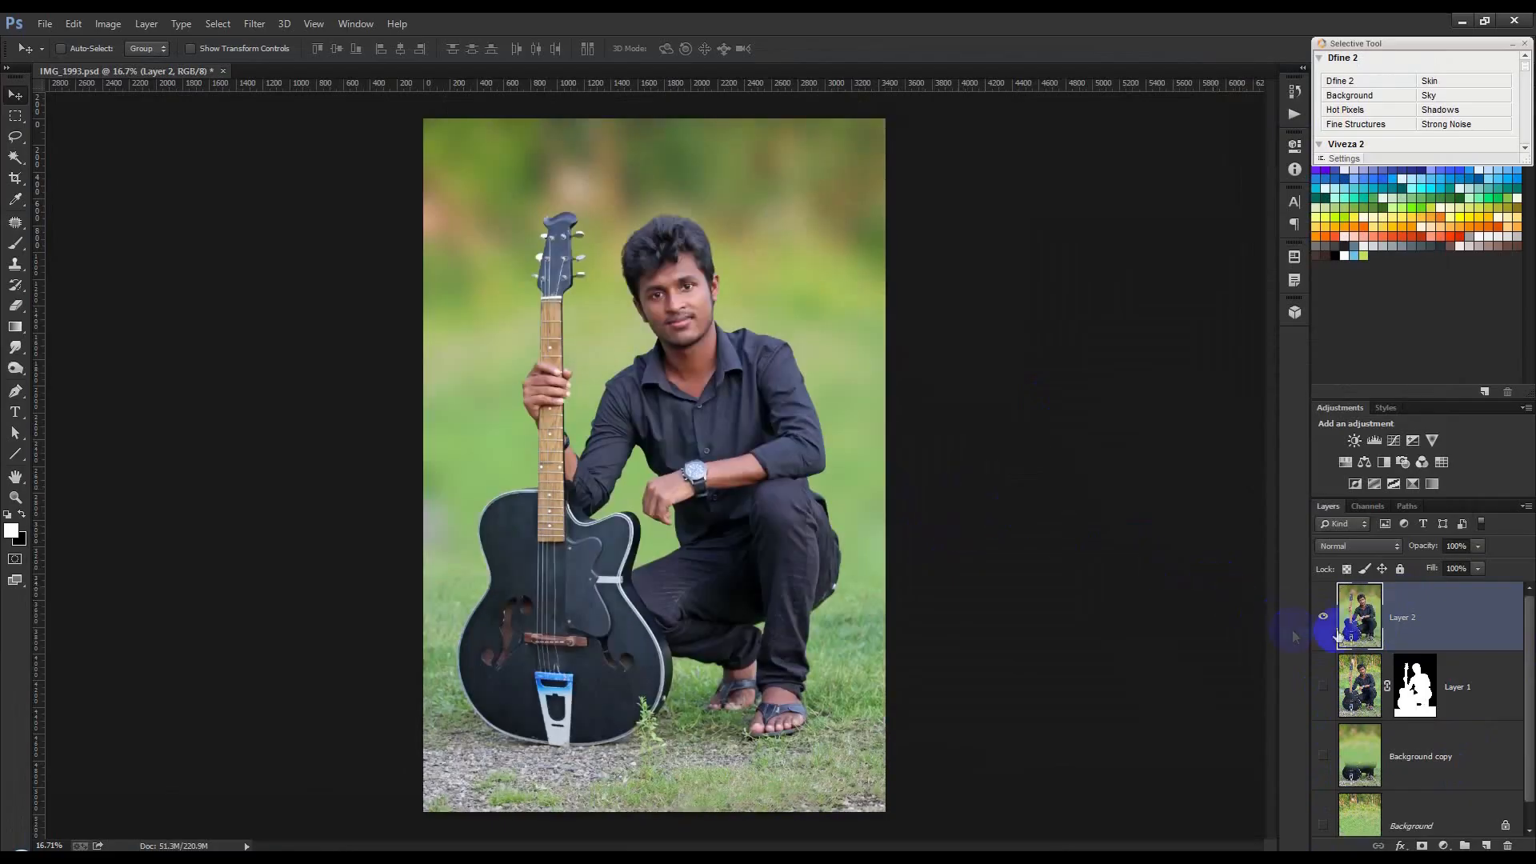
Step: Delete Layer 2 and show Layer 1, Background copy and Background again
{"action": "scroll", "coordinate": [1477, 690], "scroll_direction": "down", "scroll_amount": 1}
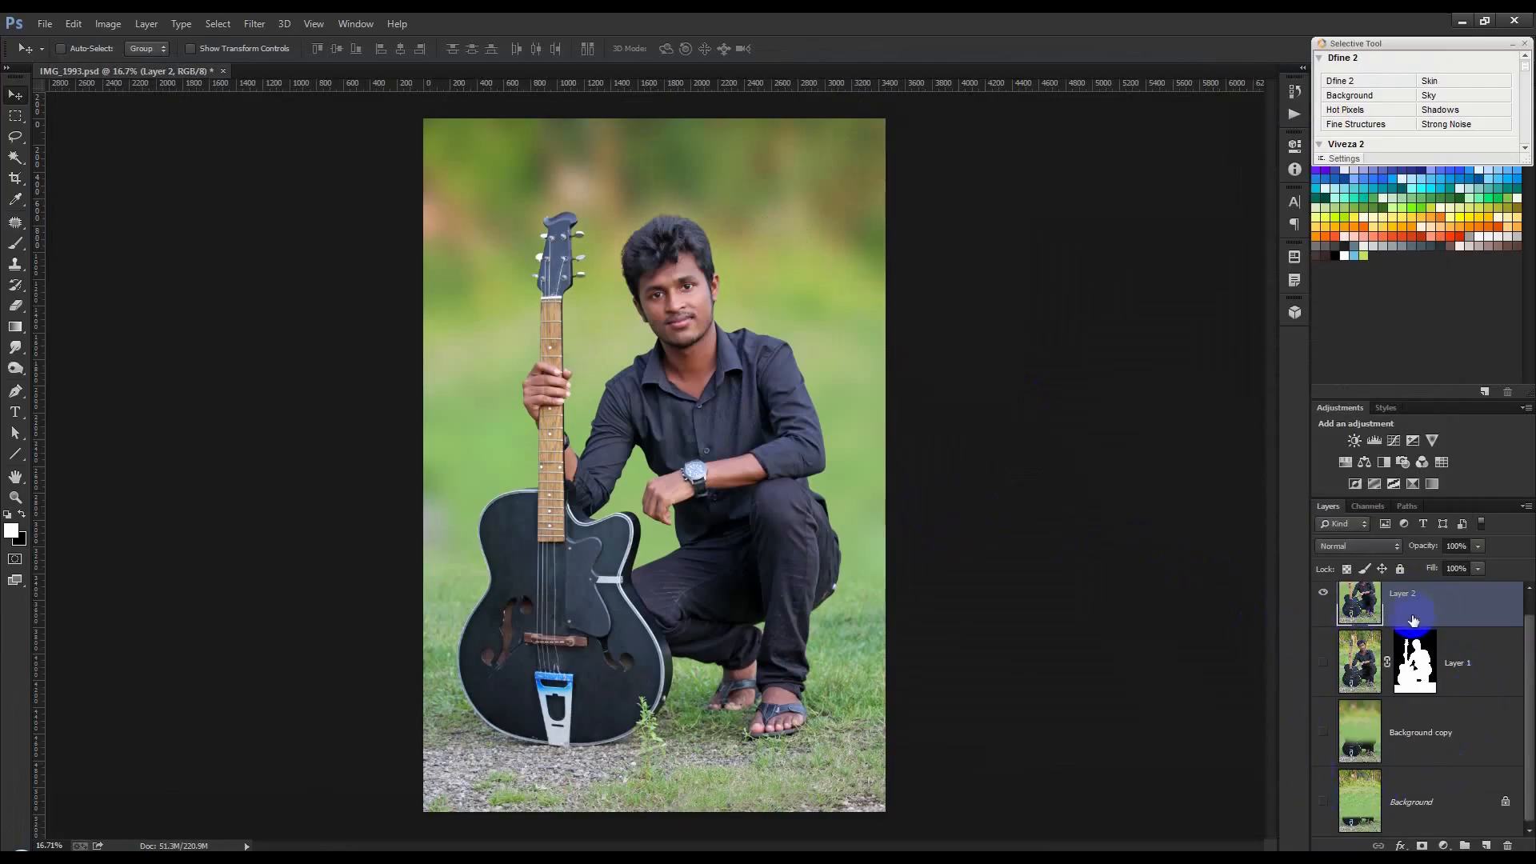
{"action": "left_click", "coordinate": [1509, 845]}
{"action": "left_click_drag", "start_coordinate": [1323, 756], "coordinate": [1322, 616]}
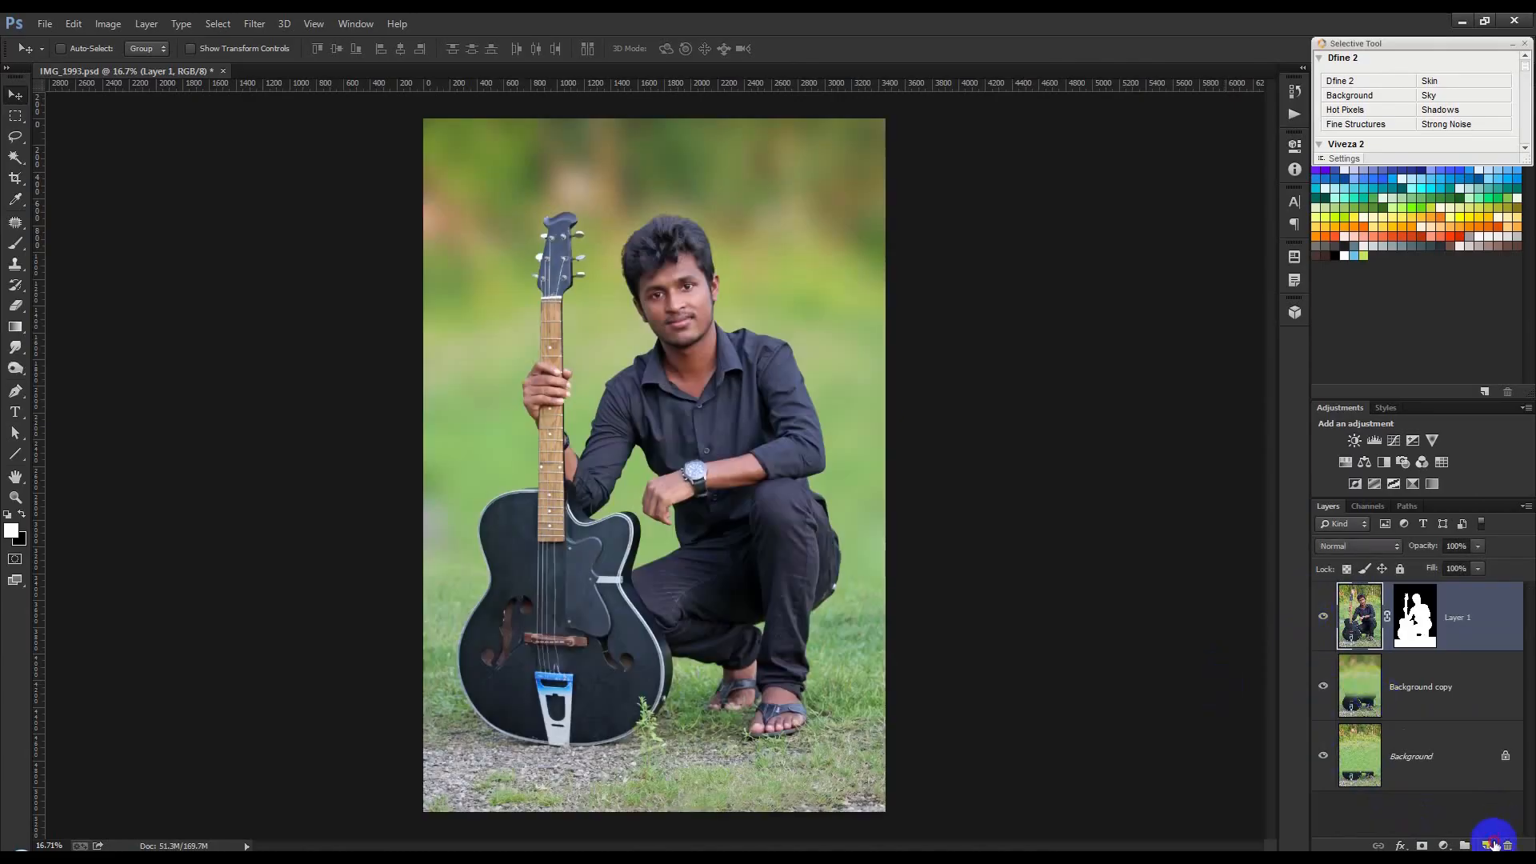
Step: Create a new layer above Layer 1 and apply the merged RGB image to it with Apply Image in Multiply blending
{"action": "left_click", "coordinate": [1490, 844]}
{"action": "left_click", "coordinate": [107, 23]}
{"action": "left_click", "coordinate": [135, 262]}
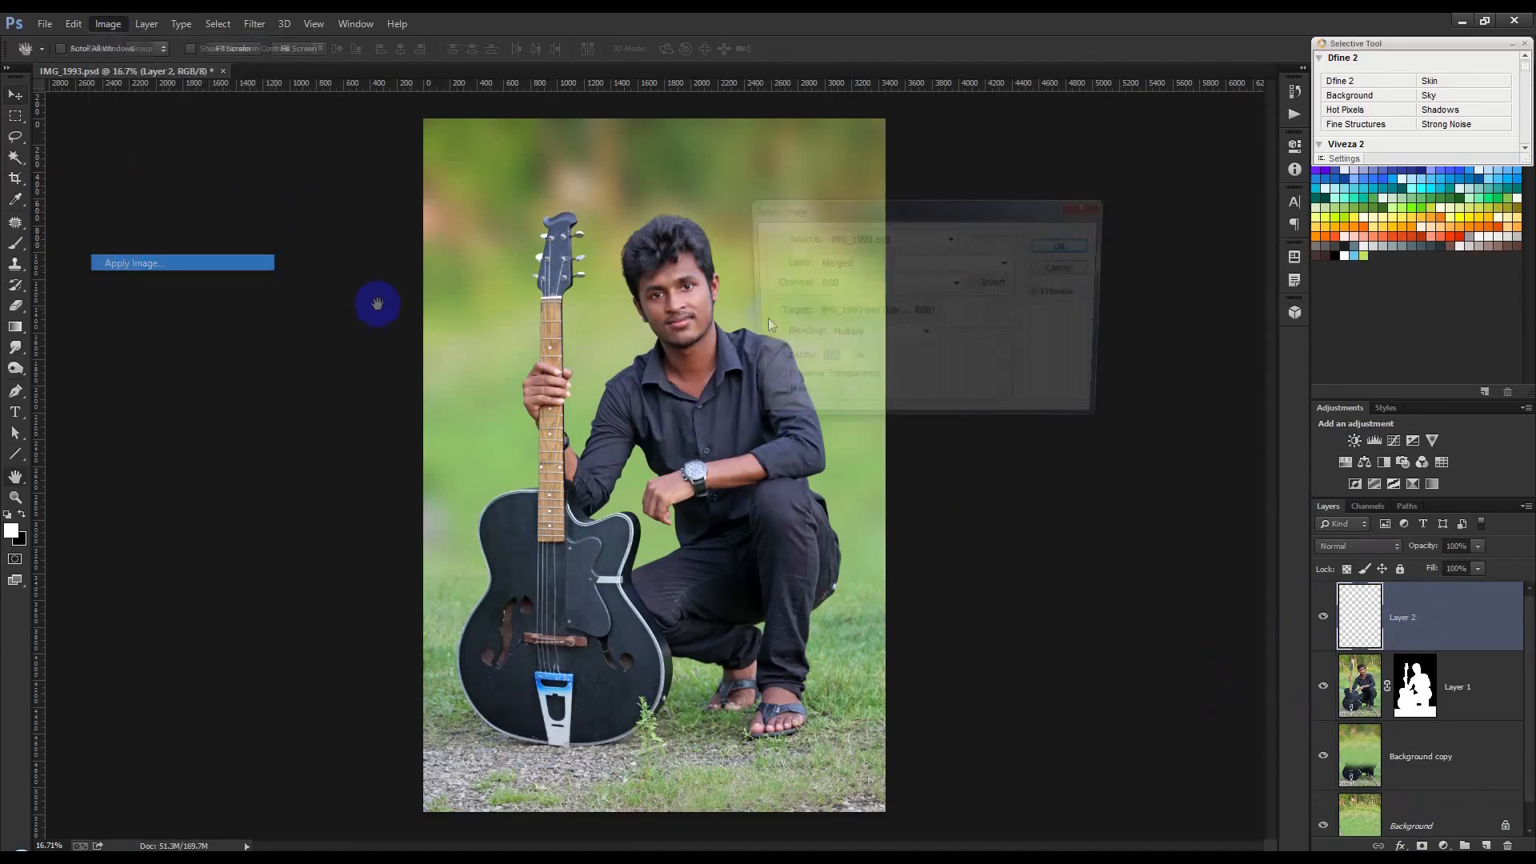
{"action": "left_click", "coordinate": [1076, 247]}
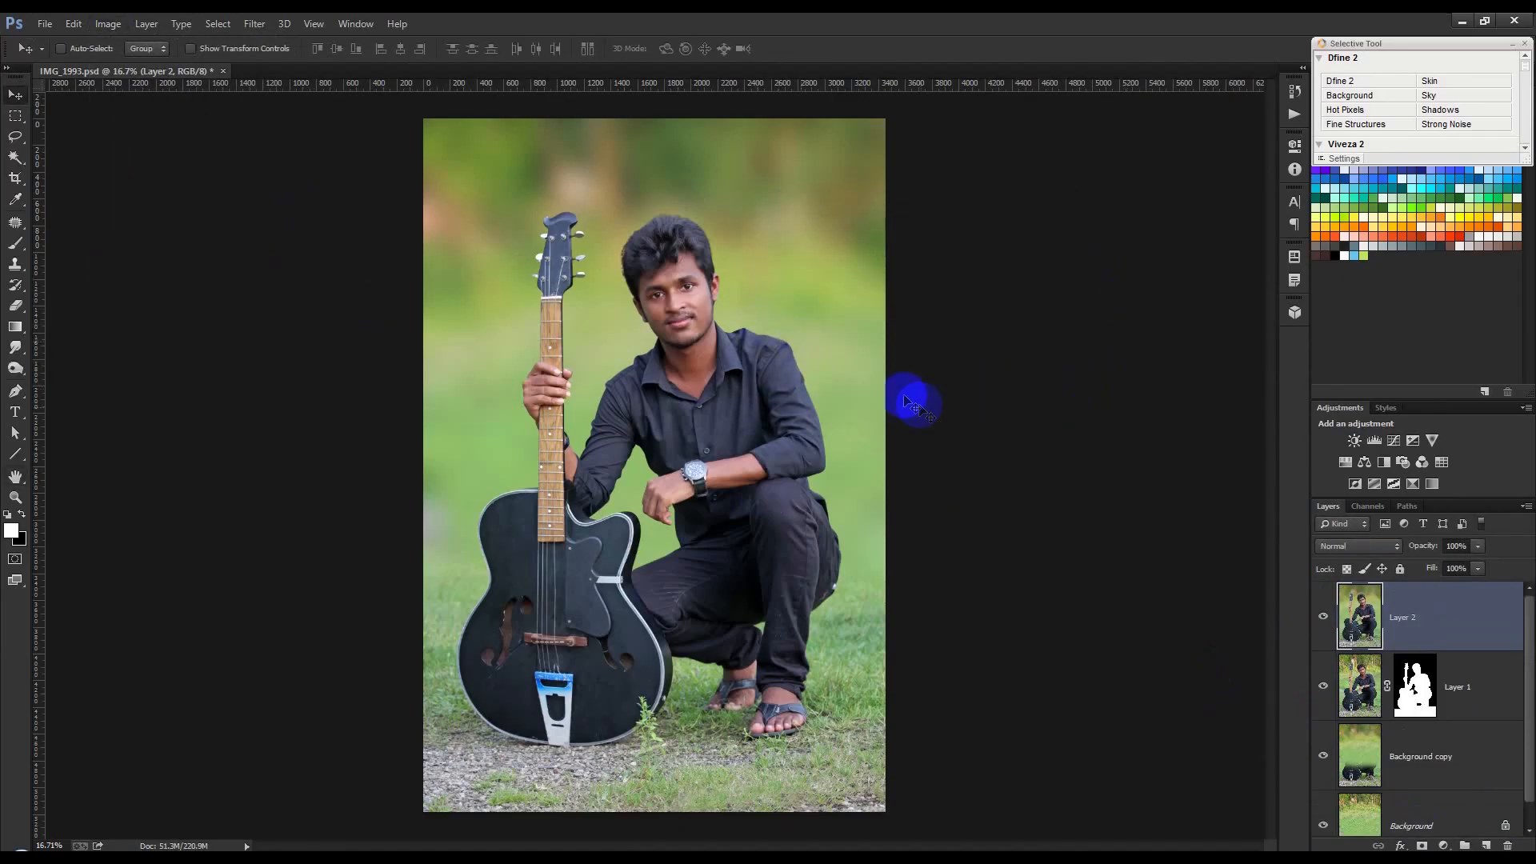
Step: Open Layer 2 in the Camera Raw Filter and set Shadows to +41, Whites to +39 and Highlights to -52
{"action": "left_click", "coordinate": [255, 23]}
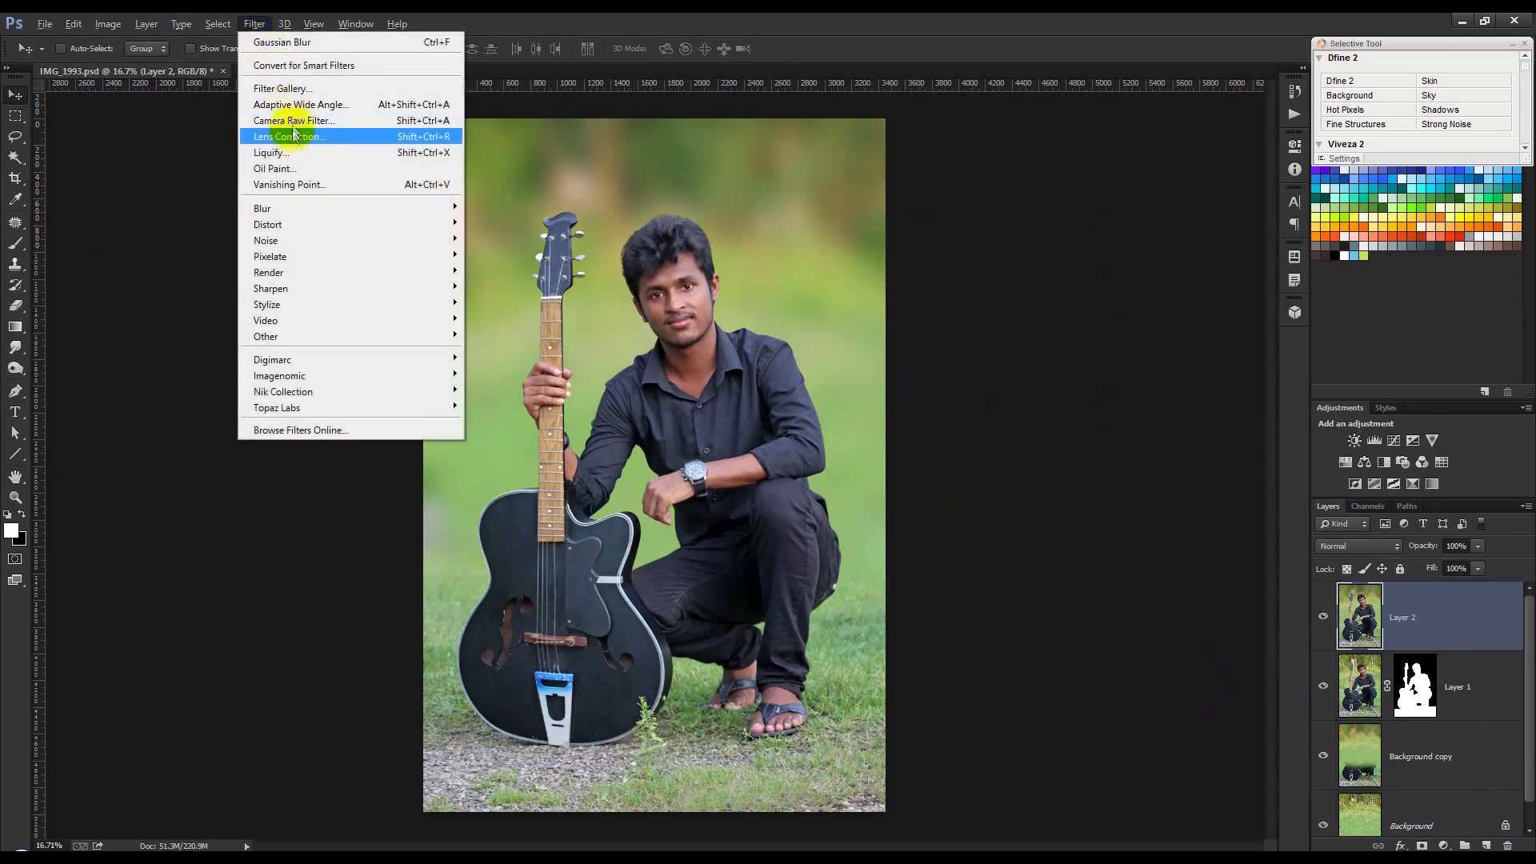
{"action": "left_click", "coordinate": [293, 121]}
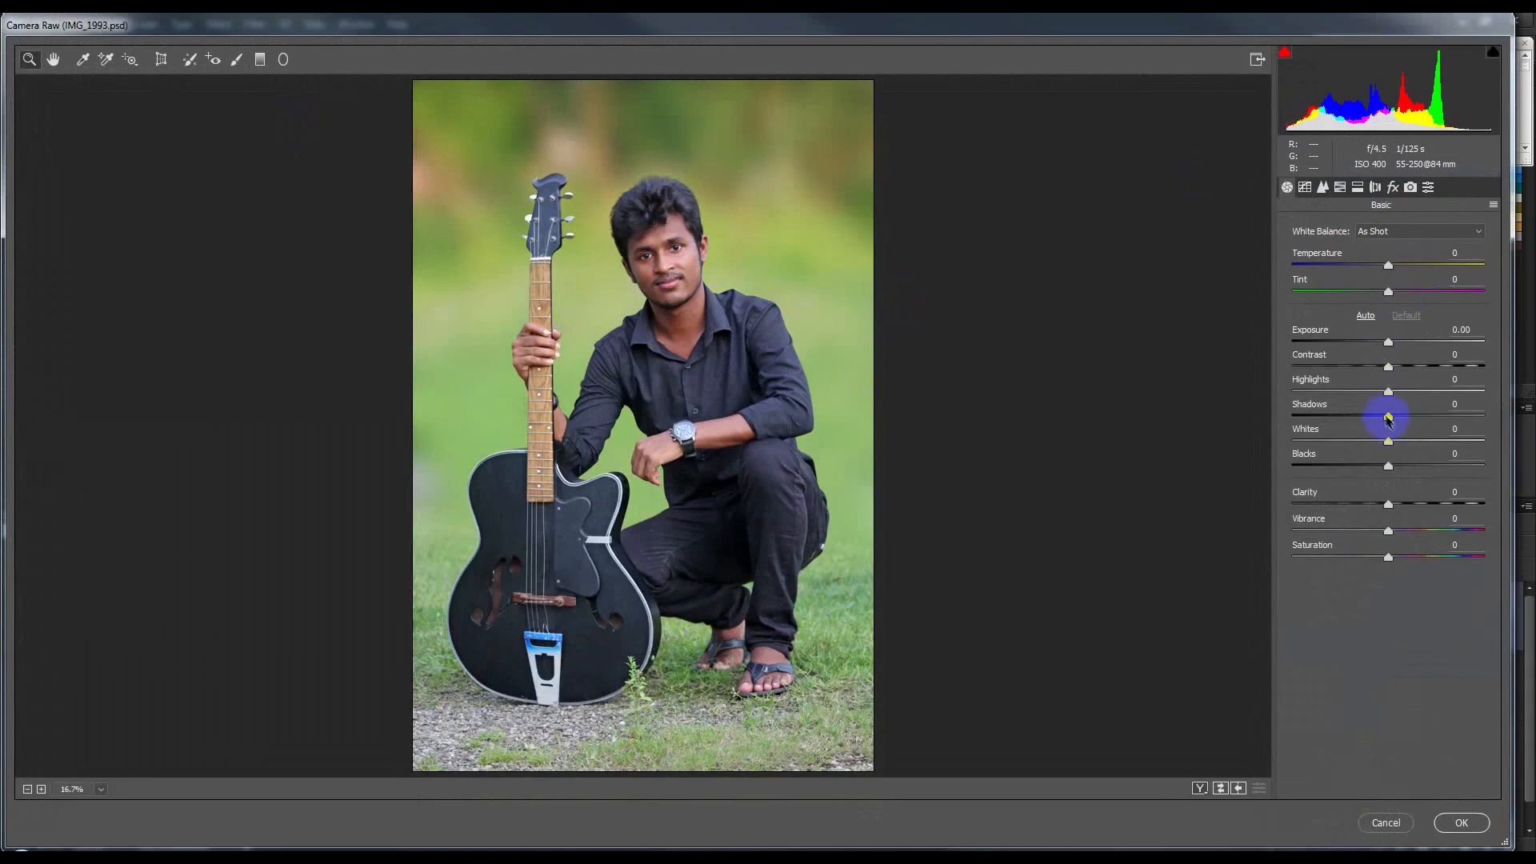
{"action": "left_click_drag", "start_coordinate": [1388, 416], "coordinate": [1429, 448]}
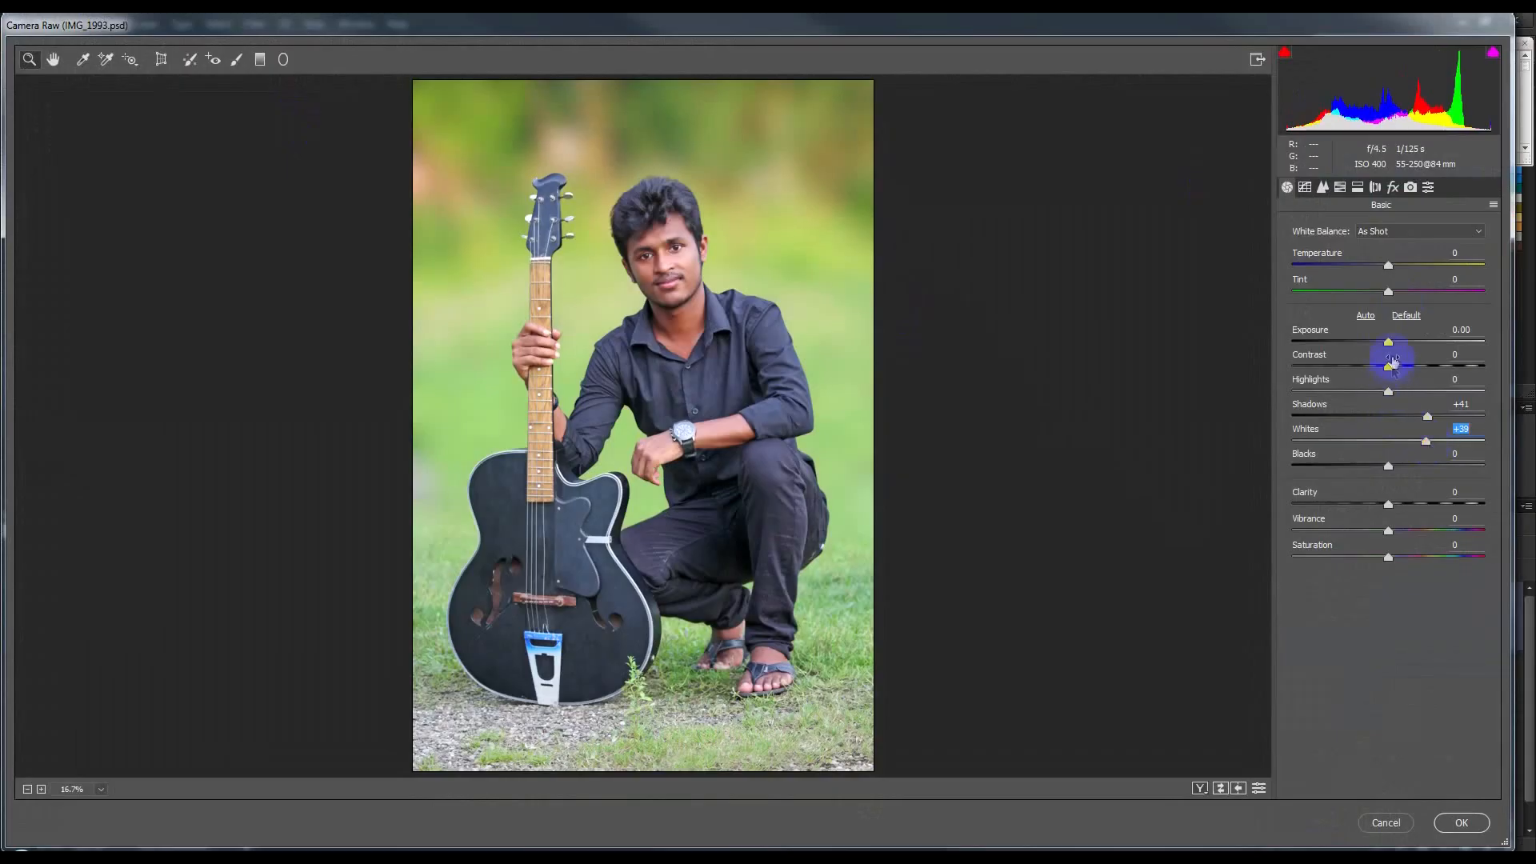
{"action": "left_click_drag", "start_coordinate": [1388, 394], "coordinate": [1342, 394]}
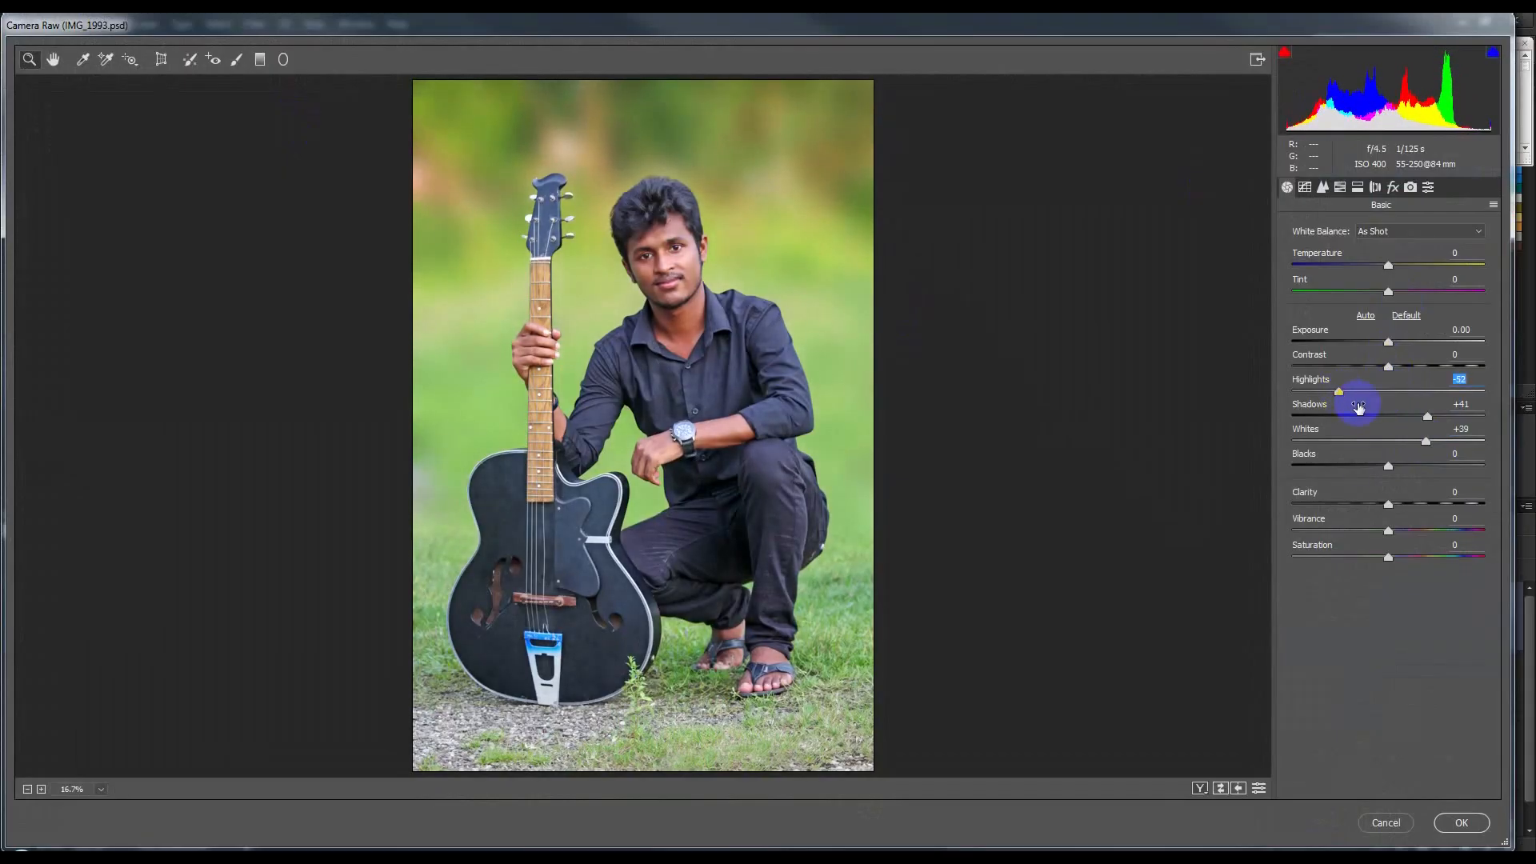
Step: Set Clarity to +23, Temperature to +8 and Vibrance to +10 in the basic Camera Raw adjustments
{"action": "left_click_drag", "start_coordinate": [1392, 509], "coordinate": [1412, 515]}
{"action": "left_click_drag", "start_coordinate": [1389, 269], "coordinate": [1396, 272]}
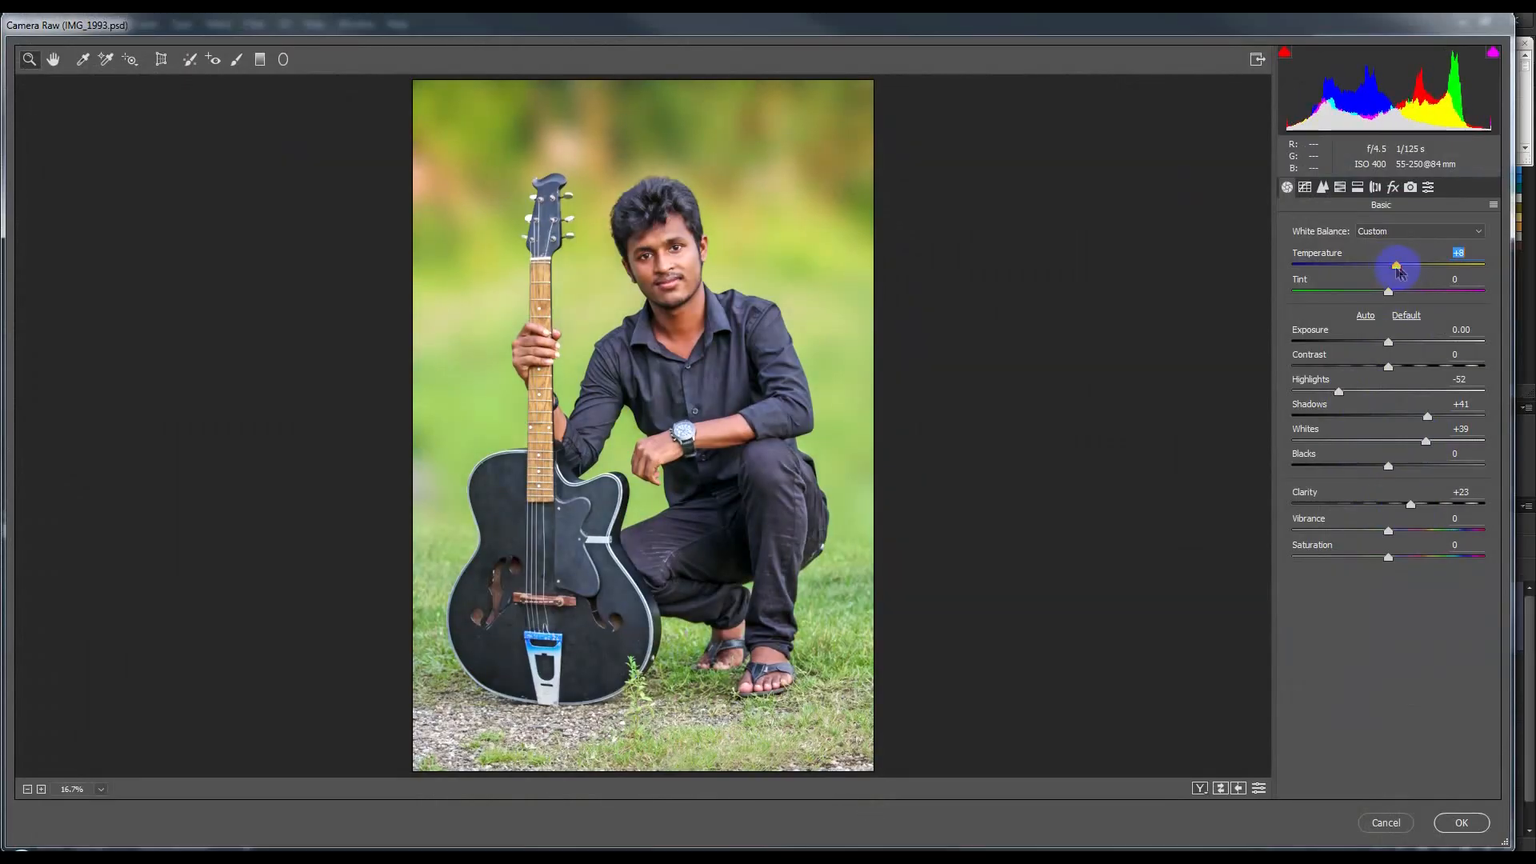
{"action": "left_click_drag", "start_coordinate": [1404, 536], "coordinate": [1407, 536]}
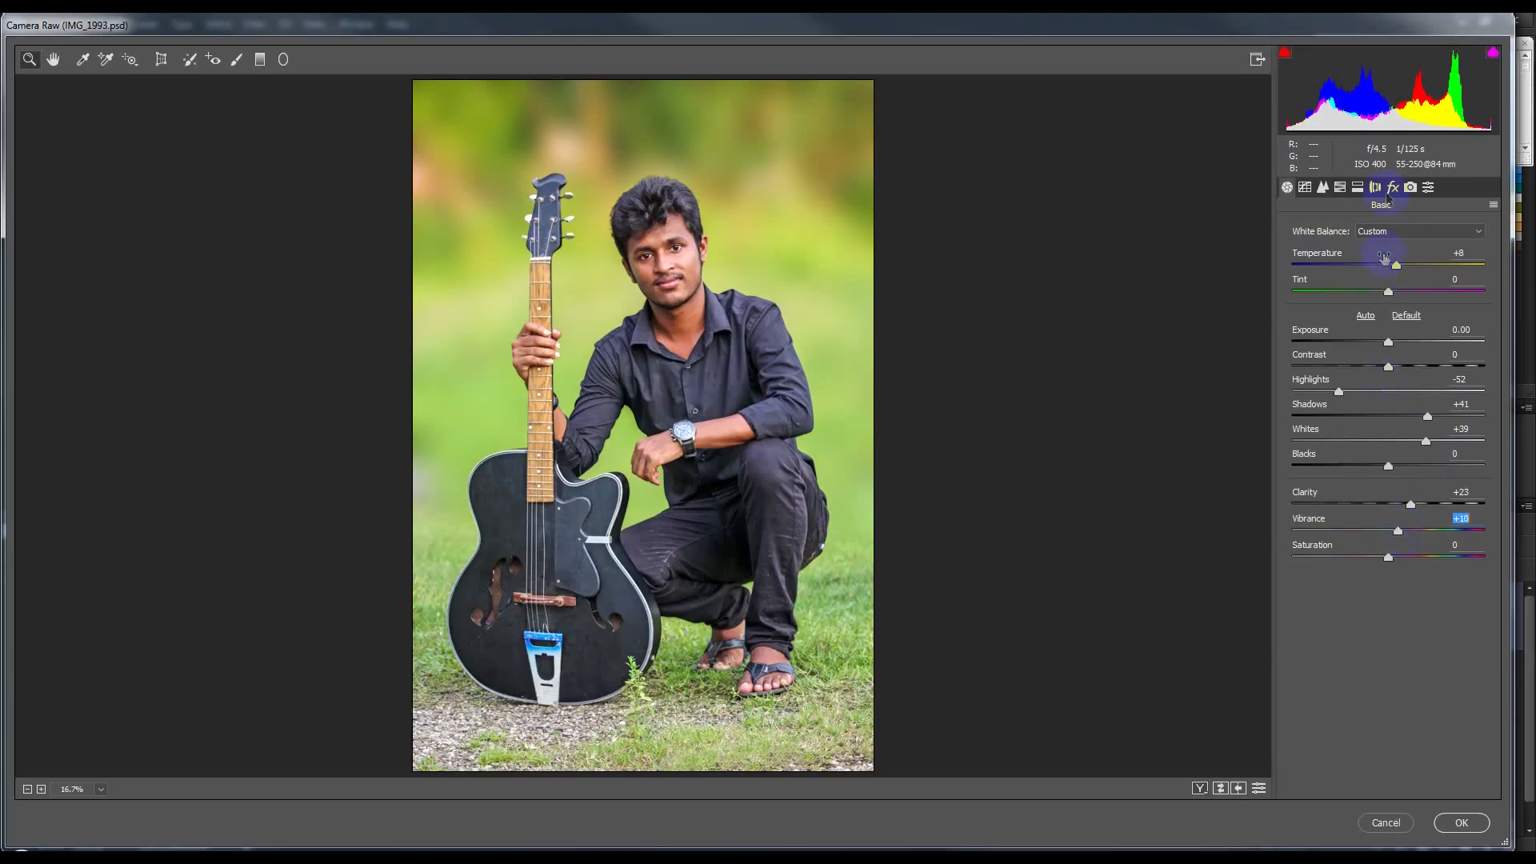
Step: Slightly adjust the parametric tone curve and raise the sharpening amount in Camera Raw
{"action": "left_click", "coordinate": [1305, 189]}
{"action": "mouse_move", "coordinate": [1388, 530]}
{"action": "left_mouse_down"}
{"action": "mouse_move", "coordinate": [1416, 528]}
{"action": "mouse_move", "coordinate": [1360, 531]}
{"action": "mouse_move", "coordinate": [1395, 536]}
{"action": "mouse_move", "coordinate": [1379, 554]}
{"action": "left_mouse_up"}
{"action": "left_click", "coordinate": [1324, 191]}
{"action": "left_click_drag", "start_coordinate": [1301, 260], "coordinate": [1342, 258]}
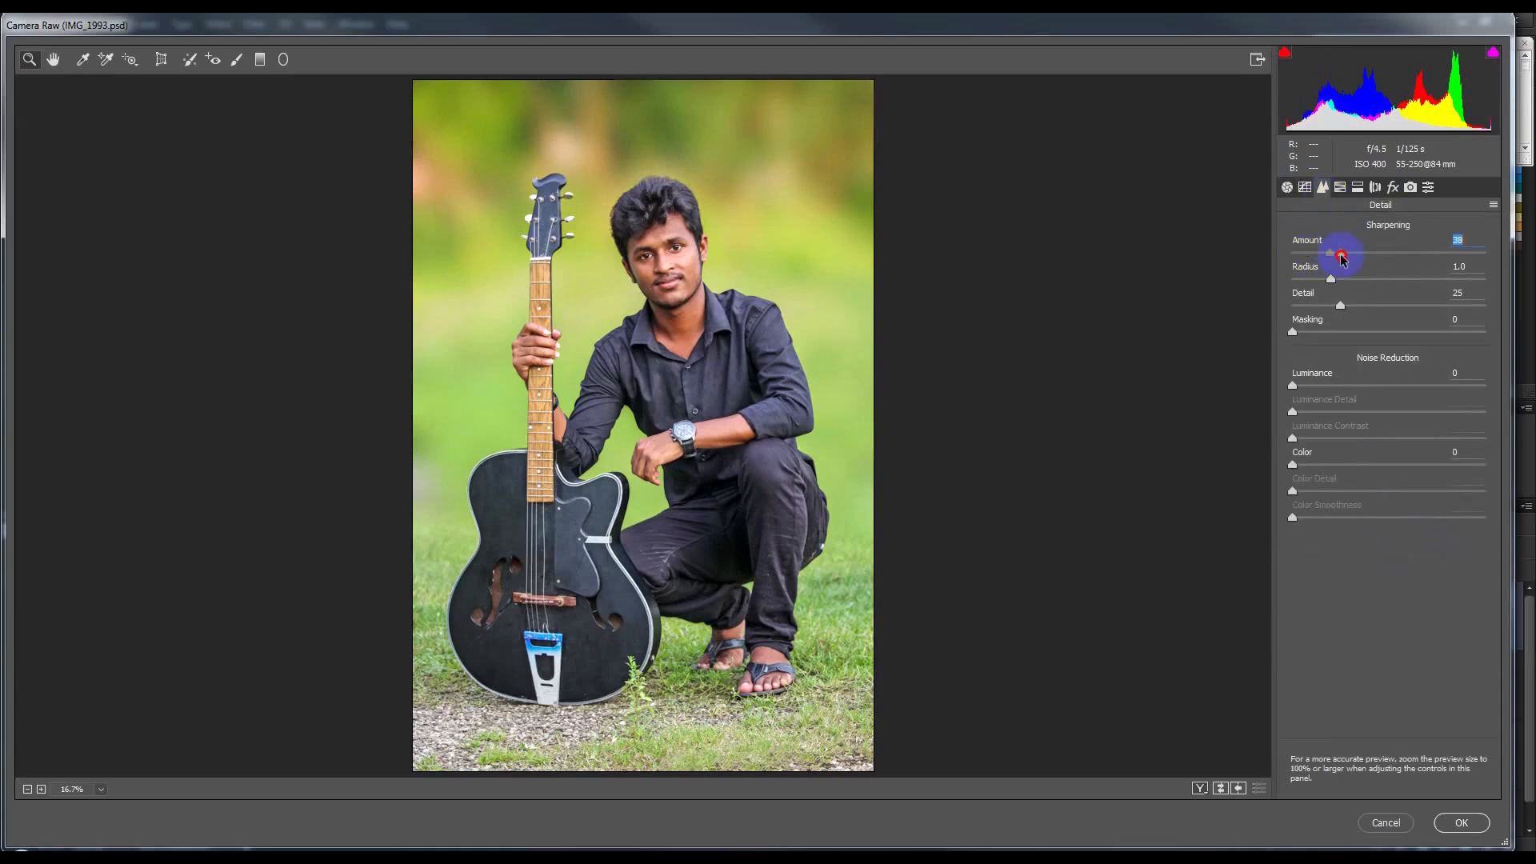
Step: Shift the Greens hue to -70 and darken the photo's edges with a post-crop vignette amount of -11
{"action": "left_click", "coordinate": [1341, 188]}
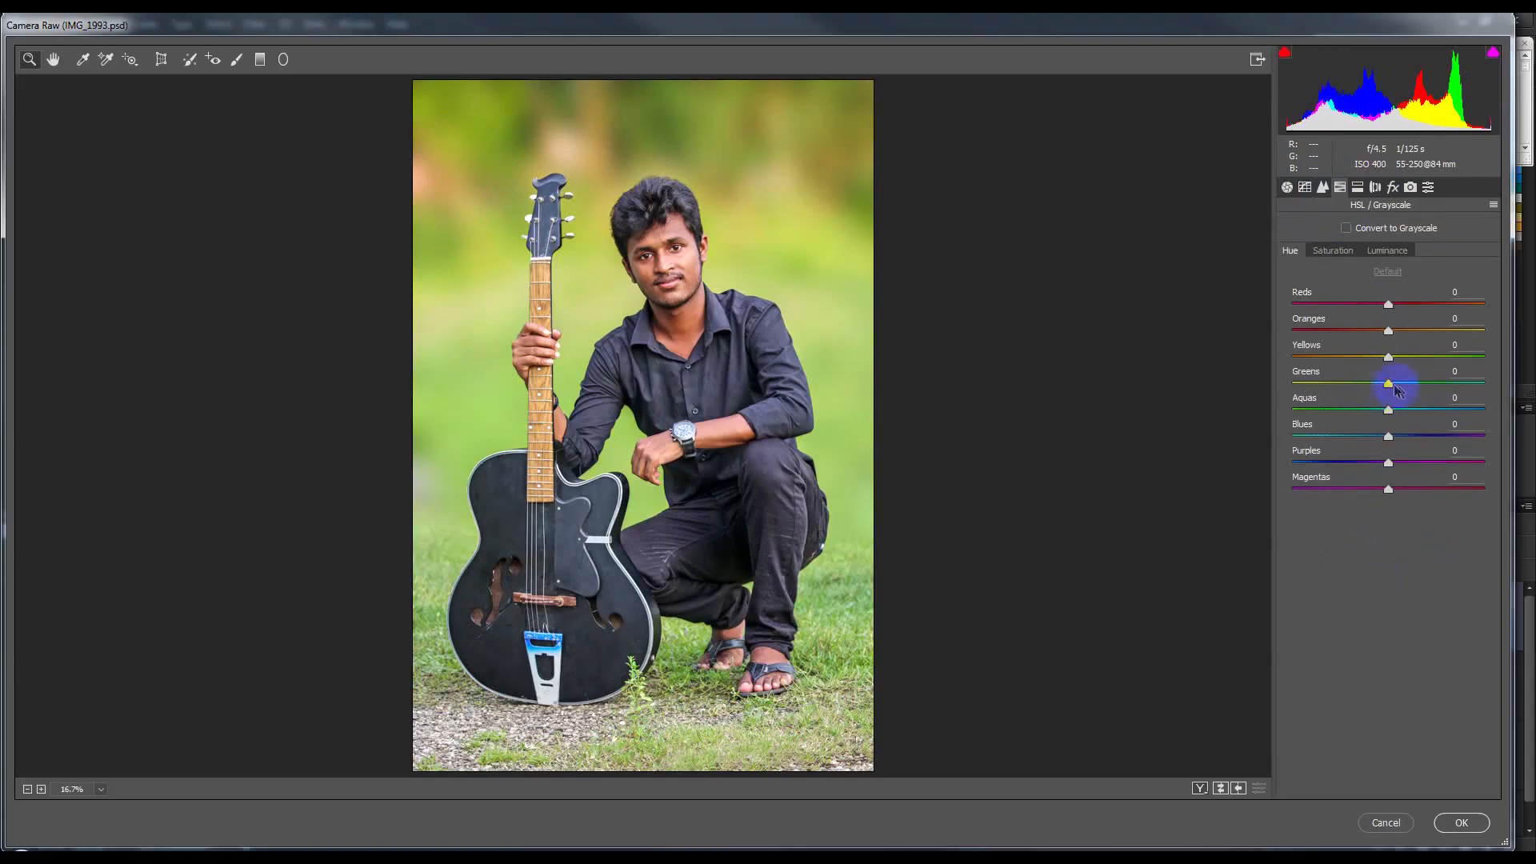
{"action": "left_click_drag", "start_coordinate": [1374, 390], "coordinate": [1328, 392]}
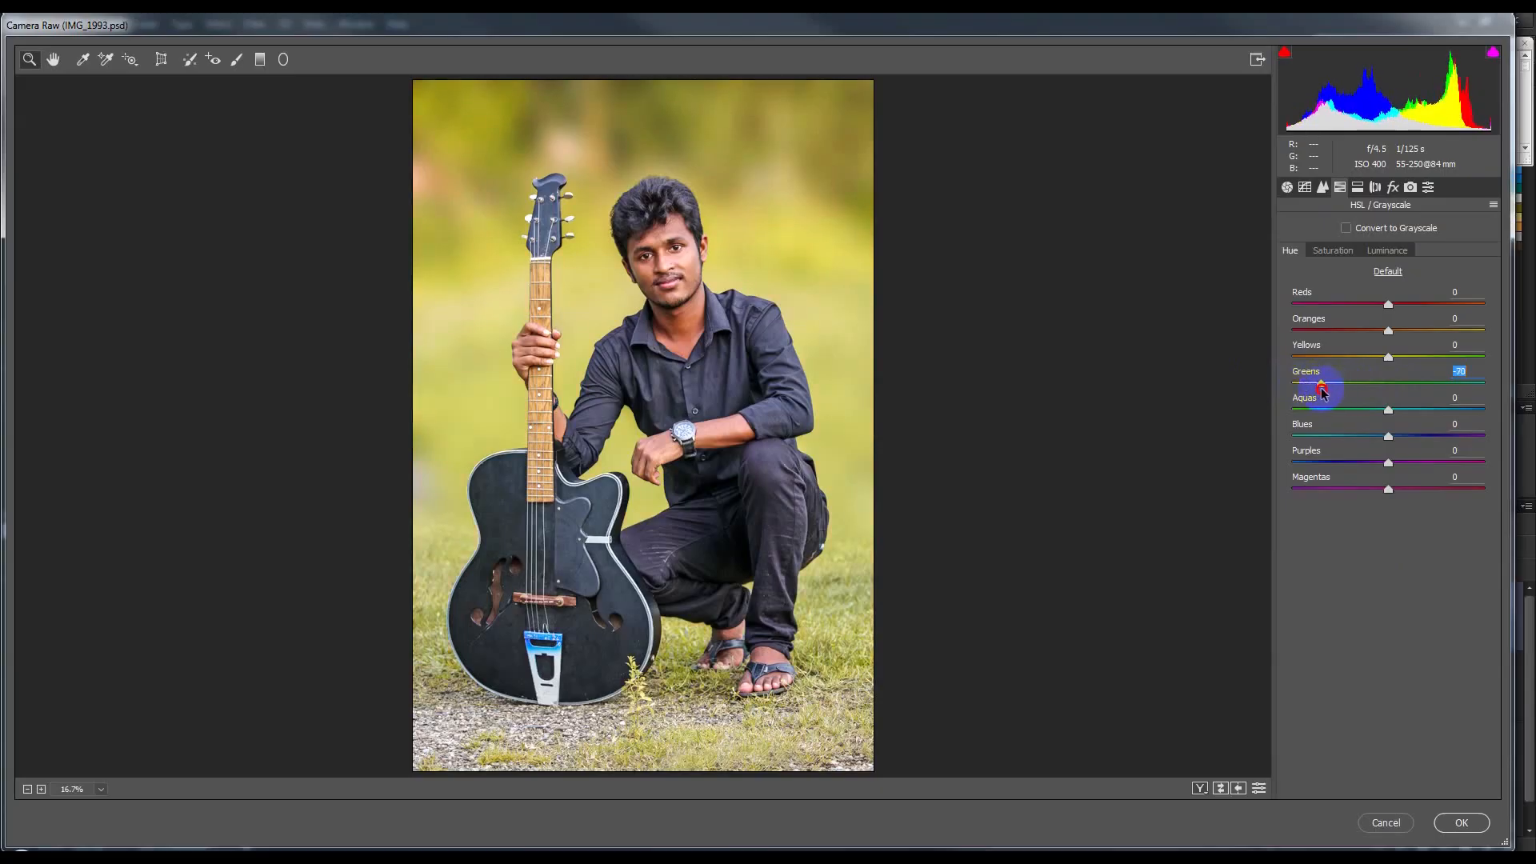
{"action": "left_click", "coordinate": [1394, 190]}
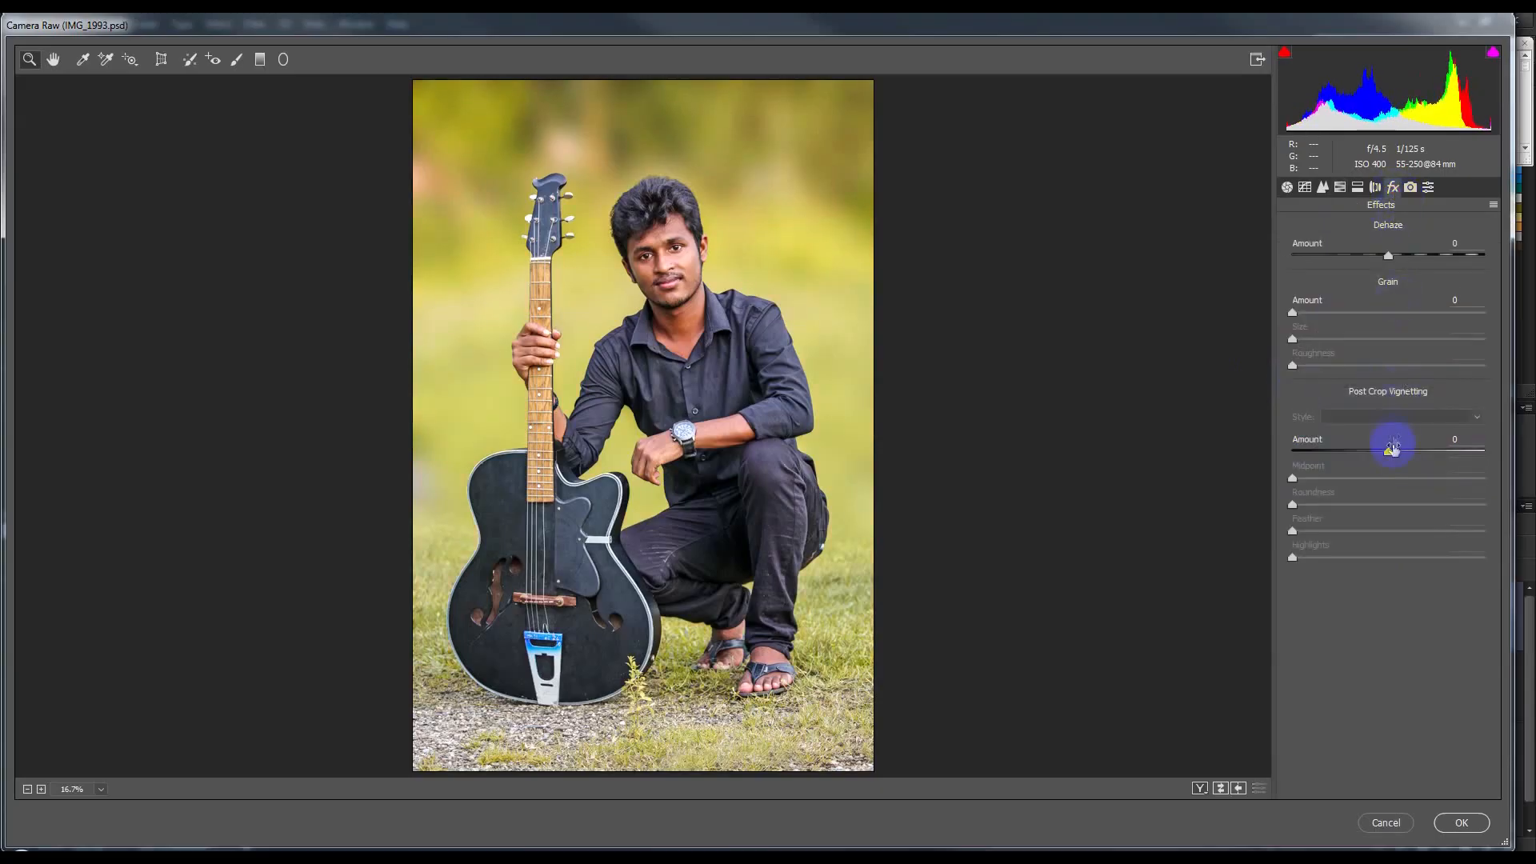
{"action": "mouse_move", "coordinate": [1388, 453]}
{"action": "left_mouse_down"}
{"action": "mouse_move", "coordinate": [1359, 452]}
{"action": "mouse_move", "coordinate": [1380, 453]}
{"action": "left_mouse_up"}
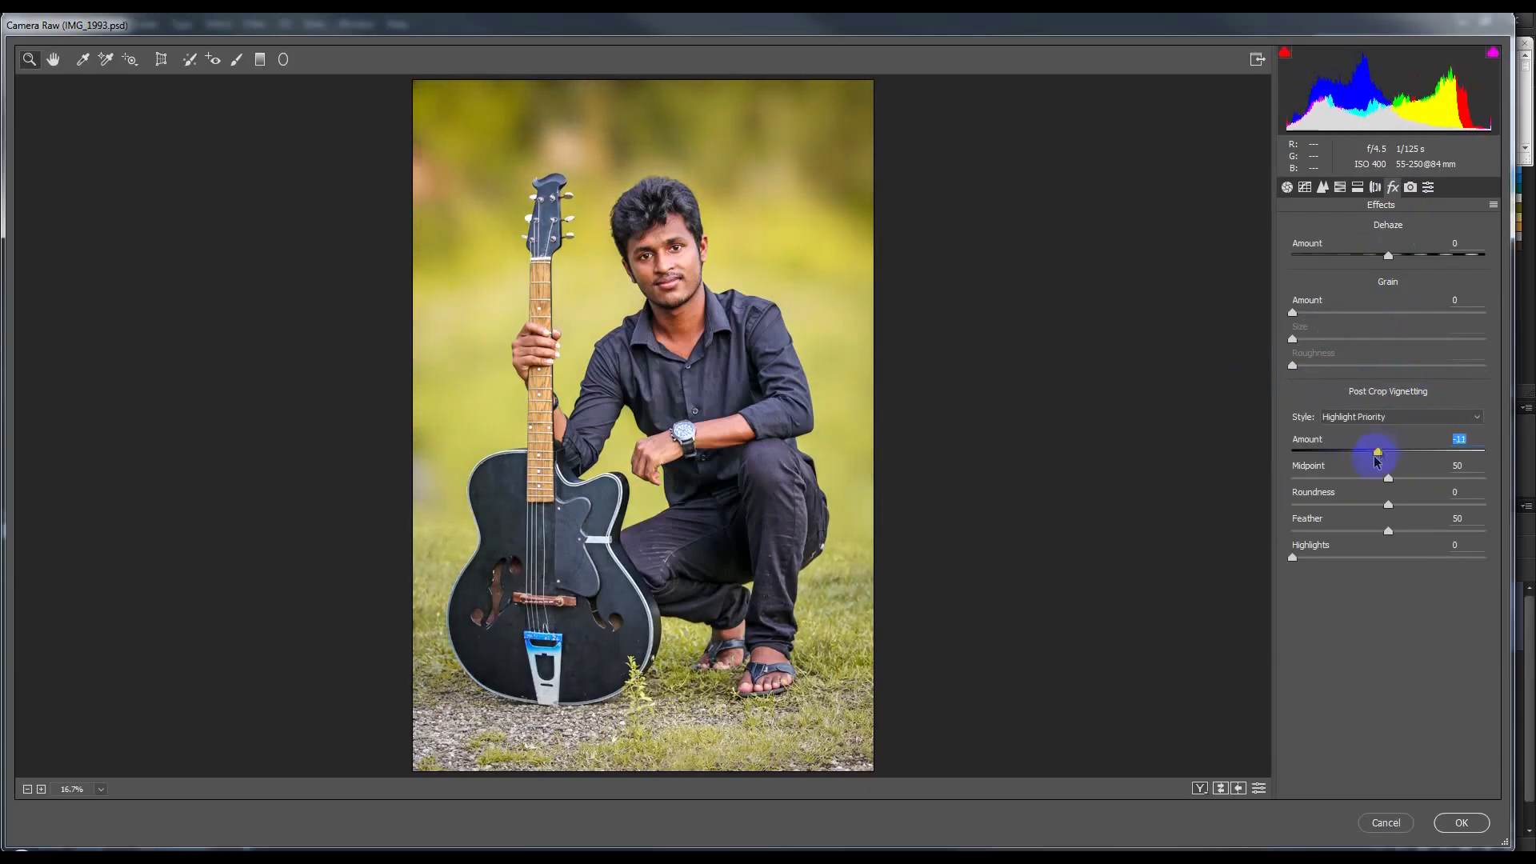
Step: Readjust Highlights to -57, Shadows to +7 and Whites to +42, and apply the Camera Raw adjustments to Layer 2
{"action": "left_click", "coordinate": [1305, 188]}
{"action": "left_click", "coordinate": [1286, 187]}
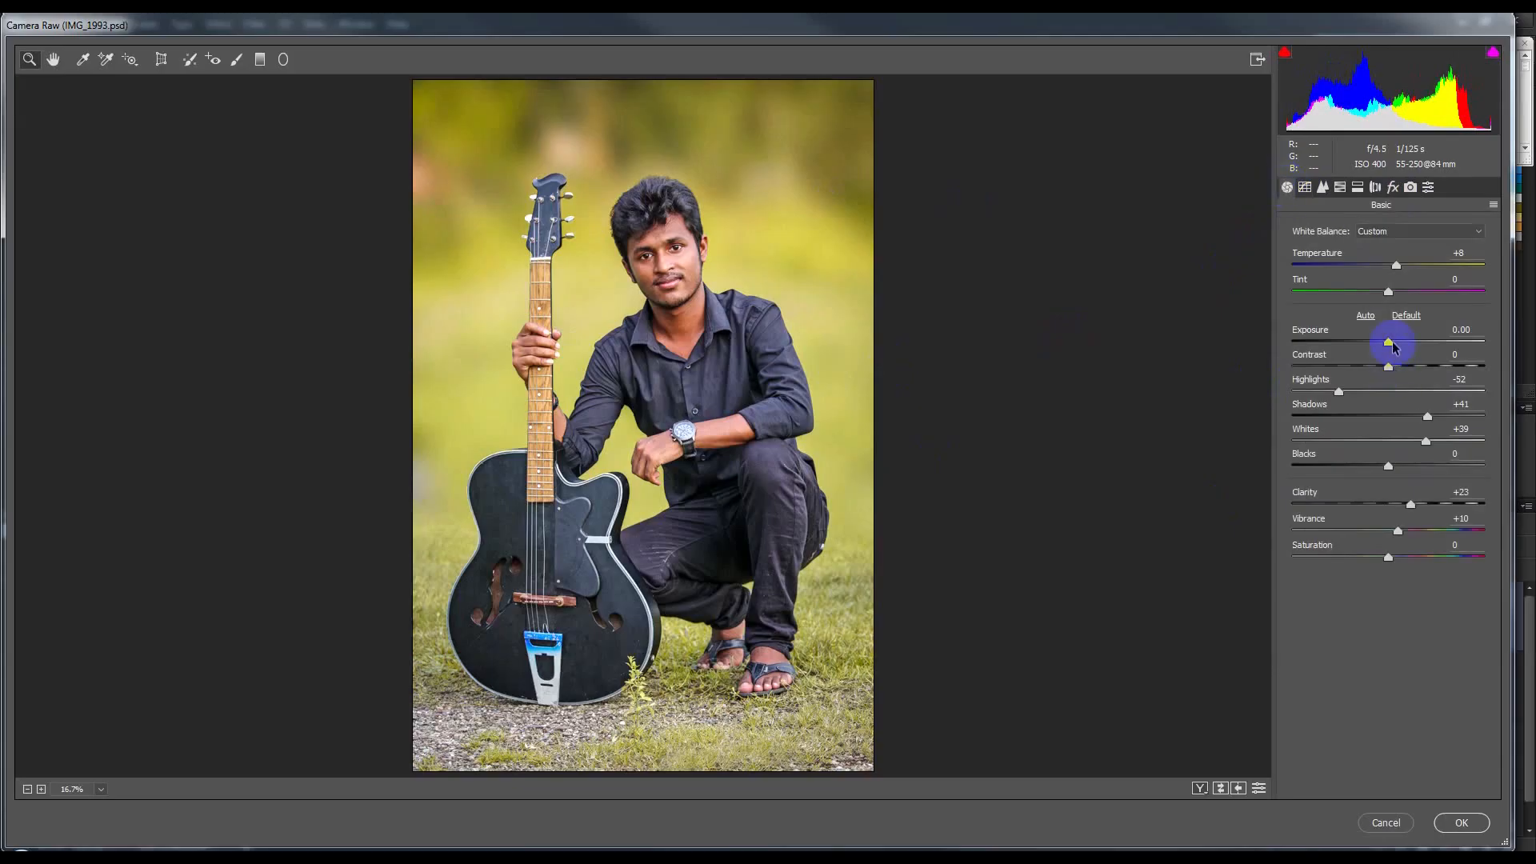
{"action": "left_click_drag", "start_coordinate": [1391, 344], "coordinate": [1388, 346]}
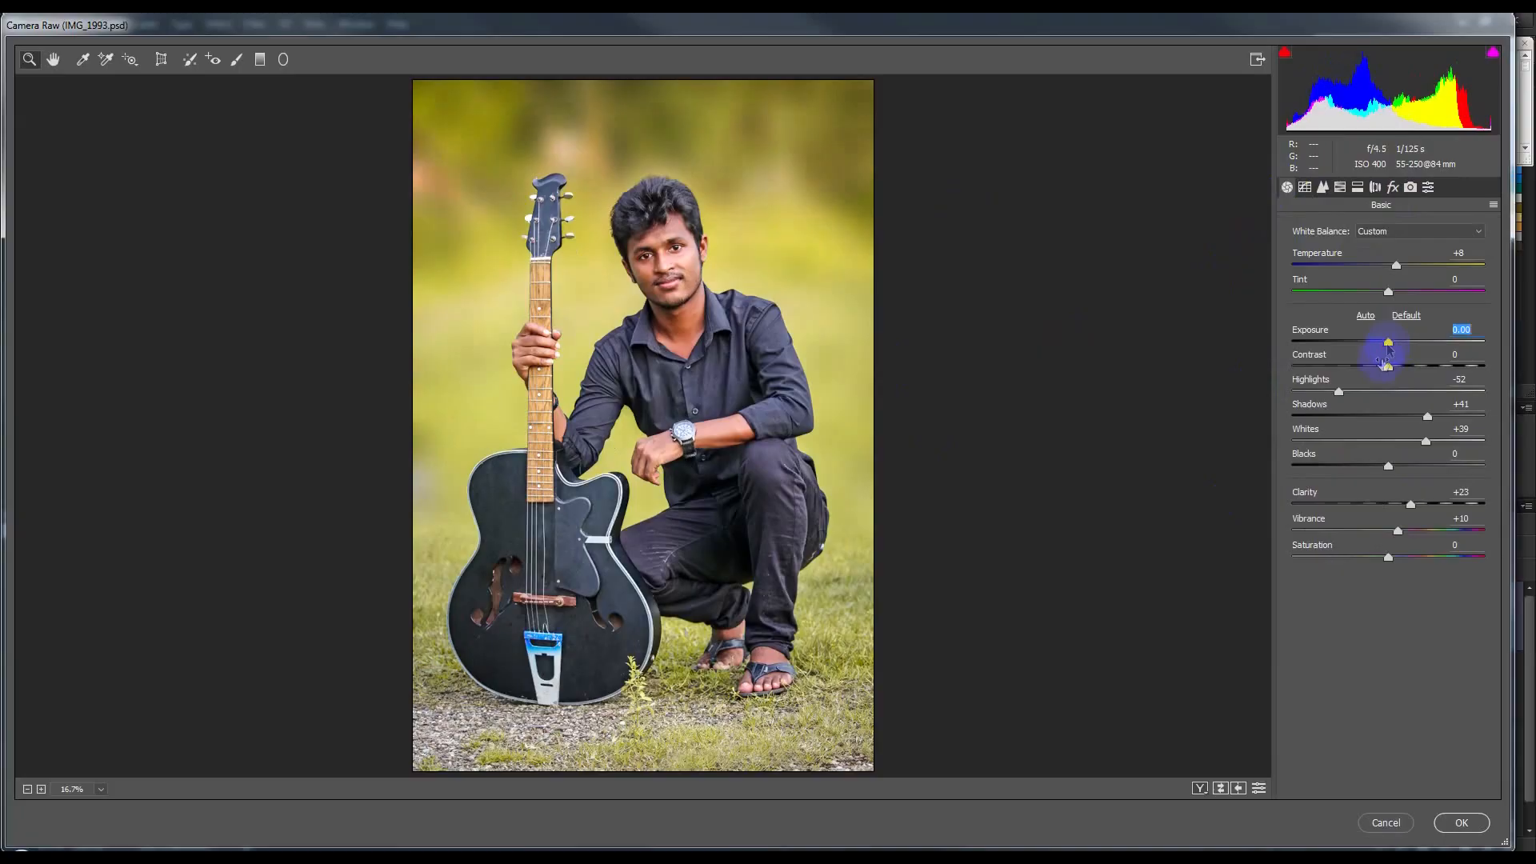
{"action": "left_click_drag", "start_coordinate": [1348, 398], "coordinate": [1428, 442]}
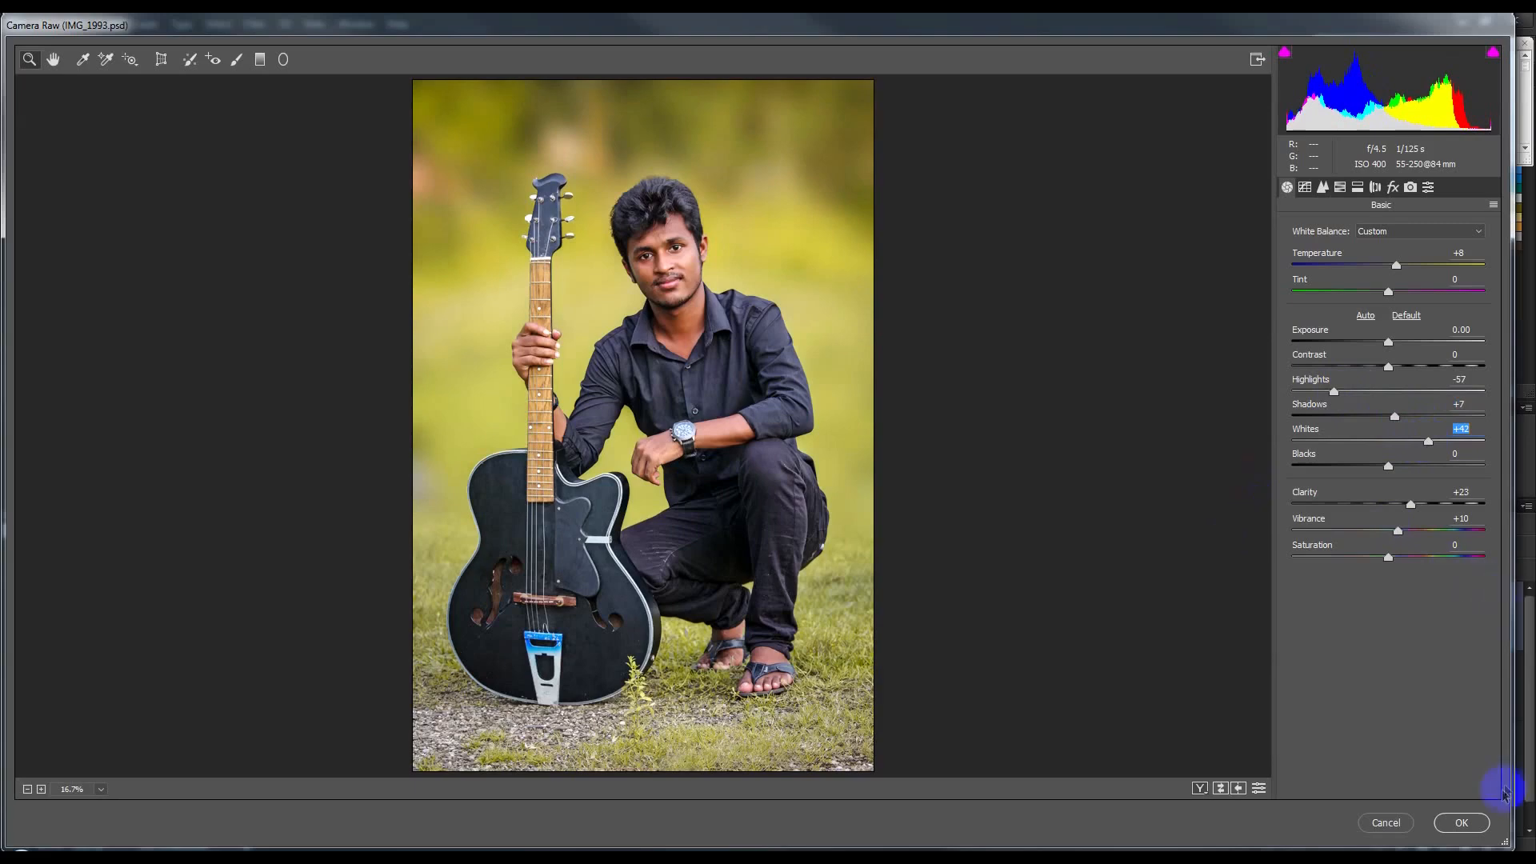
{"action": "left_click", "coordinate": [1476, 824]}
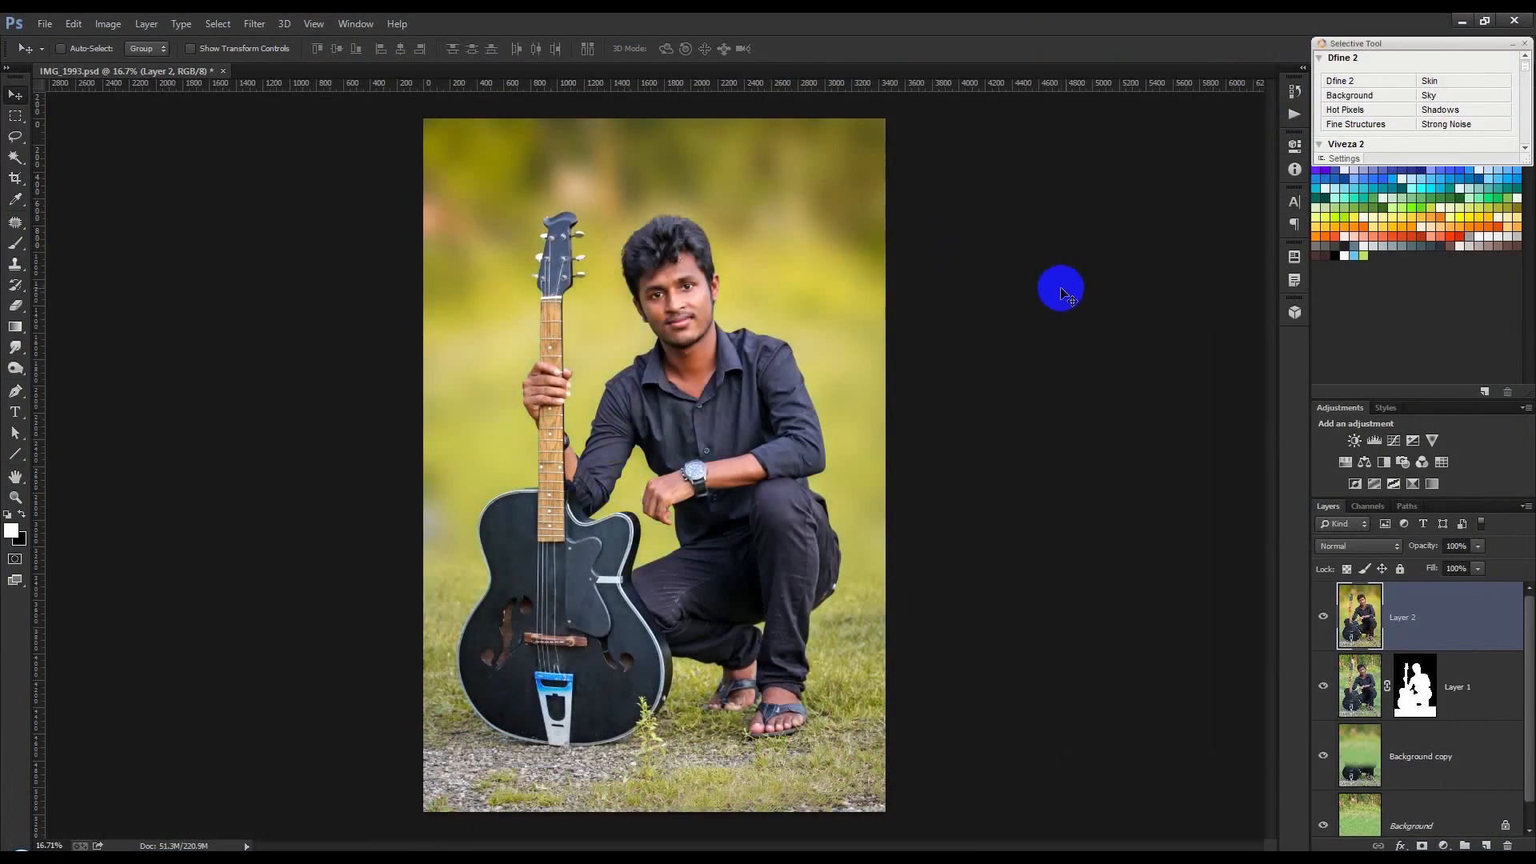
Step: Place the Diwali2010-RSI_19_1 firework image over the upper part of the portrait, above Layer 2
{"action": "left_click", "coordinate": [645, 286]}
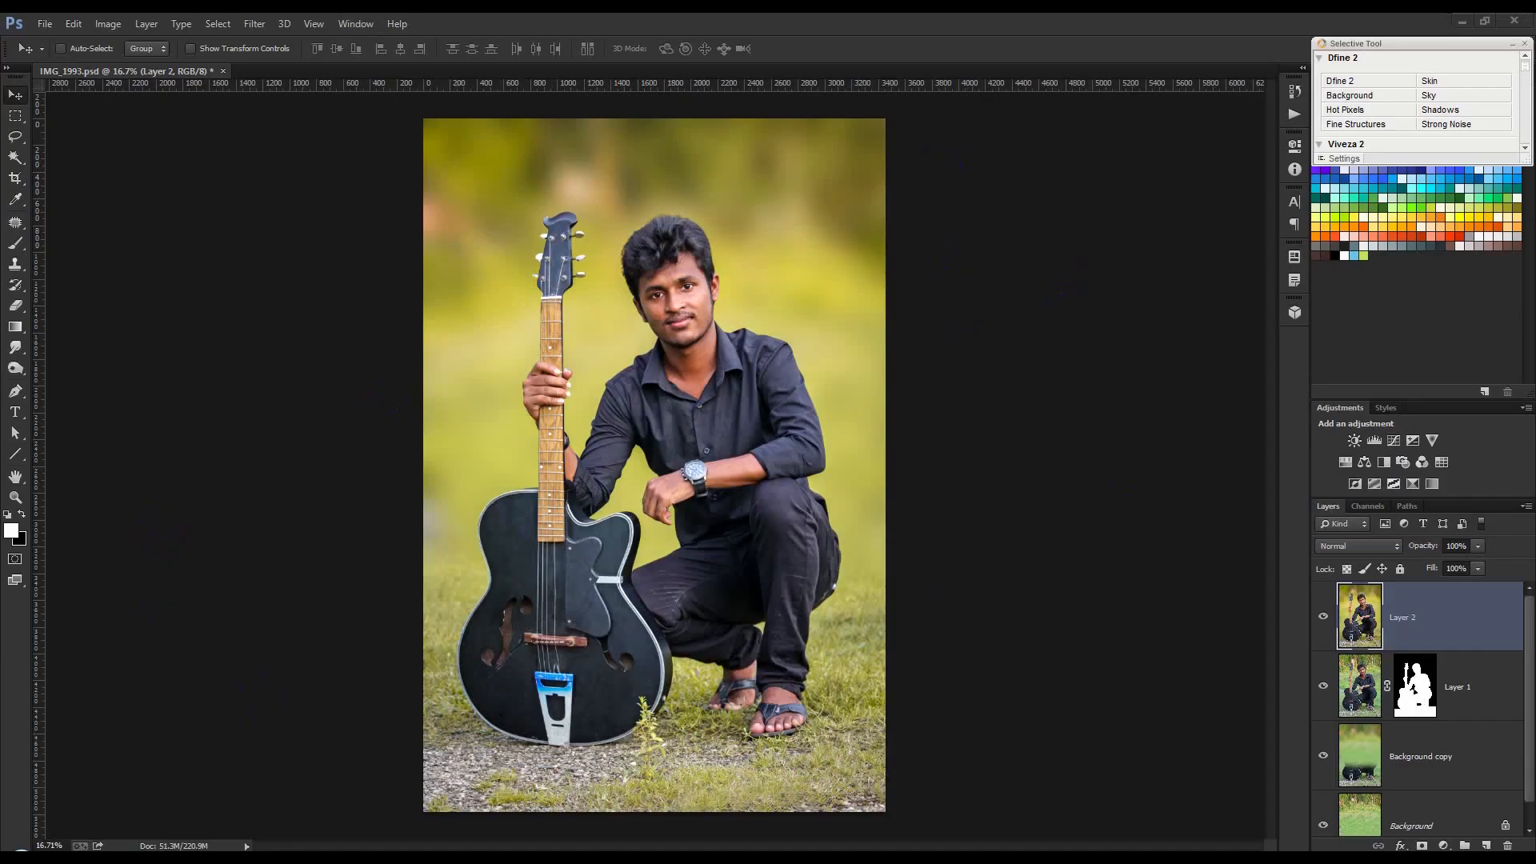
{"action": "left_click_drag", "start_coordinate": [725, 406], "coordinate": [1129, 118]}
{"action": "left_click", "coordinate": [804, 49]}
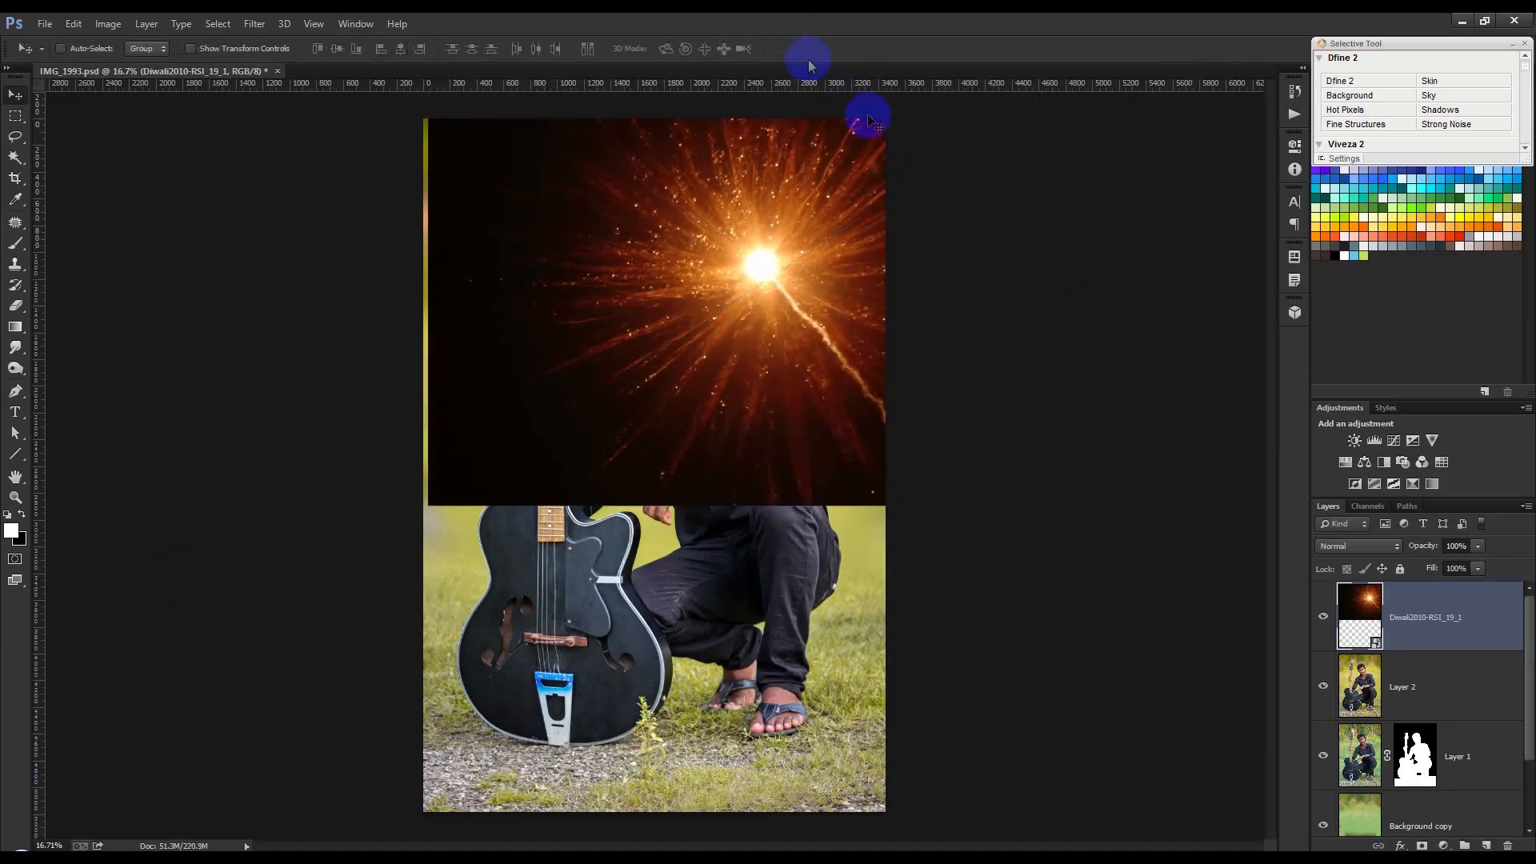
Step: Set the firework layer's blend mode to Screen and move it slightly down and to the right, beside the man's head
{"action": "left_click", "coordinate": [1356, 551]}
{"action": "left_click", "coordinate": [1332, 268]}
{"action": "left_click_drag", "start_coordinate": [988, 358], "coordinate": [1008, 384]}
{"action": "right_click", "coordinate": [1481, 614]}
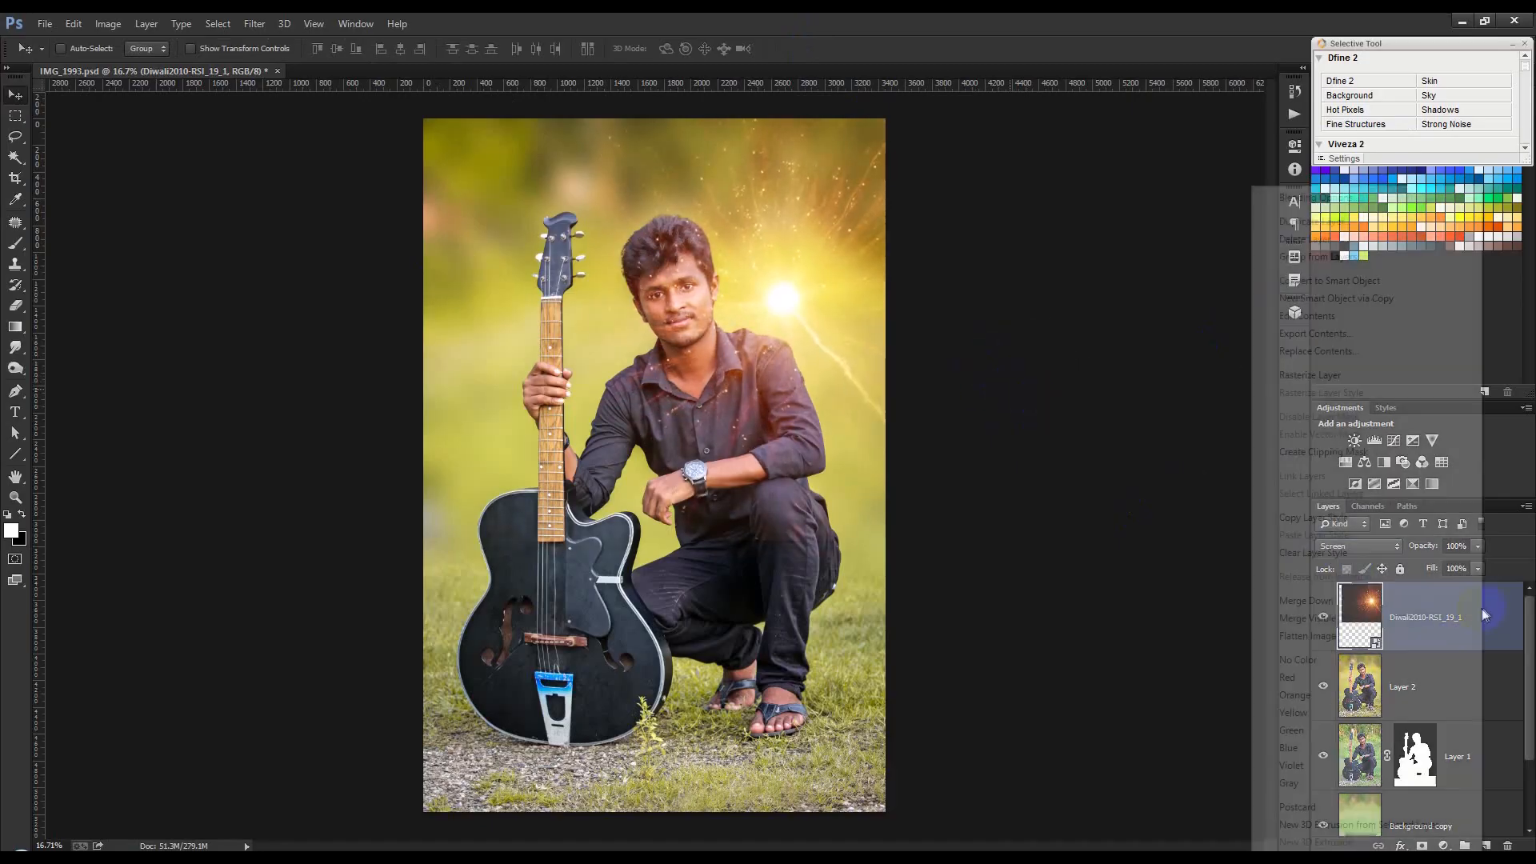
{"action": "left_click", "coordinate": [1498, 617]}
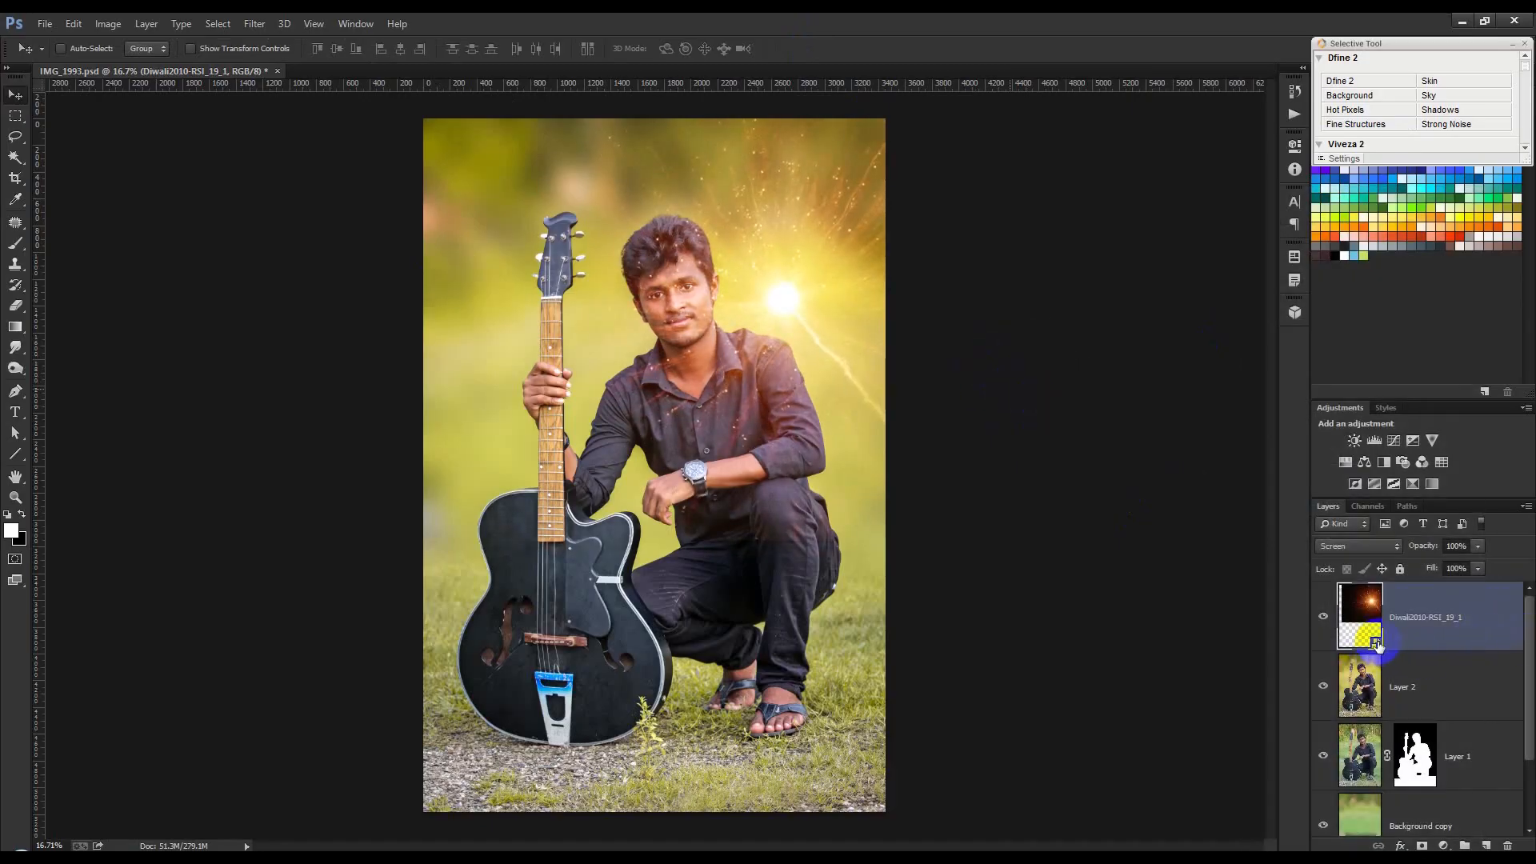
Step: Blur the firework layer with a Gaussian Blur of 83.5 pixels radius
{"action": "left_click", "coordinate": [256, 24]}
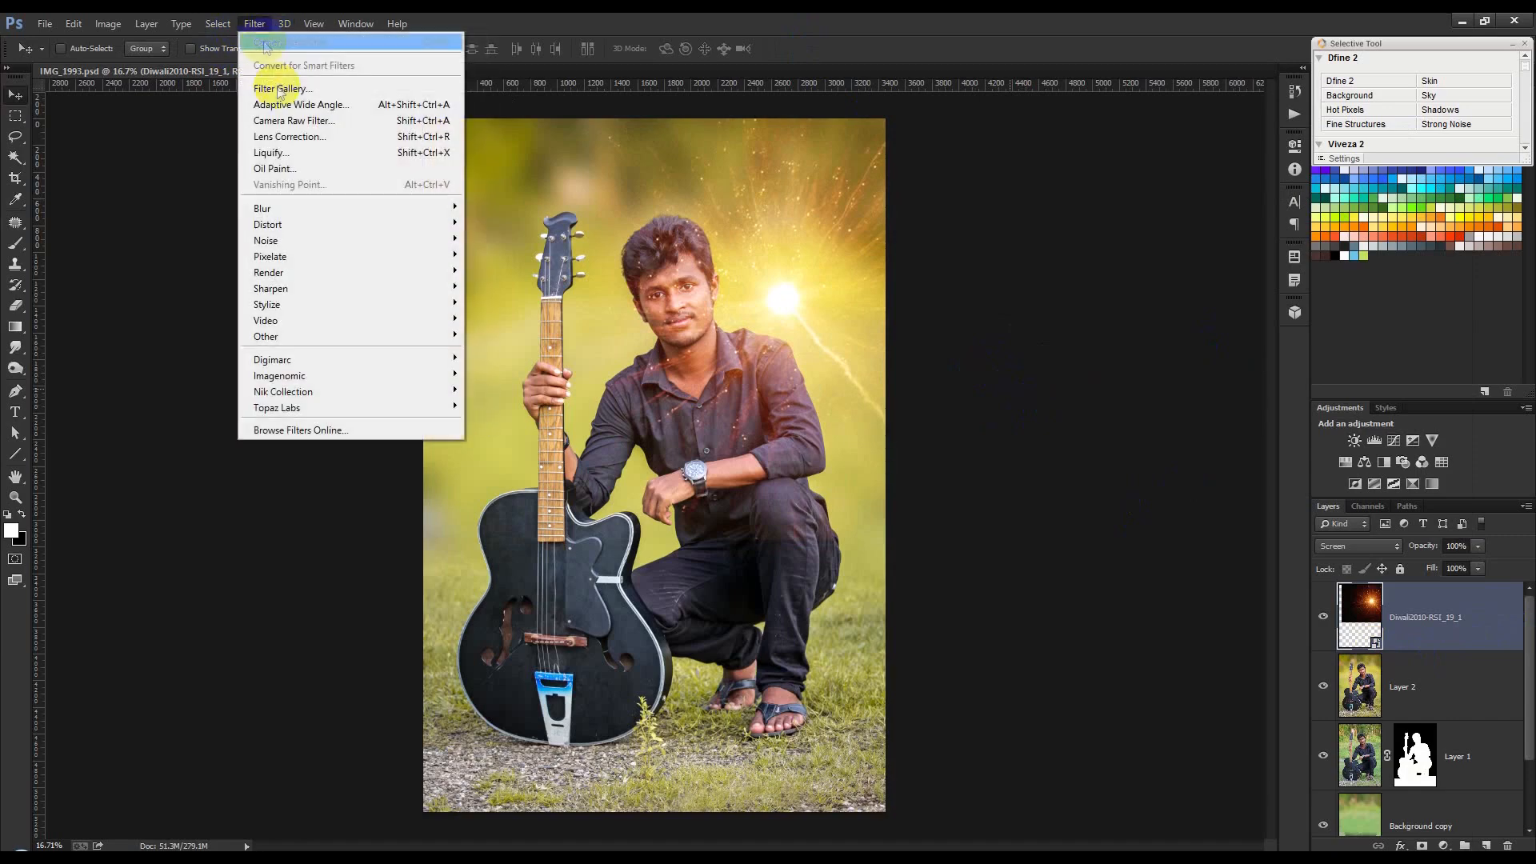
{"action": "mouse_move", "coordinate": [292, 208]}
{"action": "left_click", "coordinate": [525, 324]}
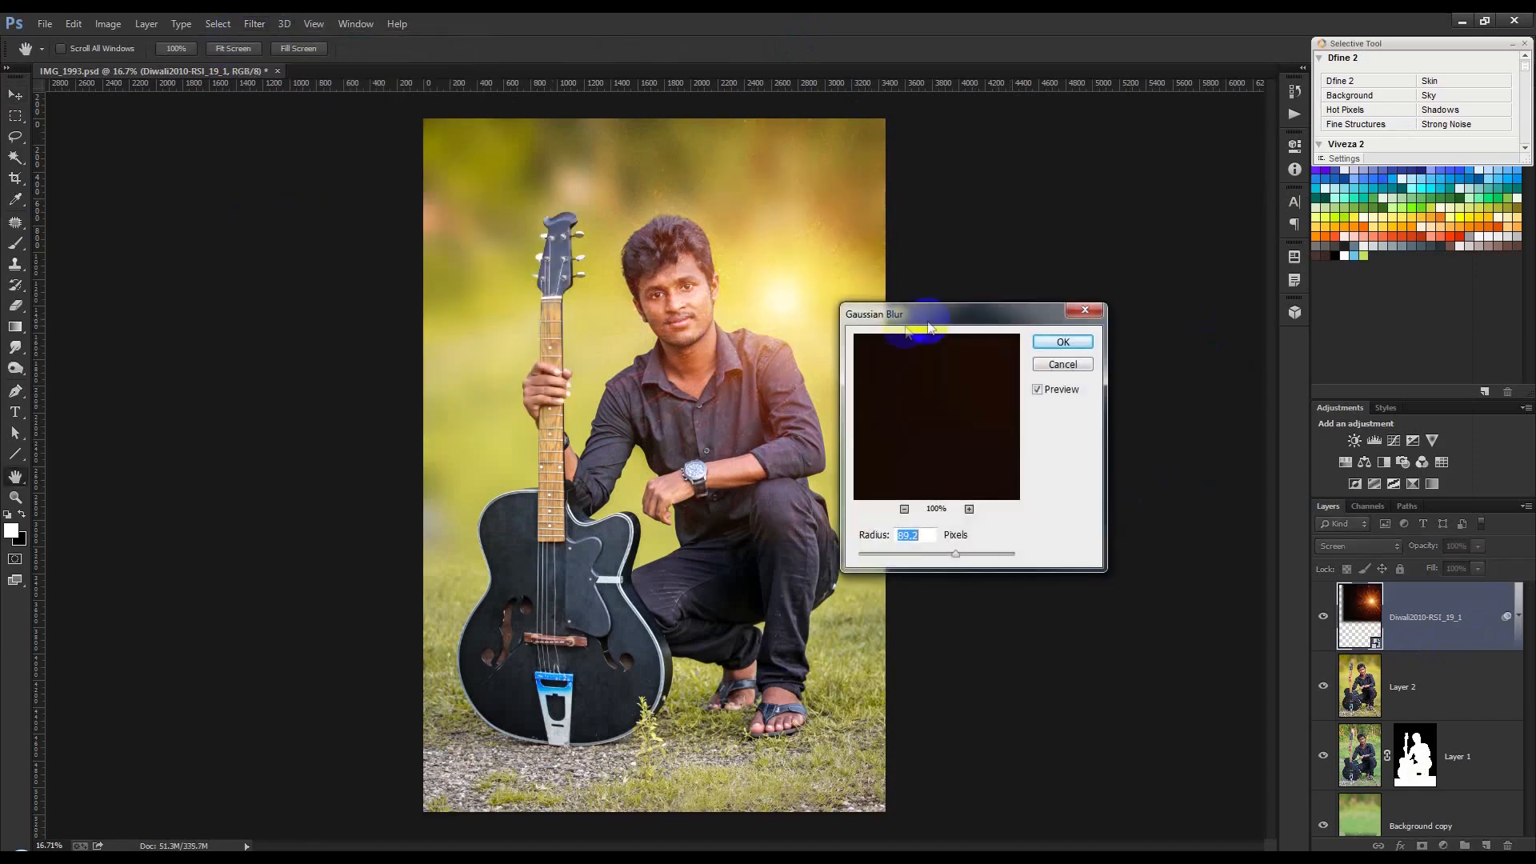
{"action": "left_click_drag", "start_coordinate": [984, 488], "coordinate": [1053, 489]}
{"action": "left_click", "coordinate": [1167, 275]}
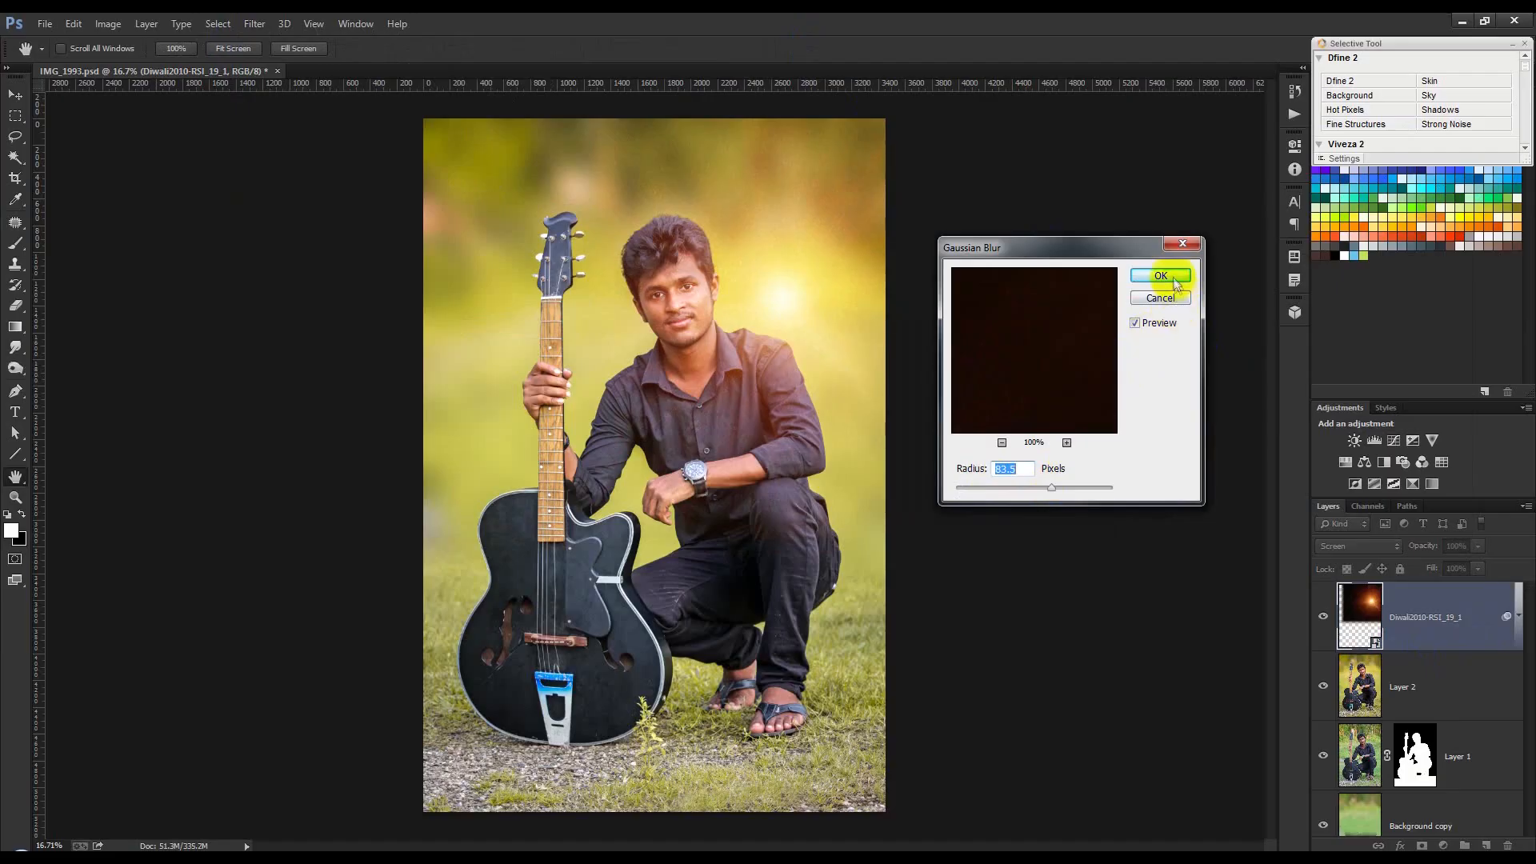
Step: Scale the blurred firework layer to about 691% and move its glow into the photo's upper right corner
{"action": "left_click_drag", "start_coordinate": [894, 327], "coordinate": [852, 321]}
{"action": "scroll", "coordinate": [852, 320], "scroll_direction": "down", "scroll_amount": 5}
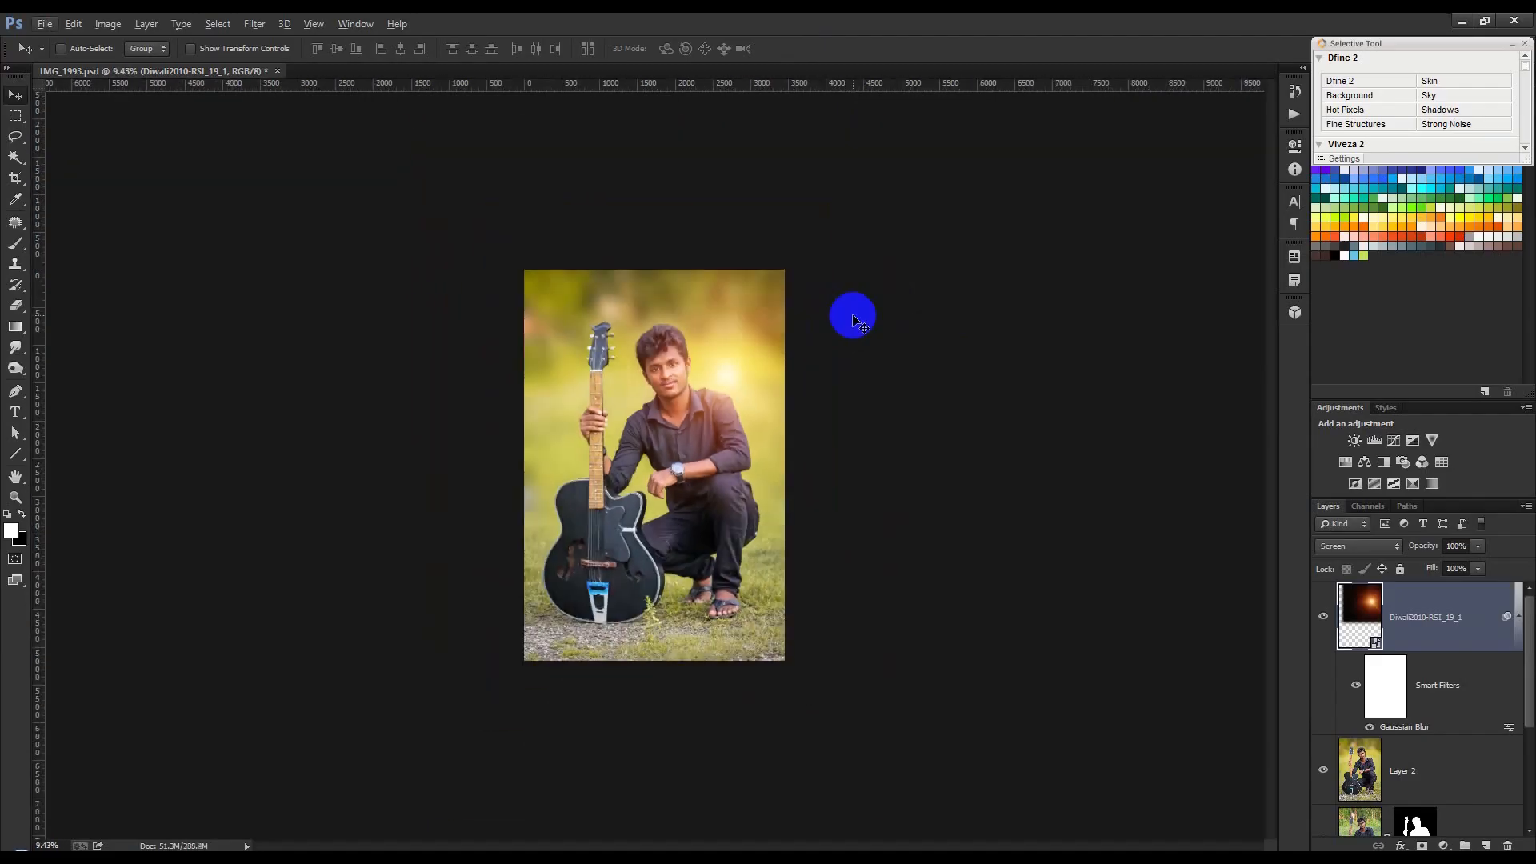
{"action": "key", "text": "ctrl+t"}
{"action": "left_click_drag", "start_coordinate": [934, 510], "coordinate": [1166, 651]}
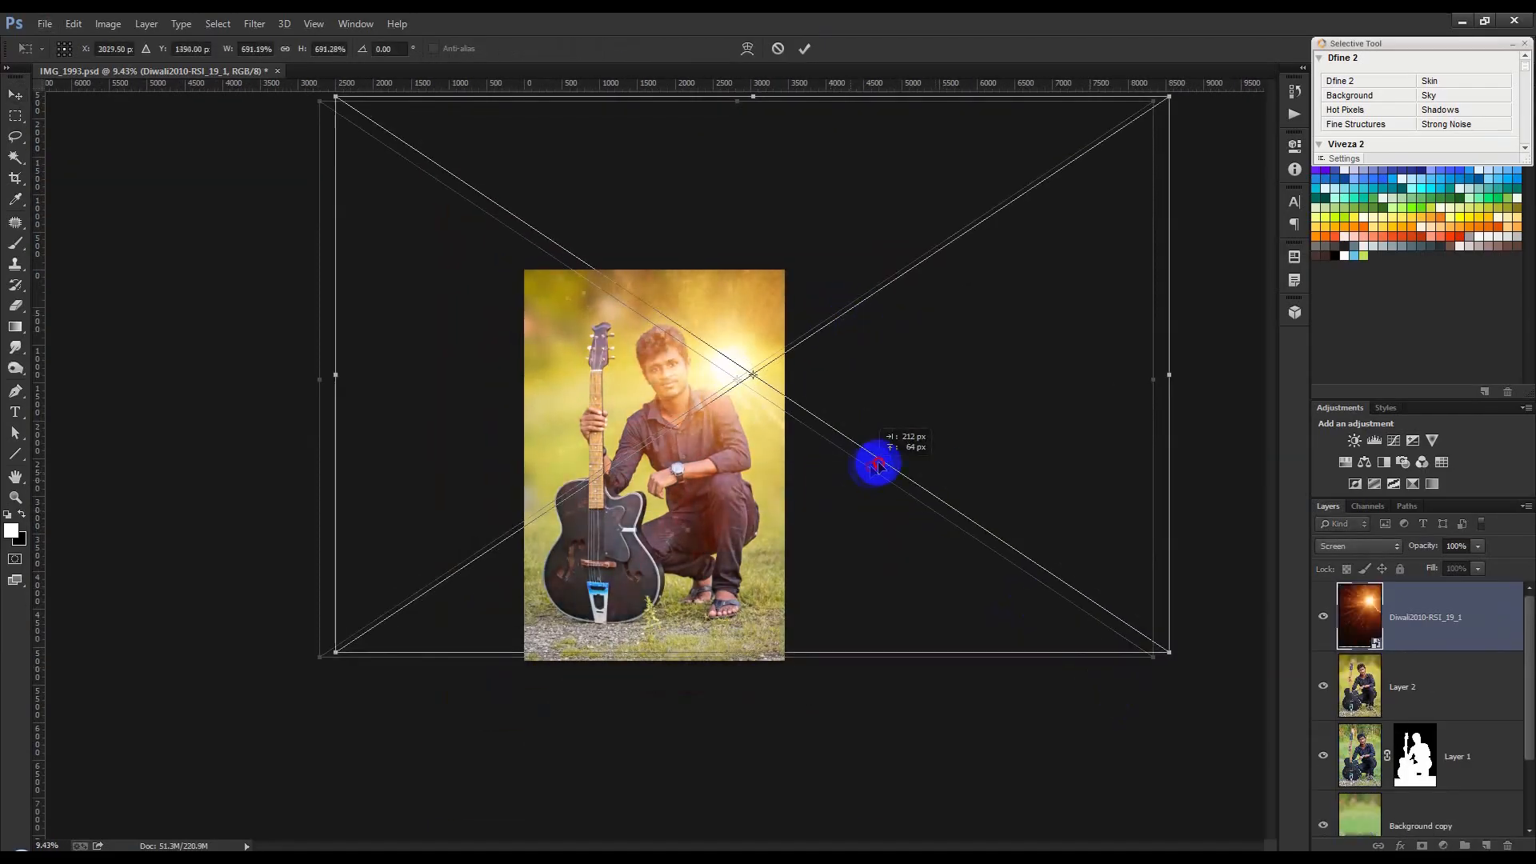
{"action": "left_click_drag", "start_coordinate": [875, 456], "coordinate": [874, 429]}
{"action": "left_click", "coordinate": [805, 48]}
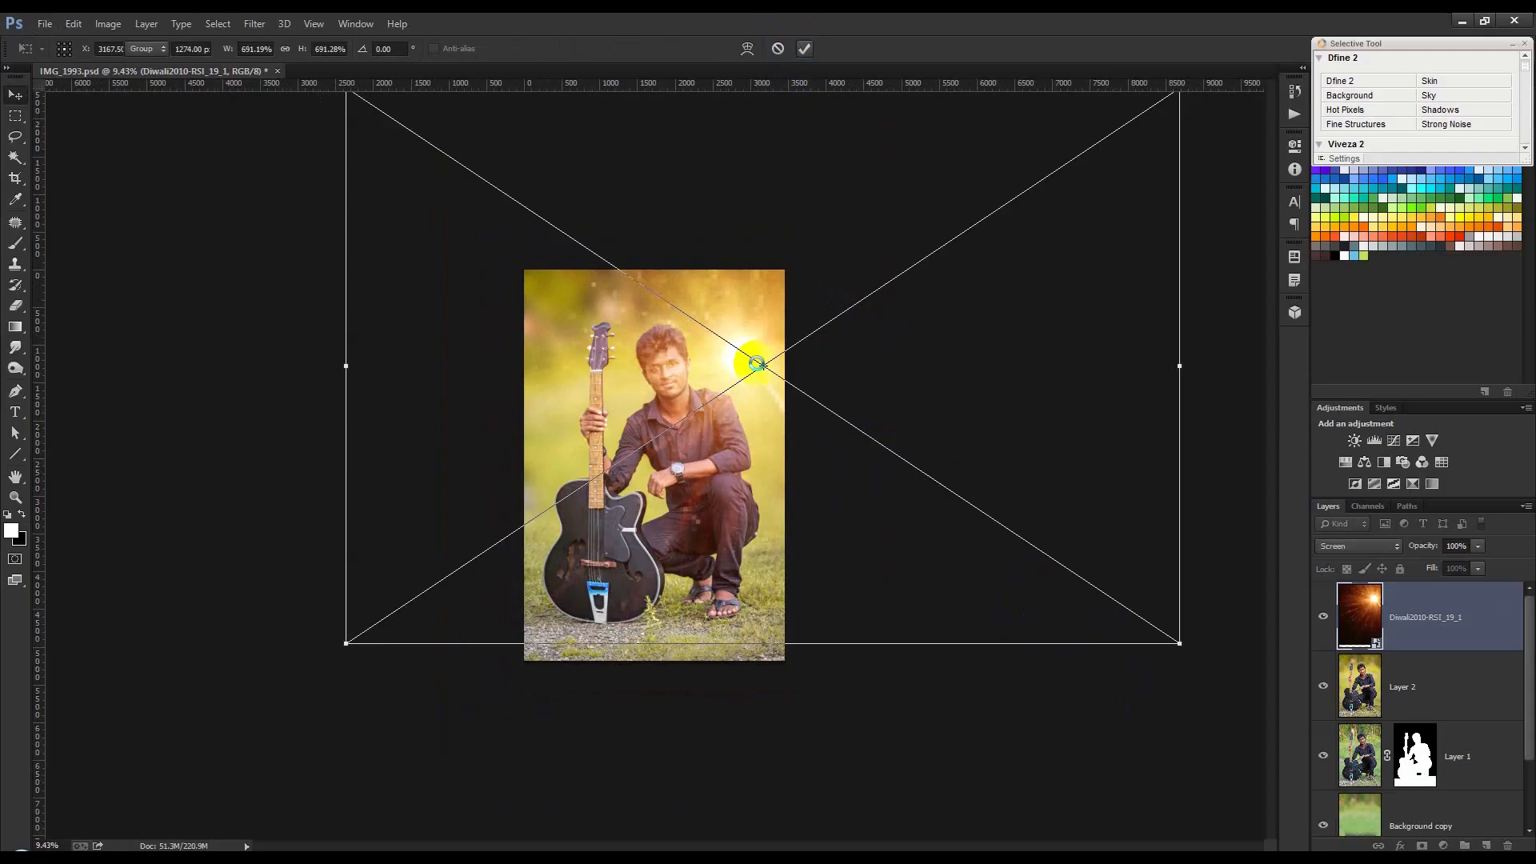
{"action": "key", "text": "ctrl+0"}
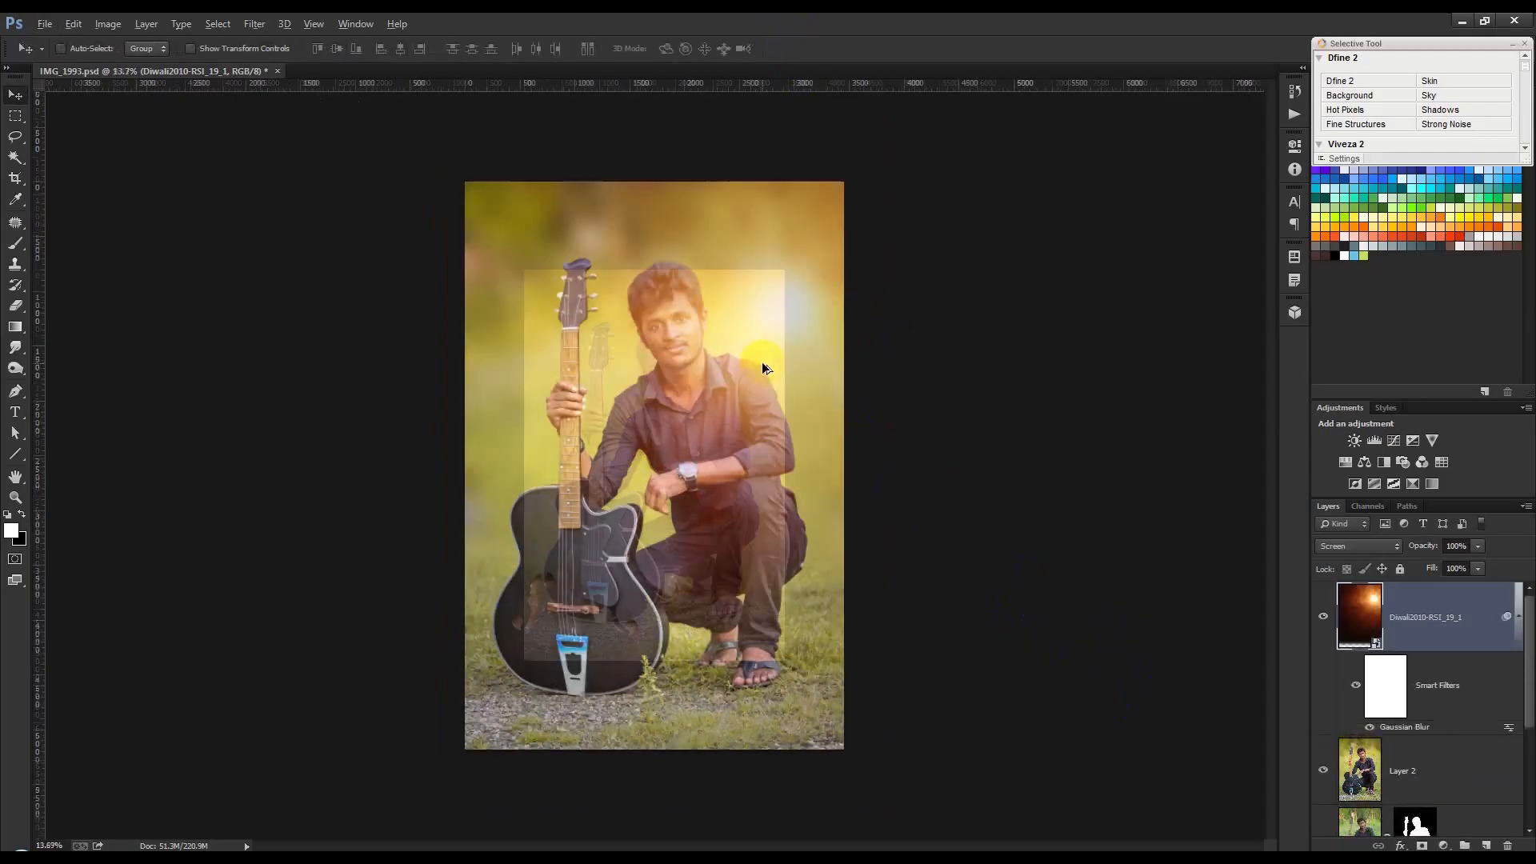
{"action": "left_click_drag", "start_coordinate": [874, 205], "coordinate": [813, 194]}
Step: Enlarge the firework layer well beyond the photo, reposition it and rotate it counterclockwise so its glow spreads across the portrait
{"action": "scroll", "coordinate": [806, 332], "scroll_direction": "down", "scroll_amount": 5}
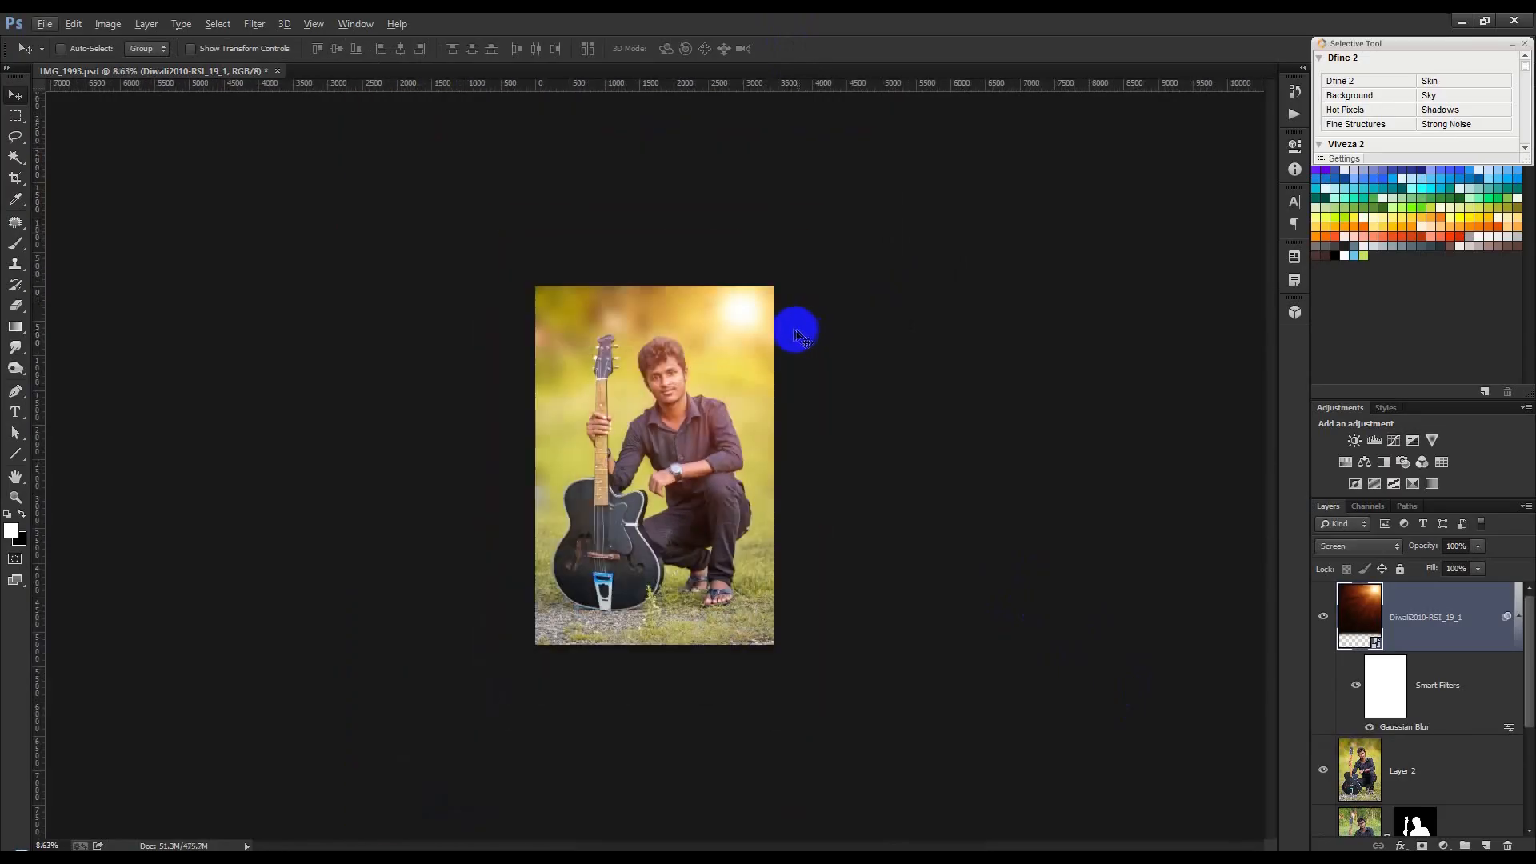
{"action": "key", "text": "ctrl+t"}
{"action": "left_click_drag", "start_coordinate": [1118, 577], "coordinate": [1330, 769]}
{"action": "left_click_drag", "start_coordinate": [784, 472], "coordinate": [840, 440]}
{"action": "left_click_drag", "start_coordinate": [342, 796], "coordinate": [620, 809]}
{"action": "left_click", "coordinate": [805, 50]}
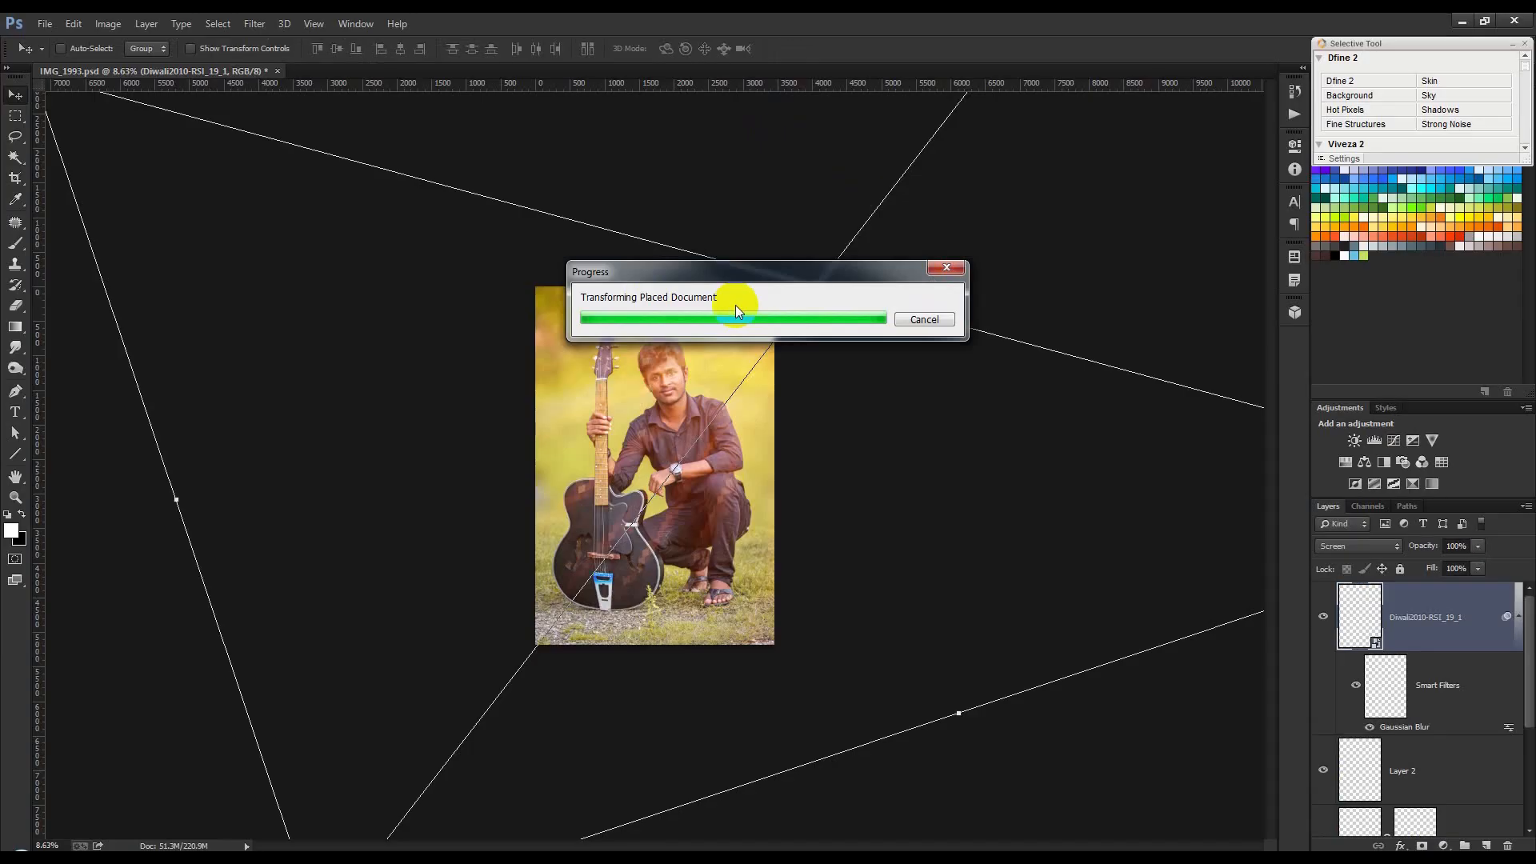
Step: Reposition the firework layer so its glow sits in the photo's upper right area, and rasterize the layer
{"action": "left_click", "coordinate": [920, 319]}
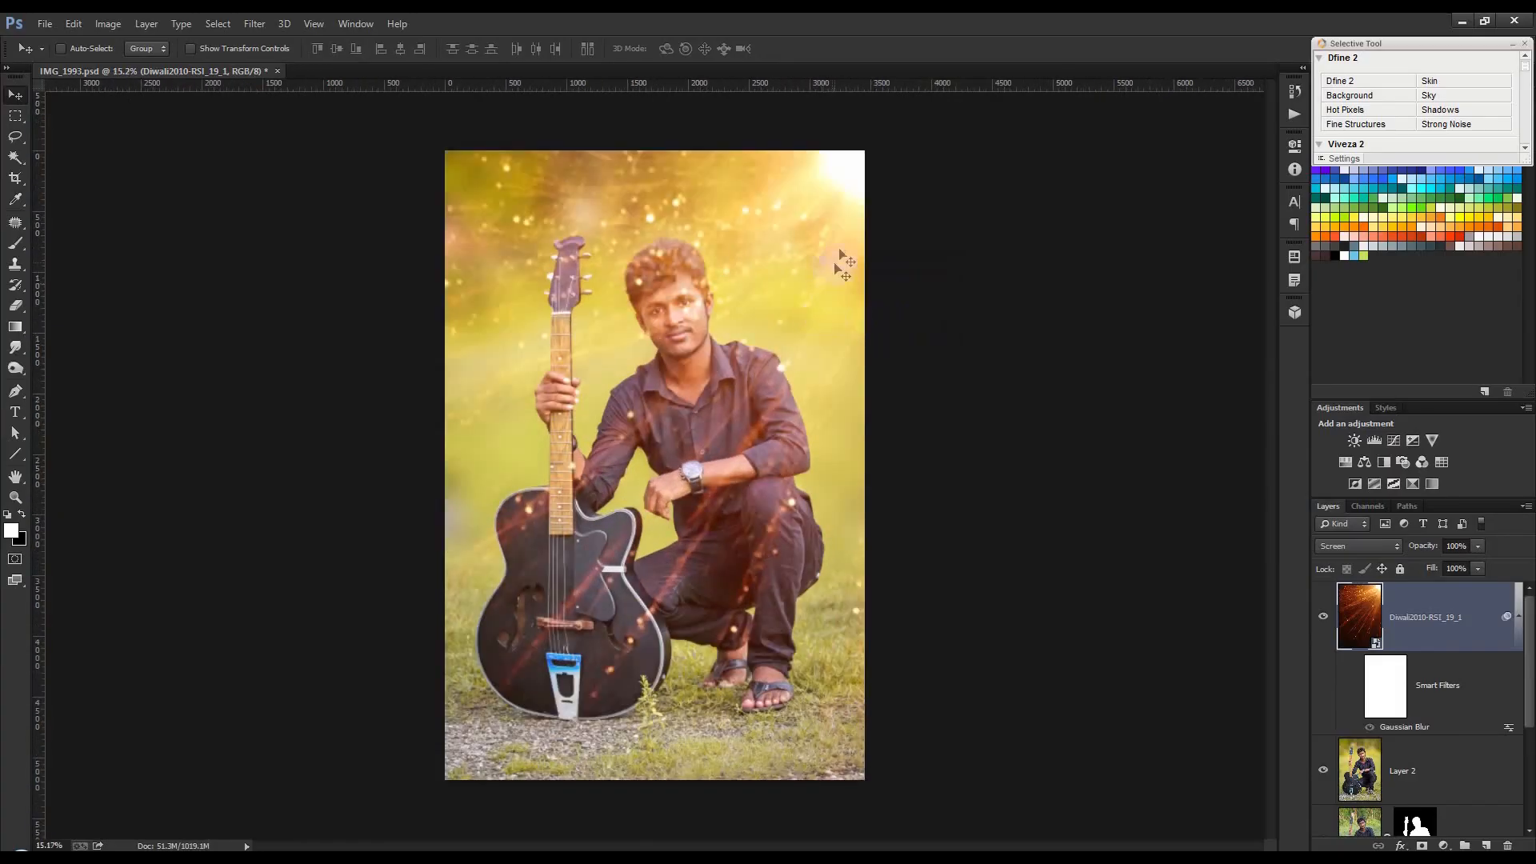
{"action": "left_click_drag", "start_coordinate": [833, 264], "coordinate": [871, 254]}
{"action": "right_click", "coordinate": [1450, 605]}
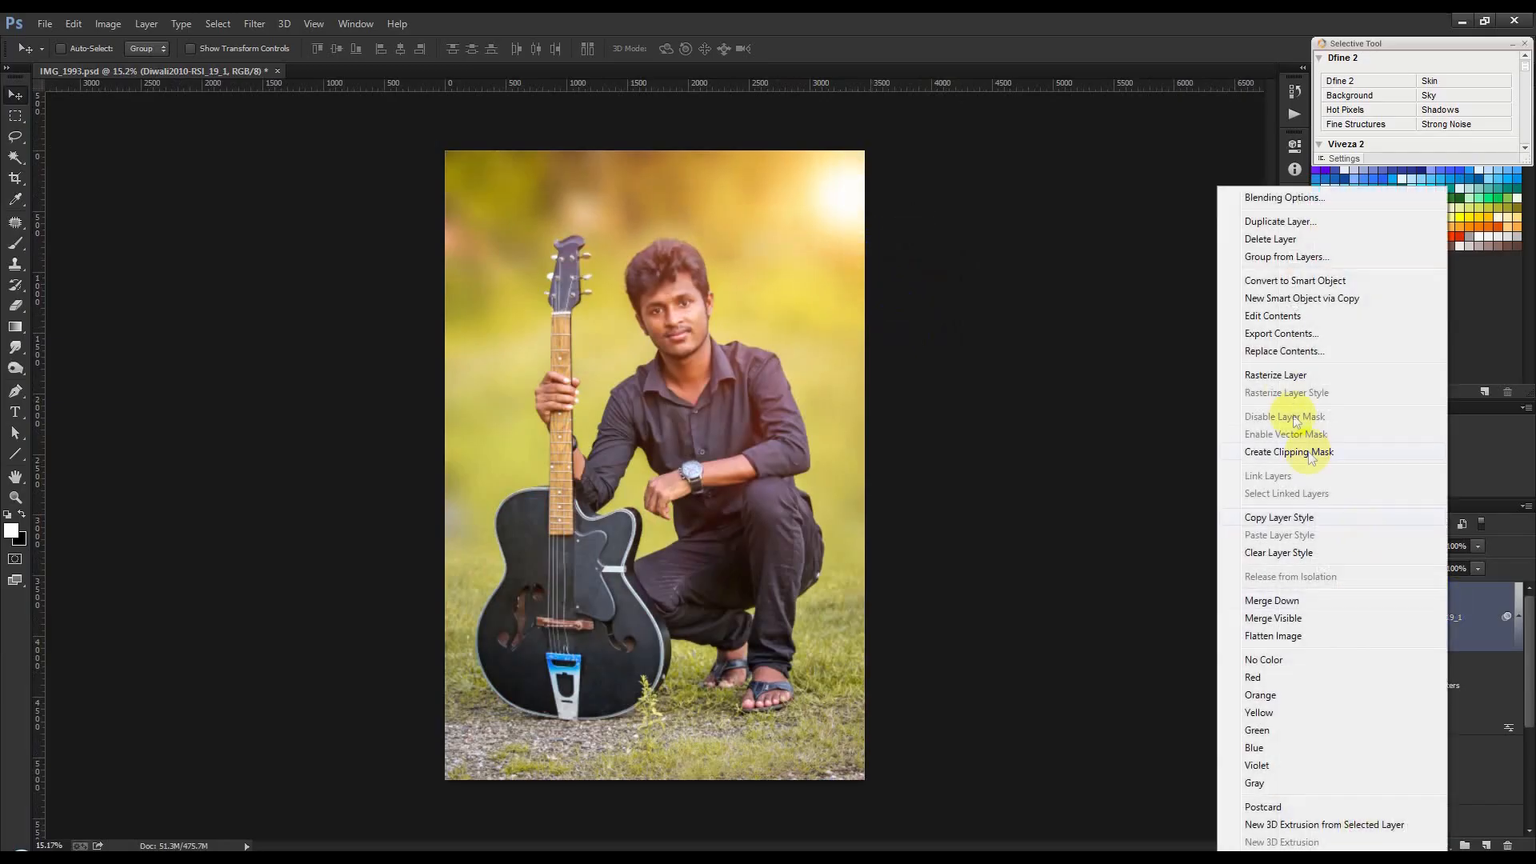
{"action": "left_click", "coordinate": [1260, 376]}
{"action": "left_click_drag", "start_coordinate": [786, 568], "coordinate": [741, 494]}
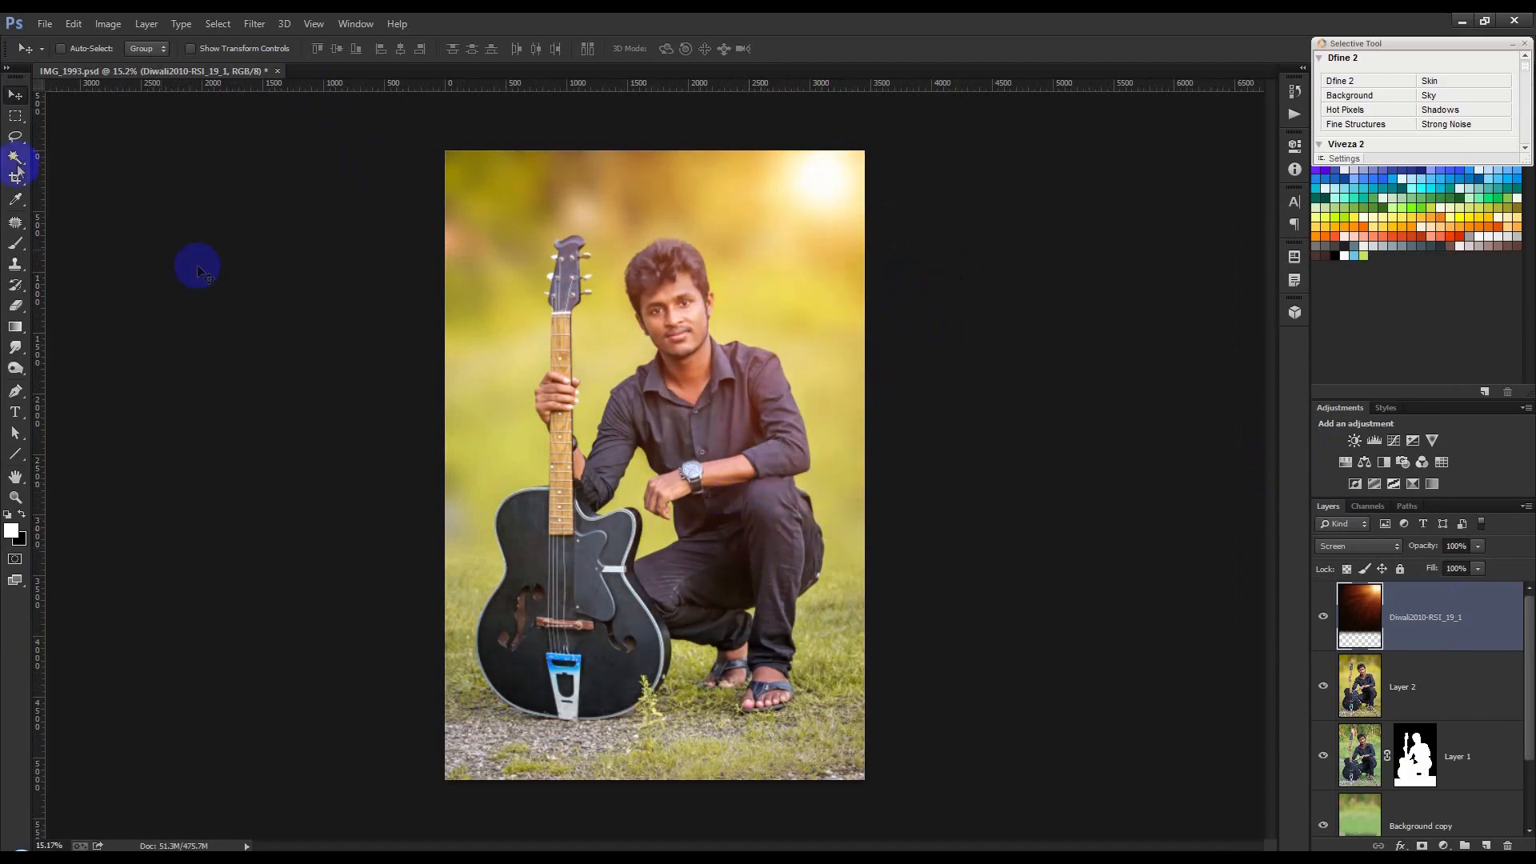
Step: Darken the firework layer's shadows with a Levels adjustment by slightly raising the black input level
{"action": "left_click", "coordinate": [108, 24]}
{"action": "mouse_move", "coordinate": [136, 61]}
{"action": "left_click", "coordinate": [315, 69]}
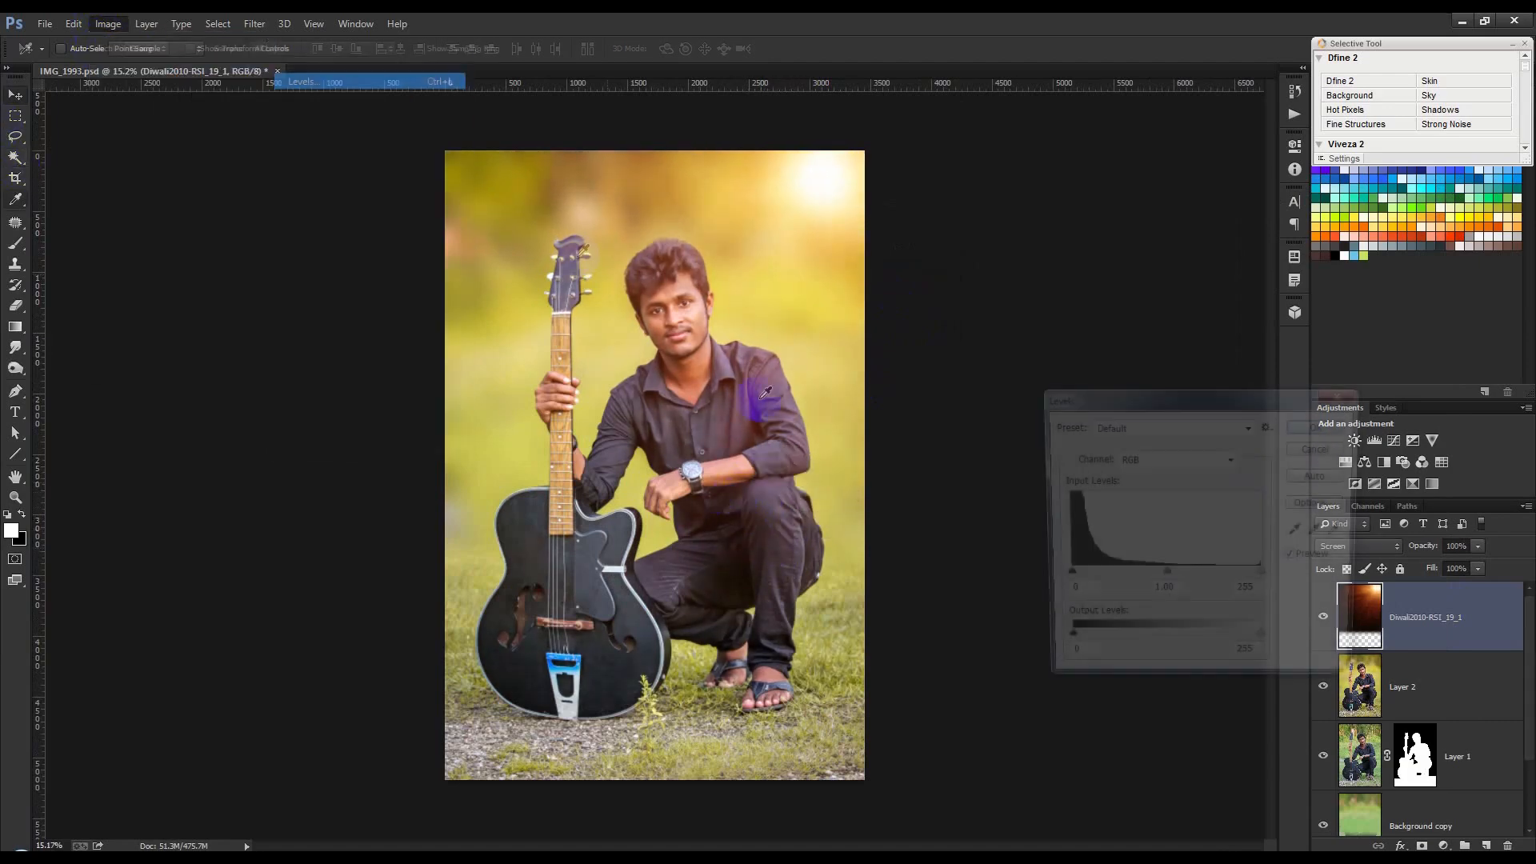
{"action": "left_click", "coordinate": [1064, 594]}
{"action": "type", "text": "1"}
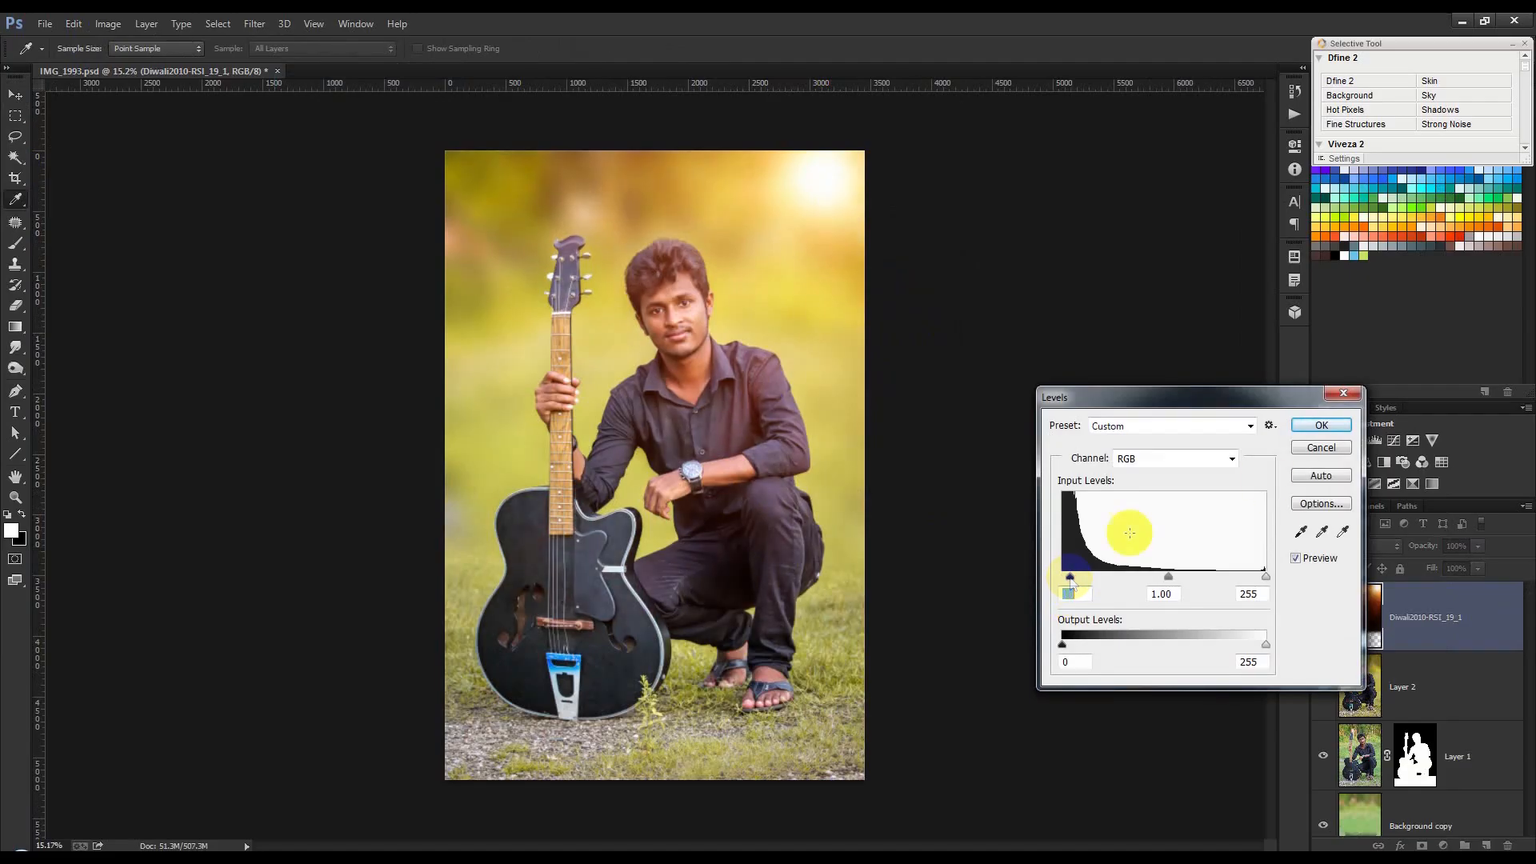
{"action": "left_click", "coordinate": [1319, 427]}
Step: Scale the firework layer to about 65% and move its glow down beside the man's head
{"action": "left_click_drag", "start_coordinate": [905, 340], "coordinate": [867, 345]}
{"action": "key", "text": "ctrl+t"}
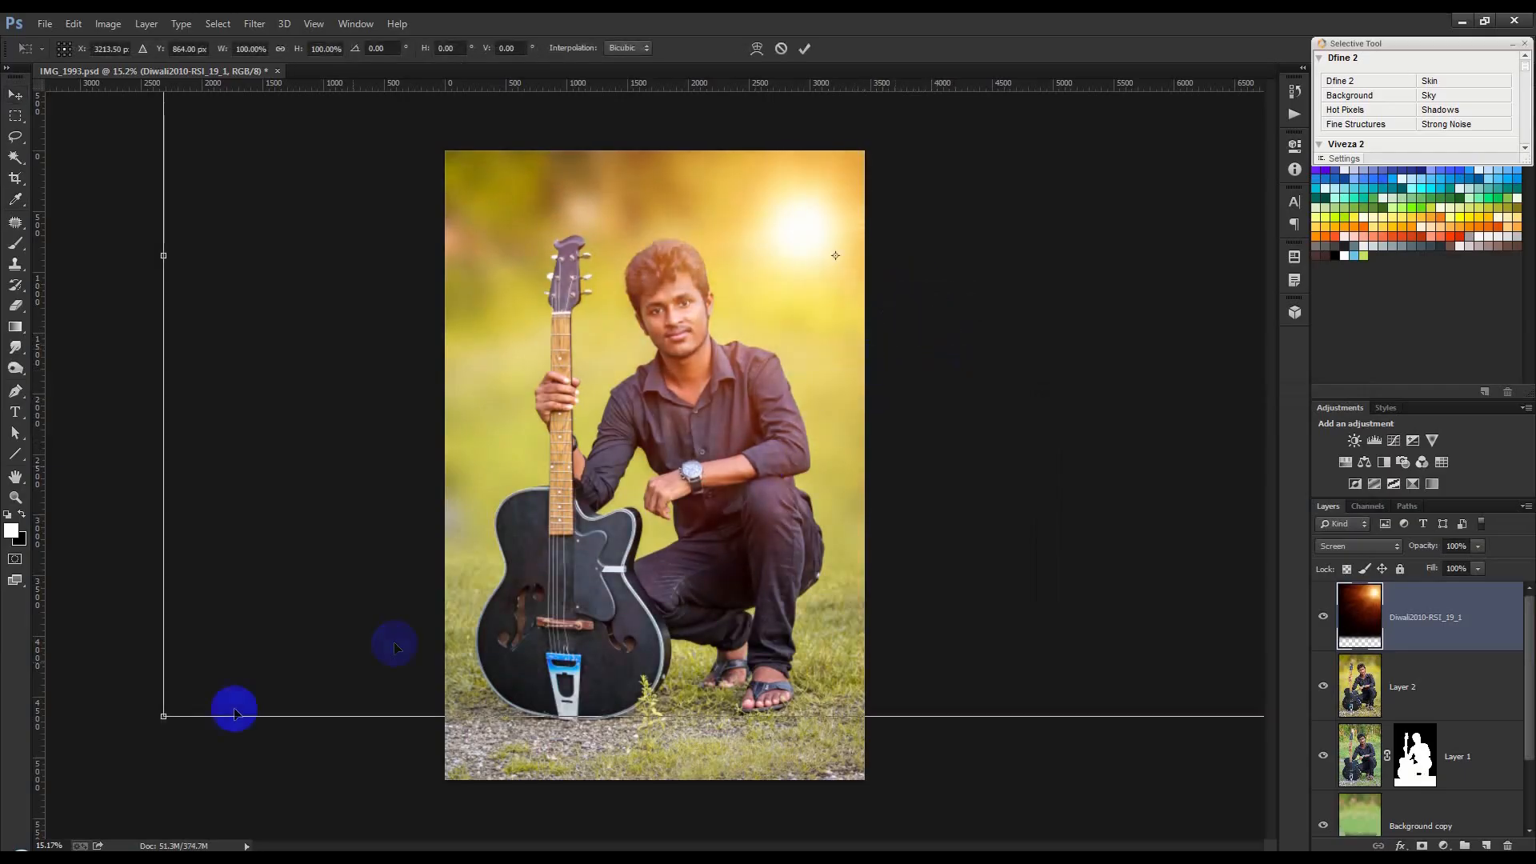
{"action": "left_click_drag", "start_coordinate": [164, 717], "coordinate": [399, 557]}
{"action": "left_click_drag", "start_coordinate": [910, 315], "coordinate": [872, 355]}
{"action": "left_click", "coordinate": [804, 48]}
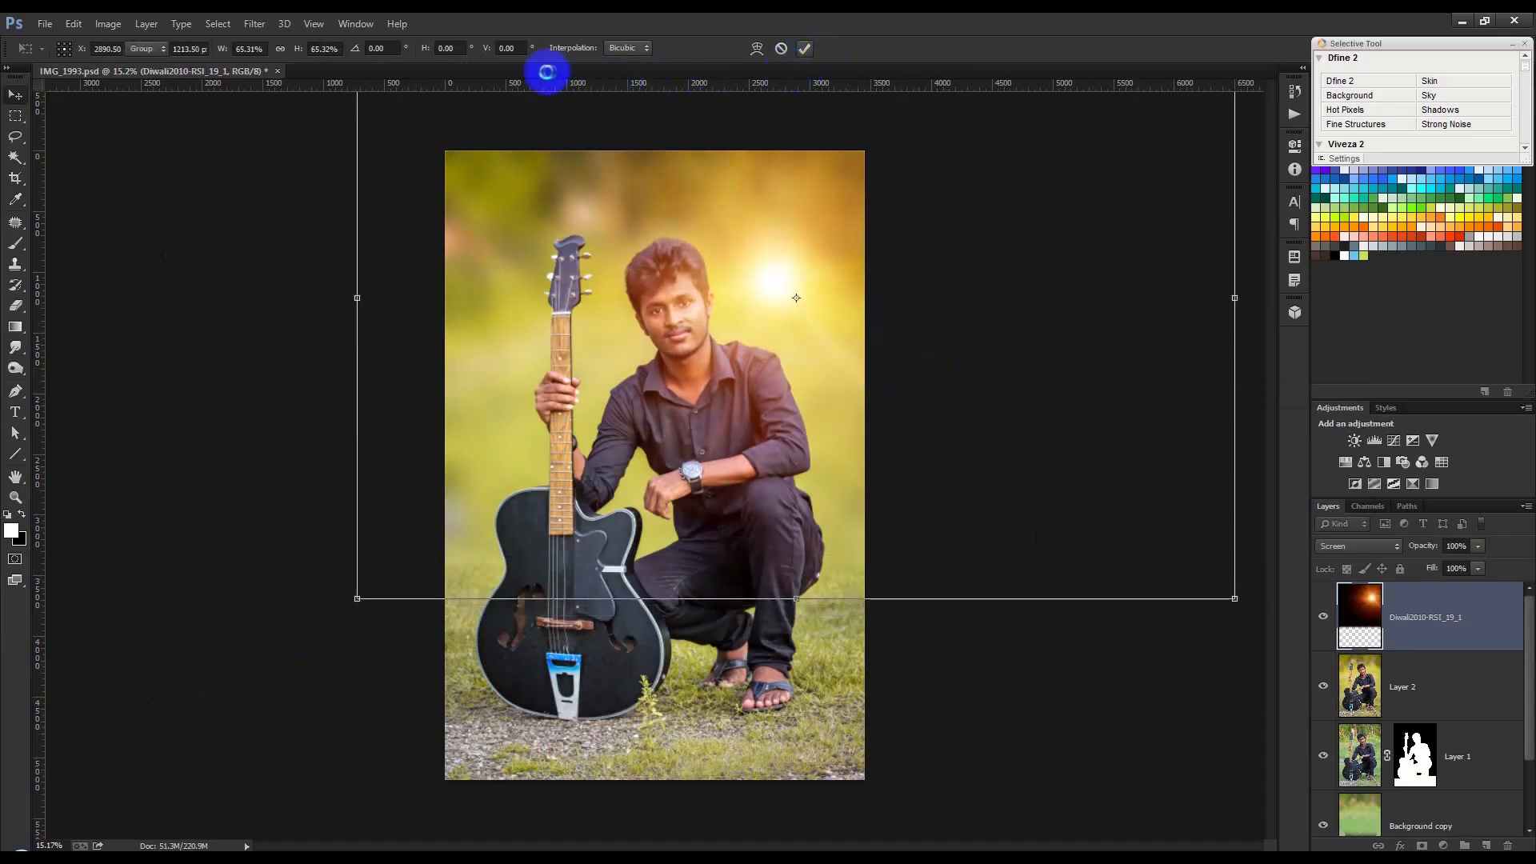
Step: Soften the firework layer with a Gaussian Blur of 114.8 pixels radius and nudge its glow slightly
{"action": "left_click", "coordinate": [255, 24]}
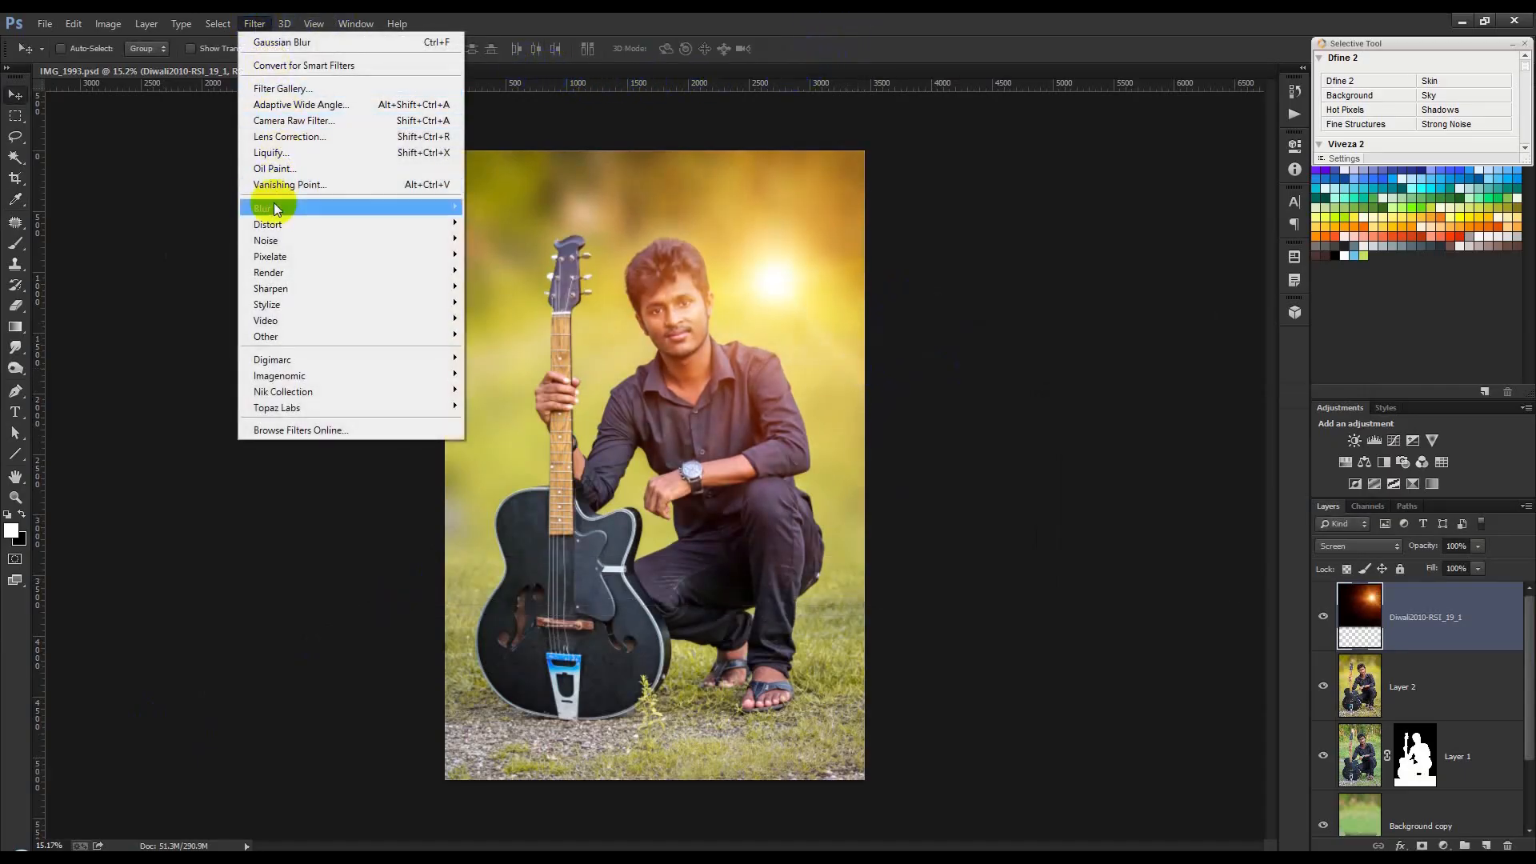
{"action": "mouse_move", "coordinate": [274, 208]}
{"action": "left_click", "coordinate": [507, 326]}
{"action": "left_click_drag", "start_coordinate": [1040, 488], "coordinate": [1062, 490]}
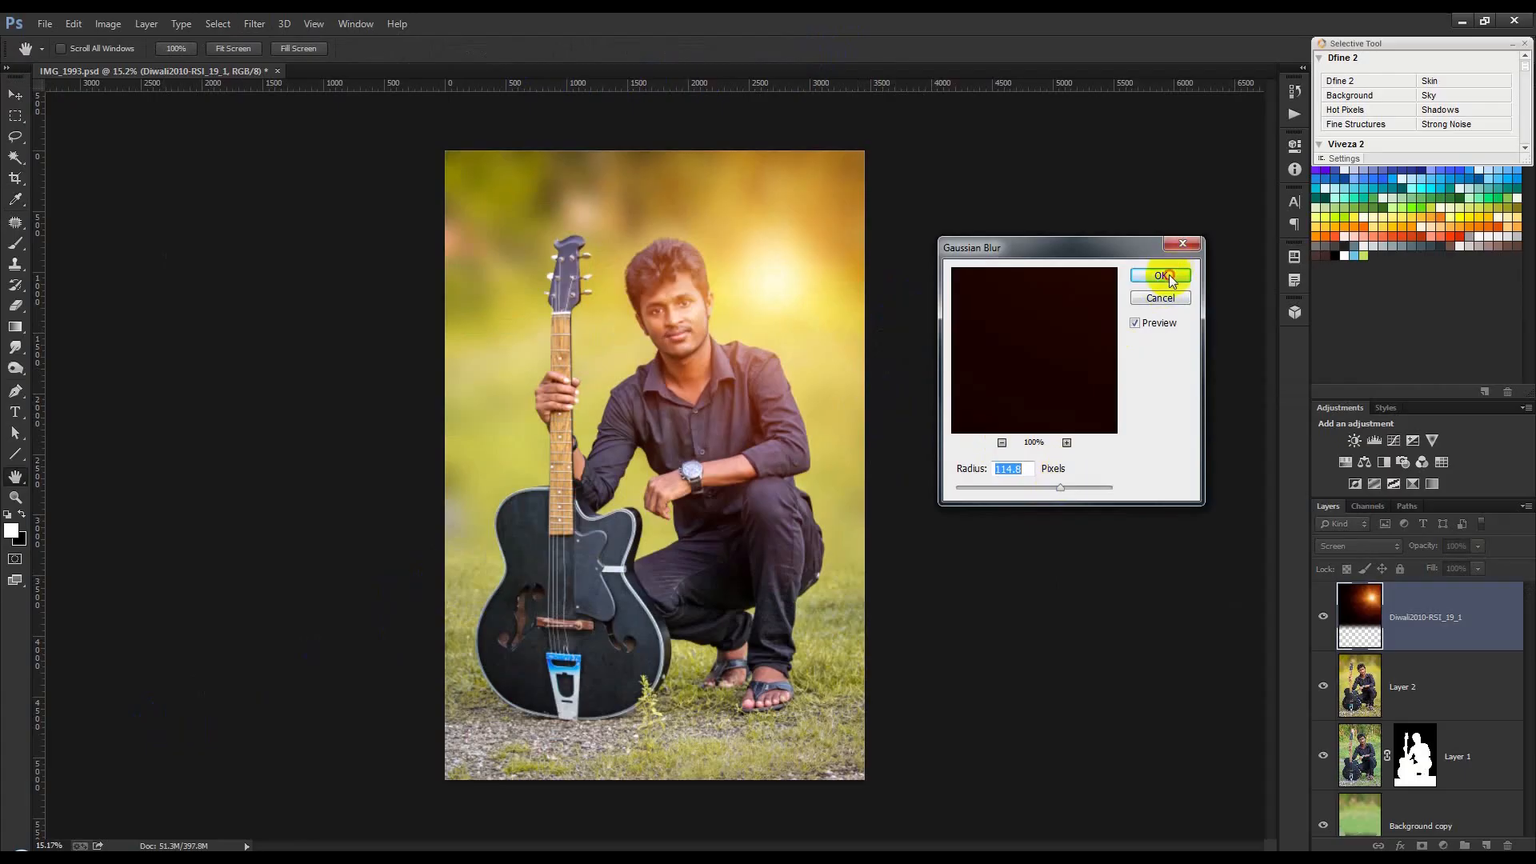
{"action": "left_click", "coordinate": [1160, 275]}
{"action": "left_click_drag", "start_coordinate": [827, 336], "coordinate": [823, 344]}
Step: Hide the firework layer and reduce the black in Layer 2's reds to about -51% with Selective Color
{"action": "scroll", "coordinate": [823, 344], "scroll_direction": "up", "scroll_amount": 2}
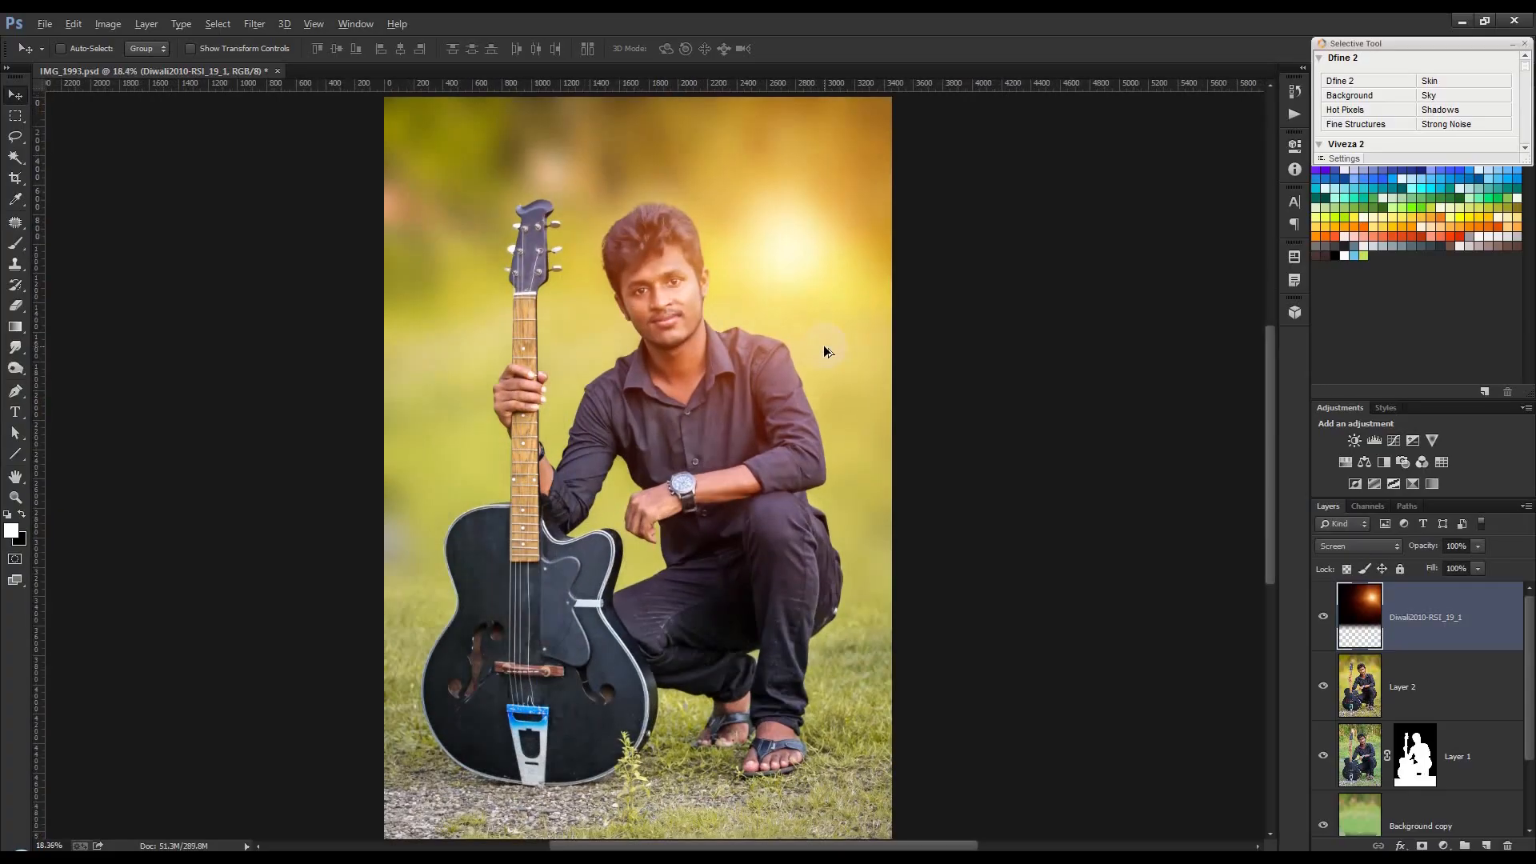
{"action": "scroll", "coordinate": [701, 281], "scroll_direction": "up", "scroll_amount": 3}
{"action": "scroll", "coordinate": [701, 282], "scroll_direction": "up", "scroll_amount": 6}
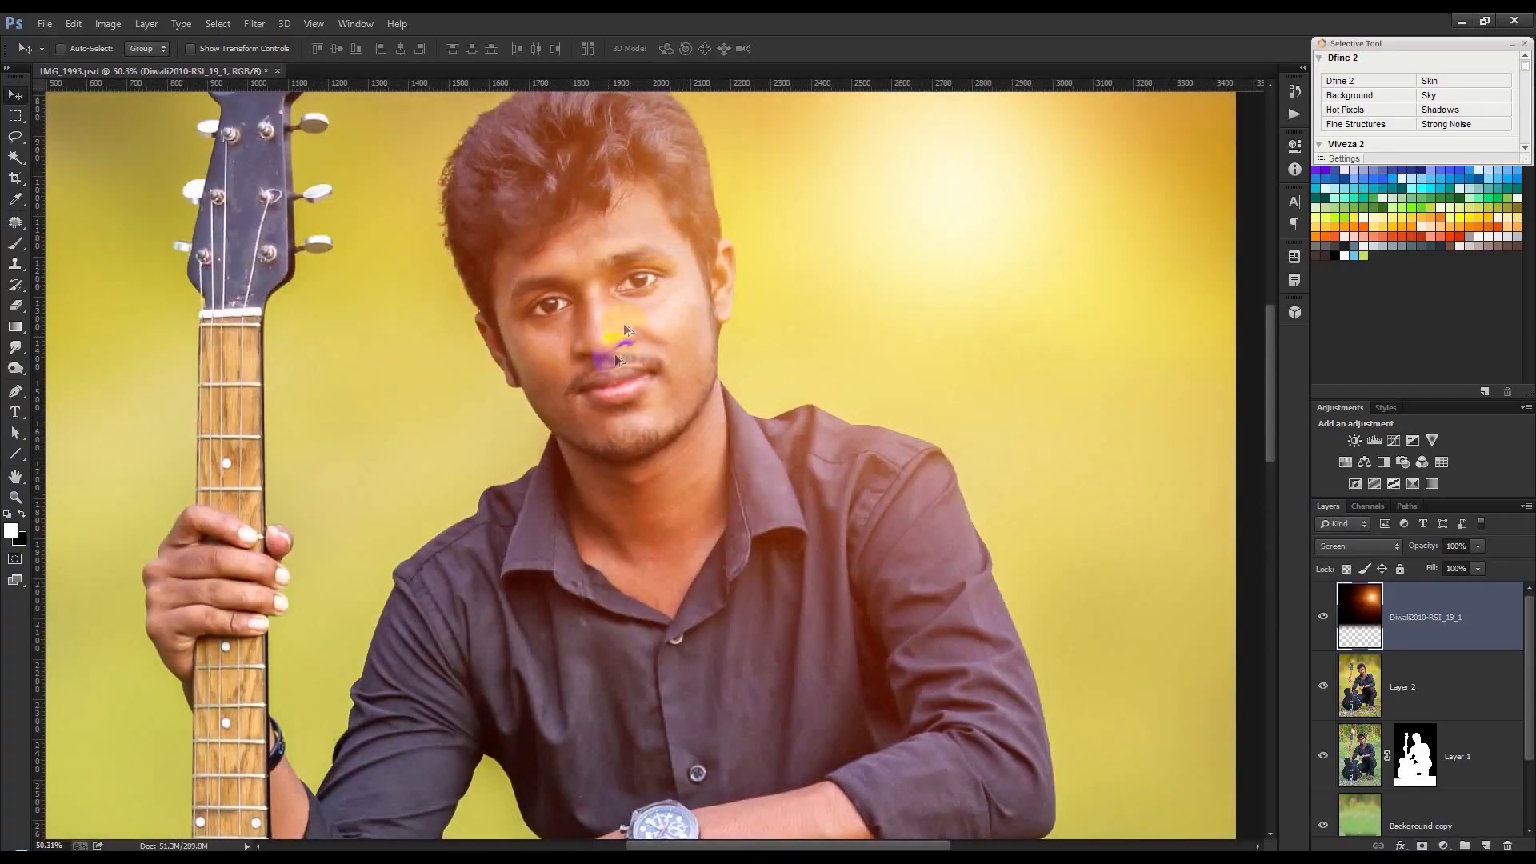
{"action": "scroll", "coordinate": [636, 328], "scroll_direction": "down", "scroll_amount": 5}
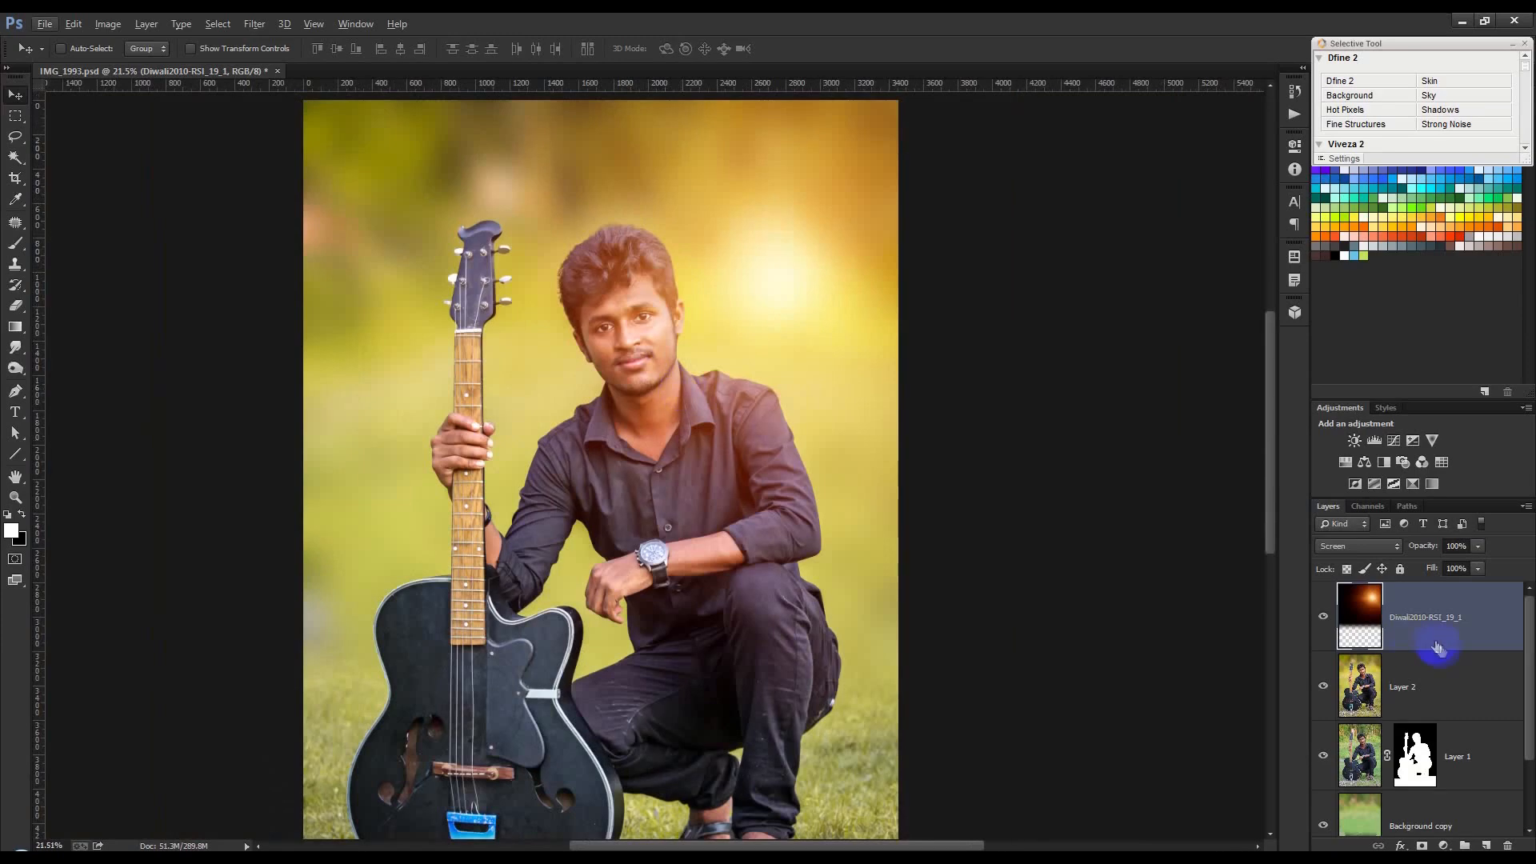
{"action": "left_click", "coordinate": [1324, 616]}
{"action": "left_click", "coordinate": [1412, 686]}
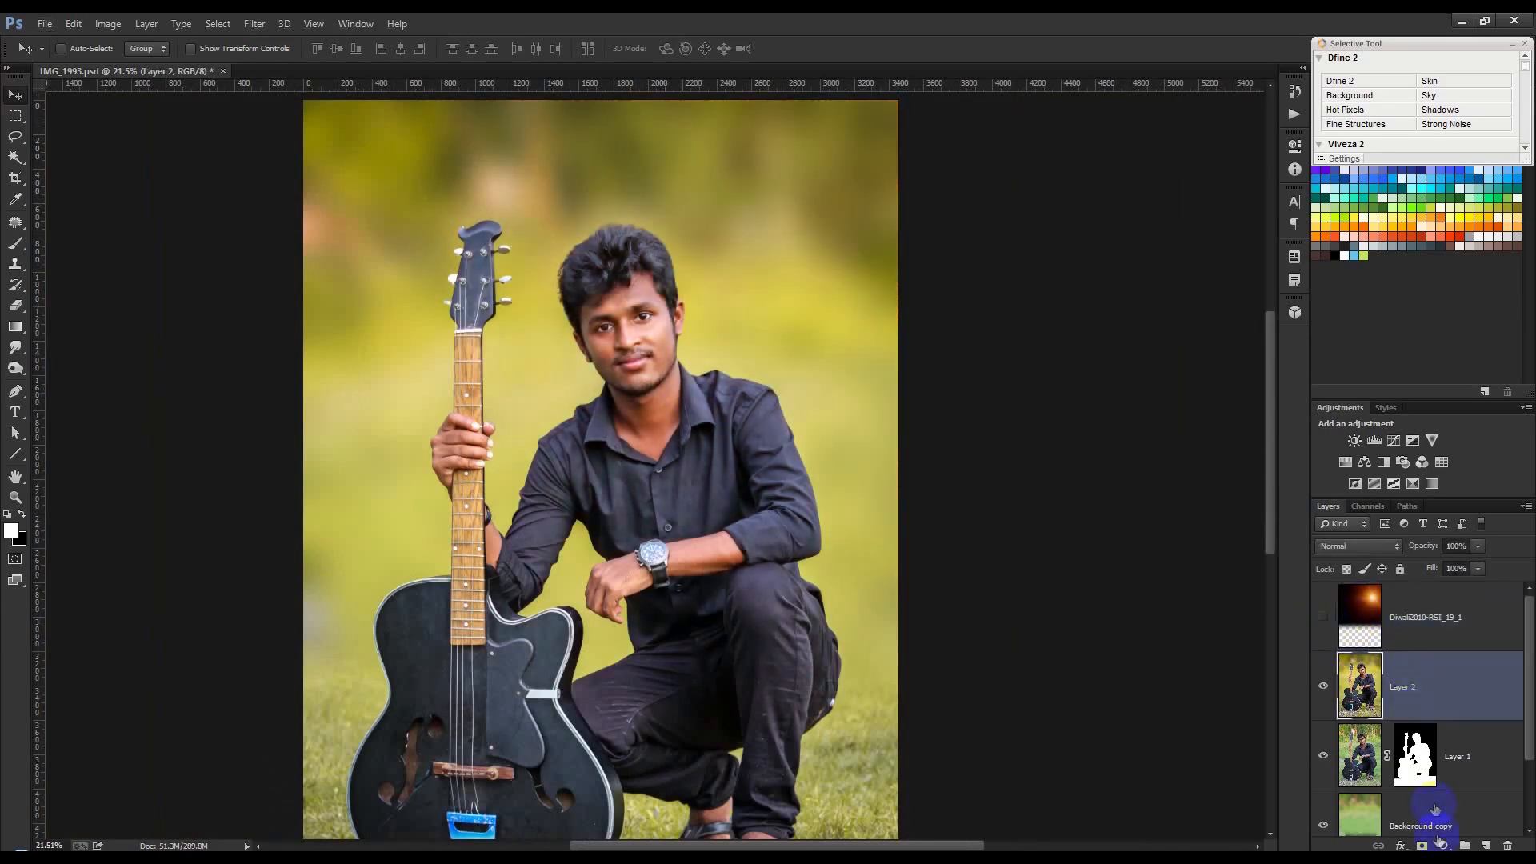
{"action": "left_click", "coordinate": [108, 23]}
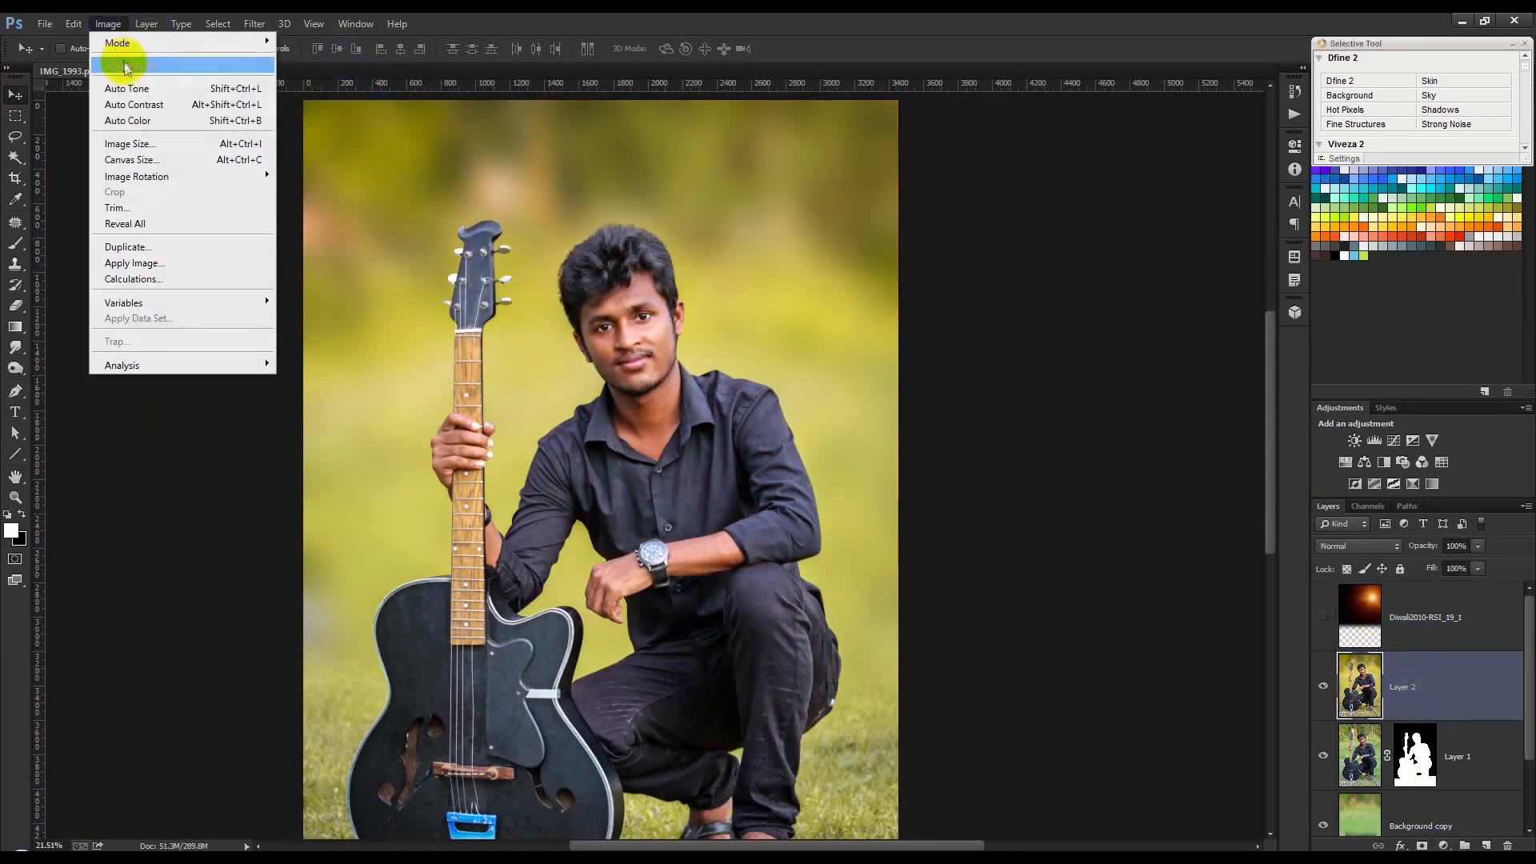
{"action": "mouse_move", "coordinate": [132, 65]}
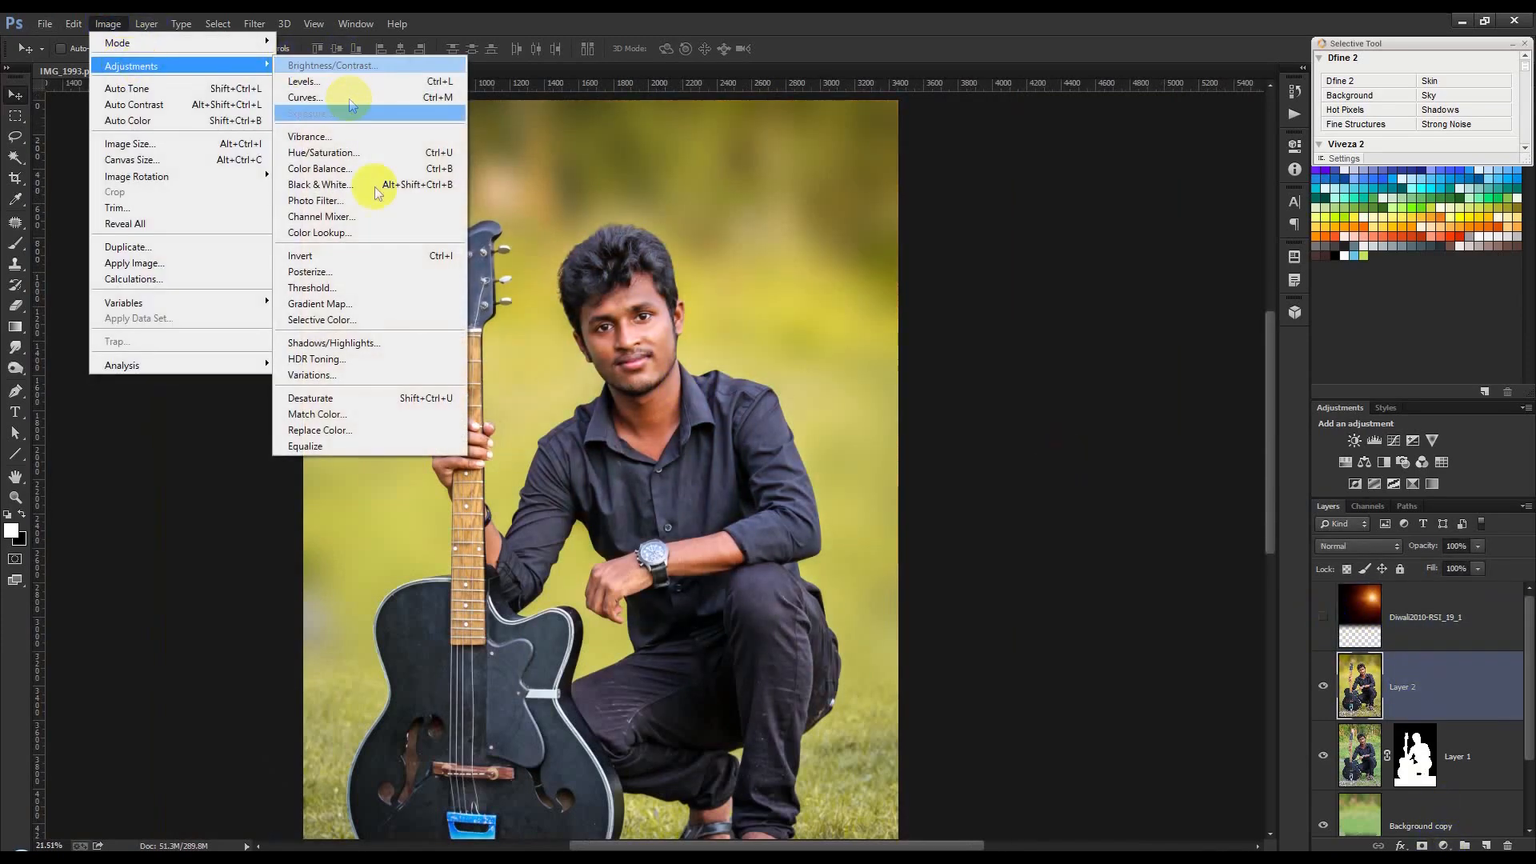
{"action": "left_click", "coordinate": [324, 320]}
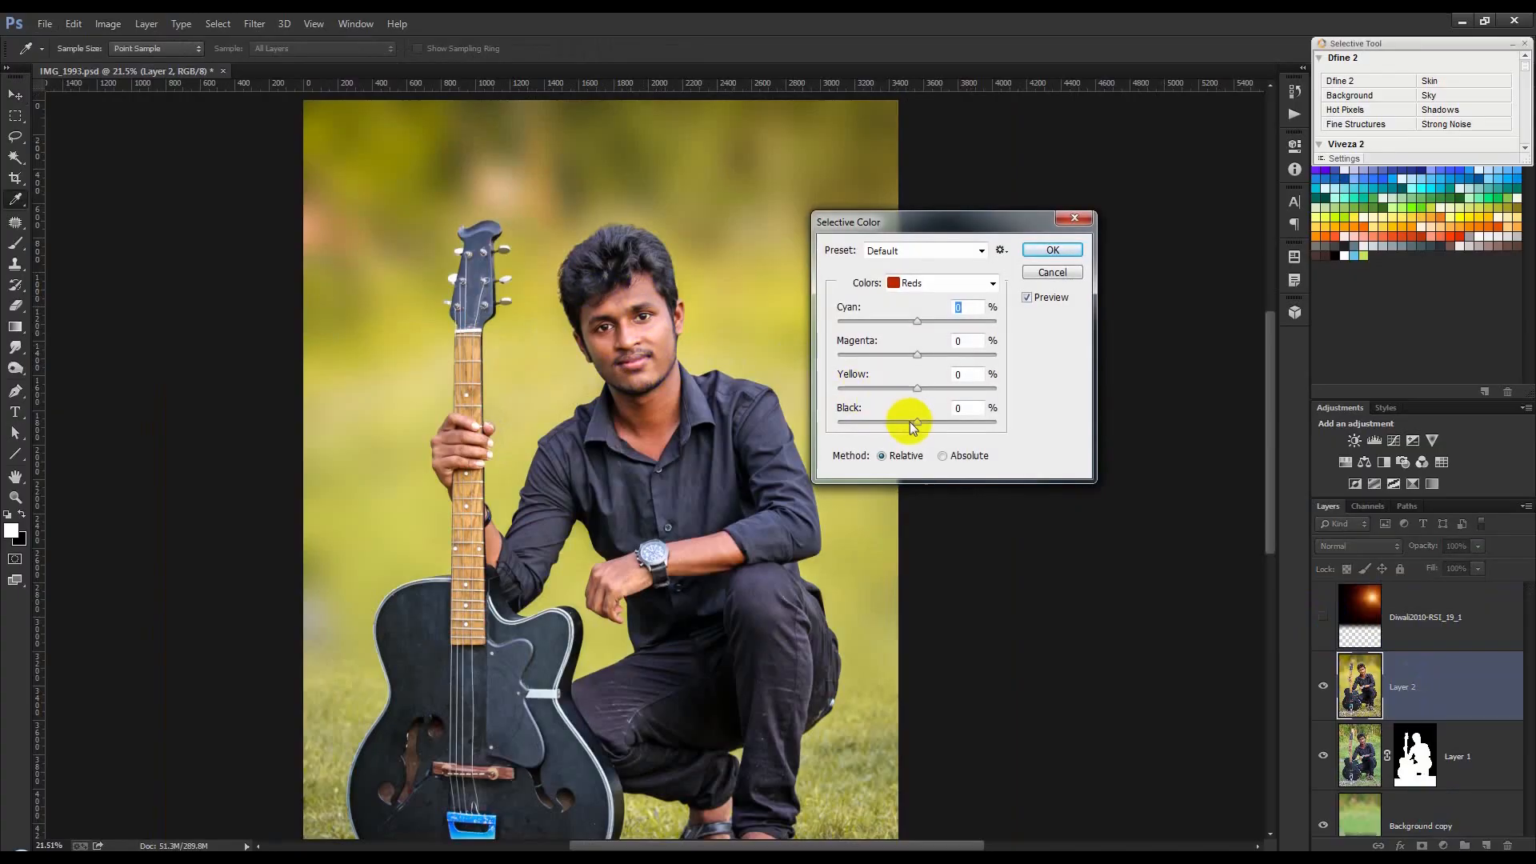
{"action": "left_click_drag", "start_coordinate": [918, 422], "coordinate": [873, 428]}
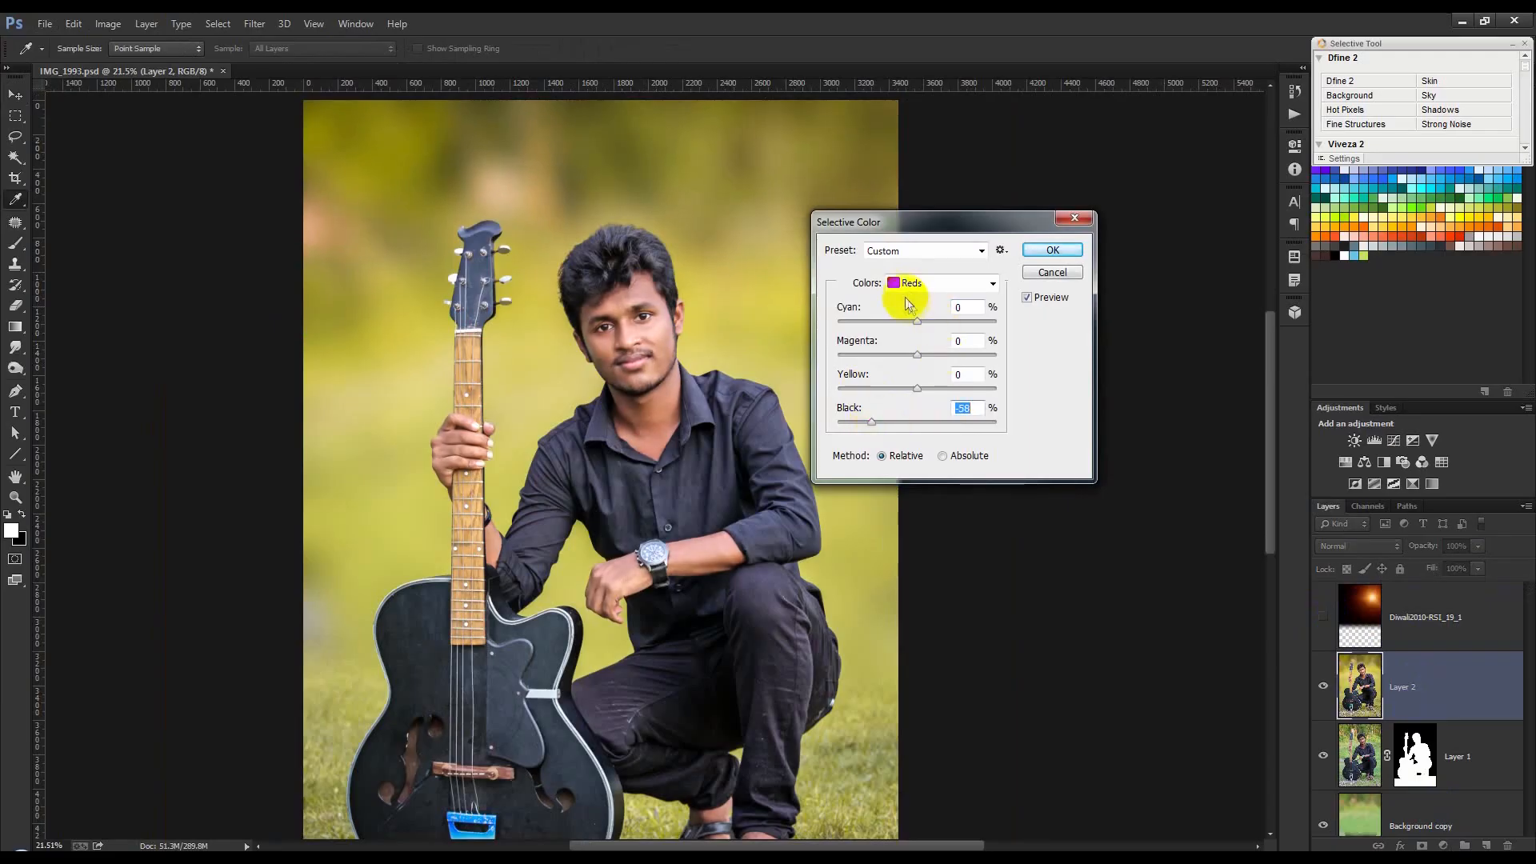
{"action": "left_click_drag", "start_coordinate": [873, 424], "coordinate": [879, 423]}
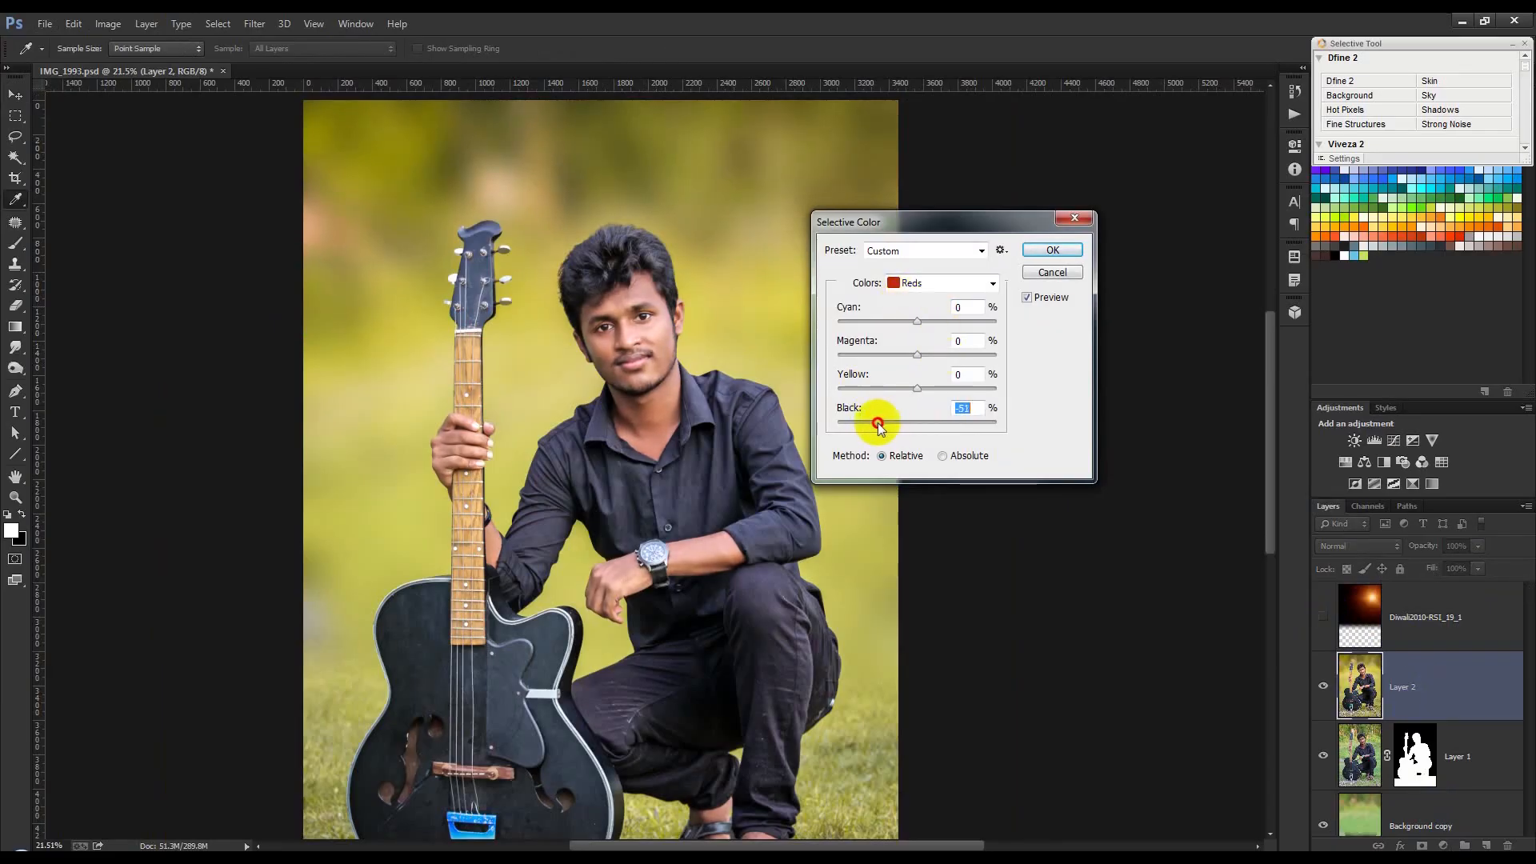
Step: Raise the black in Layer 2's Blacks range to +8% and apply the Selective Color adjustment
{"action": "left_click", "coordinate": [931, 283]}
{"action": "left_click", "coordinate": [918, 431]}
{"action": "left_click_drag", "start_coordinate": [917, 424], "coordinate": [917, 424]}
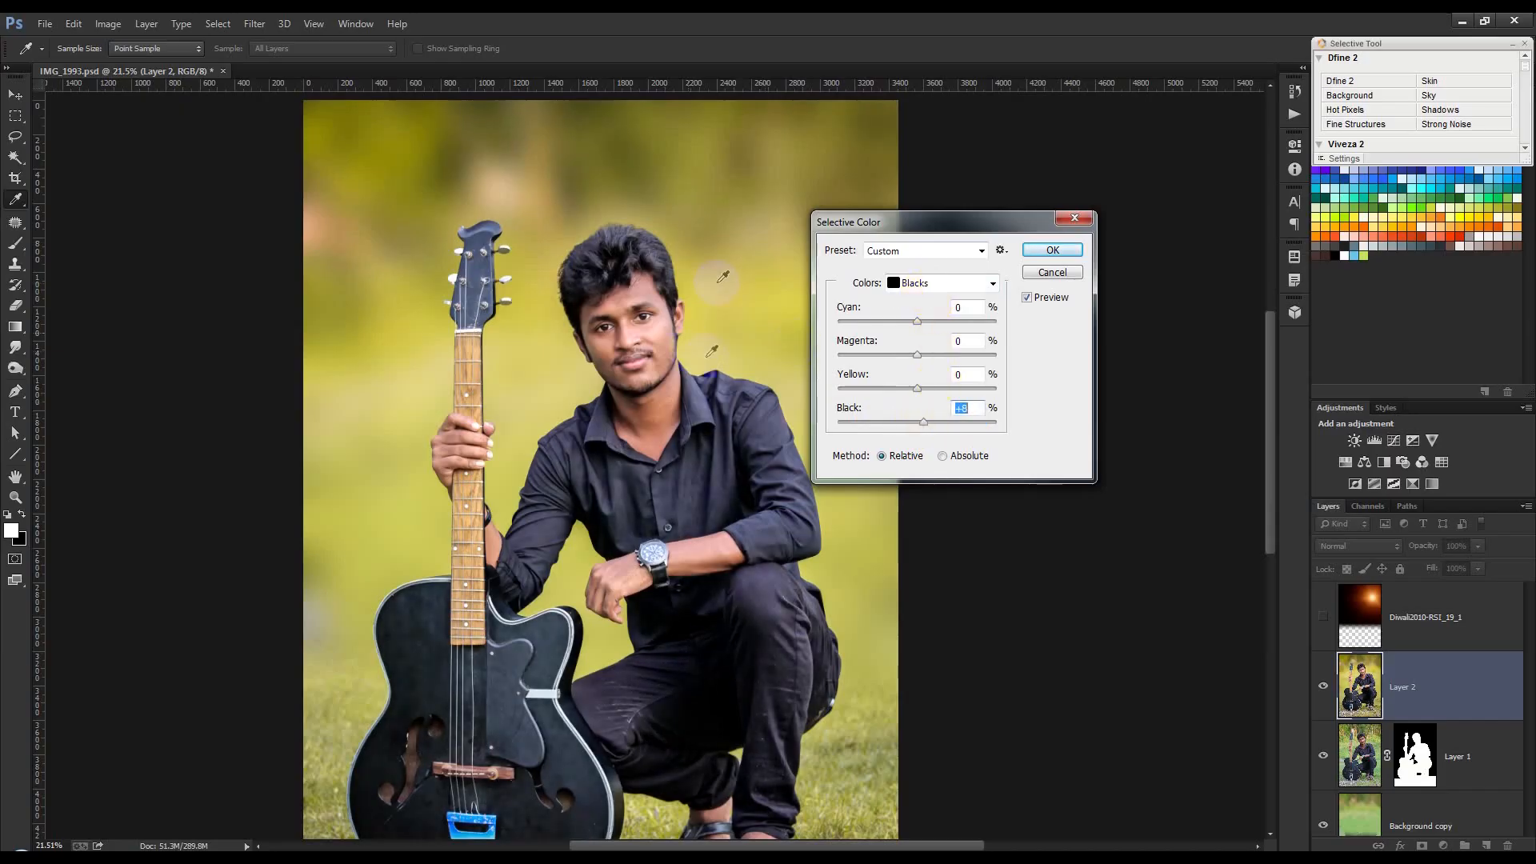
{"action": "left_click", "coordinate": [1050, 250]}
{"action": "key", "text": "v"}
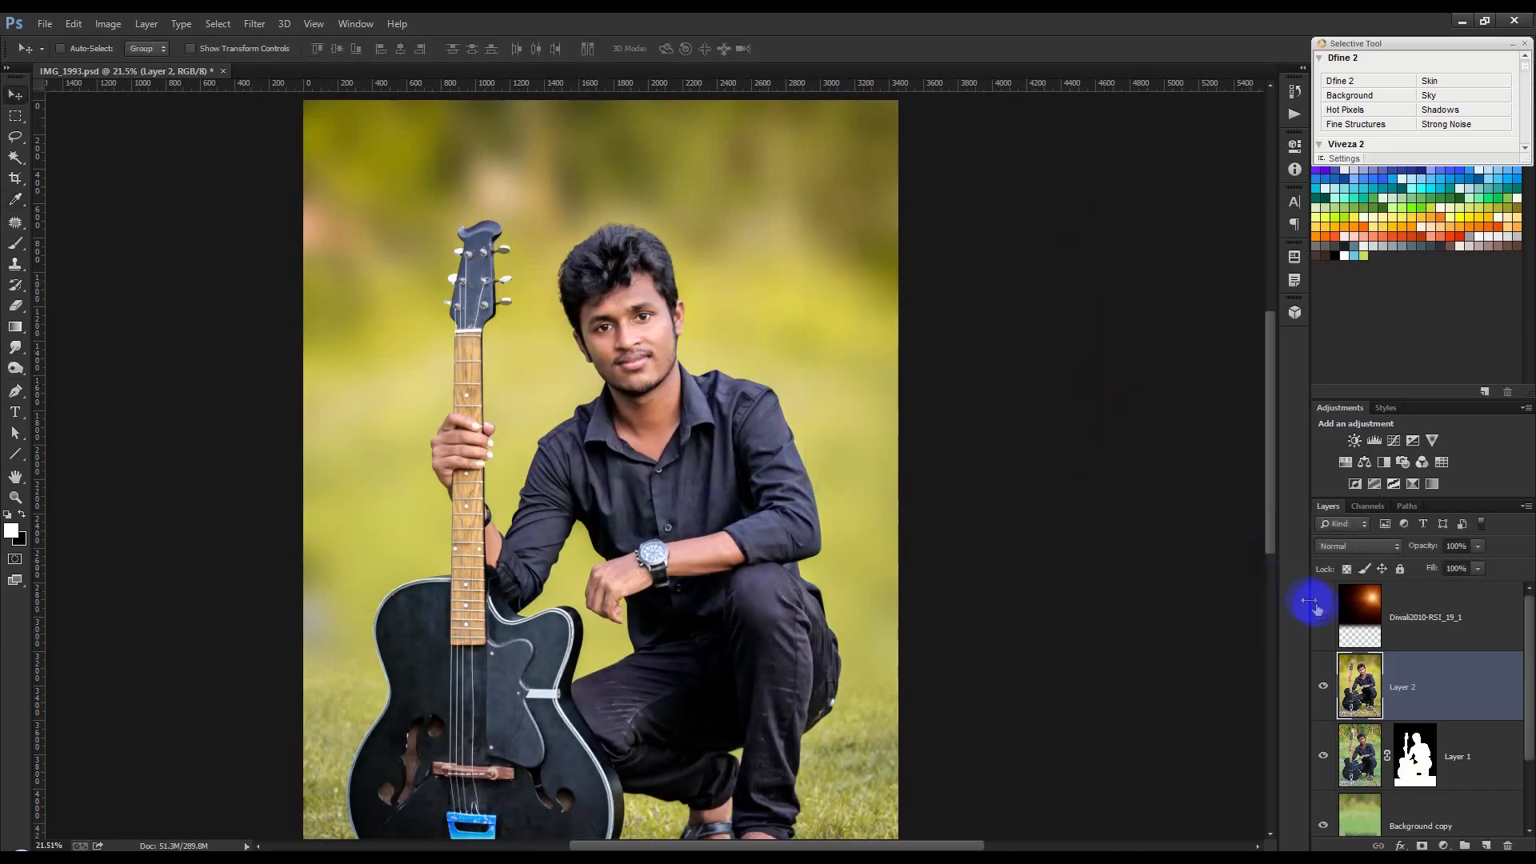
Step: Show the firework layer again and move its glow higher above the man's shoulder, keeping Layer 2 in its original position
{"action": "left_click", "coordinate": [1322, 616]}
{"action": "left_click_drag", "start_coordinate": [882, 338], "coordinate": [925, 339]}
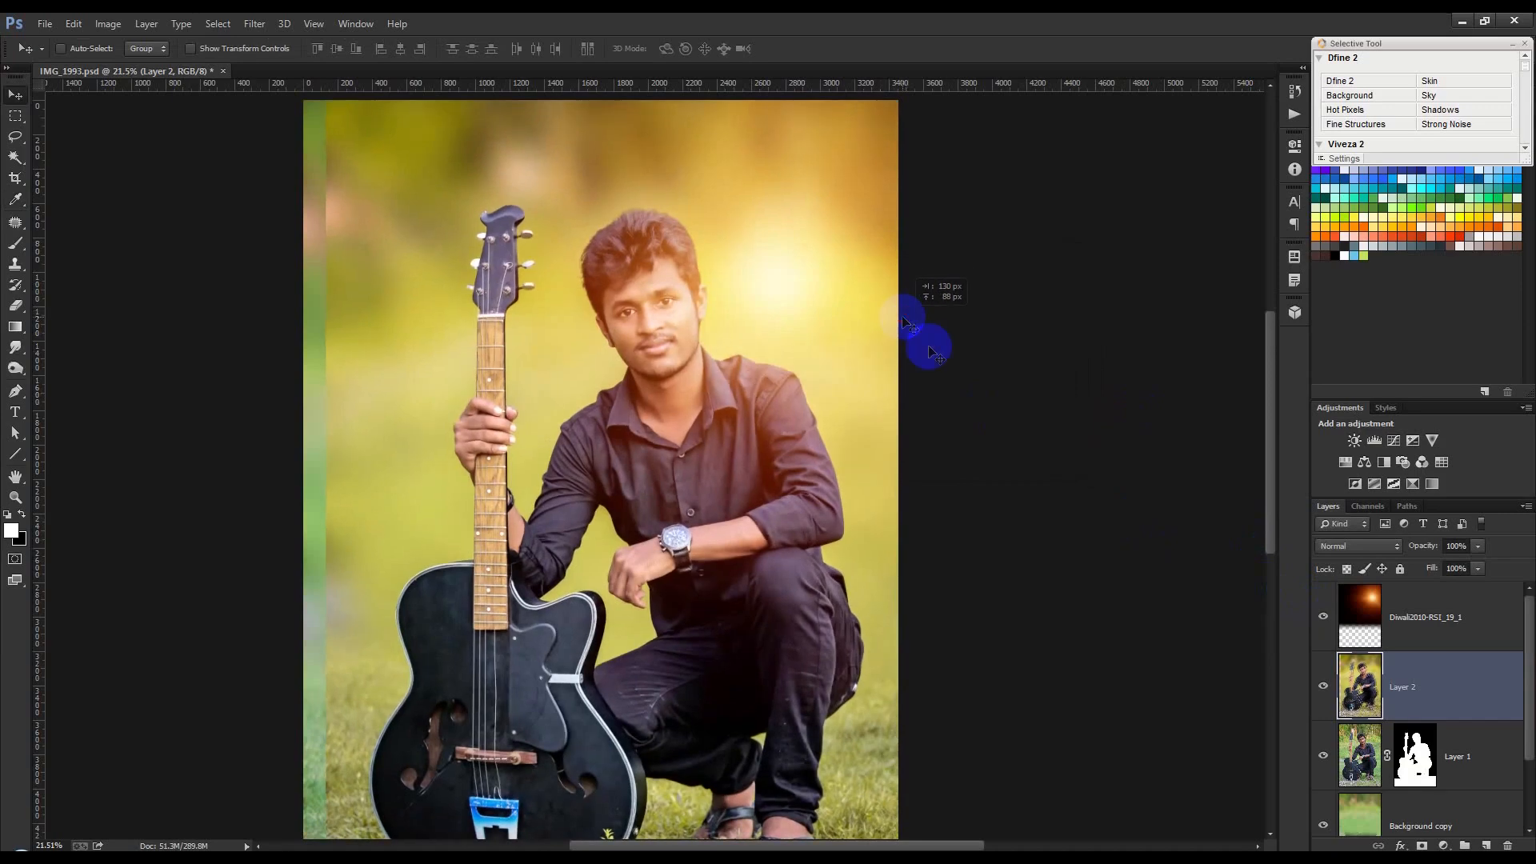
{"action": "key", "text": "ctrl+z"}
{"action": "left_click", "coordinate": [1423, 617]}
{"action": "left_click_drag", "start_coordinate": [945, 412], "coordinate": [872, 346]}
{"action": "scroll", "coordinate": [676, 299], "scroll_direction": "down", "scroll_amount": 4}
{"action": "scroll", "coordinate": [869, 352], "scroll_direction": "down", "scroll_amount": 1}
{"action": "scroll", "coordinate": [869, 352], "scroll_direction": "up", "scroll_amount": 2}
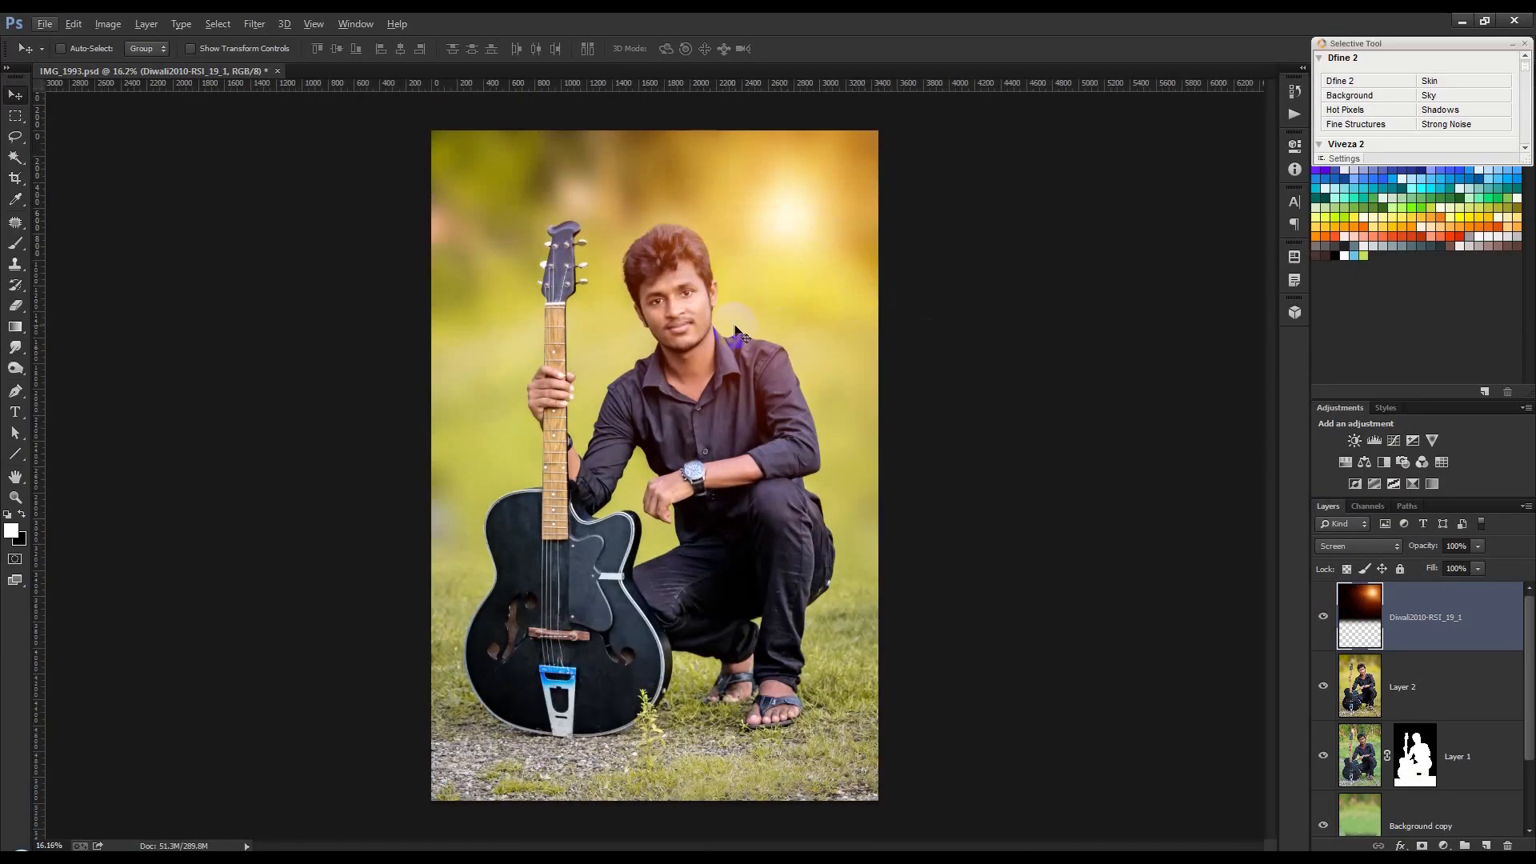
{"action": "scroll", "coordinate": [735, 326], "scroll_direction": "down", "scroll_amount": 1}
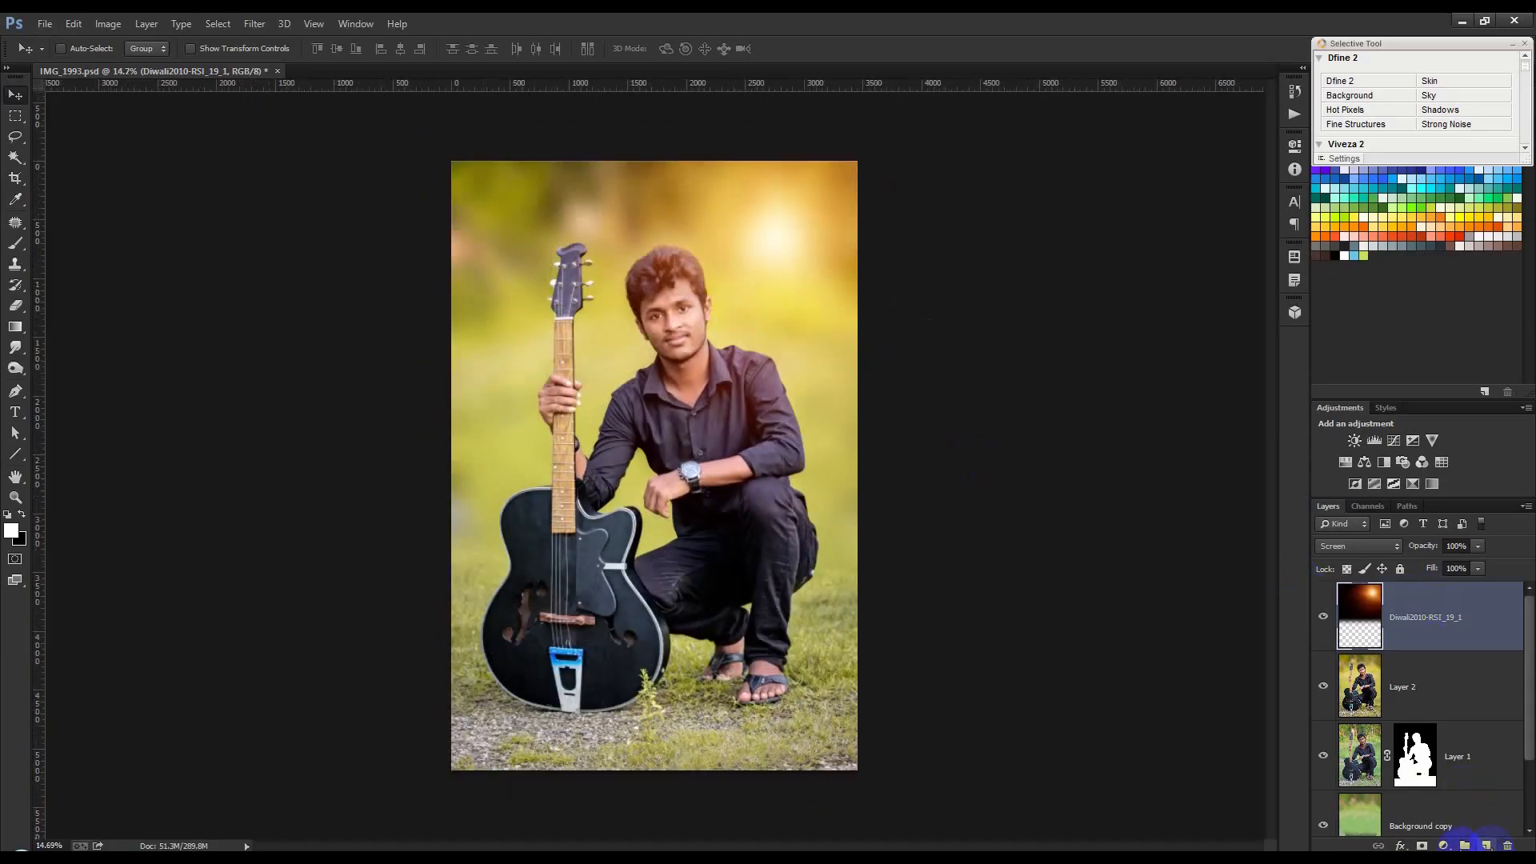
Step: Add a Photo Filter adjustment layer above the firework layer using the Green filter at 25% density
{"action": "left_click", "coordinate": [1442, 845]}
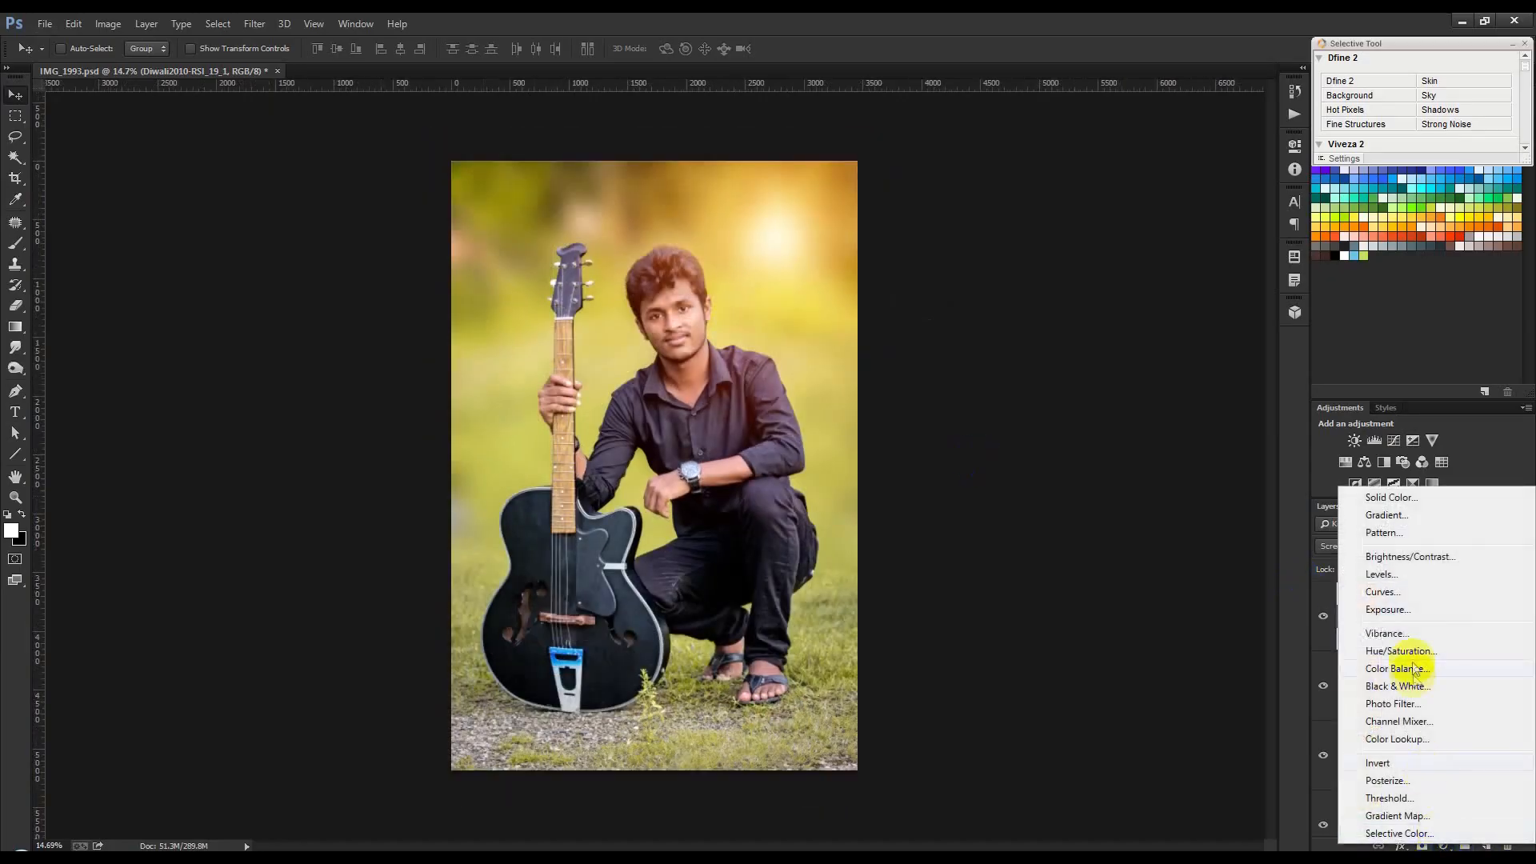
{"action": "left_click", "coordinate": [1400, 703]}
{"action": "left_click", "coordinate": [1139, 192]}
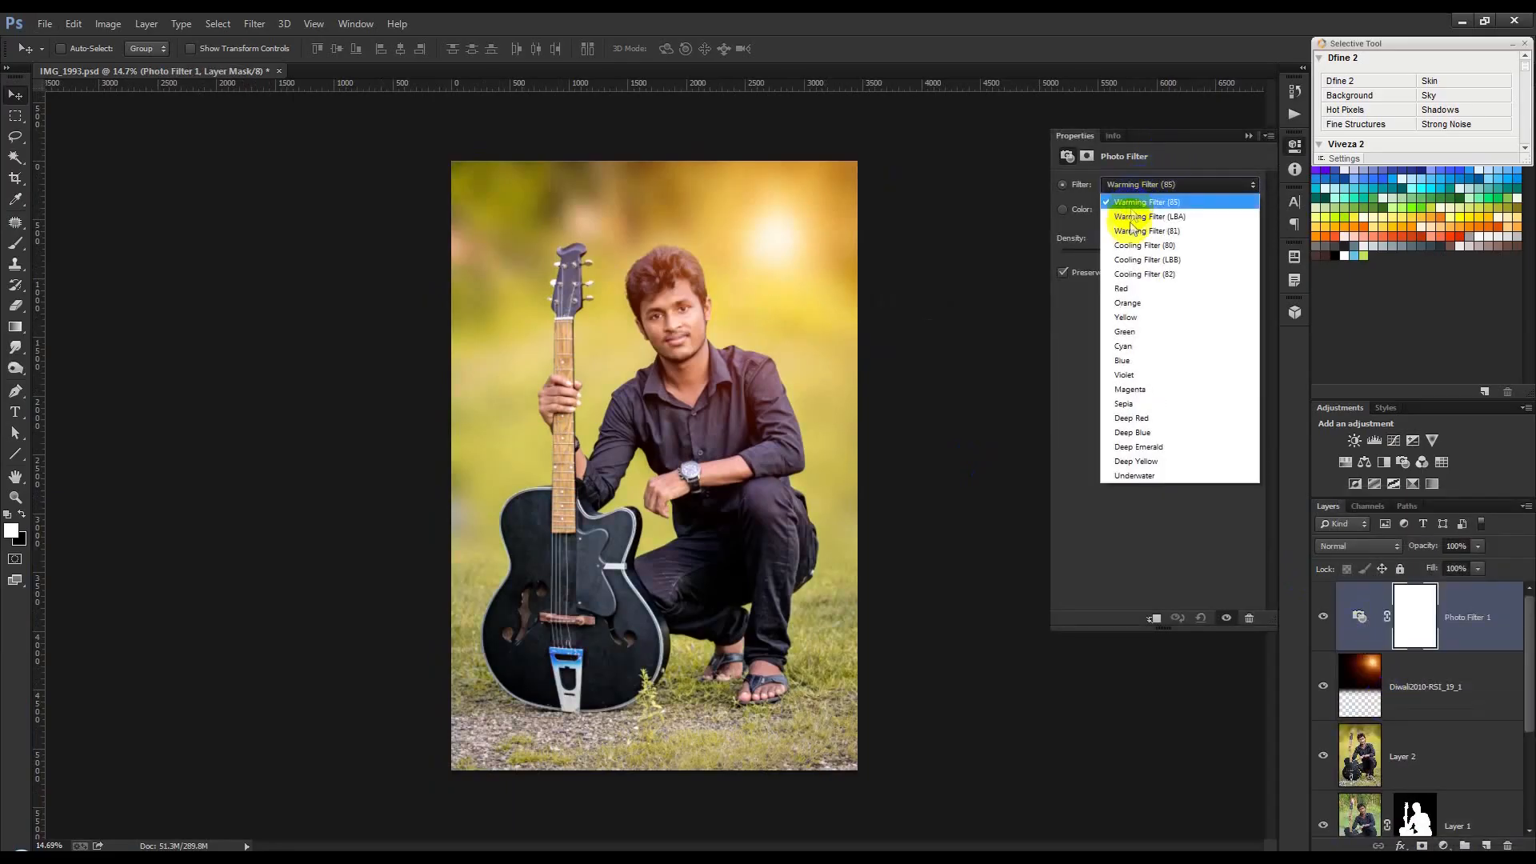
{"action": "left_click", "coordinate": [1137, 204]}
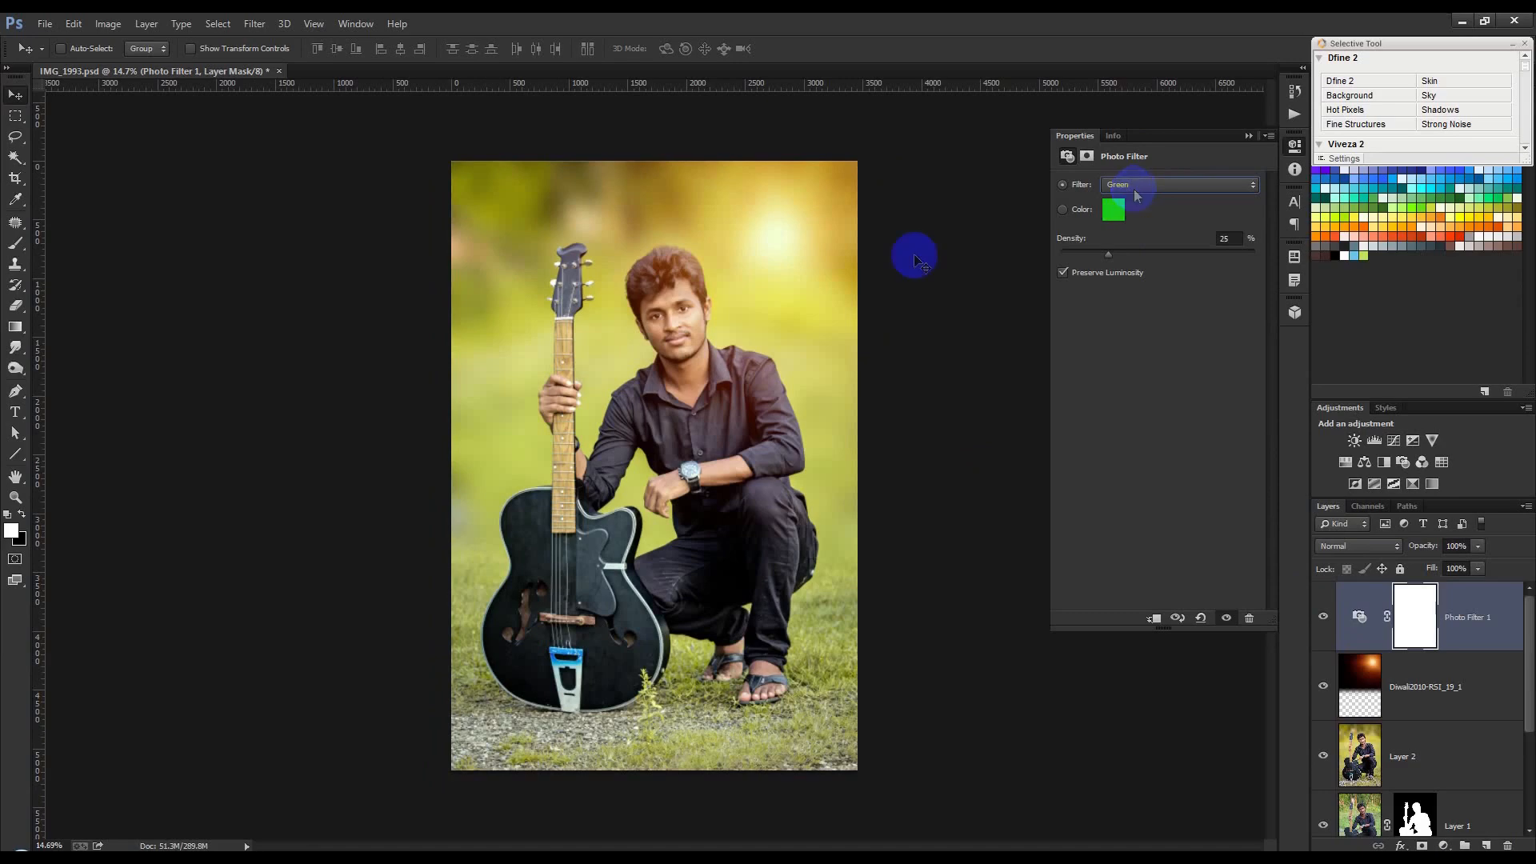
{"action": "scroll", "coordinate": [883, 268], "scroll_direction": "up", "scroll_amount": 2}
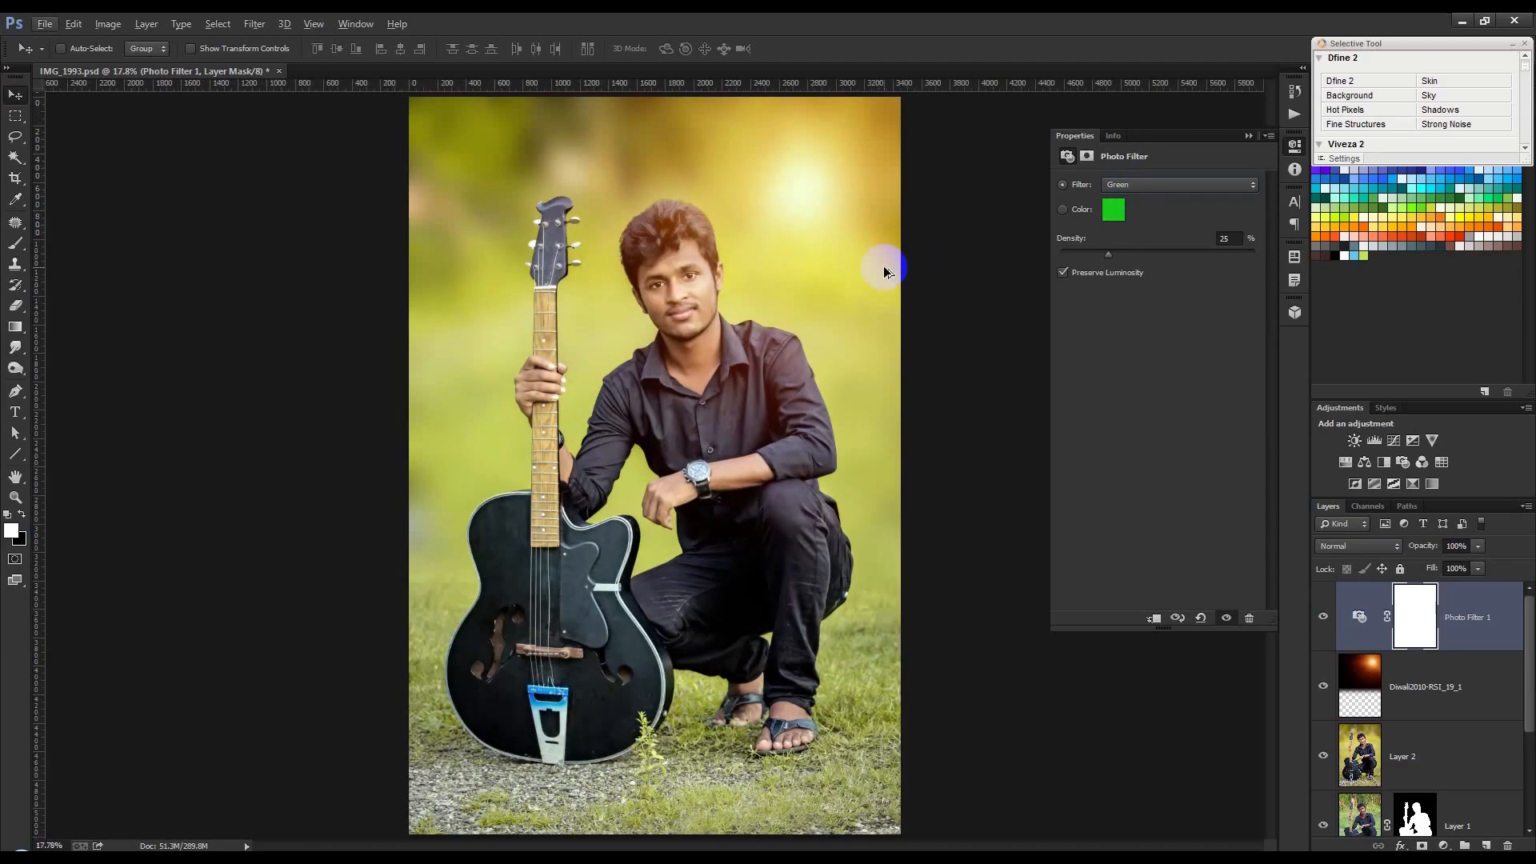
{"action": "left_click", "coordinate": [1248, 136]}
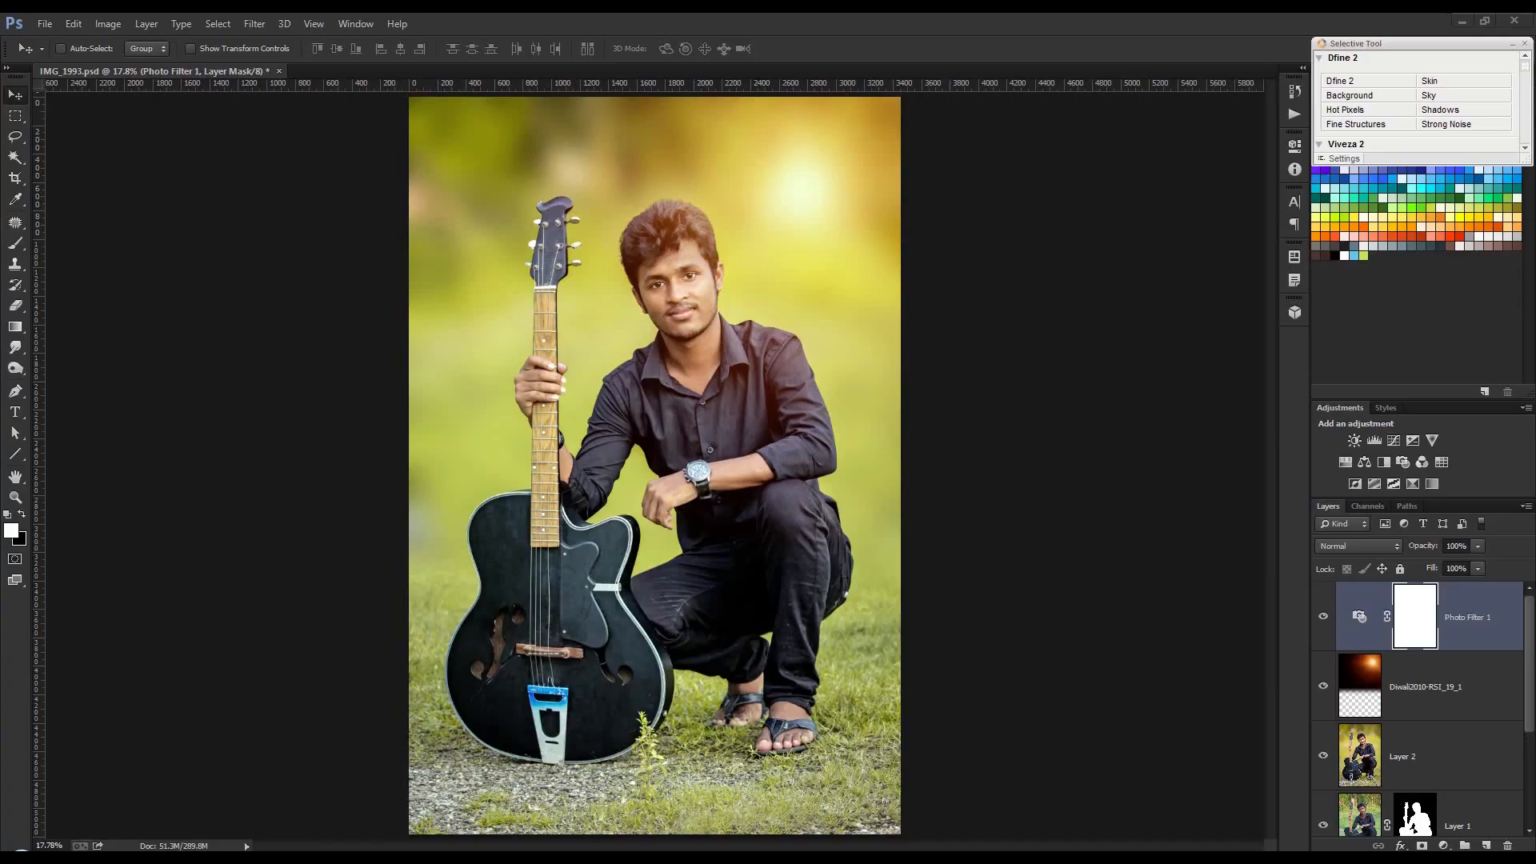
Step: Place the leafy branch PNG into the portrait and enlarge it so its leaves frame the photo's lower edge
{"action": "left_click_drag", "start_coordinate": [1399, 621], "coordinate": [685, 606]}
{"action": "left_click_drag", "start_coordinate": [798, 502], "coordinate": [343, 455]}
{"action": "left_click_drag", "start_coordinate": [673, 486], "coordinate": [1232, 693]}
{"action": "mouse_move", "coordinate": [864, 639]}
{"action": "left_mouse_down"}
{"action": "mouse_move", "coordinate": [888, 637]}
{"action": "mouse_move", "coordinate": [885, 620]}
{"action": "left_mouse_up"}
{"action": "left_click", "coordinate": [804, 48]}
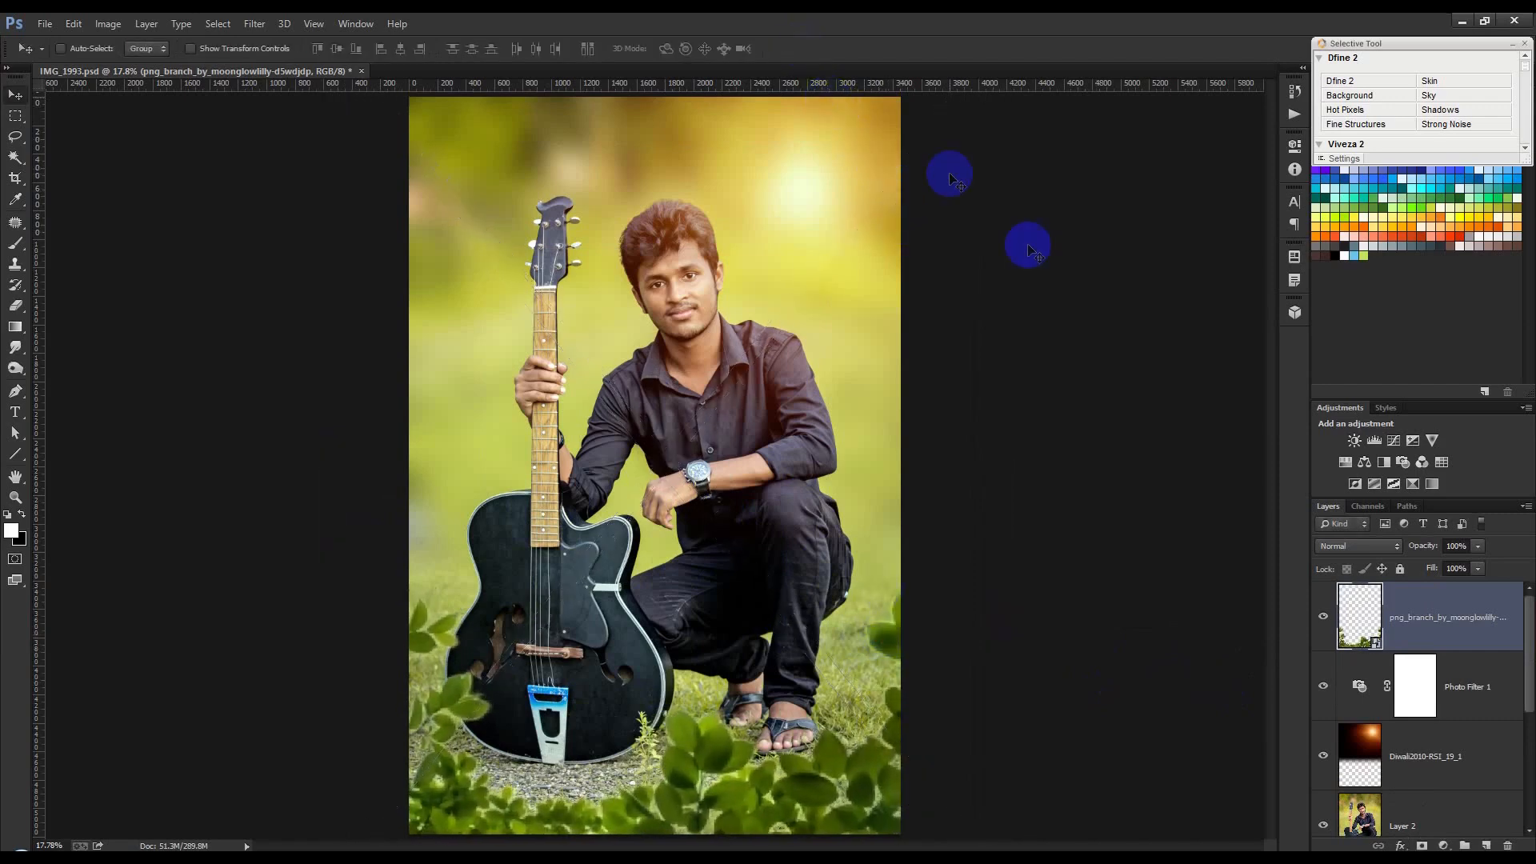
Step: Move the branch layer between the firework layer and Layer 2, and rasterize it
{"action": "left_click_drag", "start_coordinate": [1432, 640], "coordinate": [1421, 784]}
{"action": "left_click", "coordinate": [1323, 618]}
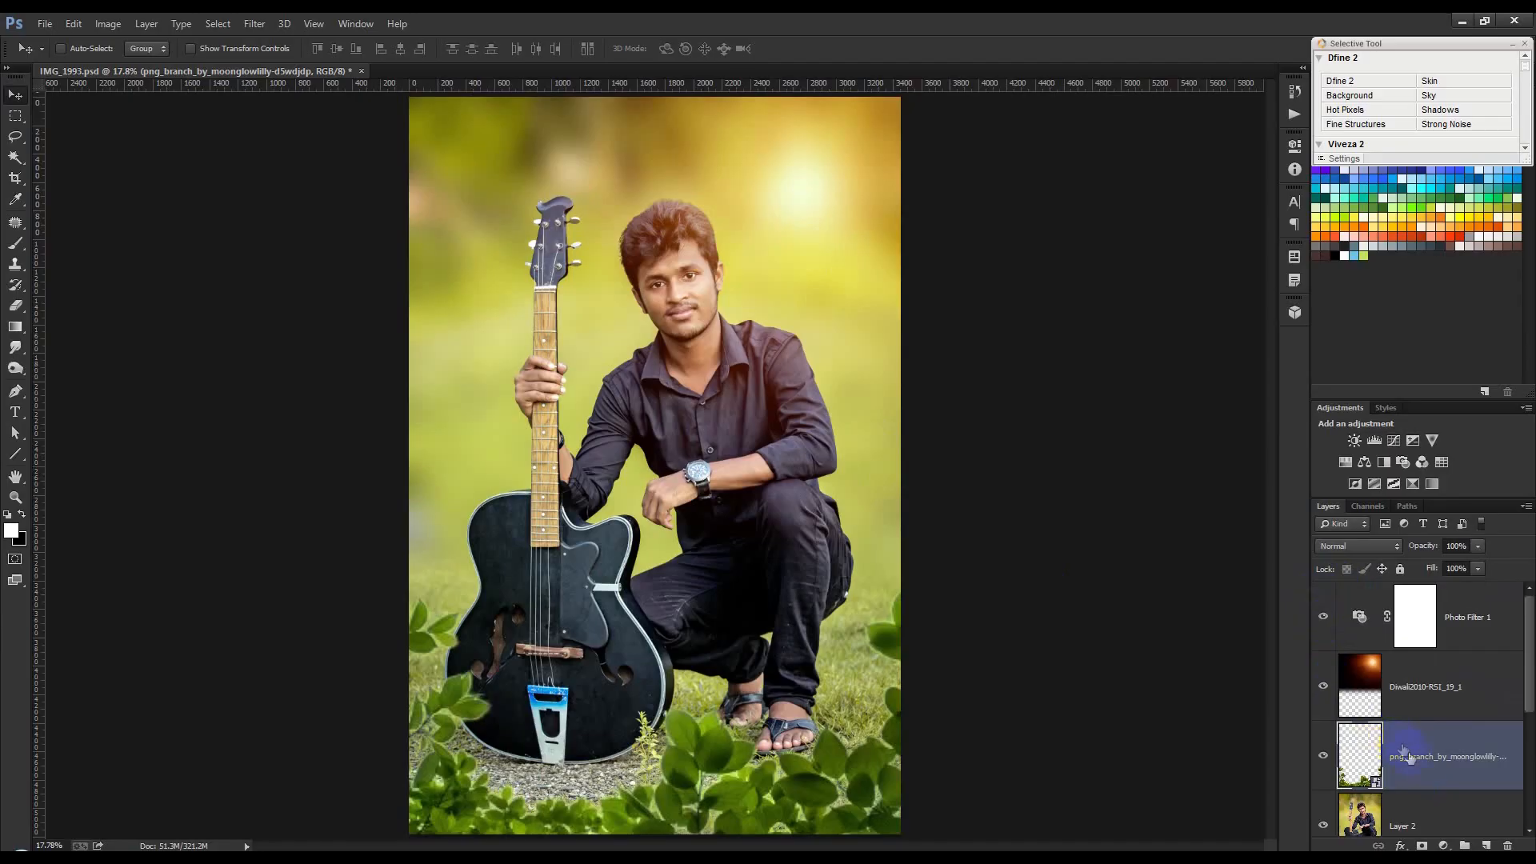
{"action": "right_click", "coordinate": [1448, 754]}
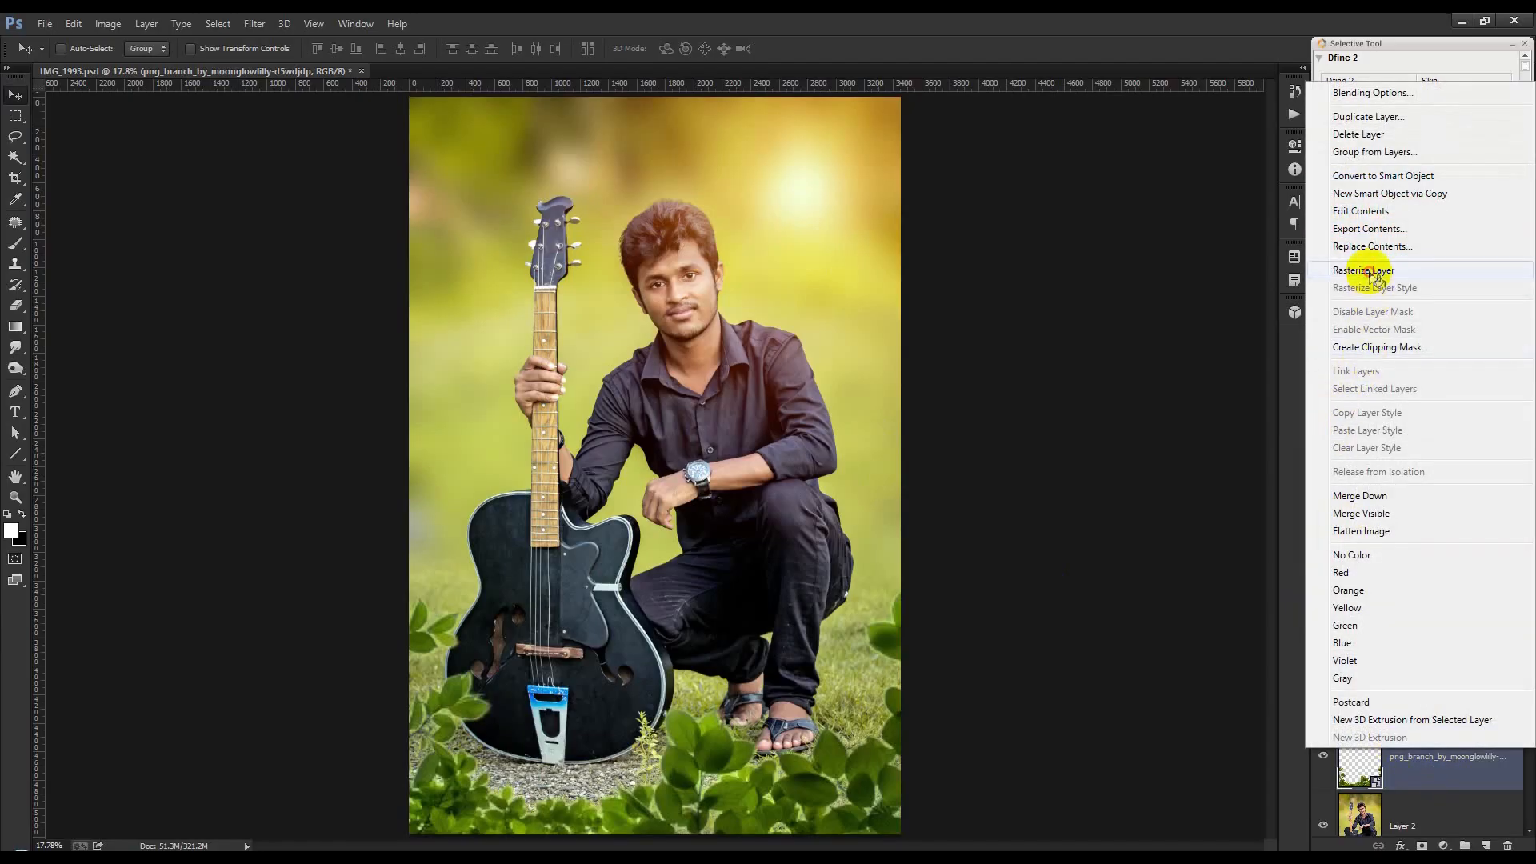
{"action": "left_click", "coordinate": [1368, 269]}
Step: Scale the branch layer to about 94.67% and shift it so the leaves cover more of the foreground
{"action": "key", "text": "ctrl+t"}
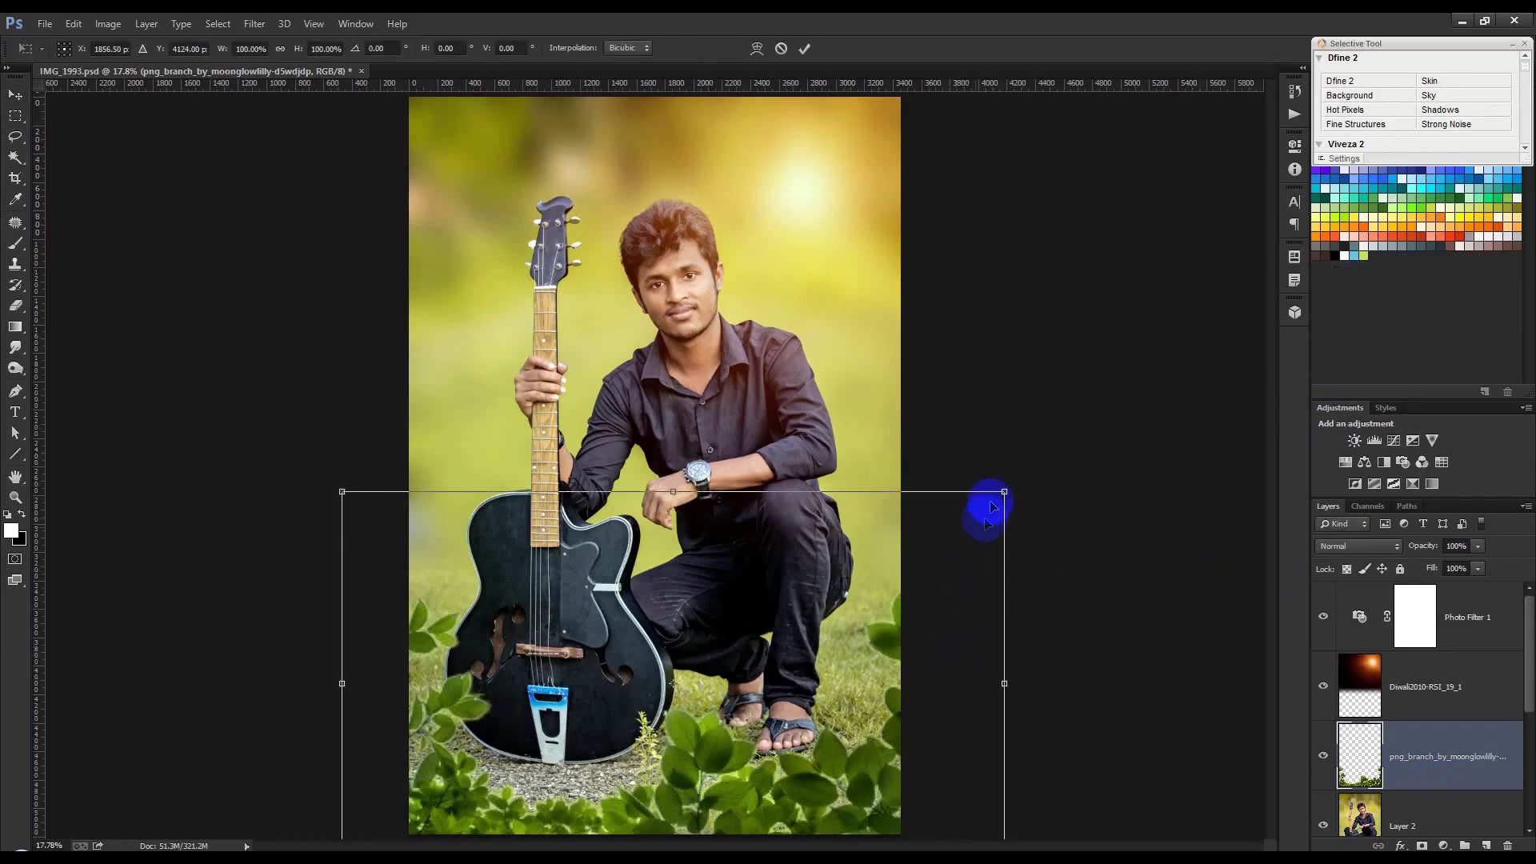
{"action": "left_click_drag", "start_coordinate": [1002, 490], "coordinate": [997, 459]}
{"action": "left_click_drag", "start_coordinate": [885, 565], "coordinate": [826, 577]}
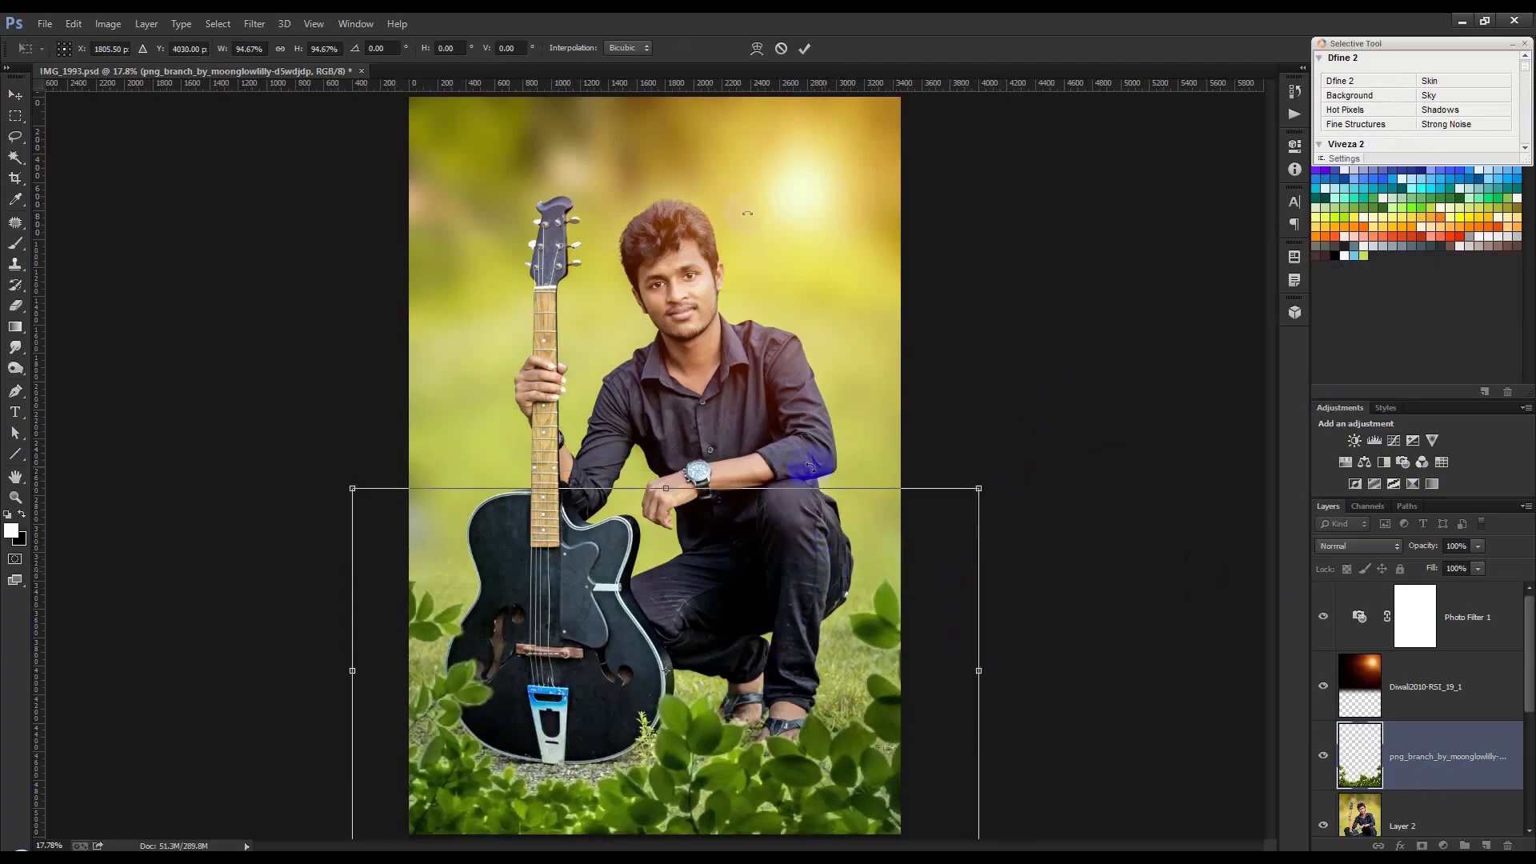
{"action": "left_click", "coordinate": [804, 48]}
Step: Blur the branch layer with a Gaussian Blur of 131.9 pixels radius
{"action": "left_click", "coordinate": [255, 23]}
{"action": "mouse_move", "coordinate": [296, 208]}
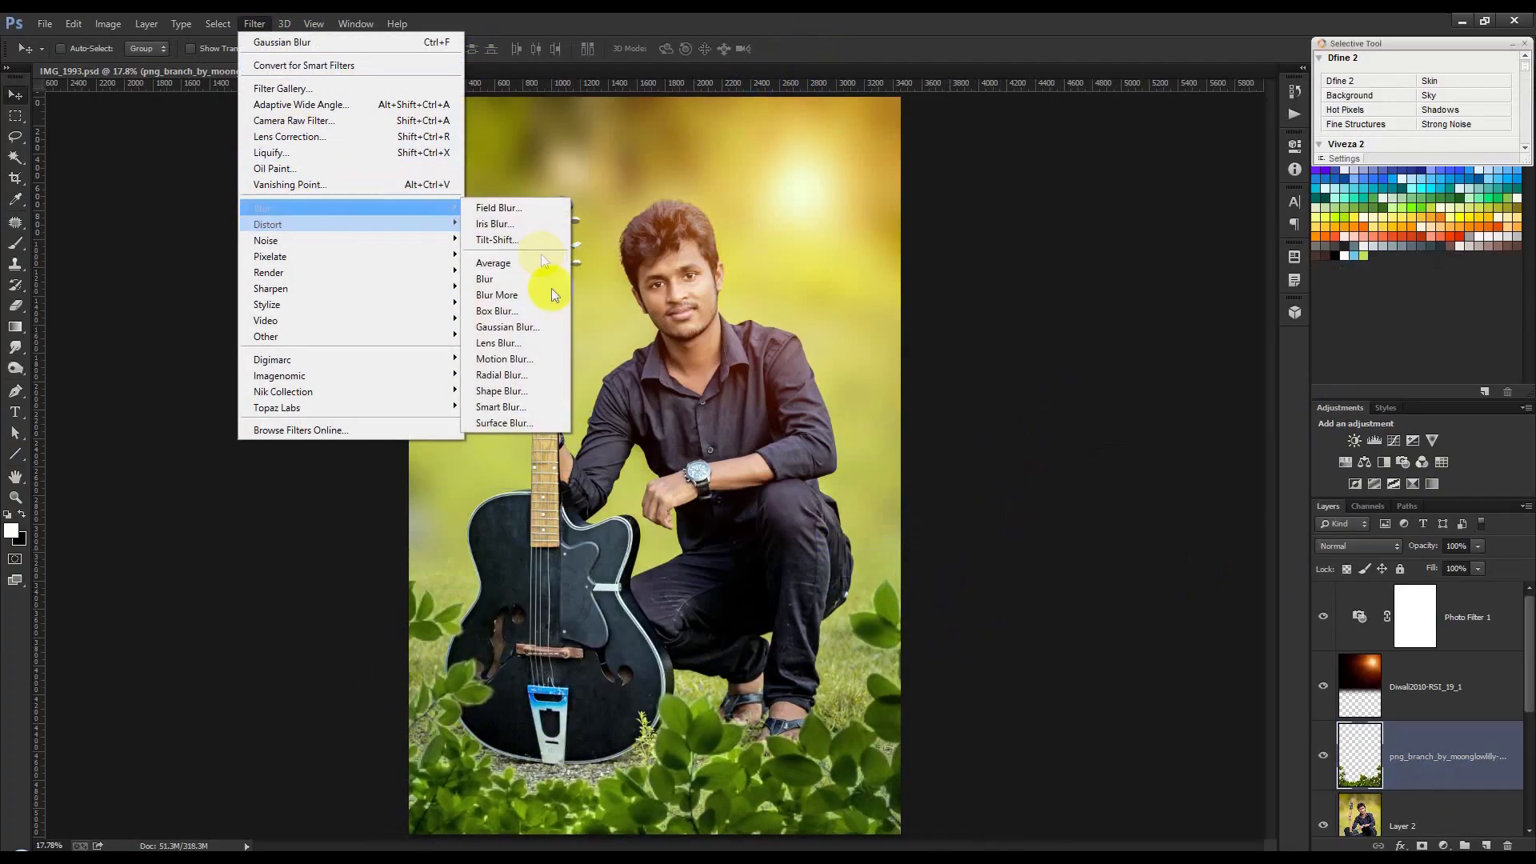
{"action": "left_click", "coordinate": [538, 327]}
{"action": "left_click_drag", "start_coordinate": [1052, 489], "coordinate": [1064, 485]}
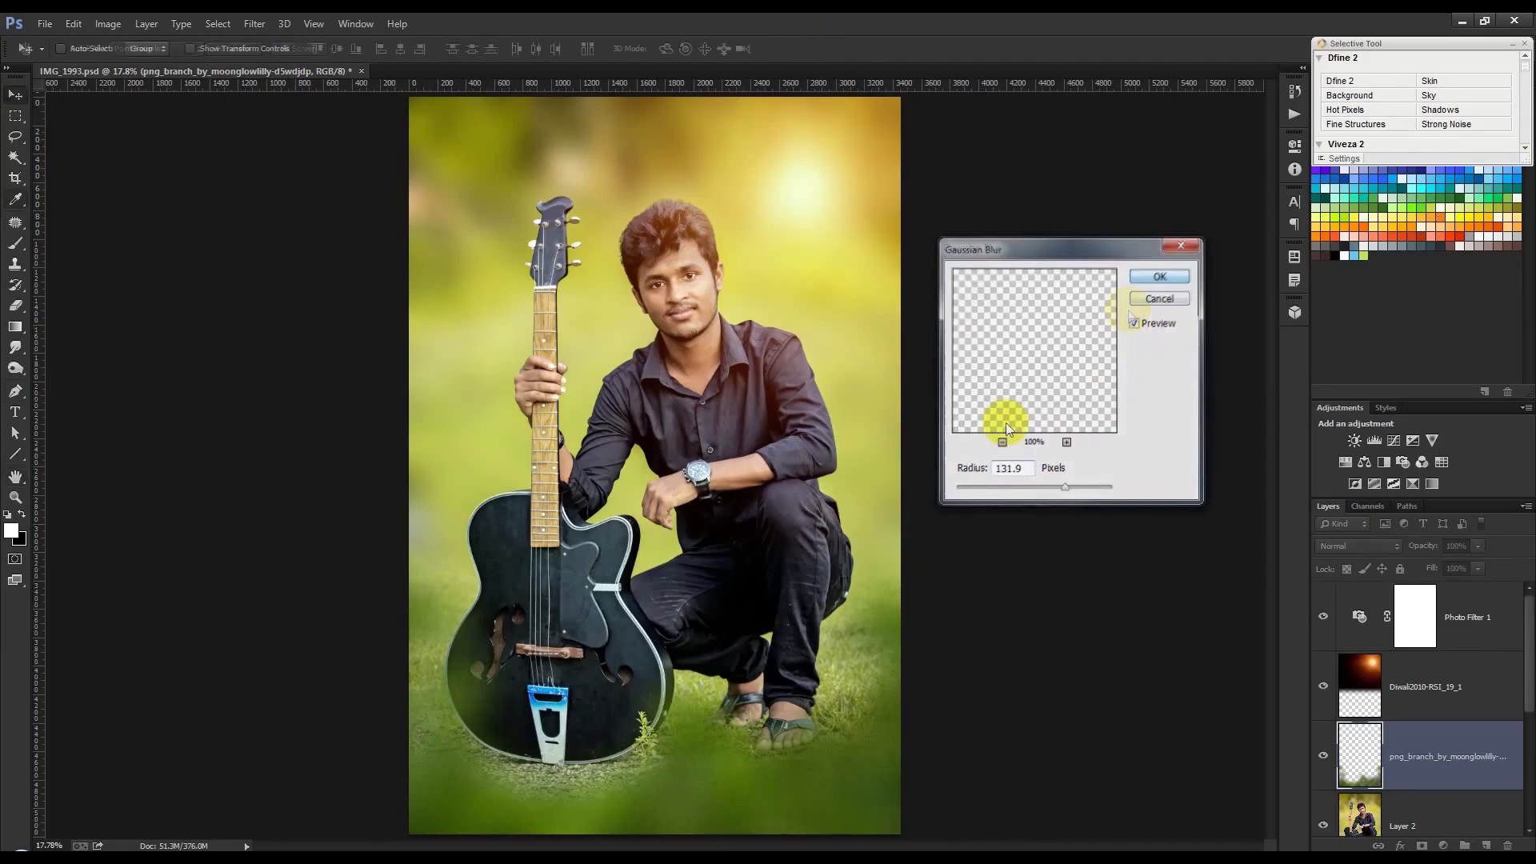
Step: Accept the Gaussian Blur, then enlarge the branch layer to about 175%, tilt it about 12.35° and shift it over the lower foreground
{"action": "key", "text": "Return"}
{"action": "scroll", "coordinate": [871, 516], "scroll_direction": "down", "scroll_amount": 3}
{"action": "scroll", "coordinate": [861, 530], "scroll_direction": "up", "scroll_amount": 1}
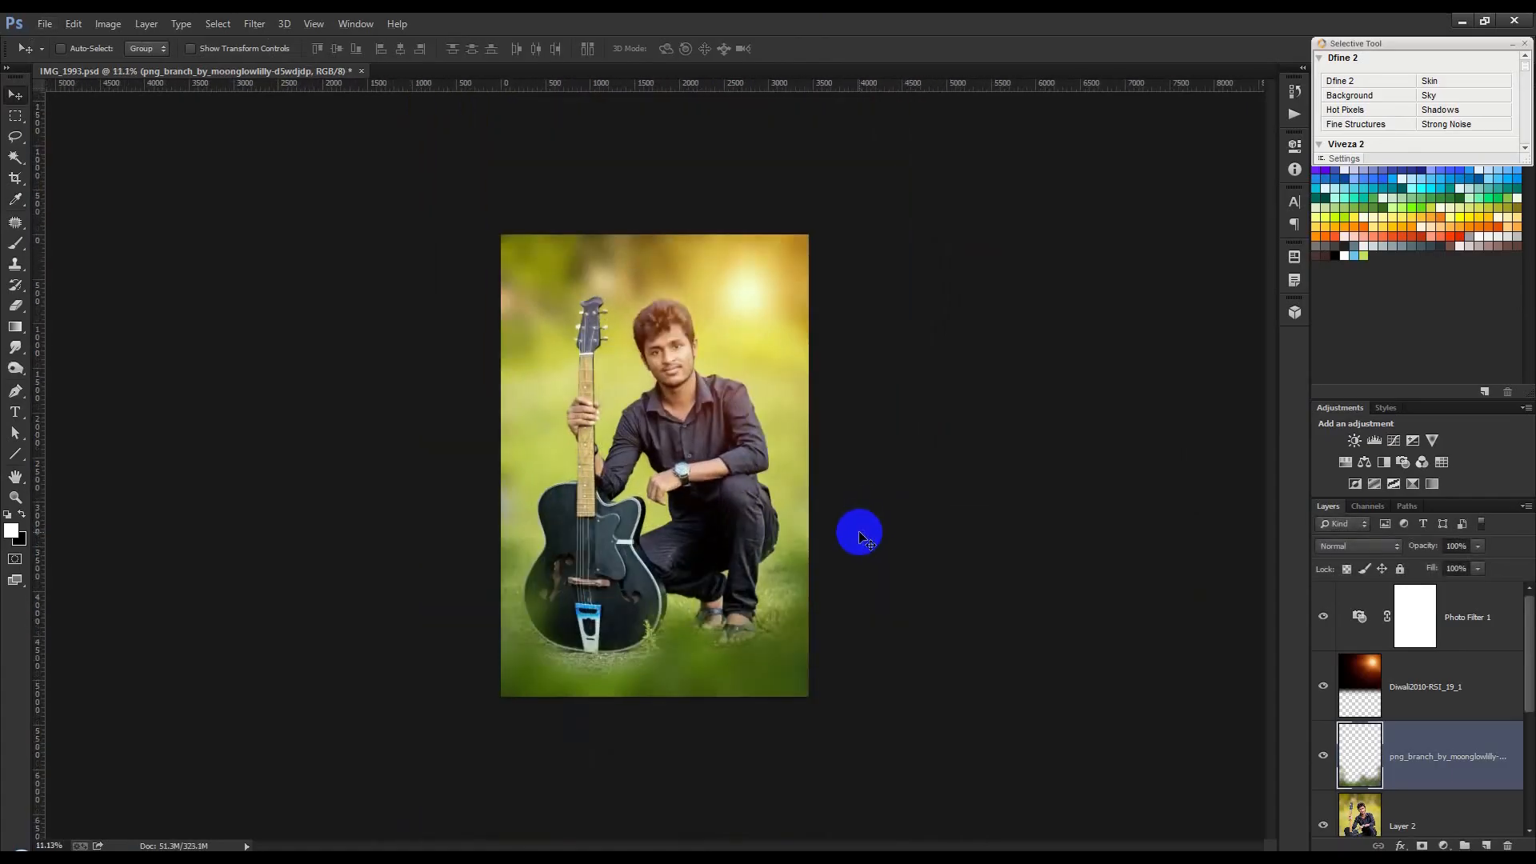
{"action": "key", "text": "ctrl+t"}
{"action": "left_click_drag", "start_coordinate": [859, 478], "coordinate": [1019, 411]}
{"action": "left_click_drag", "start_coordinate": [1051, 474], "coordinate": [1080, 531]}
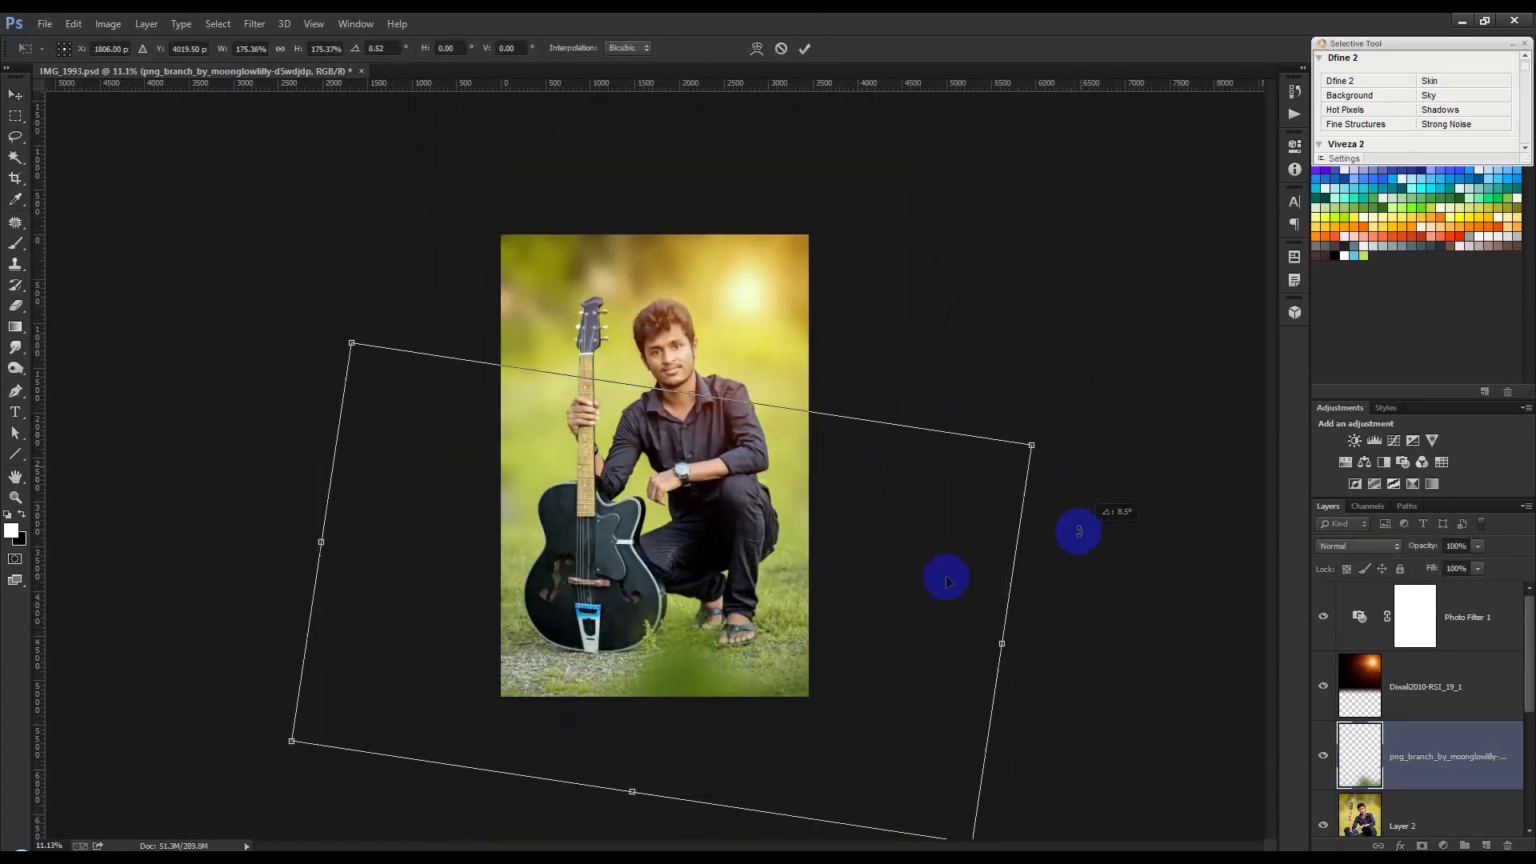
{"action": "left_click_drag", "start_coordinate": [903, 582], "coordinate": [784, 519]}
{"action": "left_click_drag", "start_coordinate": [1078, 538], "coordinate": [1101, 576]}
{"action": "left_click_drag", "start_coordinate": [745, 562], "coordinate": [968, 628]}
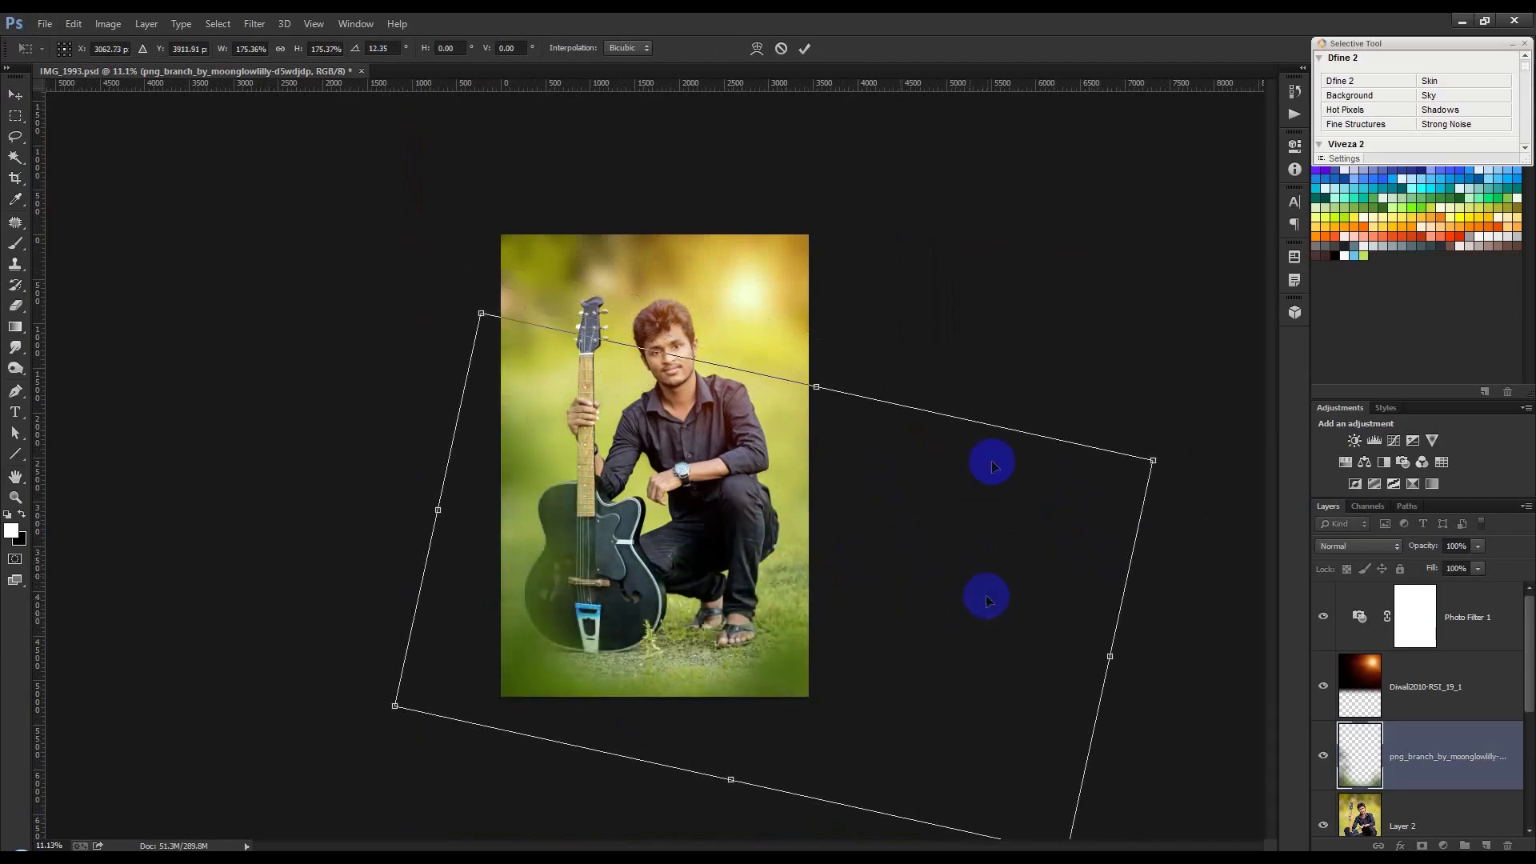
Step: Narrow the branch layer to about 111.26% width, level its tilt to about -0.66° and settle it over the lower part of the portrait
{"action": "left_click_drag", "start_coordinate": [1108, 651], "coordinate": [868, 610]}
{"action": "left_click_drag", "start_coordinate": [965, 643], "coordinate": [996, 573]}
{"action": "left_click_drag", "start_coordinate": [765, 597], "coordinate": [780, 583]}
{"action": "left_click_drag", "start_coordinate": [941, 592], "coordinate": [944, 600]}
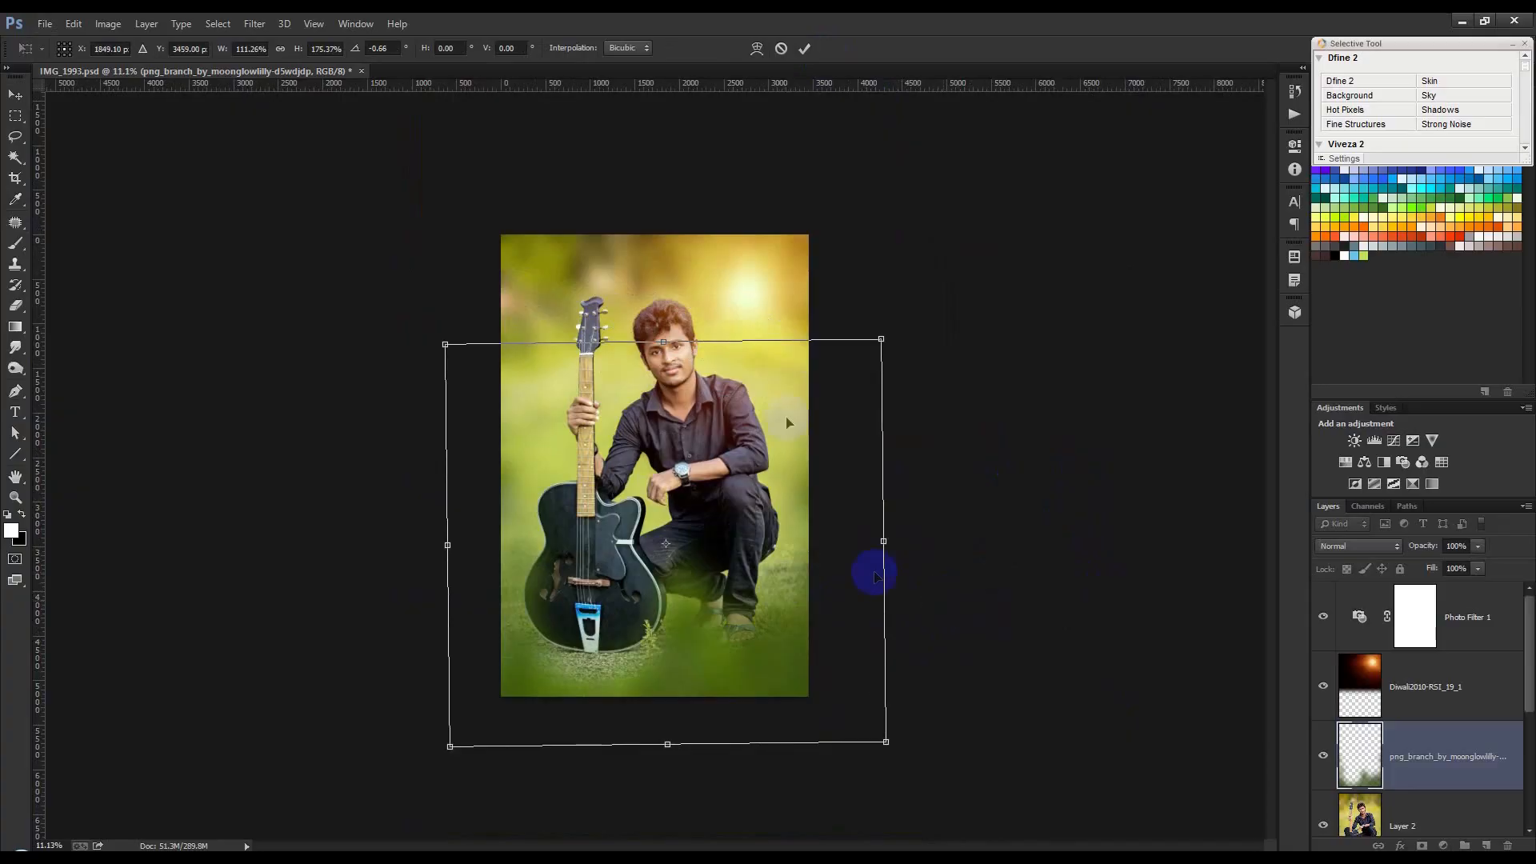
{"action": "left_click", "coordinate": [806, 50]}
{"action": "key", "text": "ctrl+0"}
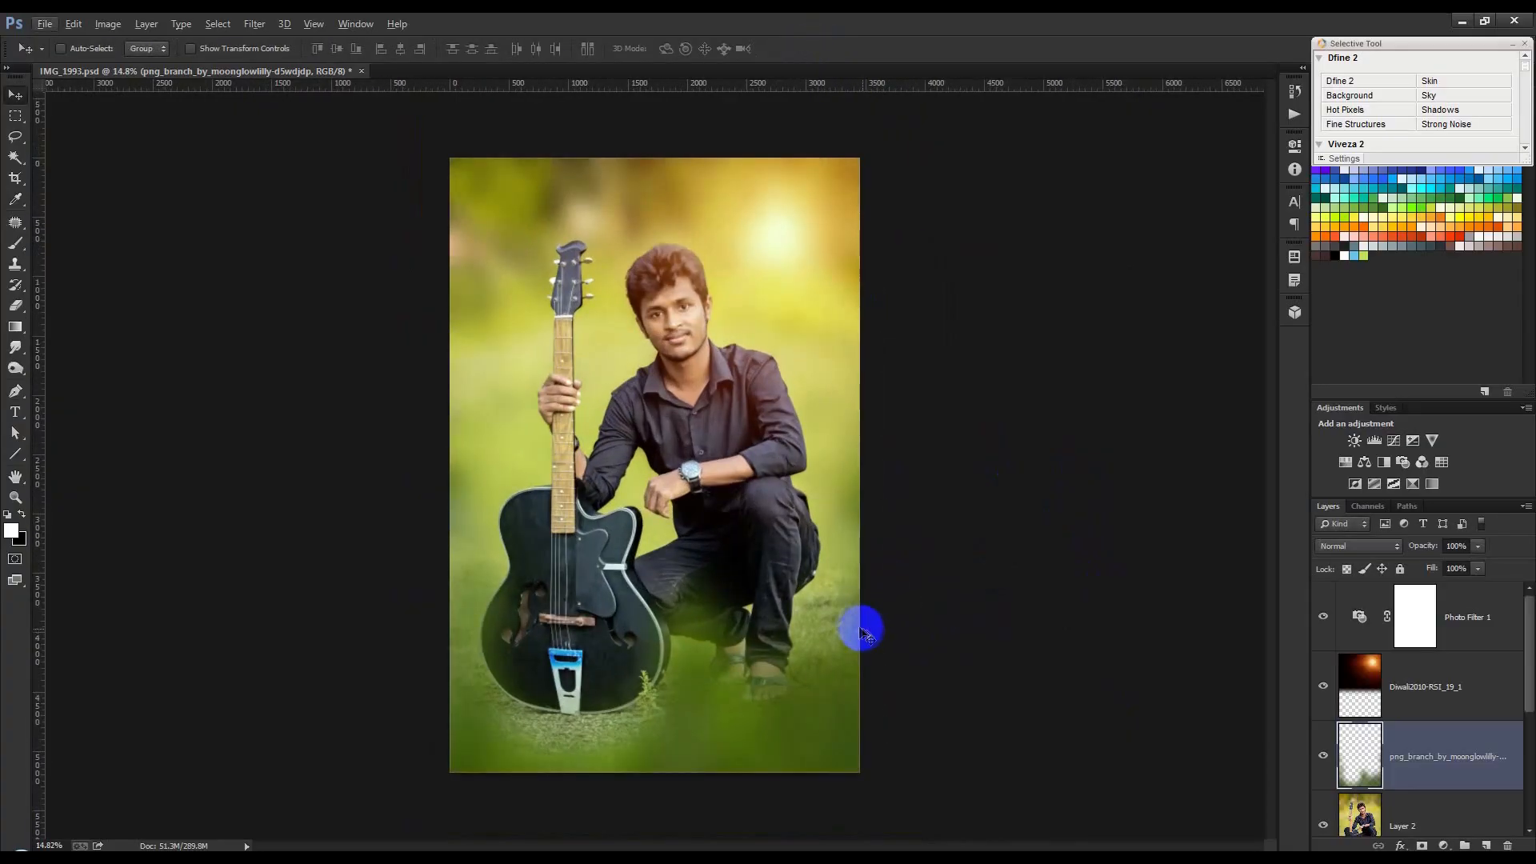
Step: Apply Curves to the branch layer, raising RGB input 95 to output 137, lowering green slightly, and lowering blue input 154 to output 131
{"action": "key", "text": "ctrl+m"}
{"action": "left_click_drag", "start_coordinate": [1337, 602], "coordinate": [1308, 546]}
{"action": "left_click", "coordinate": [1284, 434]}
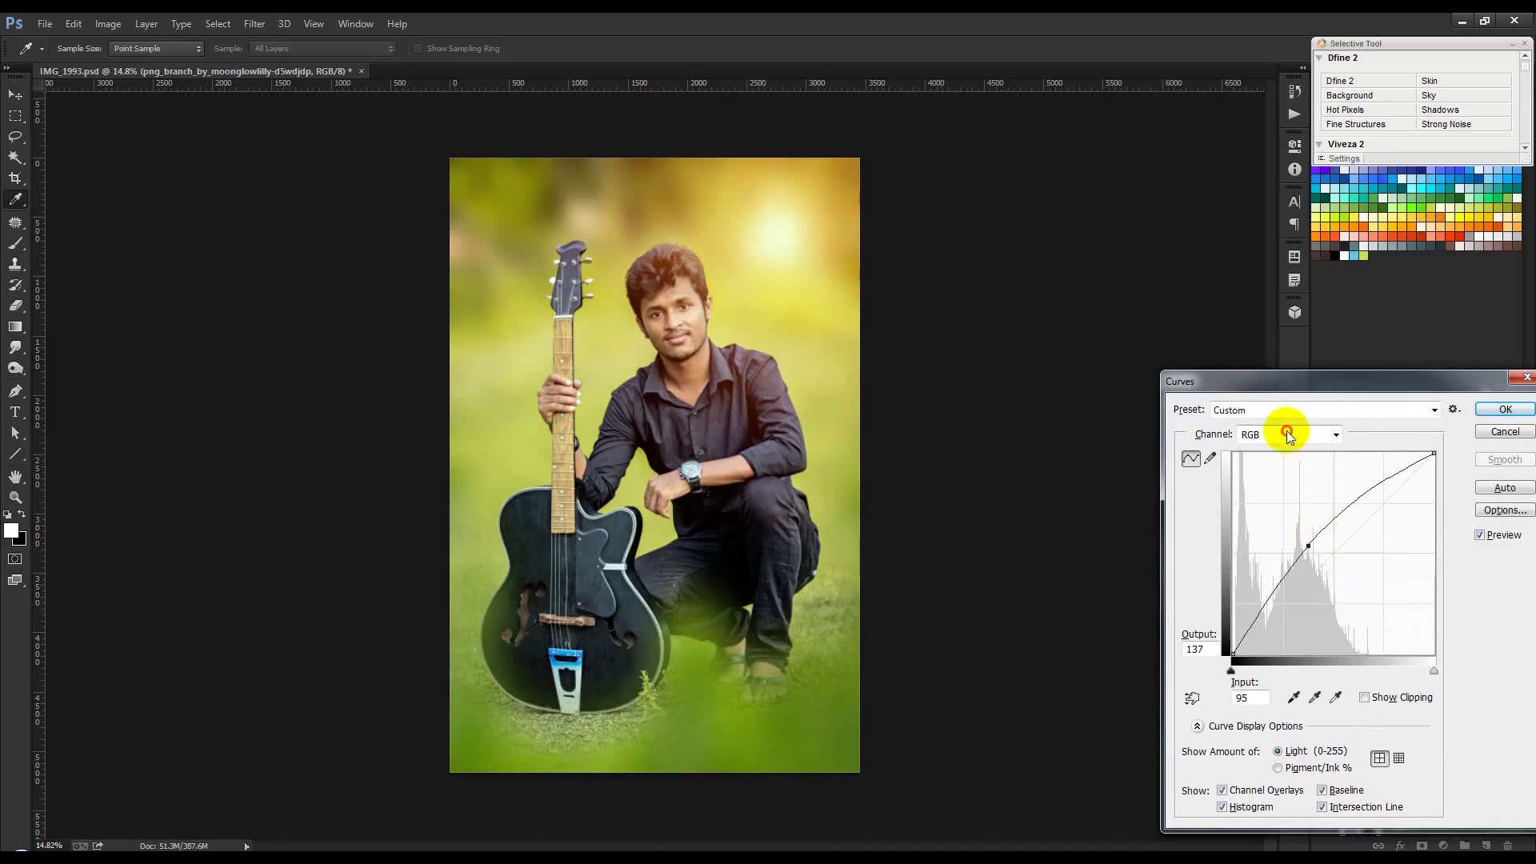
{"action": "left_click", "coordinate": [1274, 484]}
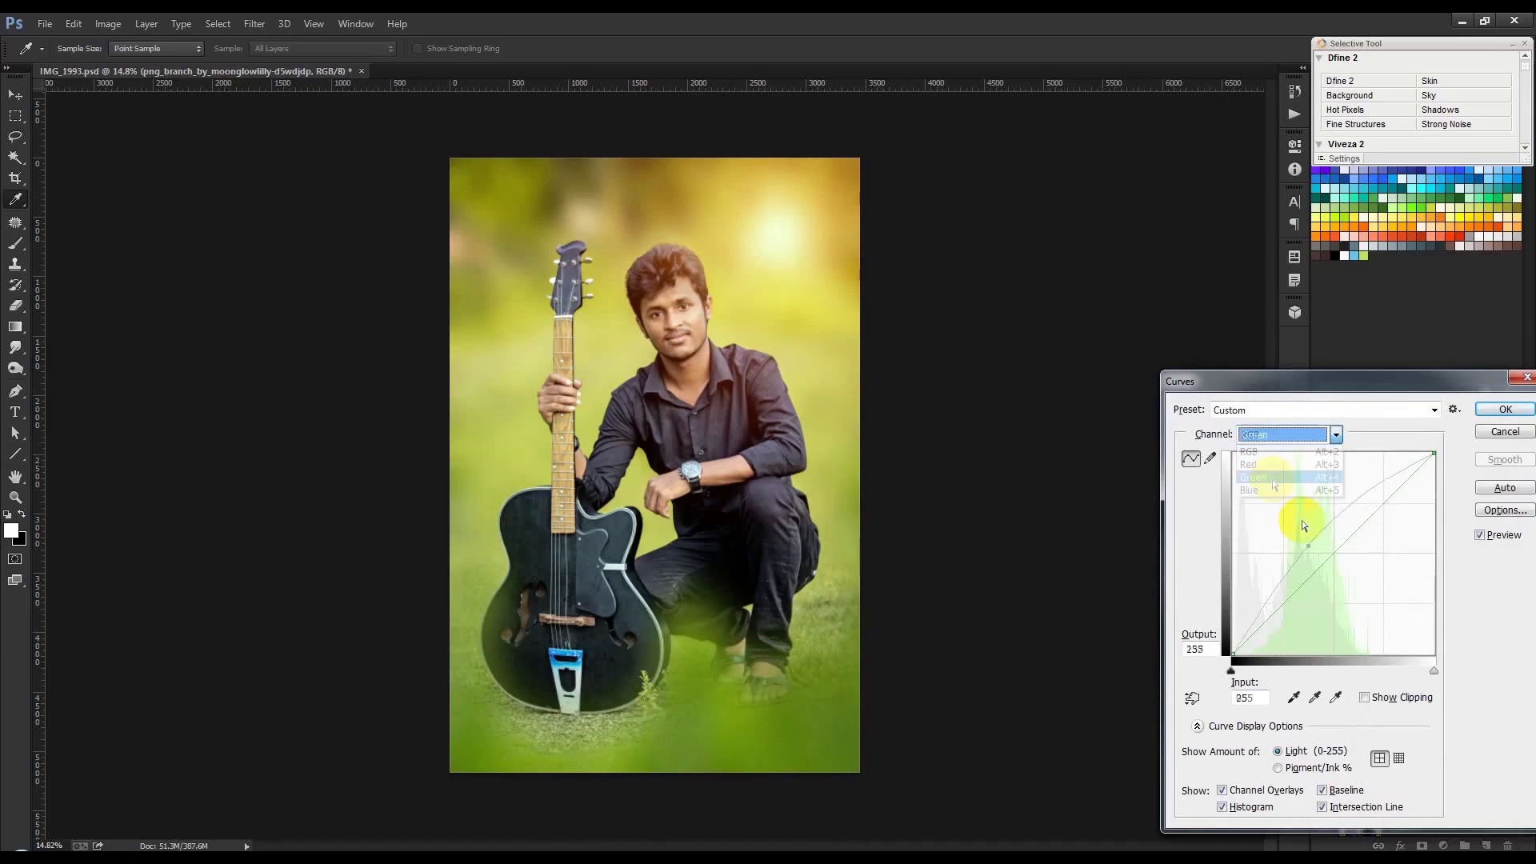
{"action": "left_click_drag", "start_coordinate": [1331, 549], "coordinate": [1343, 557]}
{"action": "left_click", "coordinate": [1324, 435]}
{"action": "left_click", "coordinate": [1269, 489]}
{"action": "left_click_drag", "start_coordinate": [1337, 525], "coordinate": [1354, 551]}
{"action": "left_click", "coordinate": [1307, 434]}
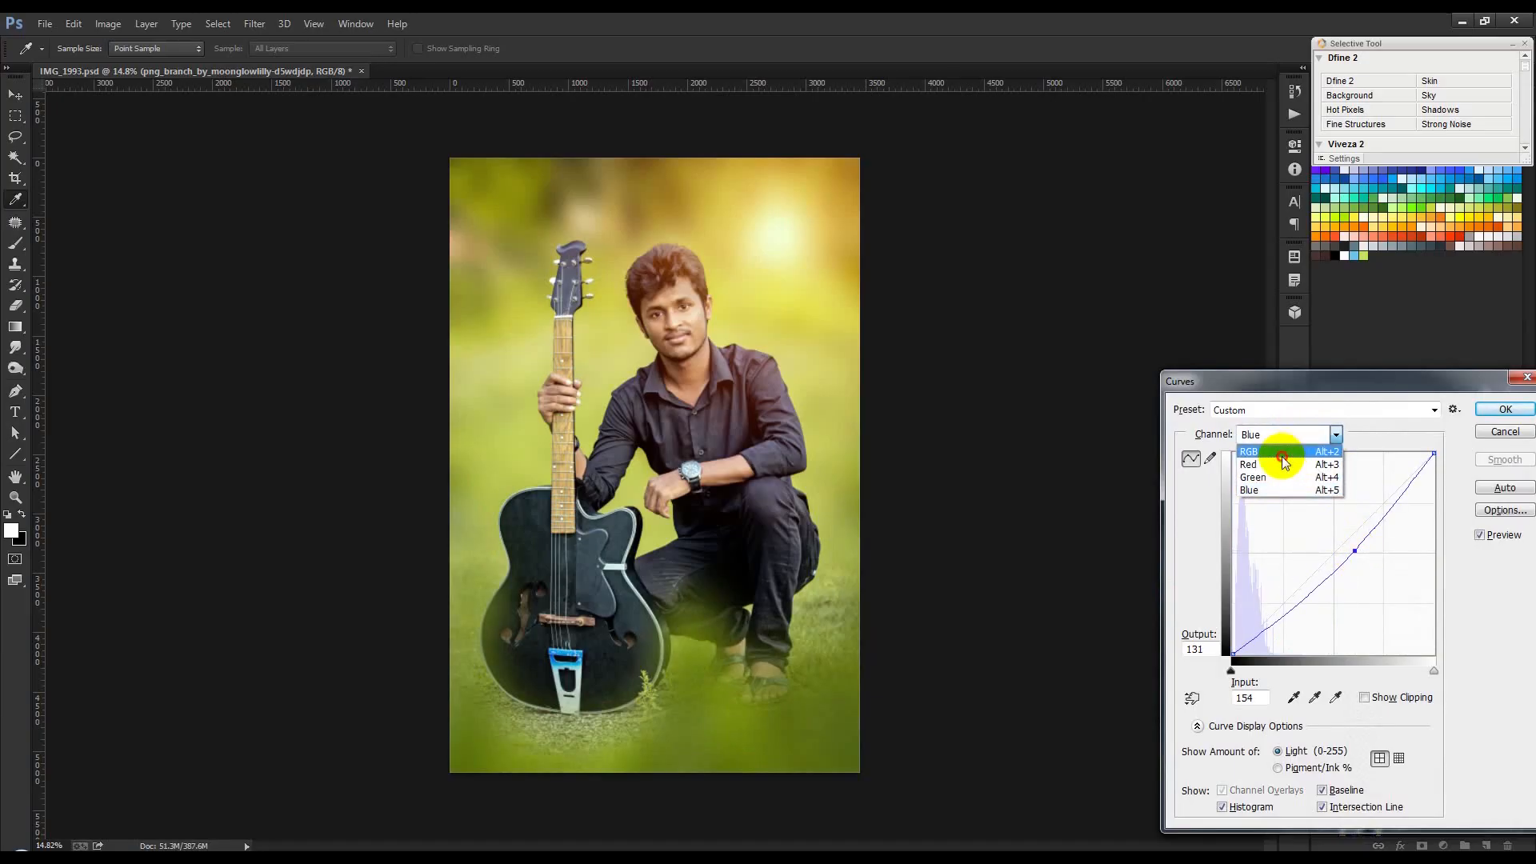
{"action": "left_click", "coordinate": [1280, 447]}
{"action": "left_click", "coordinate": [1500, 409]}
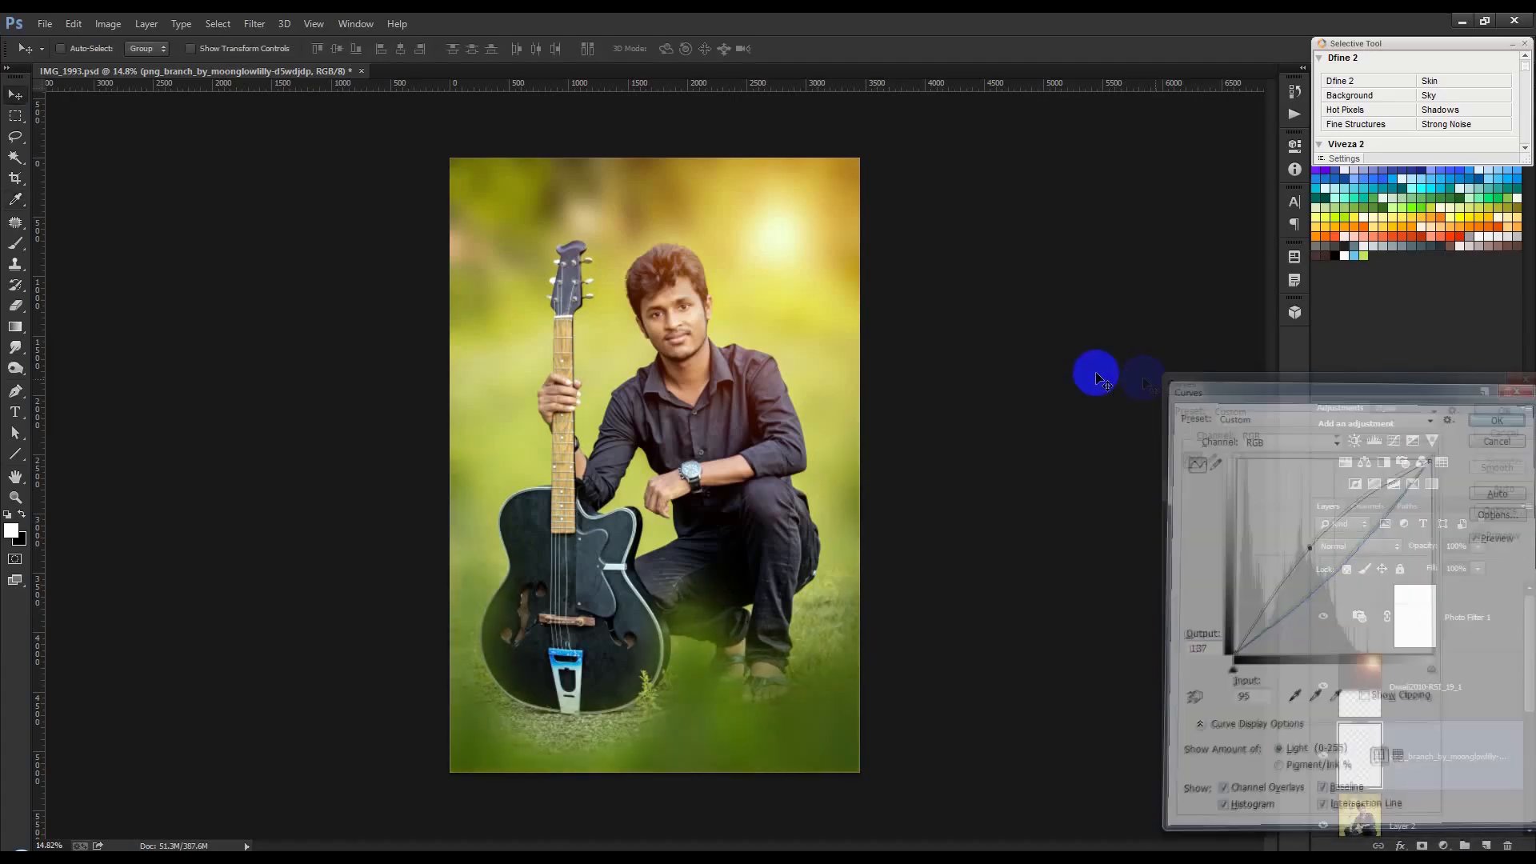
Step: Shift the branch layer's midtones toward yellow with Color Balance, setting the yellow–blue level to -93
{"action": "scroll", "coordinate": [972, 416], "scroll_direction": "up", "scroll_amount": 1}
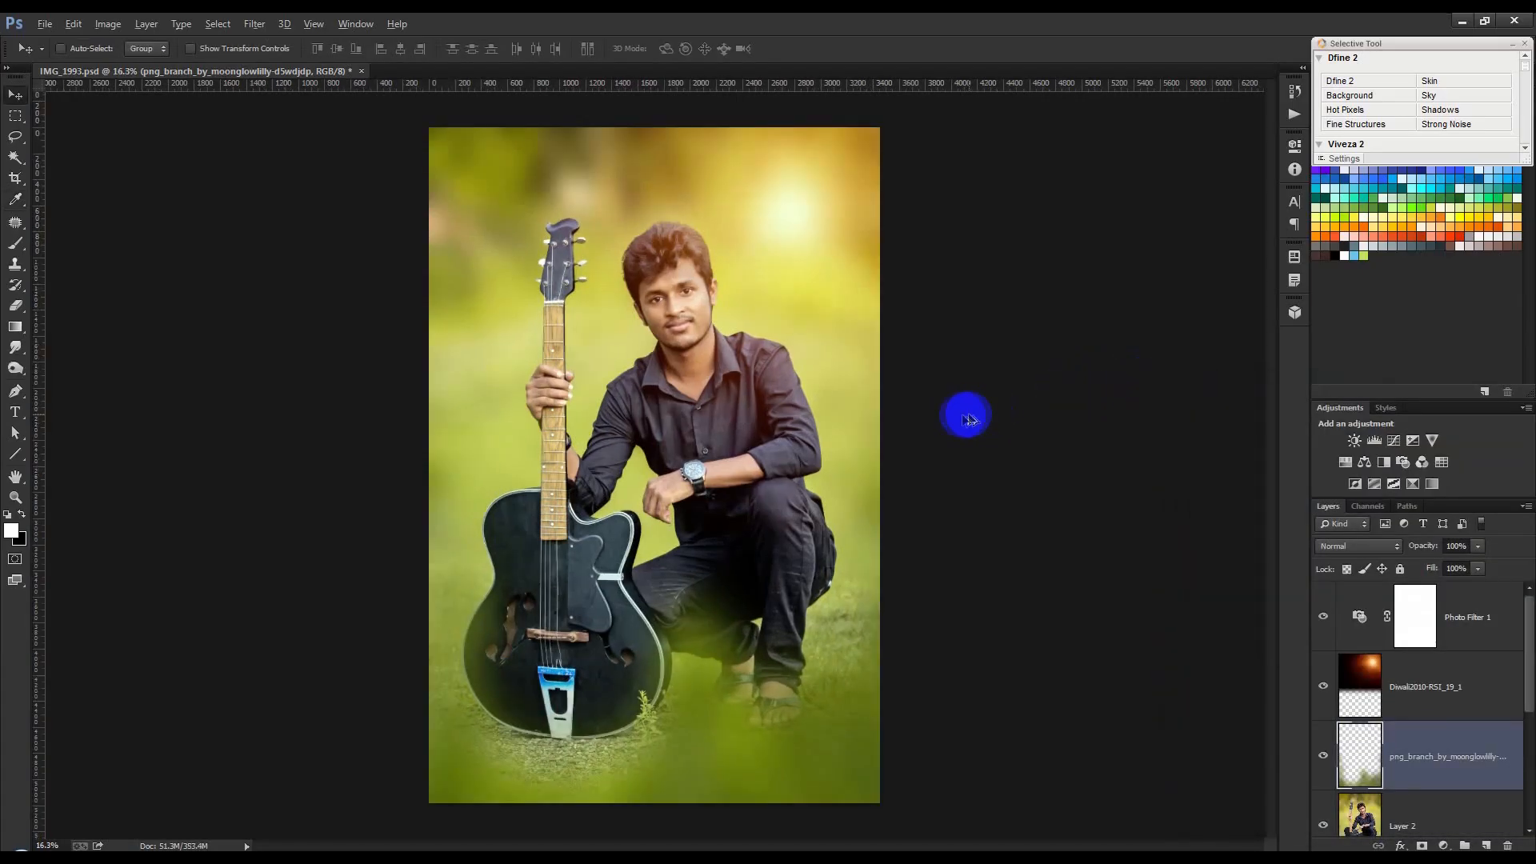
{"action": "left_click", "coordinate": [108, 24]}
{"action": "mouse_move", "coordinate": [124, 64]}
{"action": "left_click", "coordinate": [337, 168]}
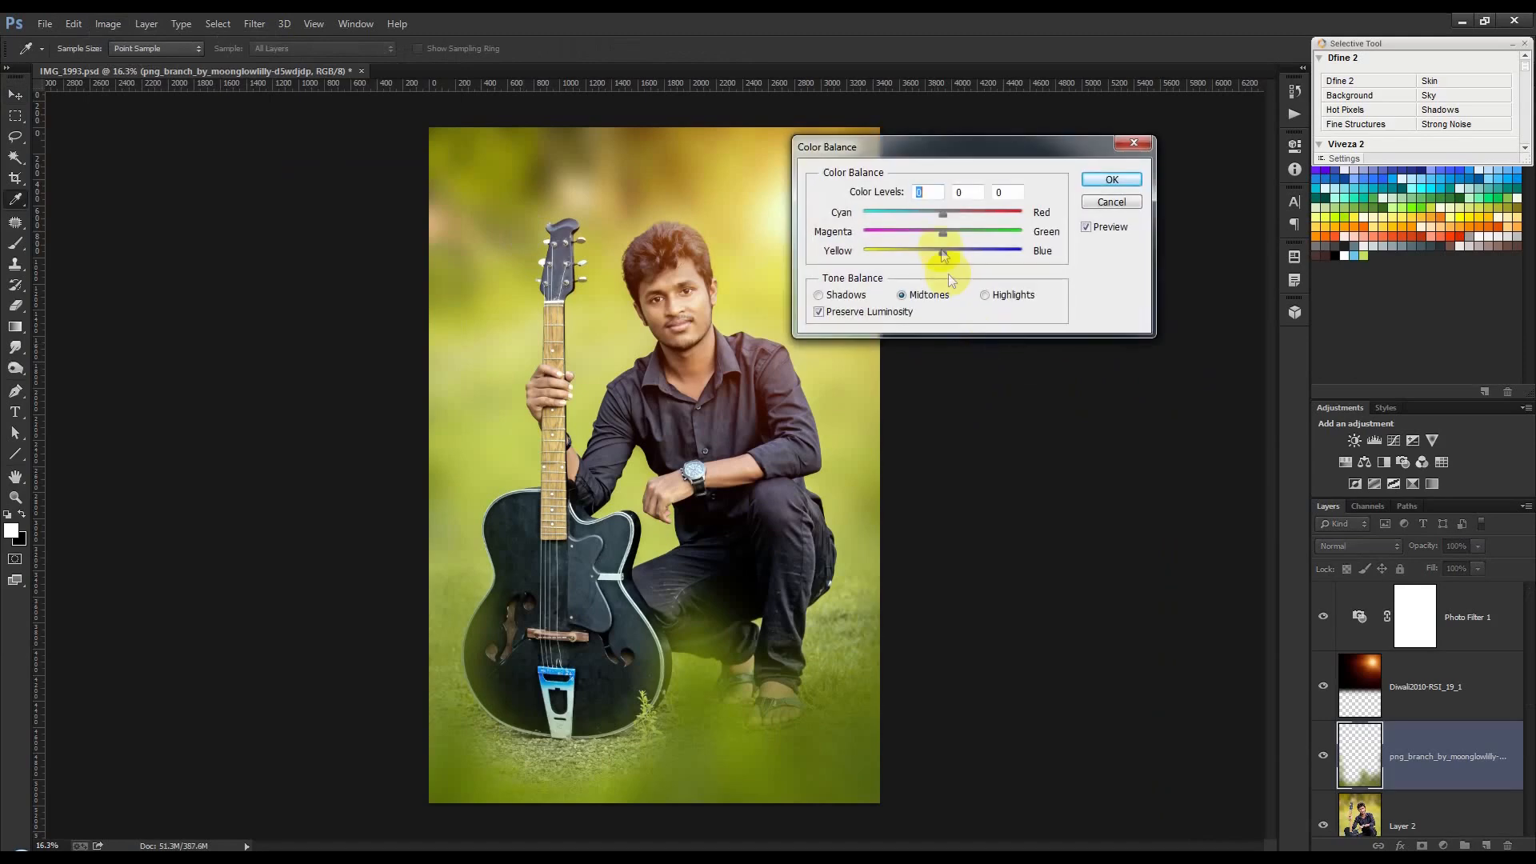
{"action": "left_click_drag", "start_coordinate": [940, 258], "coordinate": [871, 266]}
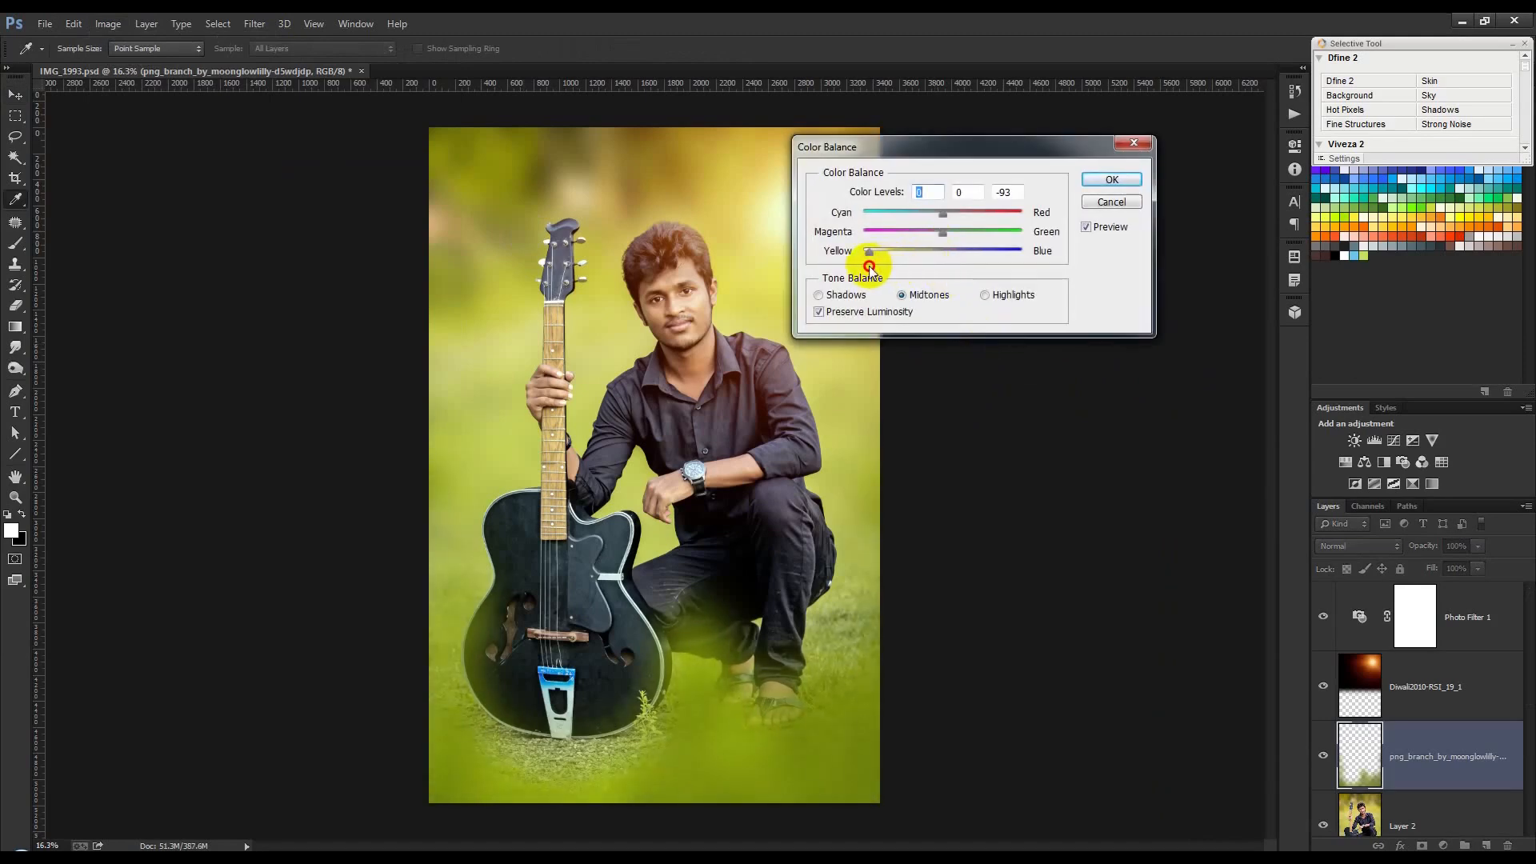
{"action": "left_click", "coordinate": [1111, 180]}
{"action": "key", "text": "v"}
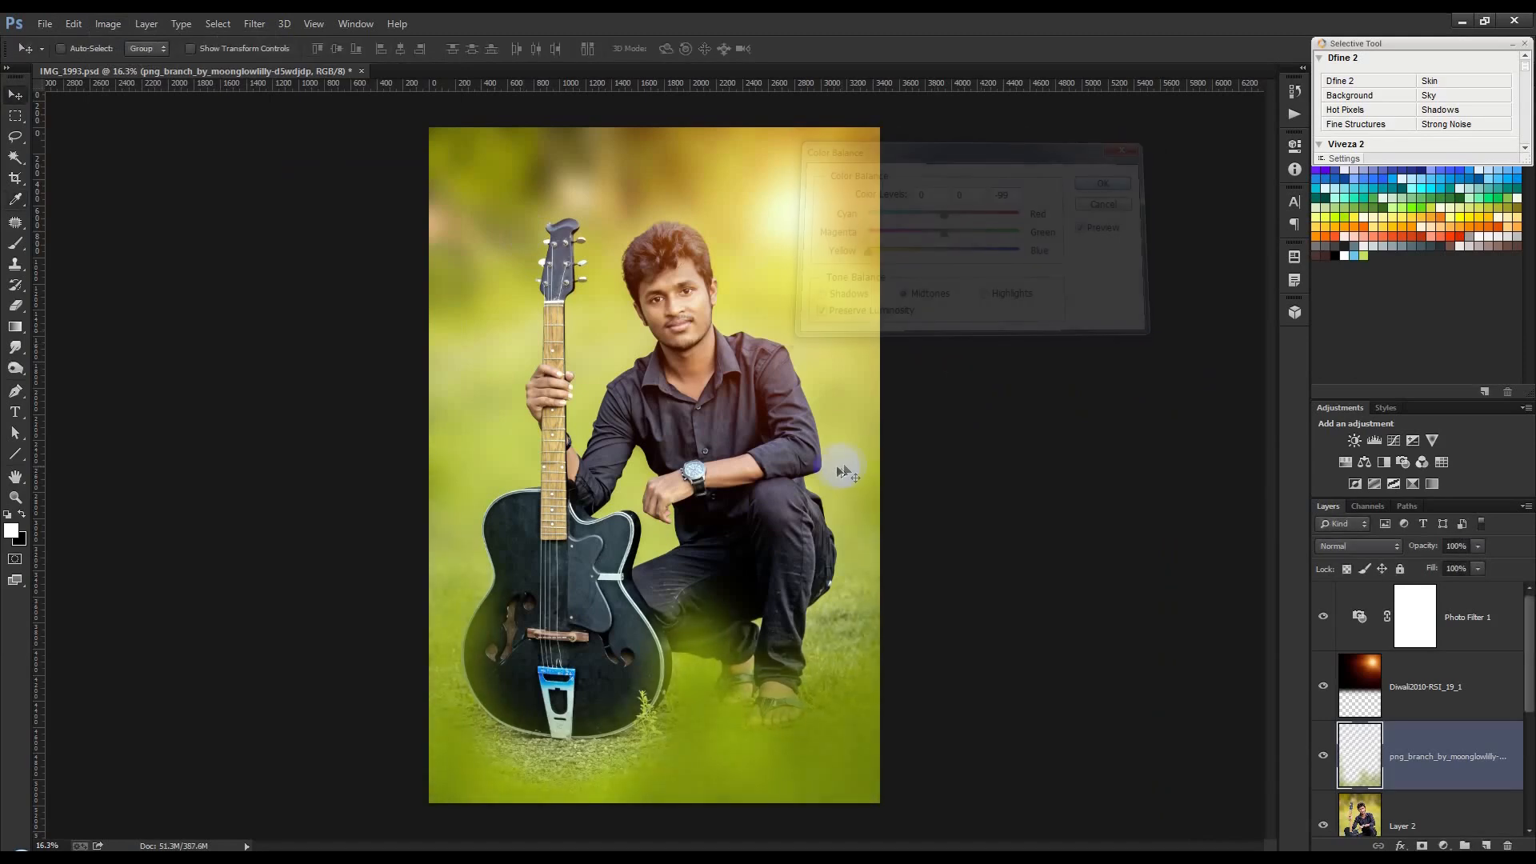
Step: Transform the branch layer to about 116.73% width and 108.07% height, rotated about 10.97°, so the leaves rise over both lower corners
{"action": "scroll", "coordinate": [835, 466], "scroll_direction": "down", "scroll_amount": 1}
{"action": "key", "text": "ctrl+t"}
{"action": "left_click_drag", "start_coordinate": [915, 551], "coordinate": [1024, 576]}
{"action": "left_click_drag", "start_coordinate": [804, 546], "coordinate": [793, 546]}
{"action": "left_click_drag", "start_coordinate": [959, 344], "coordinate": [988, 338]}
{"action": "left_click_drag", "start_coordinate": [859, 463], "coordinate": [868, 432]}
{"action": "left_click_drag", "start_coordinate": [1042, 491], "coordinate": [1045, 501]}
{"action": "left_click_drag", "start_coordinate": [797, 513], "coordinate": [808, 501]}
{"action": "left_click_drag", "start_coordinate": [829, 414], "coordinate": [833, 419]}
{"action": "left_click_drag", "start_coordinate": [1125, 511], "coordinate": [1123, 548]}
{"action": "left_click_drag", "start_coordinate": [868, 471], "coordinate": [864, 479]}
{"action": "left_click", "coordinate": [804, 49]}
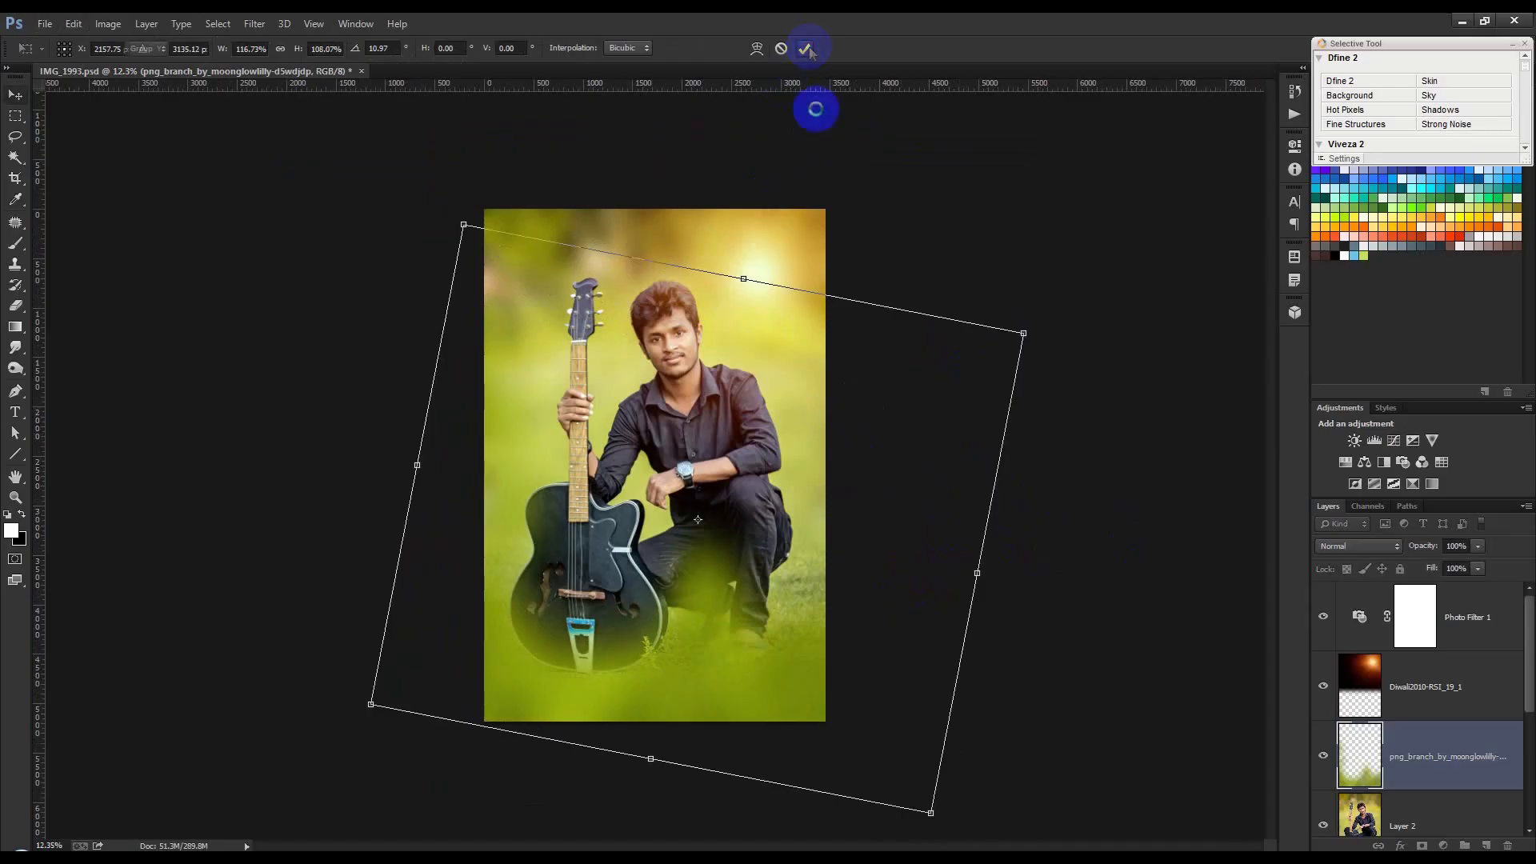
{"action": "scroll", "coordinate": [784, 324], "scroll_direction": "up", "scroll_amount": 3}
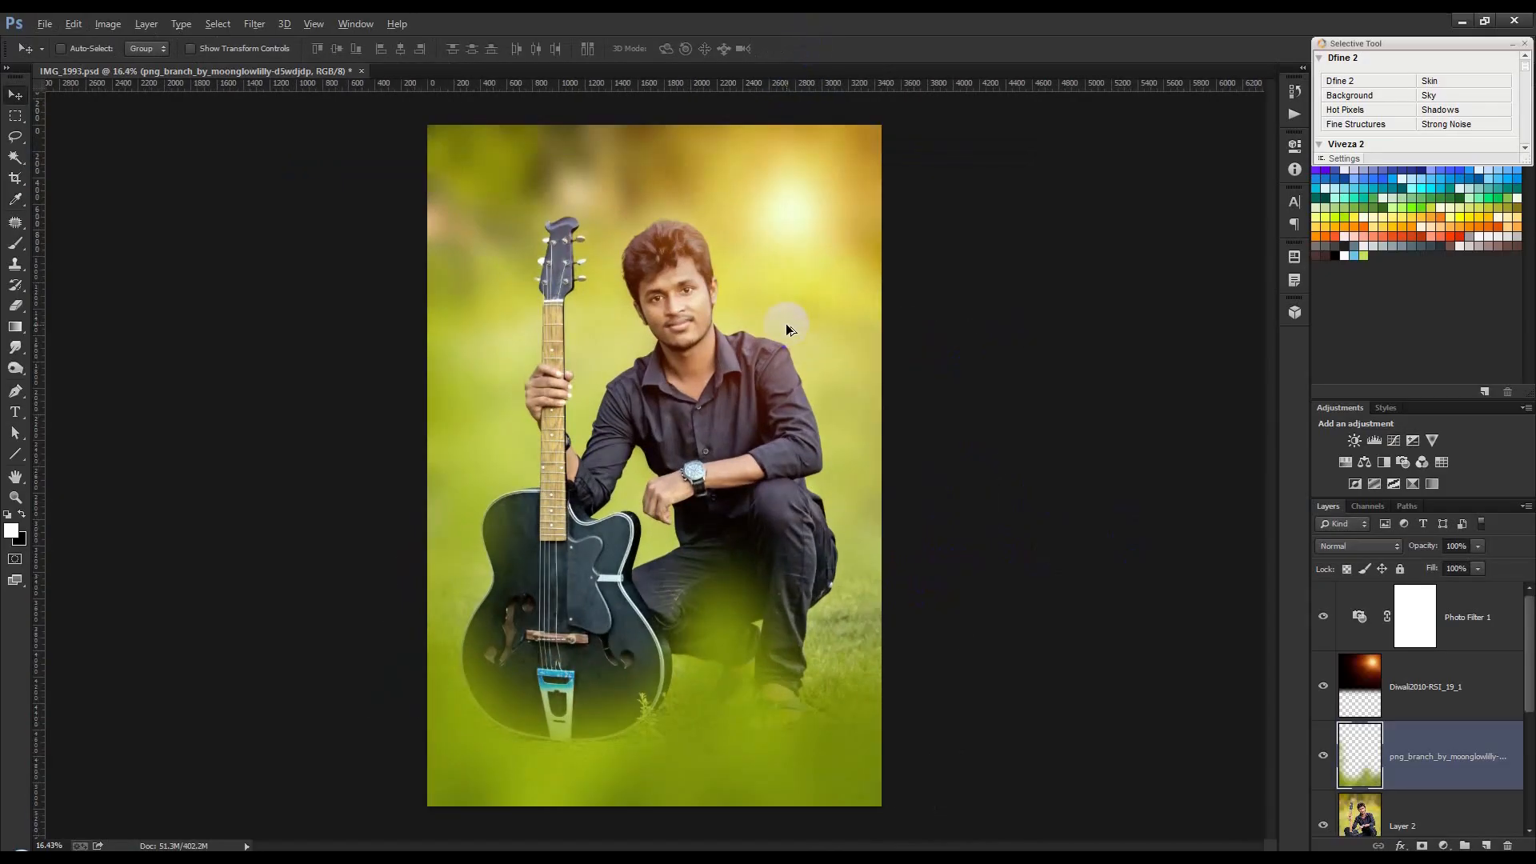
Step: Select the Photo Filter 1 layer and step back through the latest edits to the branch layer
{"action": "left_click", "coordinate": [1460, 612]}
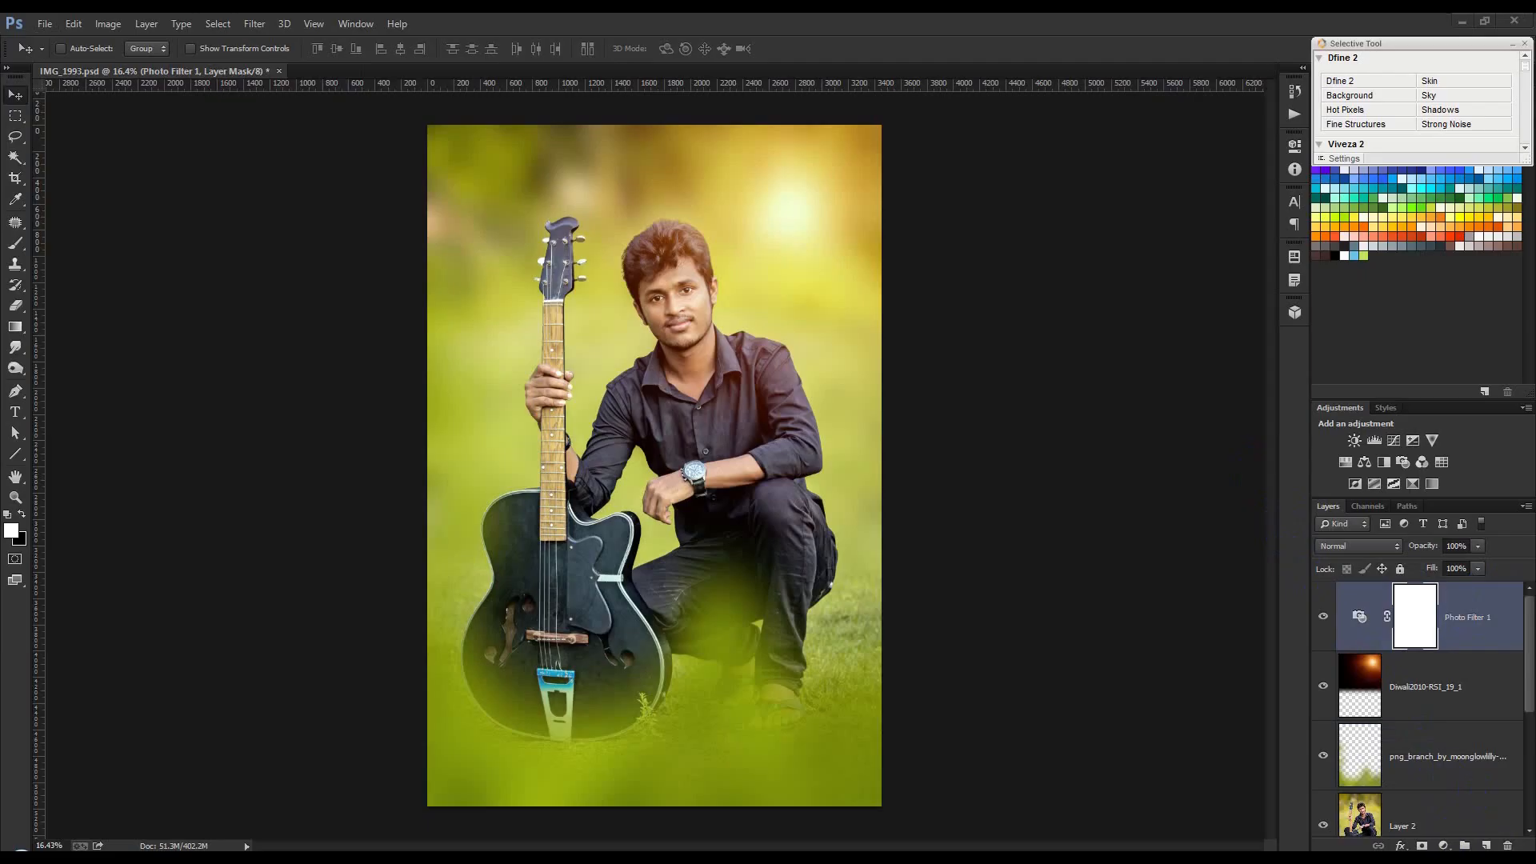
{"action": "left_click", "coordinate": [849, 495]}
{"action": "key", "text": "ctrl+alt+z"}
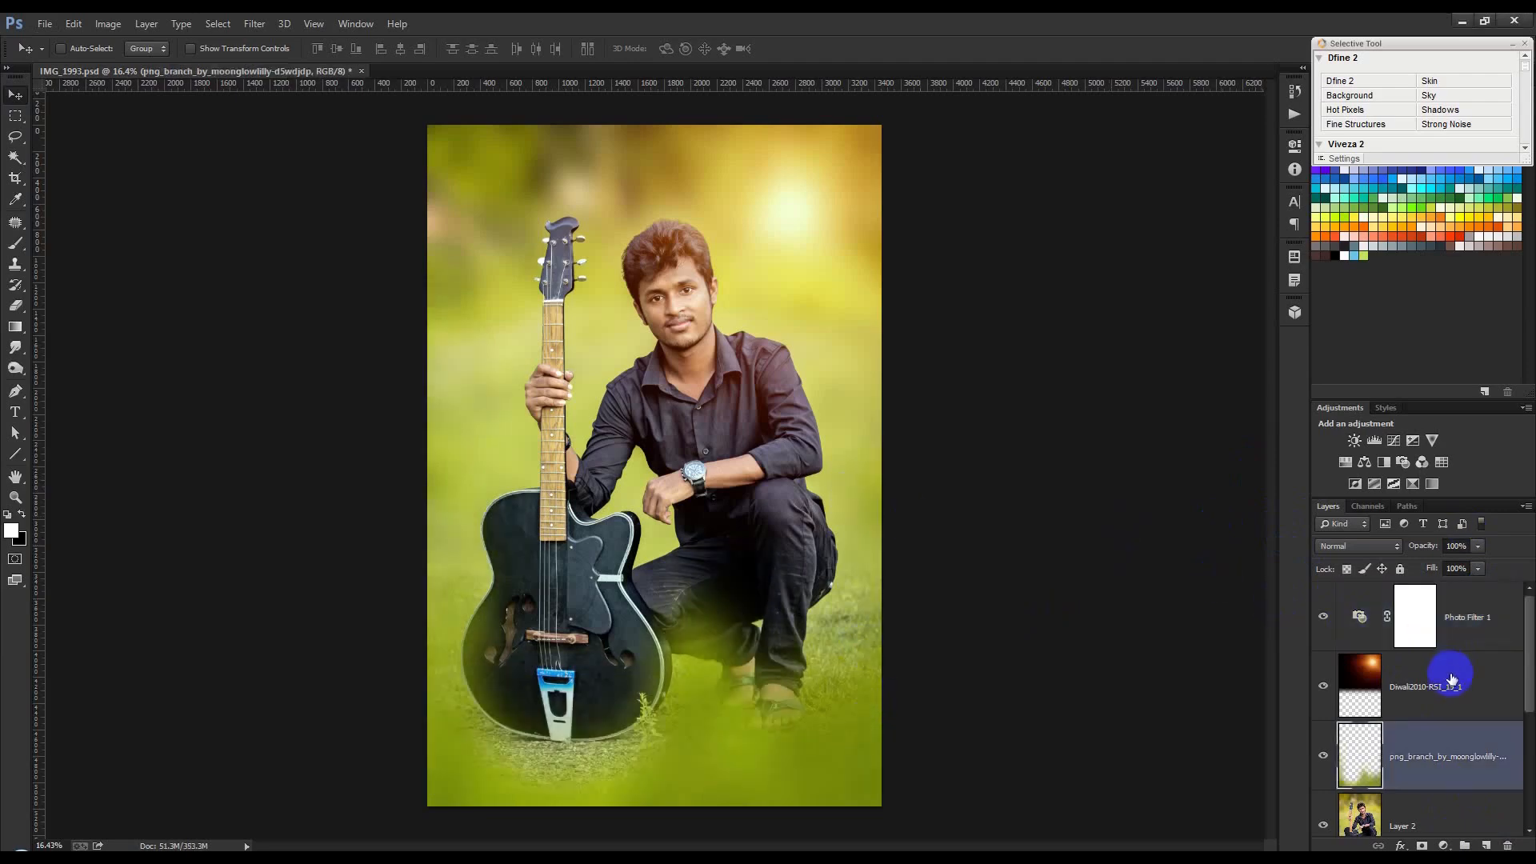
{"action": "key", "text": "ctrl+alt+z"}
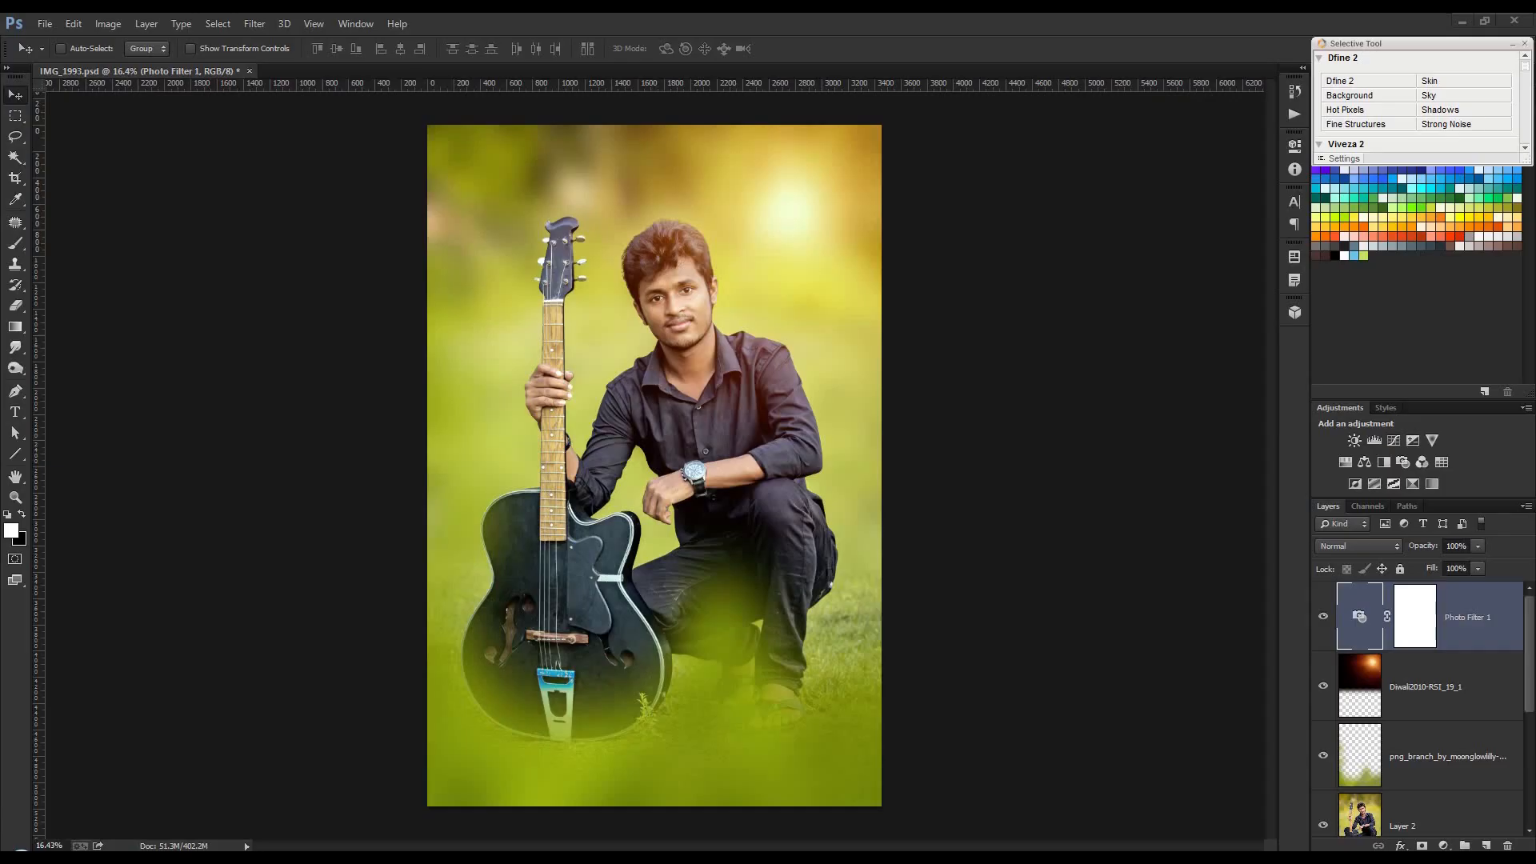
Step: Place the dust texture image 756564534 above Photo Filter 1, rotate it 90° and stretch it to cover the whole portrait
{"action": "left_click_drag", "start_coordinate": [1089, 436], "coordinate": [1089, 436]}
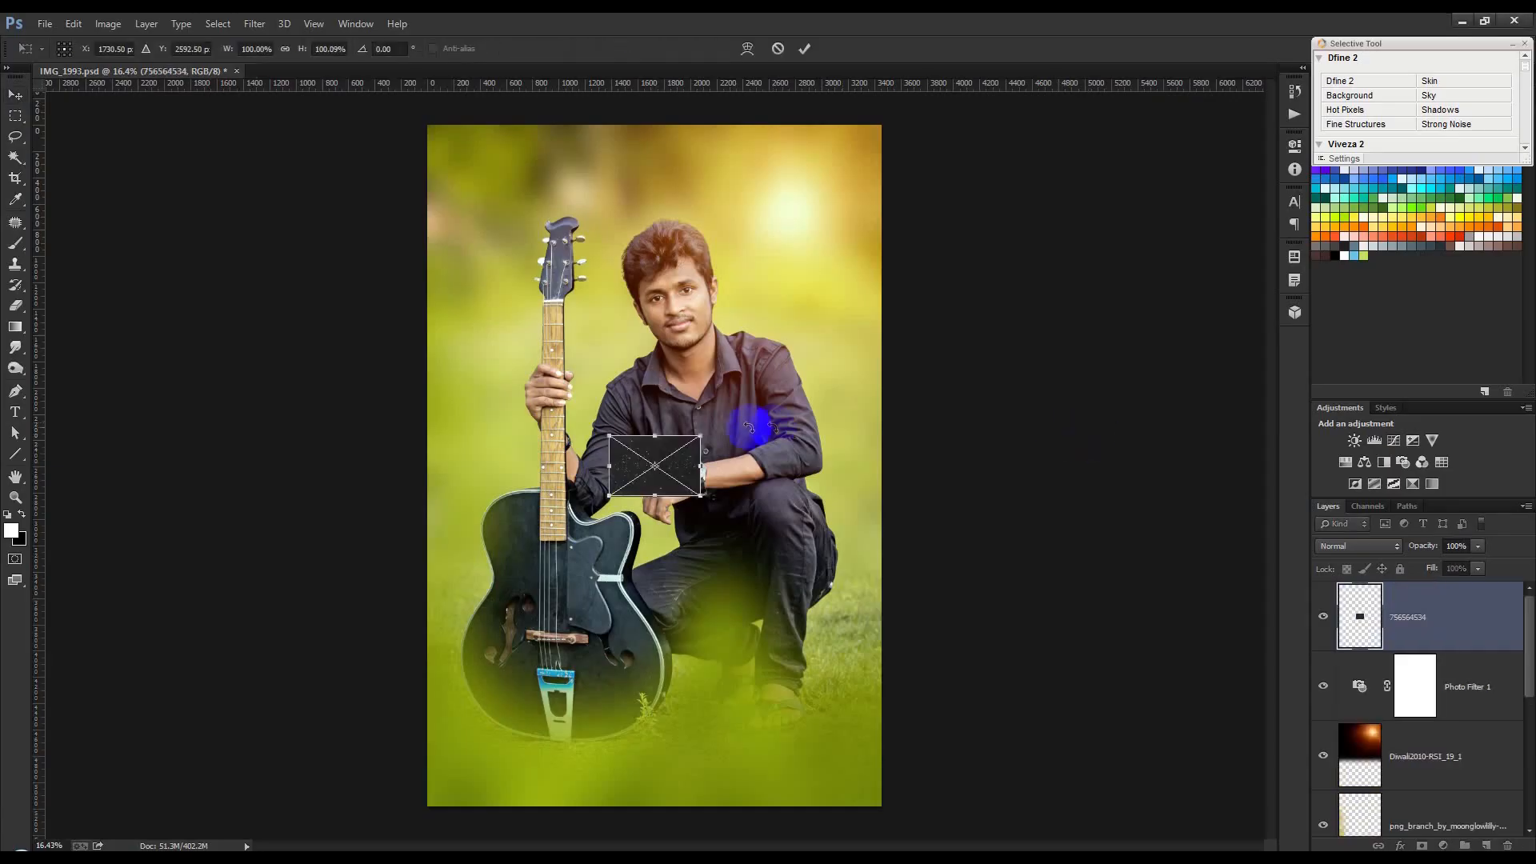
{"action": "left_click_drag", "start_coordinate": [701, 434], "coordinate": [778, 396]}
{"action": "right_click", "coordinate": [780, 398]}
{"action": "left_click", "coordinate": [832, 620]}
{"action": "right_click", "coordinate": [821, 404]}
{"action": "left_click", "coordinate": [905, 600]}
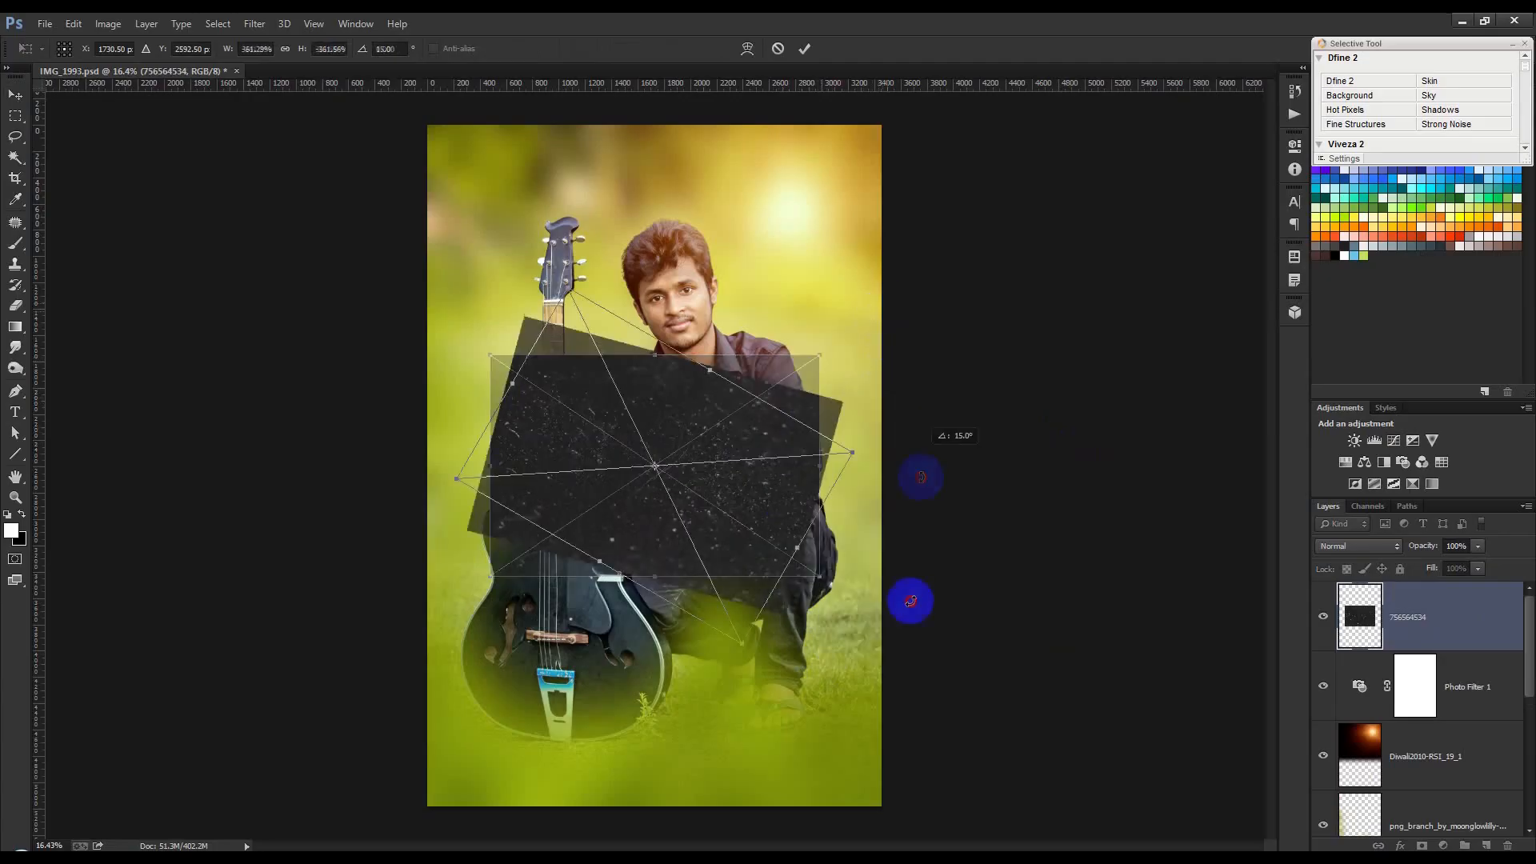
{"action": "left_click_drag", "start_coordinate": [678, 522], "coordinate": [562, 346]}
{"action": "left_click_drag", "start_coordinate": [648, 454], "coordinate": [884, 808]}
{"action": "left_click", "coordinate": [804, 48]}
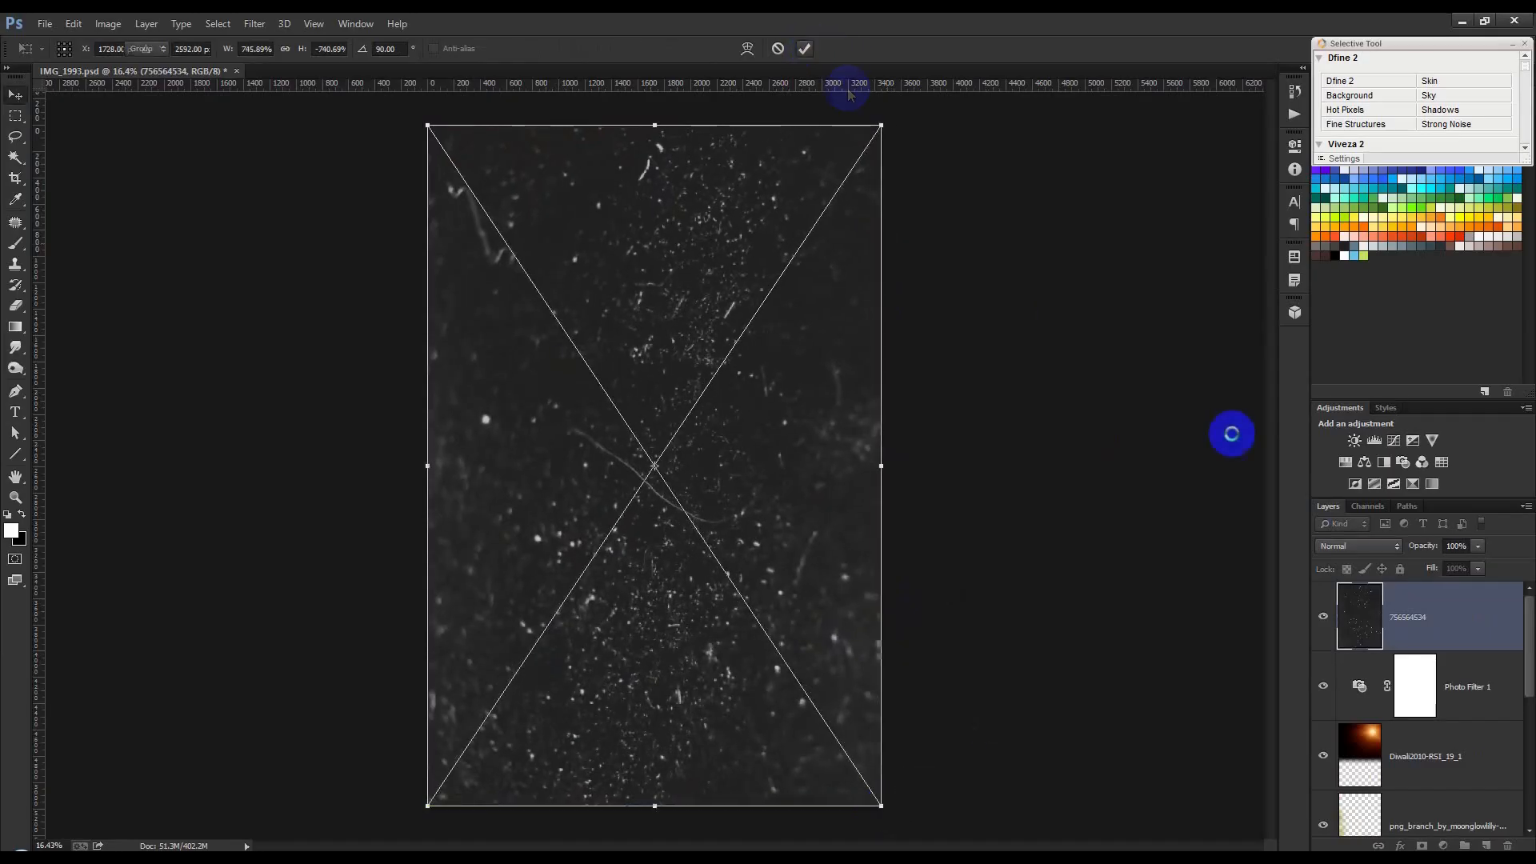
Step: Set the dust texture layer's blend mode to Screen and enlarge it beyond the canvas edges
{"action": "left_click", "coordinate": [1358, 546]}
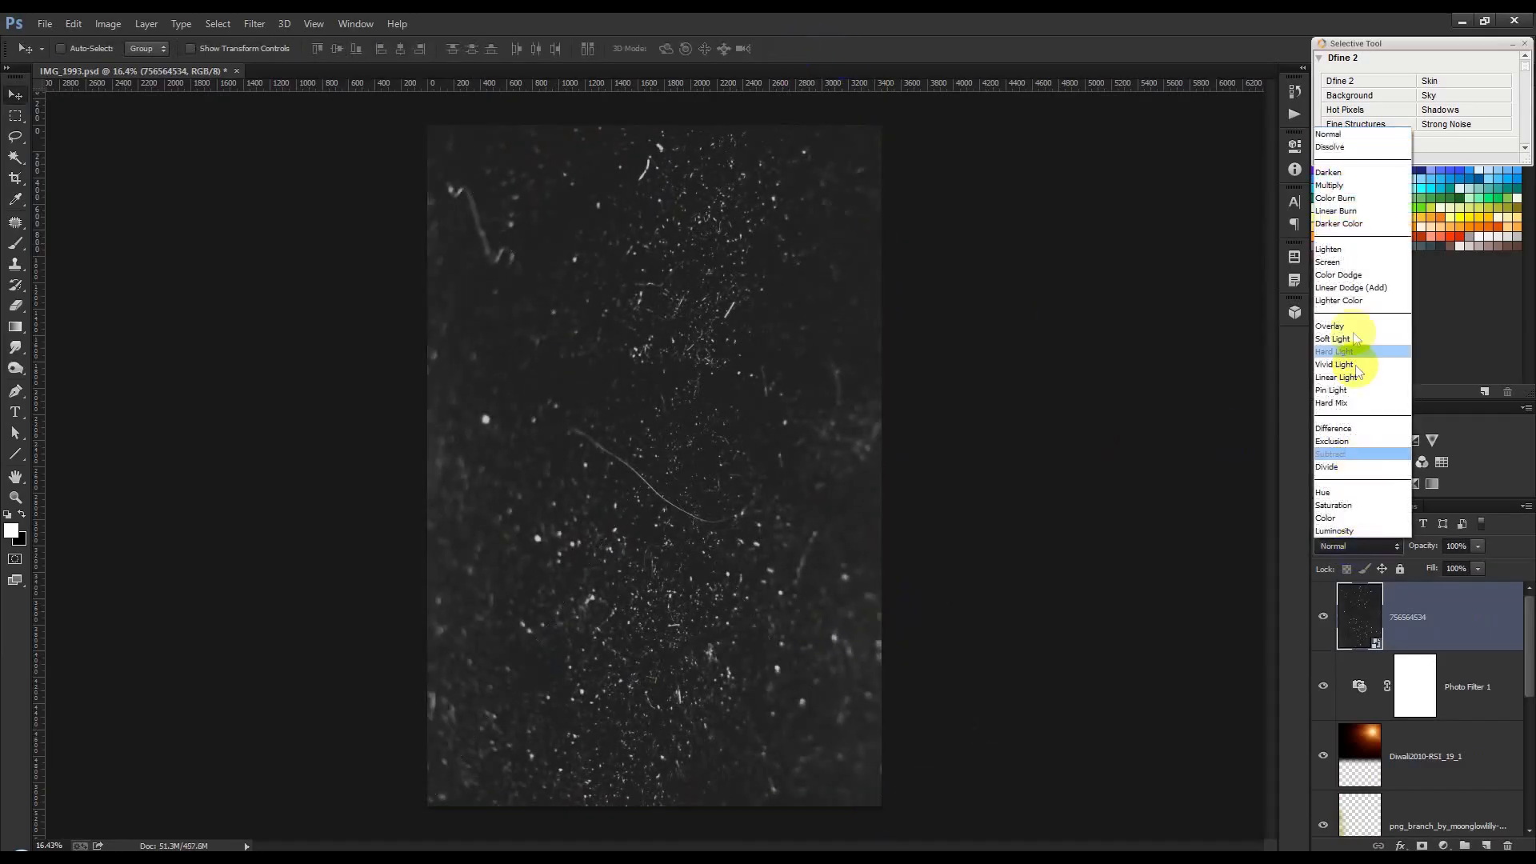
{"action": "left_click", "coordinate": [1330, 262]}
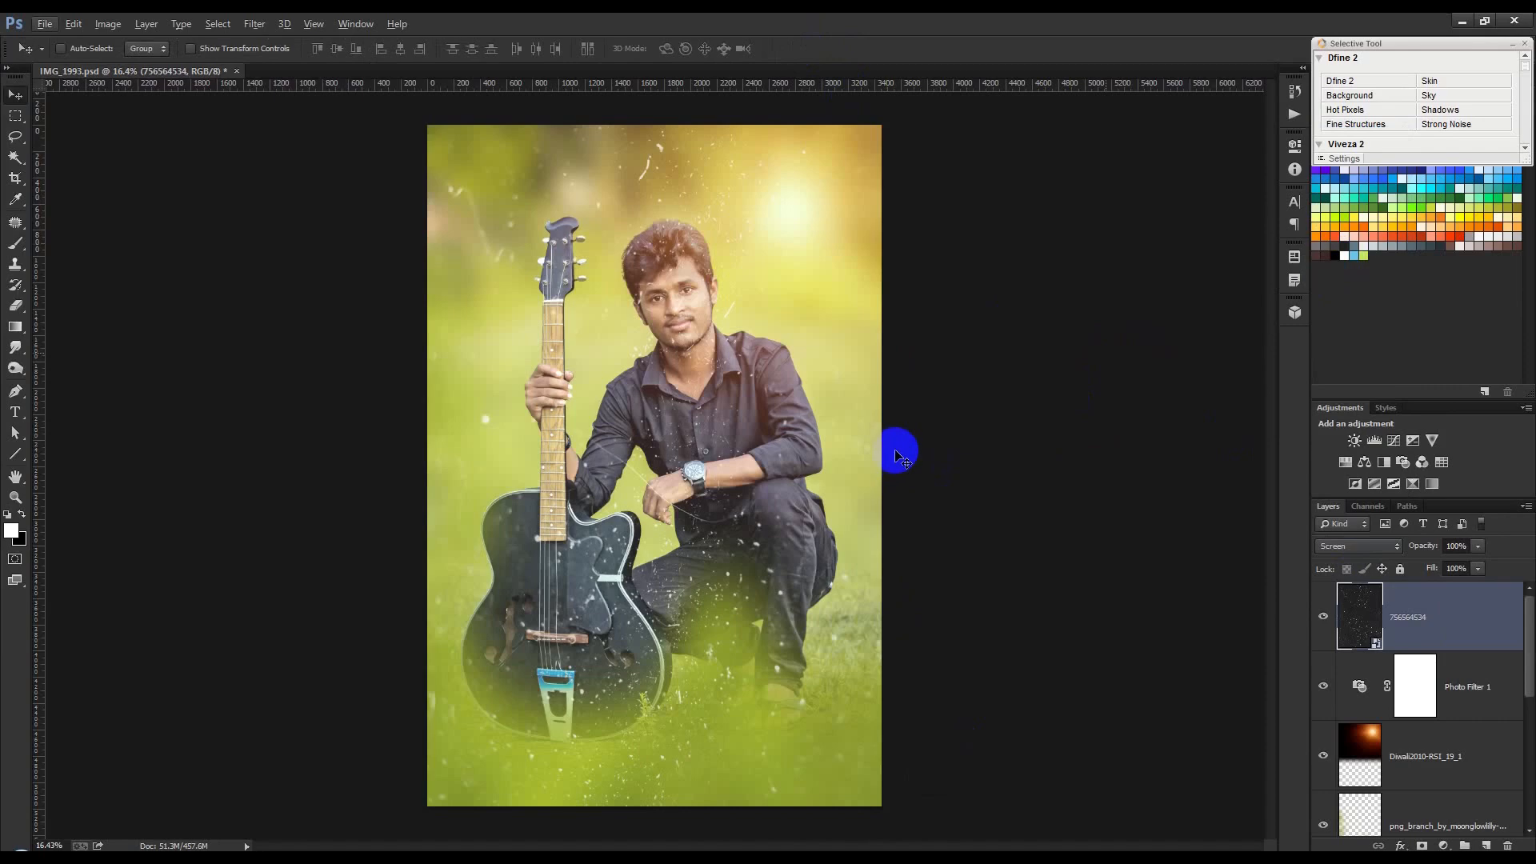
{"action": "key", "text": "ctrl+t"}
{"action": "left_click_drag", "start_coordinate": [883, 462], "coordinate": [957, 466]}
{"action": "left_click_drag", "start_coordinate": [956, 805], "coordinate": [1015, 851]}
{"action": "left_click_drag", "start_coordinate": [1077, 702], "coordinate": [1084, 748]}
{"action": "left_click", "coordinate": [805, 48]}
Step: Blur the dust texture layer with a Gaussian Blur of about 25 pixels radius
{"action": "left_click", "coordinate": [268, 27]}
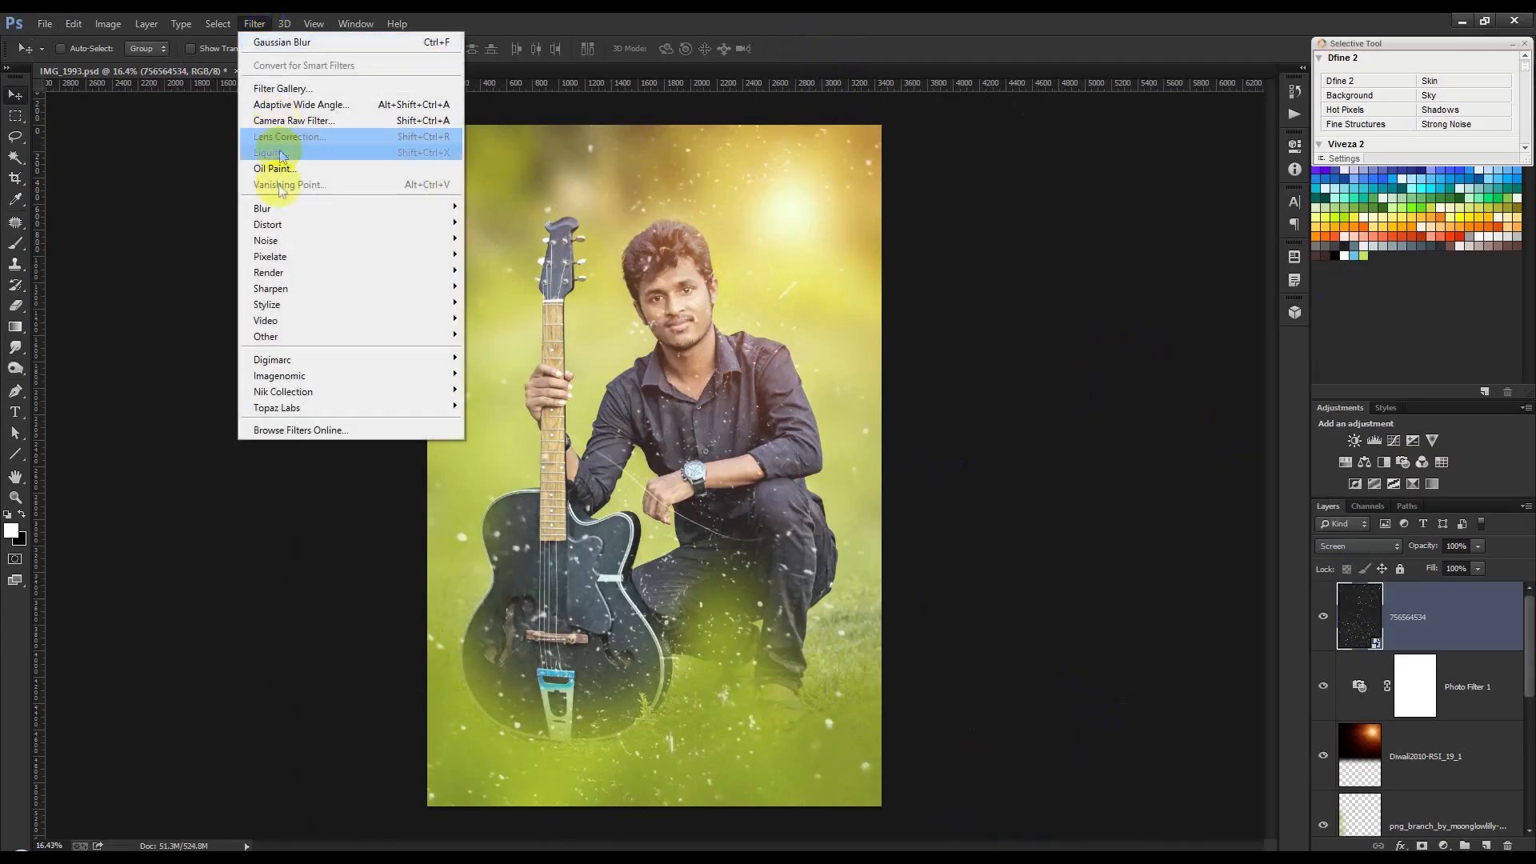
{"action": "mouse_move", "coordinate": [288, 208]}
{"action": "left_click", "coordinate": [524, 327]}
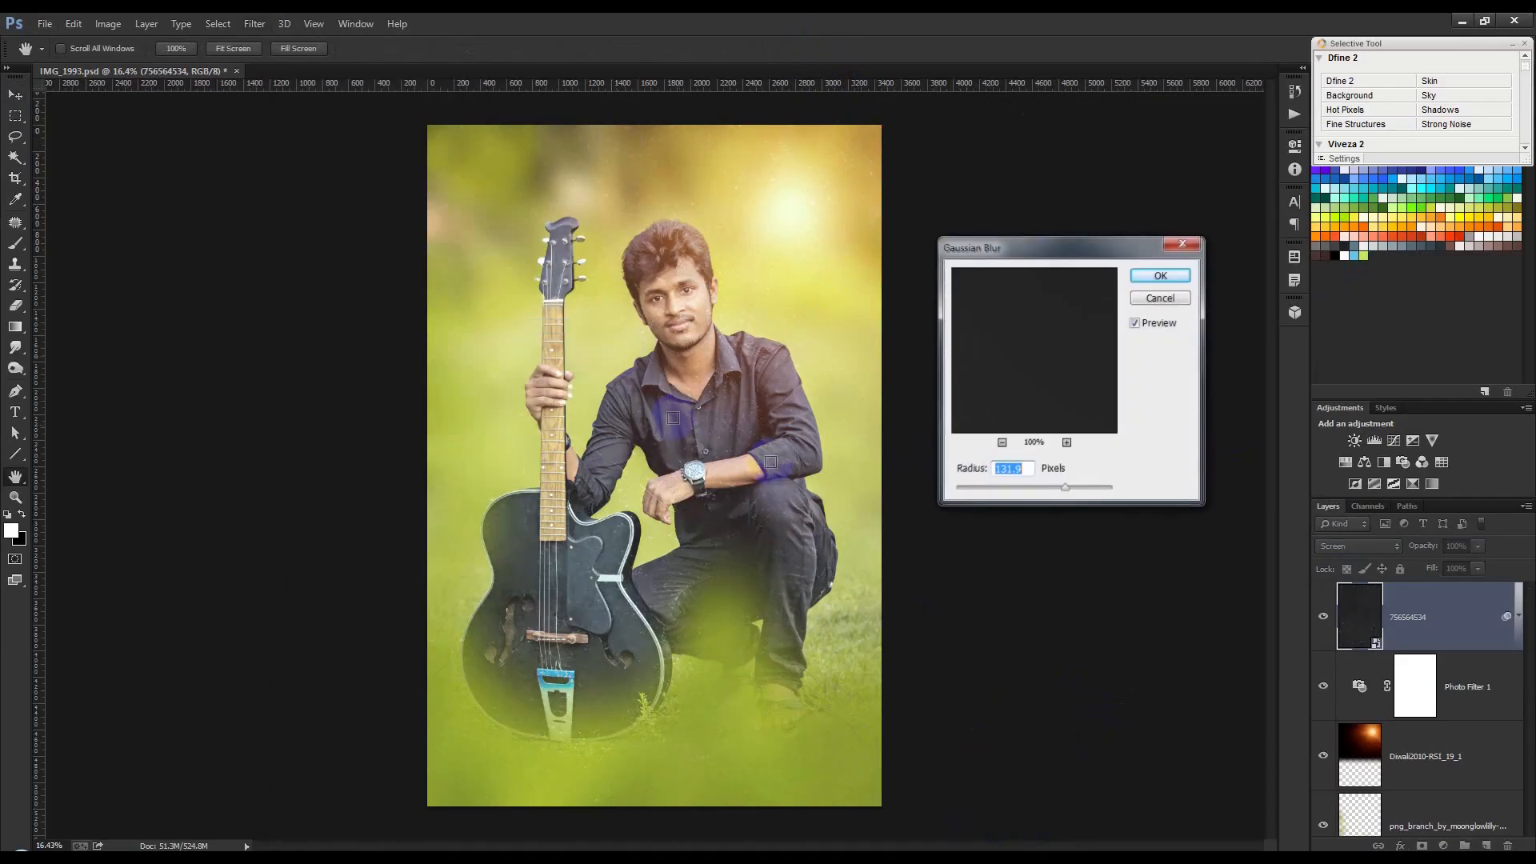
{"action": "left_click_drag", "start_coordinate": [990, 490], "coordinate": [1028, 484]}
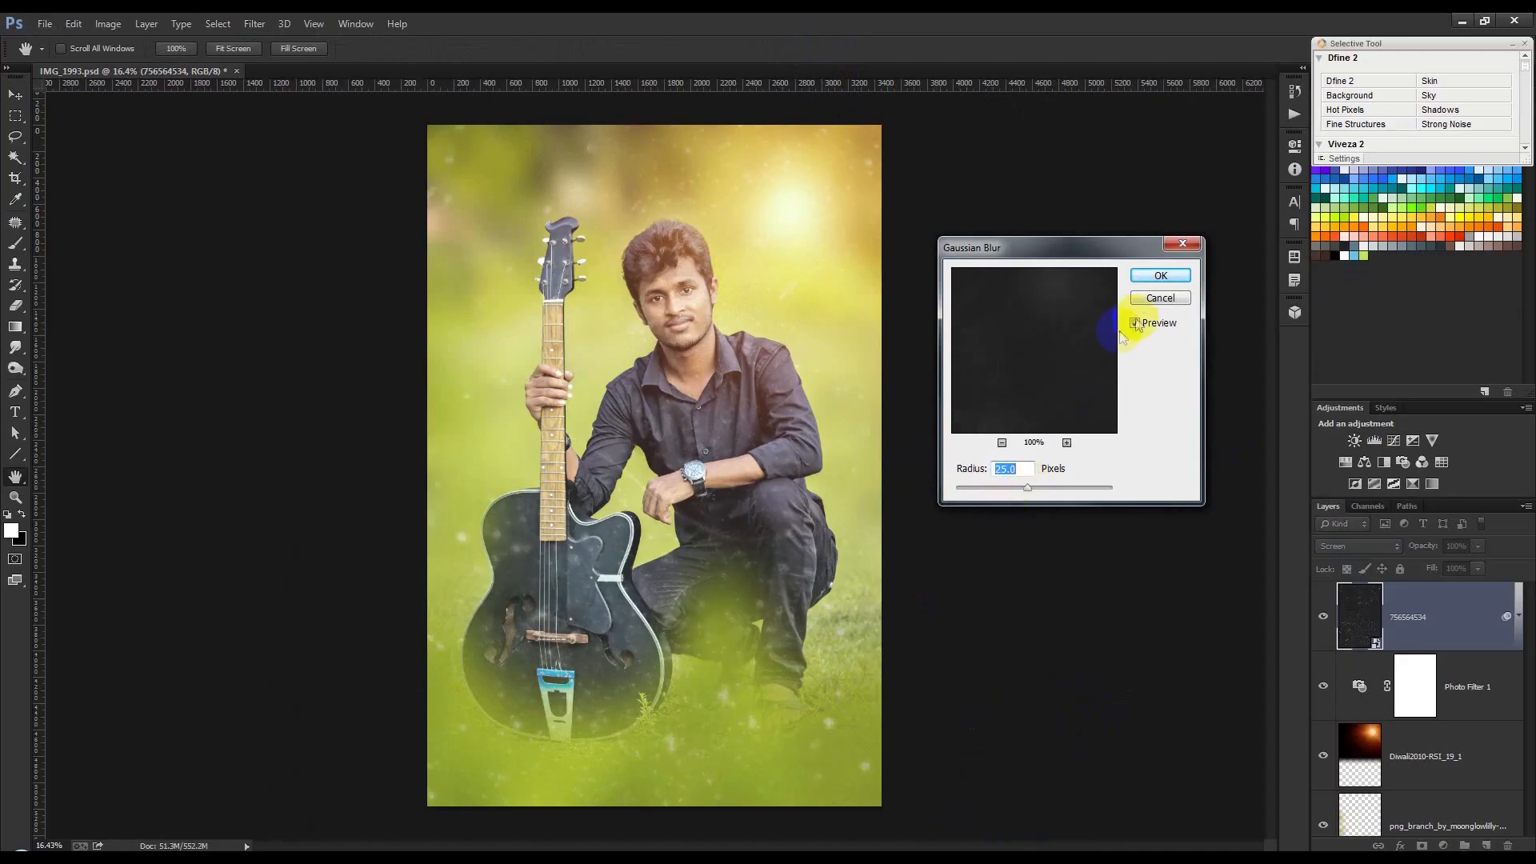
{"action": "left_click", "coordinate": [1160, 276]}
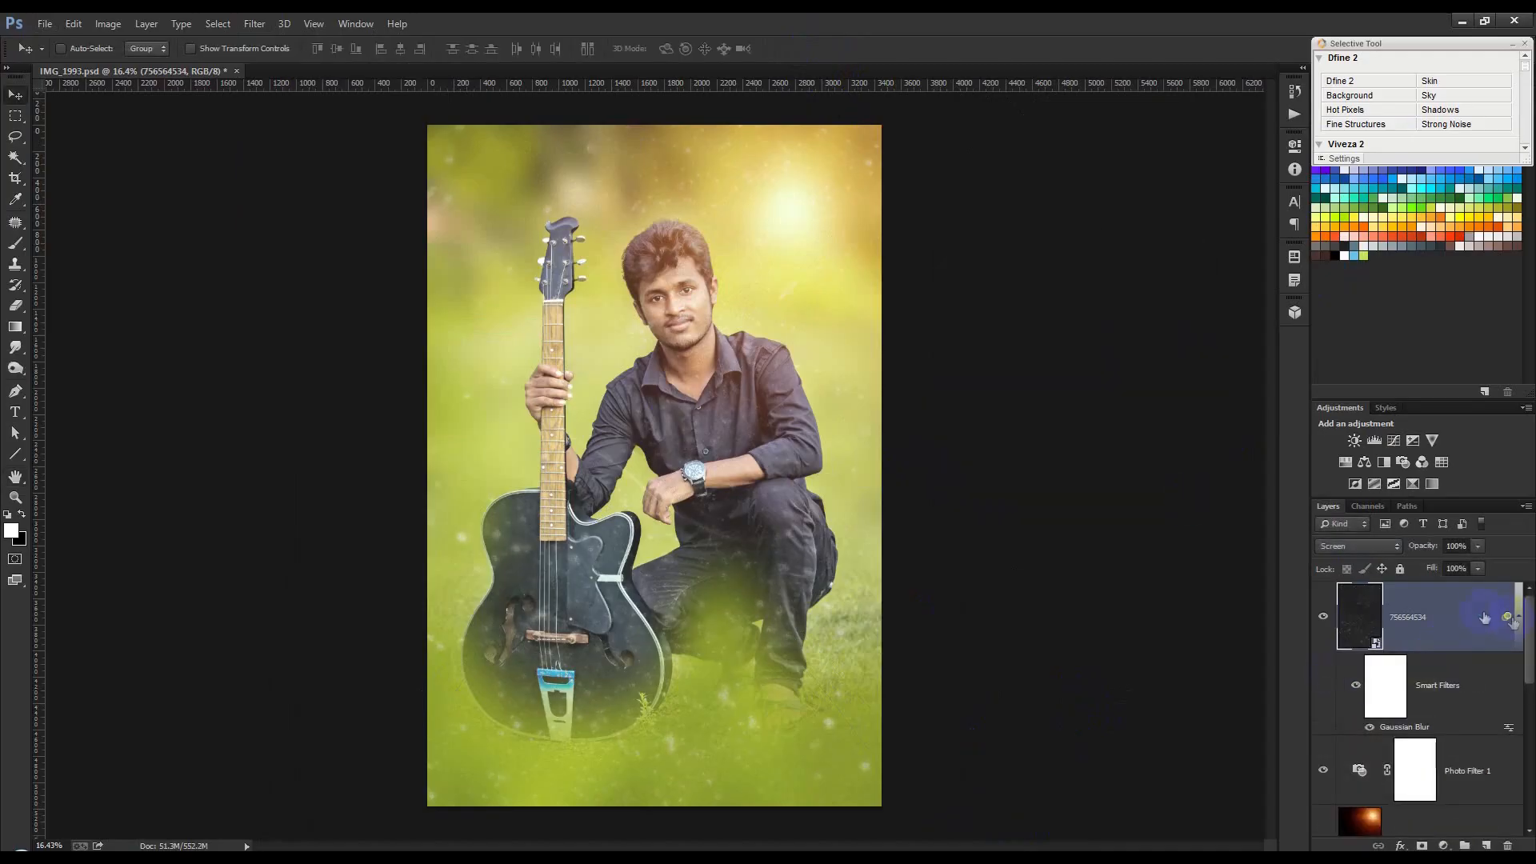
Step: Rasterize the blurred dust texture layer and move it between the branch layer and Layer 2
{"action": "right_click", "coordinate": [1512, 622]}
{"action": "left_click", "coordinate": [1312, 375]}
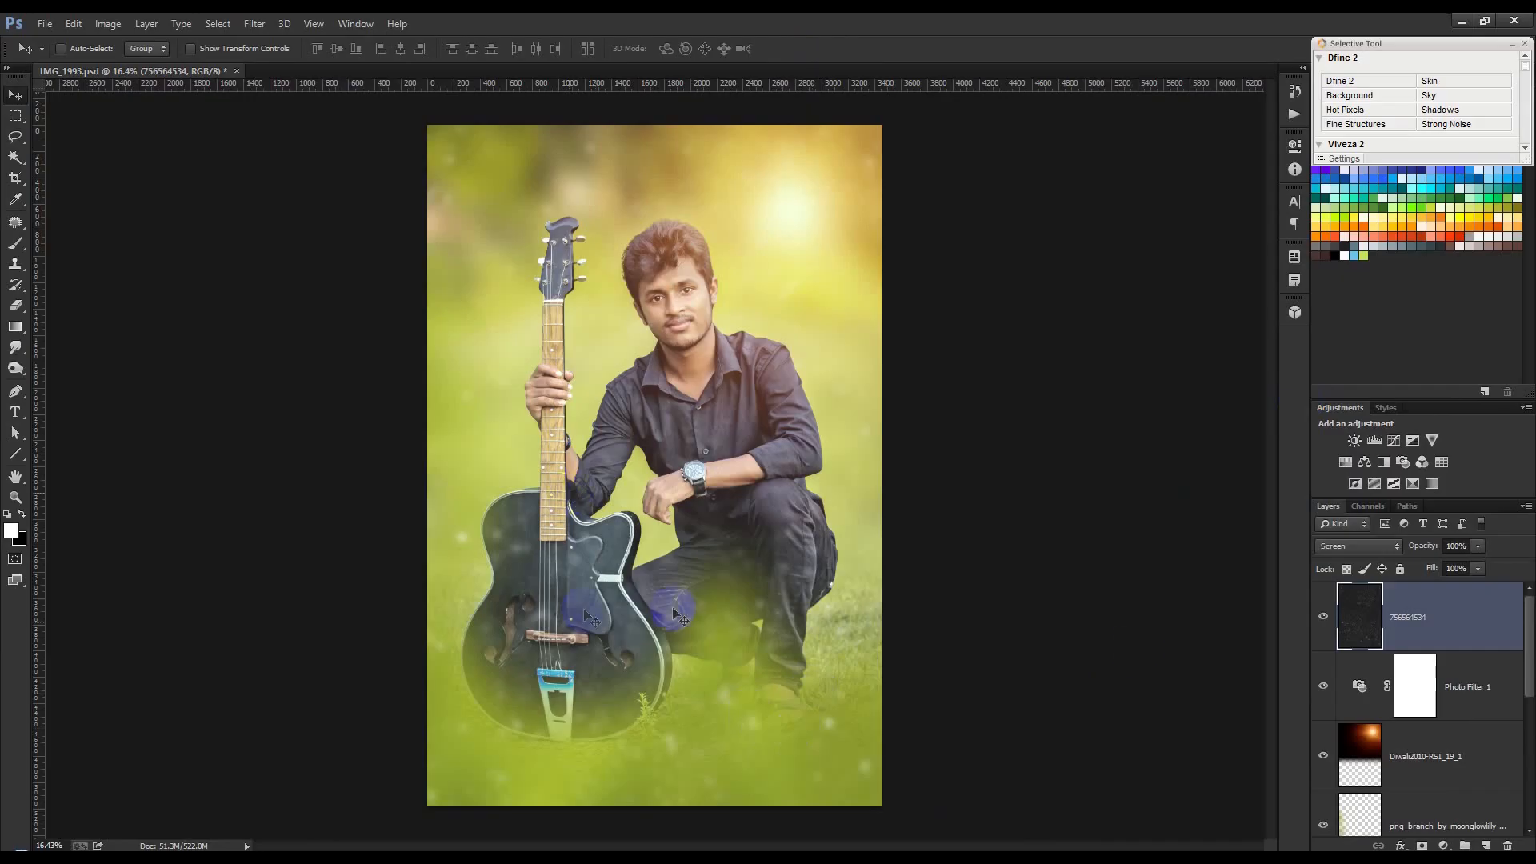
{"action": "left_click_drag", "start_coordinate": [1396, 639], "coordinate": [1413, 847]}
{"action": "left_click_drag", "start_coordinate": [1410, 808], "coordinate": [1400, 764]}
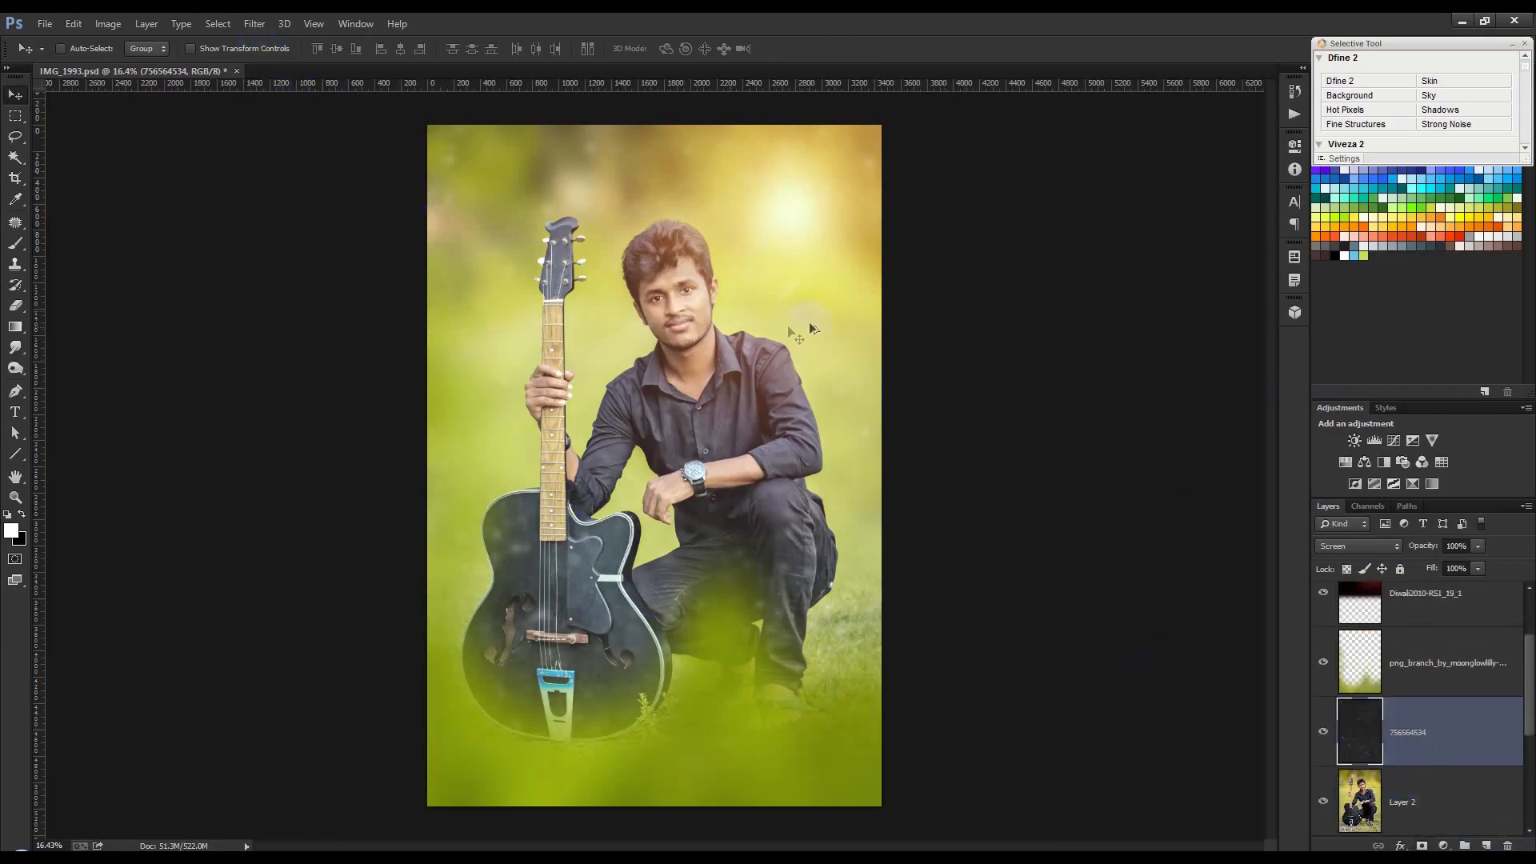
Step: Increase the dust texture layer's contrast with Levels, setting the black input to 35 and the white input to 205
{"action": "scroll", "coordinate": [804, 324], "scroll_direction": "up", "scroll_amount": 3}
{"action": "left_click", "coordinate": [108, 23]}
{"action": "mouse_move", "coordinate": [132, 62]}
{"action": "left_click", "coordinate": [336, 78]}
{"action": "mouse_move", "coordinate": [1065, 576]}
{"action": "left_mouse_down"}
{"action": "mouse_move", "coordinate": [1106, 590]}
{"action": "mouse_move", "coordinate": [1093, 586]}
{"action": "left_mouse_up"}
{"action": "left_click_drag", "start_coordinate": [1263, 581], "coordinate": [1224, 582]}
{"action": "mouse_move", "coordinate": [1092, 576]}
{"action": "left_mouse_down"}
{"action": "mouse_move", "coordinate": [1107, 578]}
{"action": "mouse_move", "coordinate": [1085, 582]}
{"action": "left_mouse_up"}
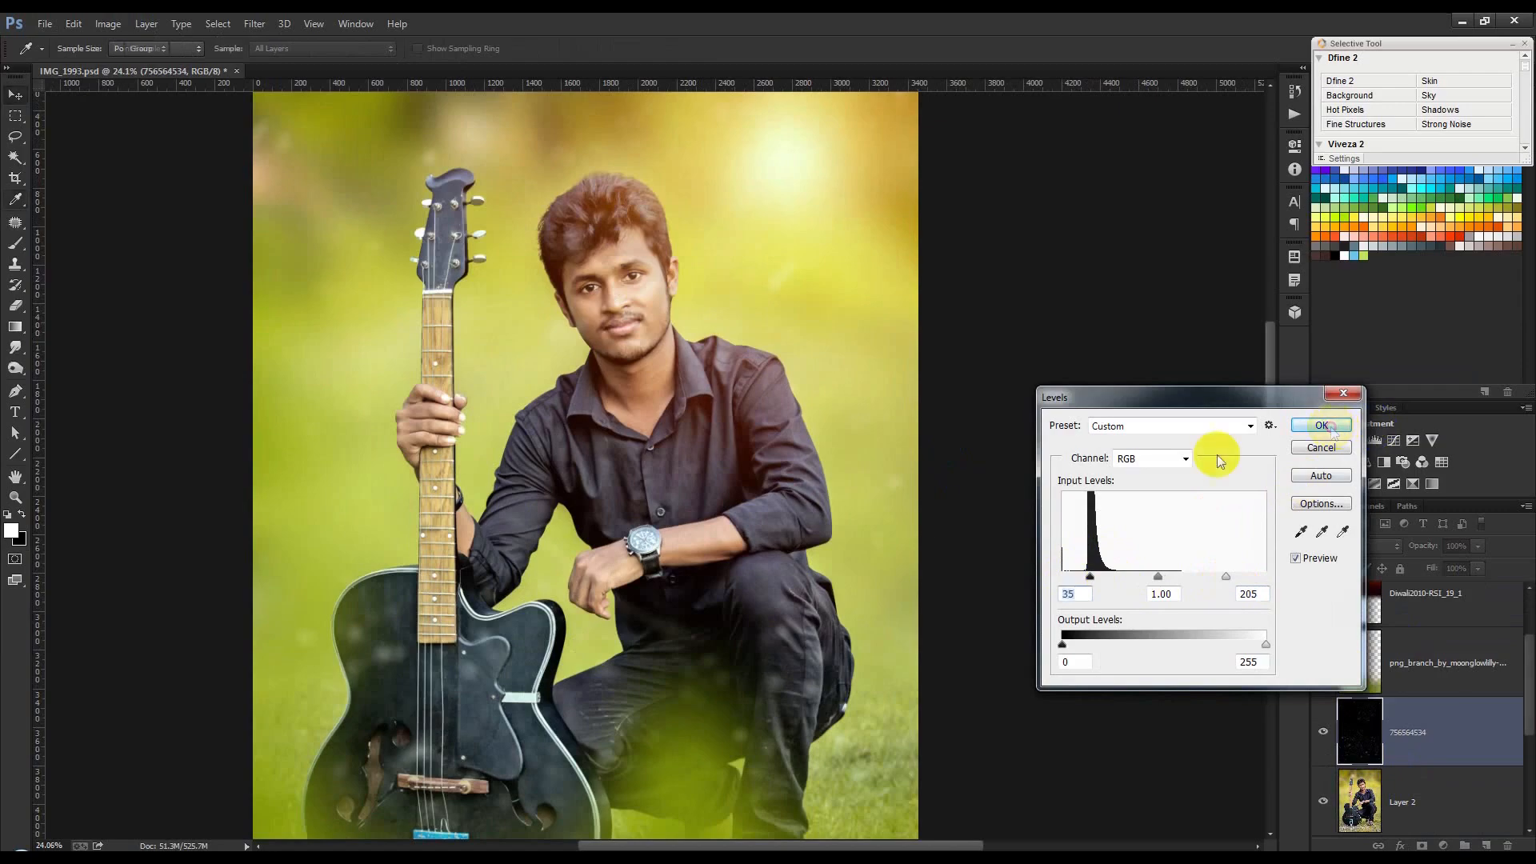
{"action": "left_click", "coordinate": [1321, 425]}
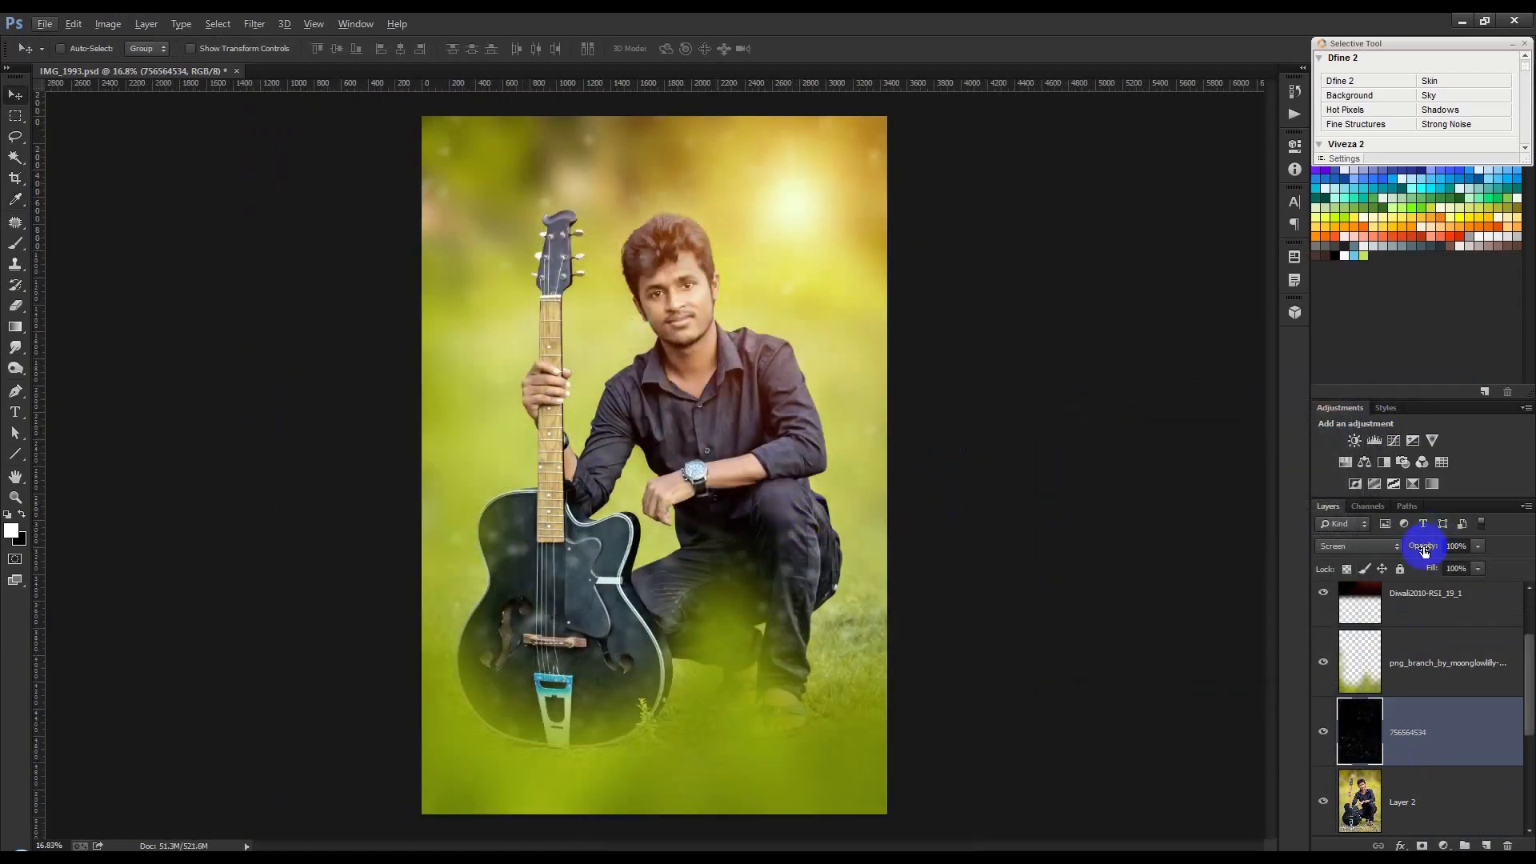
Step: Stamp all visible layers into a new merged layer above the Photo Filter 1 layer
{"action": "left_click", "coordinate": [1121, 524]}
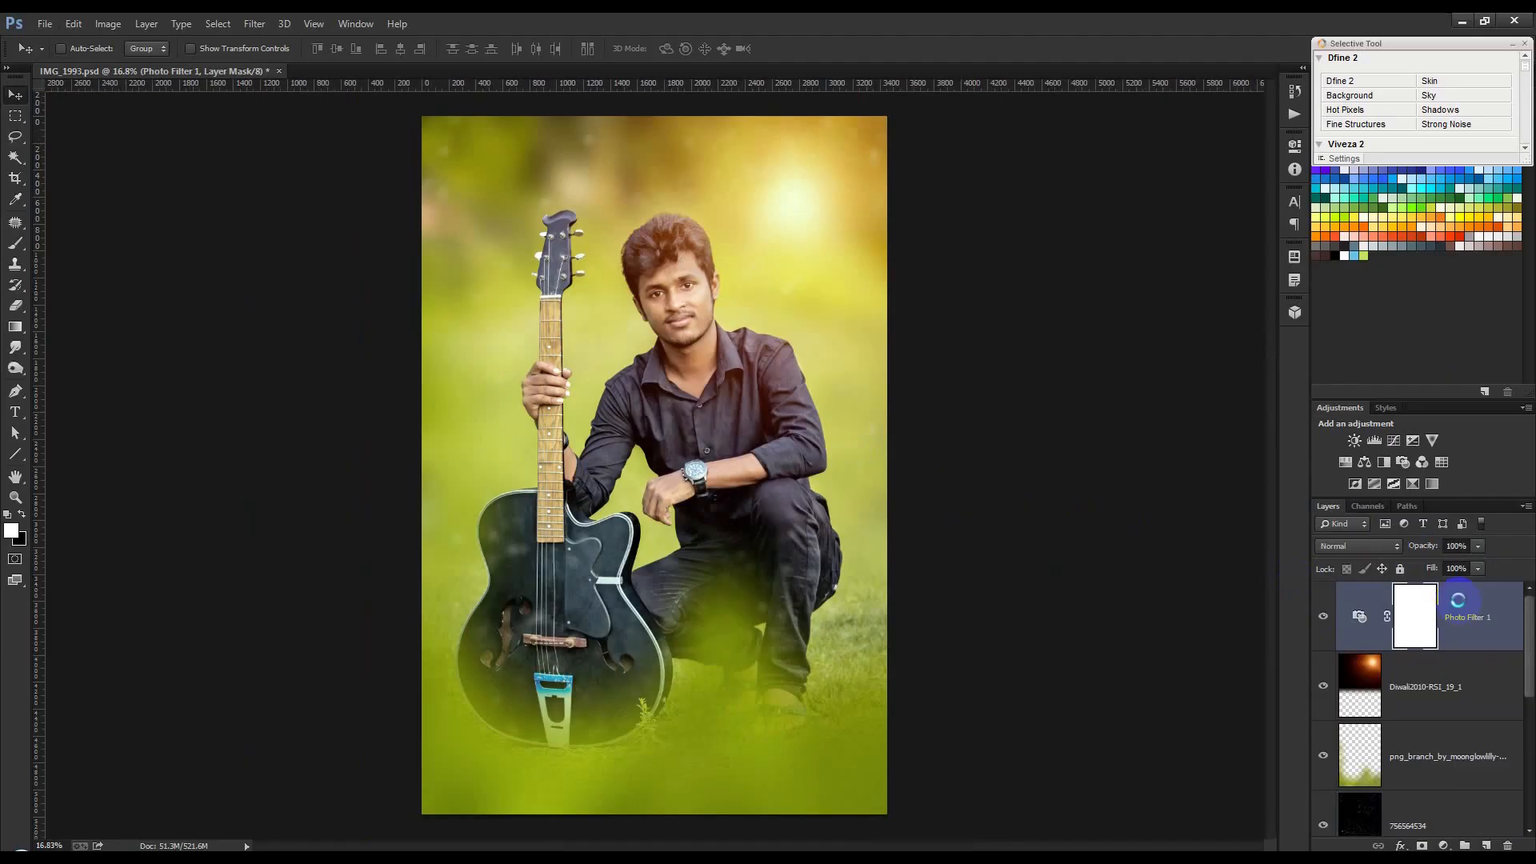
{"action": "key", "text": "ctrl+shift+alt+e"}
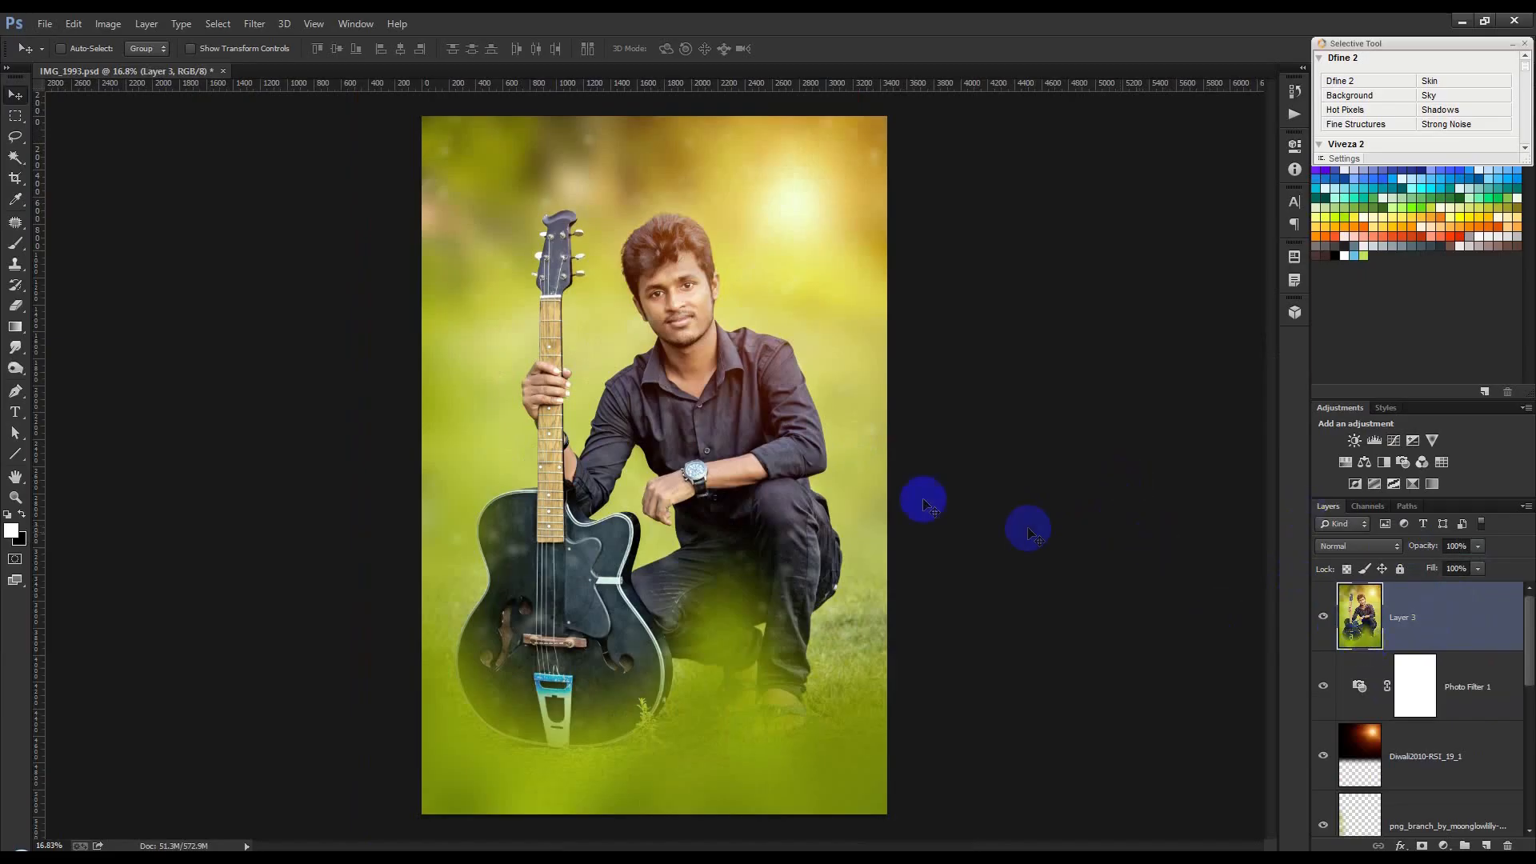
Step: Try to apply the Imagenomic Portraiture filter to the merged layer, saving the document between the two attempts
{"action": "left_click", "coordinate": [253, 24]}
{"action": "mouse_move", "coordinate": [305, 374]}
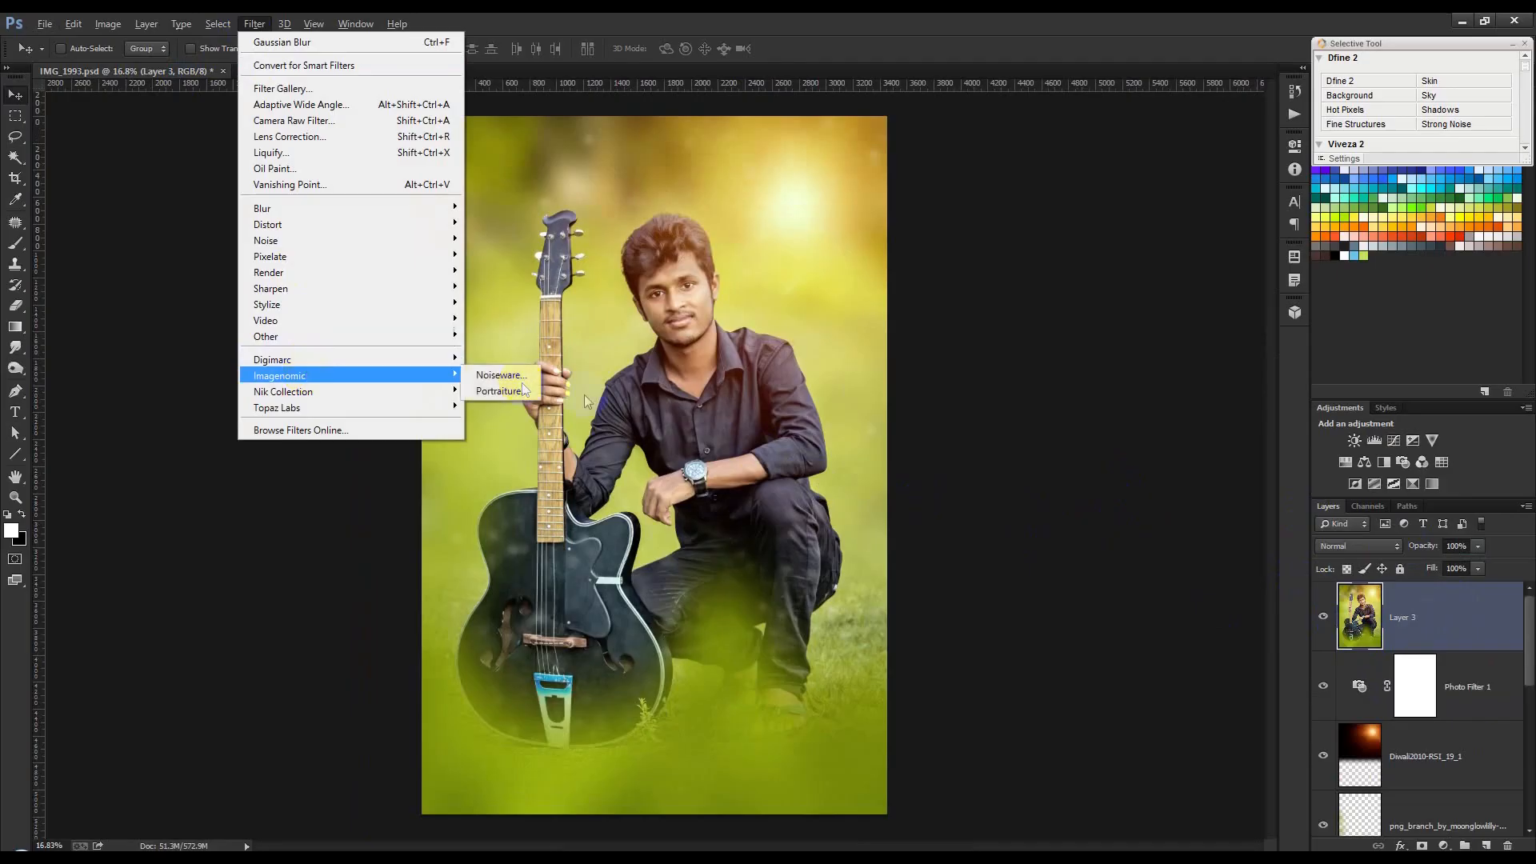
{"action": "left_click", "coordinate": [511, 392]}
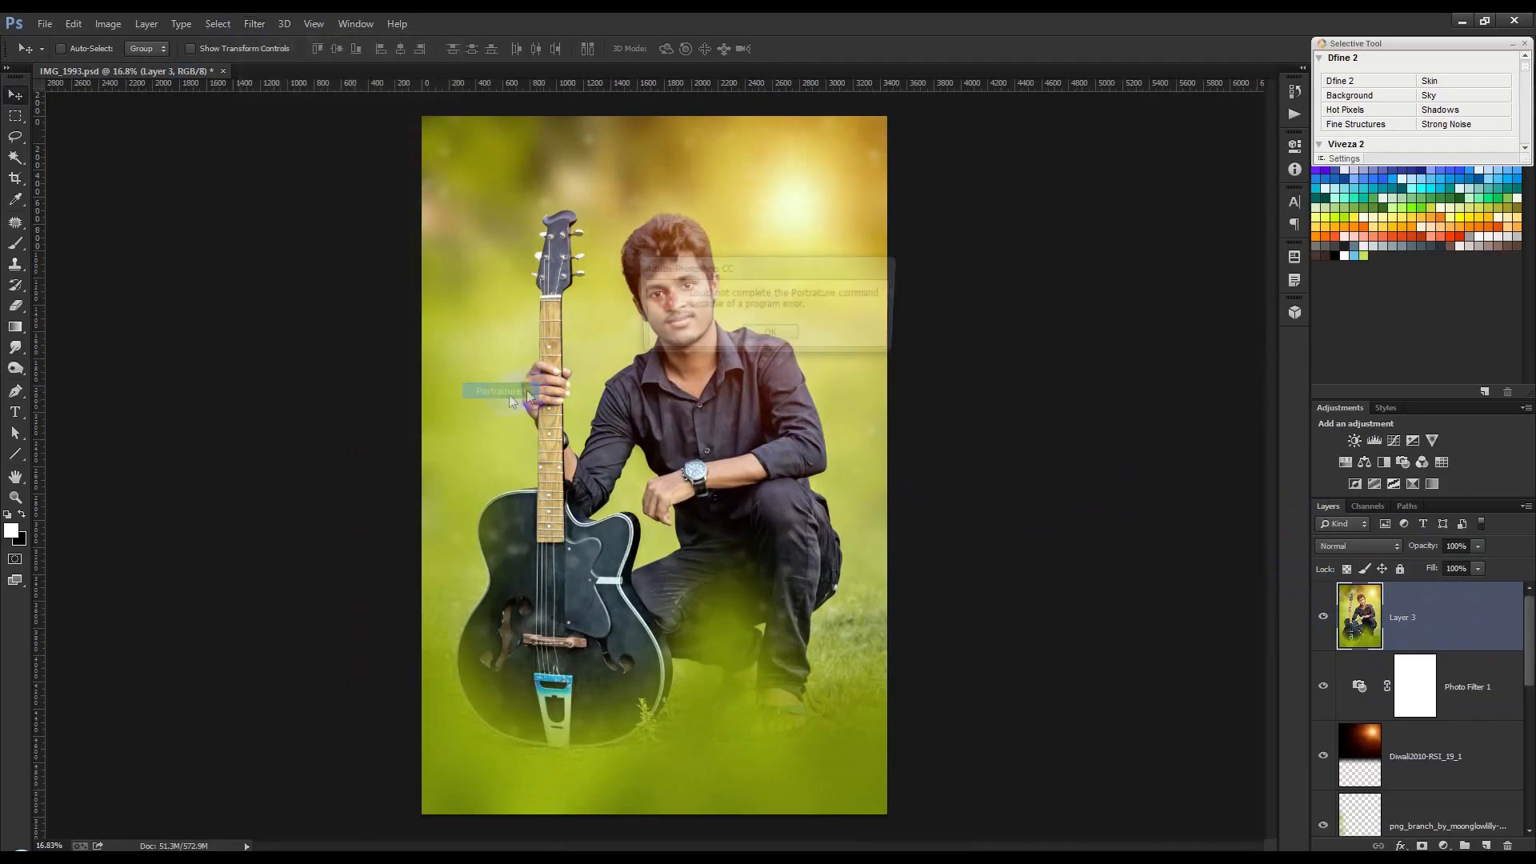
{"action": "left_click", "coordinate": [770, 335]}
{"action": "key", "text": "ctrl+s"}
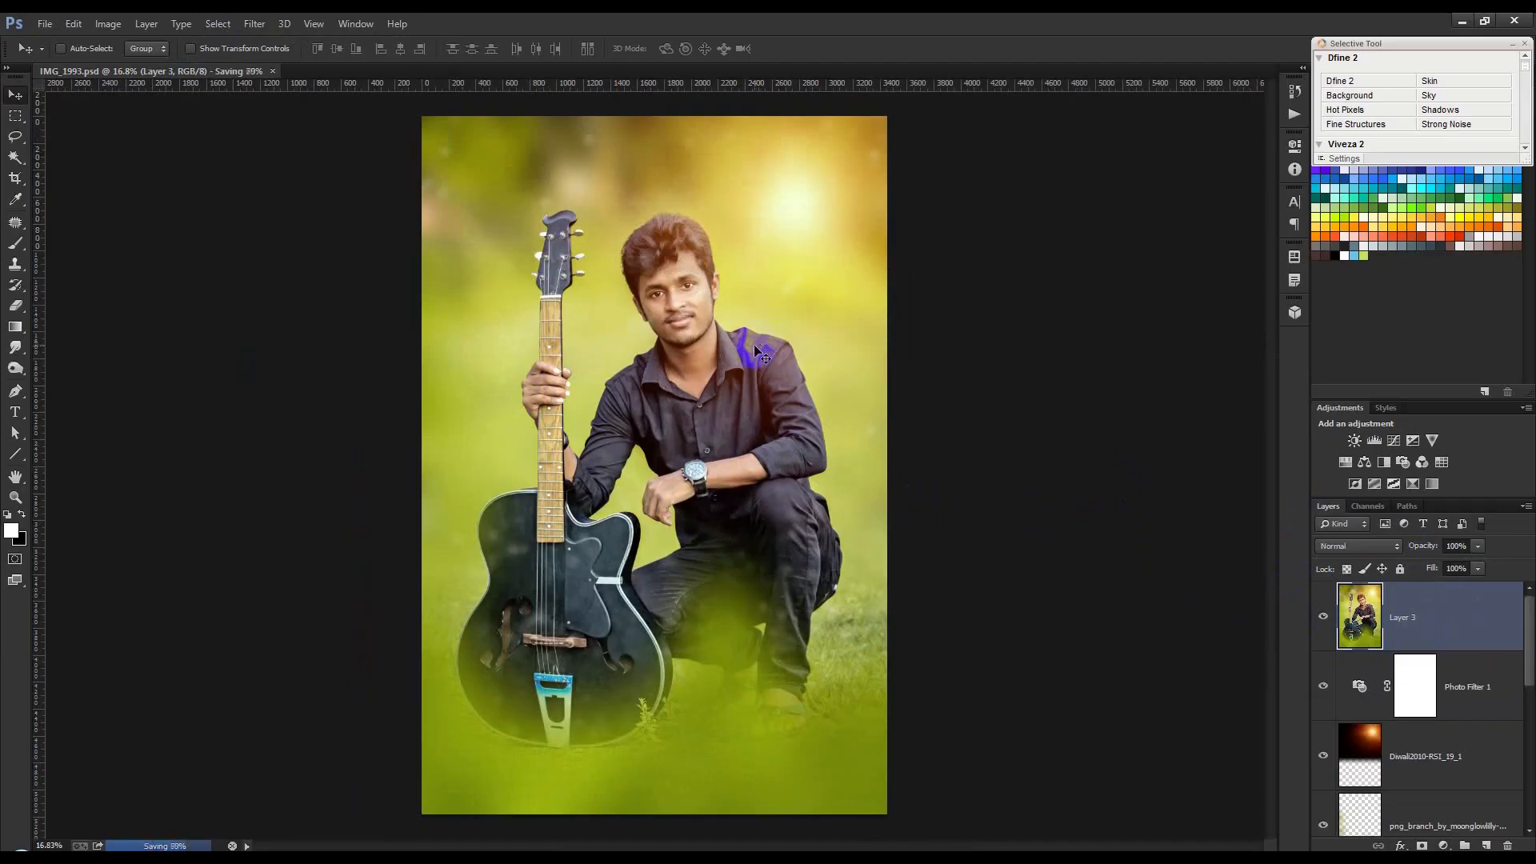
{"action": "left_click", "coordinate": [255, 24]}
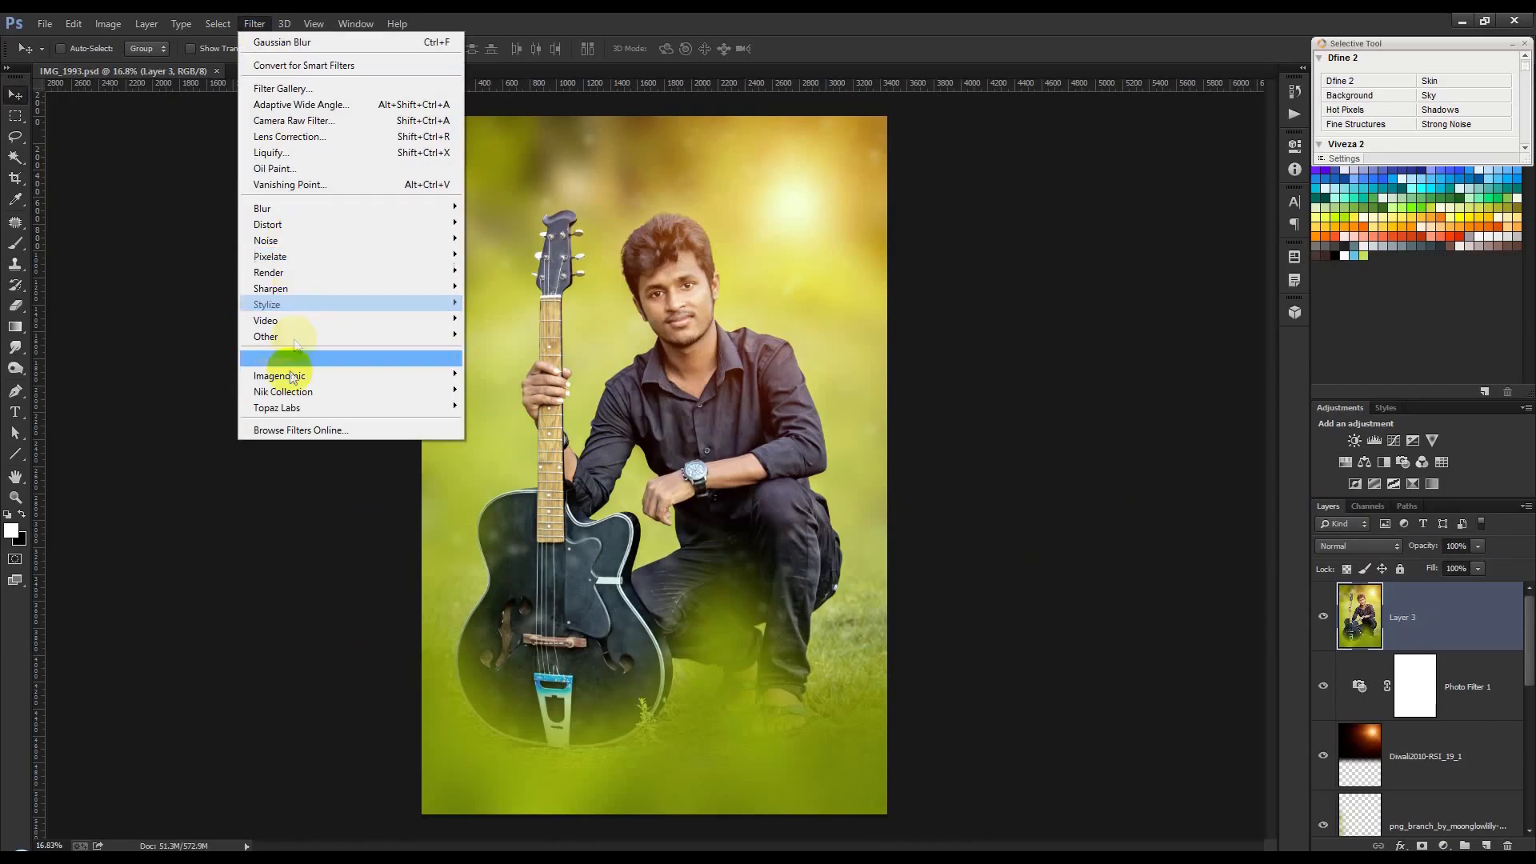
{"action": "left_click", "coordinate": [492, 390]}
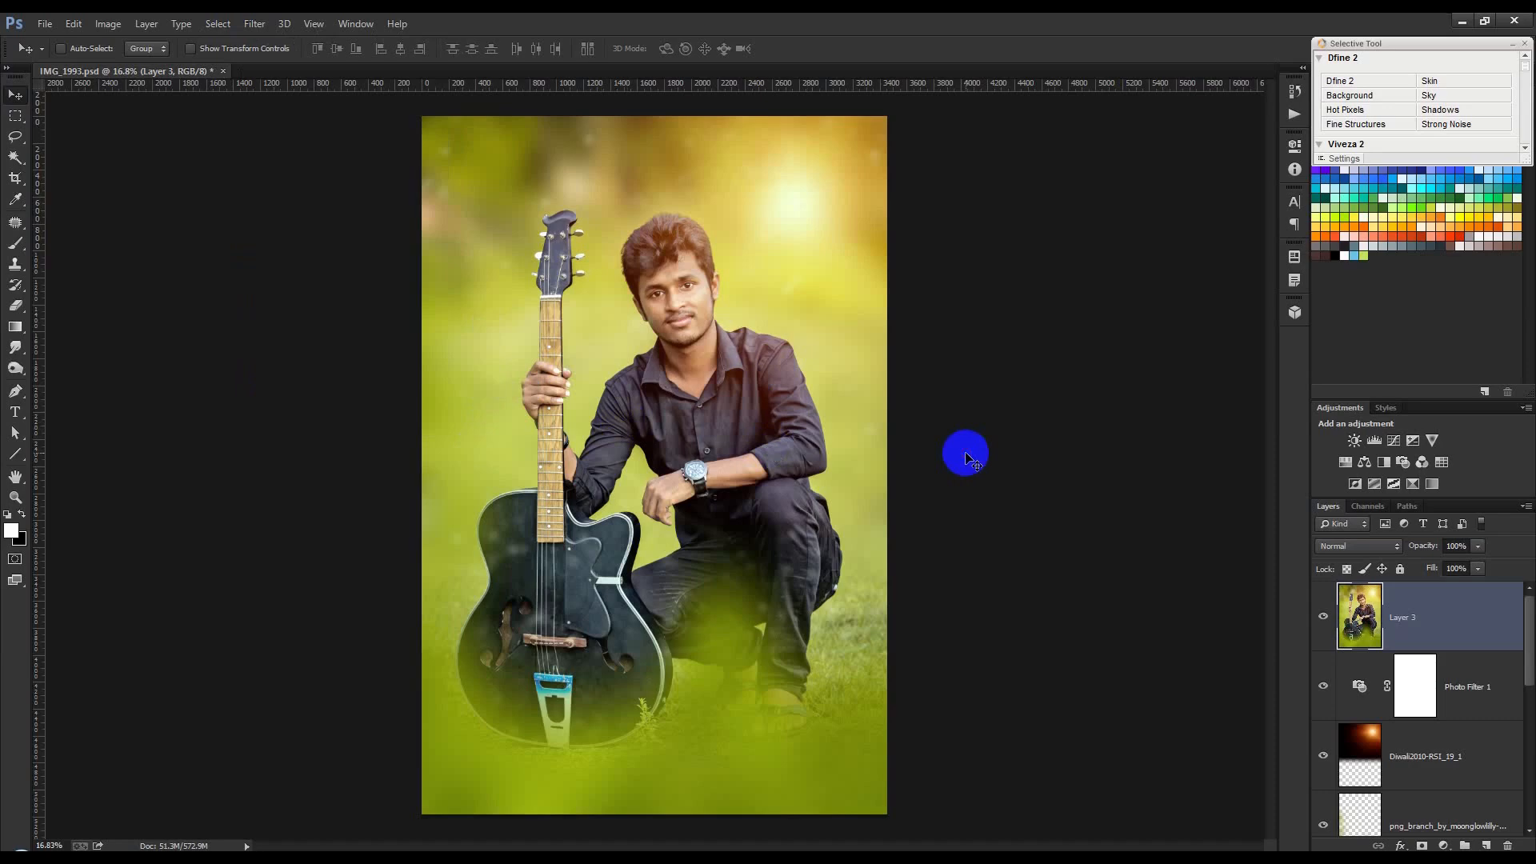
Step: Resize the image to 2000 x 3000 pixels with automatic resampling and save the document
{"action": "left_click", "coordinate": [94, 26]}
{"action": "left_click", "coordinate": [120, 141]}
{"action": "key", "text": "Tab"}
{"action": "type", "text": "3000"}
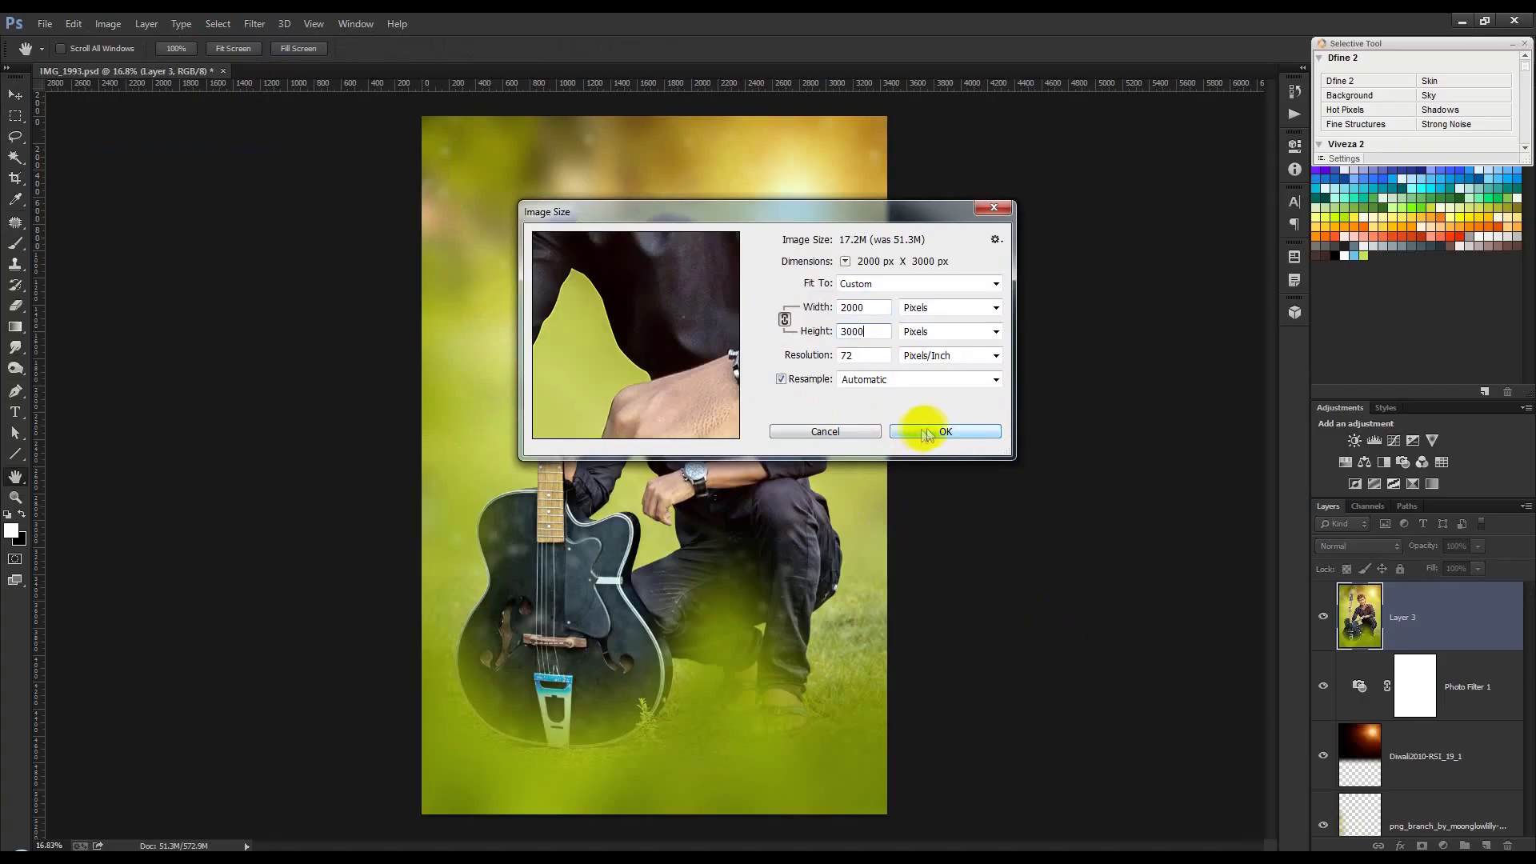
{"action": "left_click", "coordinate": [928, 433]}
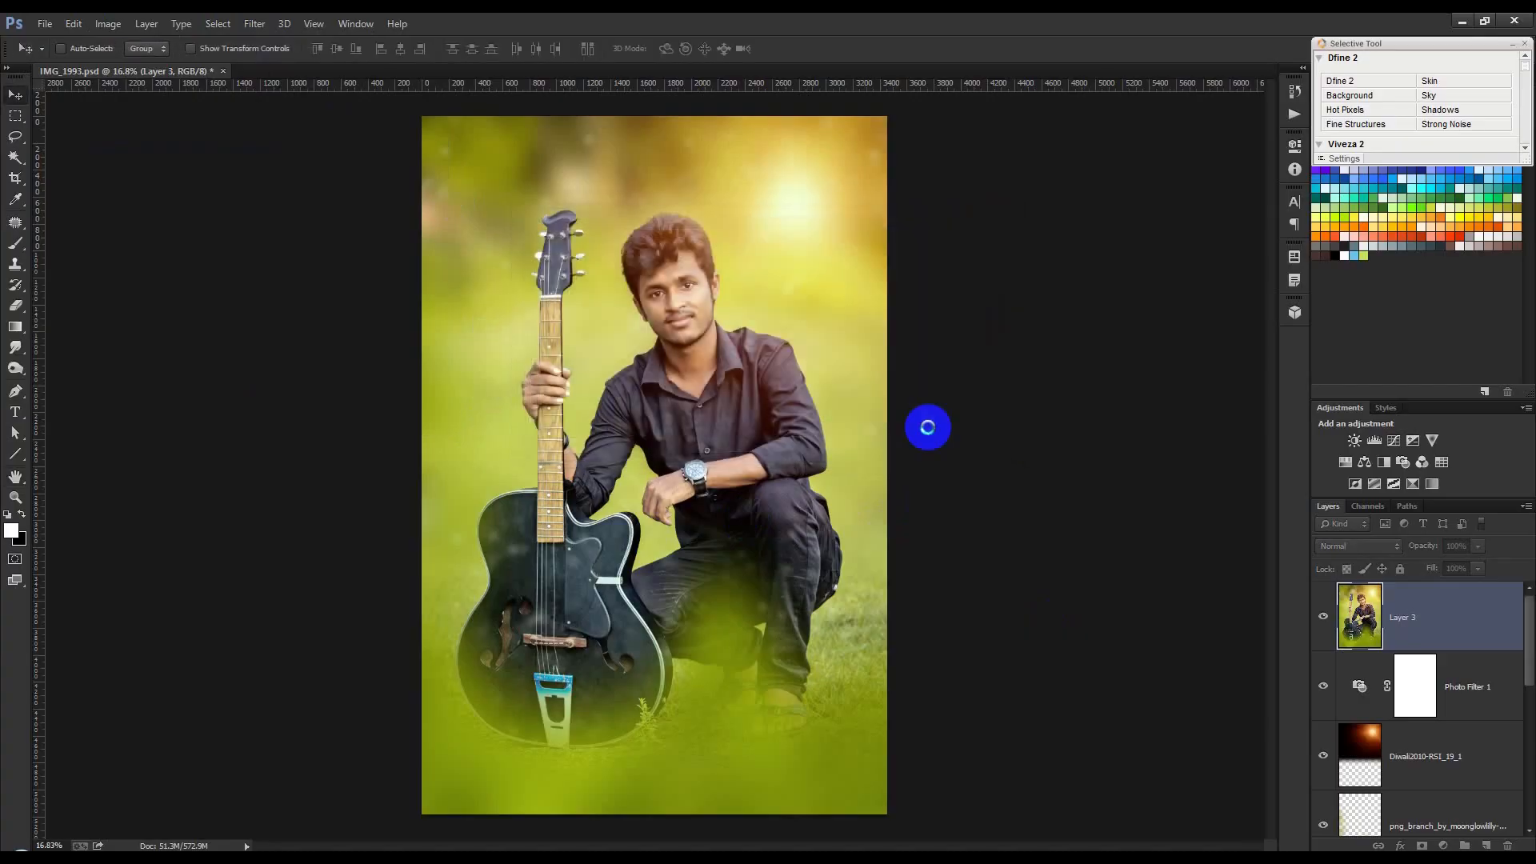
{"action": "scroll", "coordinate": [876, 412], "scroll_direction": "up", "scroll_amount": 4}
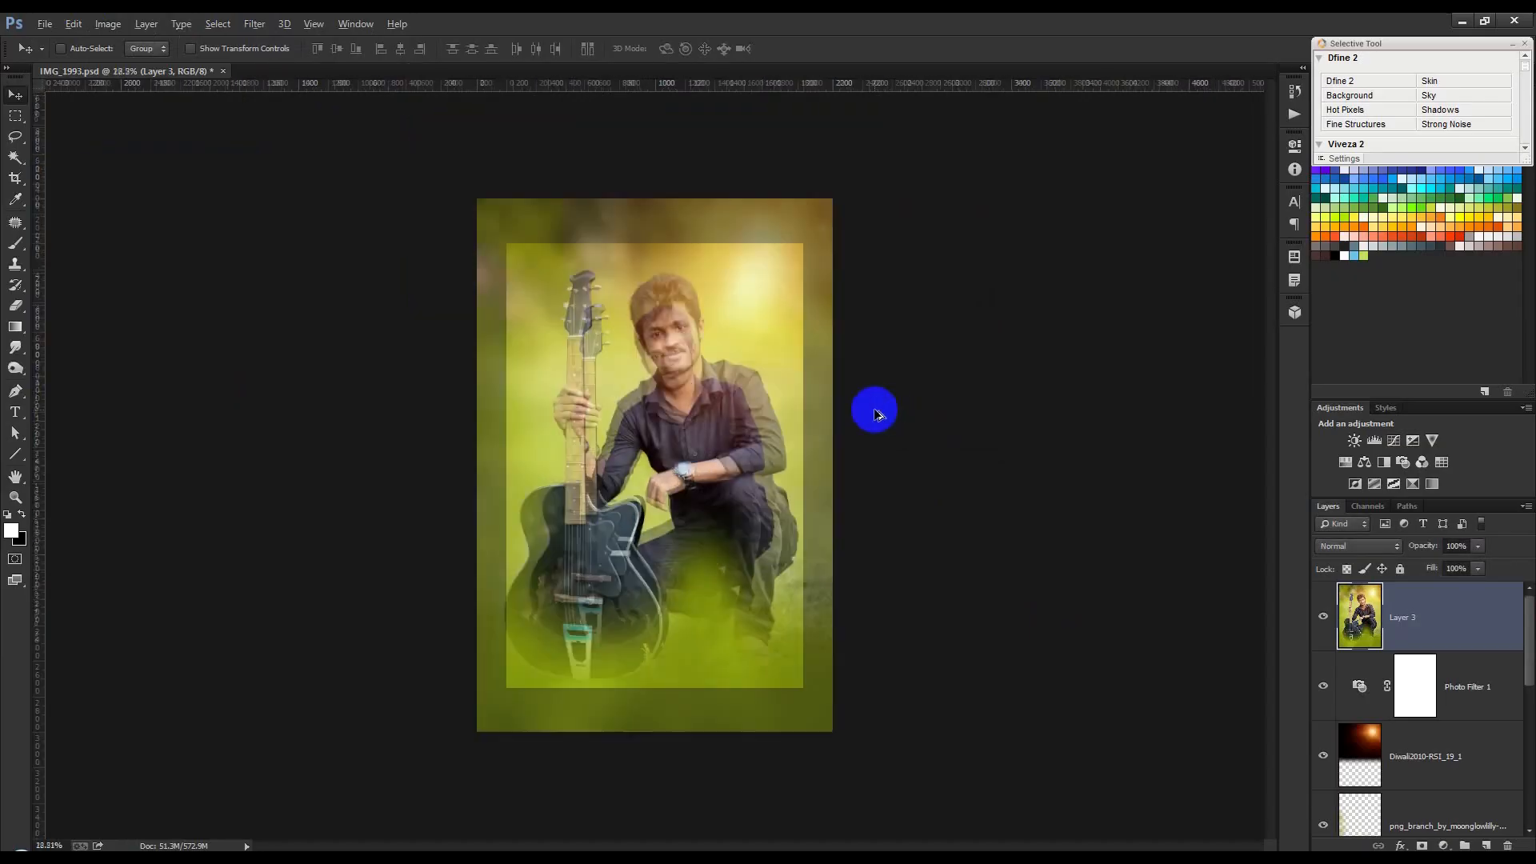
{"action": "key", "text": "ctrl+s"}
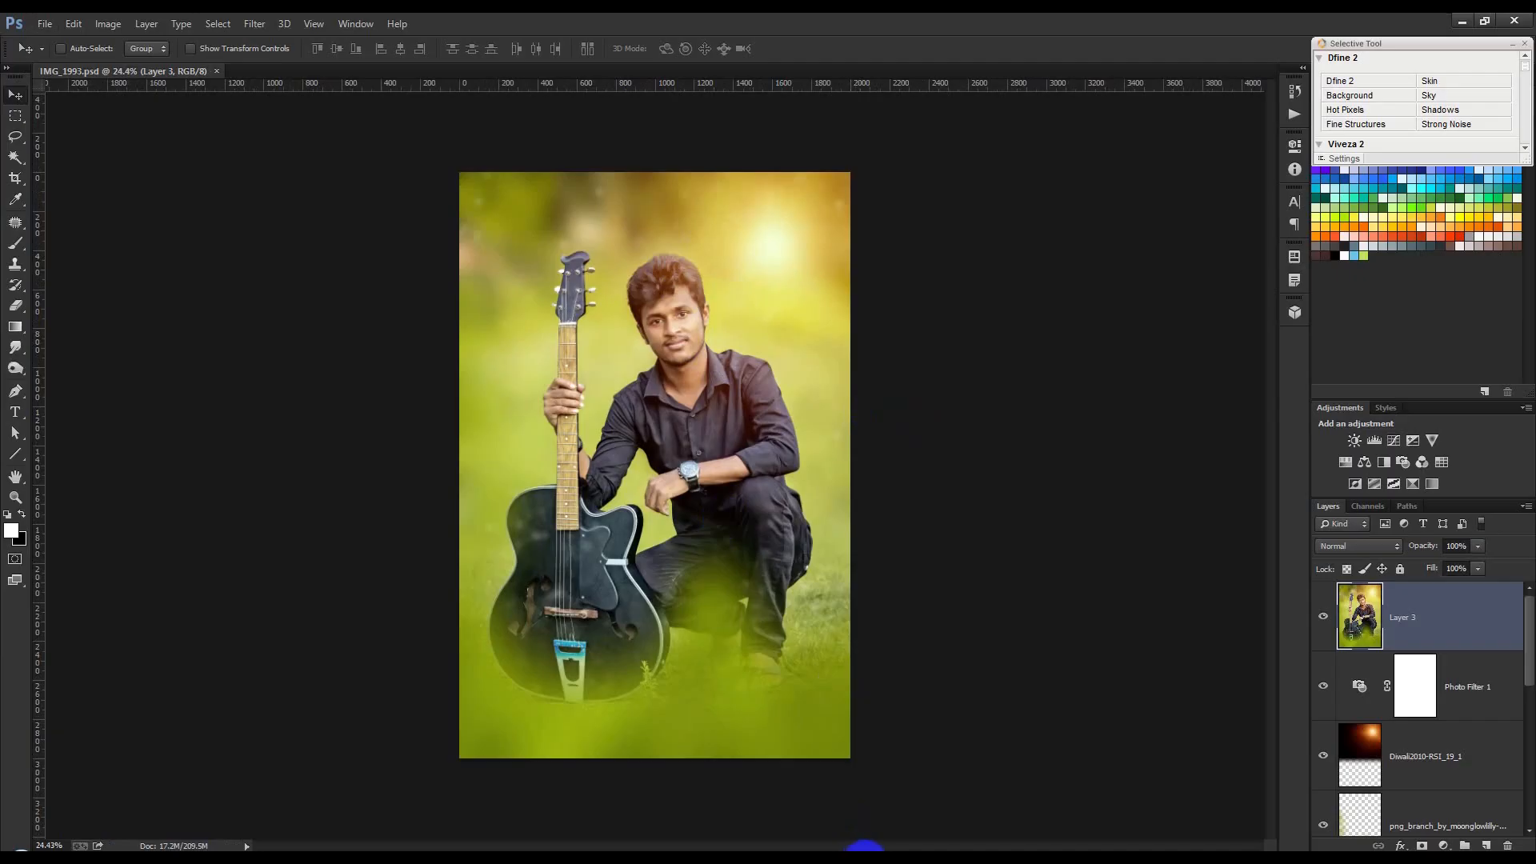
Step: Smooth the skin on the merged layer with the Portraiture filter, using the Smoothing: Normal preset
{"action": "key", "text": "ctrl+0"}
{"action": "key", "text": "m"}
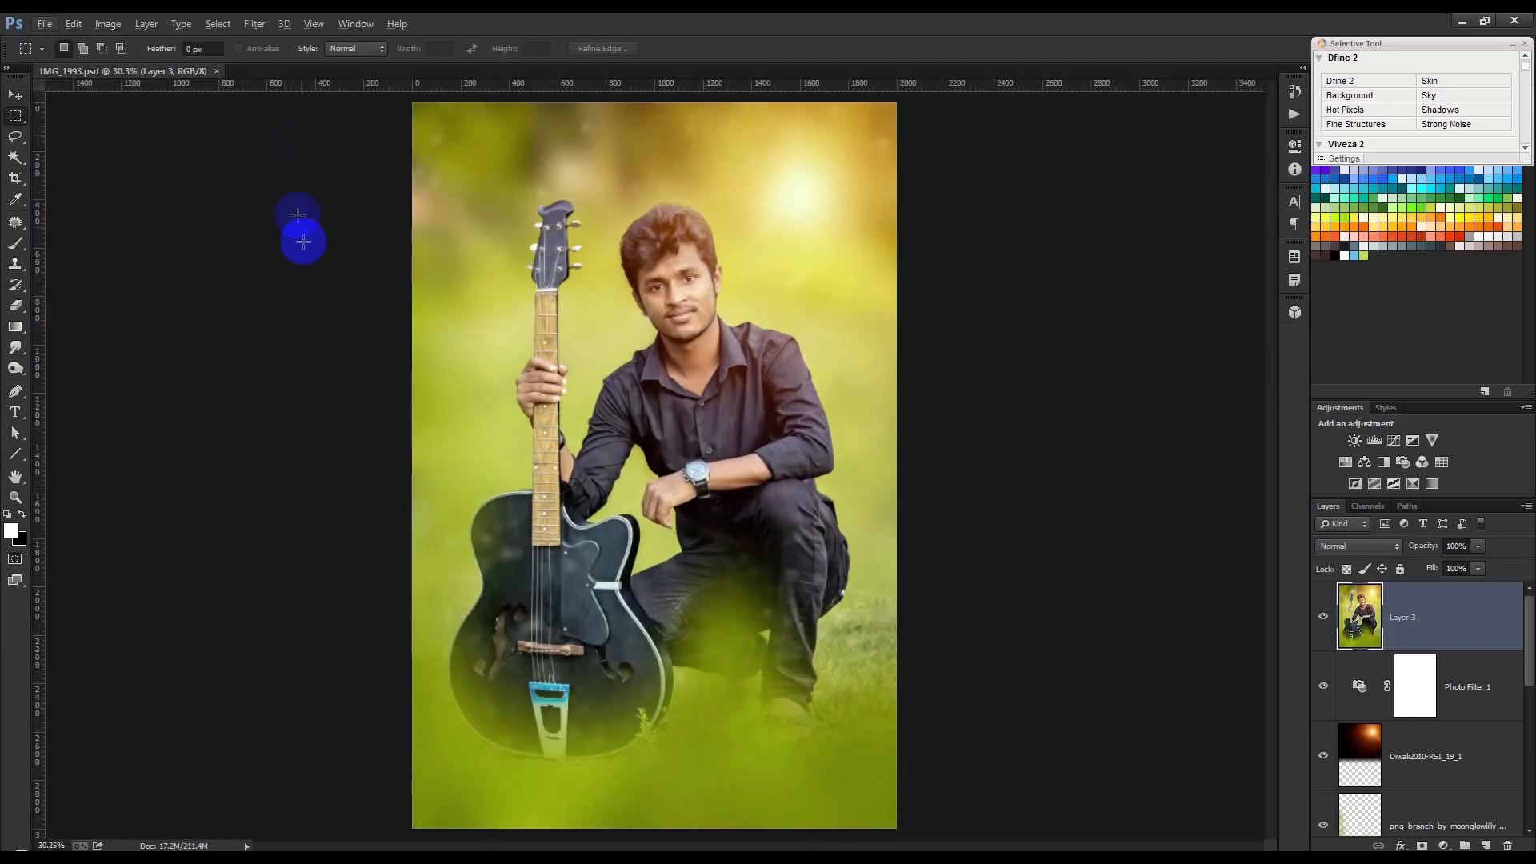
{"action": "left_click", "coordinate": [255, 24]}
{"action": "mouse_move", "coordinate": [302, 376]}
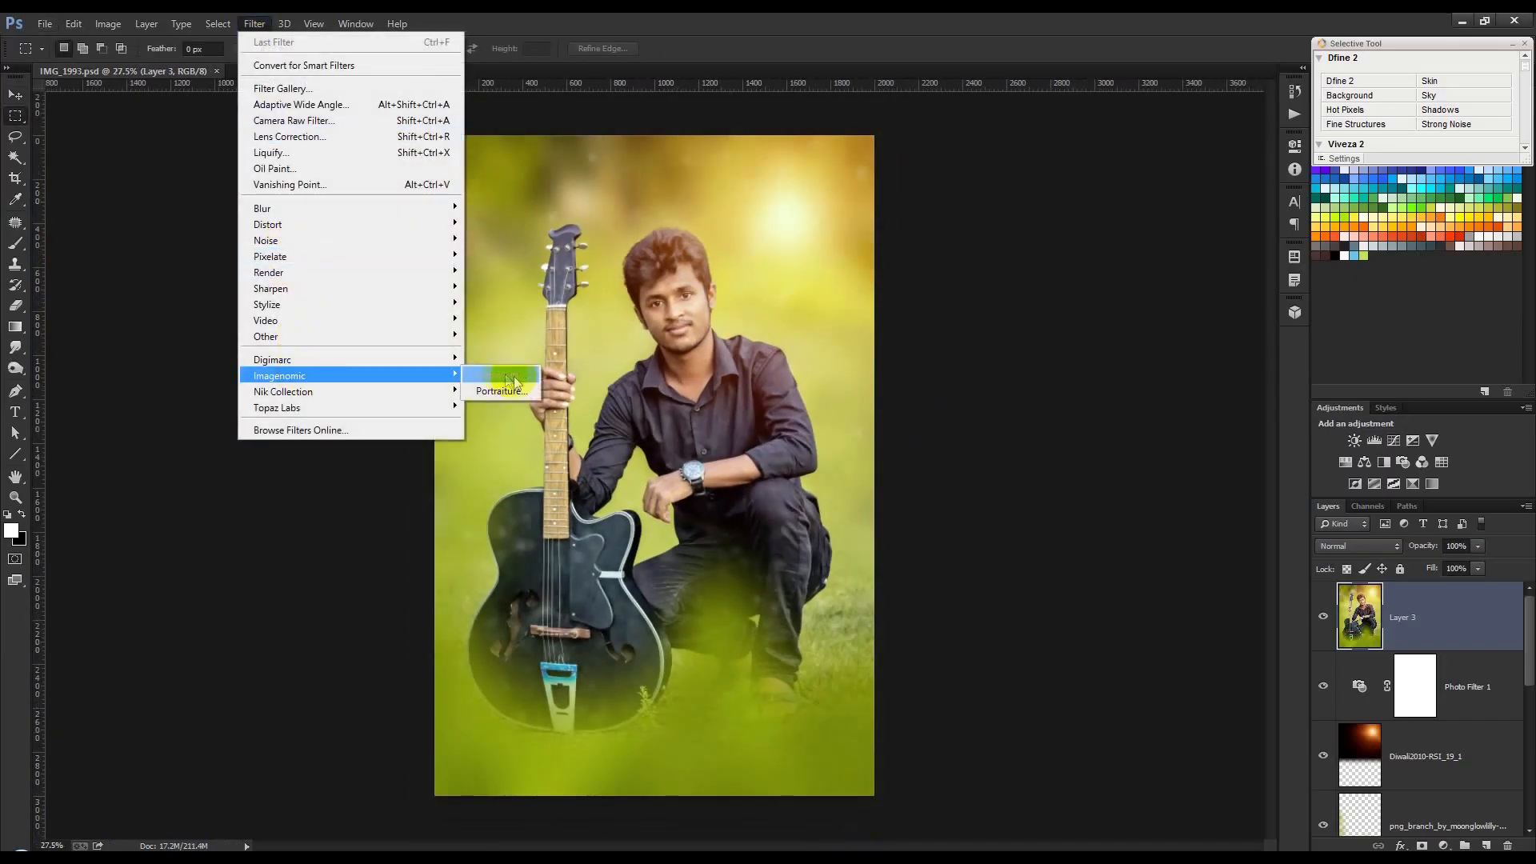
{"action": "left_click", "coordinate": [504, 388]}
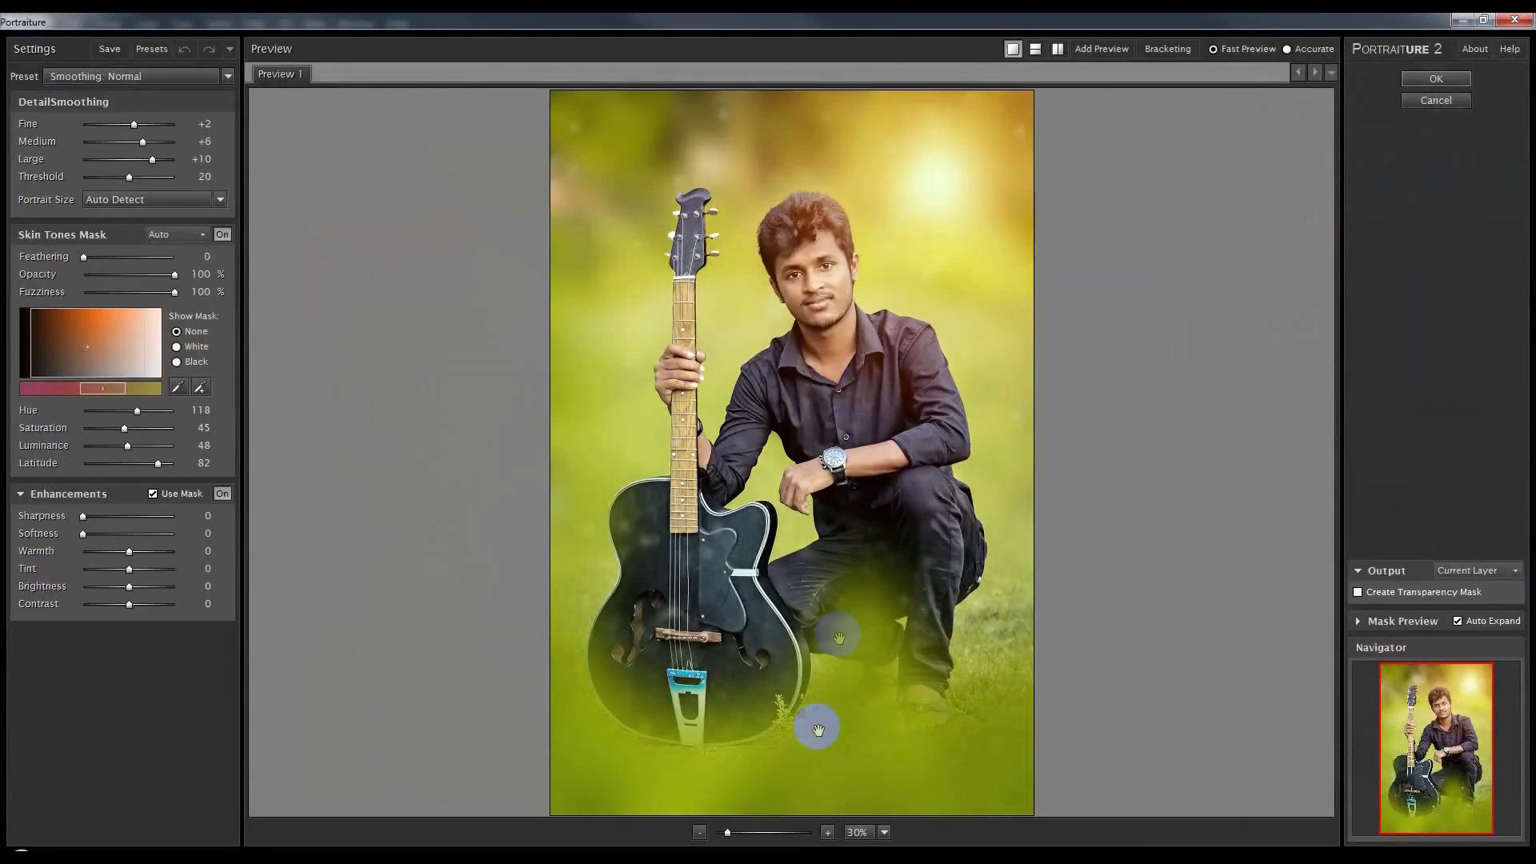
{"action": "left_click", "coordinate": [777, 833]}
{"action": "left_click_drag", "start_coordinate": [912, 294], "coordinate": [737, 774]}
{"action": "left_click_drag", "start_coordinate": [899, 199], "coordinate": [810, 627]}
{"action": "left_click_drag", "start_coordinate": [814, 500], "coordinate": [817, 630]}
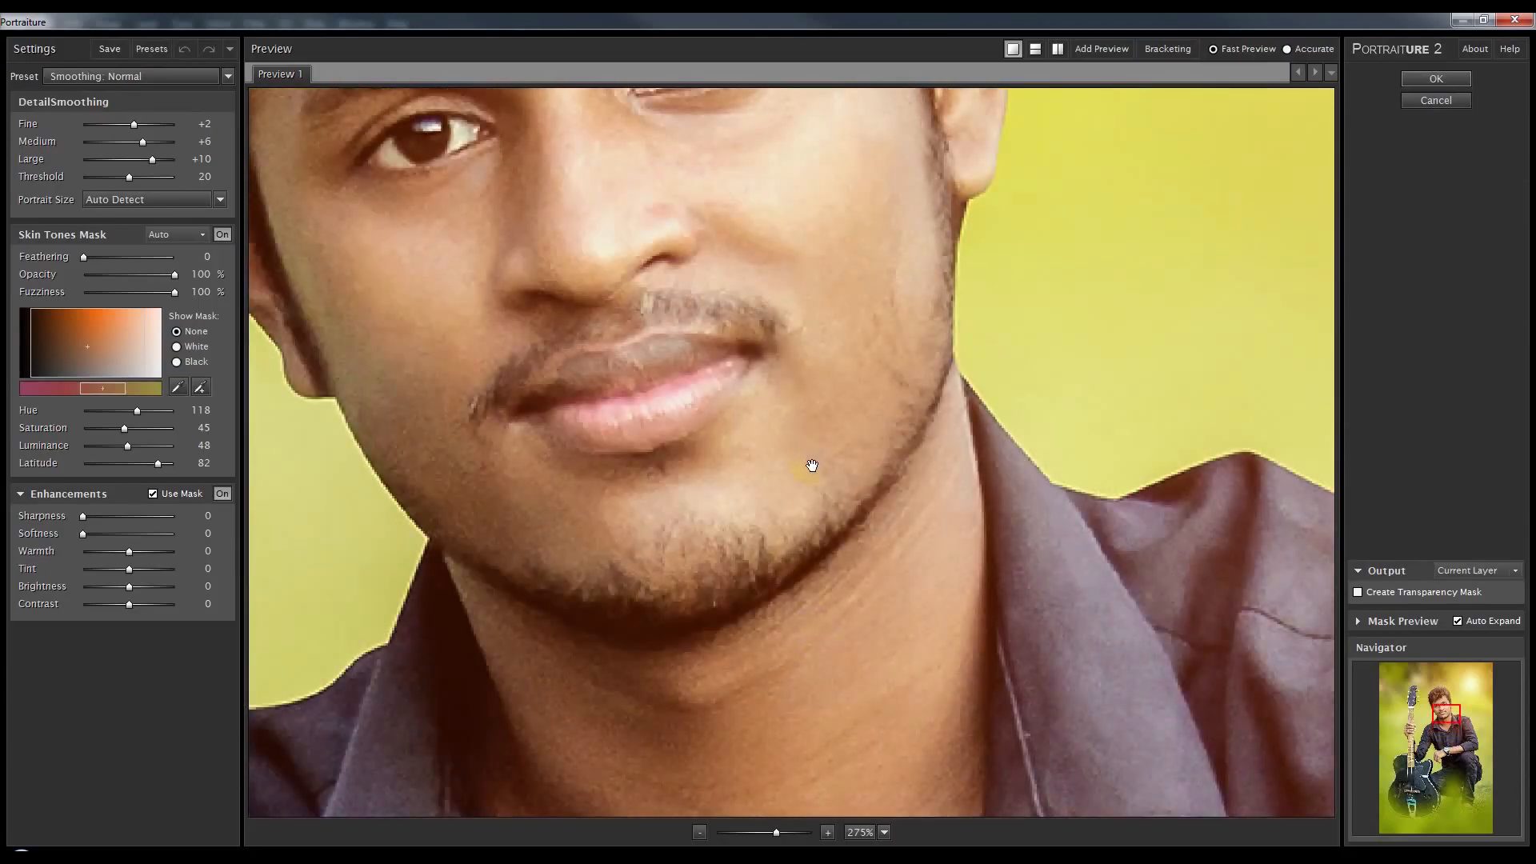
{"action": "left_click", "coordinate": [1436, 78]}
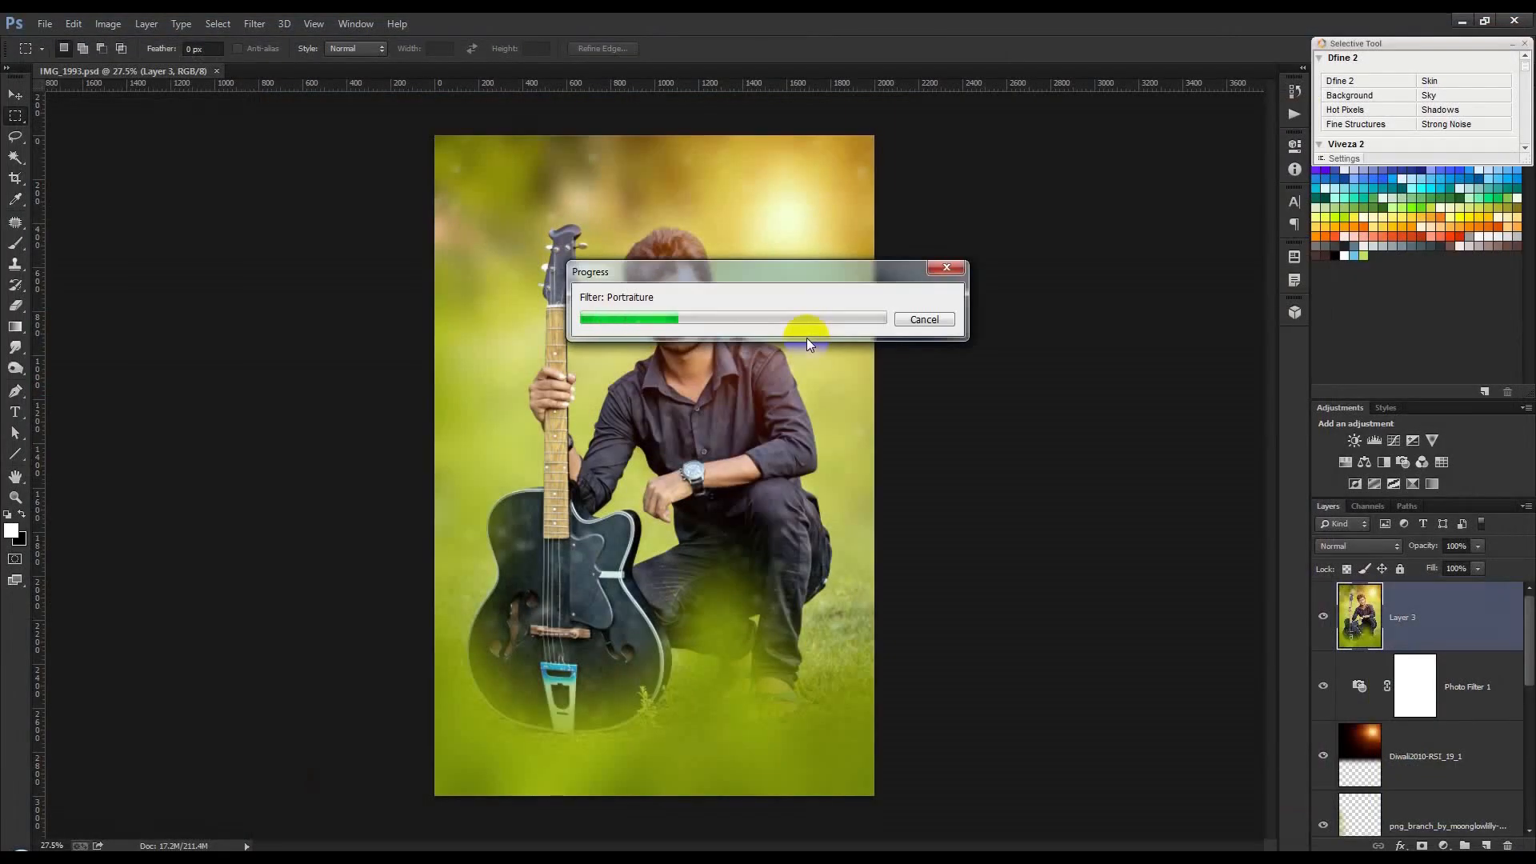
{"action": "scroll", "coordinate": [686, 282], "scroll_direction": "up", "scroll_amount": 6}
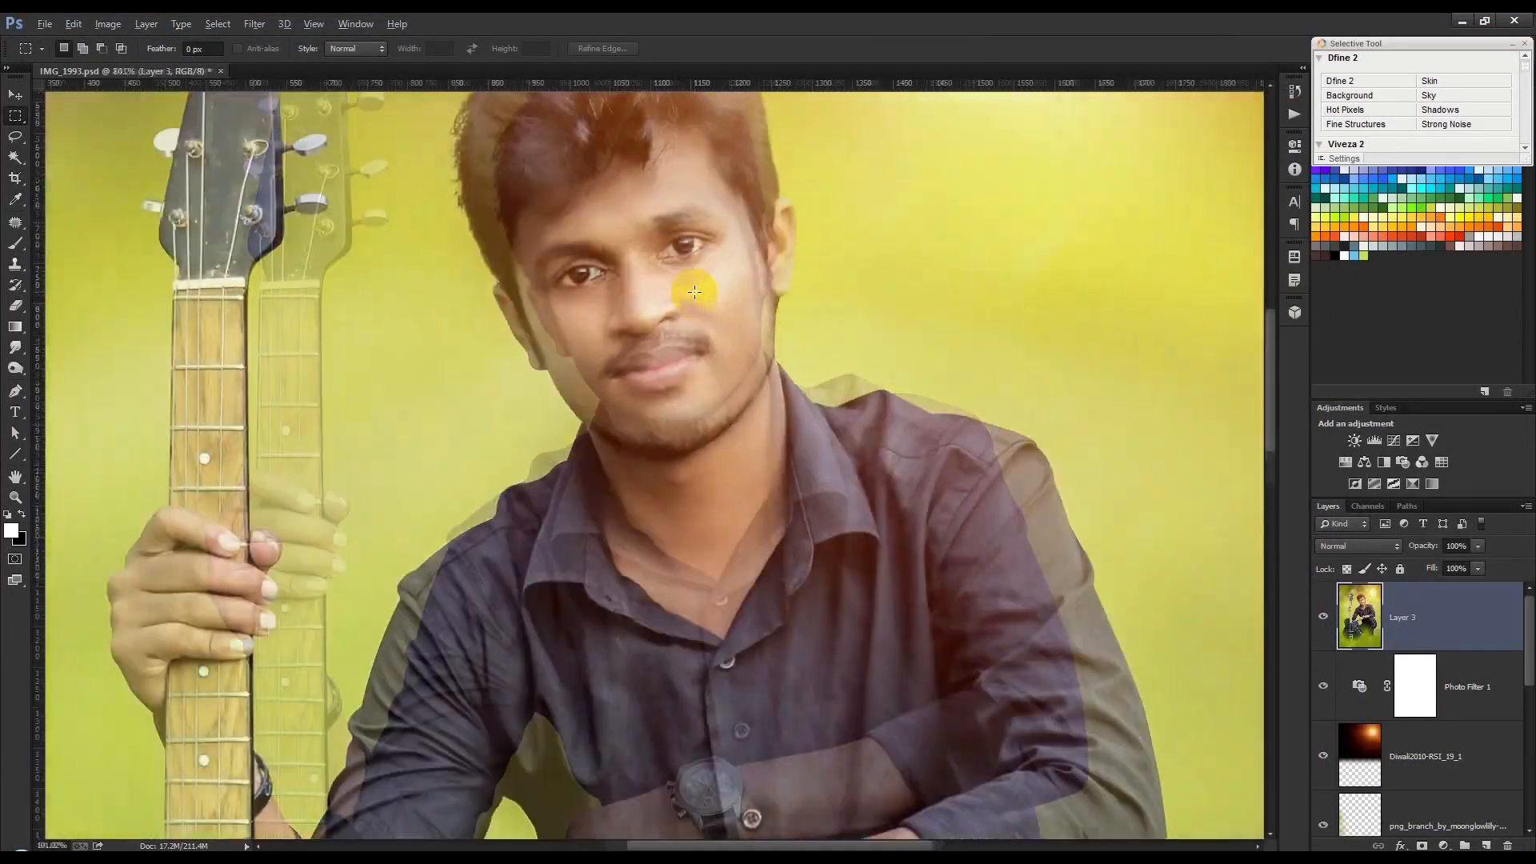
{"action": "scroll", "coordinate": [616, 356], "scroll_direction": "down", "scroll_amount": 6}
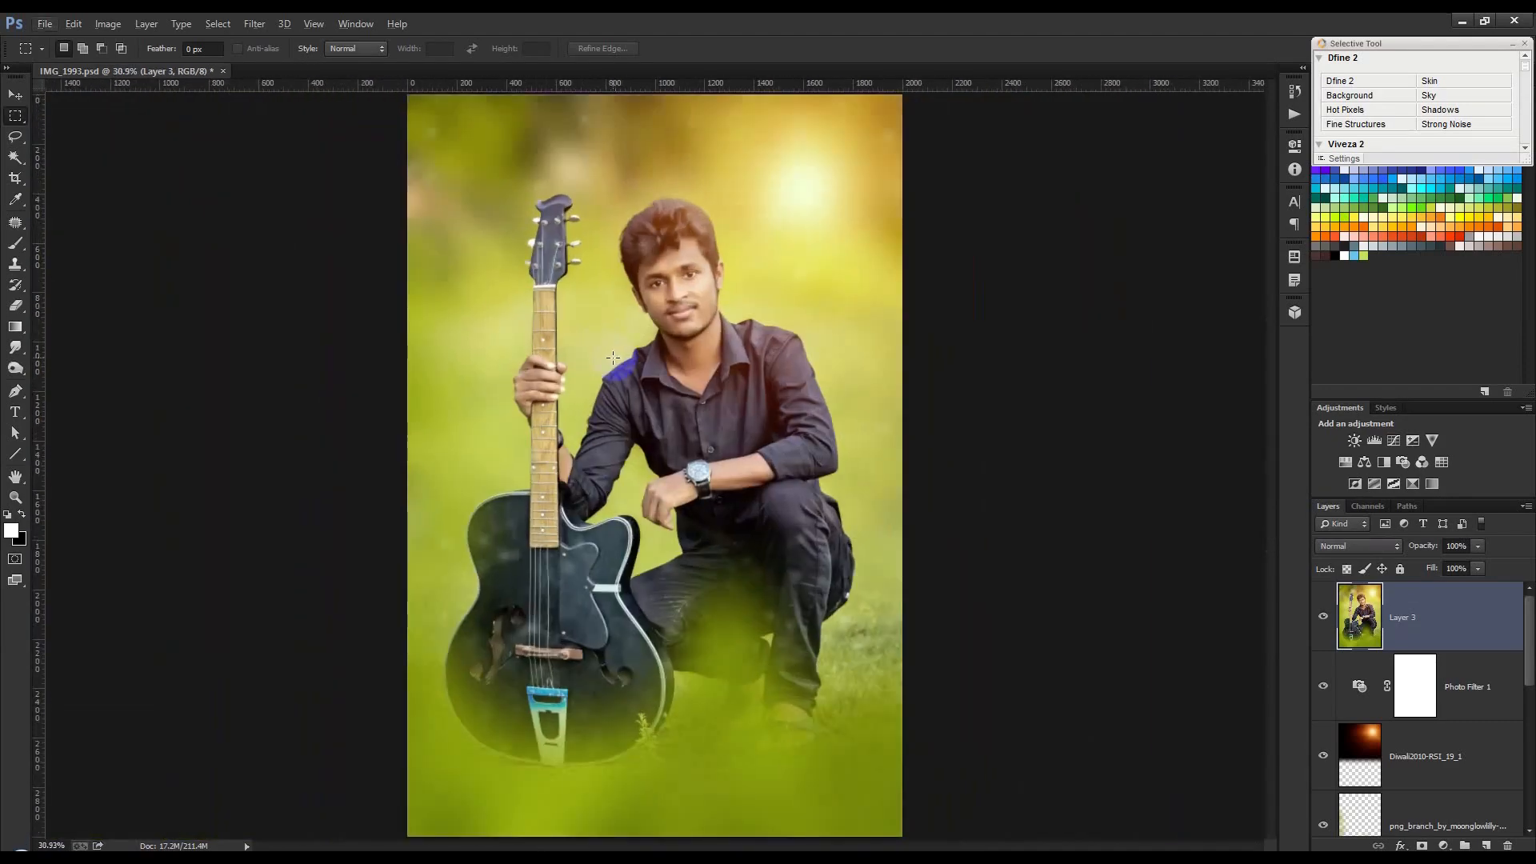
Step: Open the merged layer in the Nik Collection's Color Efex Pro 4 filter
{"action": "scroll", "coordinate": [613, 357], "scroll_direction": "down", "scroll_amount": 1}
{"action": "left_click", "coordinate": [260, 31]}
{"action": "mouse_move", "coordinate": [394, 387]}
{"action": "left_click", "coordinate": [502, 405]}
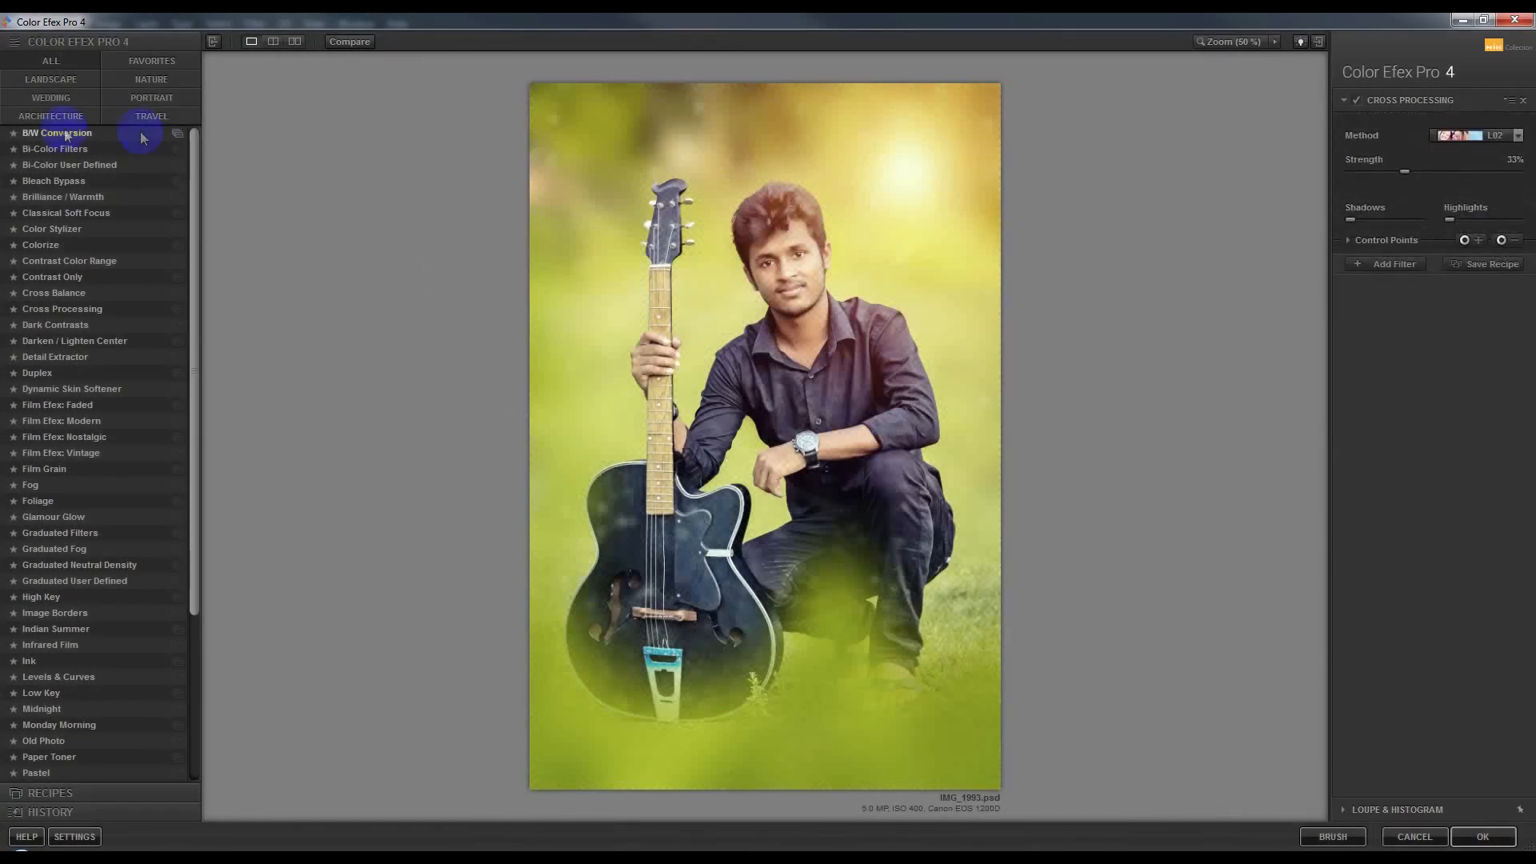
Step: Preview the B/W Conversion, Bi-Color Filters, Foliage, Color Stylizer and Colorize effects on the portrait
{"action": "left_click", "coordinate": [64, 134]}
{"action": "left_click", "coordinate": [63, 150]}
{"action": "left_click", "coordinate": [42, 502]}
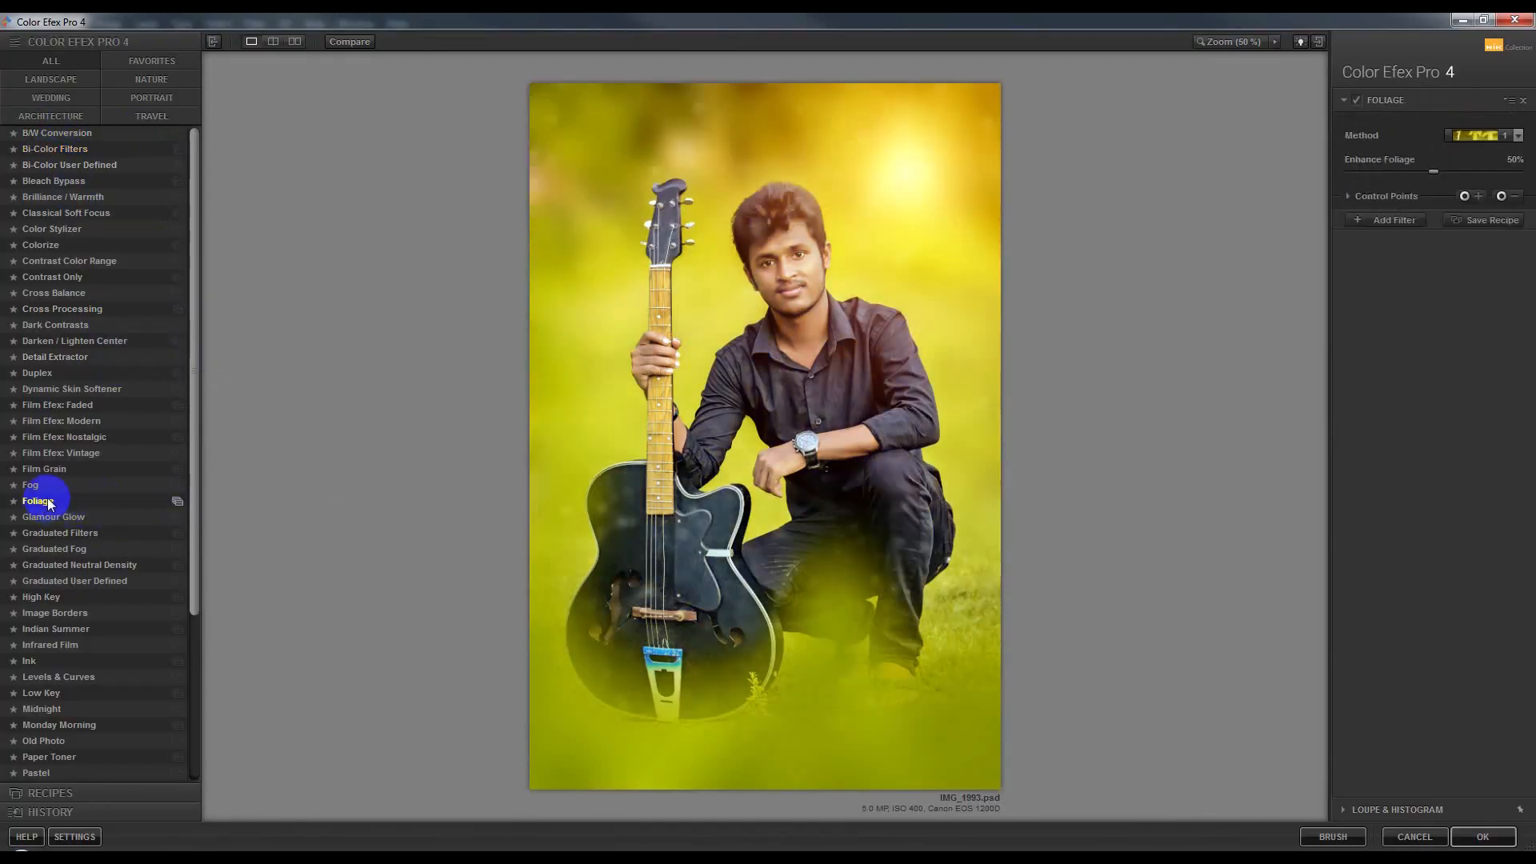
{"action": "left_click", "coordinate": [81, 210]}
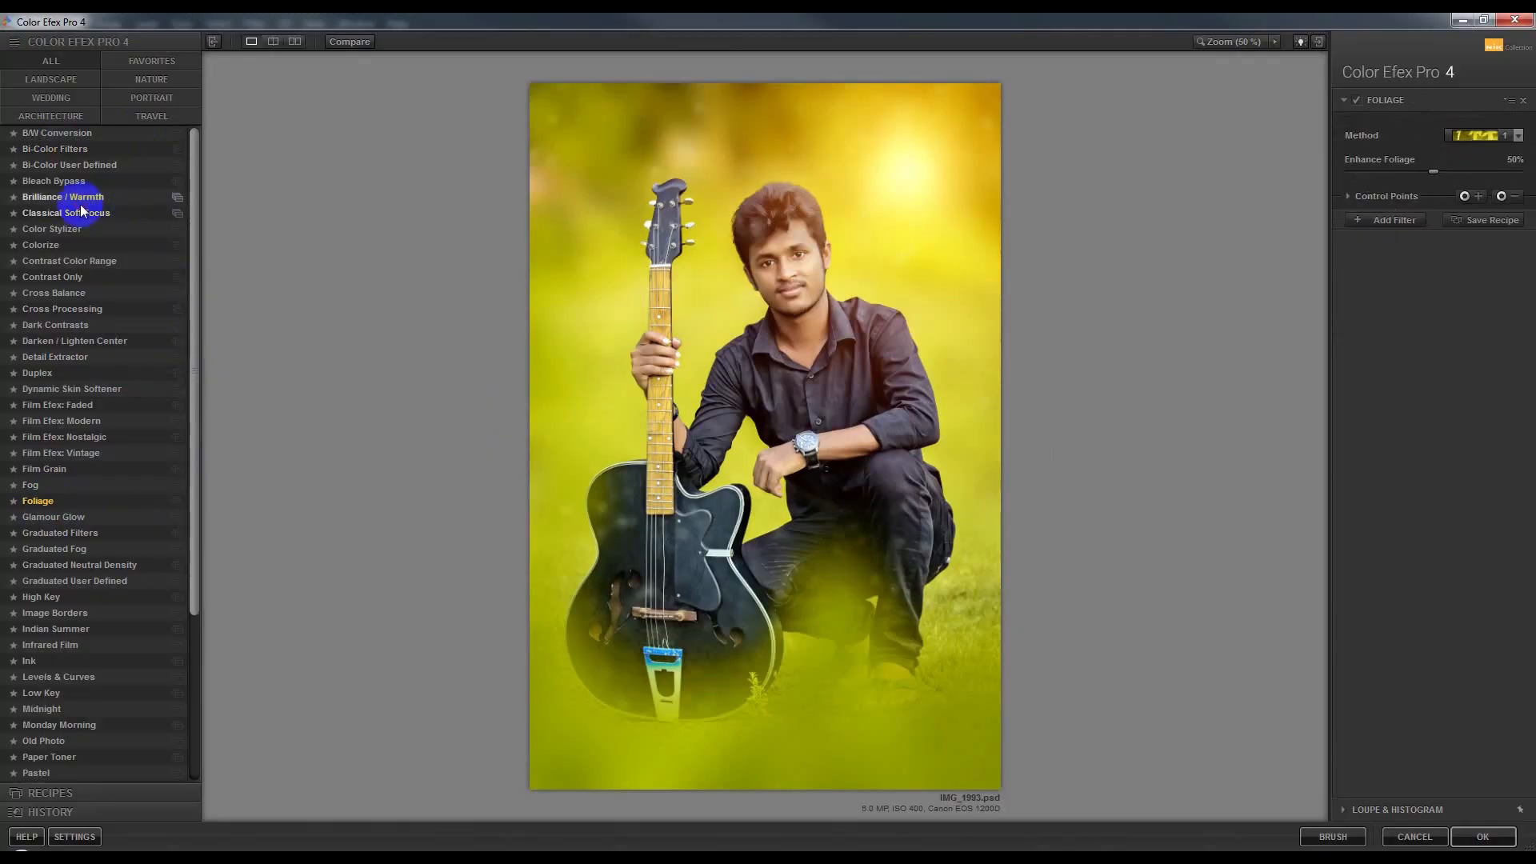
{"action": "left_click", "coordinate": [53, 229]}
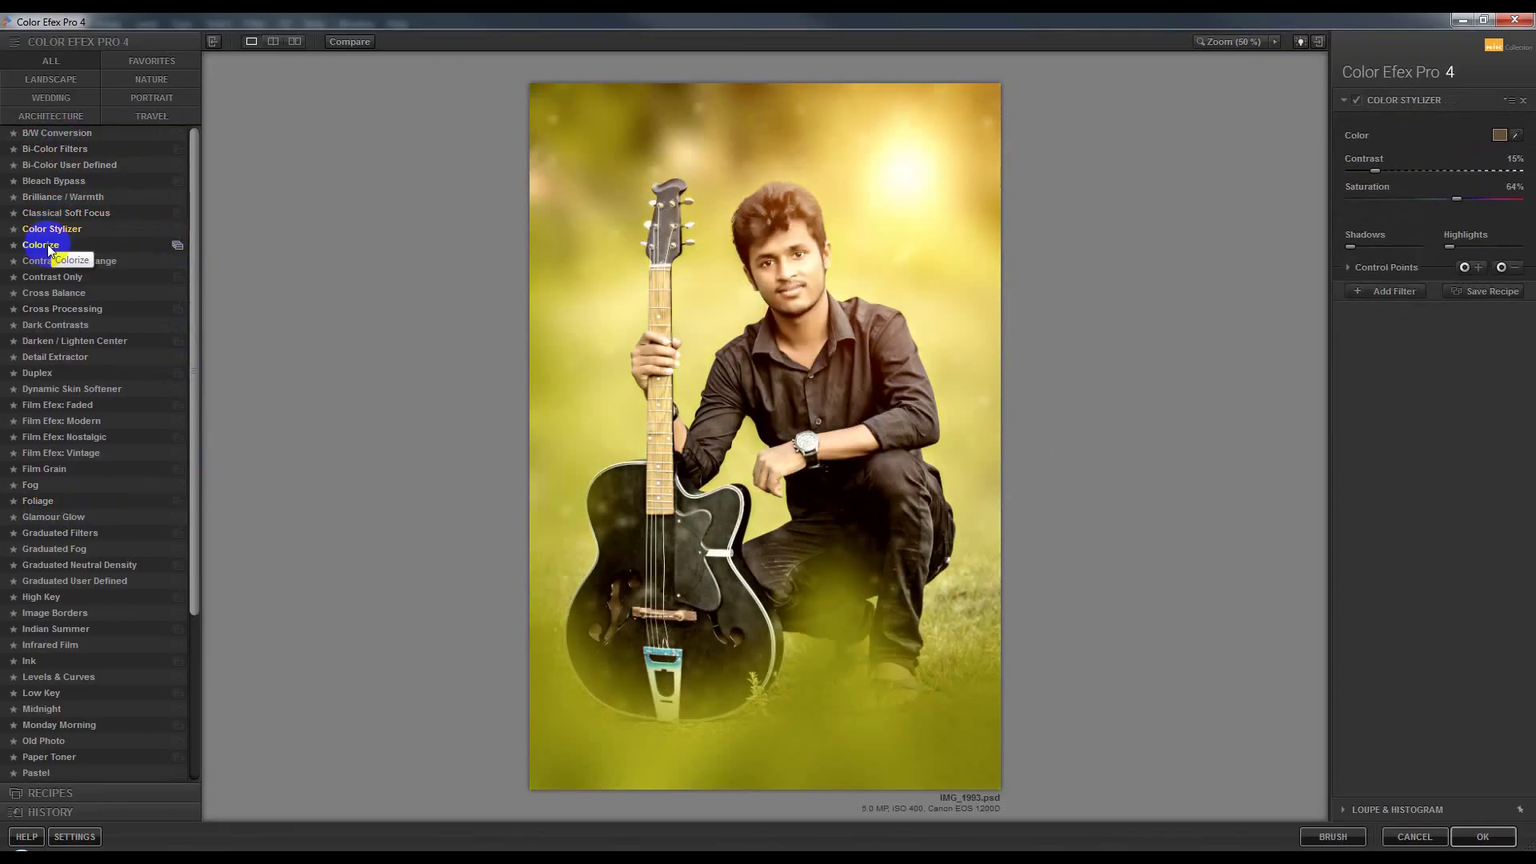
{"action": "left_click", "coordinate": [49, 247]}
Step: Preview the Contrast Color Range, Contrast Only, Cross Balance, Cross Processing, Dark Contrasts and Darken / Lighten Center effects
{"action": "left_click", "coordinate": [60, 262]}
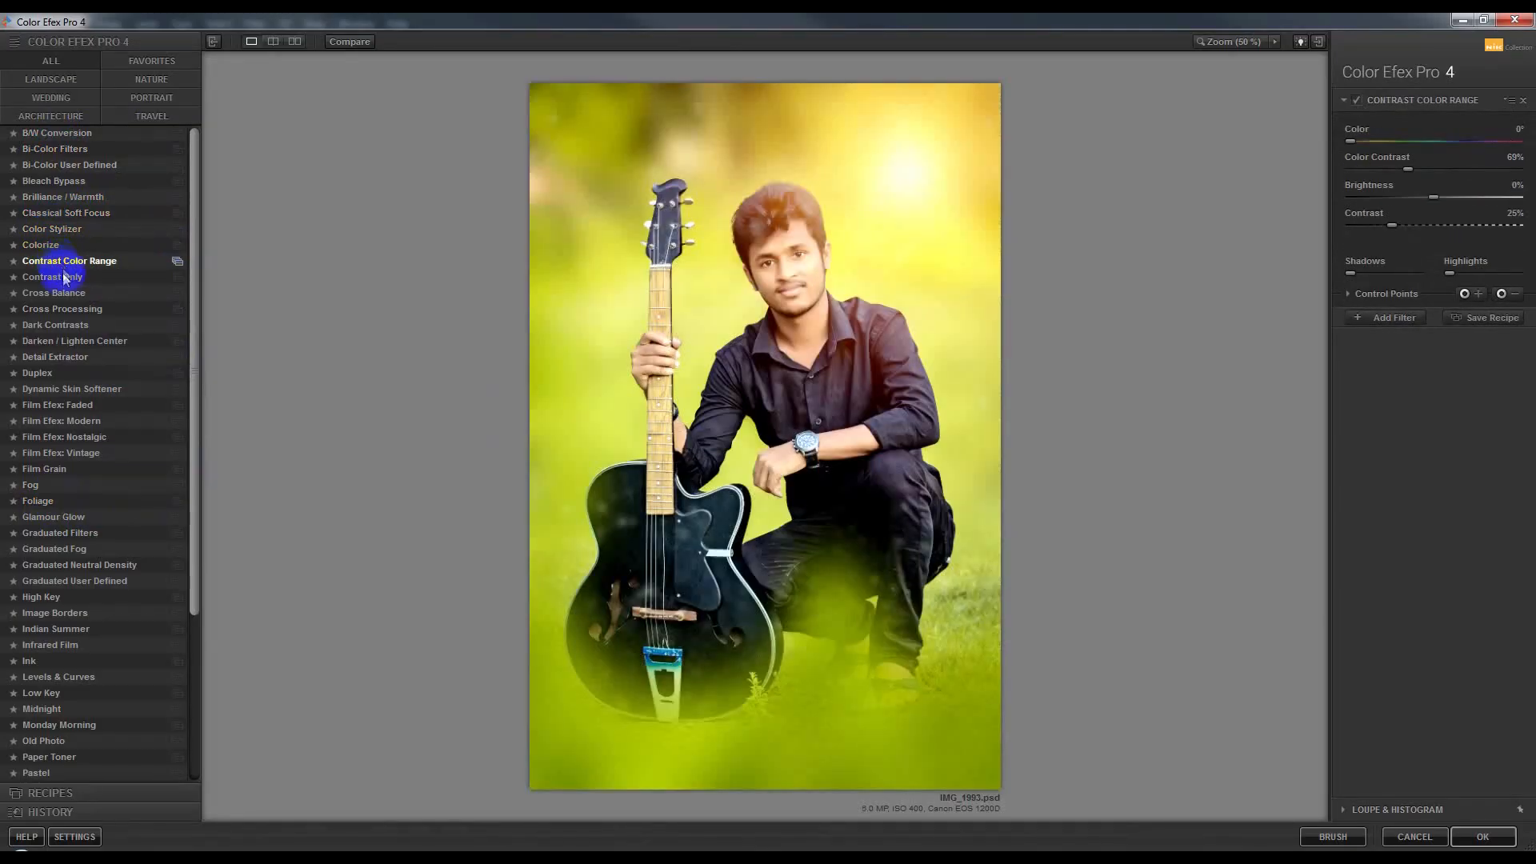
{"action": "left_click", "coordinate": [64, 280]}
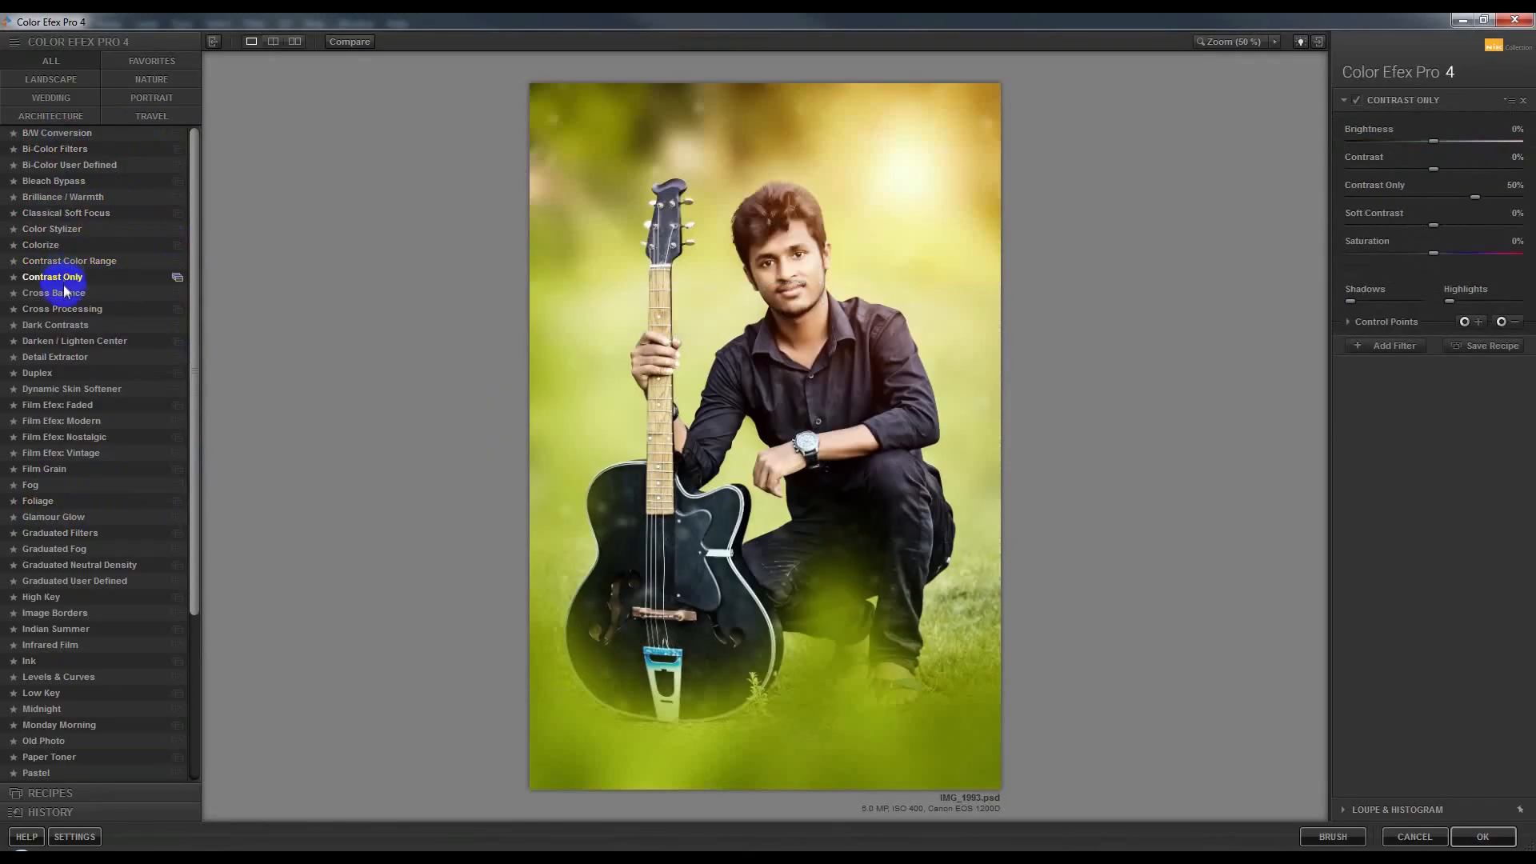
{"action": "left_click", "coordinate": [60, 293]}
{"action": "left_click", "coordinate": [64, 311]}
{"action": "left_click", "coordinate": [69, 321]}
{"action": "left_click", "coordinate": [60, 340]}
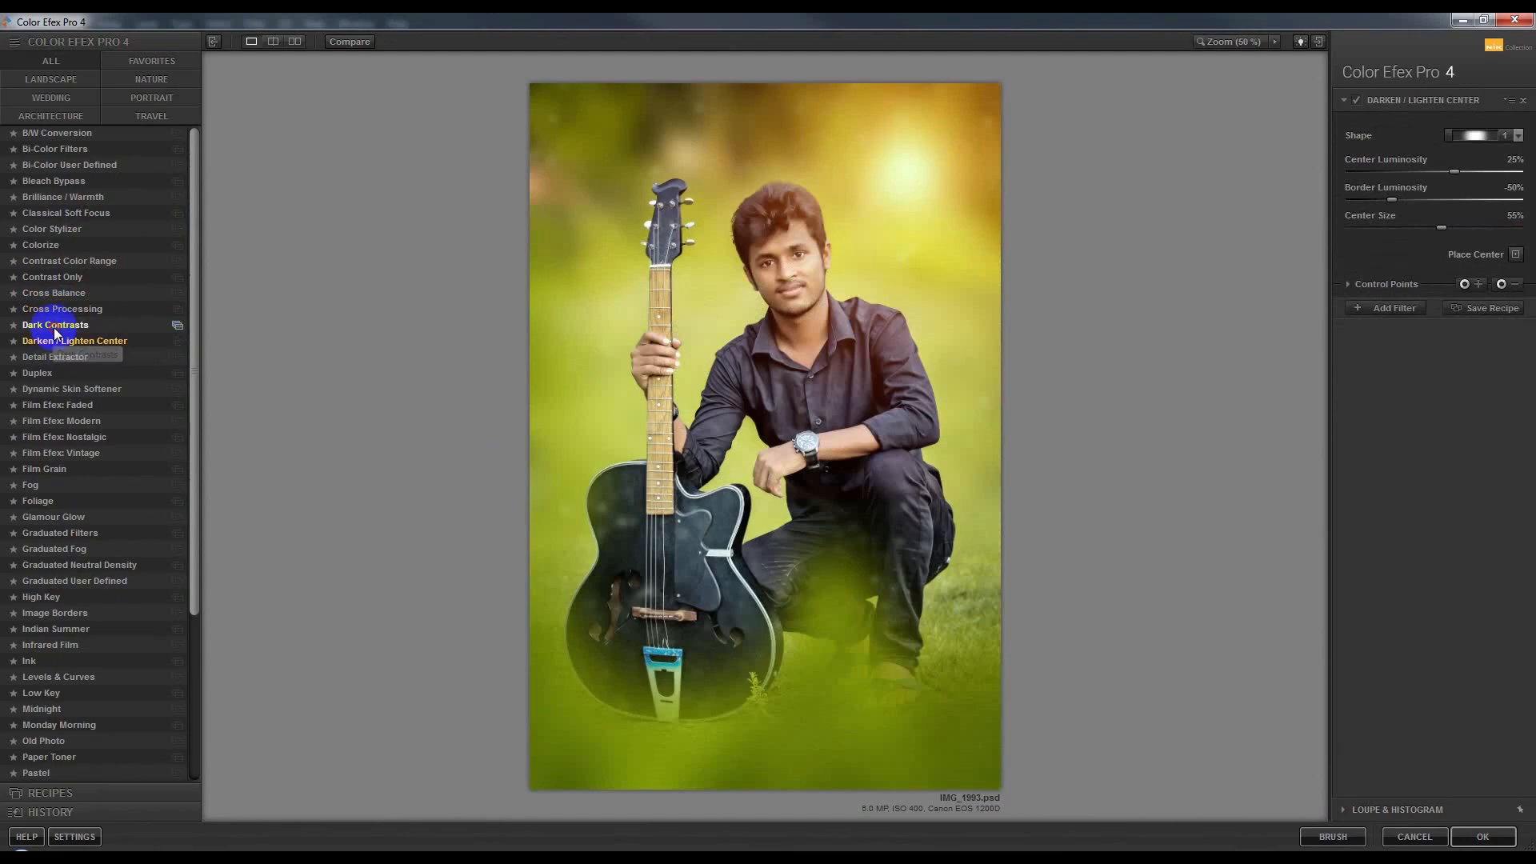
Step: Compare Dark Contrasts with Darken / Lighten Center, toggling the Darken / Lighten Center effect off and on
{"action": "left_click", "coordinate": [56, 326]}
{"action": "left_click", "coordinate": [59, 342]}
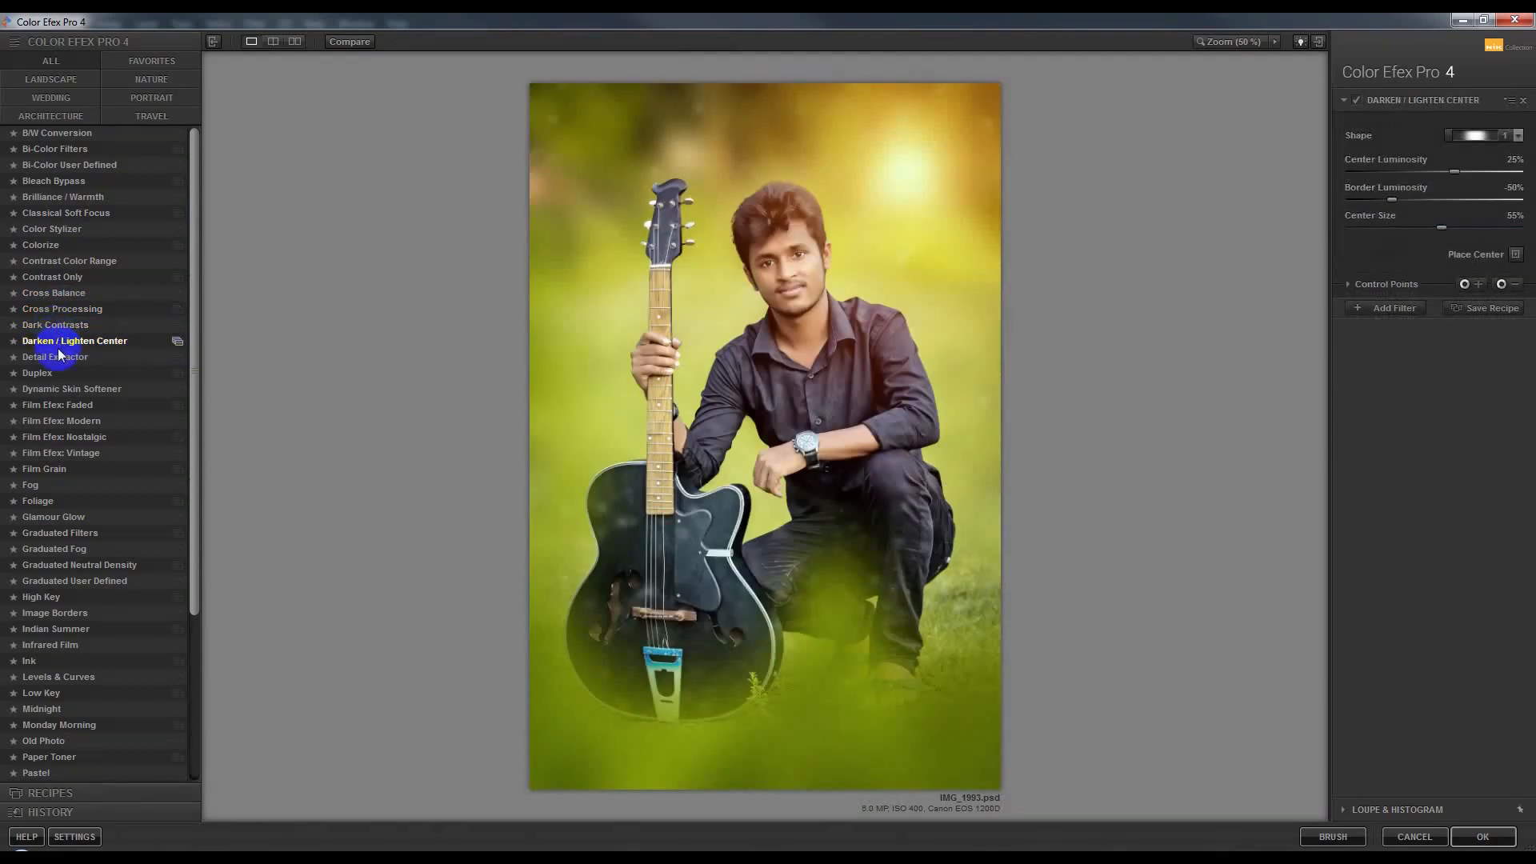
{"action": "left_click", "coordinate": [1360, 103]}
{"action": "left_click", "coordinate": [1360, 104]}
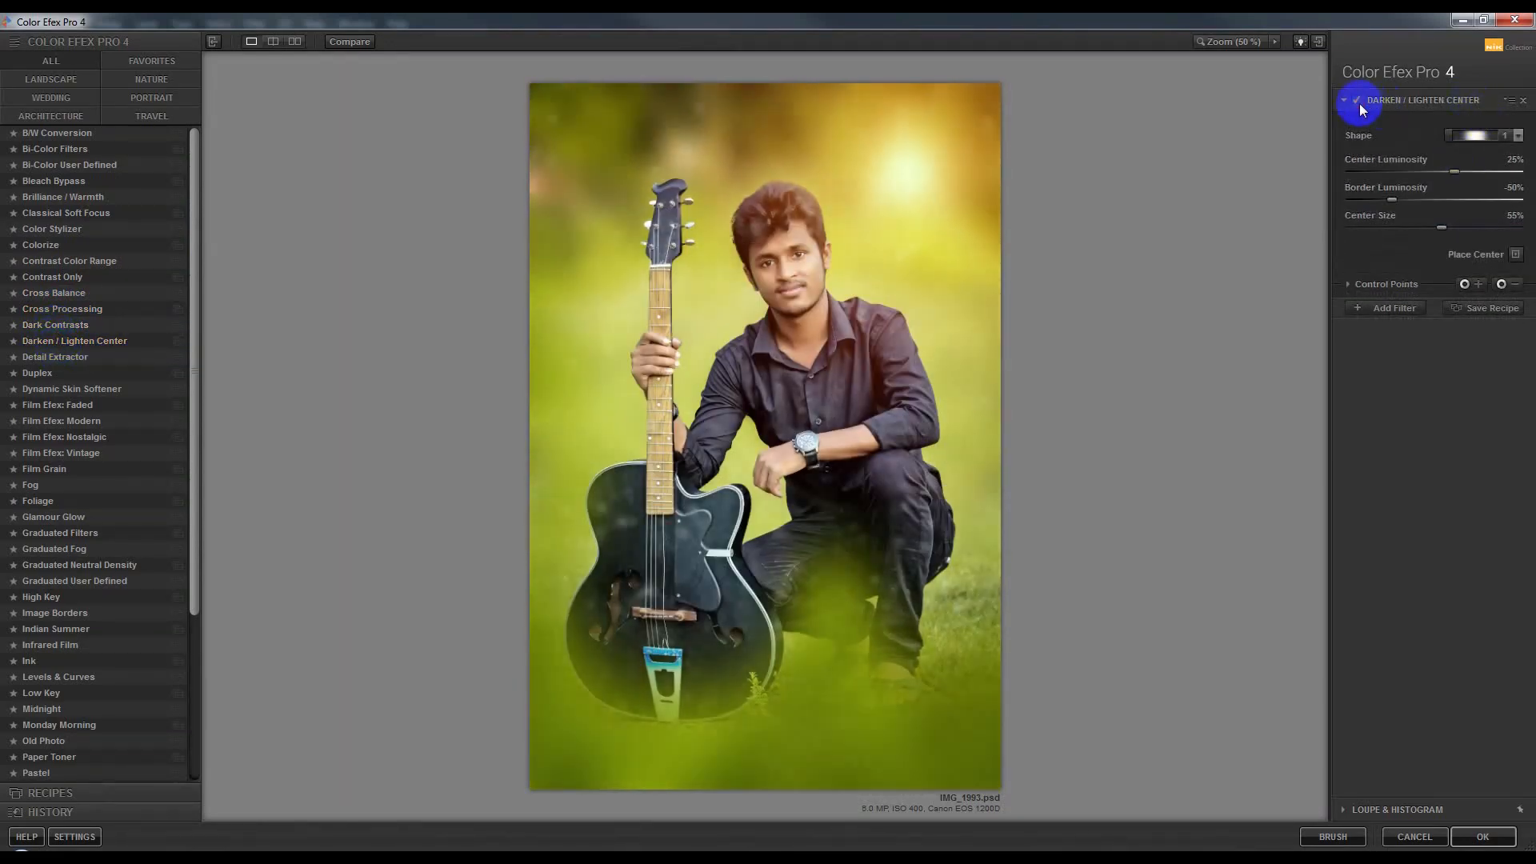
{"action": "left_click", "coordinate": [1360, 104]}
{"action": "left_click", "coordinate": [1360, 103]}
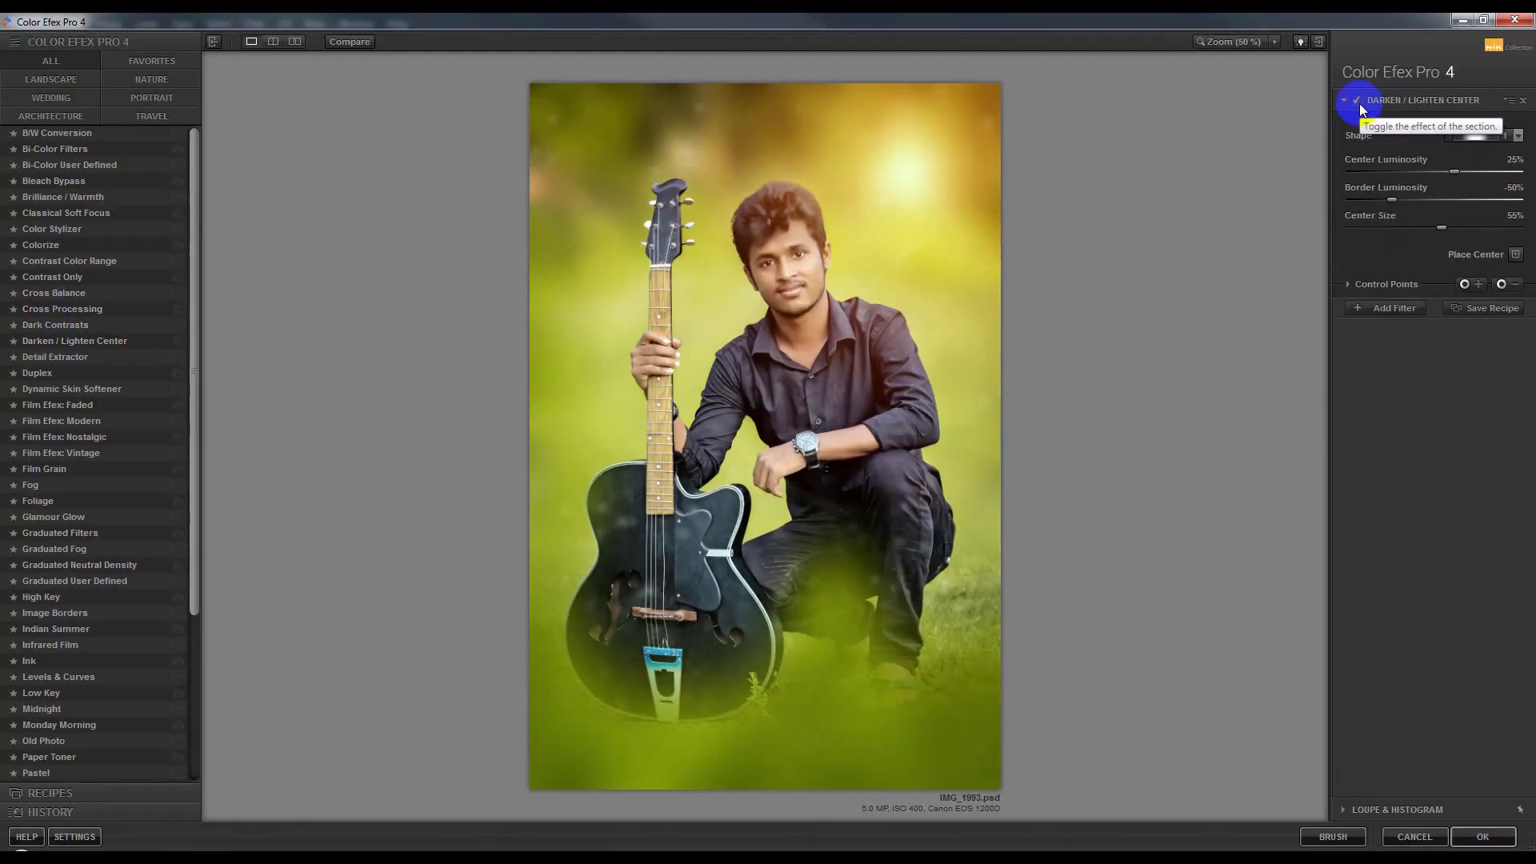
Step: Preview Foliage, Colorize, Contrast Color Range, Contrast Only, Cross Balance and Detail Extractor on the portrait
{"action": "left_click", "coordinate": [44, 502]}
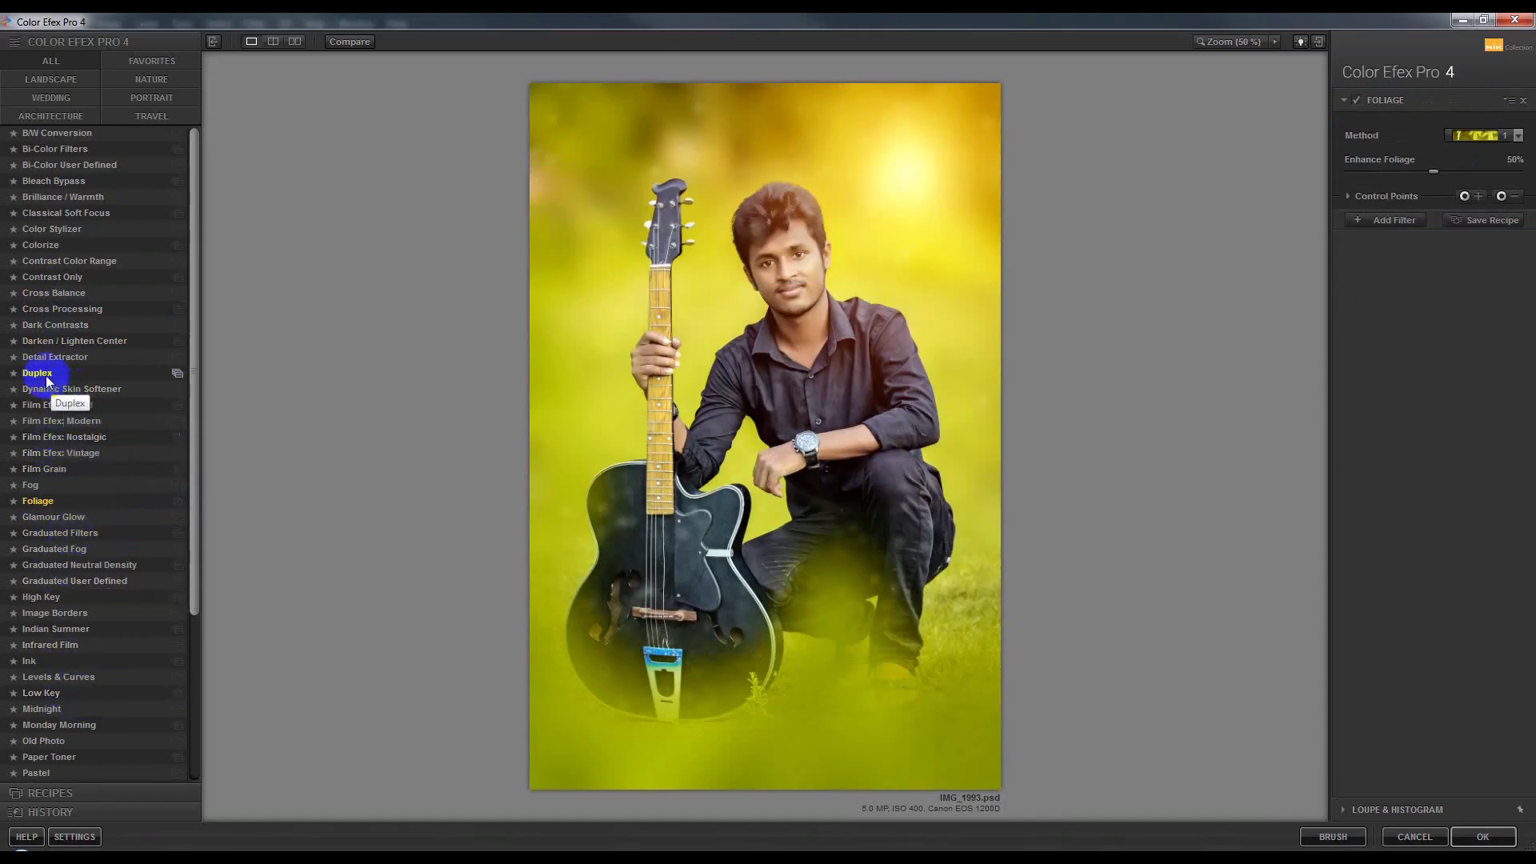
{"action": "left_click", "coordinate": [50, 246]}
{"action": "left_click", "coordinate": [48, 260]}
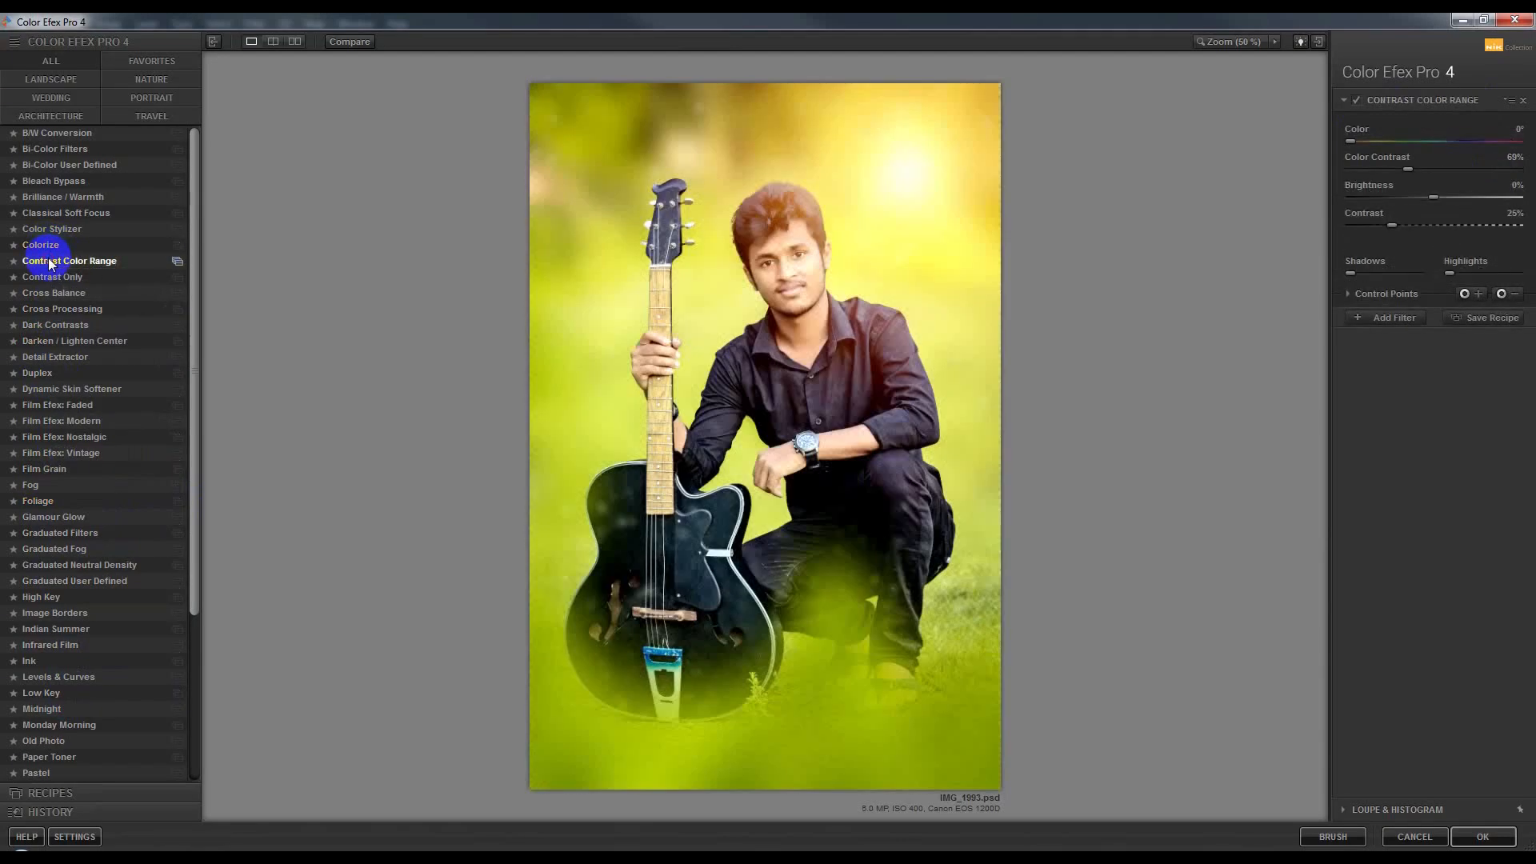
{"action": "left_click", "coordinate": [53, 277]}
{"action": "left_click", "coordinate": [53, 292]}
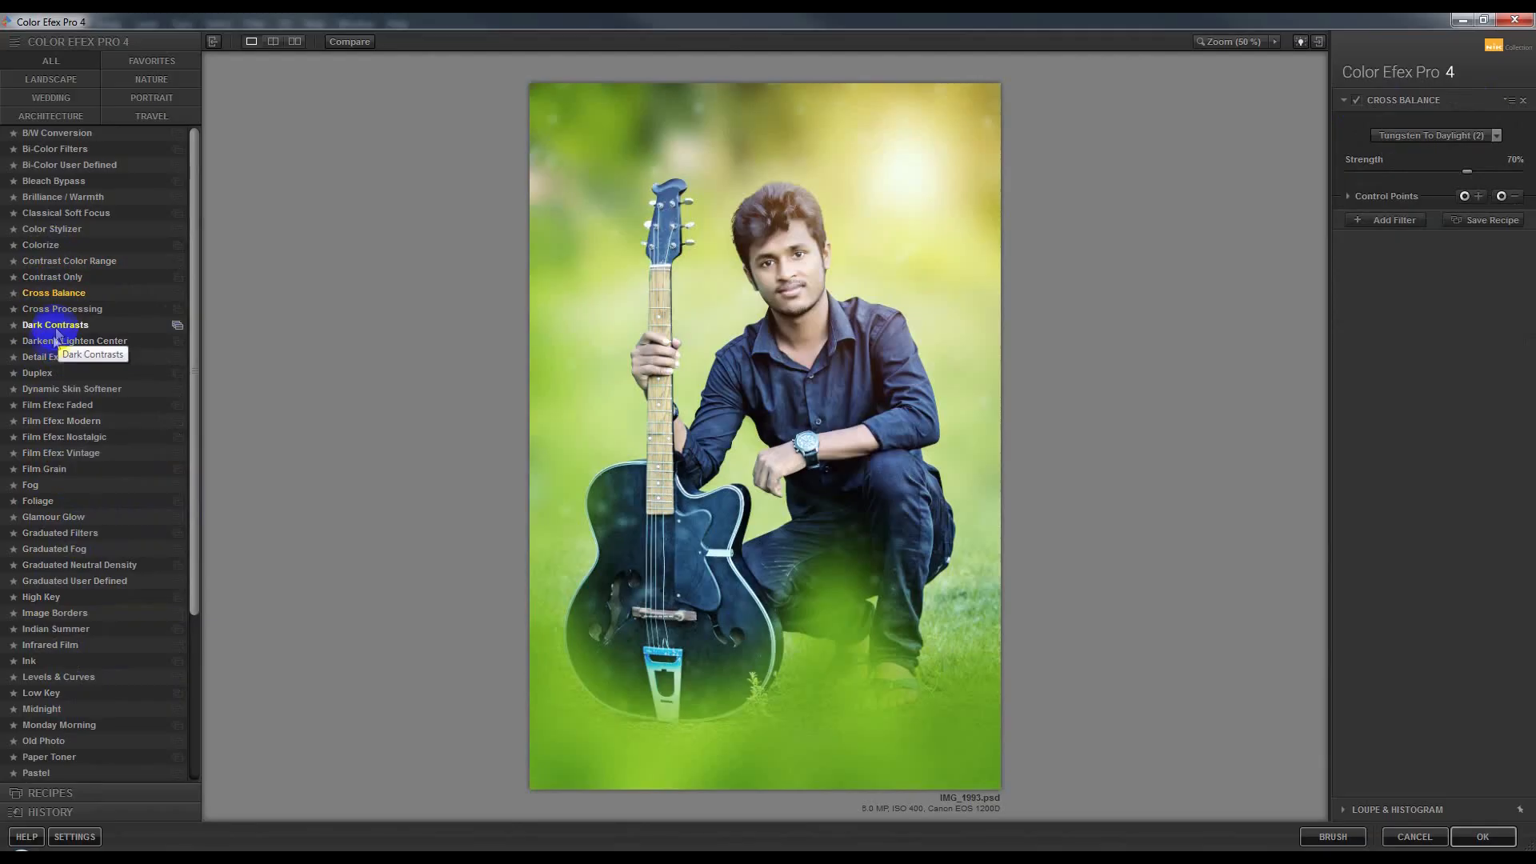
{"action": "left_click", "coordinate": [48, 358]}
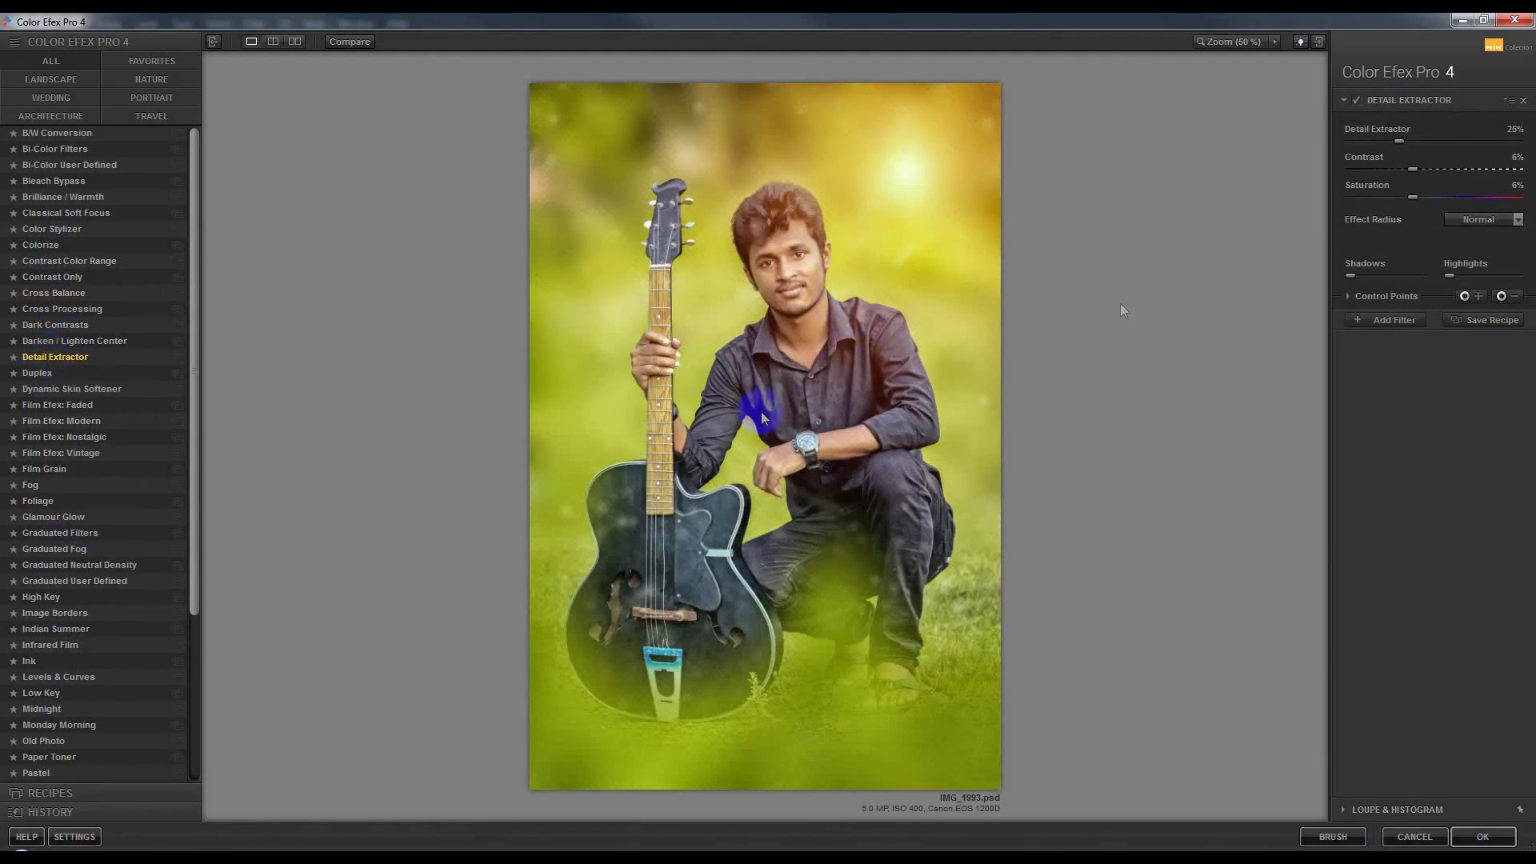
Step: Apply the Foliage filter with Enhance Foliage set to 12% and add an empty filter slot below it
{"action": "left_click", "coordinate": [70, 504]}
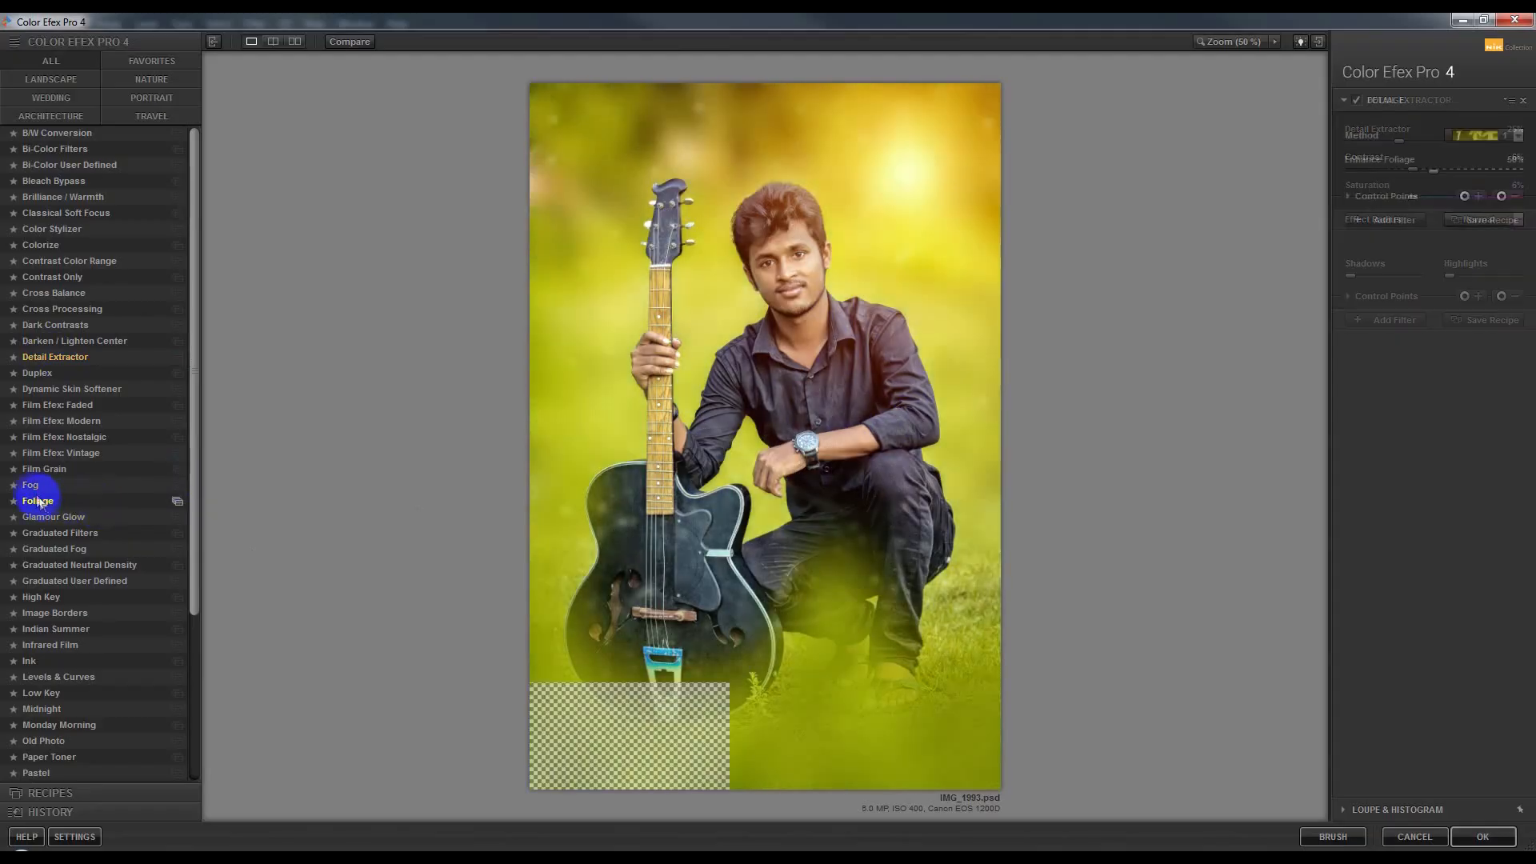
{"action": "left_click_drag", "start_coordinate": [1384, 178], "coordinate": [1373, 175]}
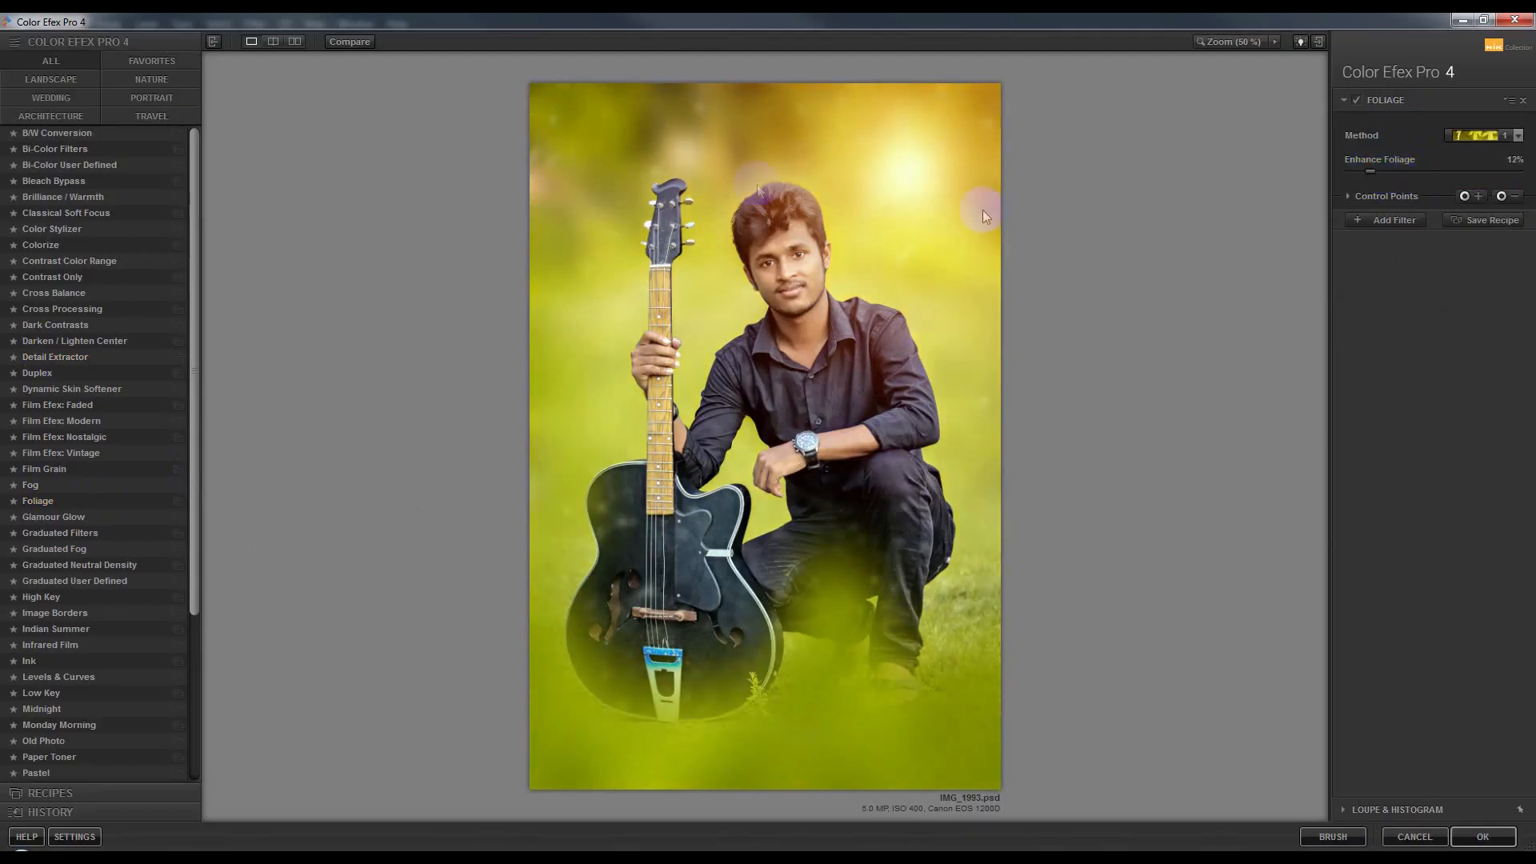
{"action": "left_click", "coordinate": [1430, 221]}
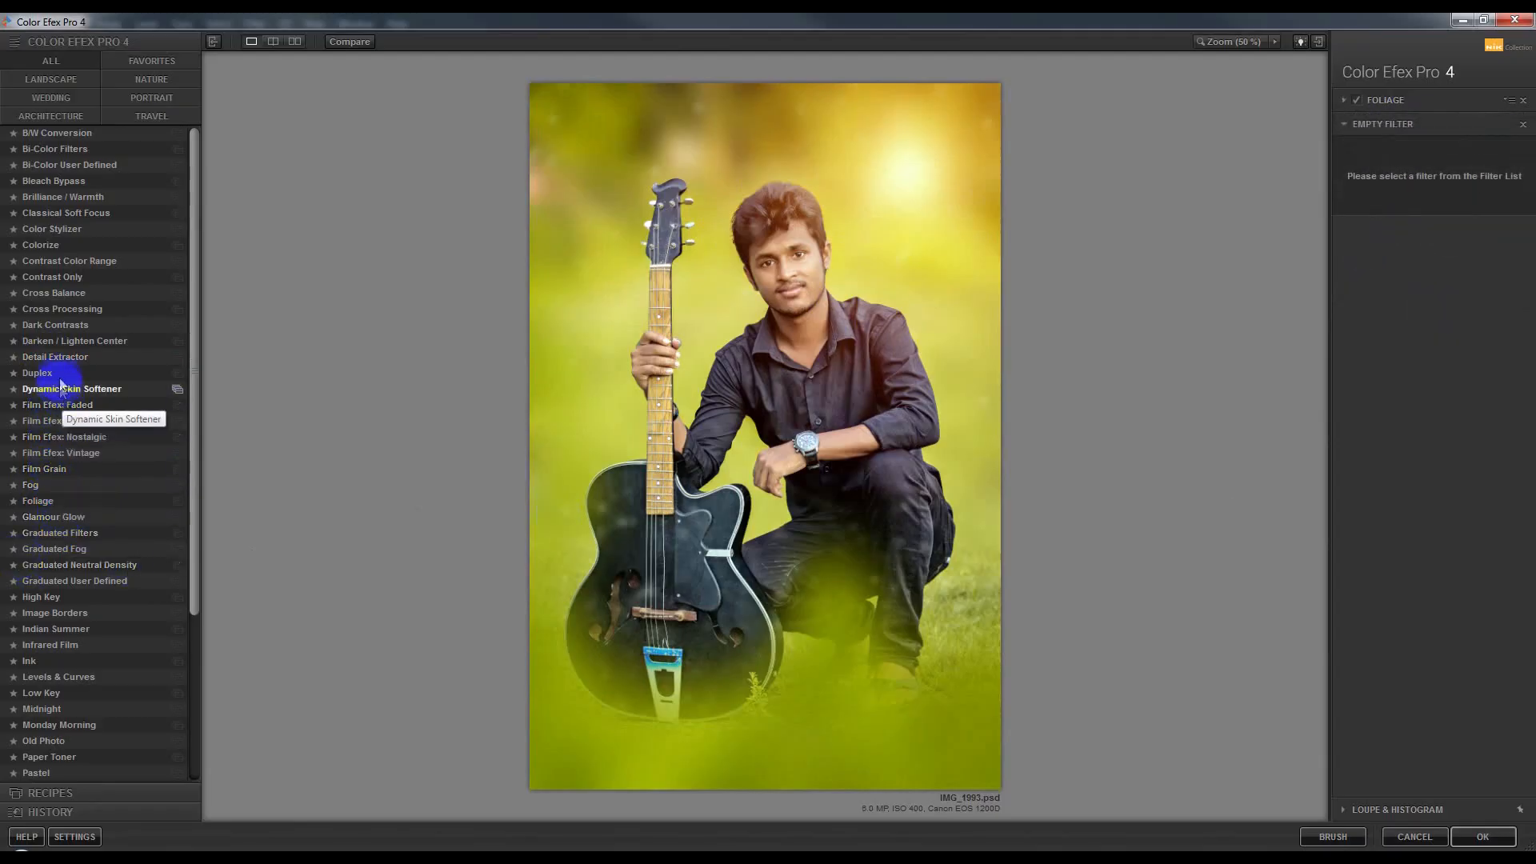
Step: Preview effects from Dark Contrasts and Cross Processing through Contrast Only, Colorize, Classical Soft Focus and Bi-Color Filters to B/W Conversion
{"action": "left_click", "coordinate": [68, 326]}
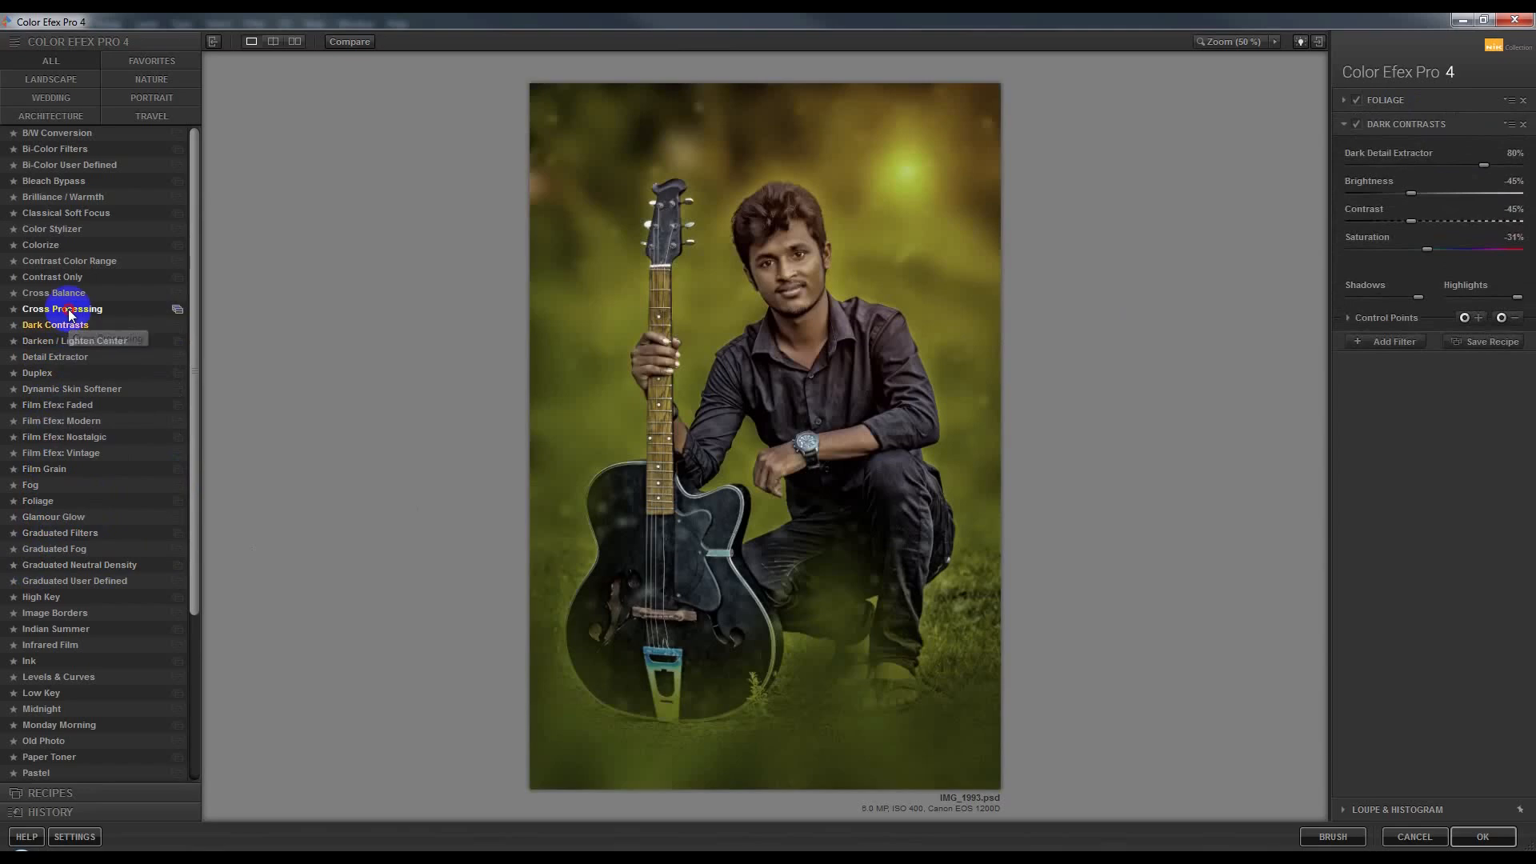
{"action": "left_click", "coordinate": [69, 311]}
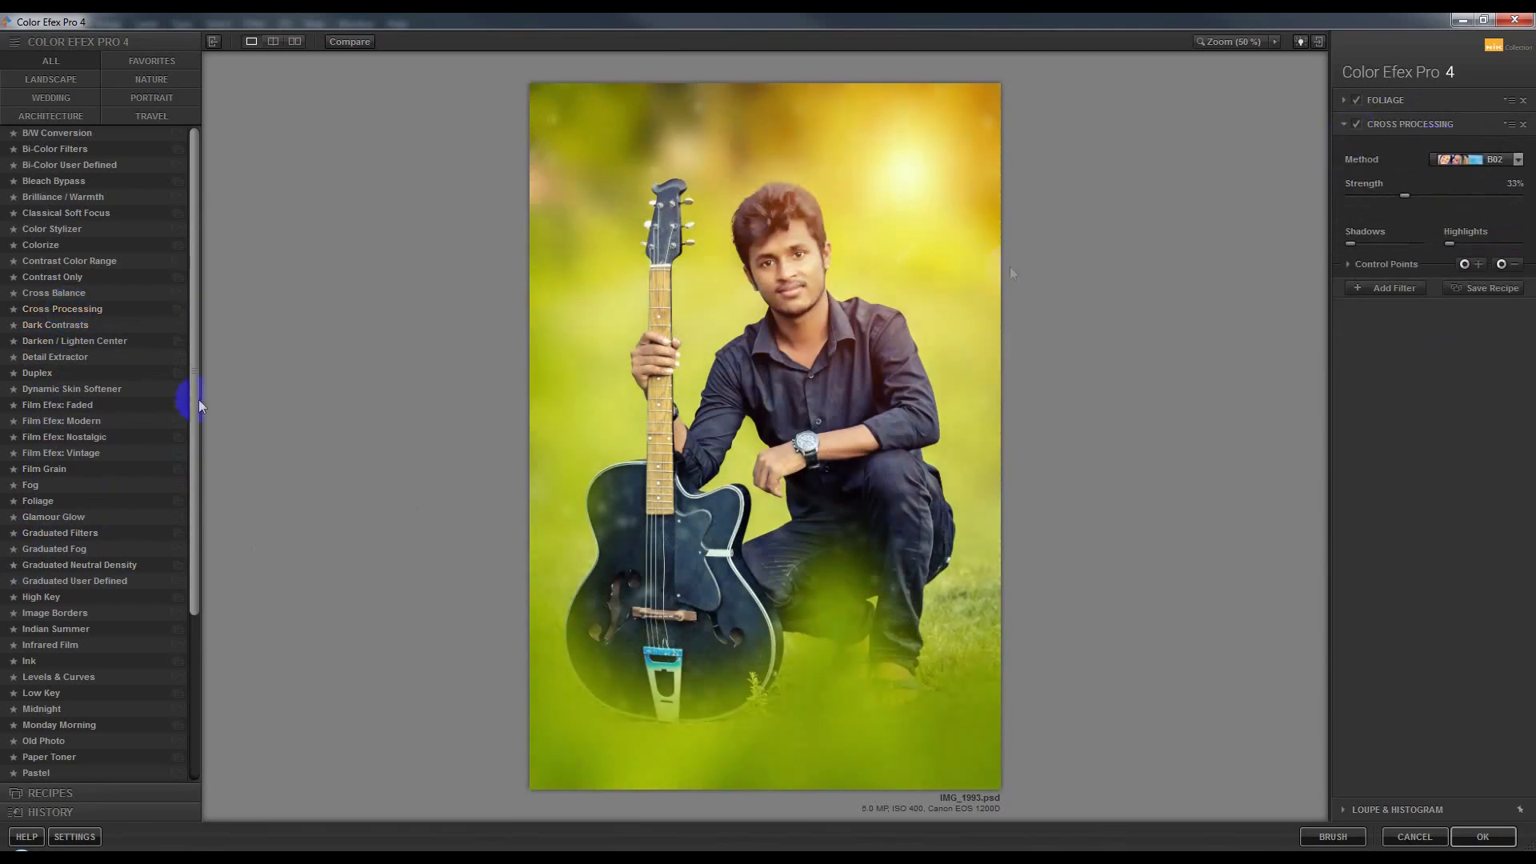
{"action": "left_click", "coordinate": [56, 278]}
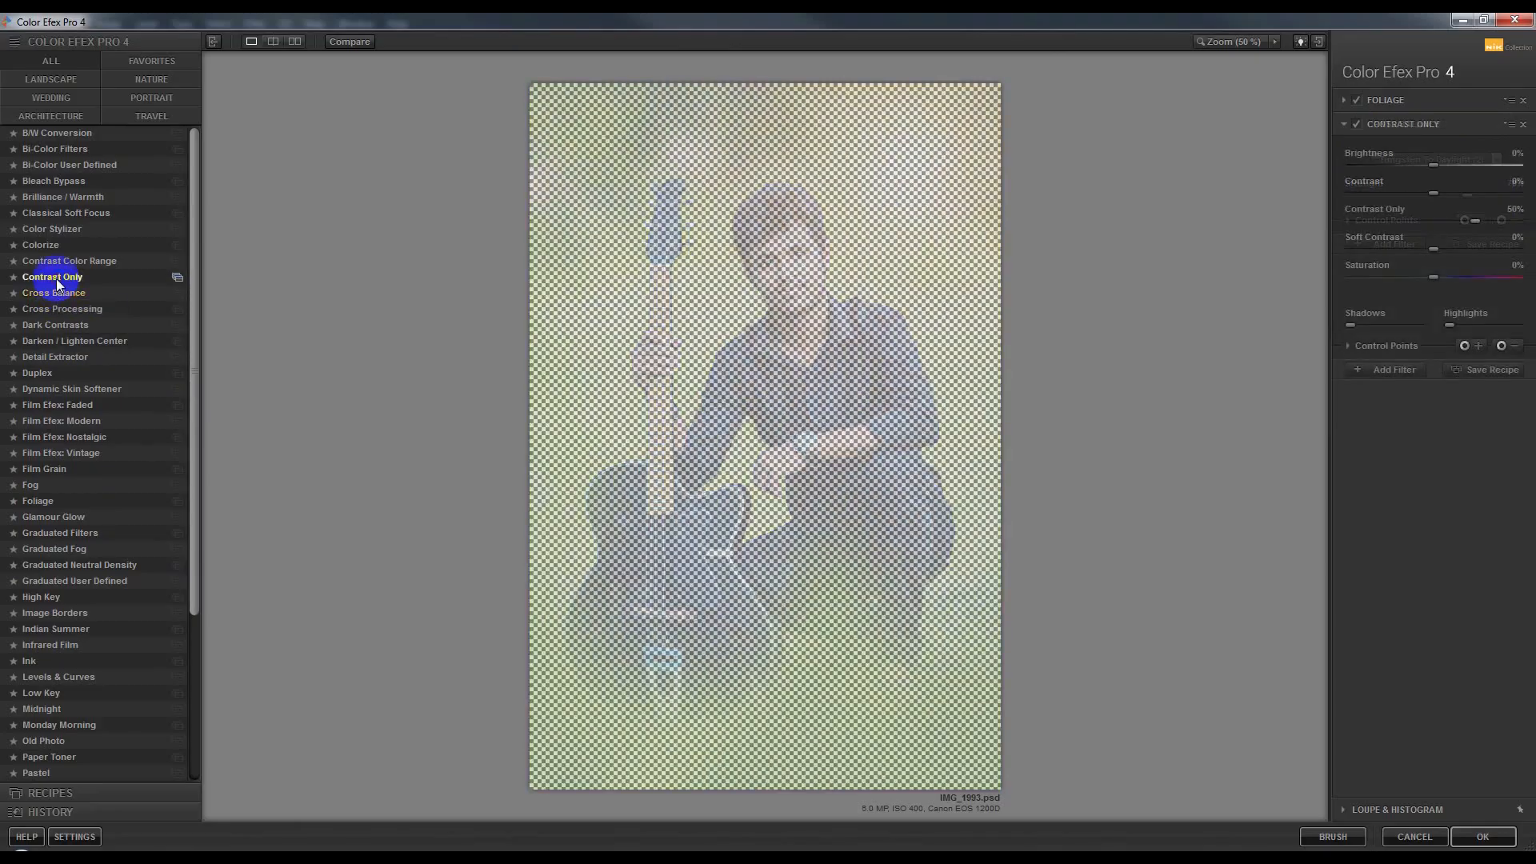
{"action": "left_click", "coordinate": [80, 262]}
{"action": "left_click", "coordinate": [64, 229]}
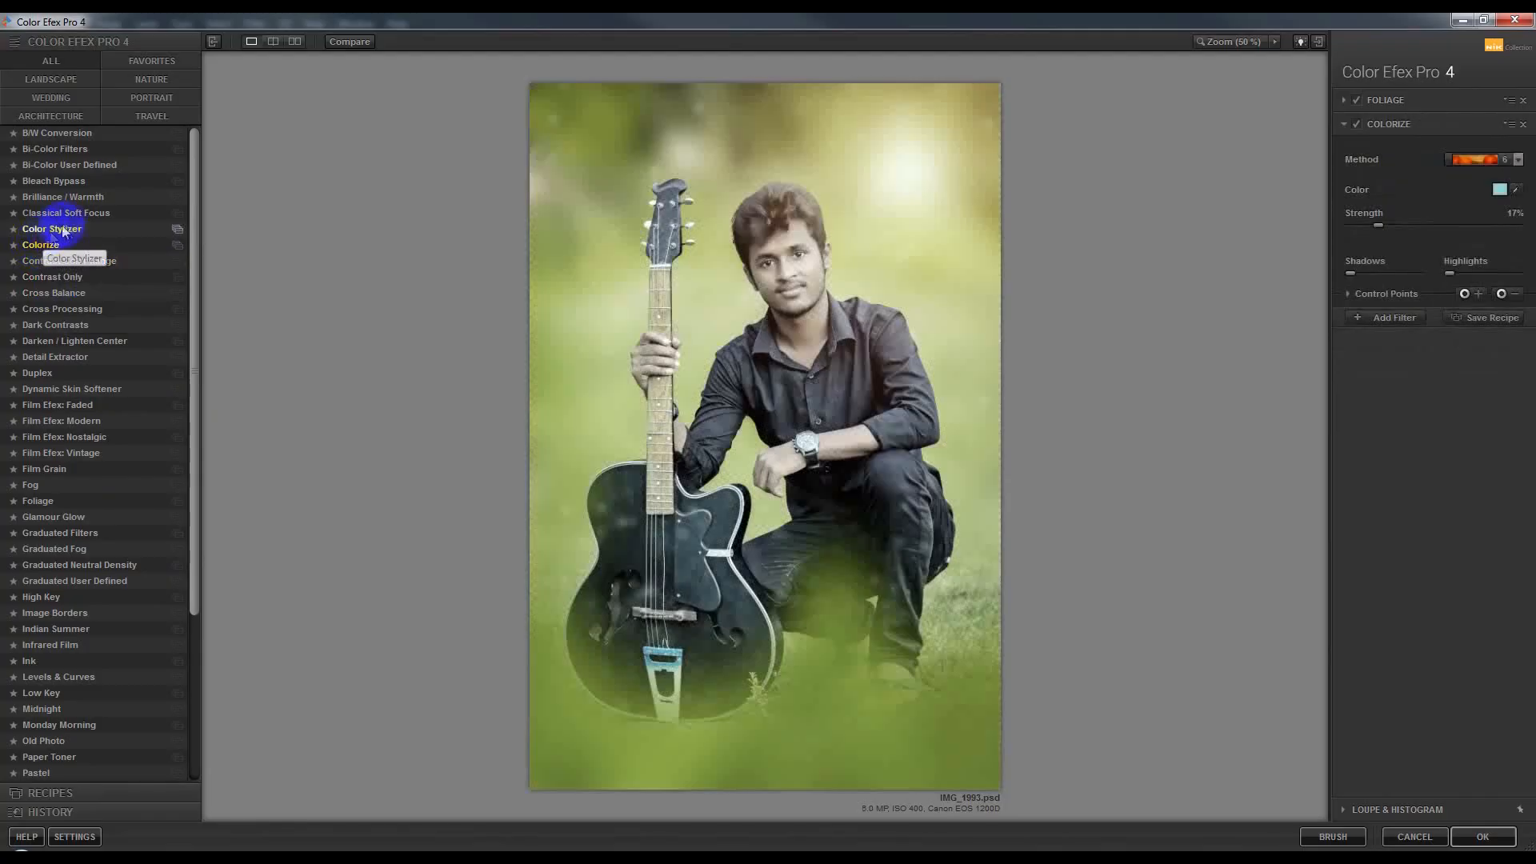
{"action": "left_click", "coordinate": [64, 213]}
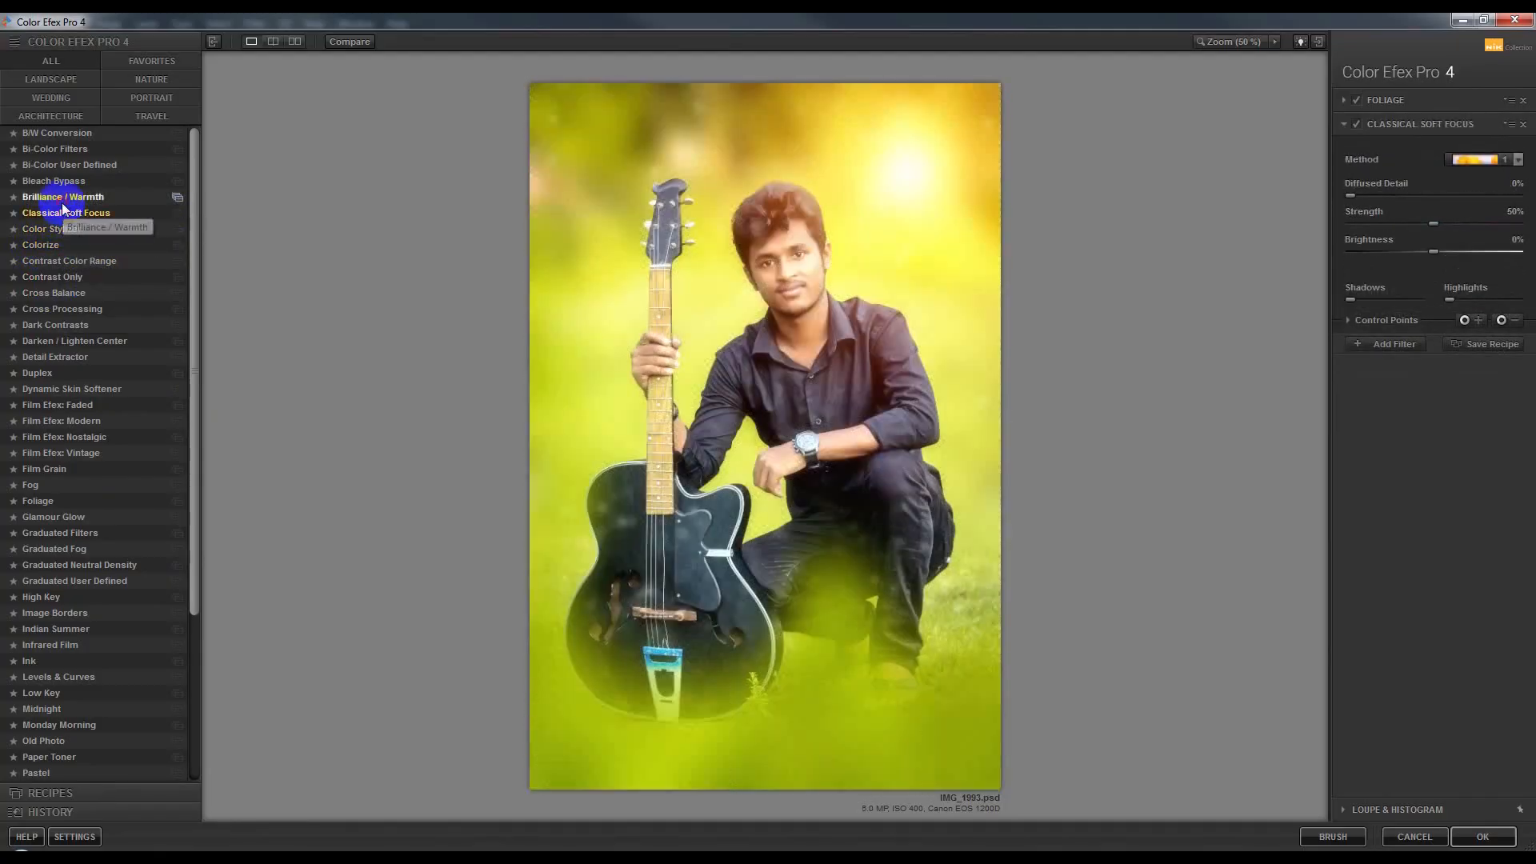
{"action": "left_click", "coordinate": [64, 197]}
{"action": "left_click", "coordinate": [57, 182]}
{"action": "left_click", "coordinate": [56, 165]}
{"action": "left_click", "coordinate": [56, 149]}
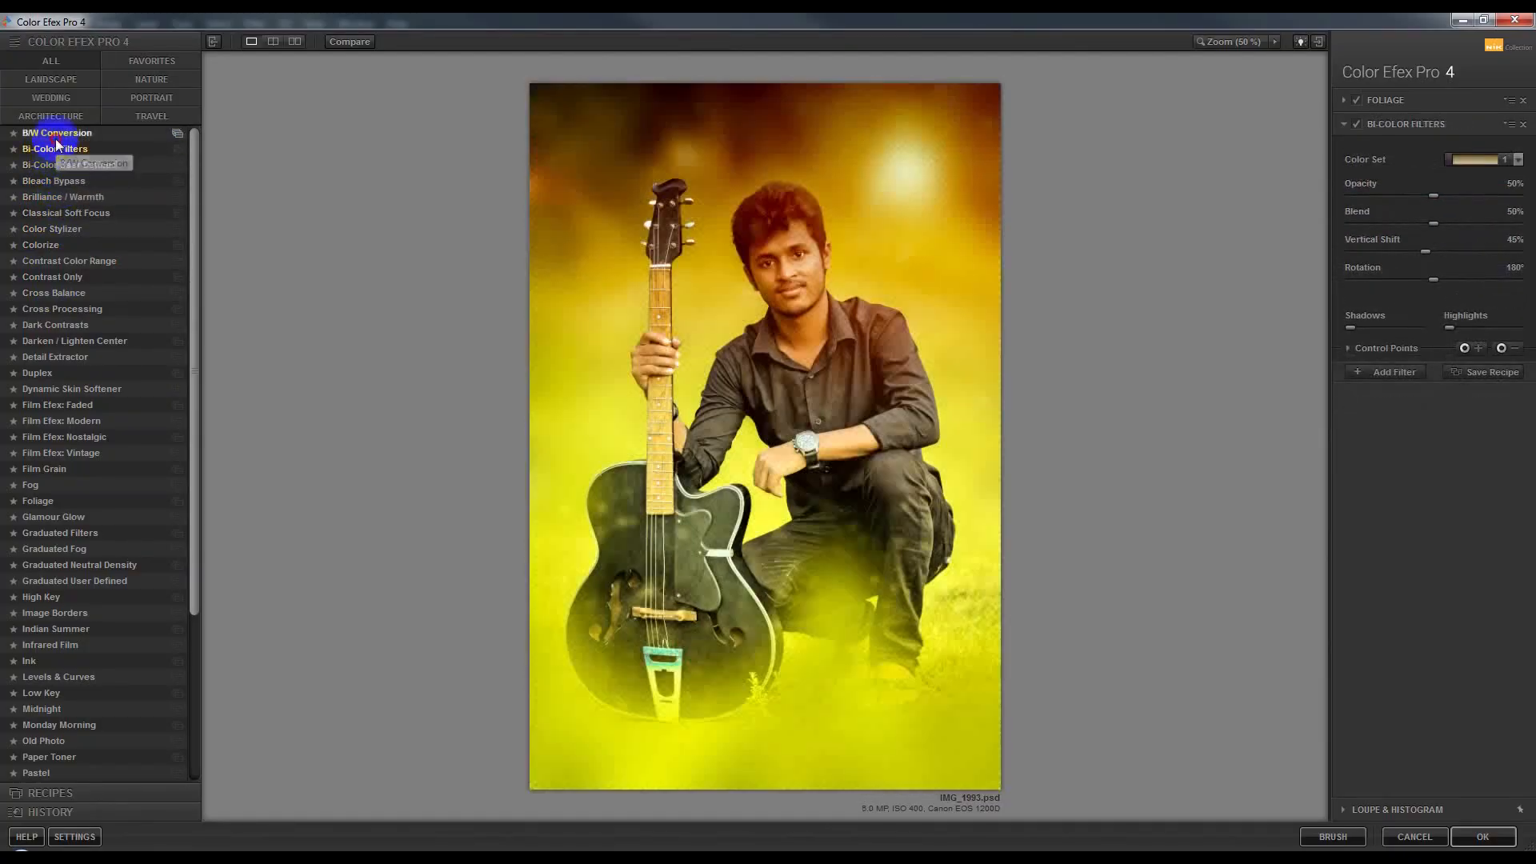
{"action": "left_click", "coordinate": [56, 138]}
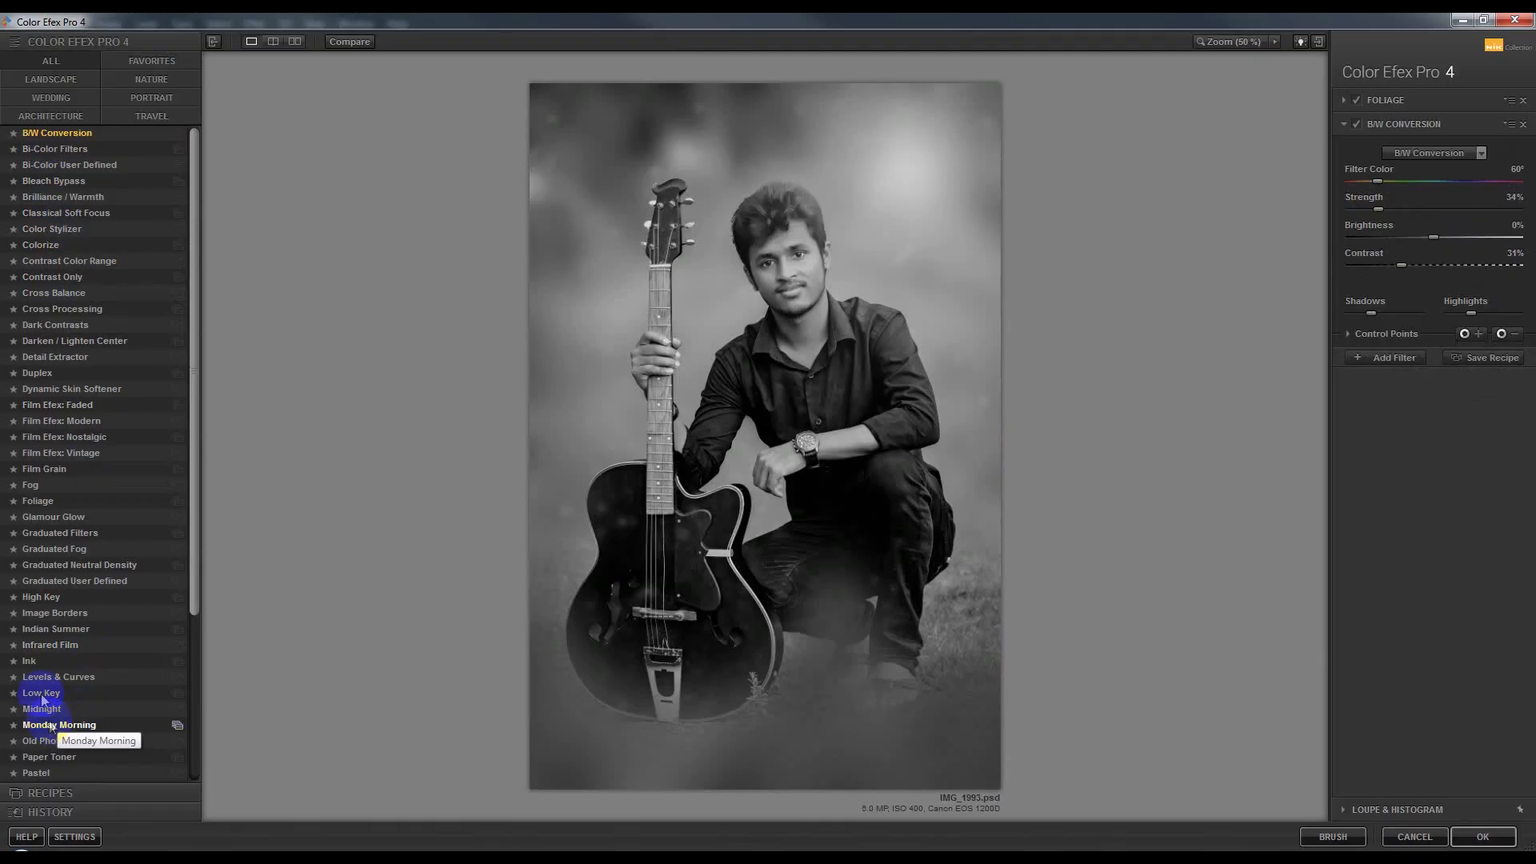
Step: Preview Indian Summer, High Key and Graduated Neutral Density, comparing the portrait with Graduated Neutral Density off and on
{"action": "left_click", "coordinate": [49, 632]}
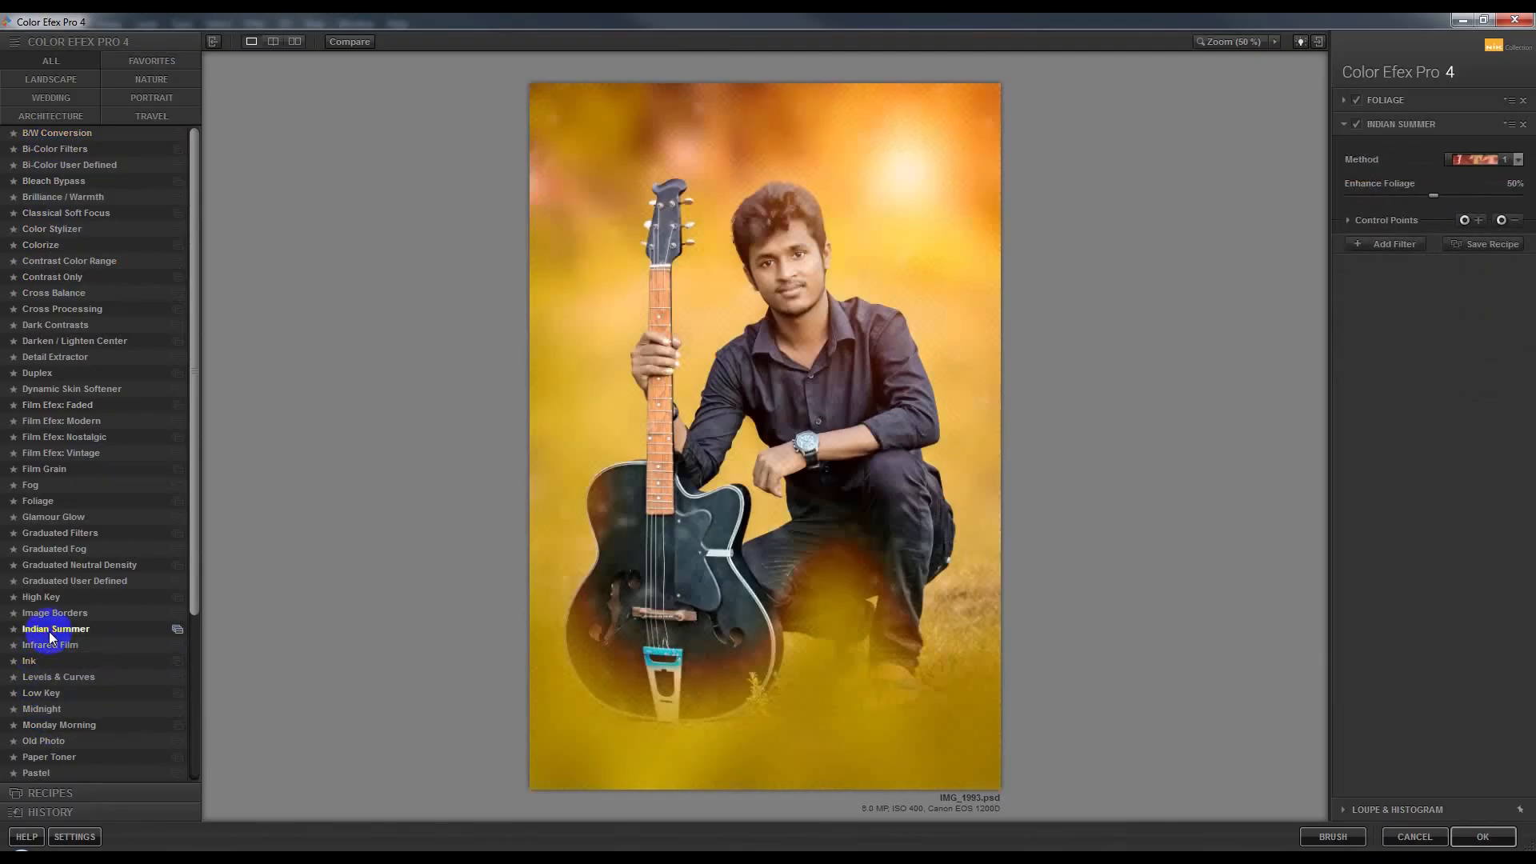
{"action": "left_click", "coordinate": [41, 597]}
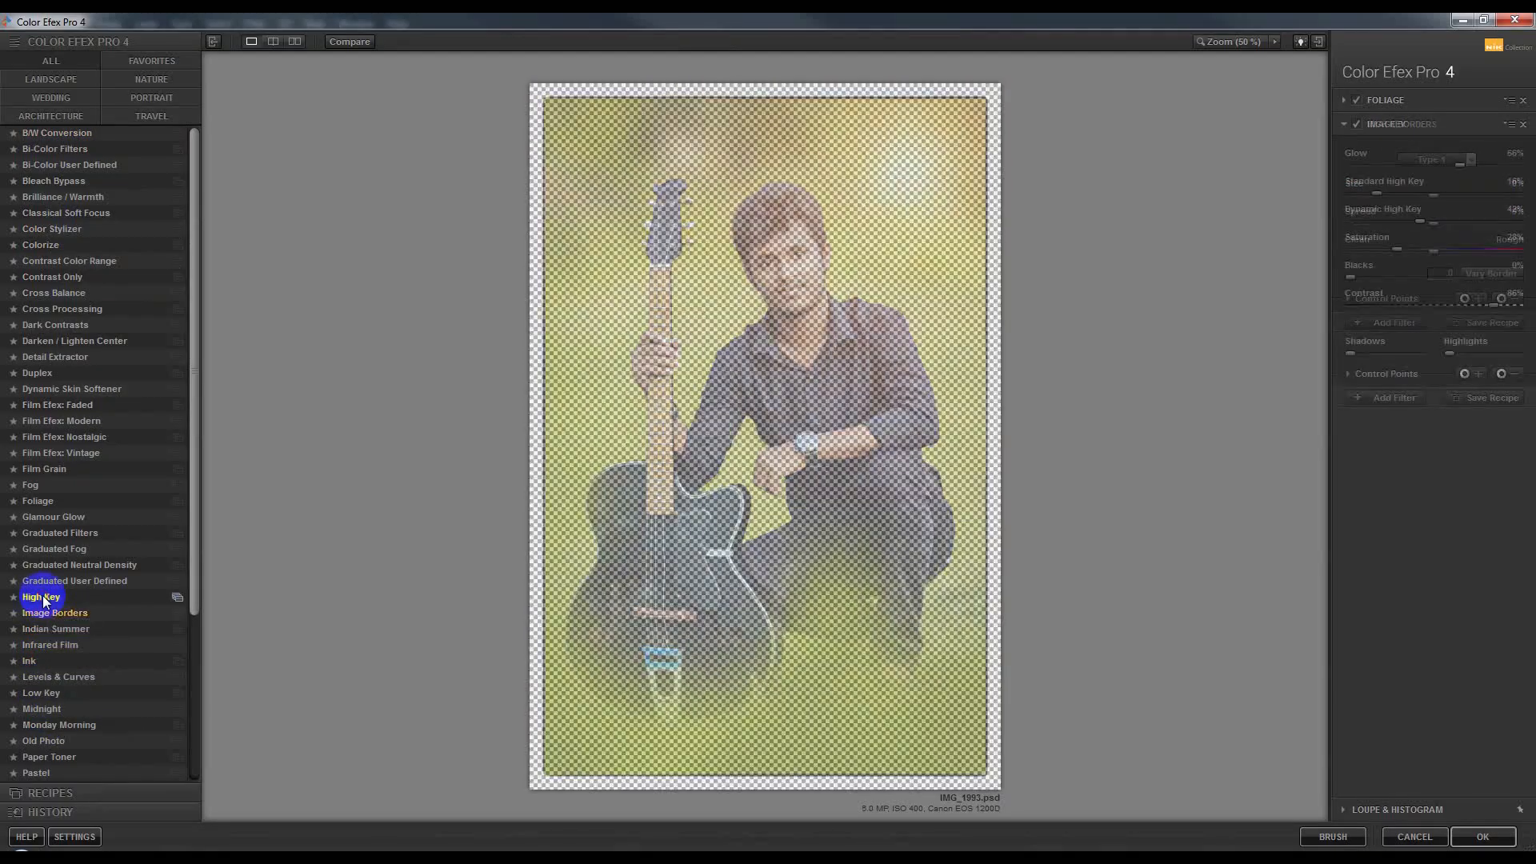
{"action": "left_click", "coordinate": [44, 567]}
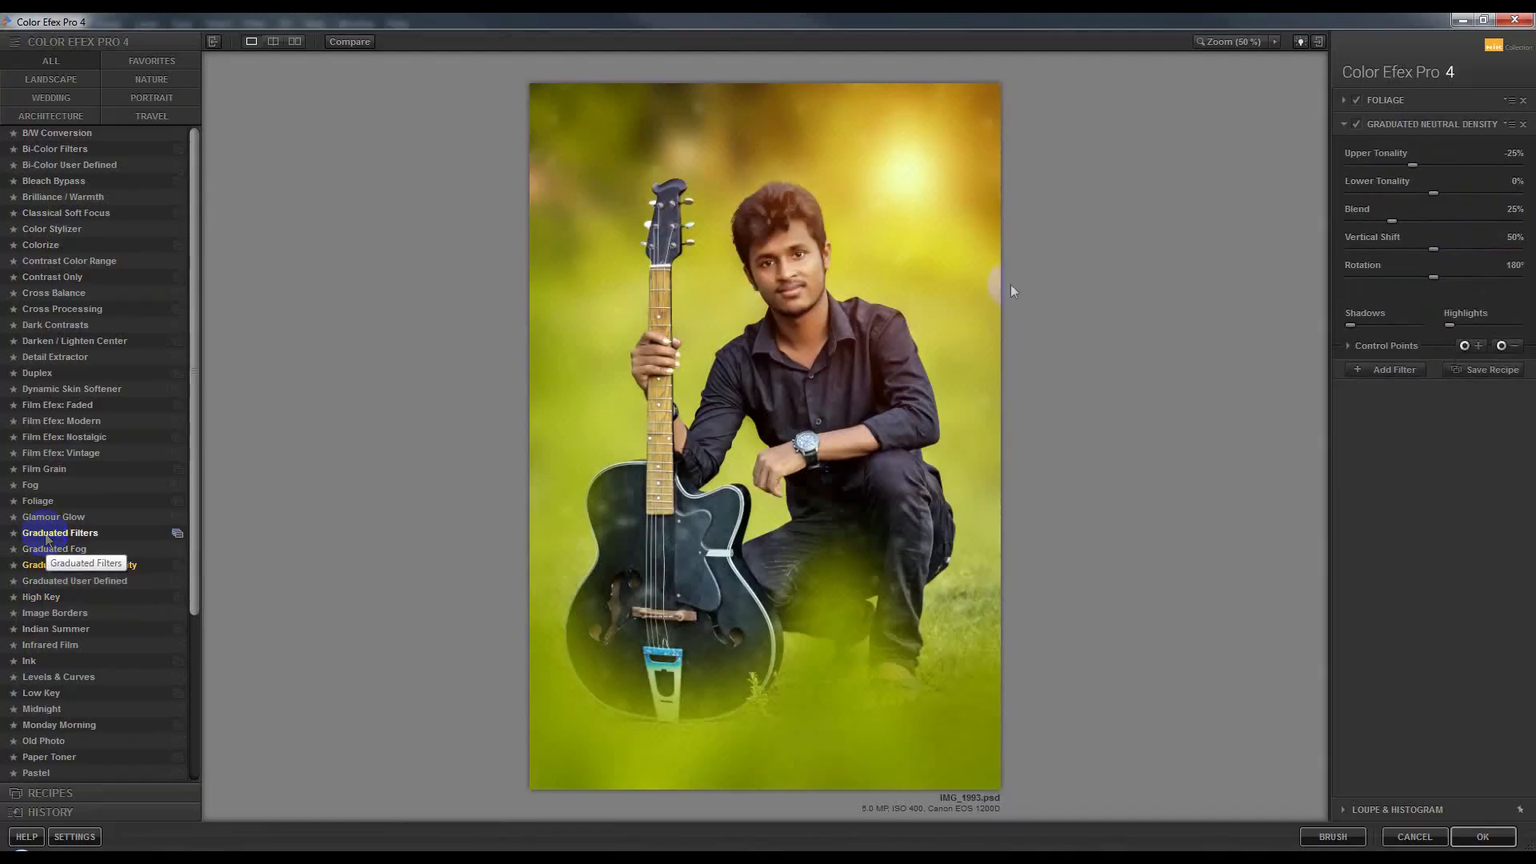
{"action": "left_click", "coordinate": [1356, 125]}
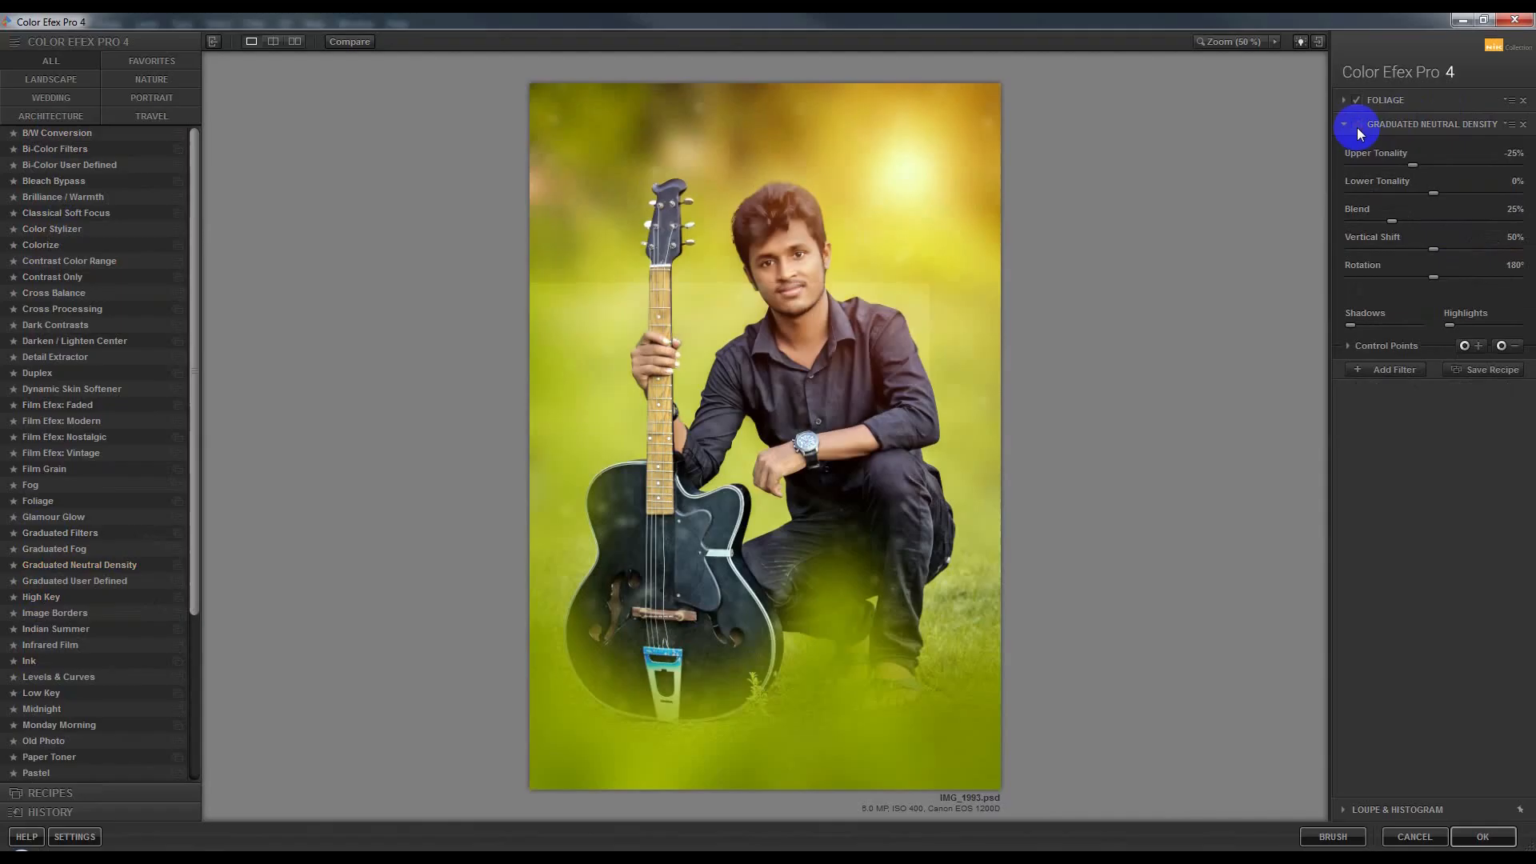
{"action": "left_click", "coordinate": [1356, 125]}
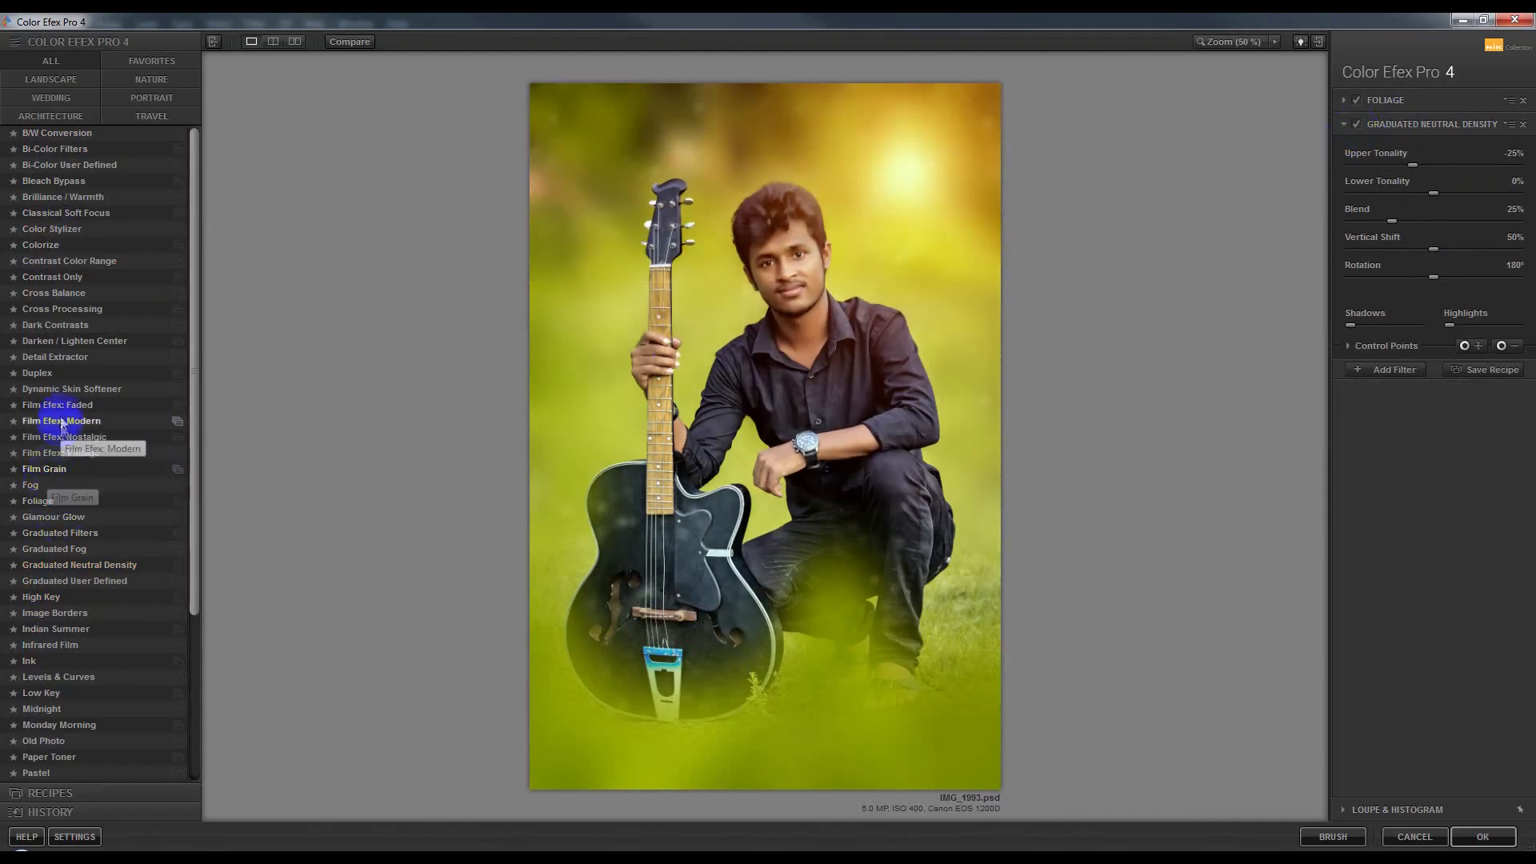
Step: Add Darken / Lighten Center below Foliage with Center Luminosity at 35% and apply the filters to the portrait
{"action": "left_click", "coordinate": [64, 340]}
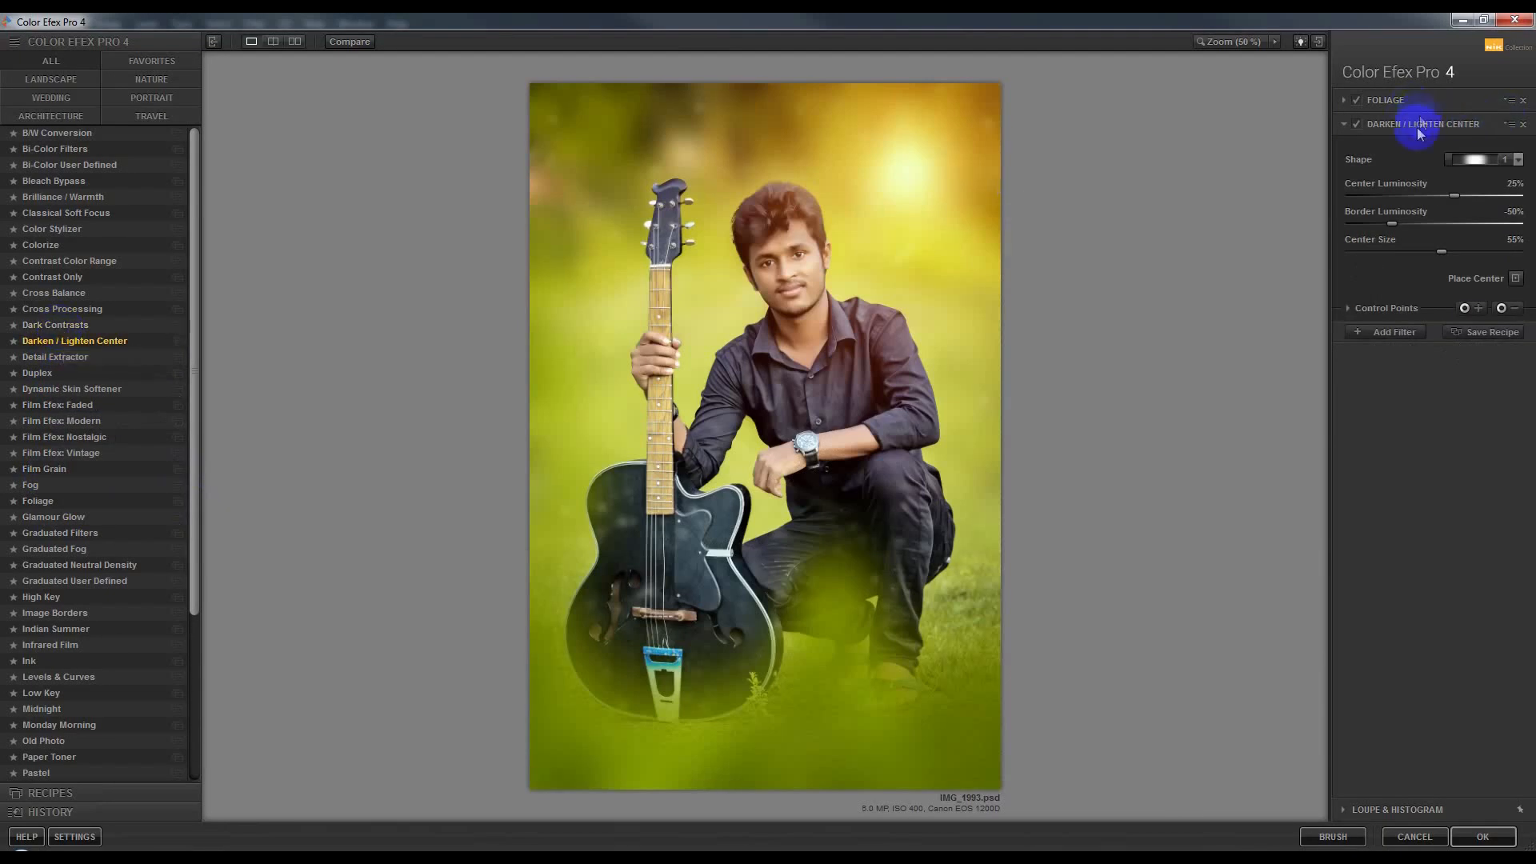
{"action": "left_click_drag", "start_coordinate": [1455, 194], "coordinate": [1463, 194]}
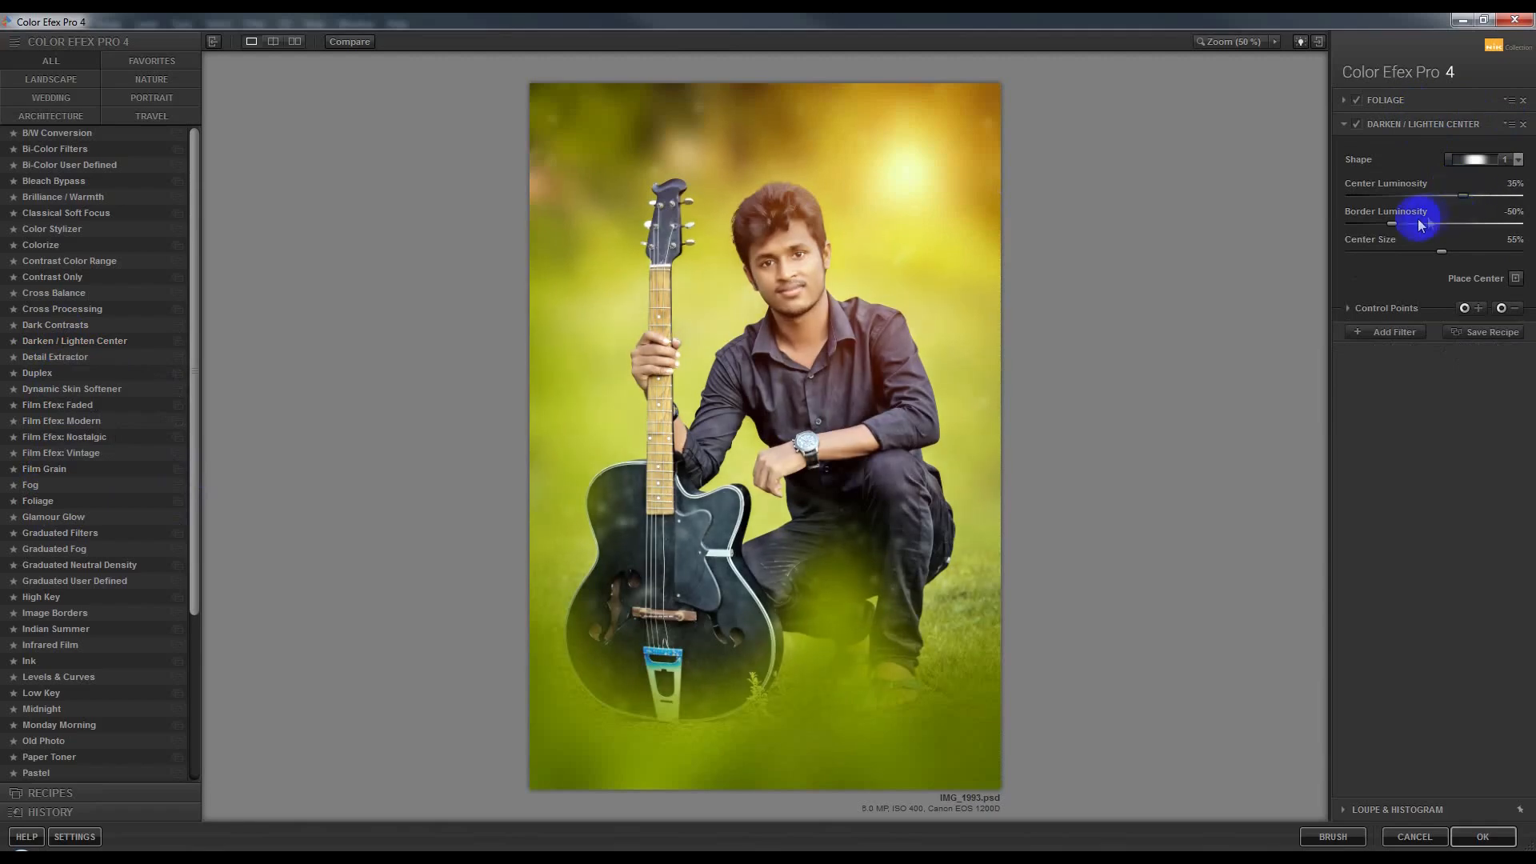
{"action": "left_click", "coordinate": [1483, 837]}
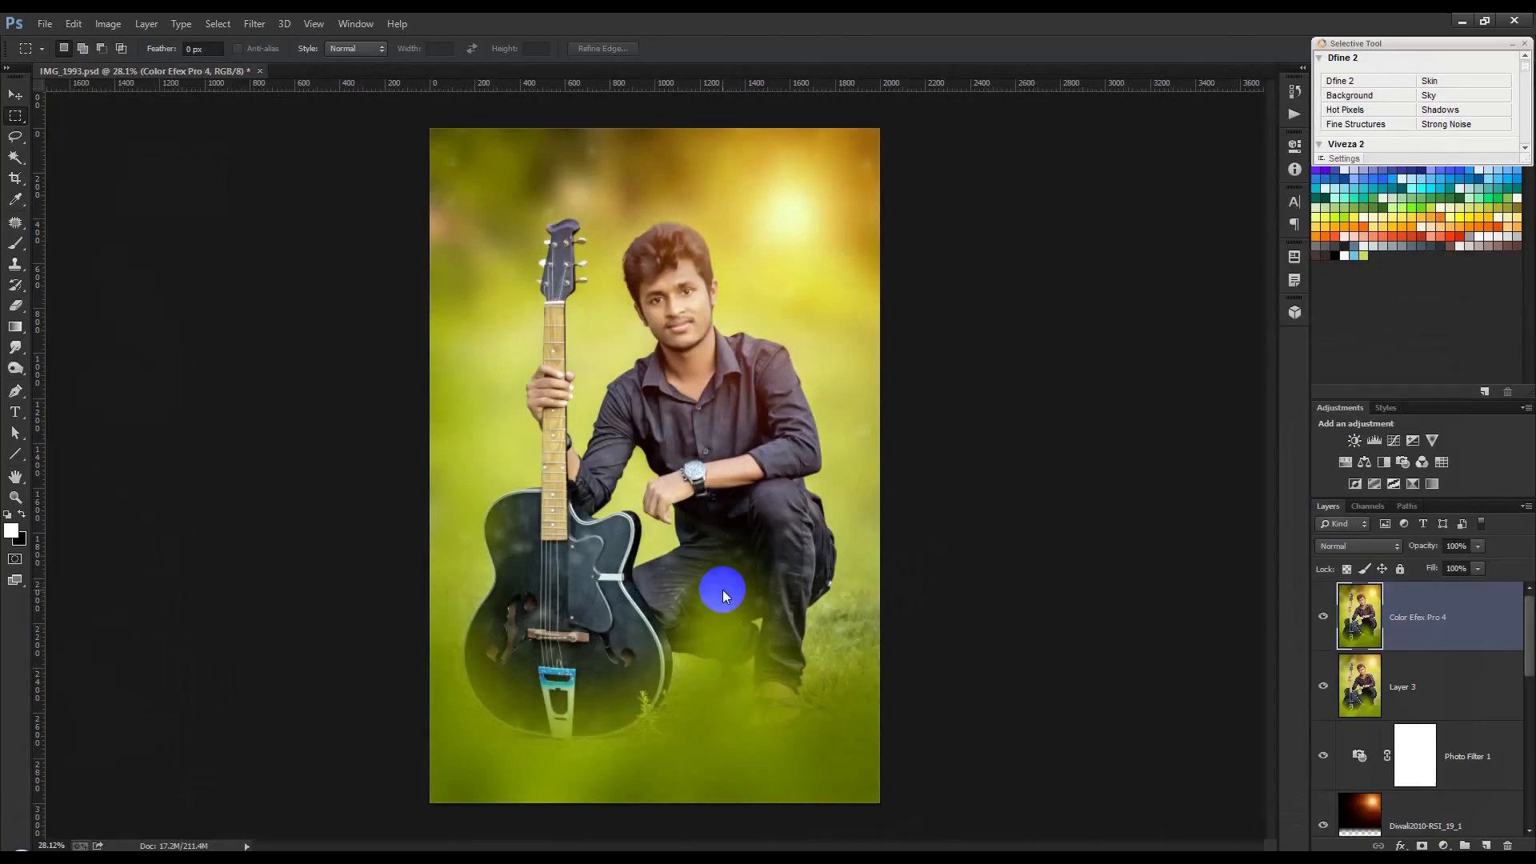
Step: Create a new layer above the Color Efex Pro 4 layer and fill it with the merged image using Apply Image
{"action": "scroll", "coordinate": [722, 589], "scroll_direction": "up", "scroll_amount": 1}
{"action": "scroll", "coordinate": [722, 589], "scroll_direction": "down", "scroll_amount": 1}
{"action": "left_click_drag", "start_coordinate": [1385, 546], "coordinate": [1385, 546]}
{"action": "left_click", "coordinate": [1485, 846]}
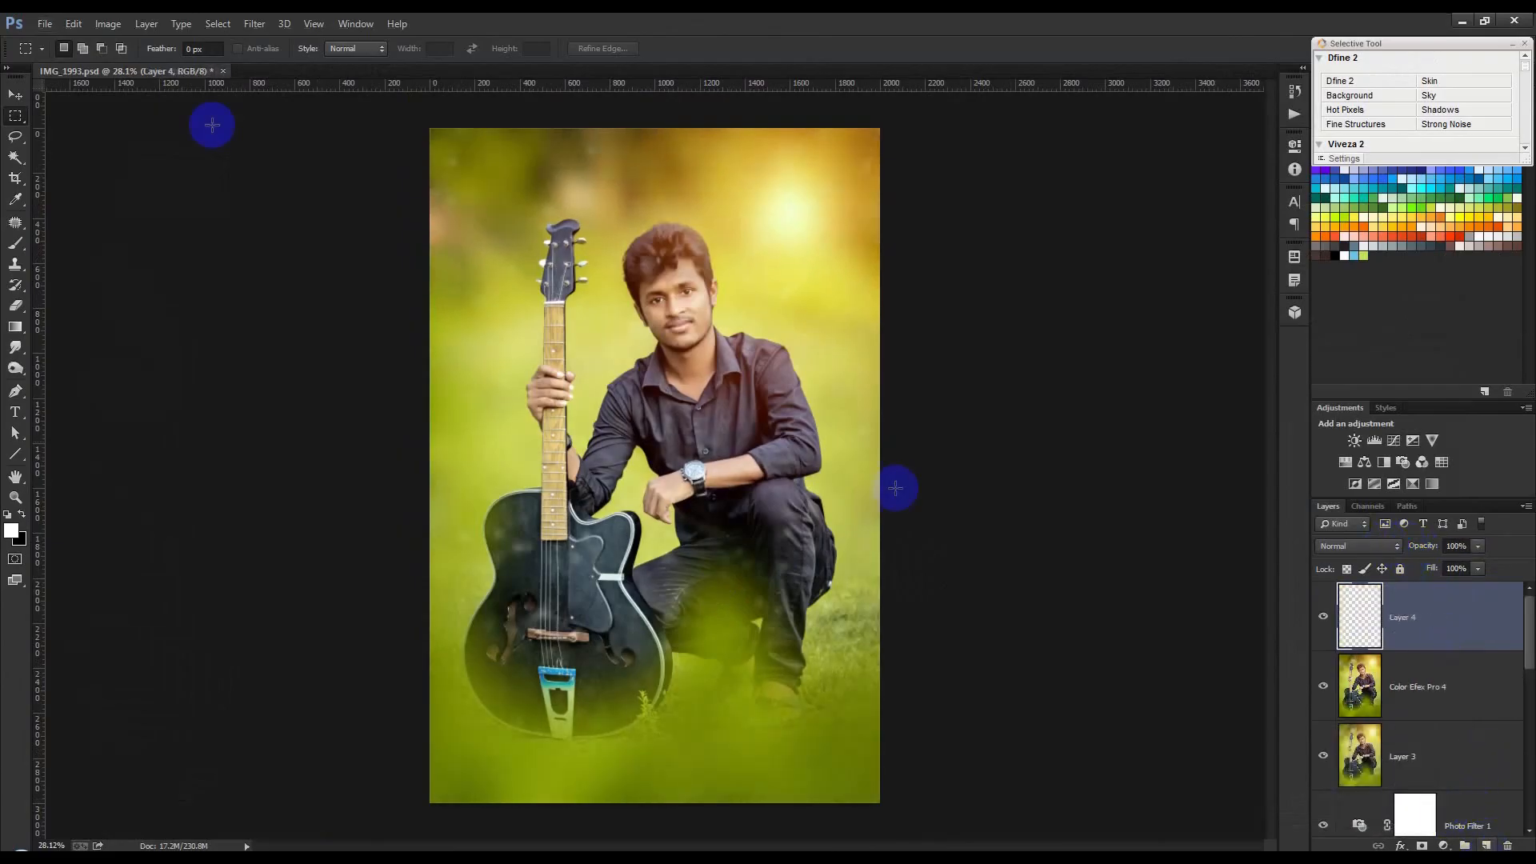
{"action": "left_click", "coordinate": [108, 24]}
{"action": "left_click", "coordinate": [140, 246]}
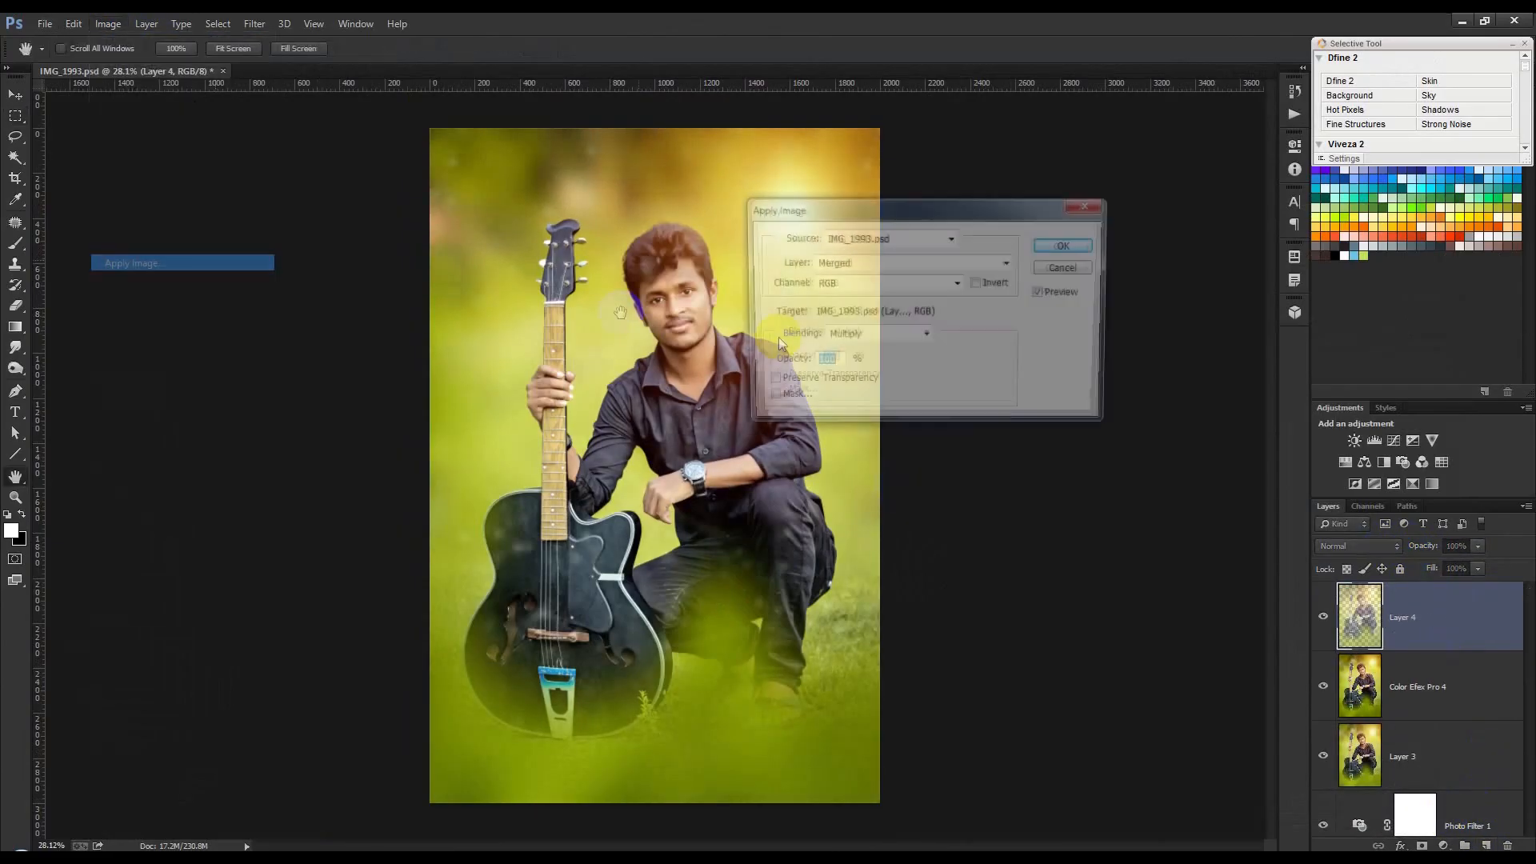
{"action": "left_click", "coordinate": [1066, 246]}
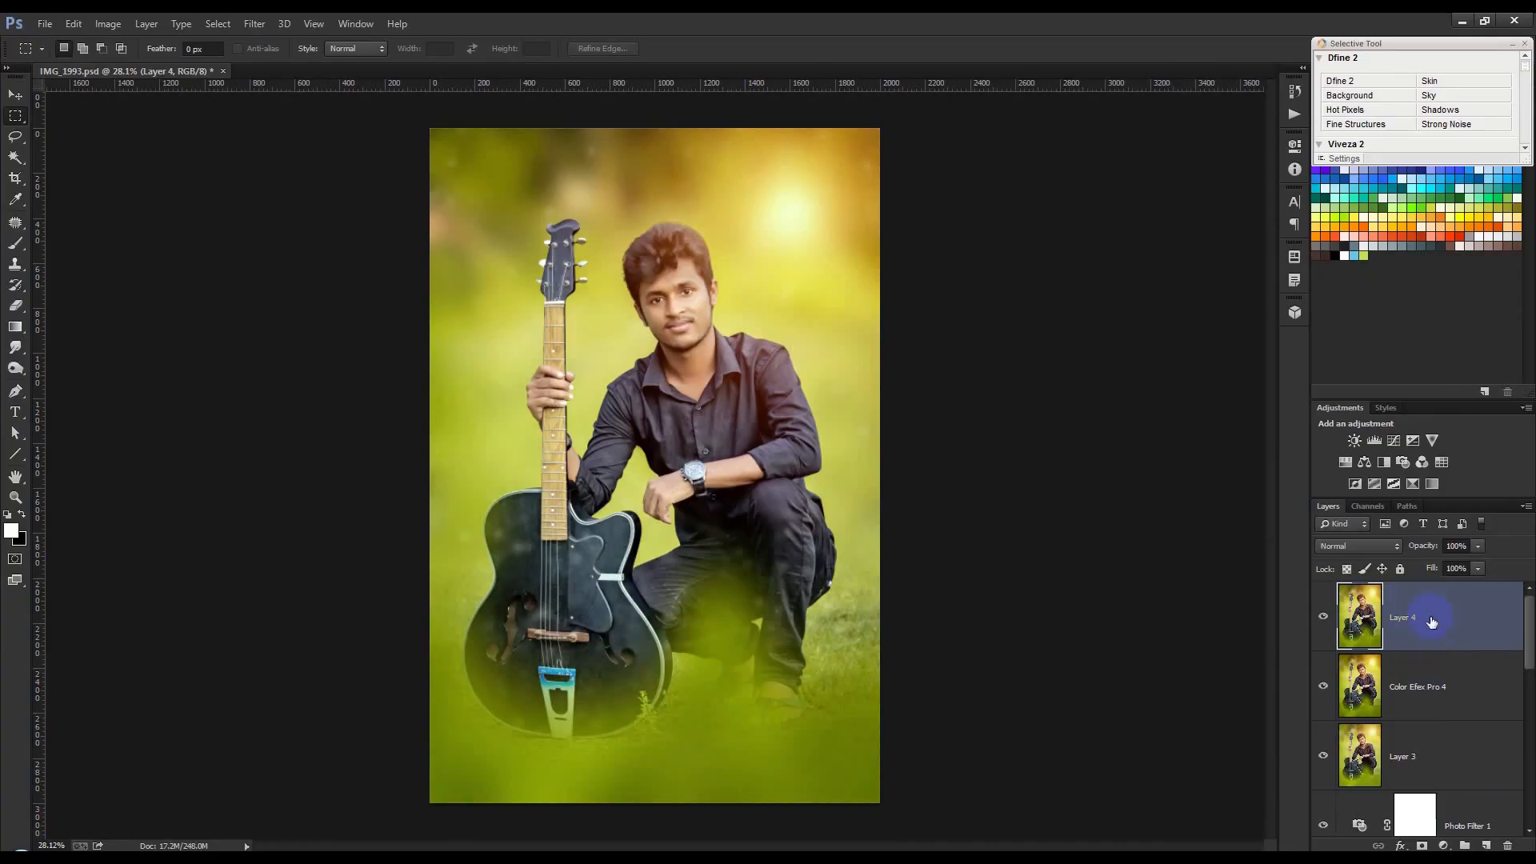
Step: Apply Viveza 2 to the merged layer with global Structure at 33% and Saturation at 6%
{"action": "left_click", "coordinate": [253, 21]}
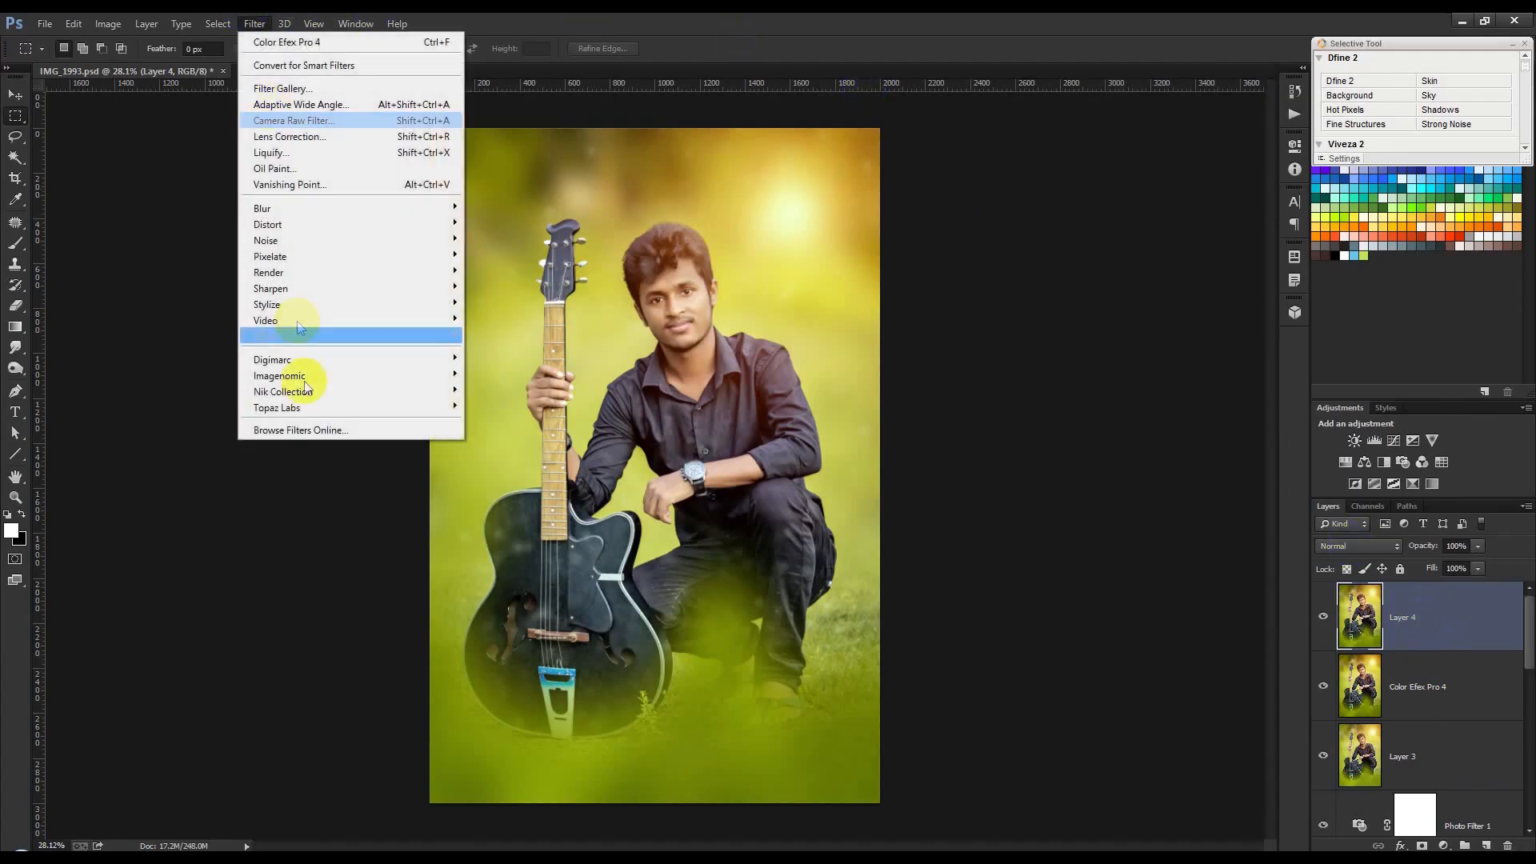
{"action": "mouse_move", "coordinate": [303, 392]}
{"action": "left_click", "coordinate": [502, 504]}
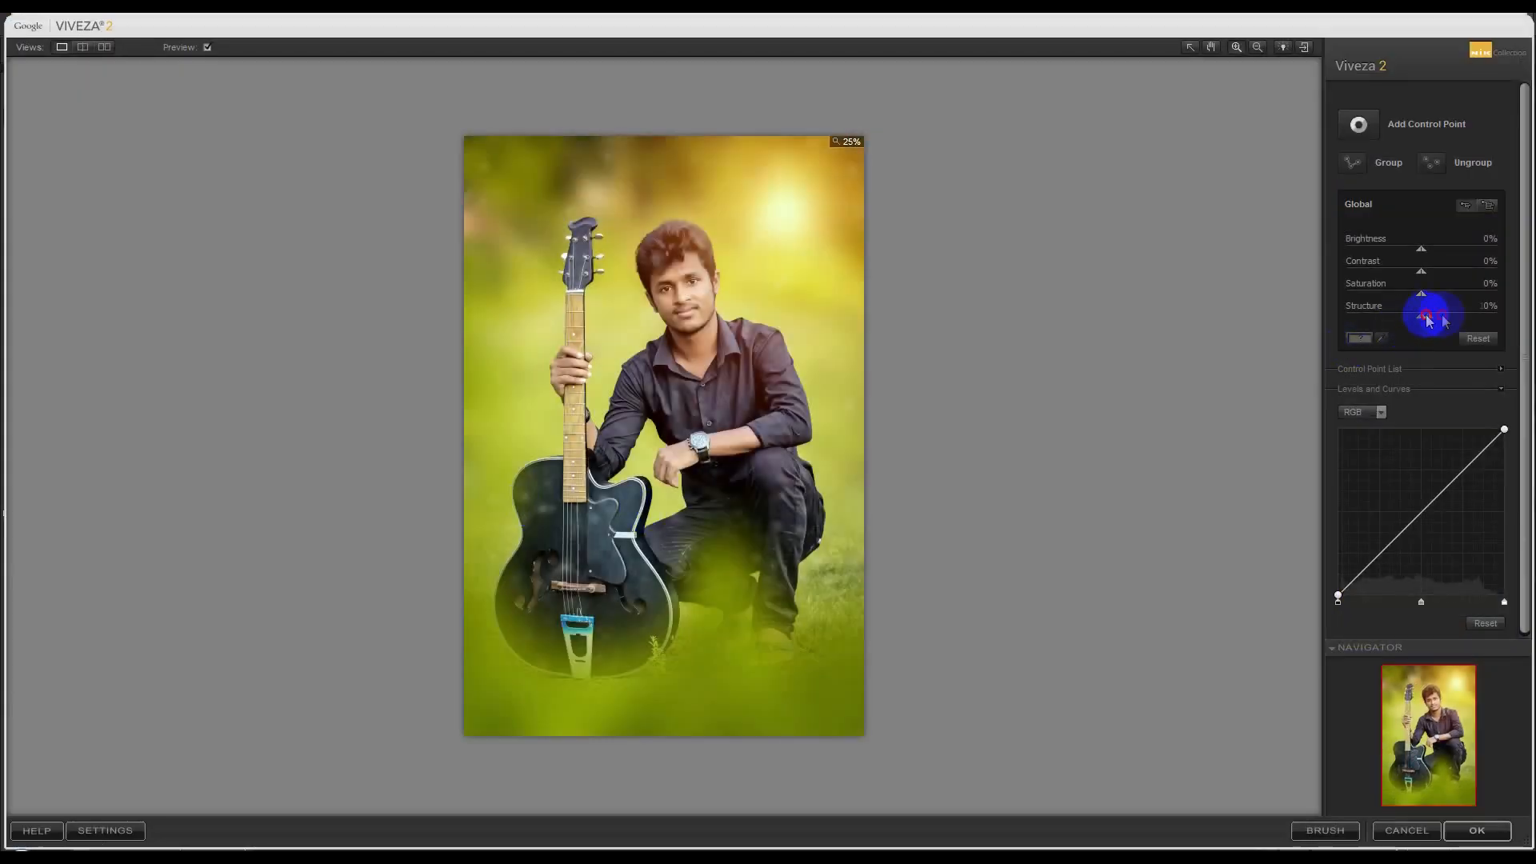
{"action": "left_click_drag", "start_coordinate": [1429, 319], "coordinate": [1447, 318]}
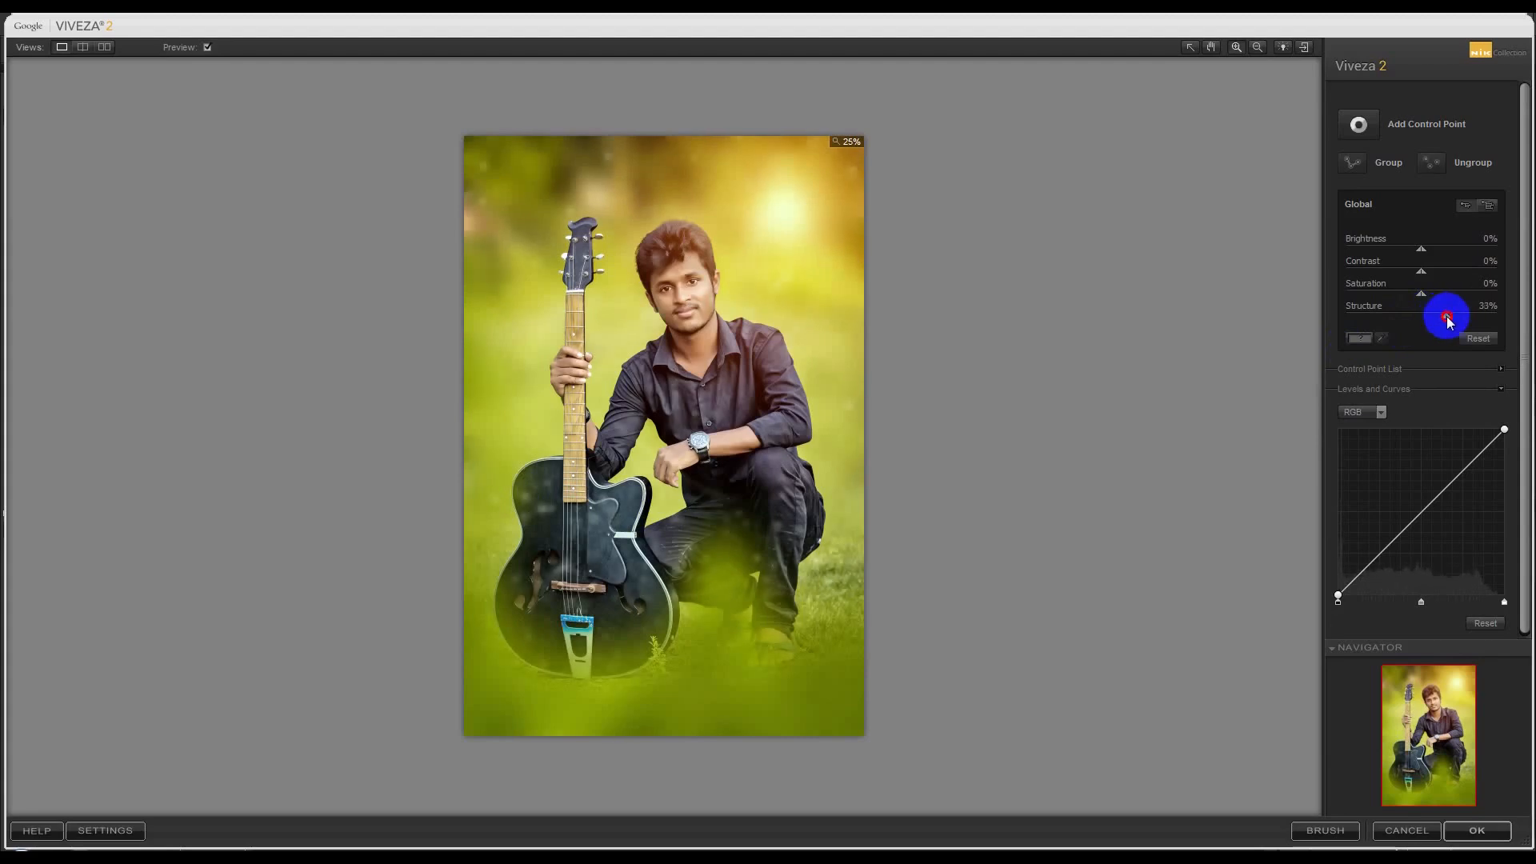
{"action": "left_click_drag", "start_coordinate": [1425, 297], "coordinate": [1414, 301]}
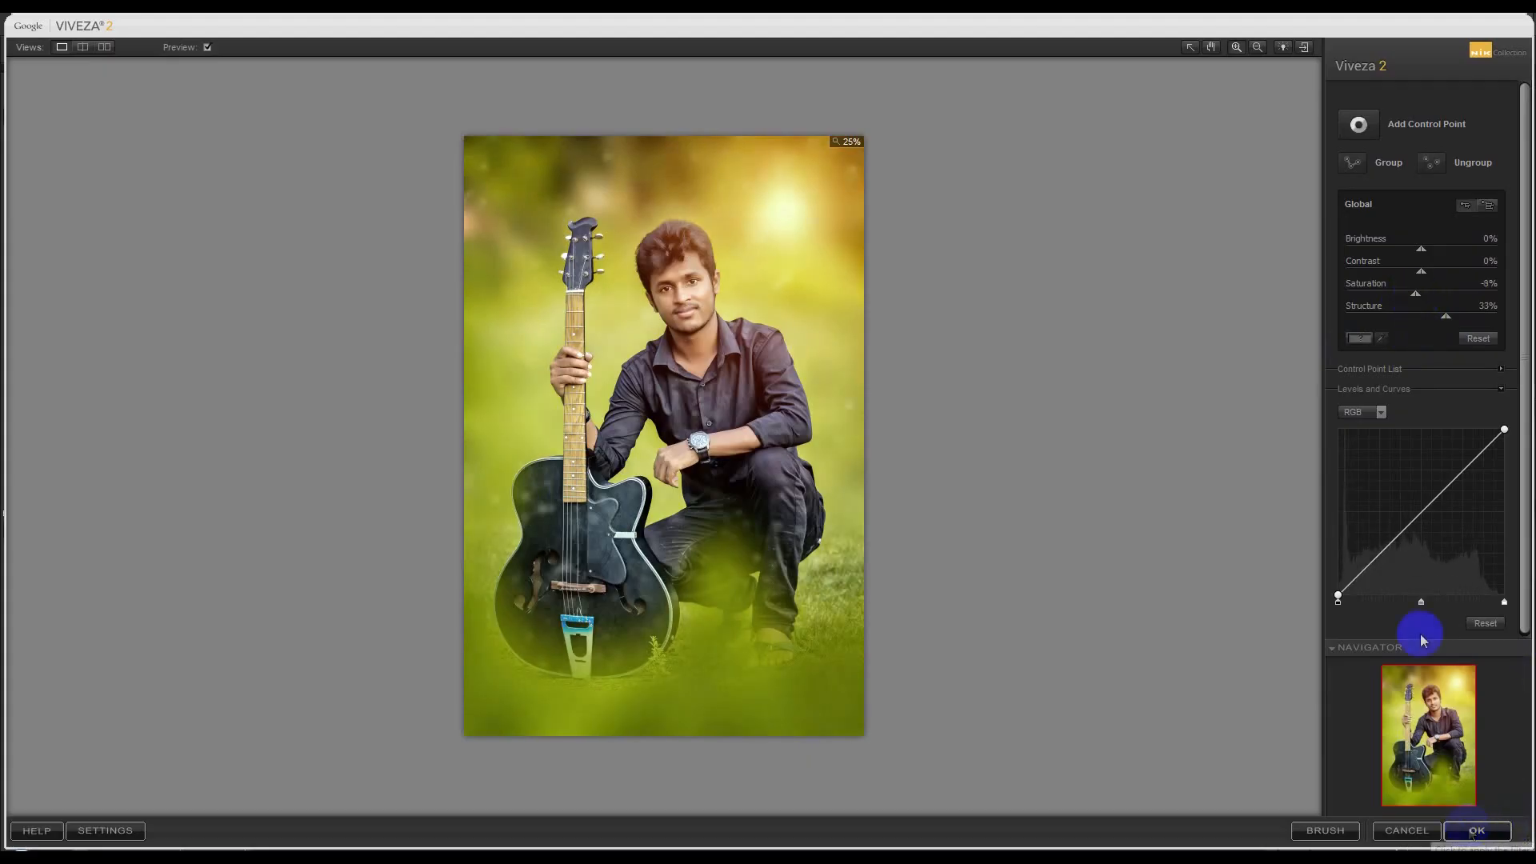
{"action": "left_click_drag", "start_coordinate": [1417, 297], "coordinate": [1425, 298]}
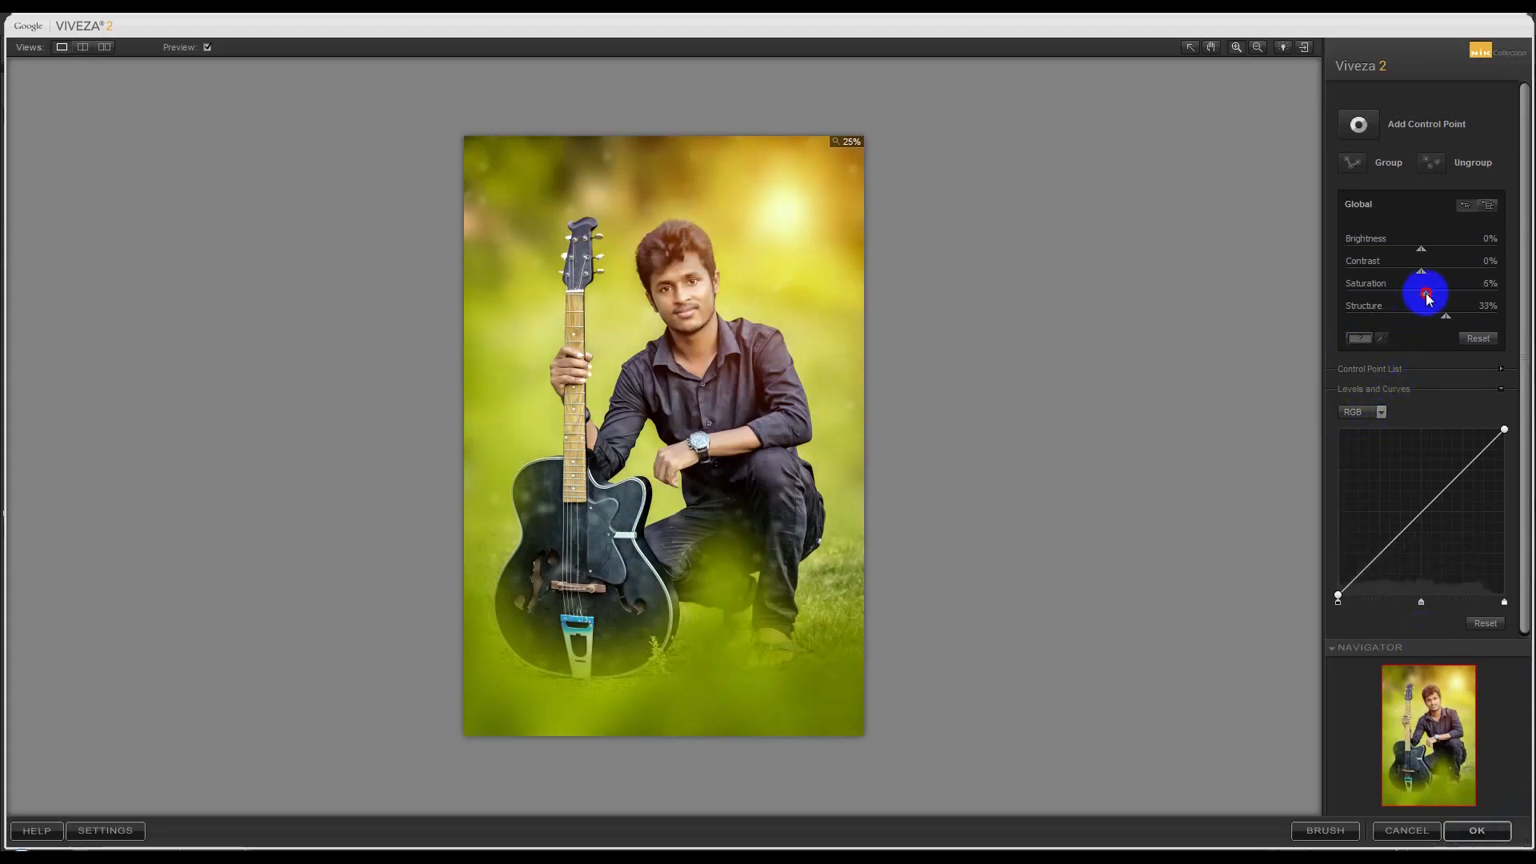
{"action": "left_click", "coordinate": [1493, 832]}
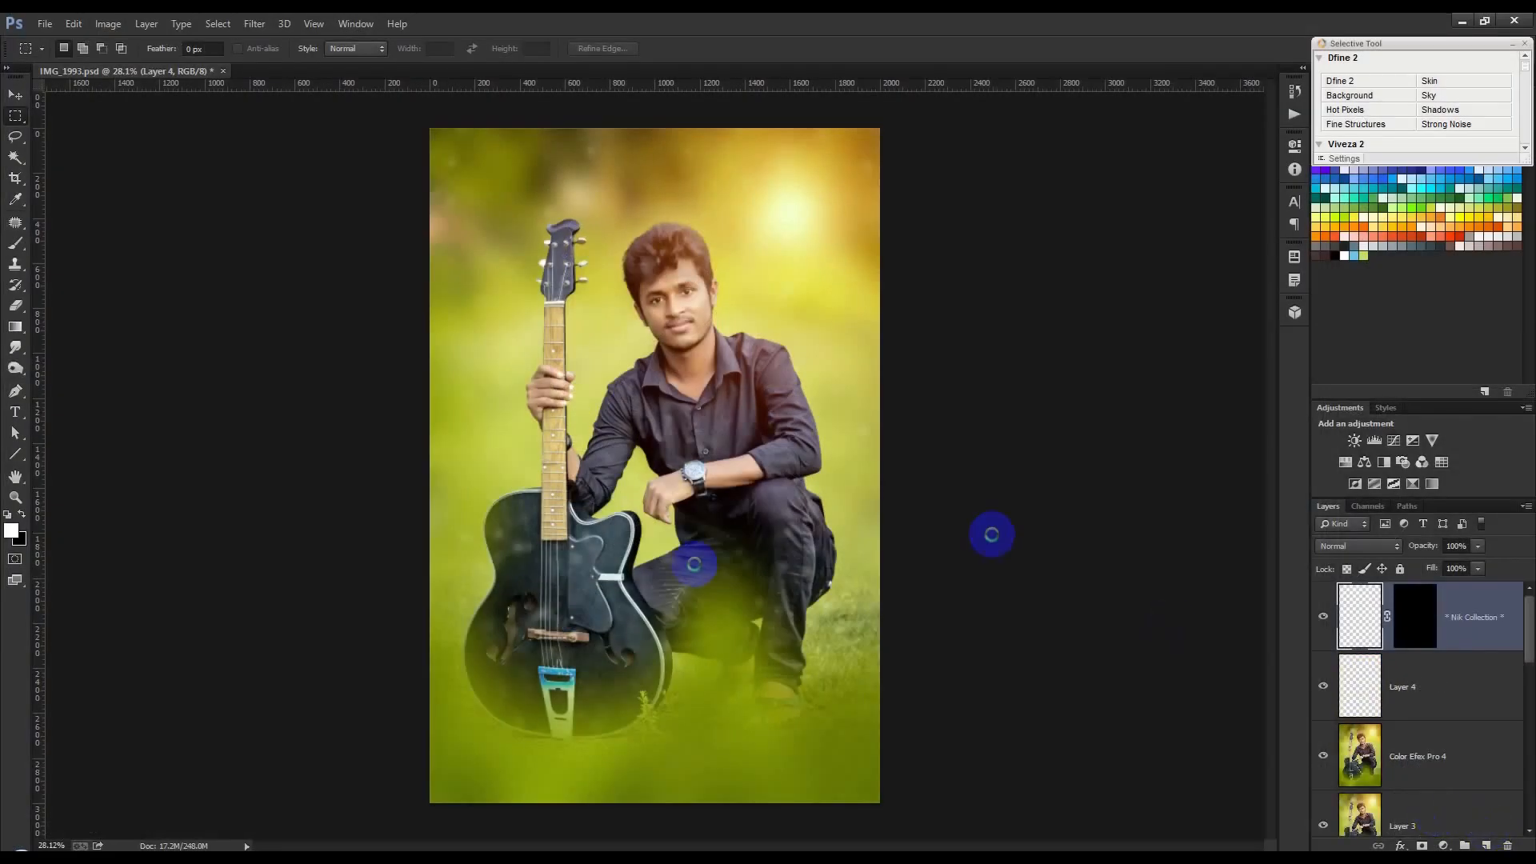
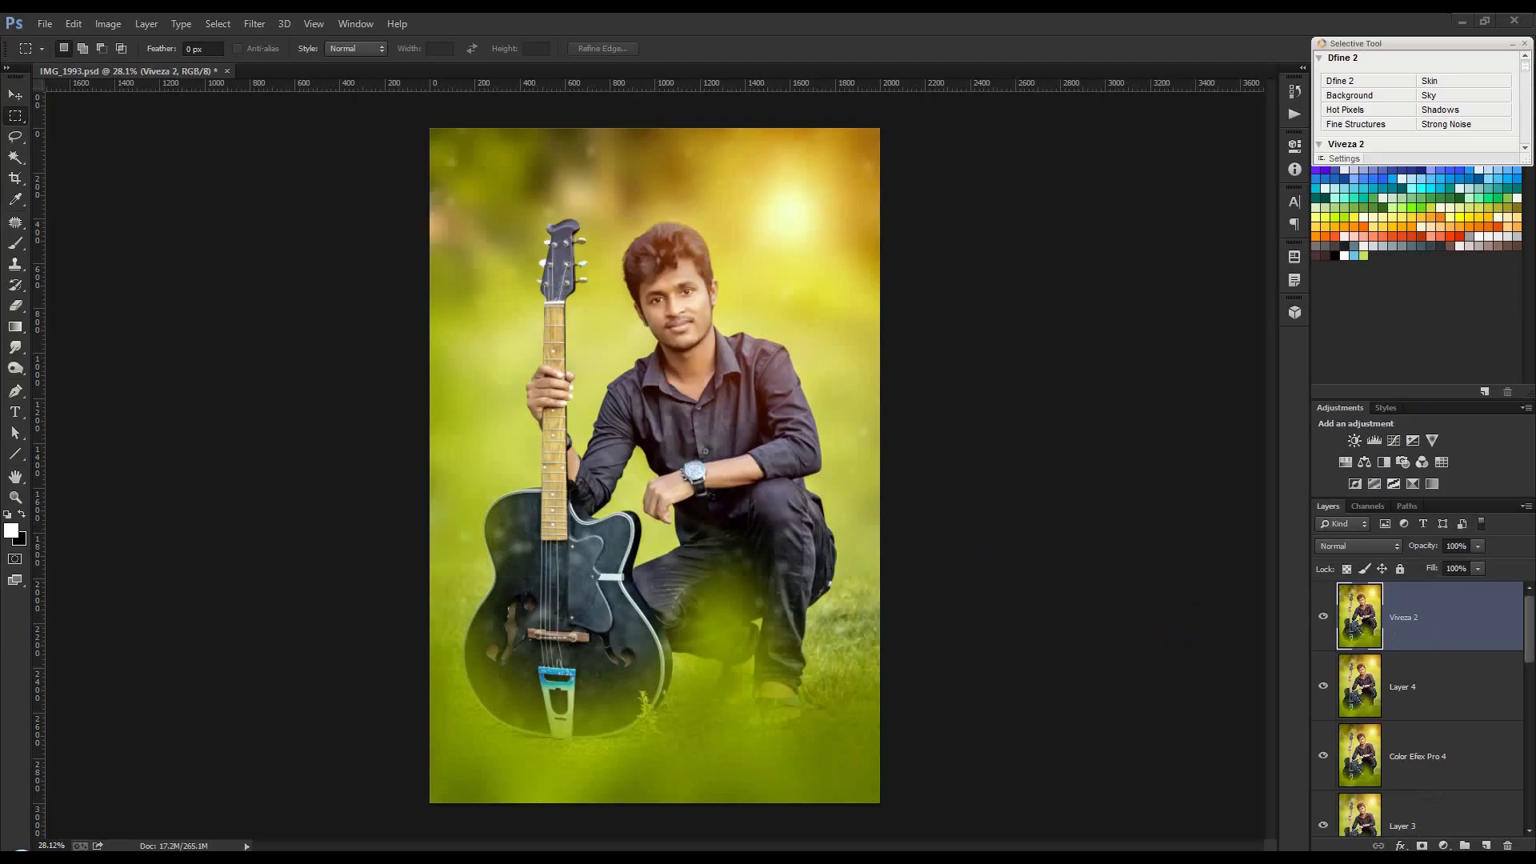
Step: Enlarge the tree corner image to about 116% and place it over the photo's upper-right corner
{"action": "left_click_drag", "start_coordinate": [781, 417], "coordinate": [844, 424]}
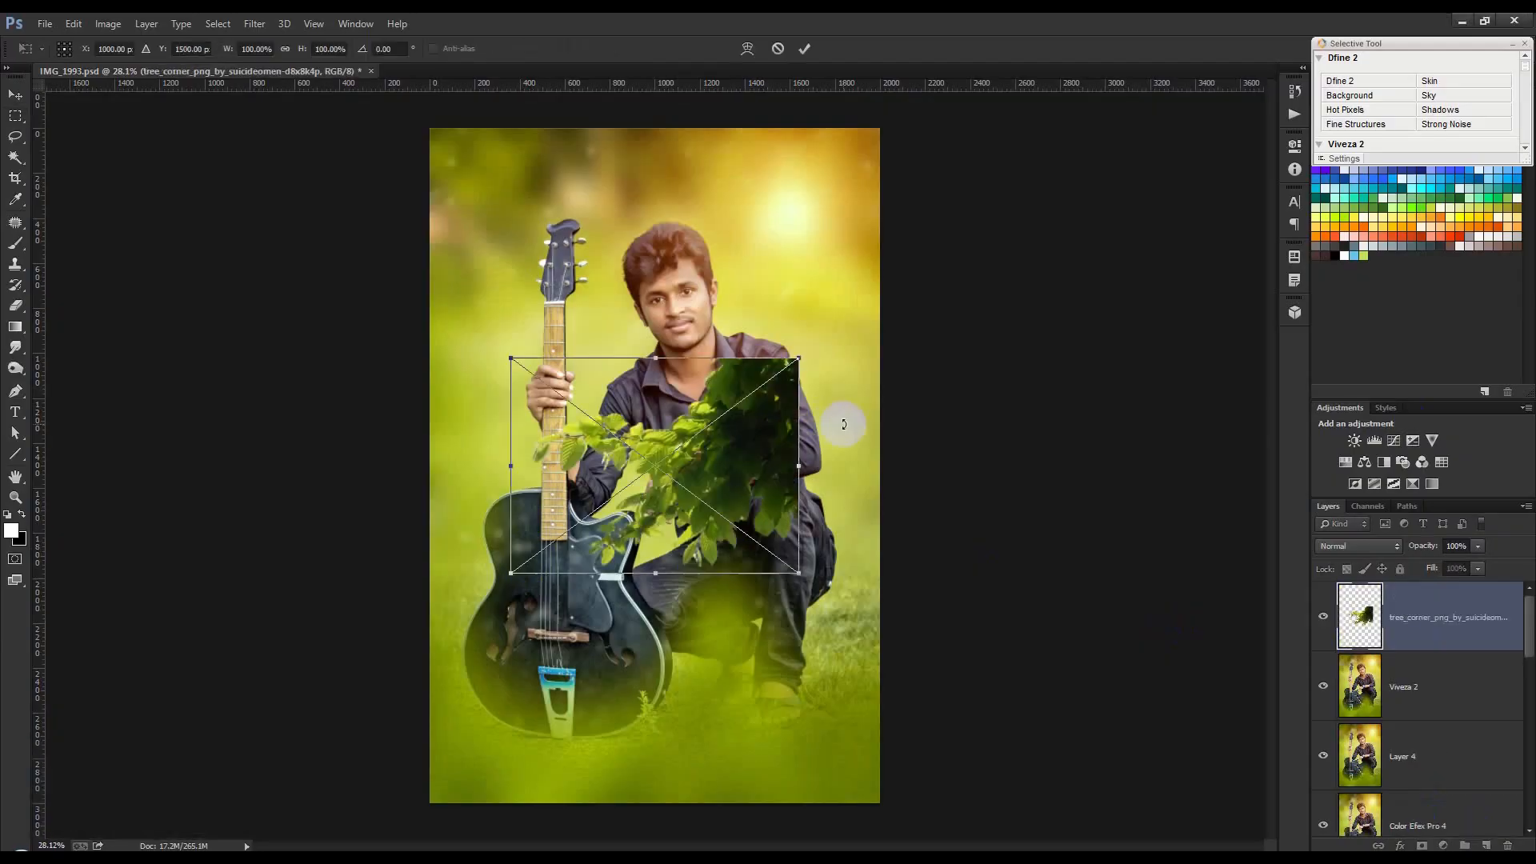
{"action": "left_click_drag", "start_coordinate": [800, 359], "coordinate": [1040, 124]}
{"action": "left_click_drag", "start_coordinate": [1104, 327], "coordinate": [998, 256]}
{"action": "left_click", "coordinate": [804, 48]}
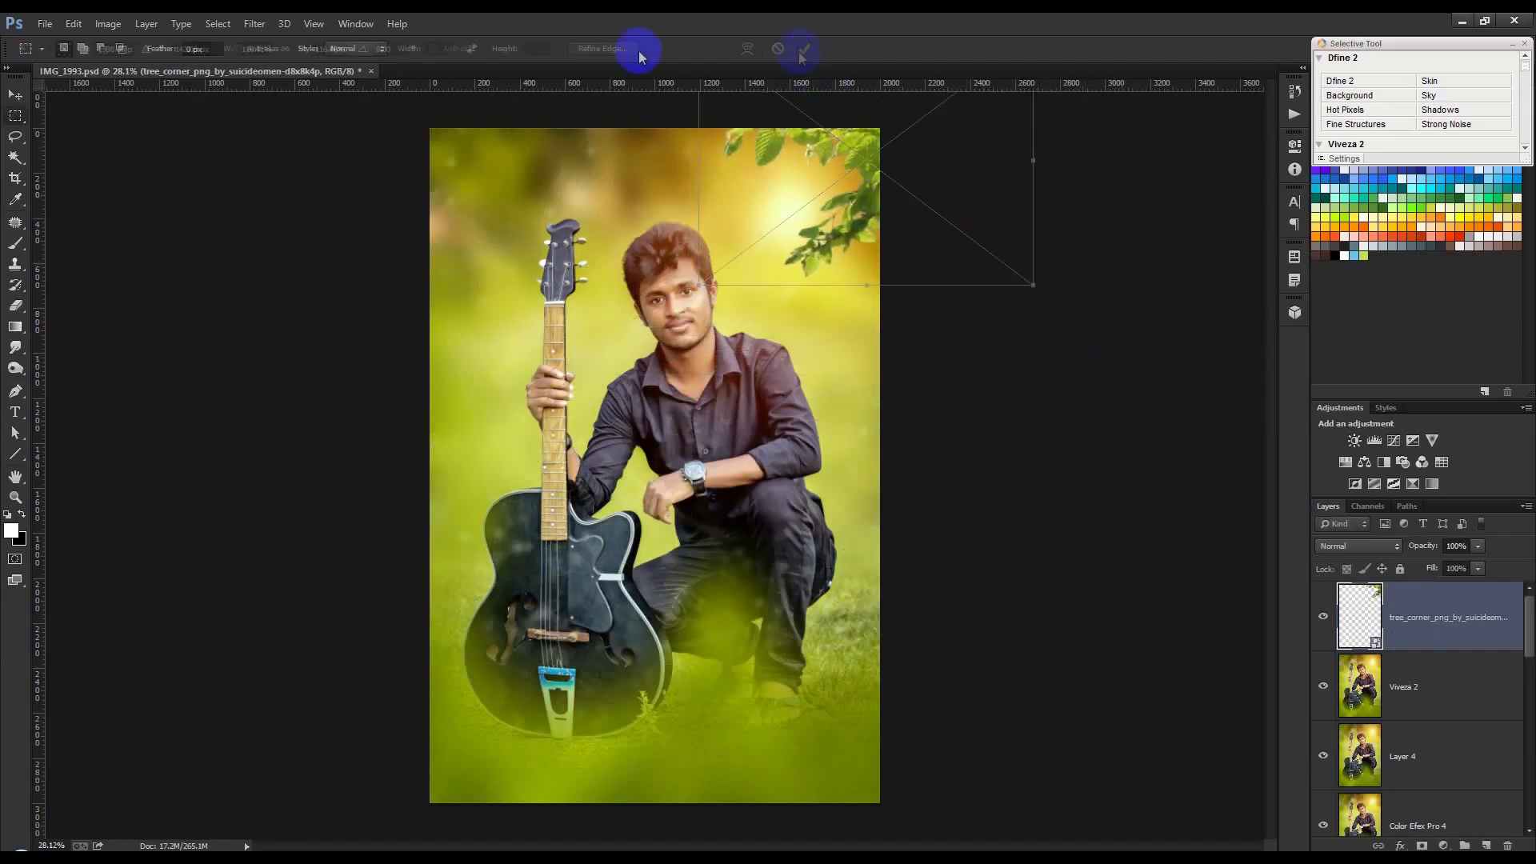
Step: Blur the leaf layer with a Gaussian Blur of about 15.5 pixels radius
{"action": "left_click", "coordinate": [268, 24]}
{"action": "mouse_move", "coordinate": [304, 207]}
{"action": "left_click", "coordinate": [528, 334]}
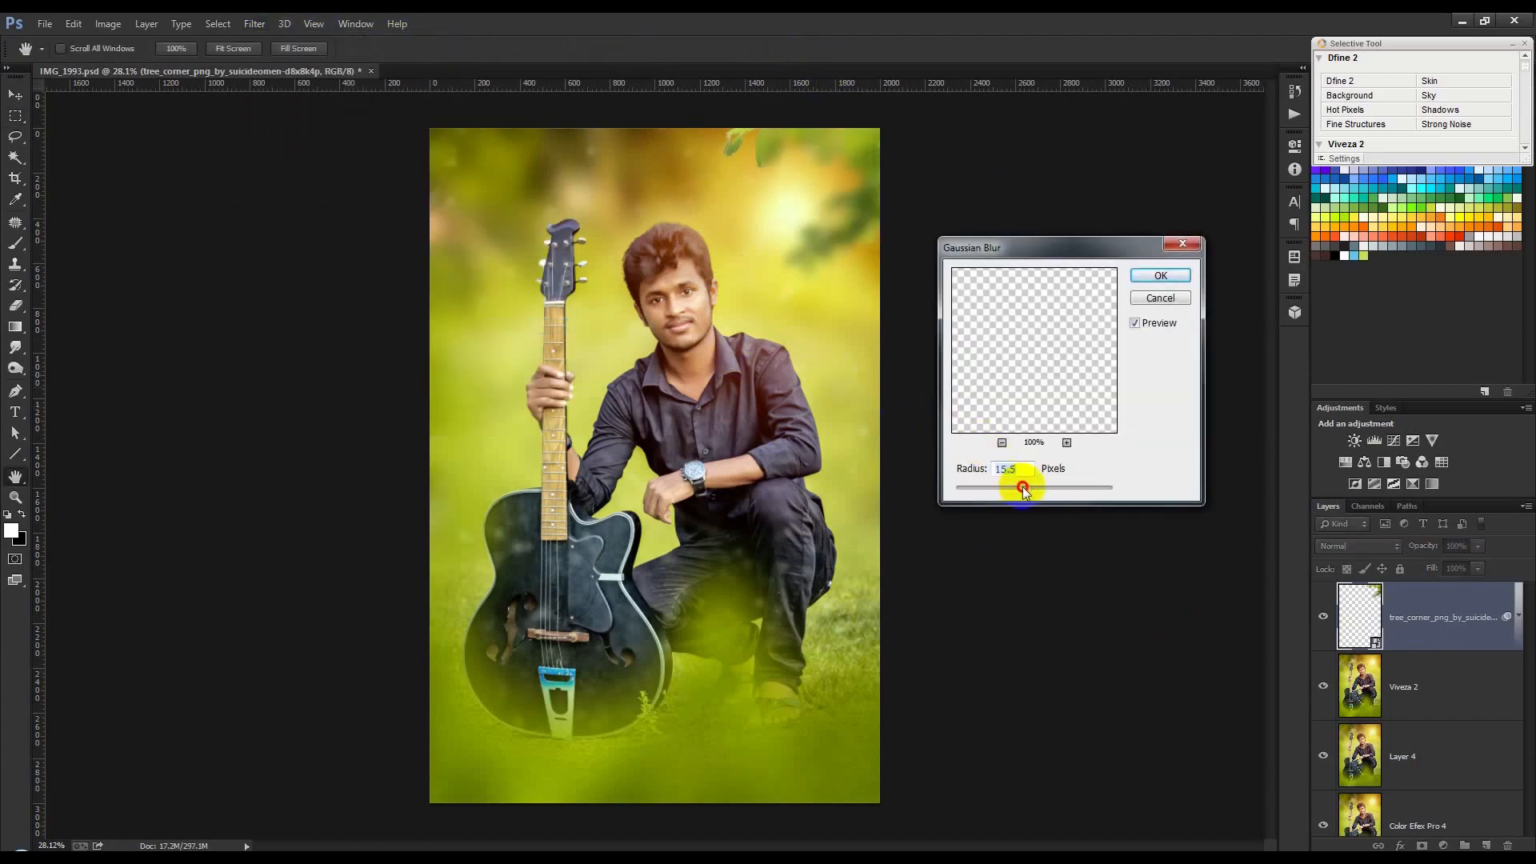
{"action": "left_click", "coordinate": [1180, 277]}
Step: Scale down the blurred leaves and reposition them in the photo's upper-right corner
{"action": "key", "text": "ctrl+t"}
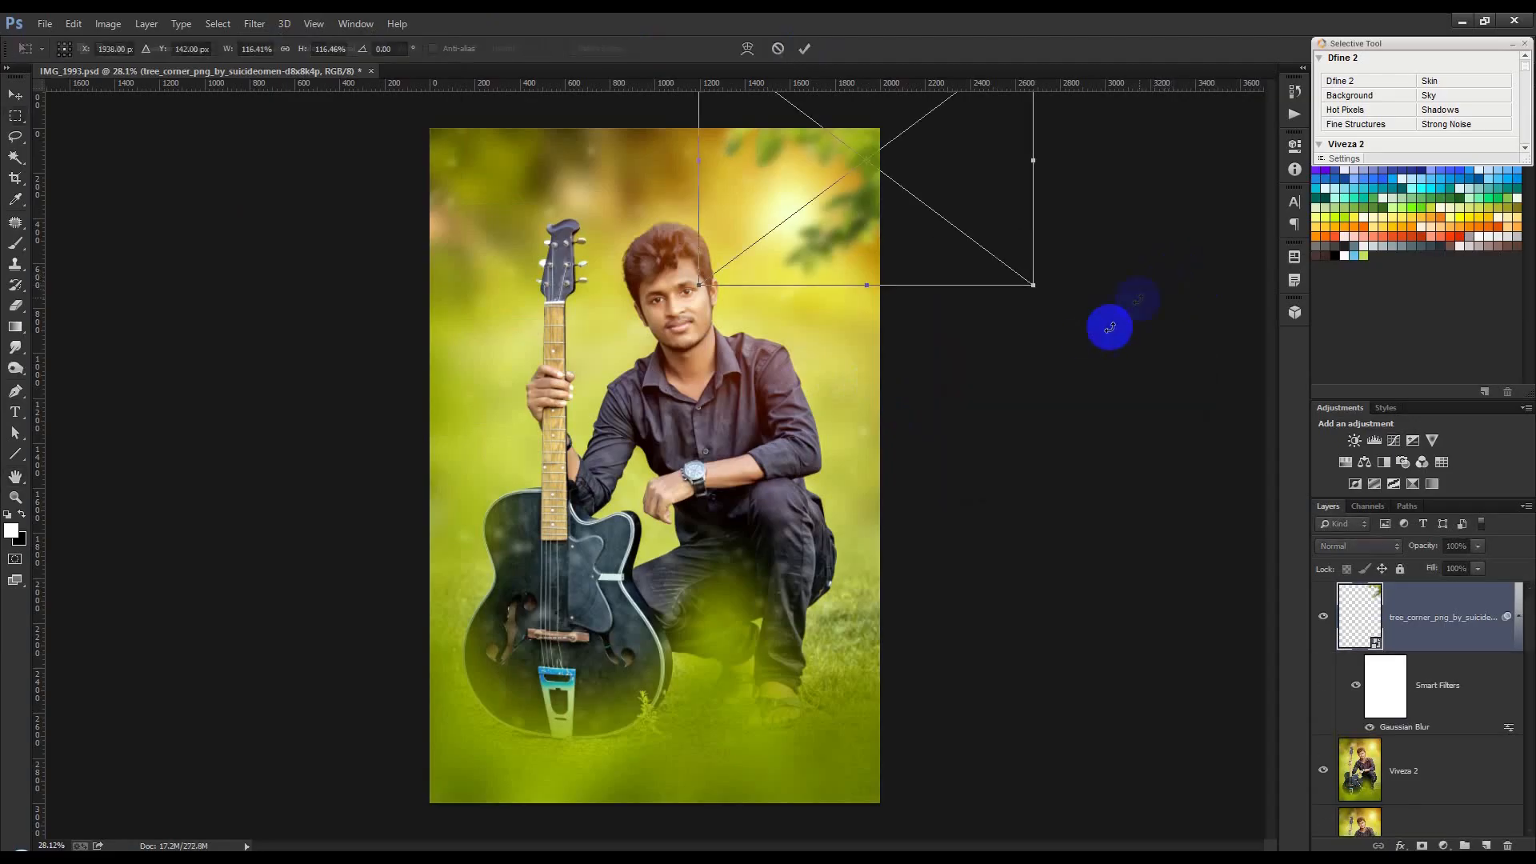
{"action": "left_click_drag", "start_coordinate": [1035, 284], "coordinate": [894, 239]}
{"action": "left_click_drag", "start_coordinate": [890, 182], "coordinate": [928, 231]}
{"action": "left_click", "coordinate": [806, 53]}
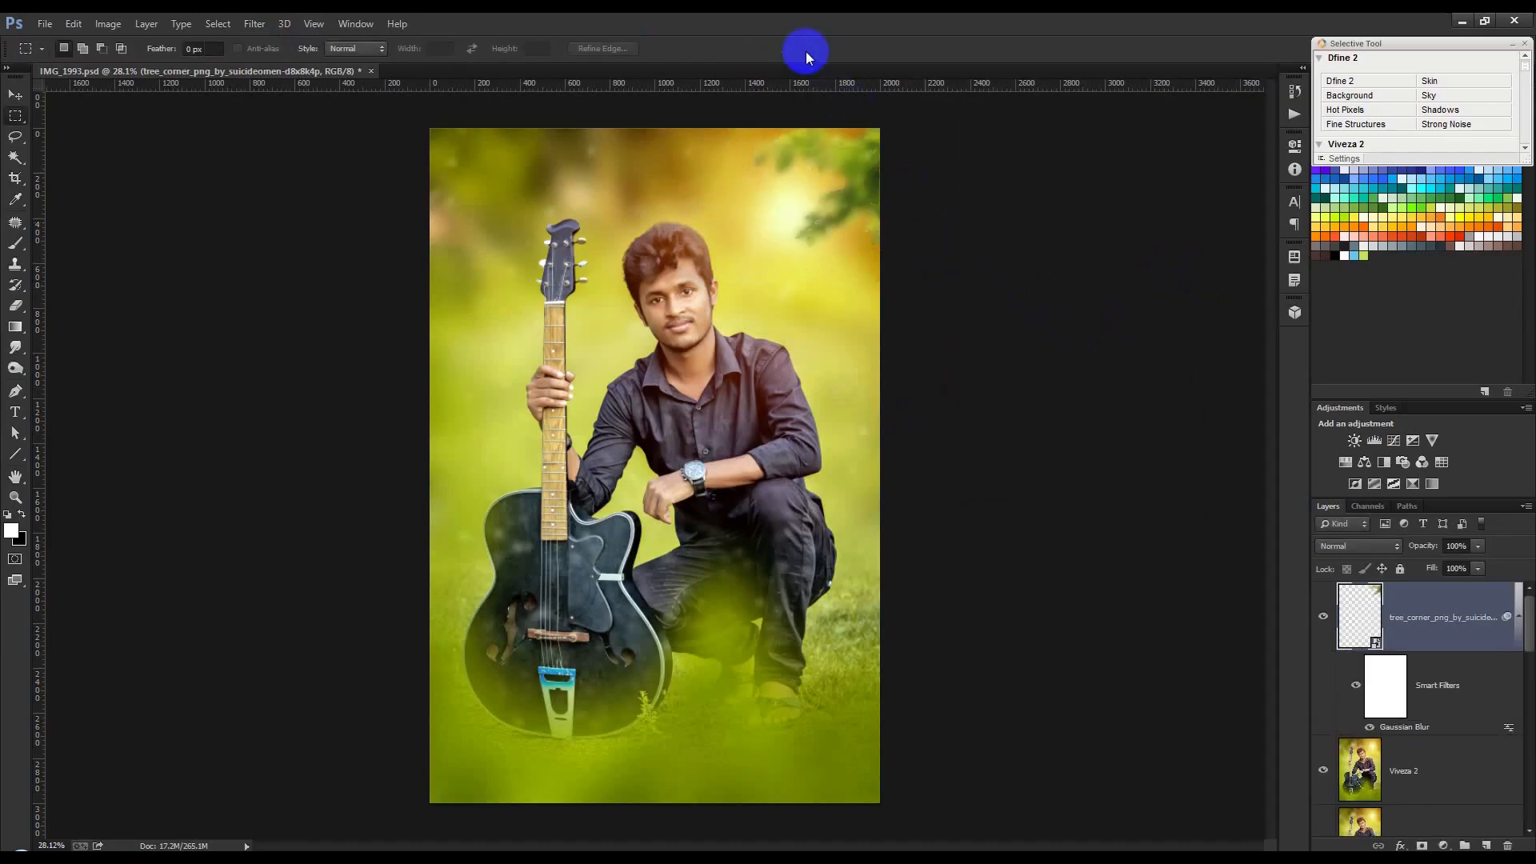
{"action": "left_click_drag", "start_coordinate": [904, 147], "coordinate": [912, 154]}
{"action": "left_click", "coordinate": [783, 328]}
Step: Rasterize the leaf layer and shift its midtone color balance toward yellow
{"action": "right_click", "coordinate": [1462, 612]}
{"action": "left_click", "coordinate": [1264, 381]}
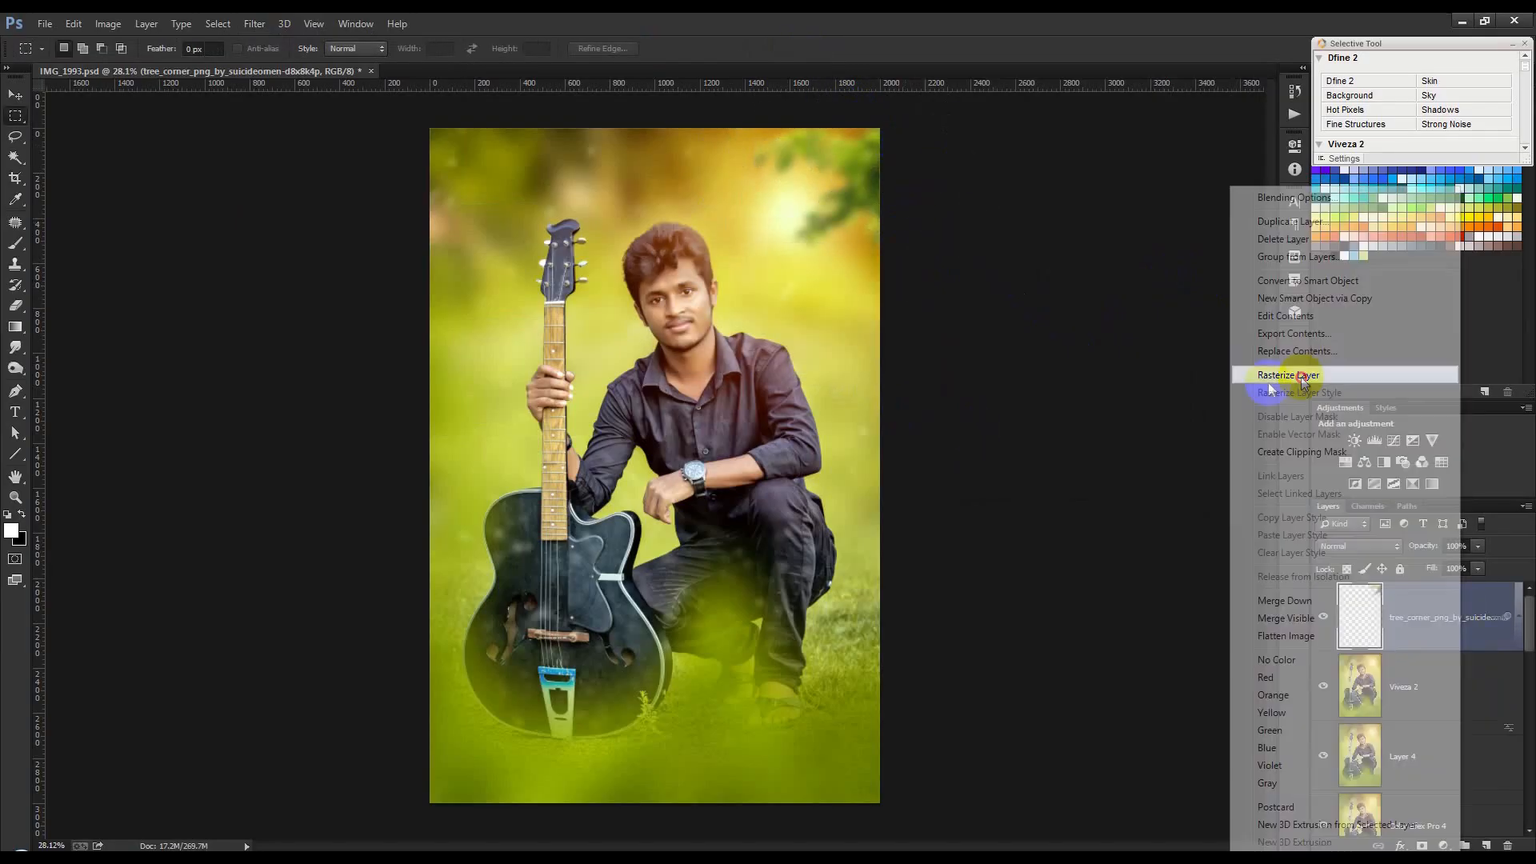
{"action": "left_click", "coordinate": [112, 23]}
{"action": "mouse_move", "coordinate": [240, 66]}
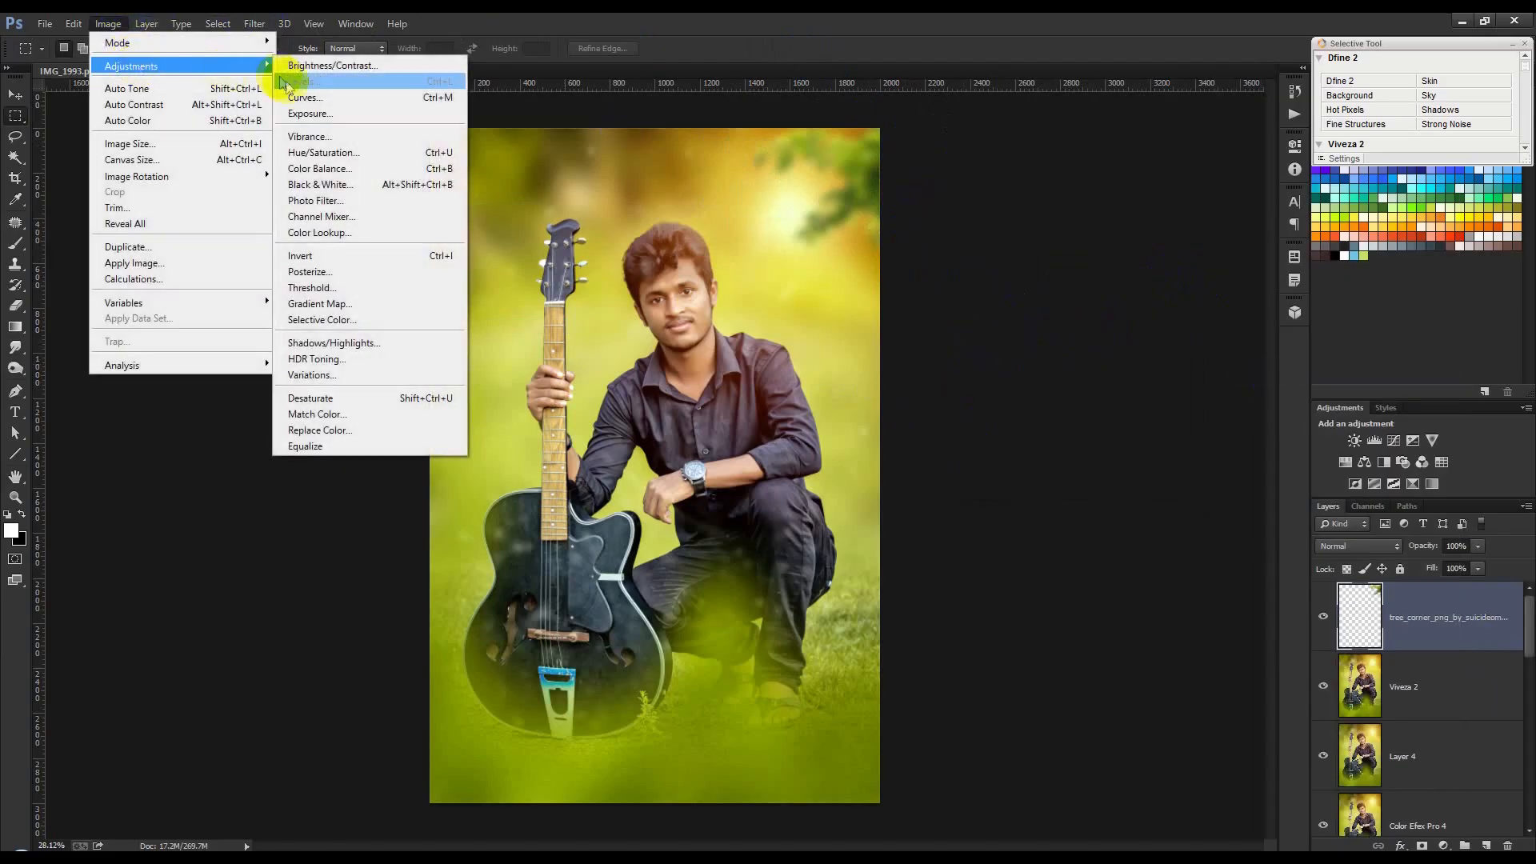
{"action": "left_click", "coordinate": [318, 168]}
{"action": "left_click_drag", "start_coordinate": [933, 144], "coordinate": [1075, 255]}
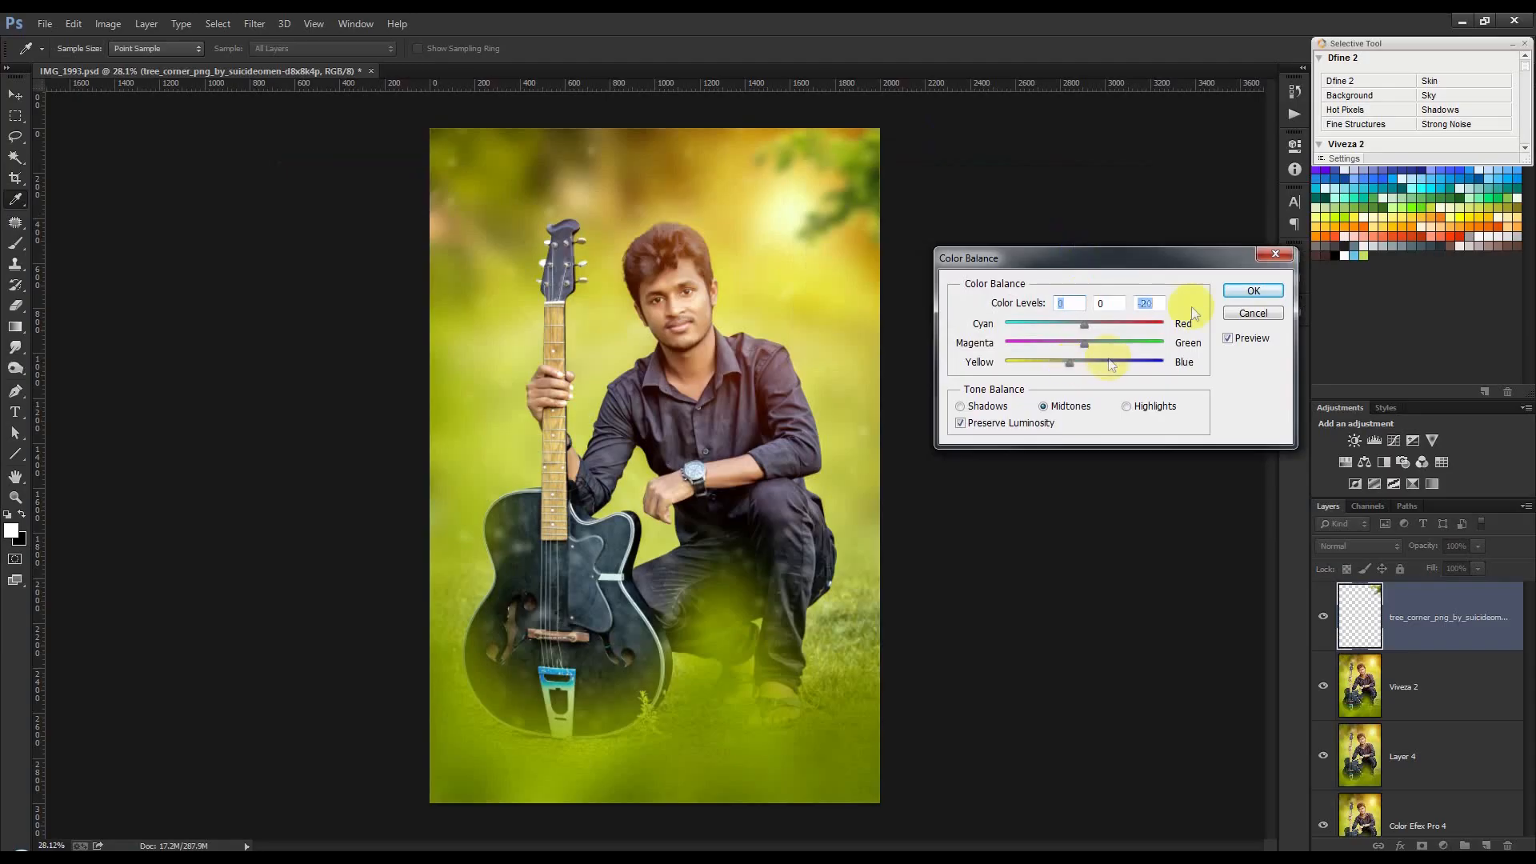
{"action": "left_click", "coordinate": [1238, 291]}
Step: Duplicate the leaf layer toward the middle of the photo and flip the copy horizontally
{"action": "key", "text": "m"}
{"action": "left_click", "coordinate": [16, 96]}
{"action": "left_click_drag", "start_coordinate": [875, 274], "coordinate": [717, 263]}
{"action": "key", "text": "ctrl+t"}
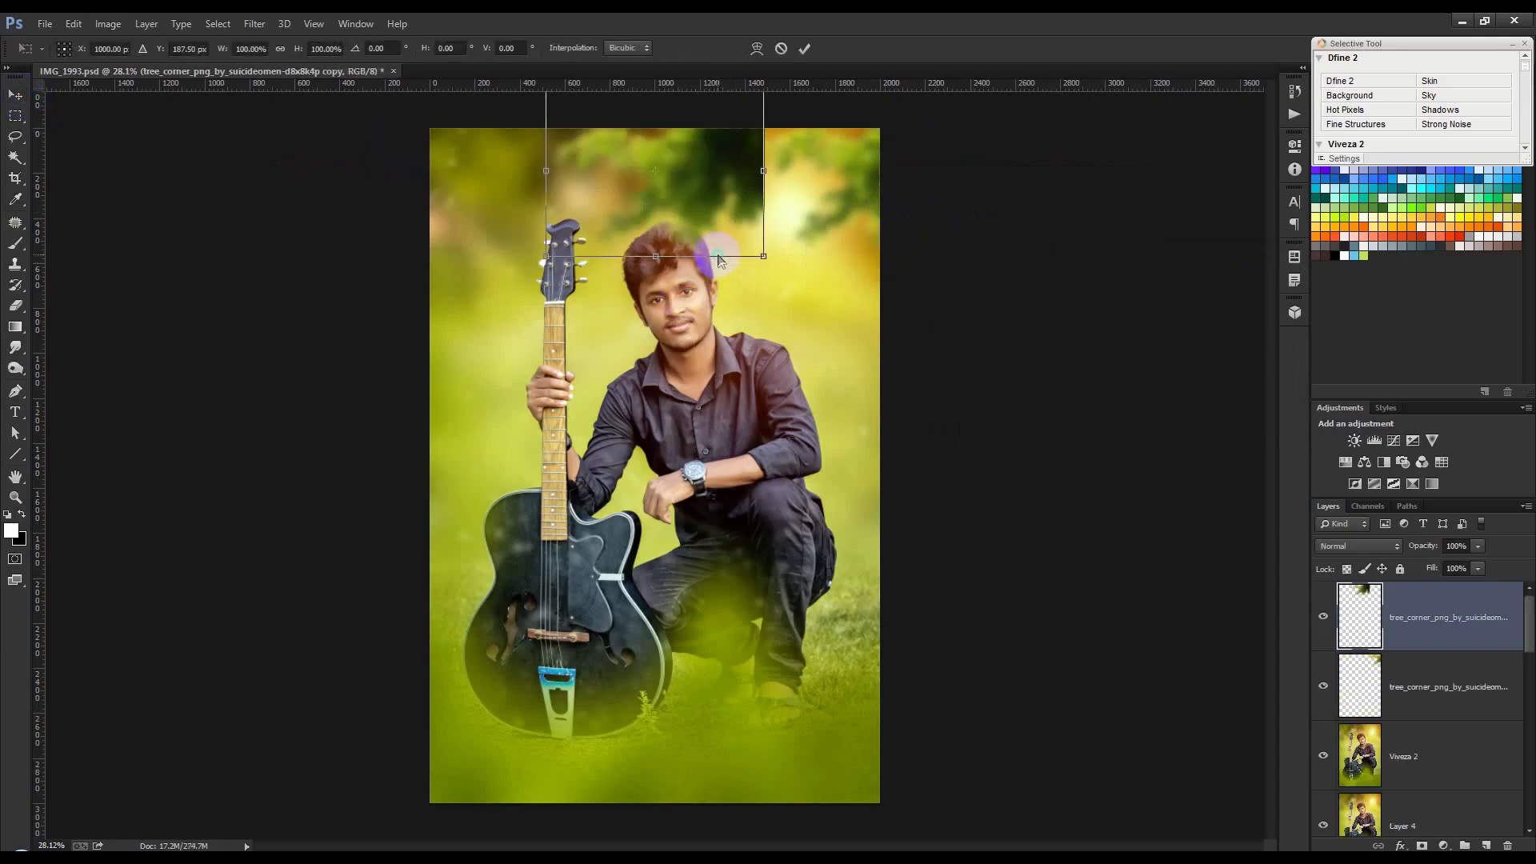
{"action": "right_click", "coordinate": [718, 258]}
{"action": "left_click", "coordinate": [772, 501]}
Step: Enlarge and rotate the copied leaves and position them along the photo's left edge, partly in front of the guitar neck
{"action": "left_click_drag", "start_coordinate": [762, 257], "coordinate": [965, 424]}
{"action": "left_click_drag", "start_coordinate": [790, 285], "coordinate": [665, 377]}
{"action": "left_click_drag", "start_coordinate": [928, 426], "coordinate": [960, 325]}
{"action": "mouse_move", "coordinate": [578, 313]}
{"action": "left_mouse_down"}
{"action": "mouse_move", "coordinate": [560, 369]}
{"action": "mouse_move", "coordinate": [553, 318]}
{"action": "left_mouse_up"}
{"action": "left_click_drag", "start_coordinate": [945, 326], "coordinate": [957, 361]}
{"action": "left_click_drag", "start_coordinate": [594, 305], "coordinate": [583, 544]}
{"action": "left_click_drag", "start_coordinate": [879, 505], "coordinate": [800, 203]}
{"action": "left_click_drag", "start_coordinate": [557, 426], "coordinate": [533, 330]}
{"action": "left_click_drag", "start_coordinate": [878, 472], "coordinate": [860, 560]}
{"action": "mouse_move", "coordinate": [498, 394]}
{"action": "left_mouse_down"}
{"action": "mouse_move", "coordinate": [463, 370]}
{"action": "mouse_move", "coordinate": [469, 384]}
{"action": "left_mouse_up"}
{"action": "left_click_drag", "start_coordinate": [869, 492], "coordinate": [861, 510]}
{"action": "left_click", "coordinate": [807, 50]}
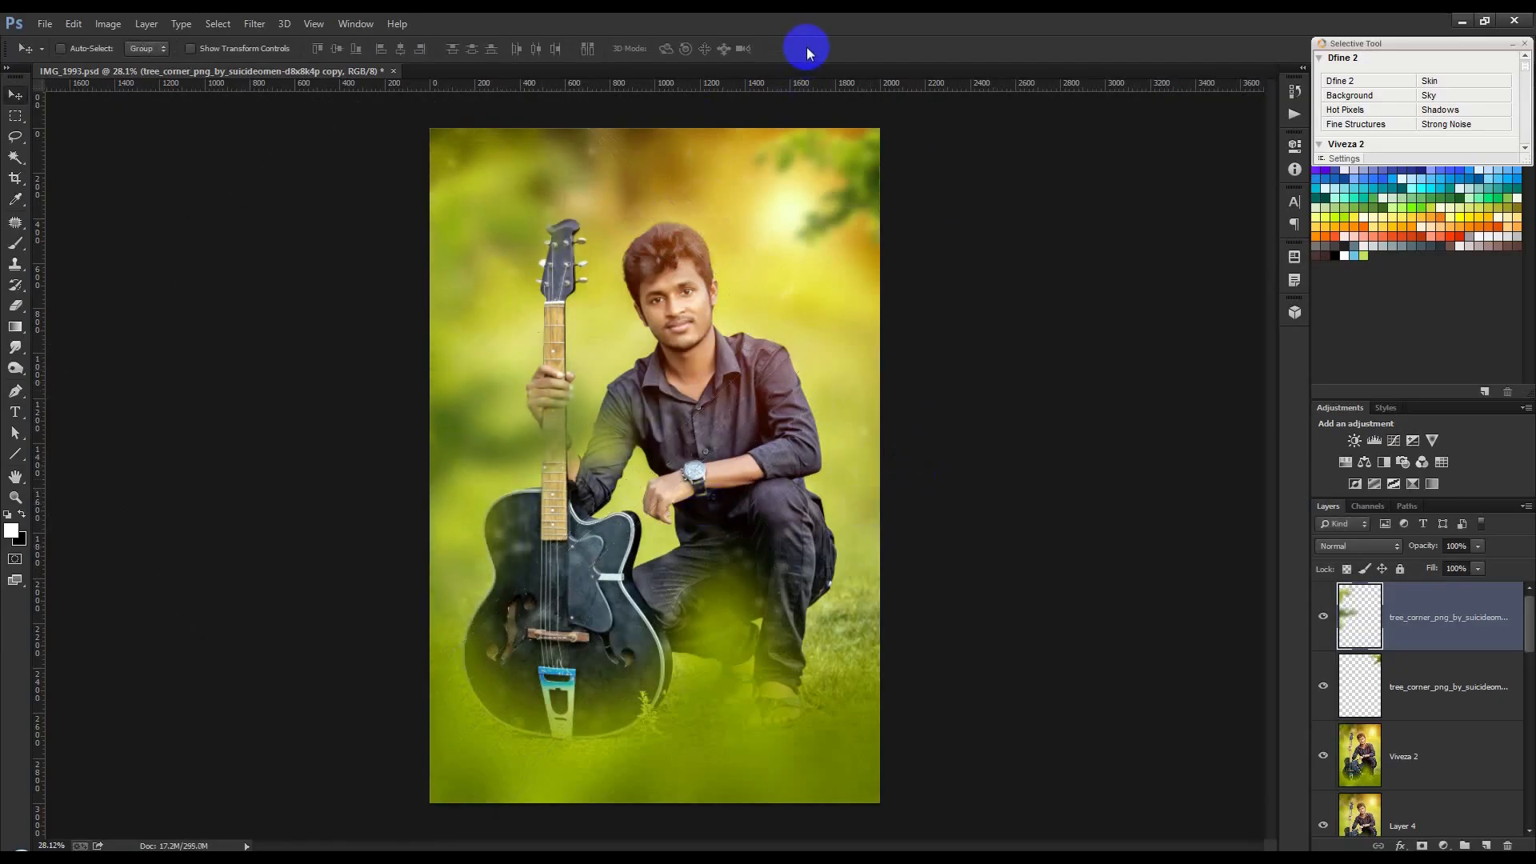
Step: Apply a Curves adjustment with input 127 and output 125 to the left leaf layer and shift the leaves slightly
{"action": "key", "text": "ctrl+m"}
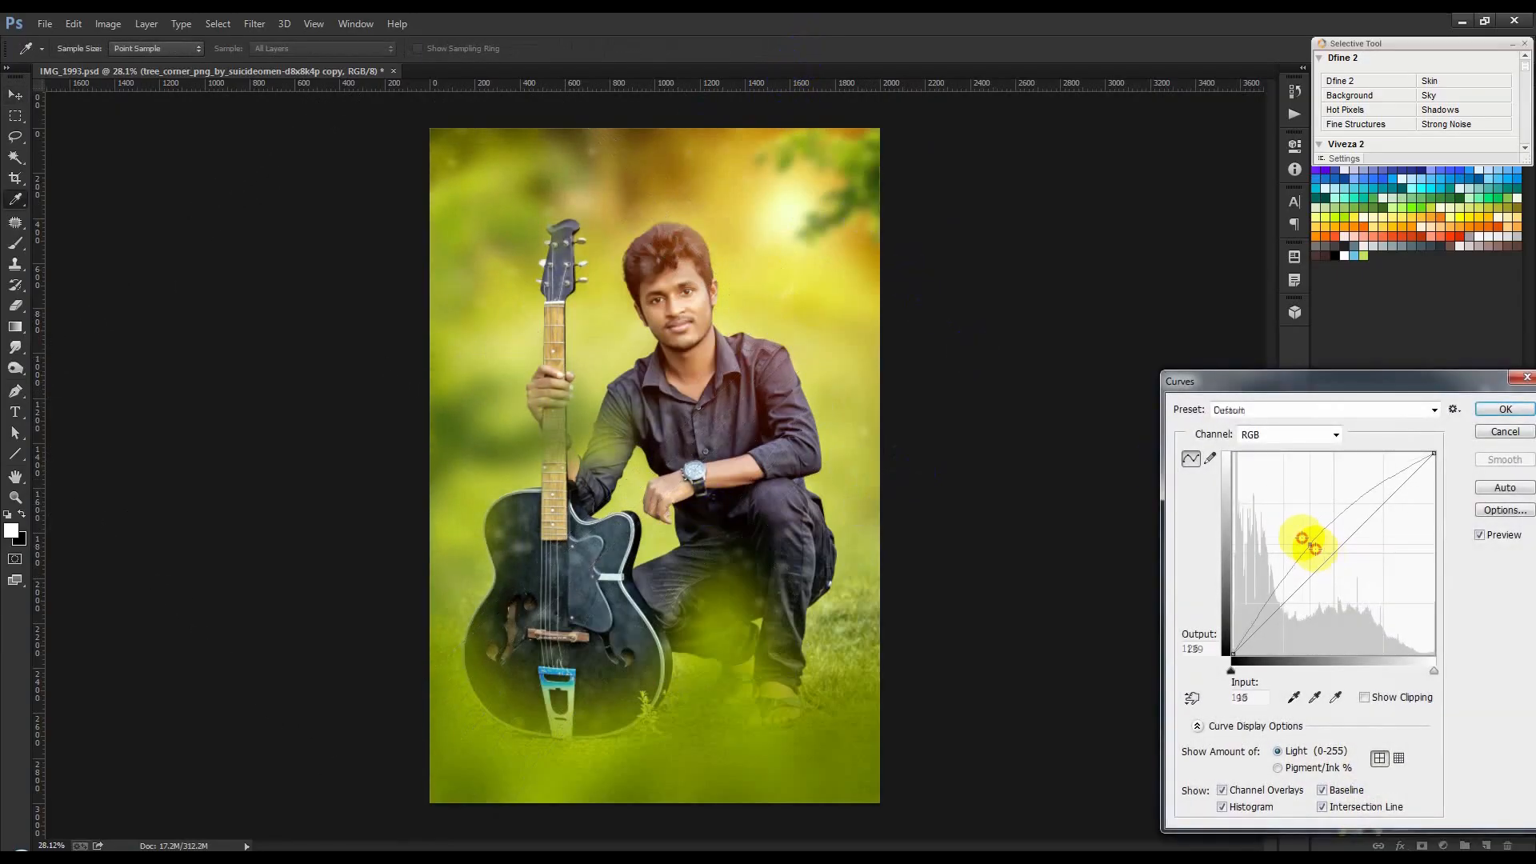
{"action": "left_click", "coordinate": [1310, 544]}
{"action": "left_click_drag", "start_coordinate": [1309, 544], "coordinate": [1333, 555]}
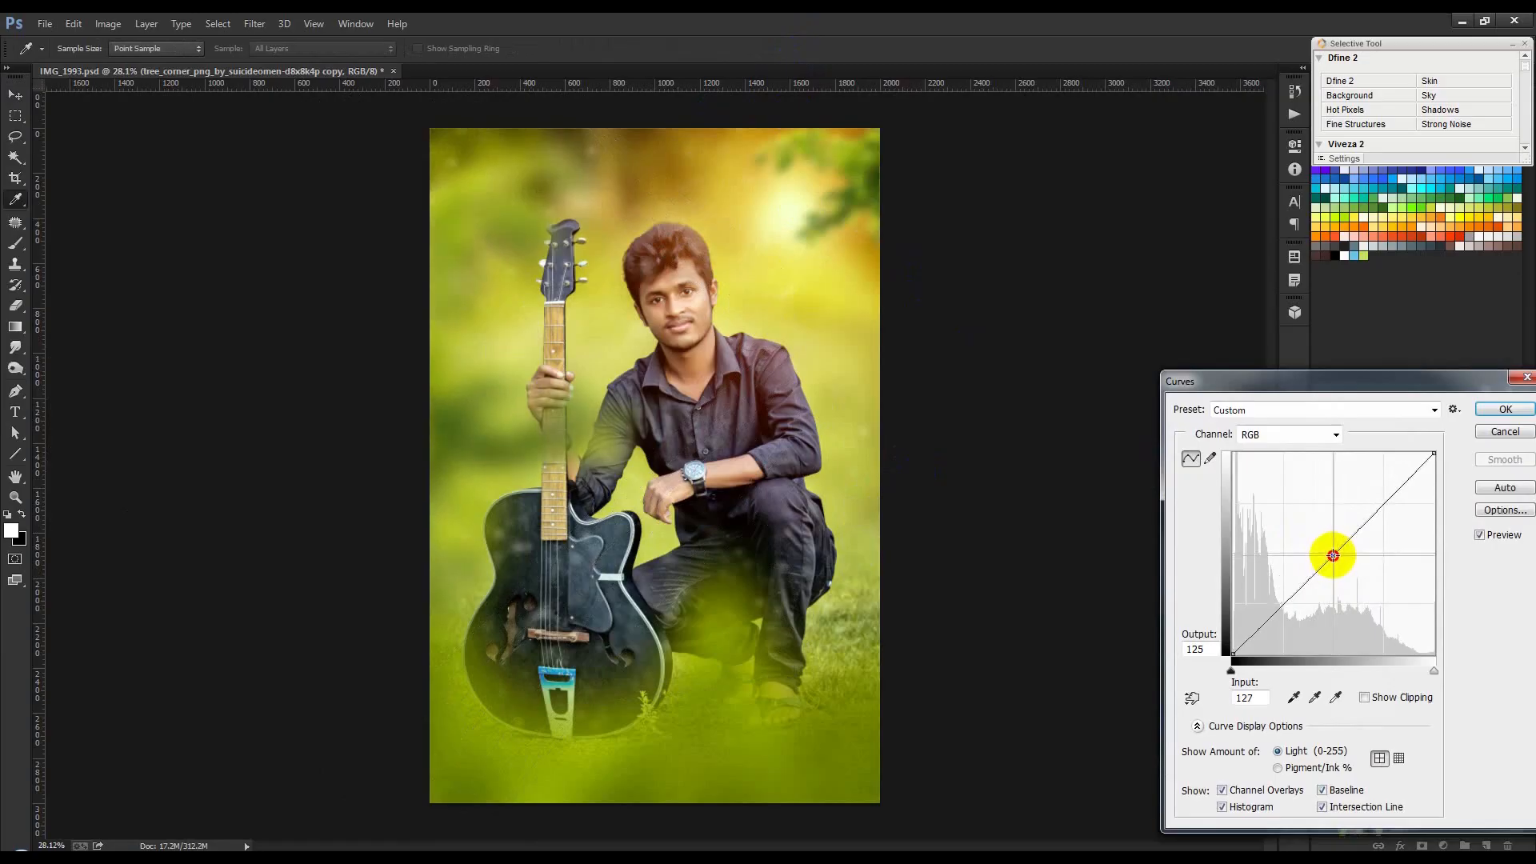
{"action": "left_click", "coordinate": [1496, 409]}
{"action": "left_click_drag", "start_coordinate": [685, 342], "coordinate": [703, 323]}
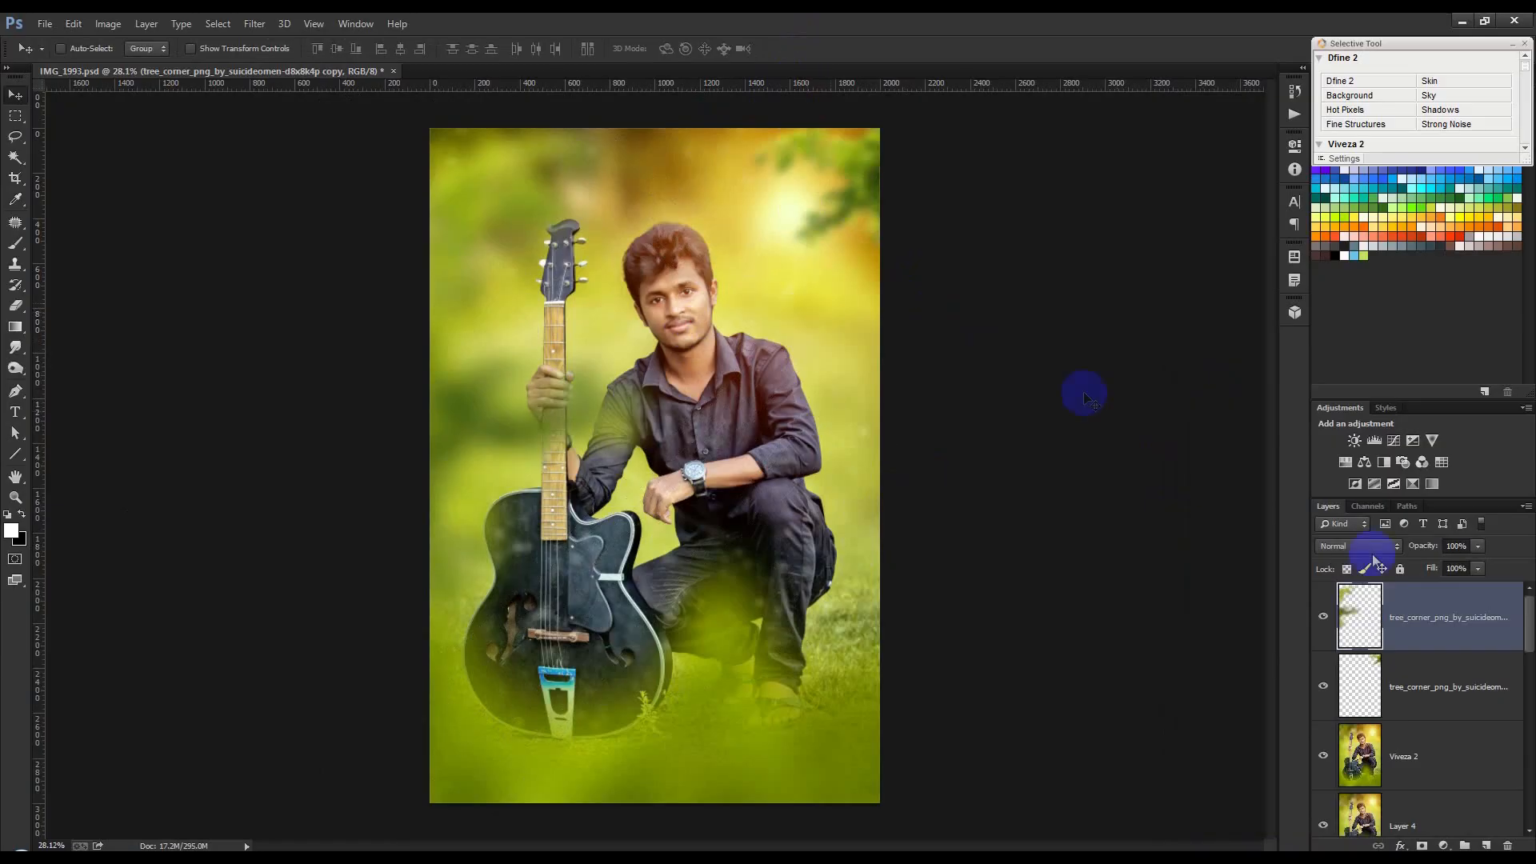
{"action": "left_click", "coordinate": [1424, 690]}
{"action": "key", "text": "ctrl+t"}
{"action": "left_click_drag", "start_coordinate": [953, 254], "coordinate": [1030, 320]}
{"action": "left_click_drag", "start_coordinate": [1095, 377], "coordinate": [1002, 431]}
{"action": "left_click_drag", "start_coordinate": [930, 301], "coordinate": [901, 321]}
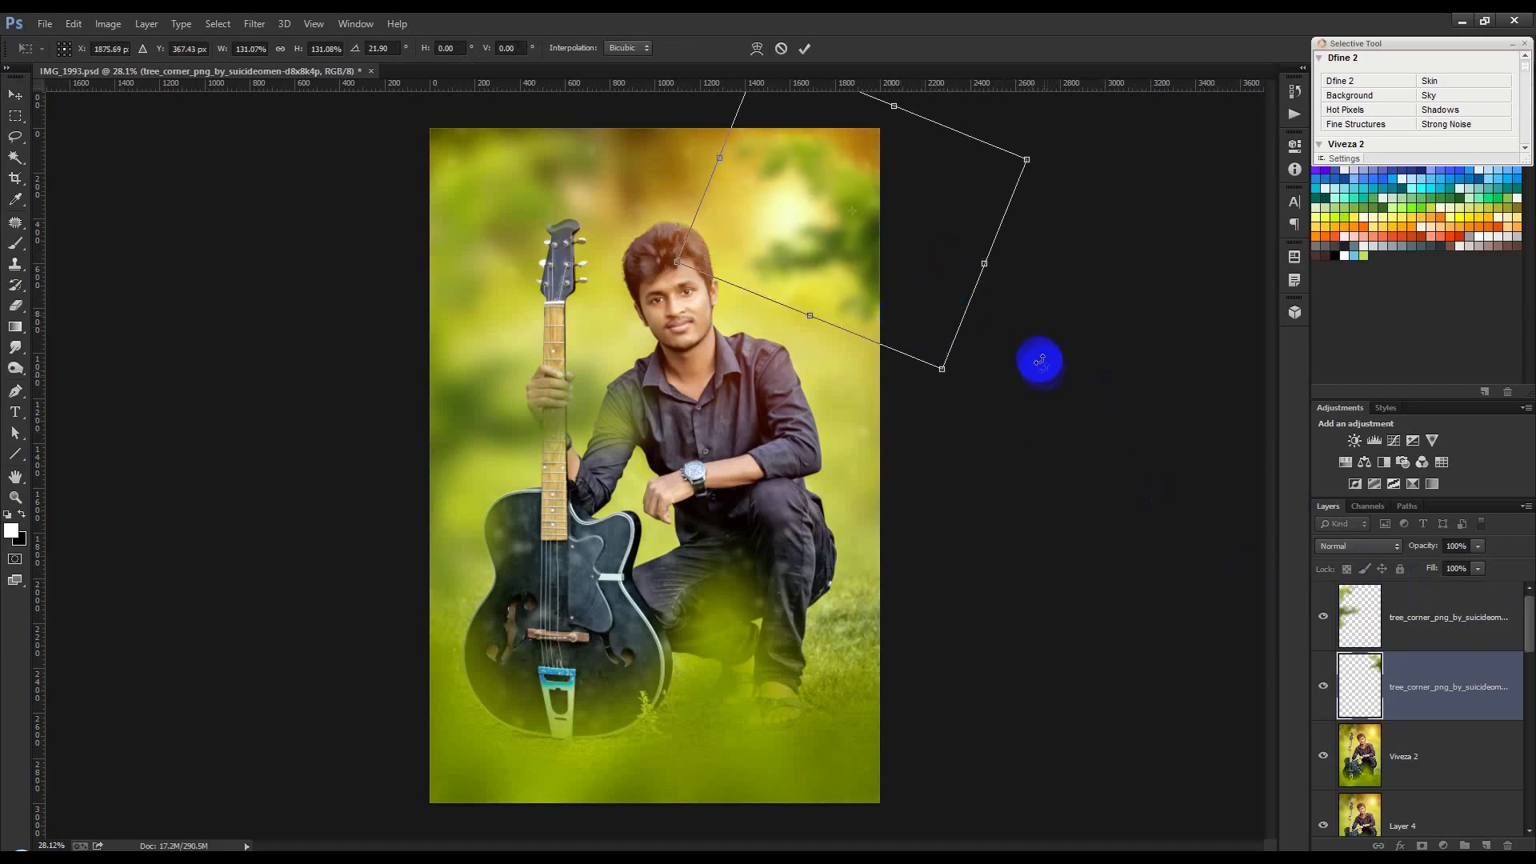
{"action": "left_click", "coordinate": [781, 49]}
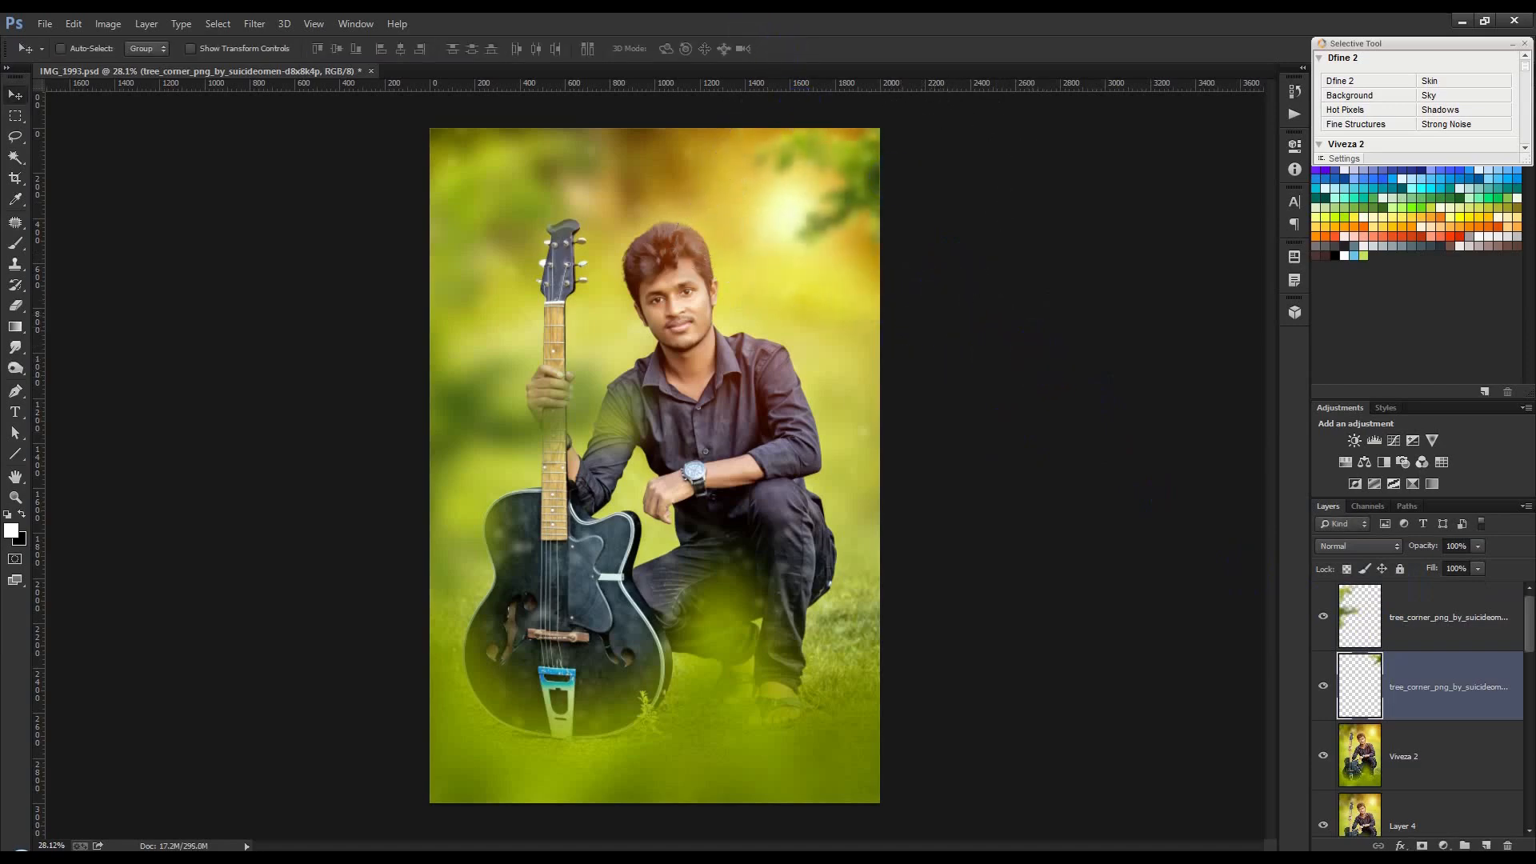
Step: Place the wooden rope swing image over the middle of the photo and rasterize its layer
{"action": "left_click_drag", "start_coordinate": [928, 432], "coordinate": [847, 422]}
{"action": "left_click", "coordinate": [805, 51]}
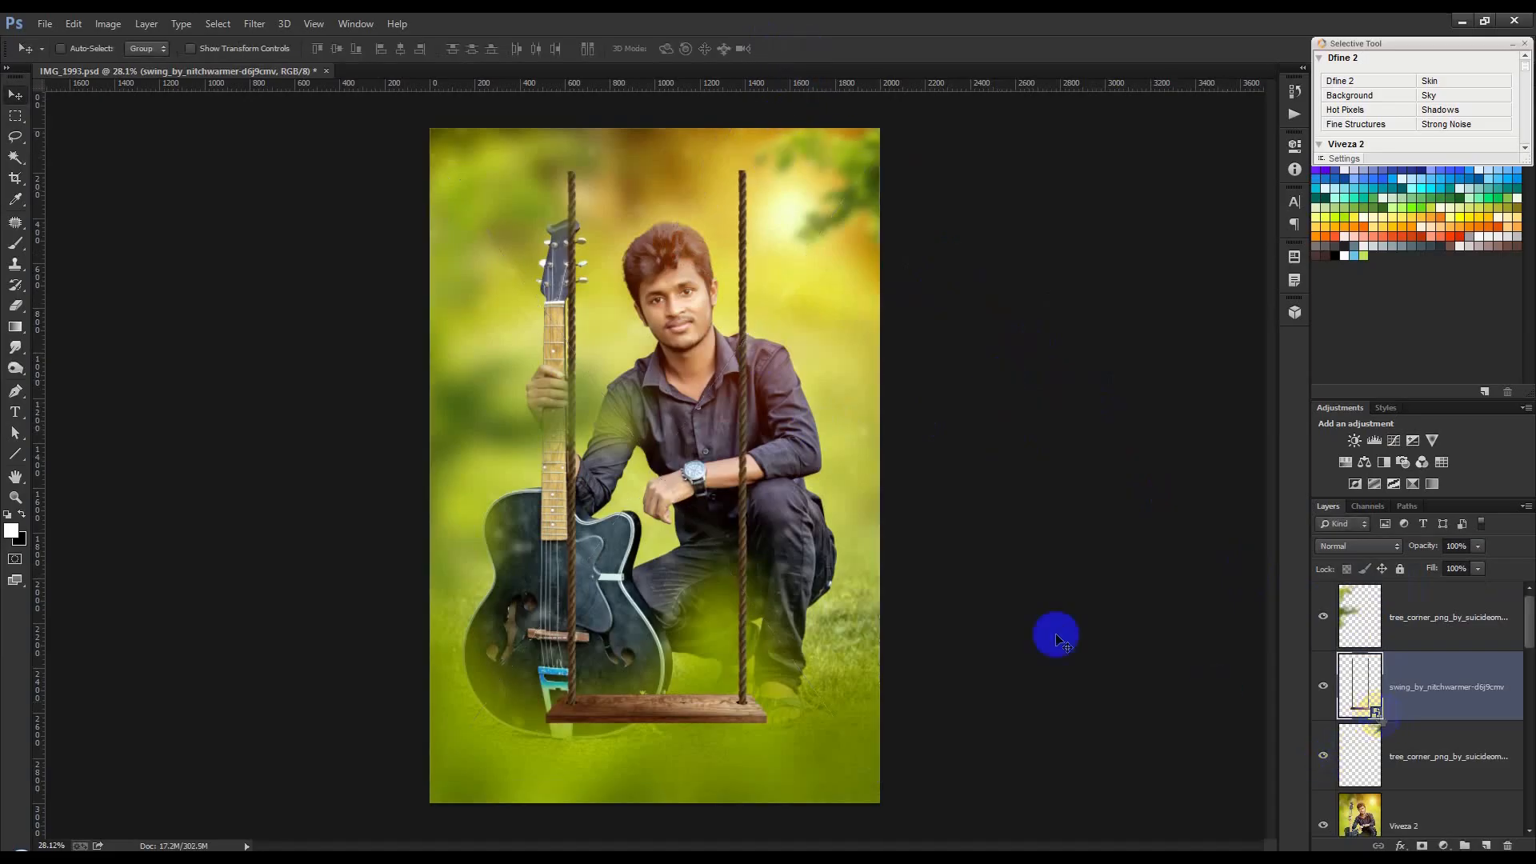
{"action": "left_click", "coordinate": [108, 23]}
{"action": "mouse_move", "coordinate": [200, 66]}
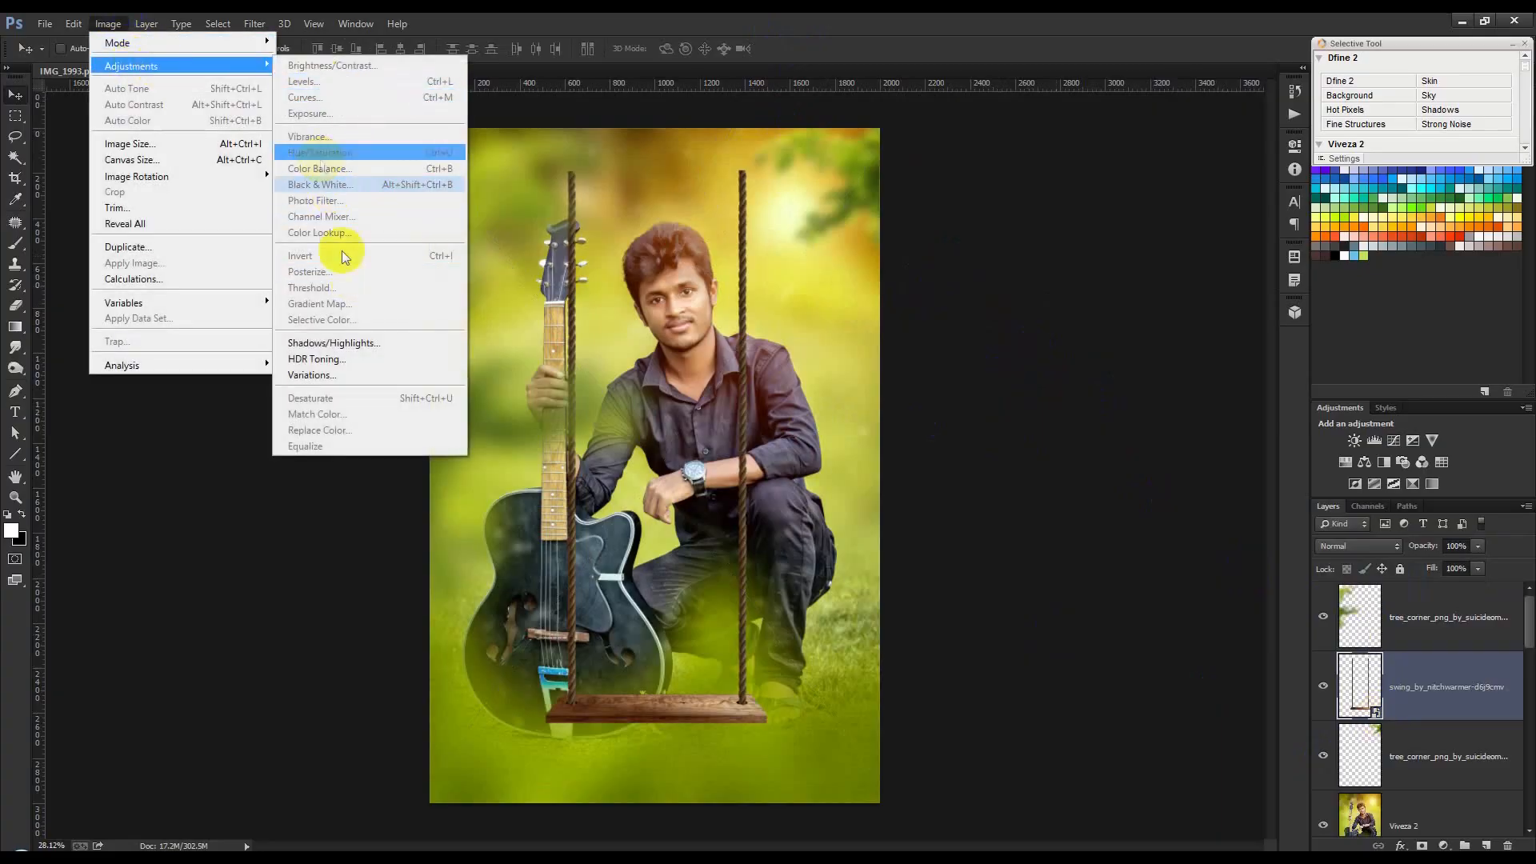
{"action": "left_click", "coordinate": [1433, 676]}
{"action": "right_click", "coordinate": [1433, 675]}
{"action": "left_click", "coordinate": [1216, 372]}
Step: Delete the swing layer from the document
{"action": "left_click", "coordinate": [108, 24]}
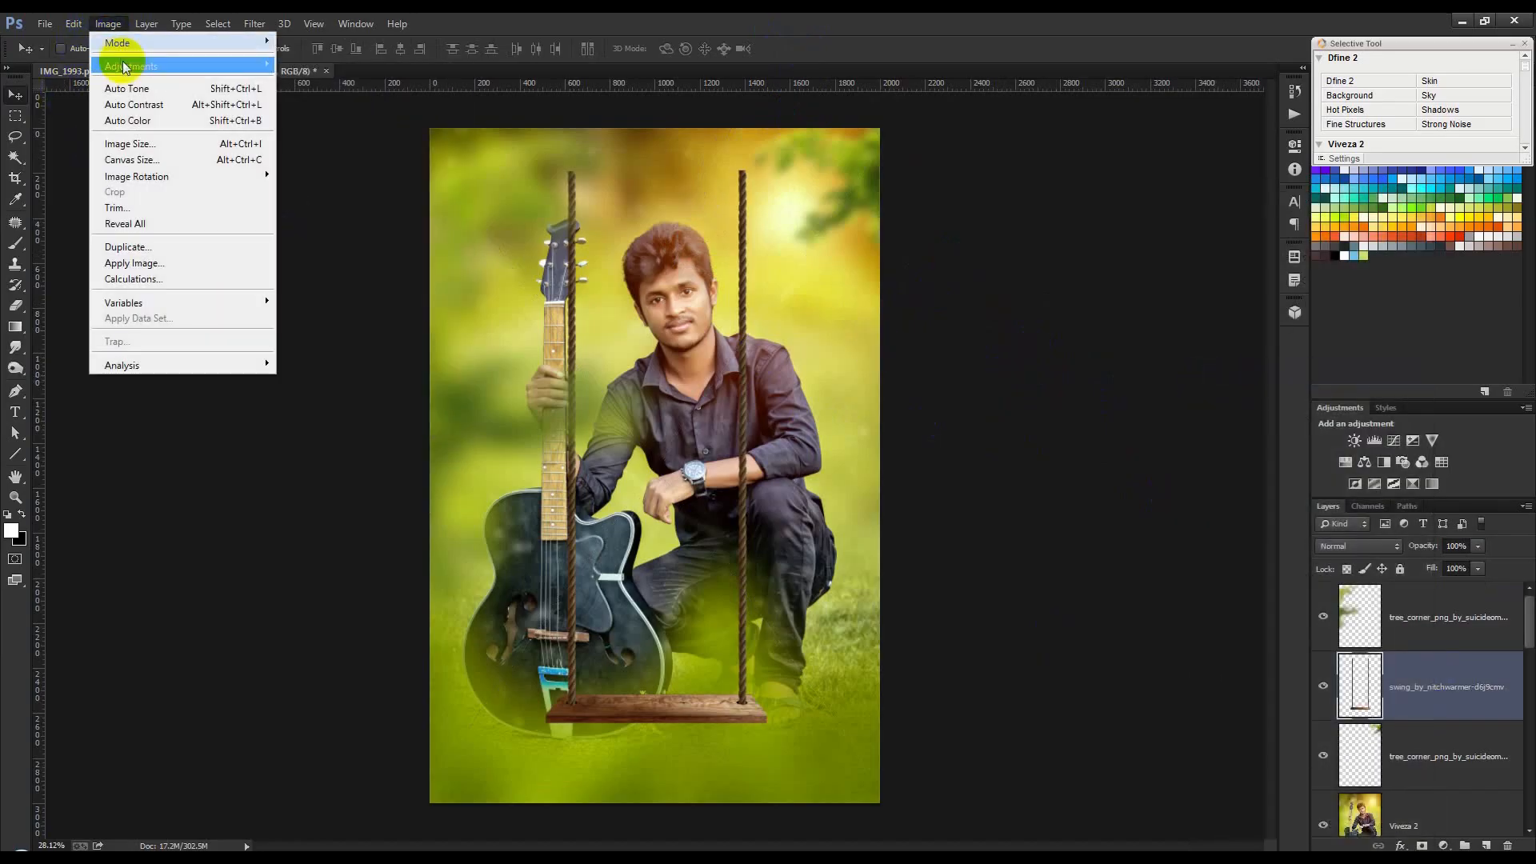
{"action": "mouse_move", "coordinate": [124, 66]}
{"action": "left_click", "coordinate": [1158, 384]}
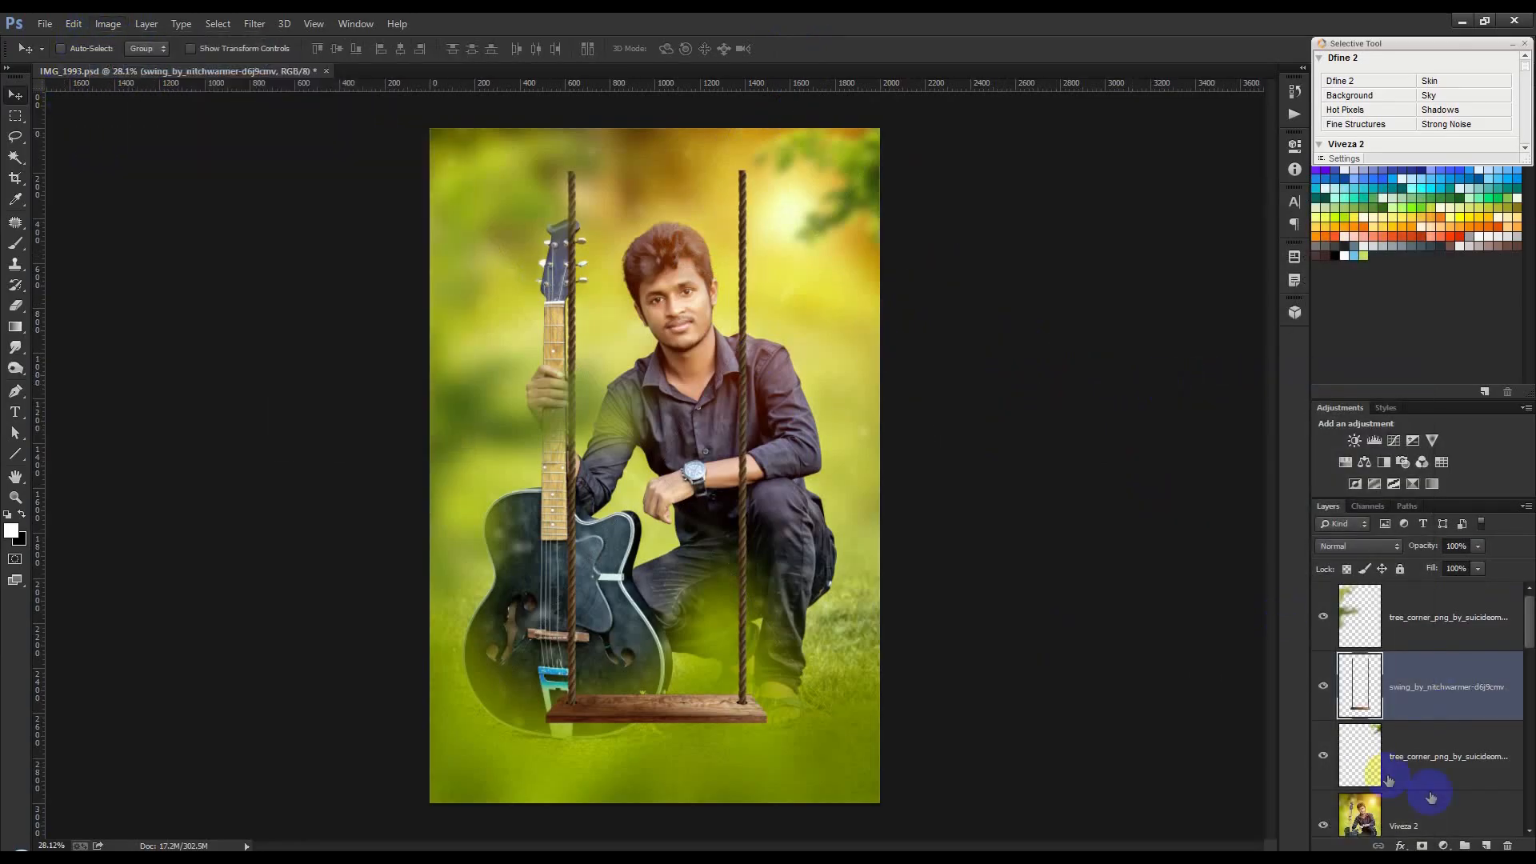
{"action": "left_click", "coordinate": [1508, 845]}
Step: Place the black signature logo across the photo and scale it down slightly
{"action": "key", "text": "ctrl+0"}
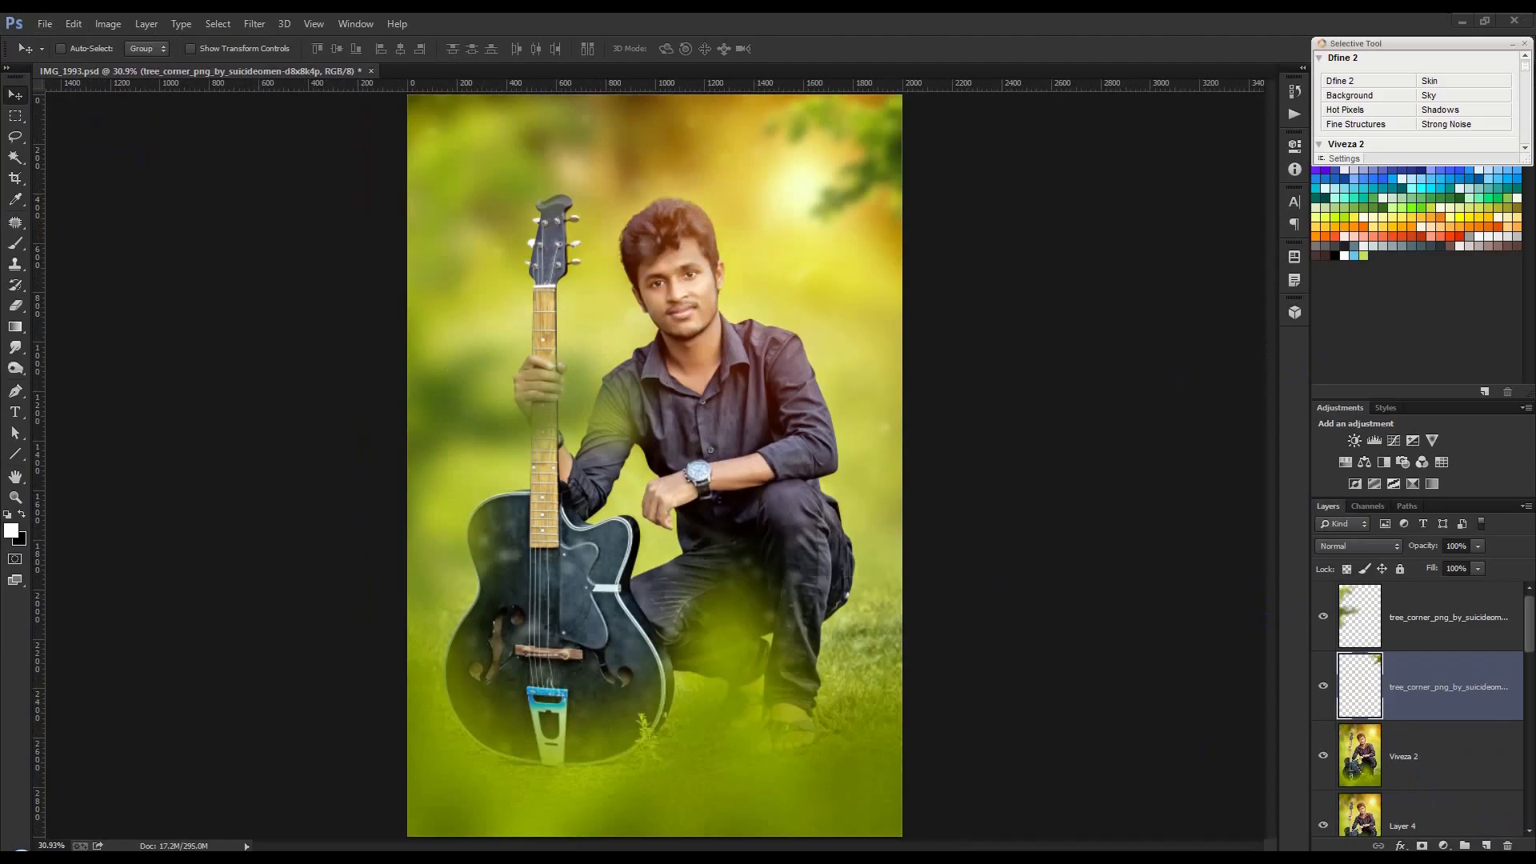
{"action": "left_click_drag", "start_coordinate": [755, 334], "coordinate": [613, 649]}
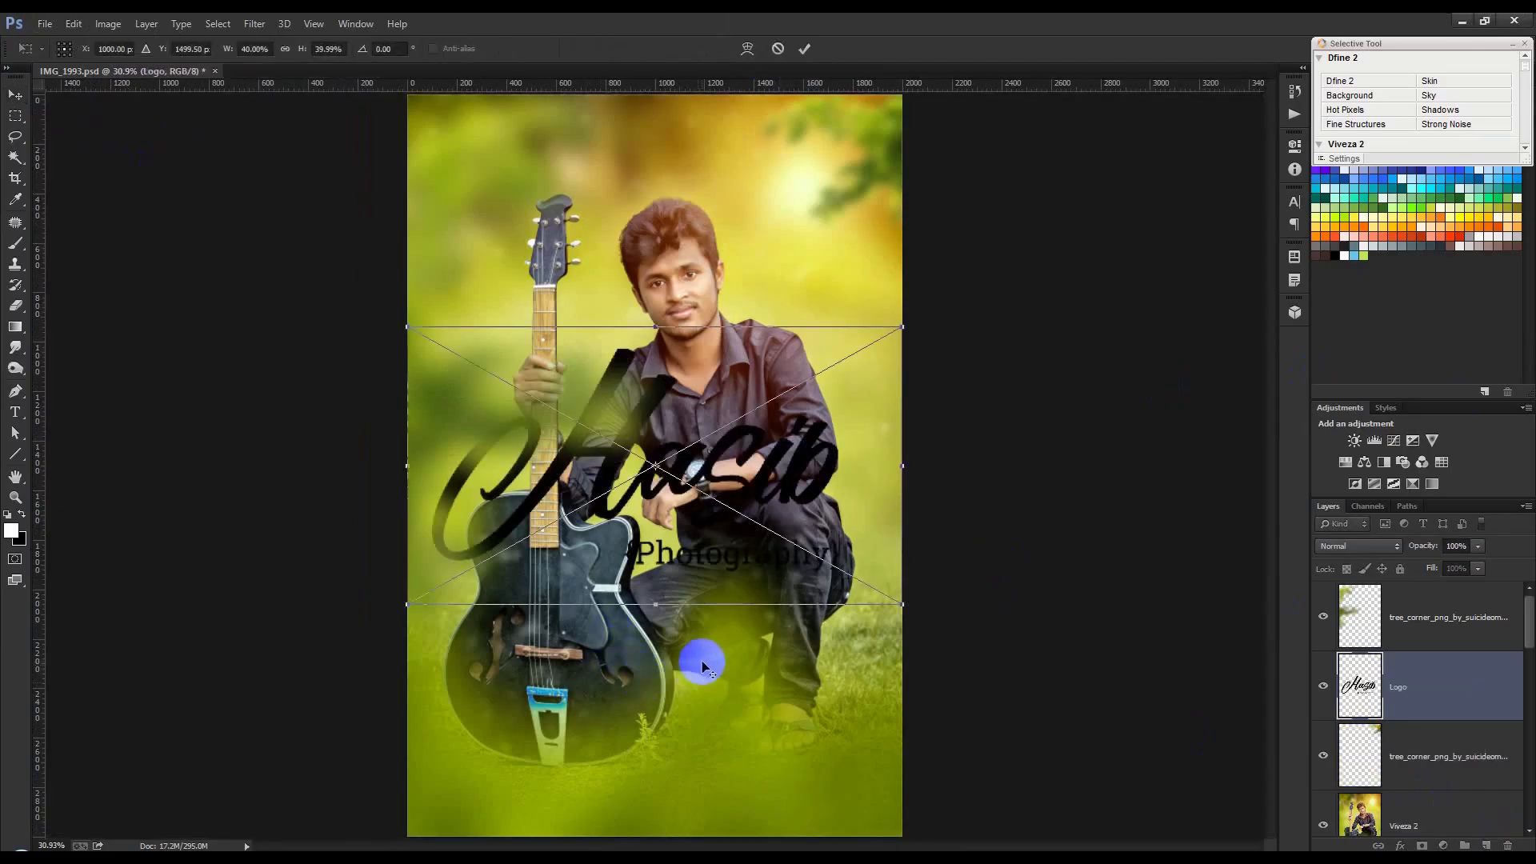
{"action": "scroll", "coordinate": [886, 321], "scroll_direction": "up", "scroll_amount": 2}
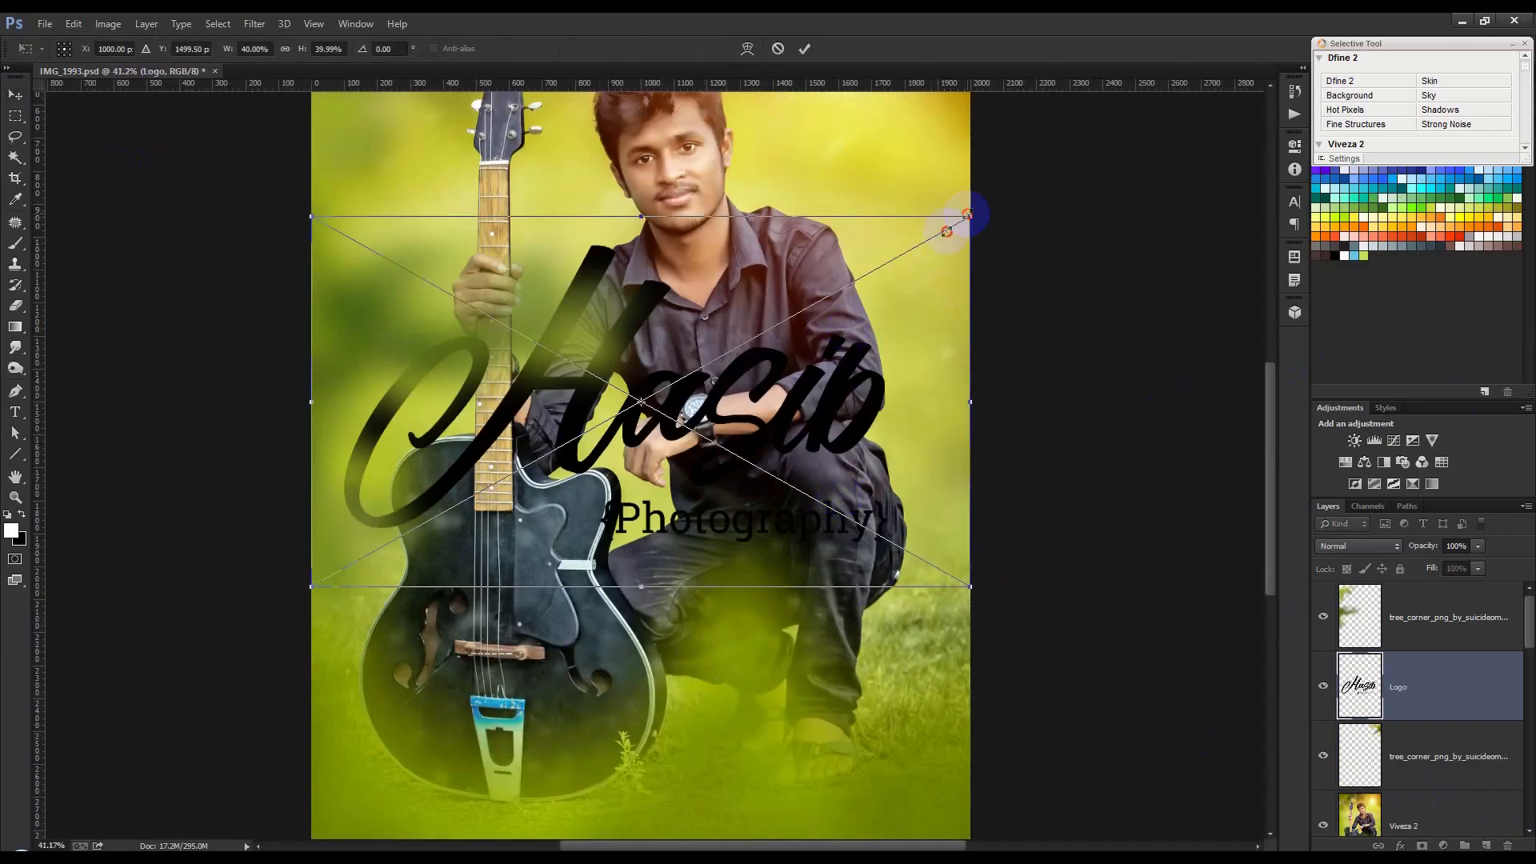
{"action": "left_click_drag", "start_coordinate": [967, 215], "coordinate": [928, 244]}
{"action": "left_click", "coordinate": [804, 48]}
{"action": "left_click", "coordinate": [16, 117]}
{"action": "left_click_drag", "start_coordinate": [337, 257], "coordinate": [1015, 463]}
{"action": "left_click_drag", "start_coordinate": [936, 624], "coordinate": [536, 474]}
{"action": "left_click", "coordinate": [1000, 612]}
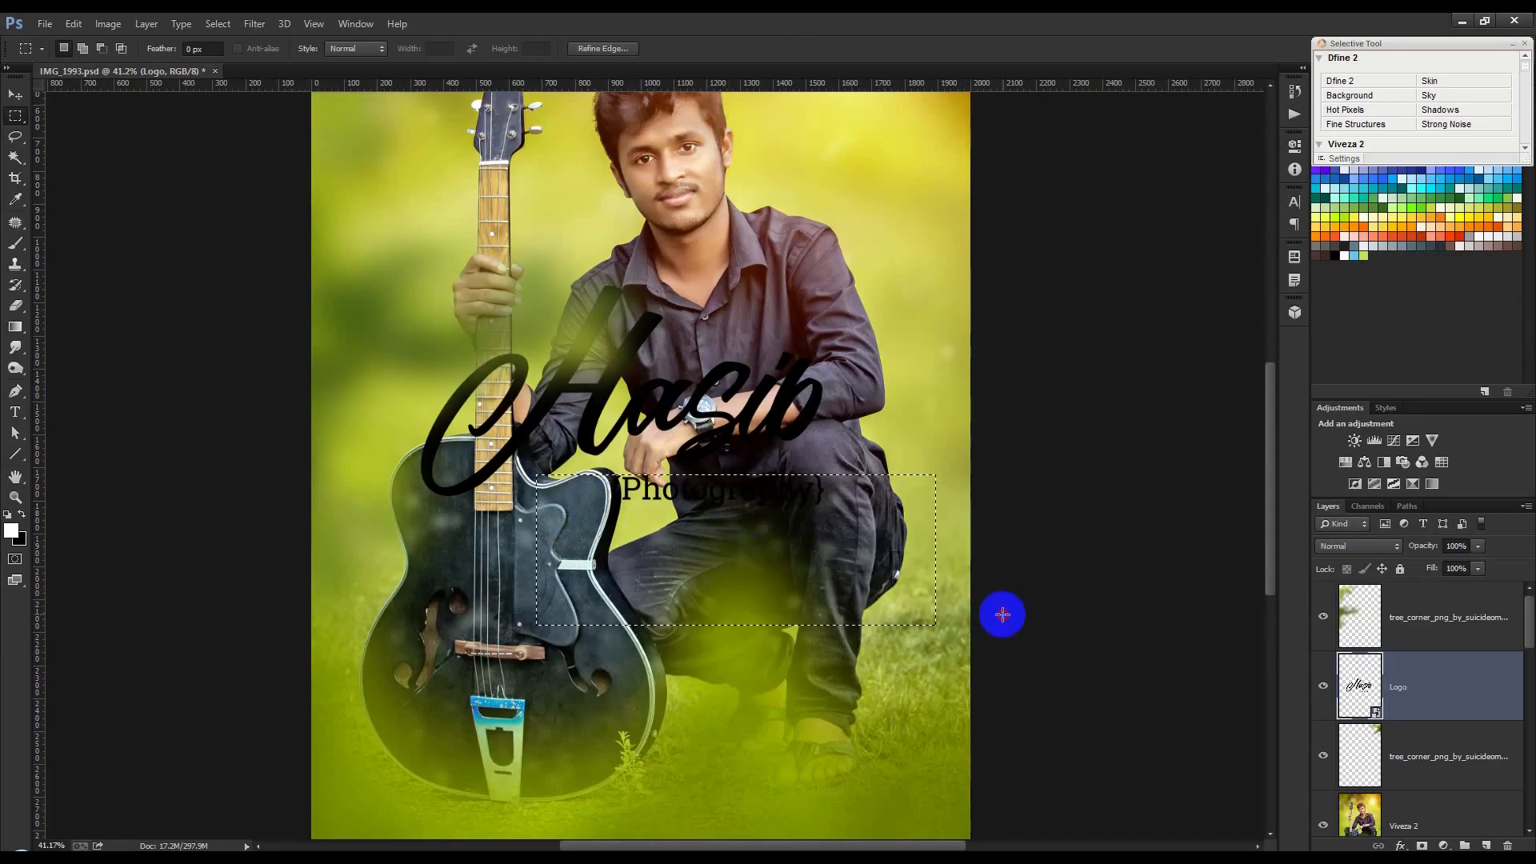
Step: Move the logo up over the man's face, then rasterize its layer to erase the {Photography} line
{"action": "left_click", "coordinate": [14, 96]}
{"action": "left_click_drag", "start_coordinate": [615, 326], "coordinate": [600, 127]}
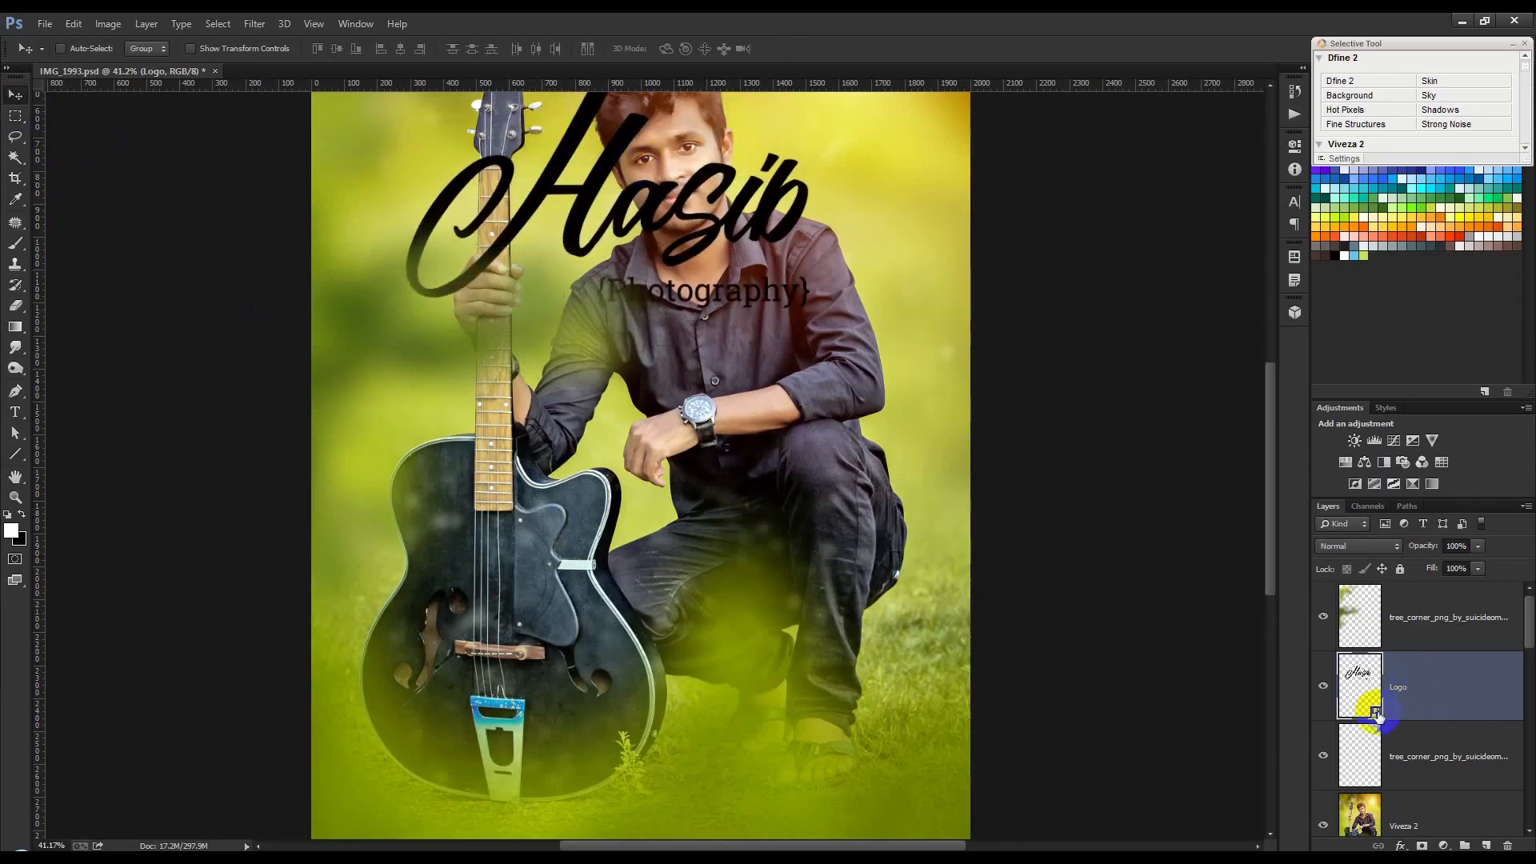
{"action": "left_click", "coordinate": [15, 116]}
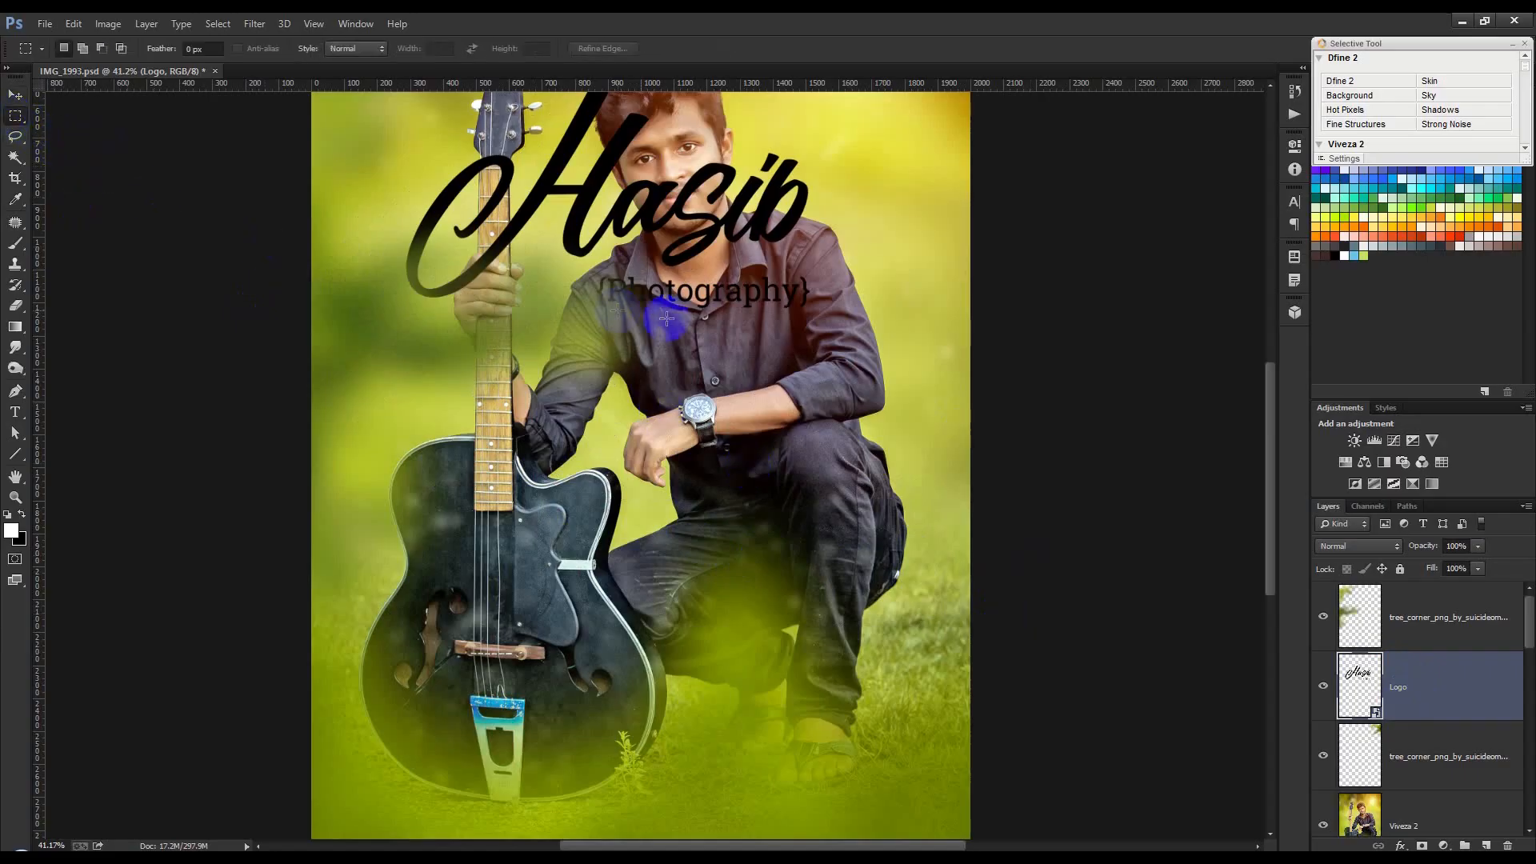
{"action": "left_click_drag", "start_coordinate": [566, 268], "coordinate": [872, 369]}
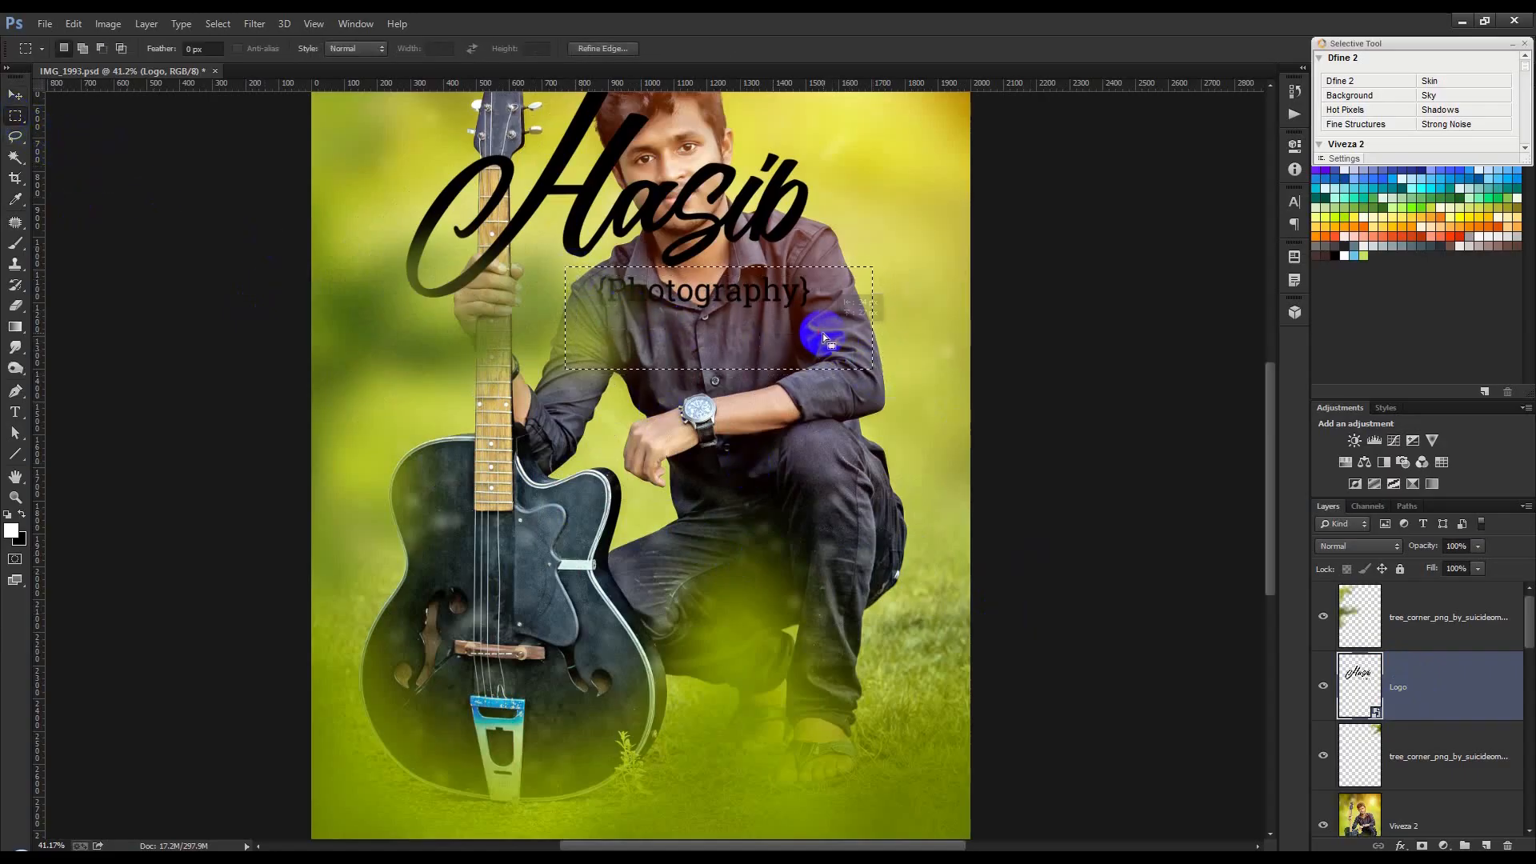
{"action": "key", "text": "Delete"}
{"action": "left_click", "coordinate": [790, 327]}
{"action": "right_click", "coordinate": [1452, 682]}
{"action": "left_click", "coordinate": [1272, 375]}
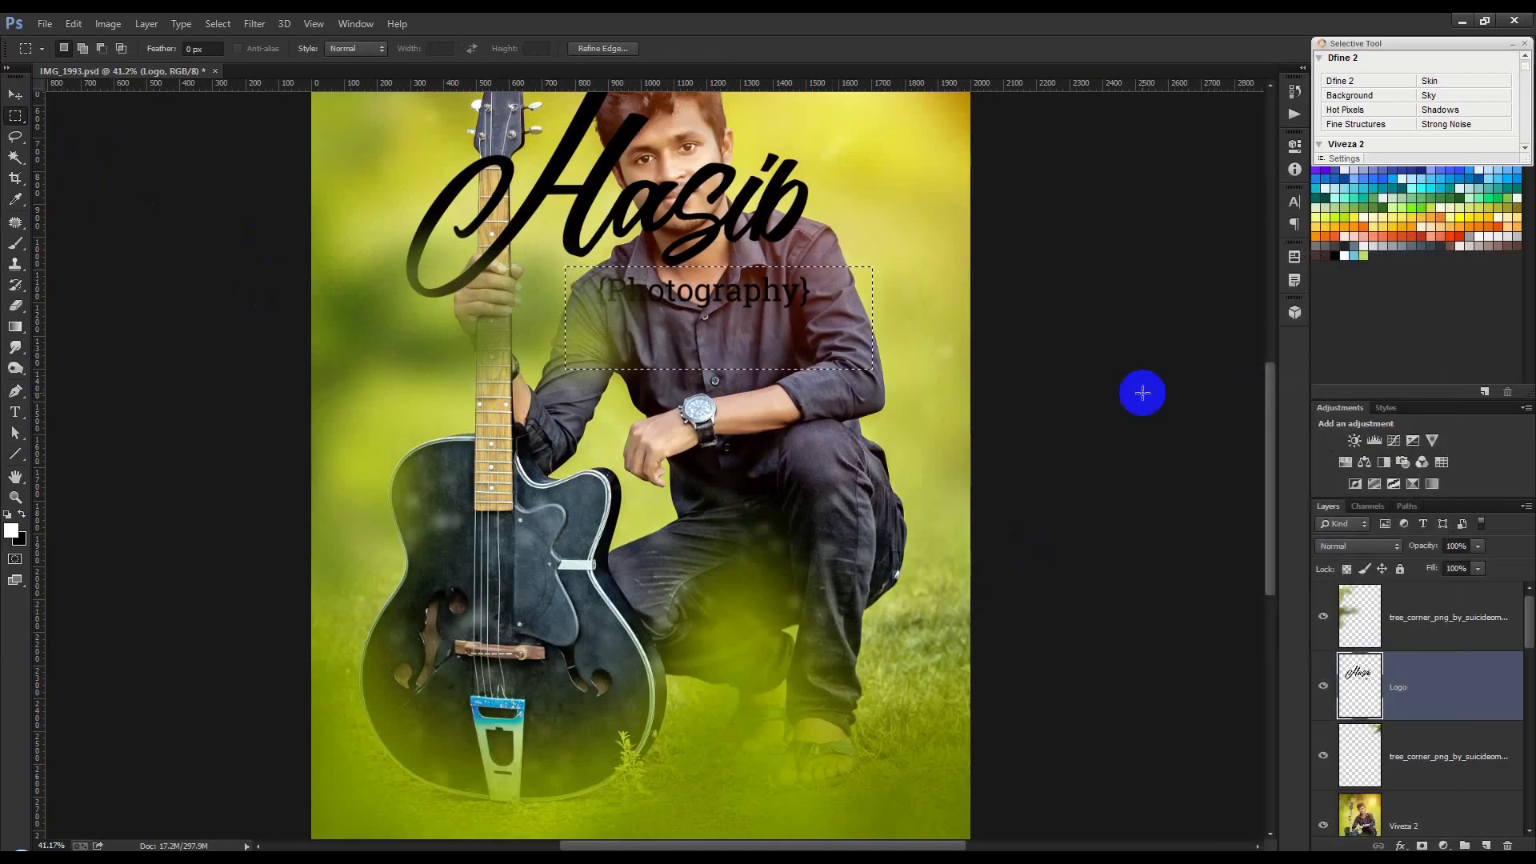
{"action": "key", "text": "Delete"}
{"action": "key", "text": "ctrl+d"}
Step: Shrink the logo to about 16% in the photo's lower-left corner and set its layer opacity to 45%
{"action": "scroll", "coordinate": [996, 571], "scroll_direction": "down", "scroll_amount": 5}
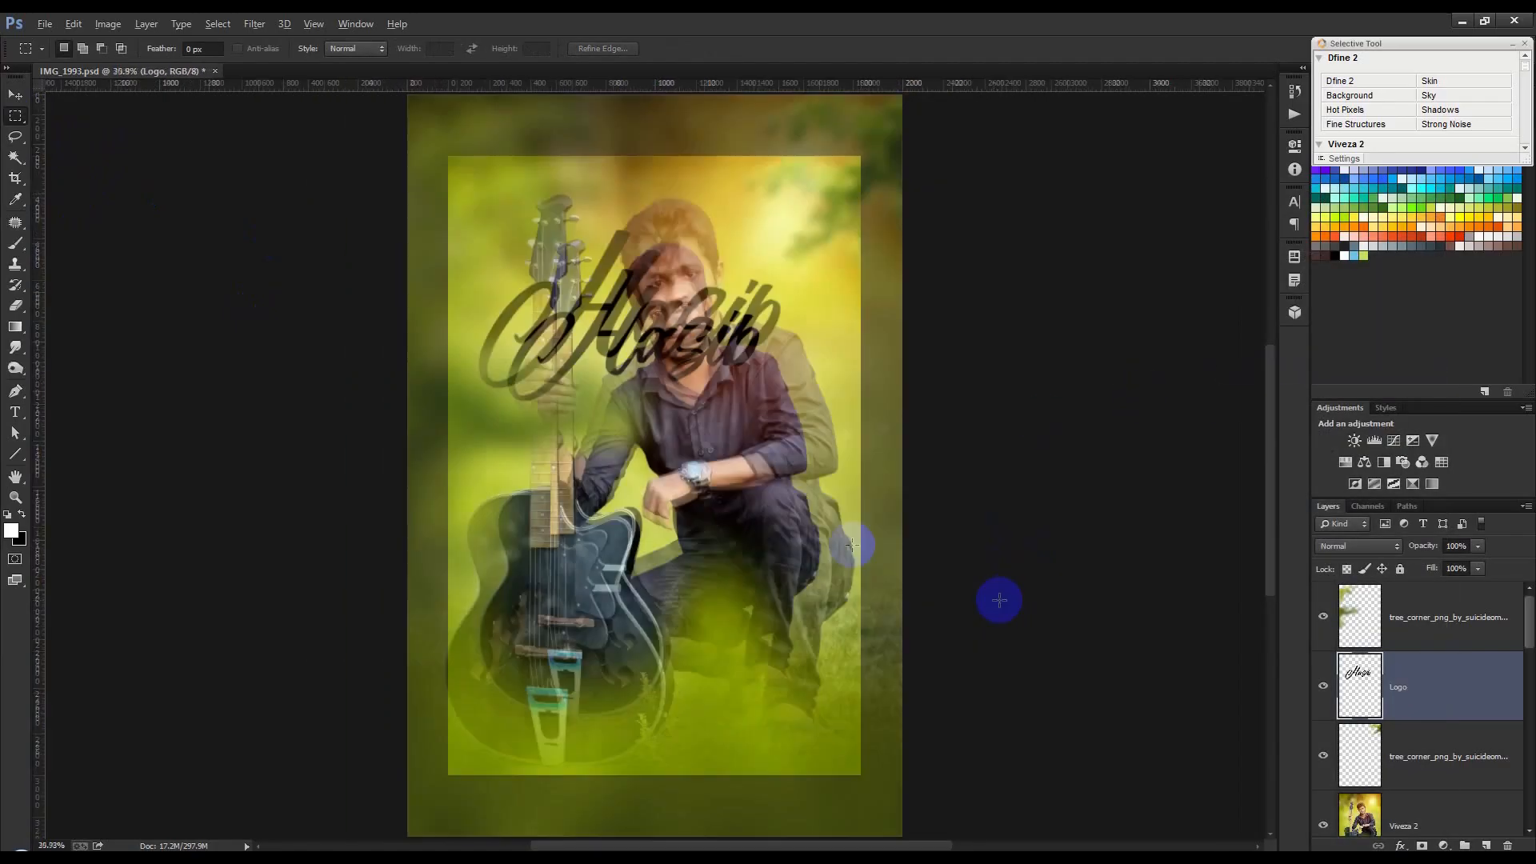
{"action": "left_click", "coordinate": [16, 96]}
{"action": "key", "text": "ctrl+t"}
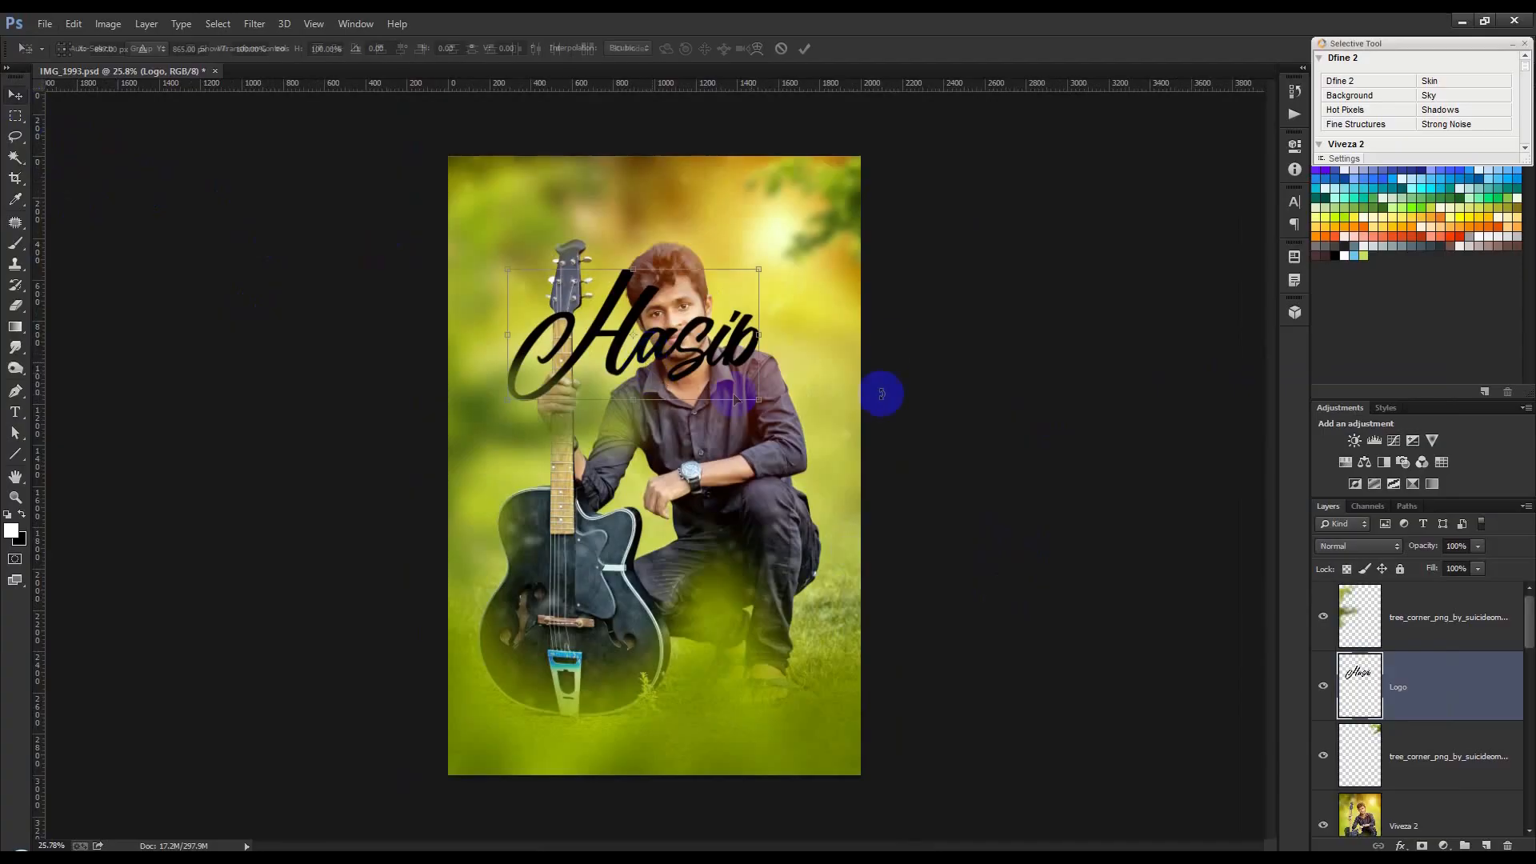
{"action": "left_click_drag", "start_coordinate": [758, 269], "coordinate": [509, 736]}
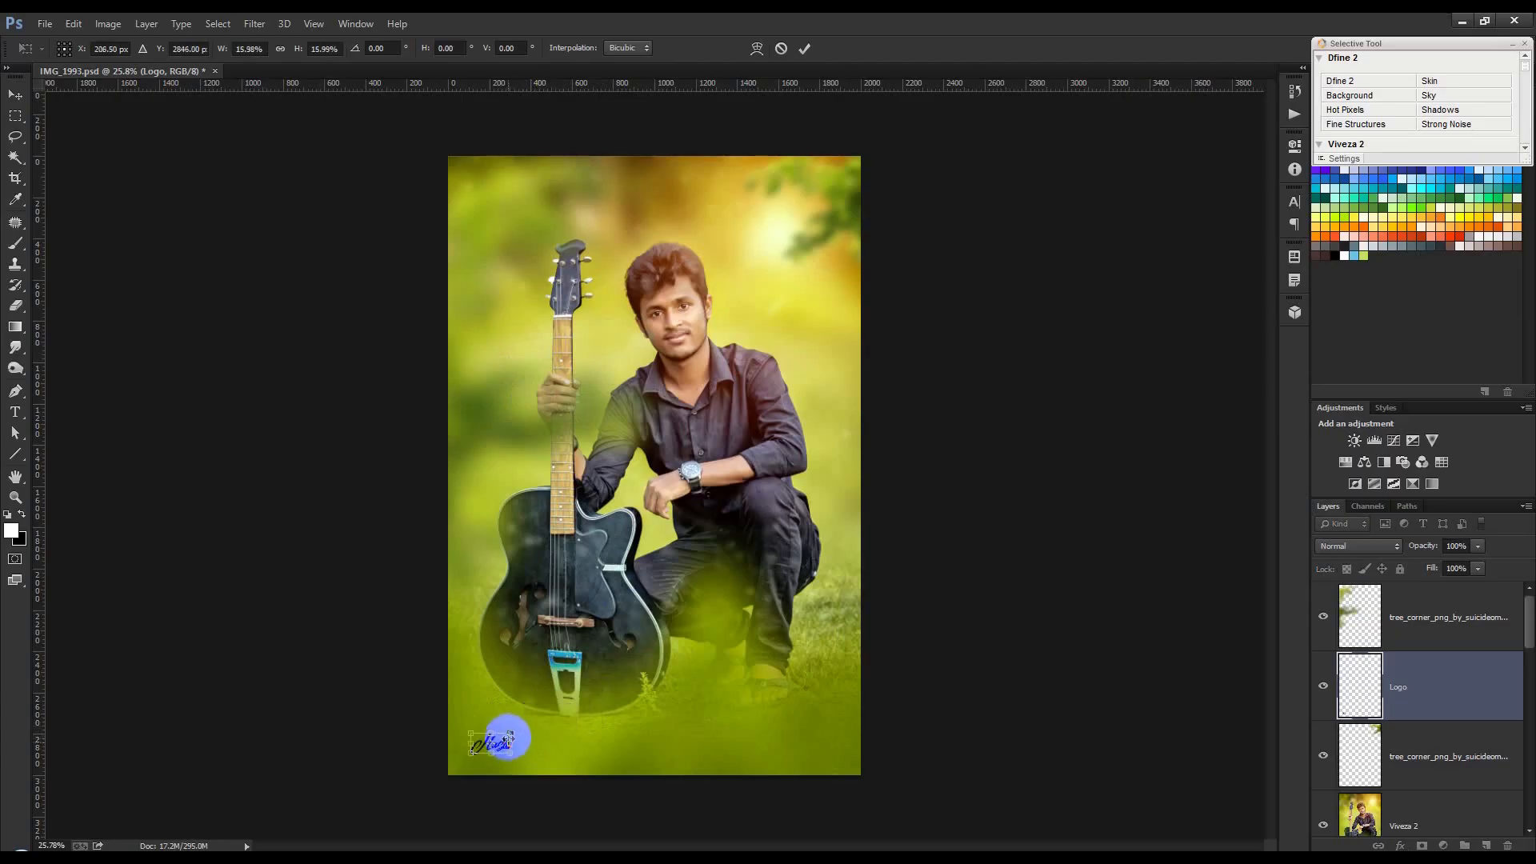
{"action": "key", "text": "Return"}
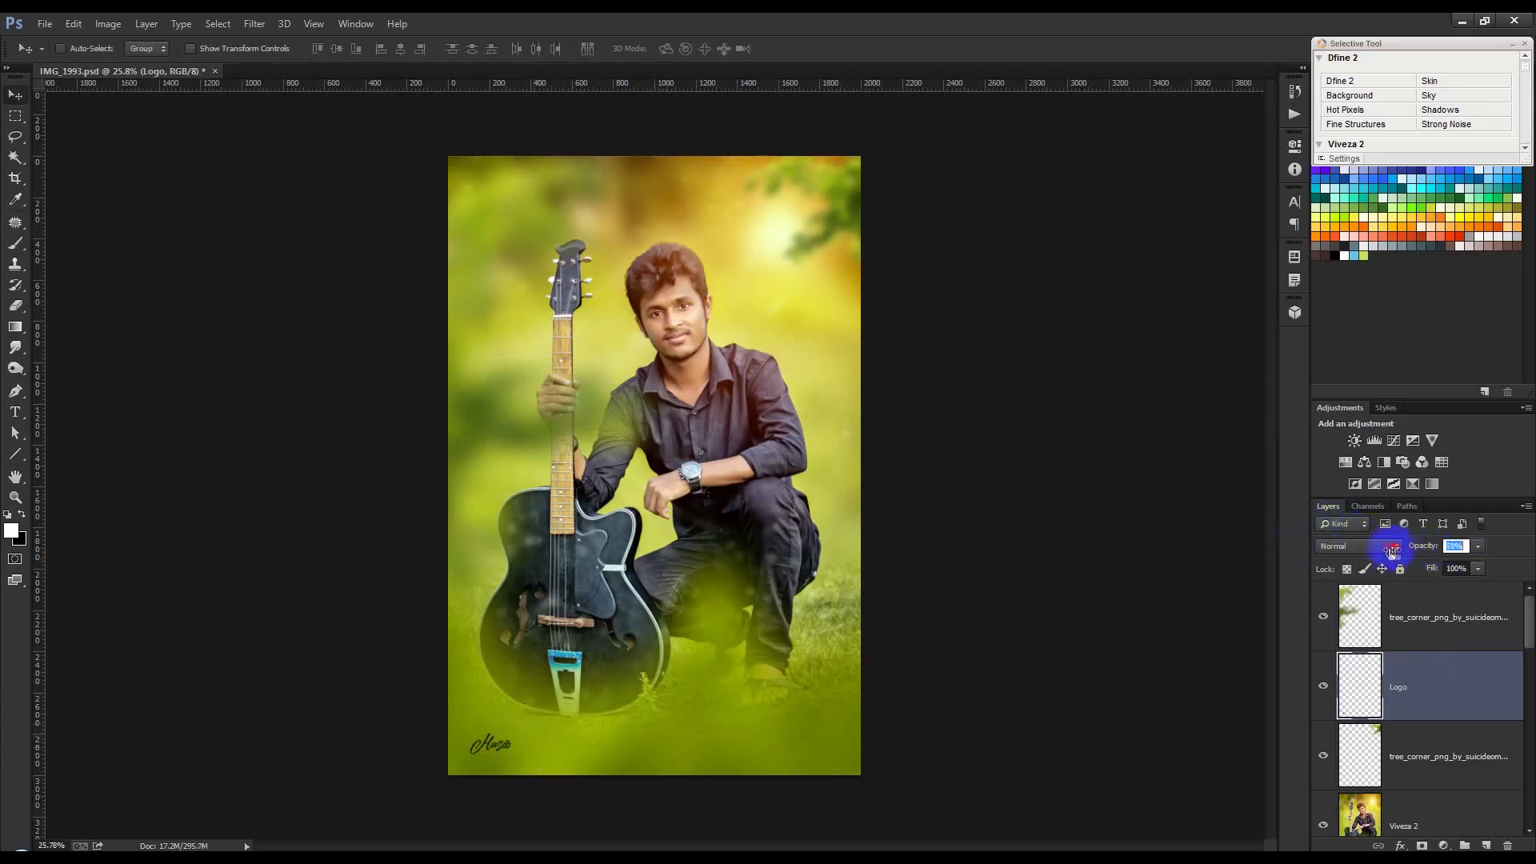
{"action": "scroll", "coordinate": [498, 792], "scroll_direction": "up", "scroll_amount": 8}
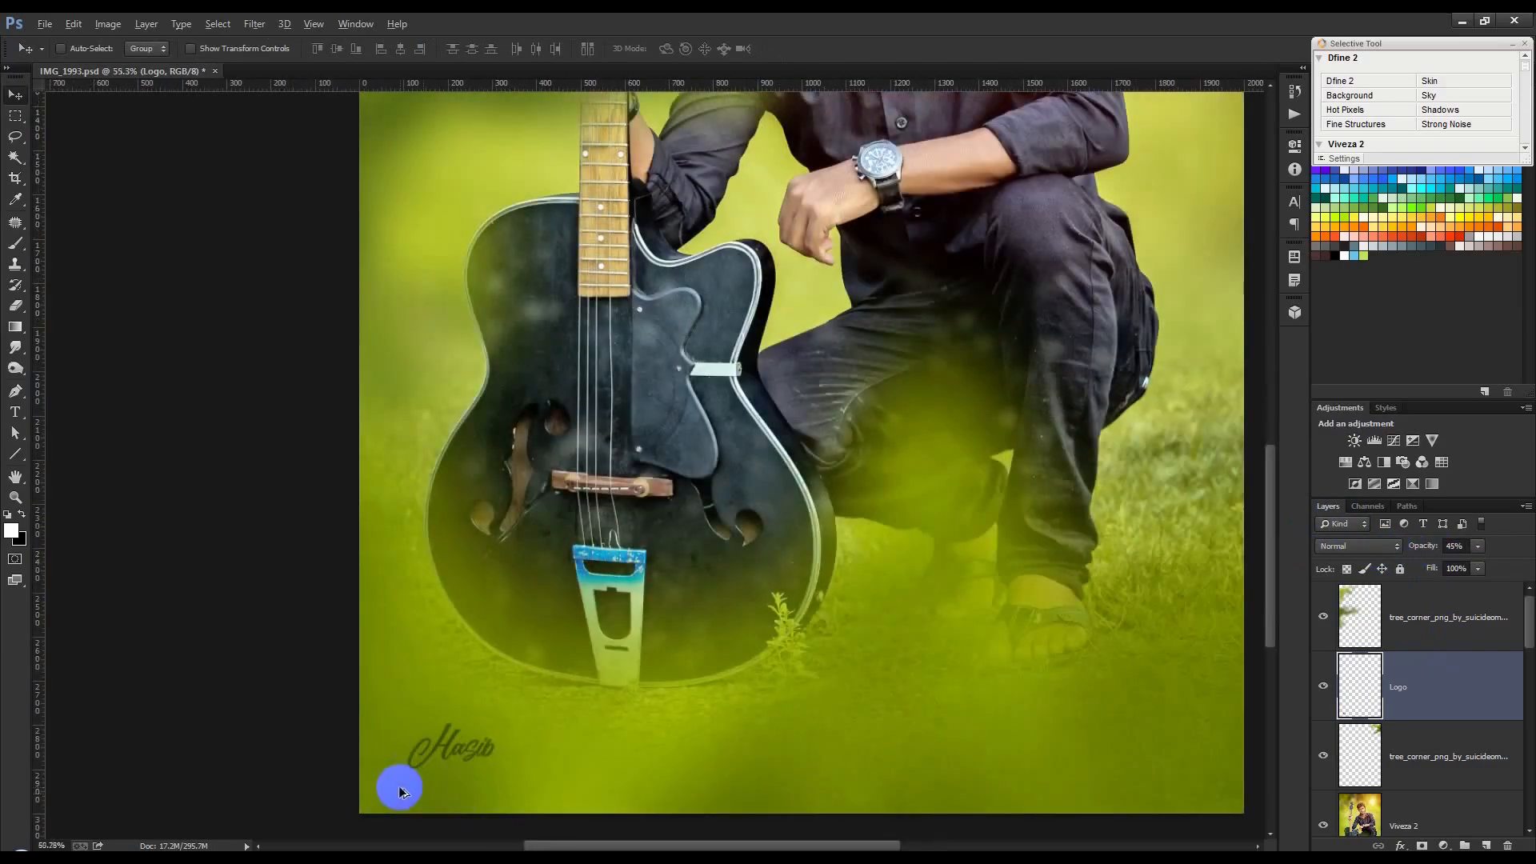
Step: Add a 15 pt Roboto Slab Thin credit line reading "Edit by" plus the editor's name, just beneath the logo
{"action": "scroll", "coordinate": [410, 776], "scroll_direction": "up", "scroll_amount": 2}
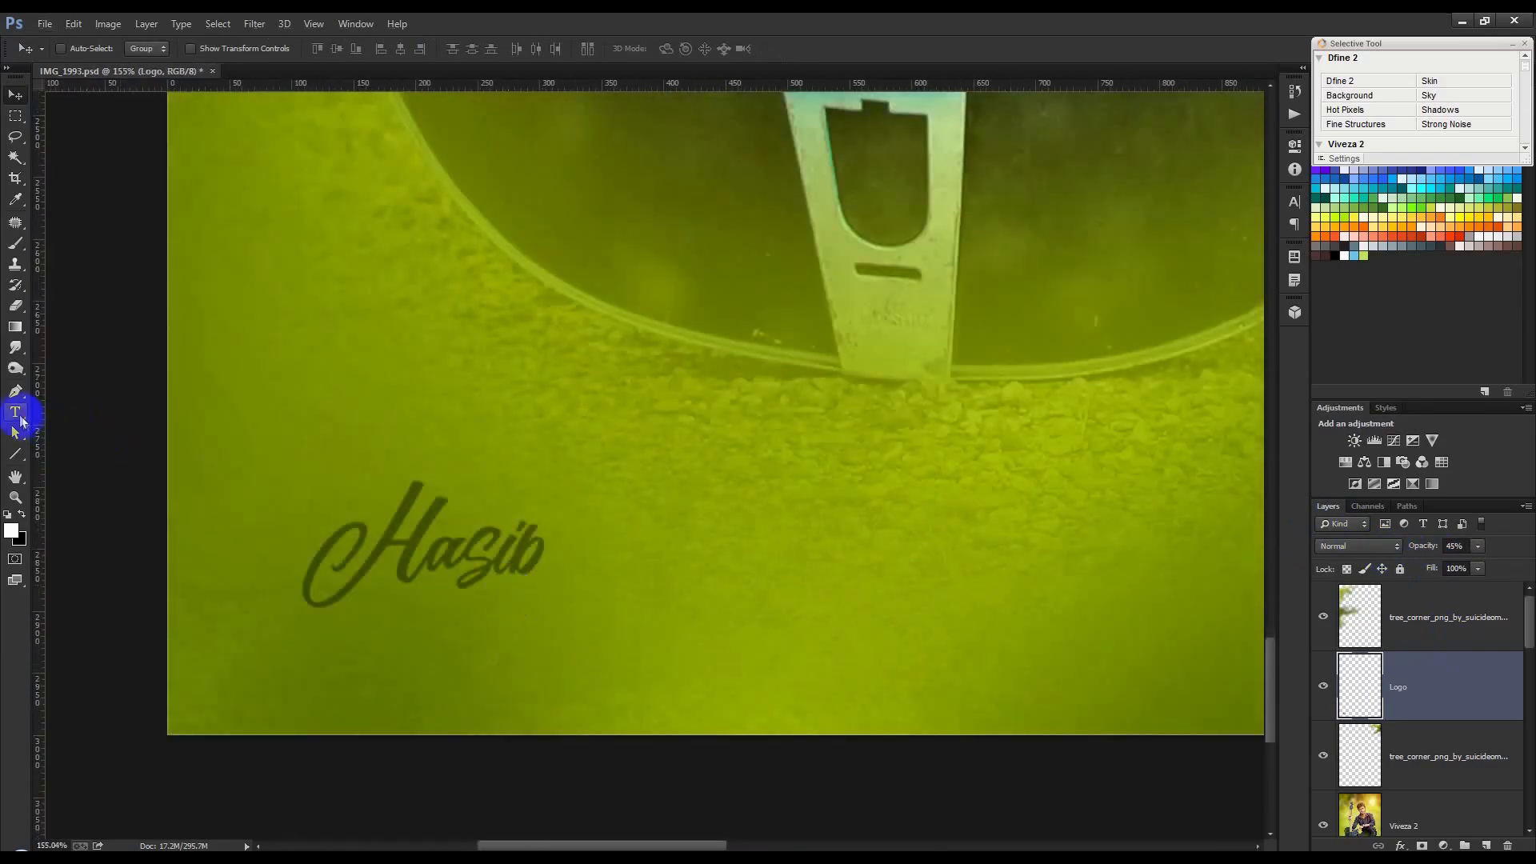
{"action": "left_click", "coordinate": [520, 644]}
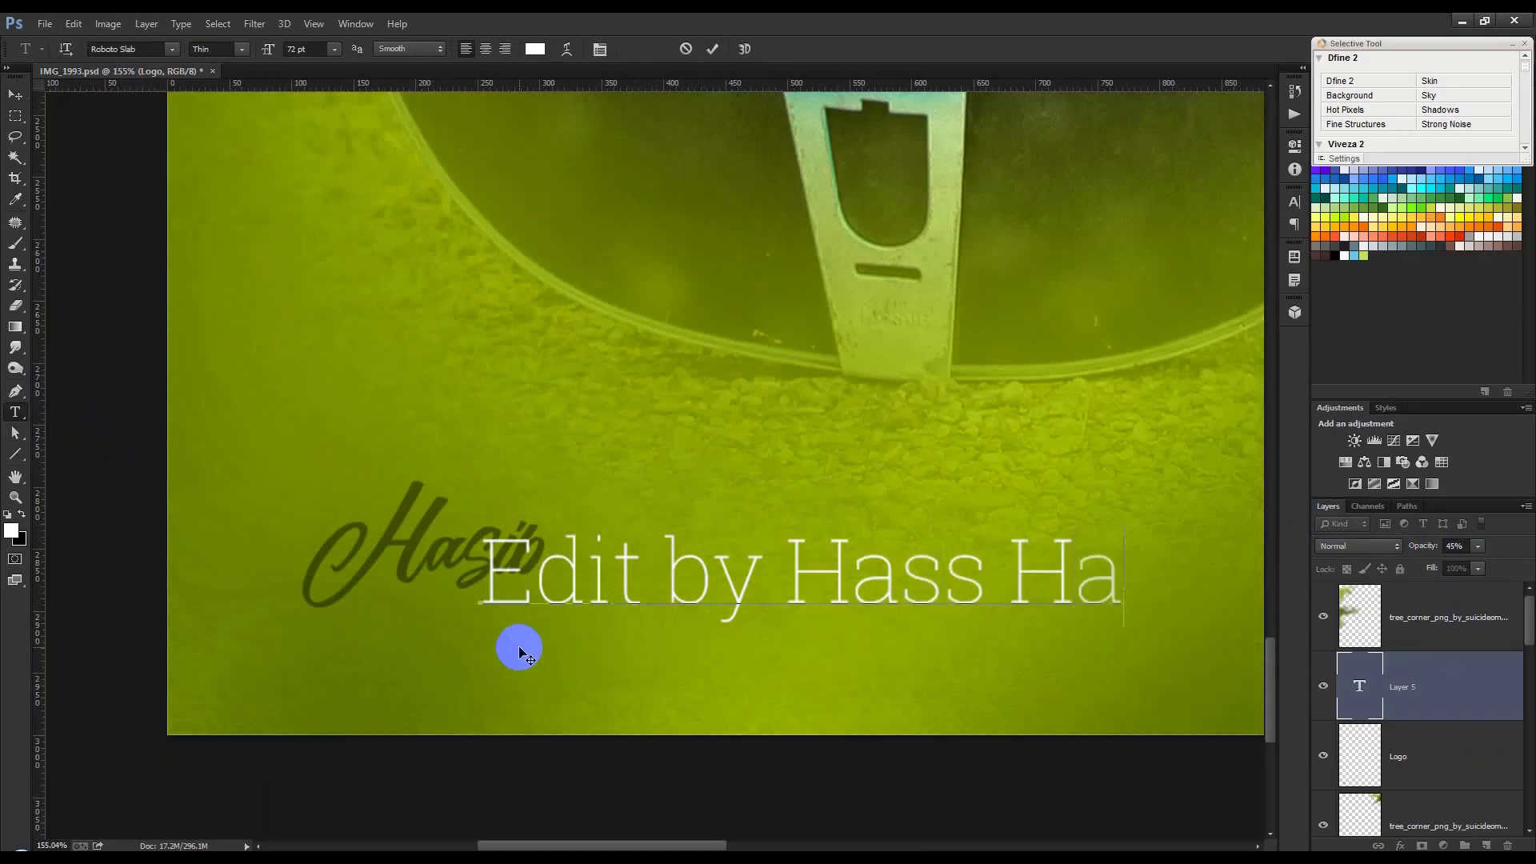
{"action": "key", "text": "ctrl+a"}
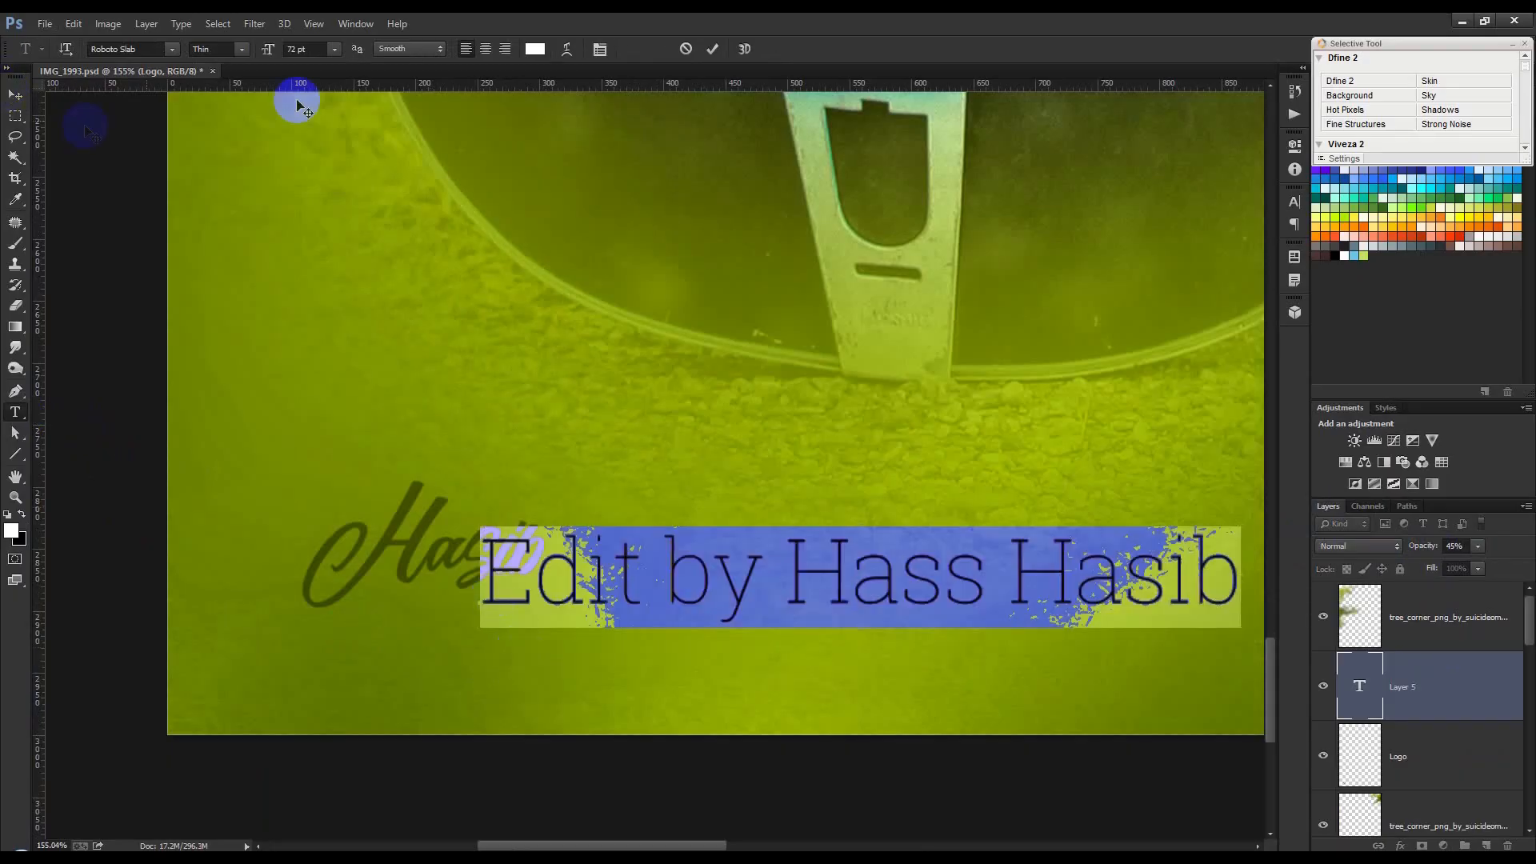
{"action": "scroll", "coordinate": [300, 48], "scroll_direction": "down", "scroll_amount": 5}
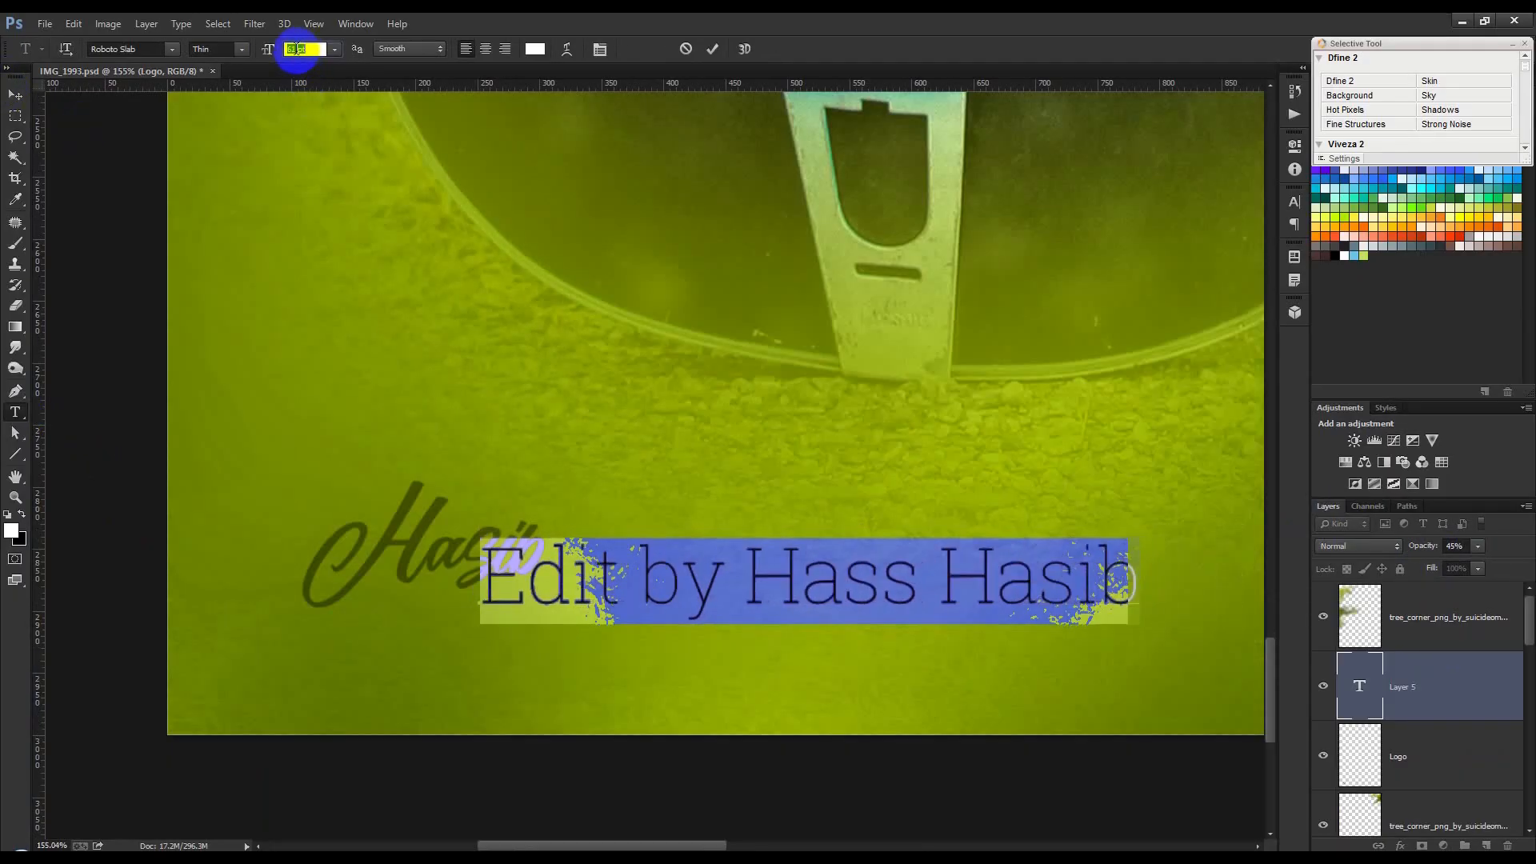
{"action": "left_click_drag", "start_coordinate": [256, 54], "coordinate": [239, 56]}
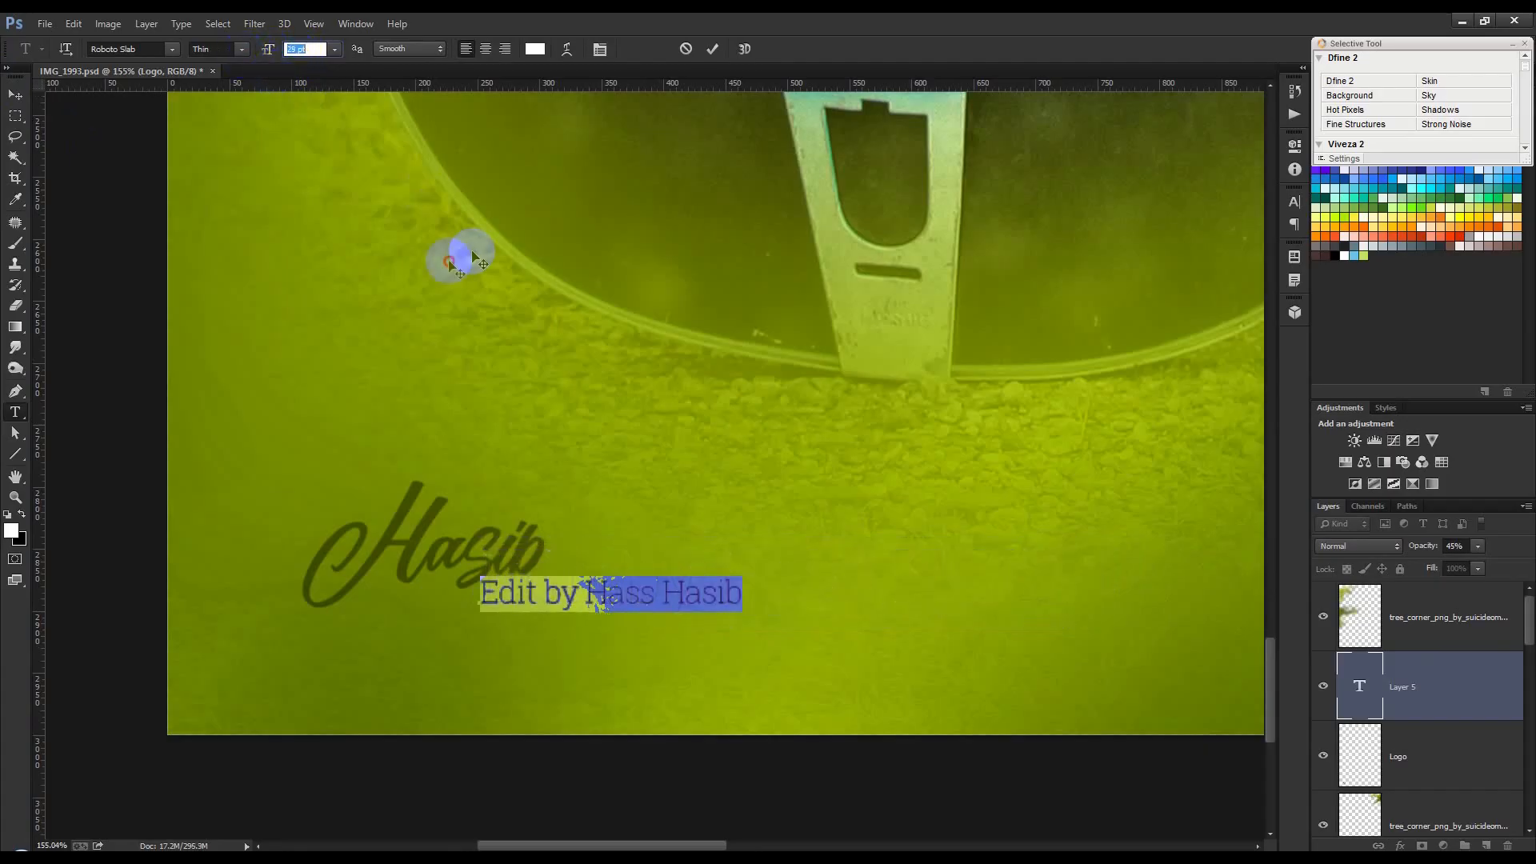
{"action": "left_click_drag", "start_coordinate": [470, 251], "coordinate": [296, 259]}
{"action": "left_click", "coordinate": [320, 45]}
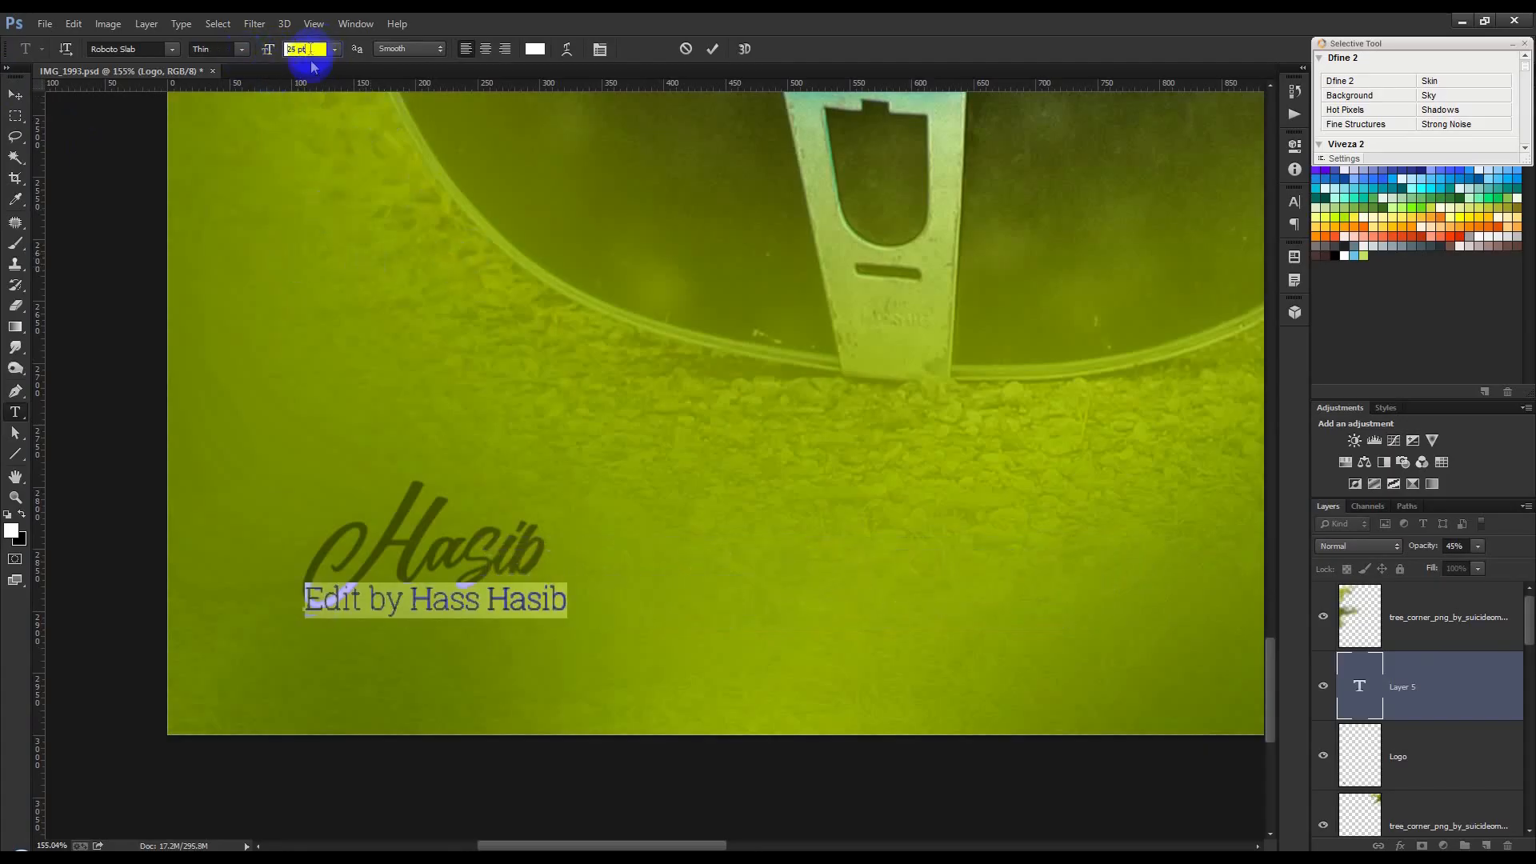
{"action": "scroll", "coordinate": [310, 64], "scroll_direction": "down", "scroll_amount": 10}
{"action": "left_click_drag", "start_coordinate": [445, 312], "coordinate": [484, 313]}
{"action": "left_click", "coordinate": [712, 50]}
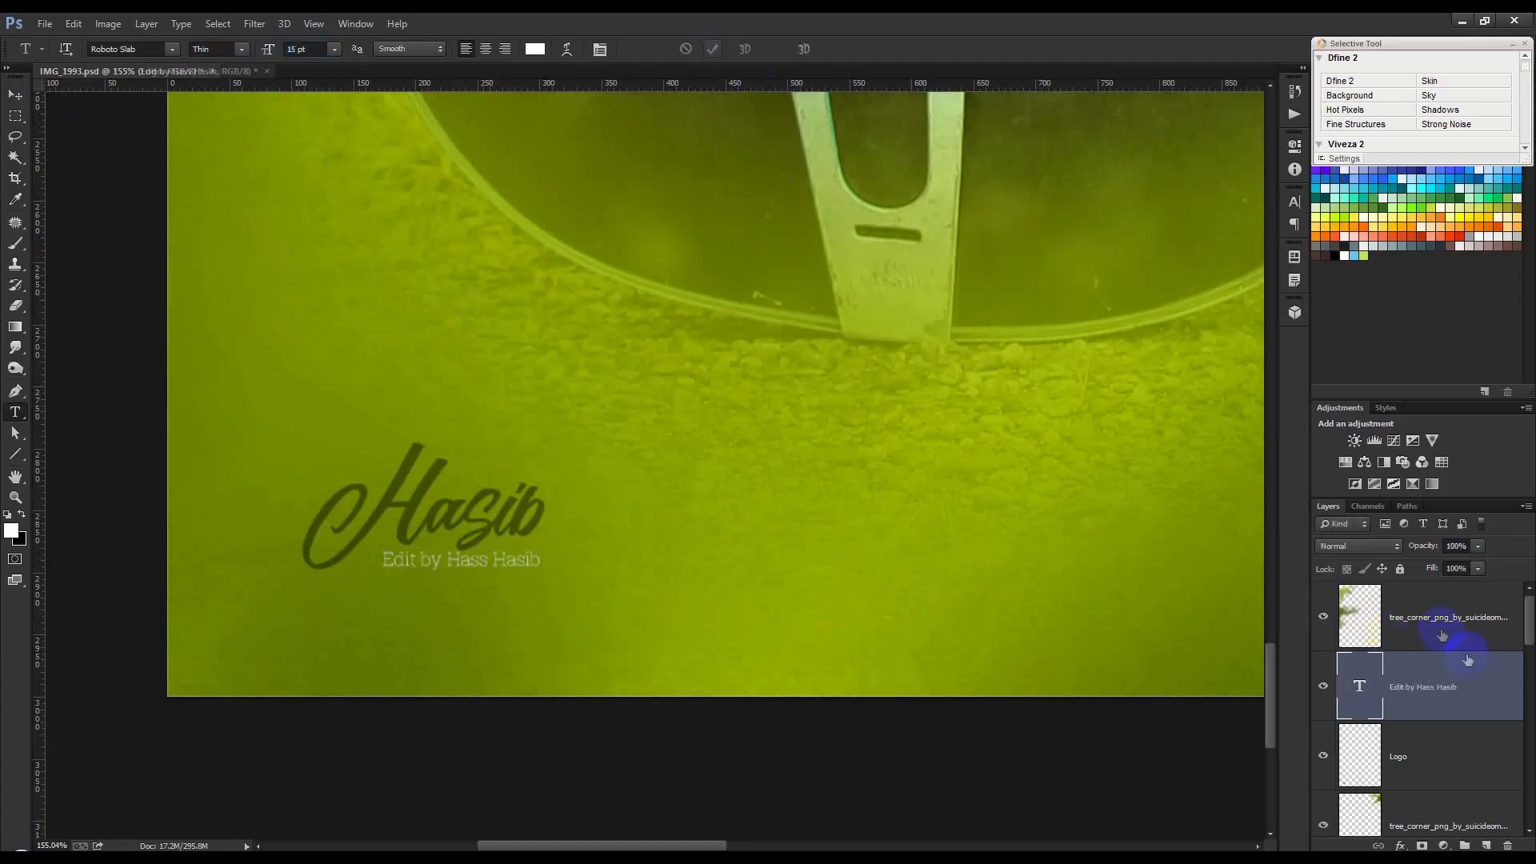
Step: Apply a white (ffffff) Color Overlay at 100% opacity to the Logo layer
{"action": "double_click", "coordinate": [1477, 747]}
{"action": "left_click", "coordinate": [877, 317]}
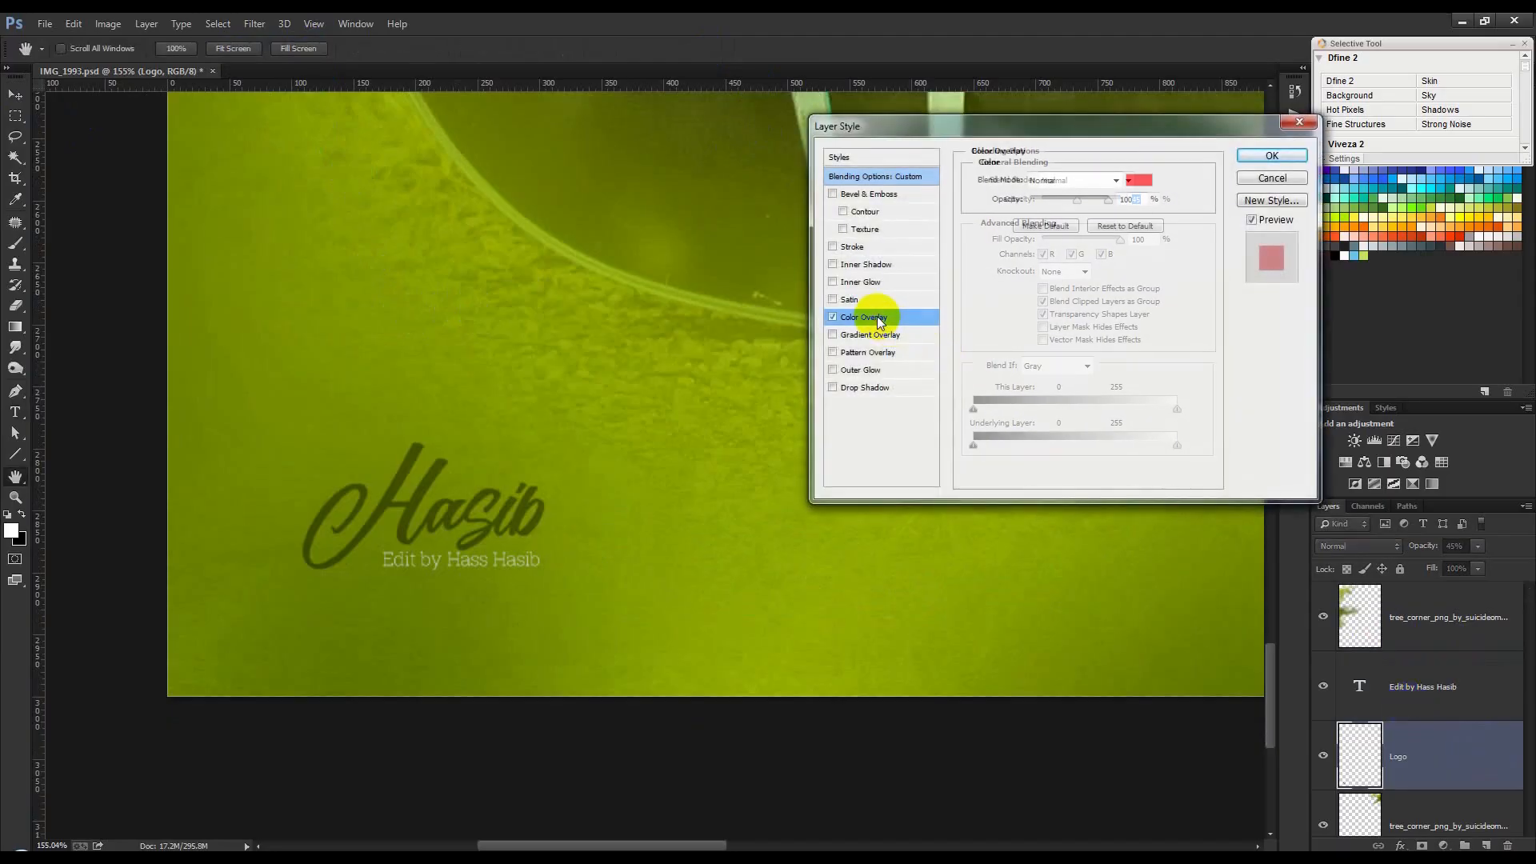
{"action": "left_click", "coordinate": [1139, 179]}
{"action": "left_click", "coordinate": [918, 344]}
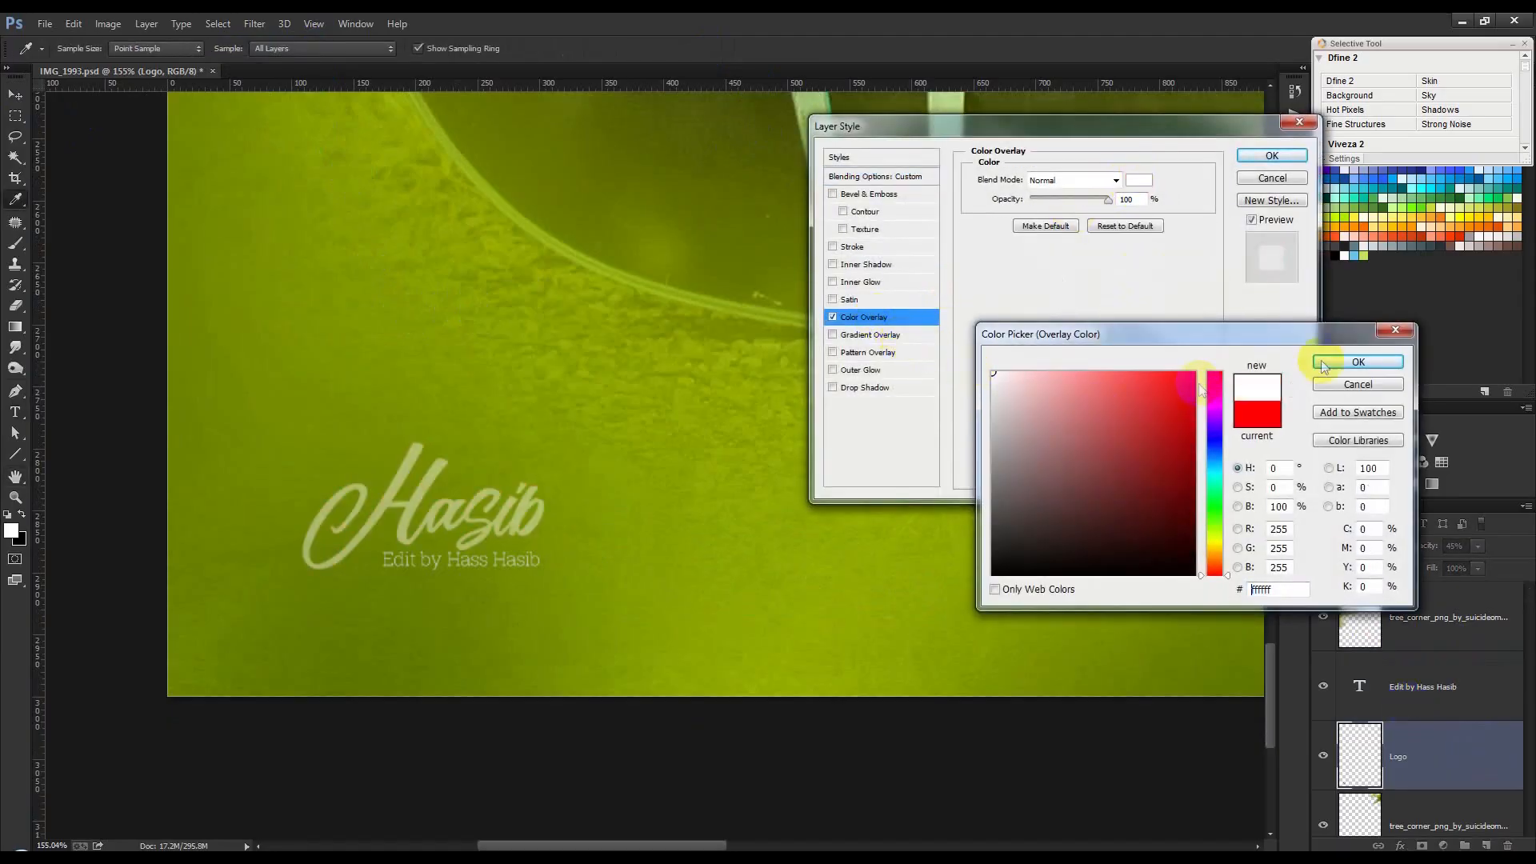
{"action": "left_click", "coordinate": [1362, 361]}
{"action": "left_click", "coordinate": [1272, 155]}
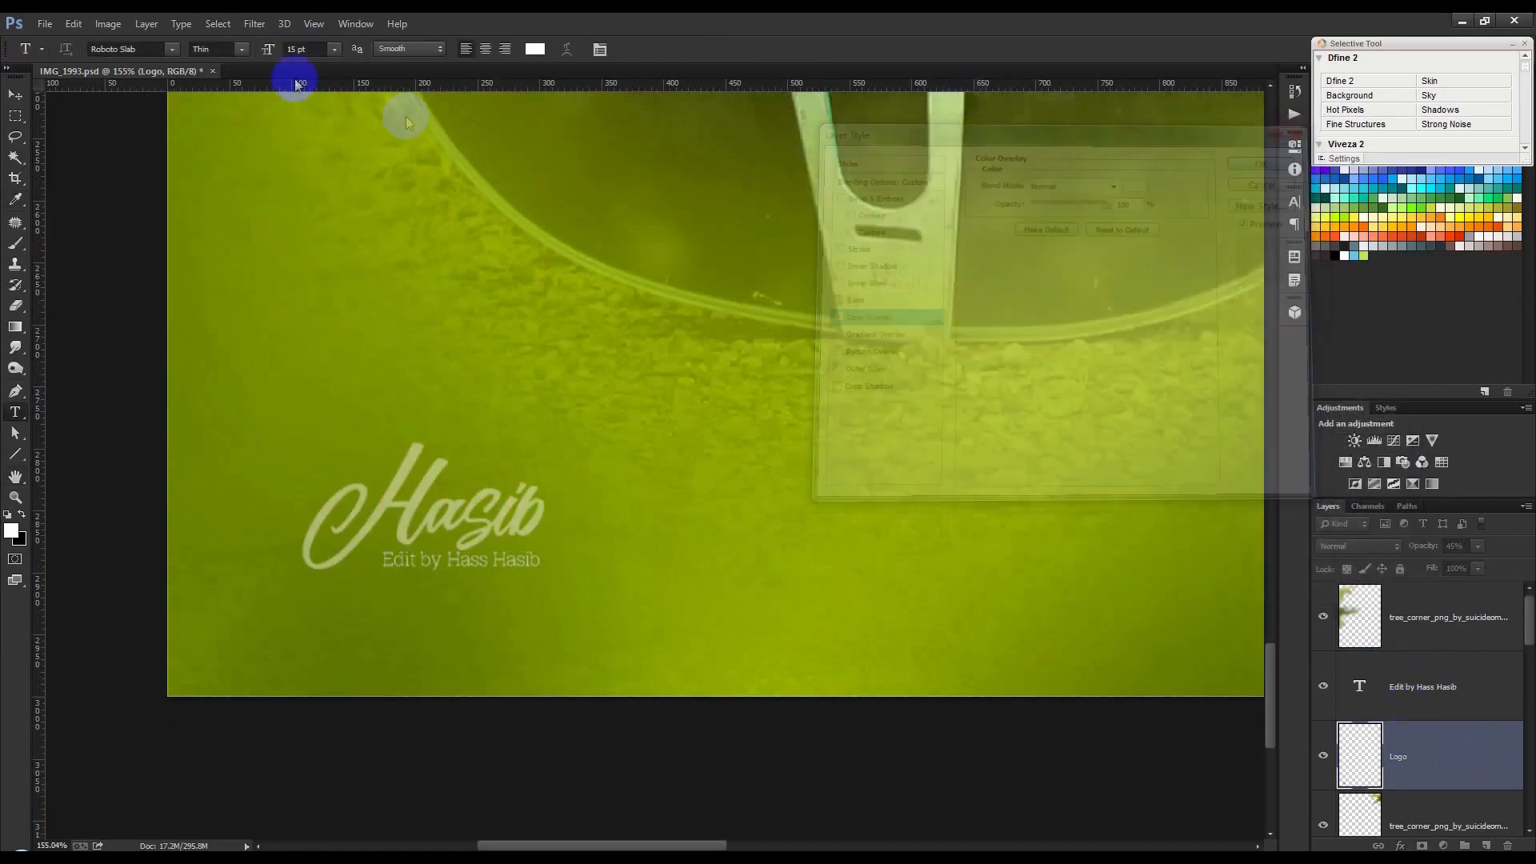
Step: Reorder the Logo layer so it sits directly above the credit text layer
{"action": "left_click", "coordinate": [17, 96]}
{"action": "scroll", "coordinate": [987, 589], "scroll_direction": "down", "scroll_amount": 10}
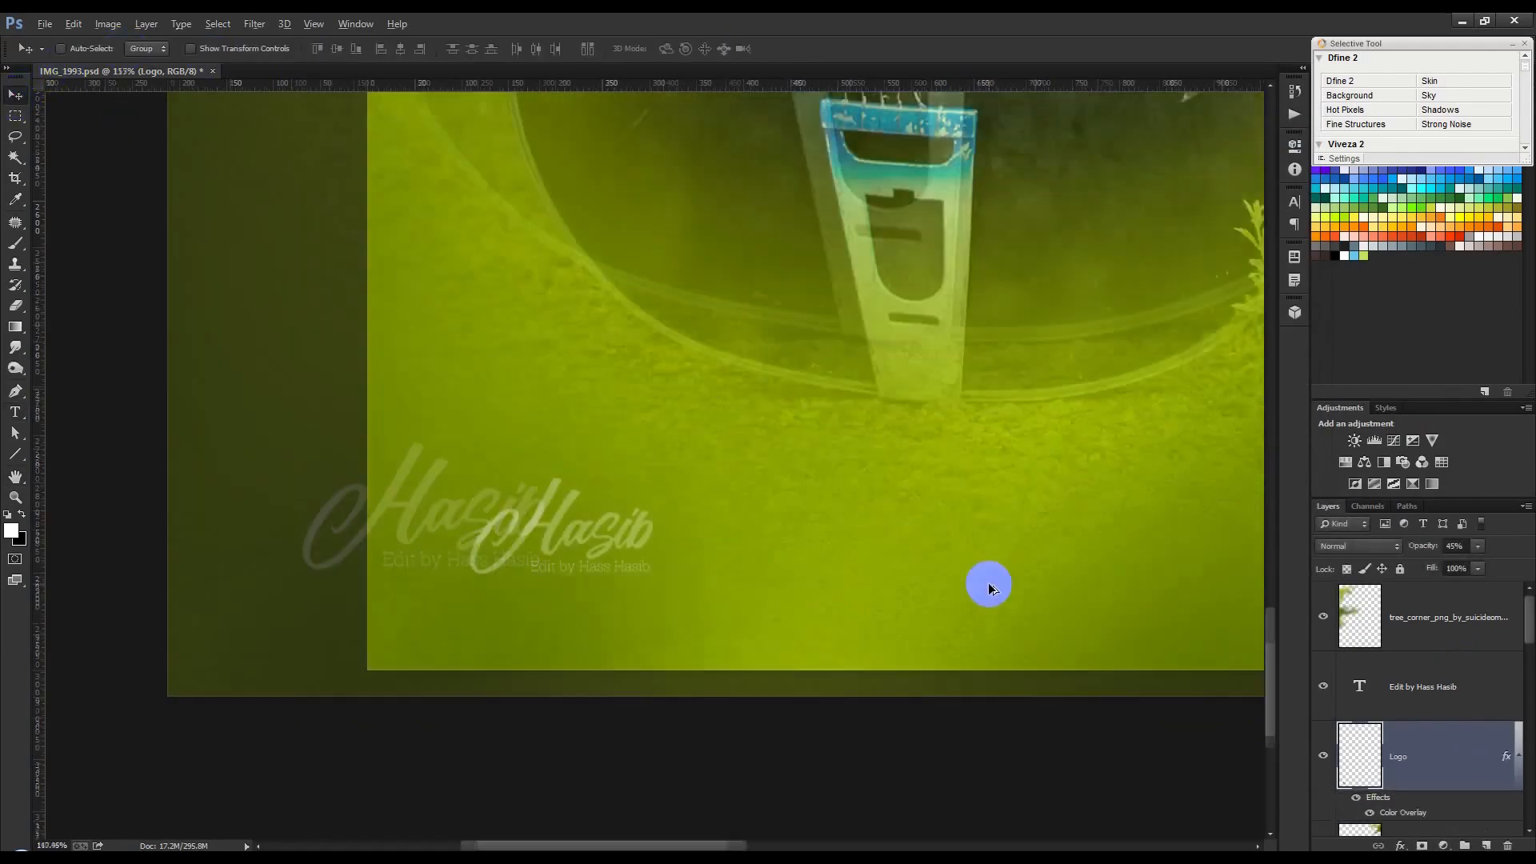
{"action": "scroll", "coordinate": [1032, 680], "scroll_direction": "up", "scroll_amount": 2}
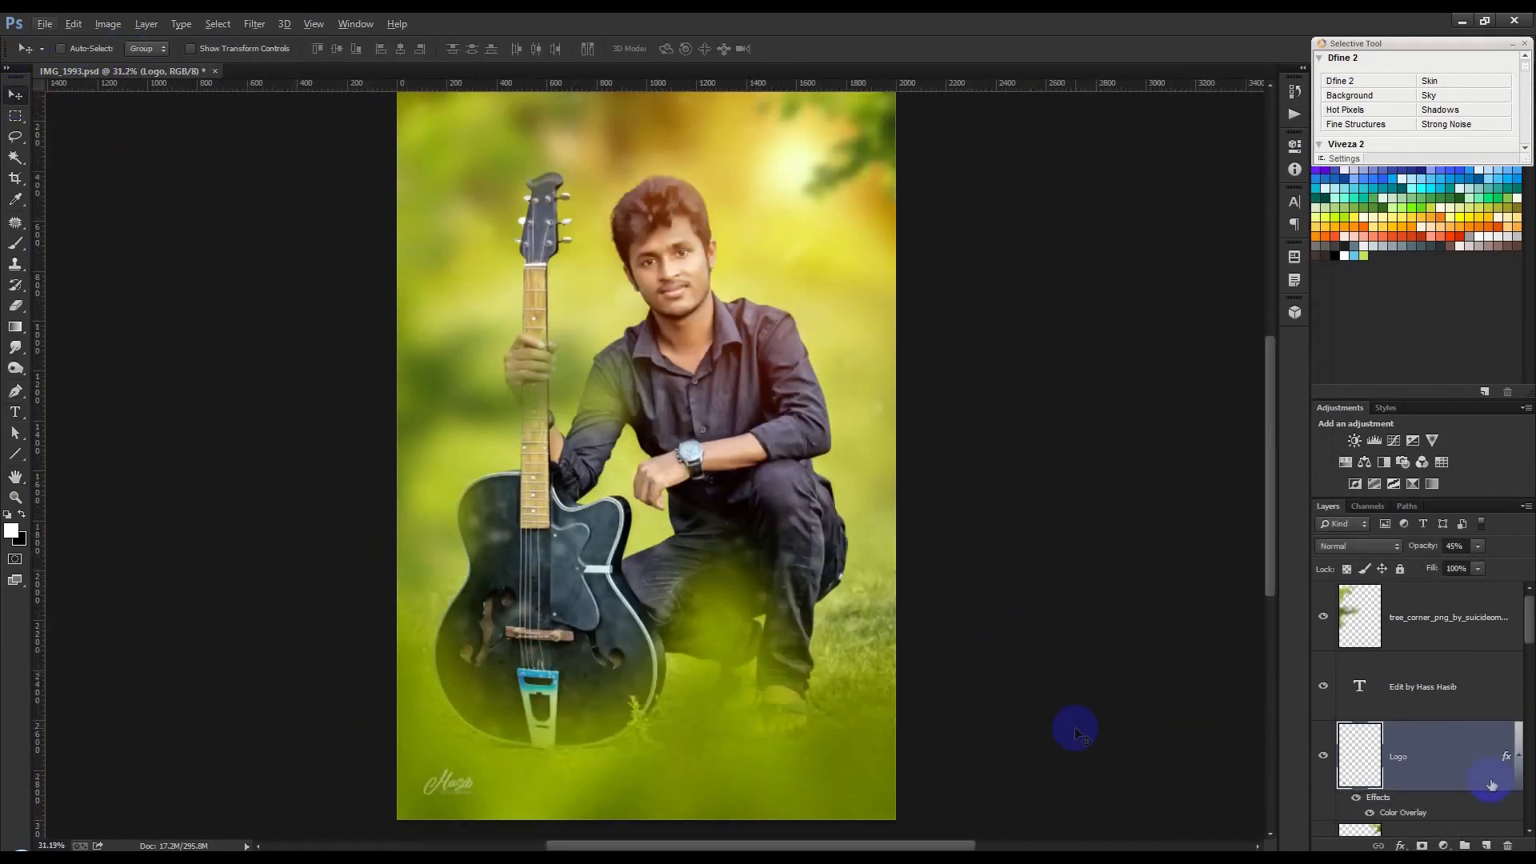
{"action": "left_click_drag", "start_coordinate": [1477, 753], "coordinate": [1472, 664]}
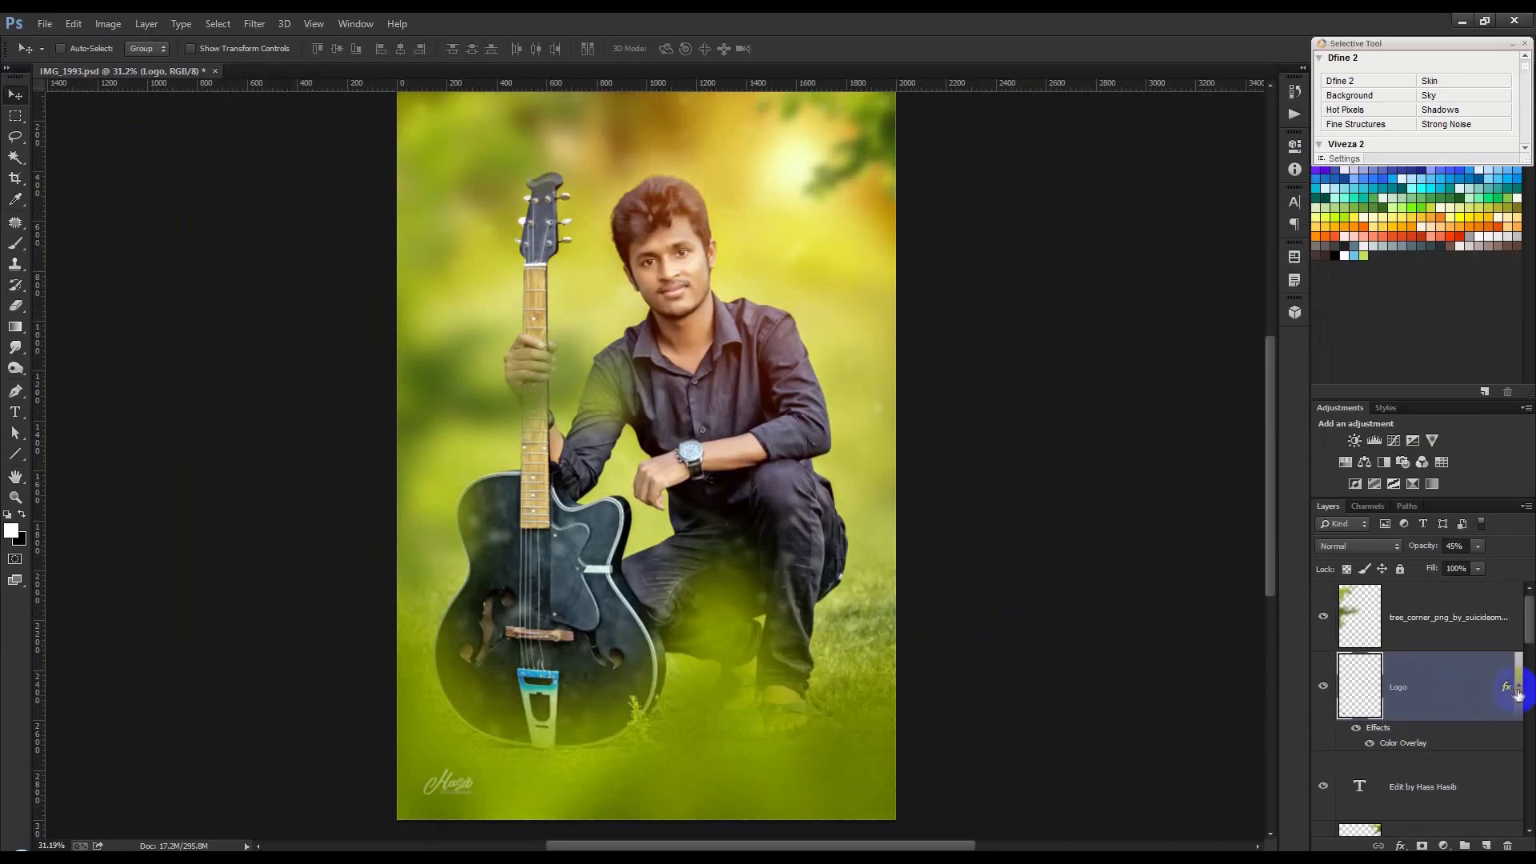
Step: Select the logo and credit text layers together and enlarge them to about 121%
{"action": "left_click", "coordinate": [1421, 754], "text": "shift"}
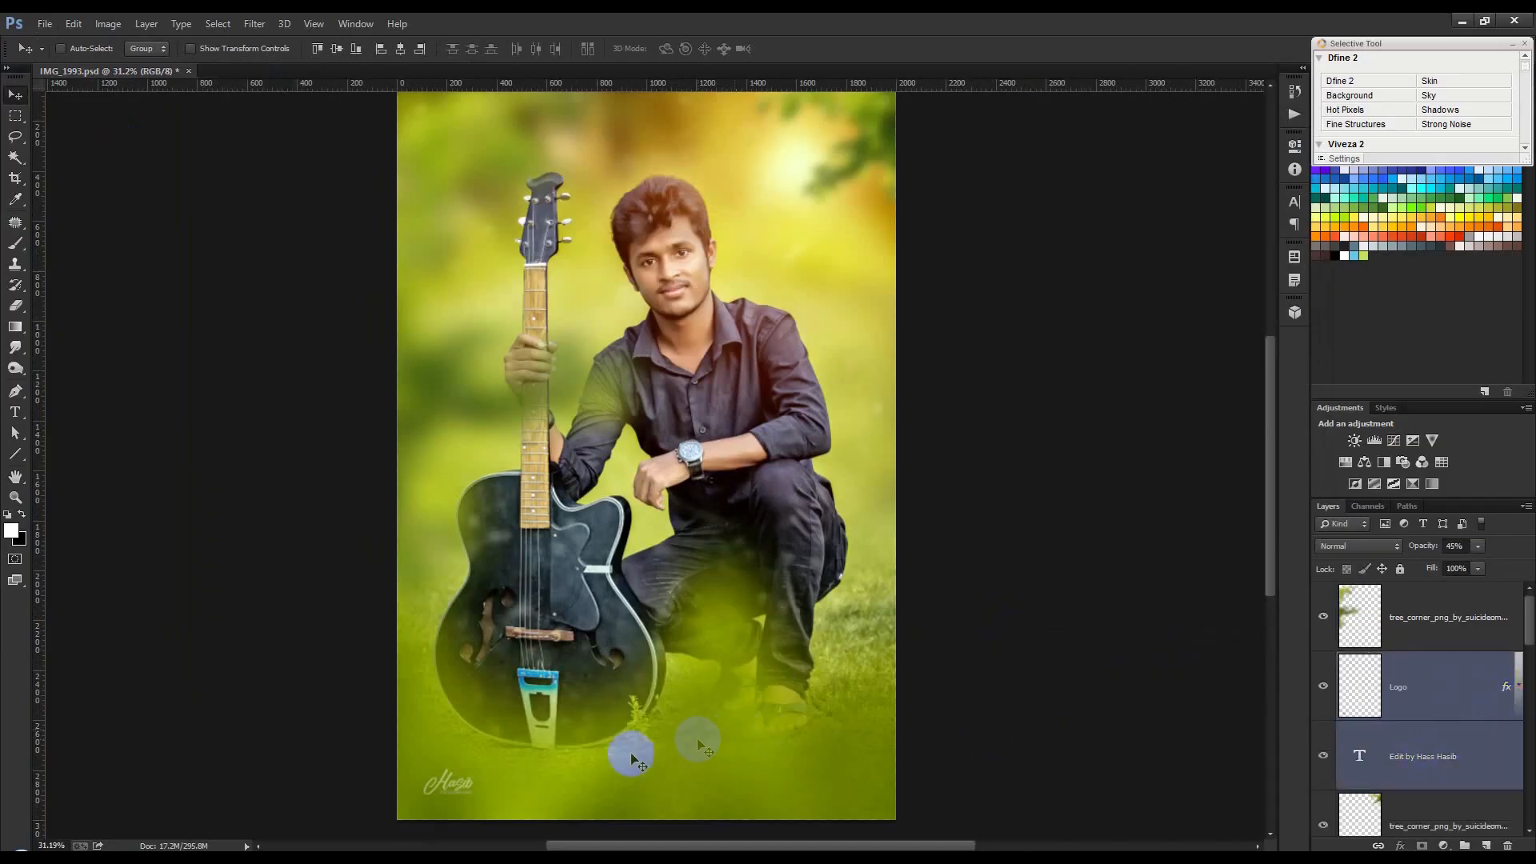
{"action": "key", "text": "ctrl+t"}
{"action": "left_click_drag", "start_coordinate": [478, 764], "coordinate": [480, 762]}
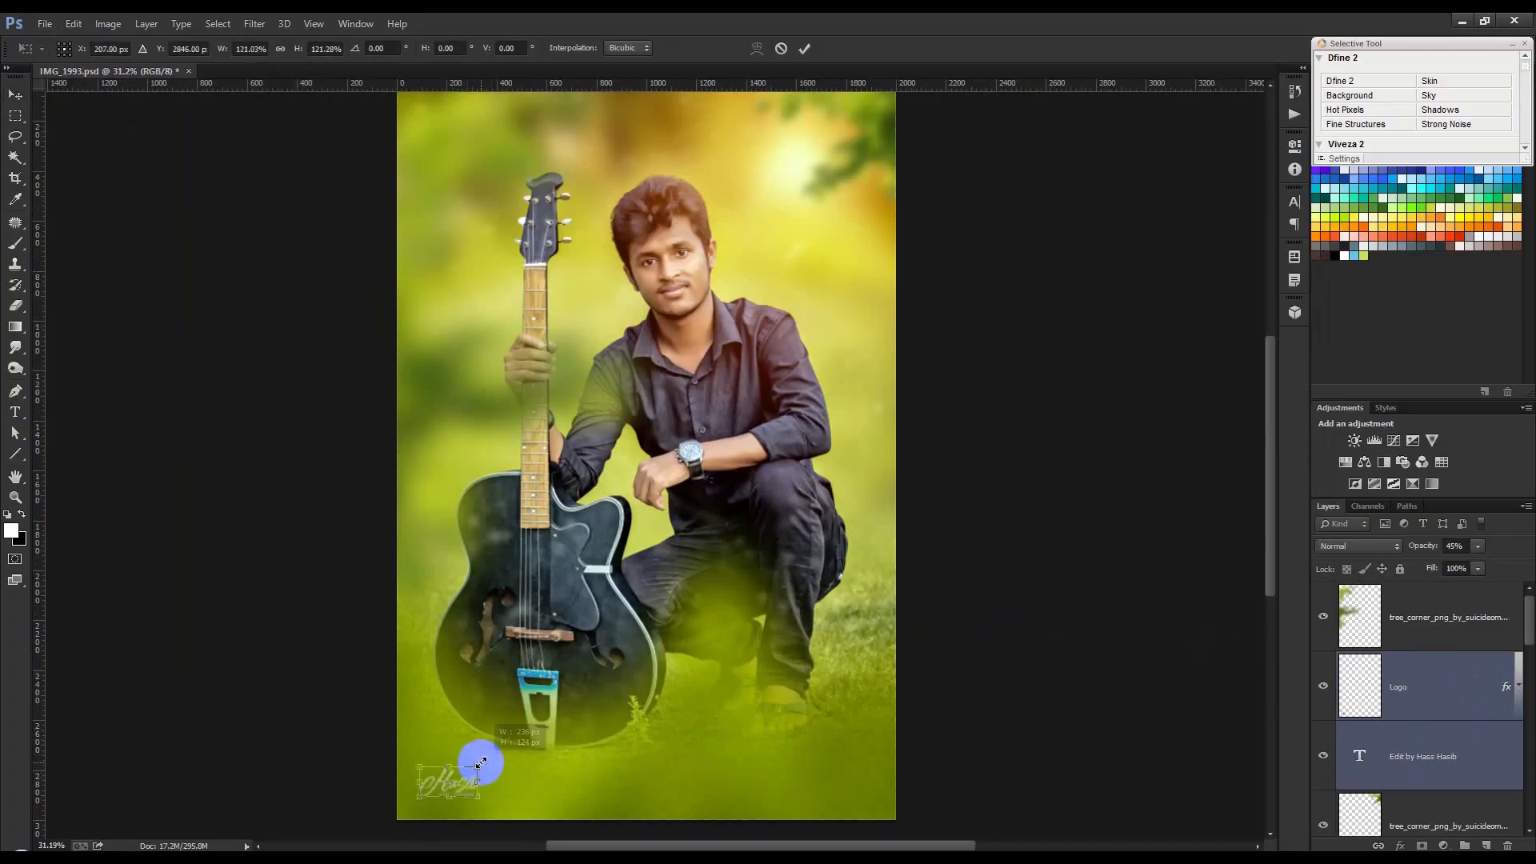
{"action": "key", "text": "Return"}
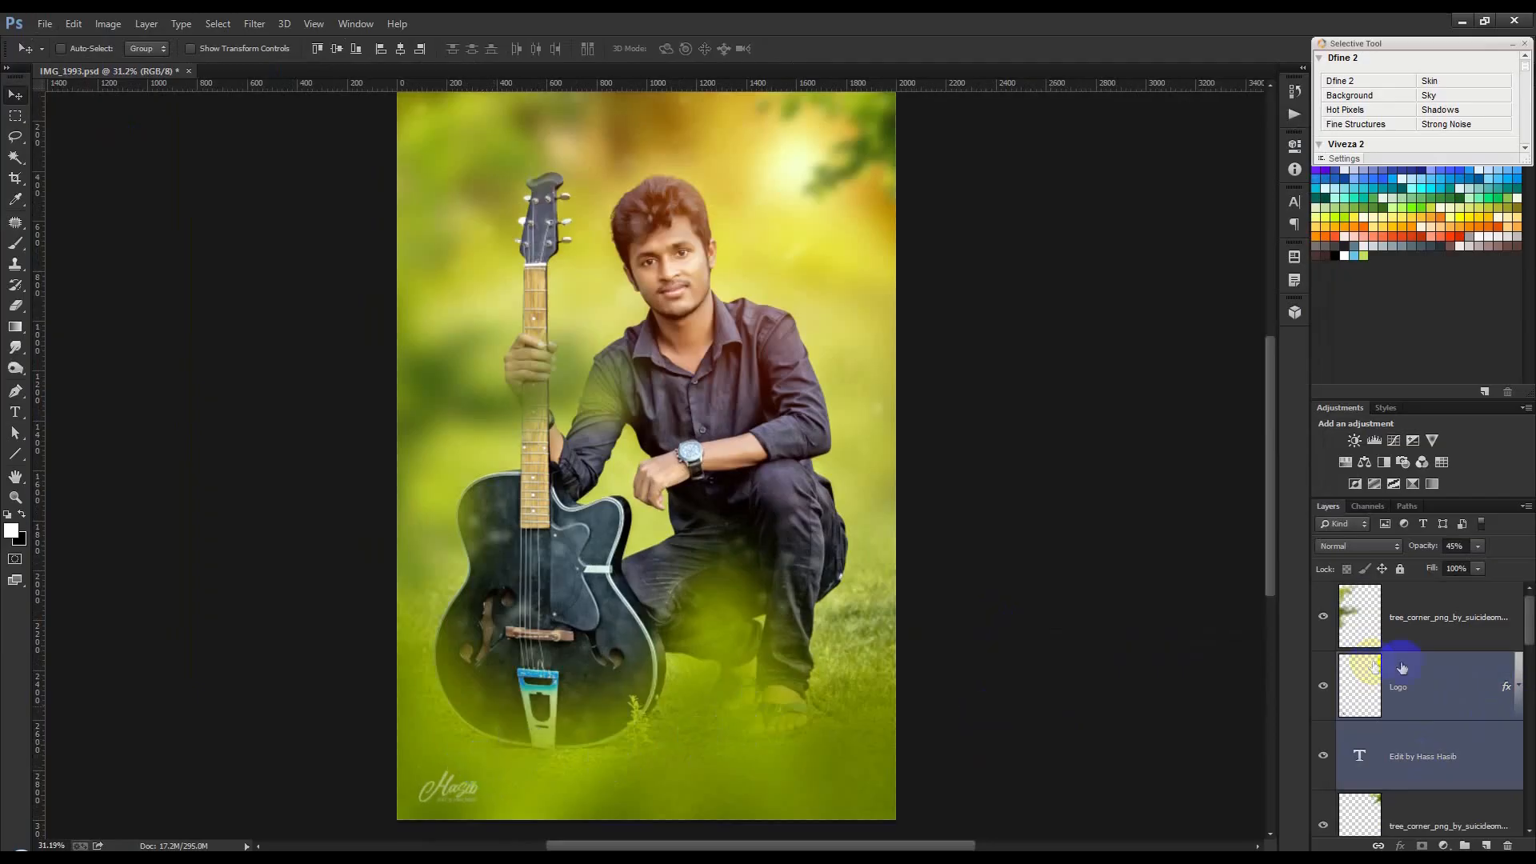